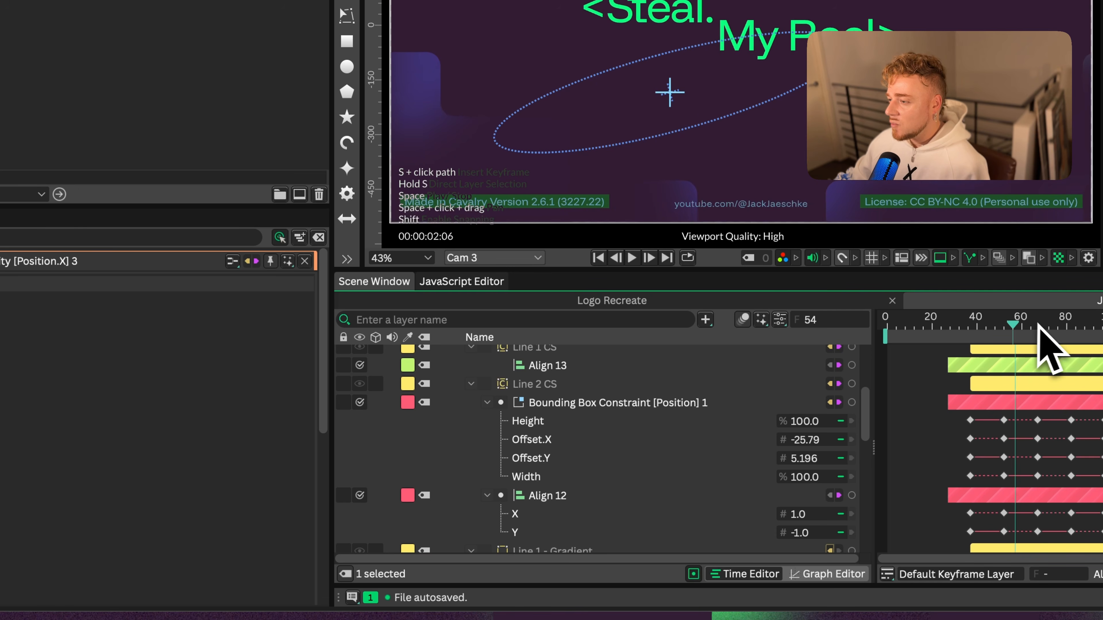
- Examine the Logo Recreate layer stack and scrub through the opening frames of the Logo Rig Update animation
scroll(651, 435, "up", 5)
scroll(566, 432, "up", 5)
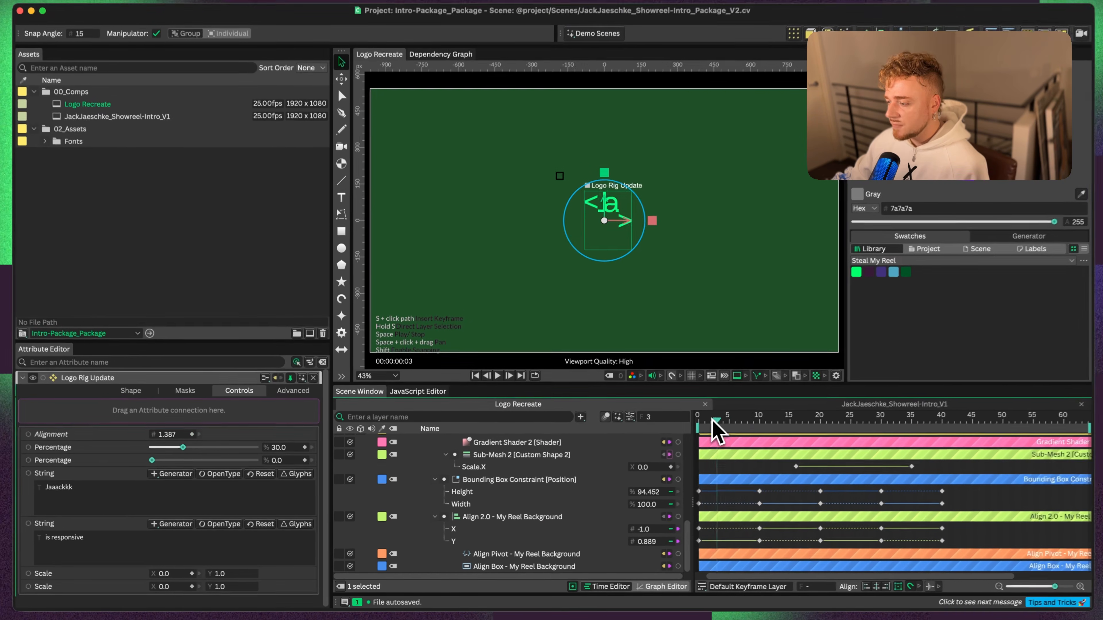
left_click_drag(714, 423, 734, 443)
scroll(475, 505, "up", 10)
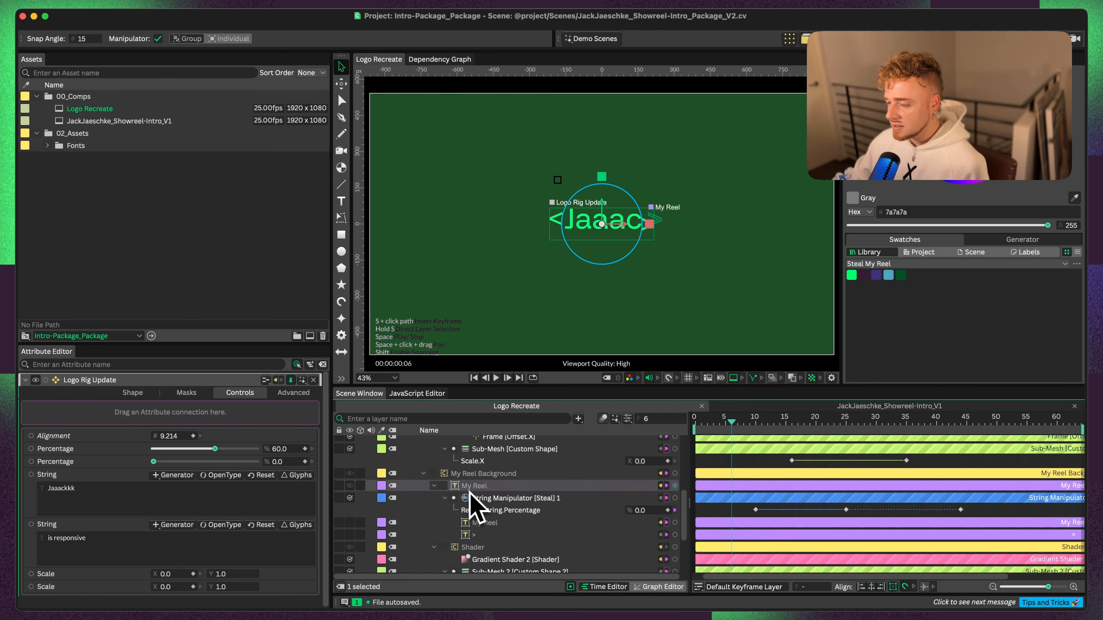
scroll(488, 495, "up", 1)
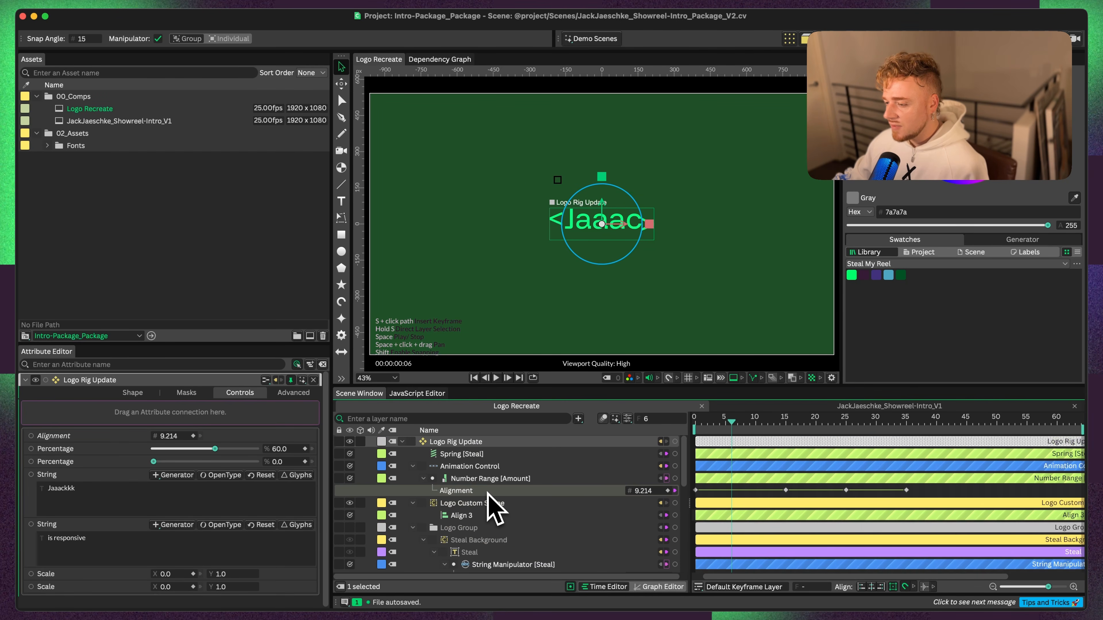
left_click_drag(731, 424, 696, 443)
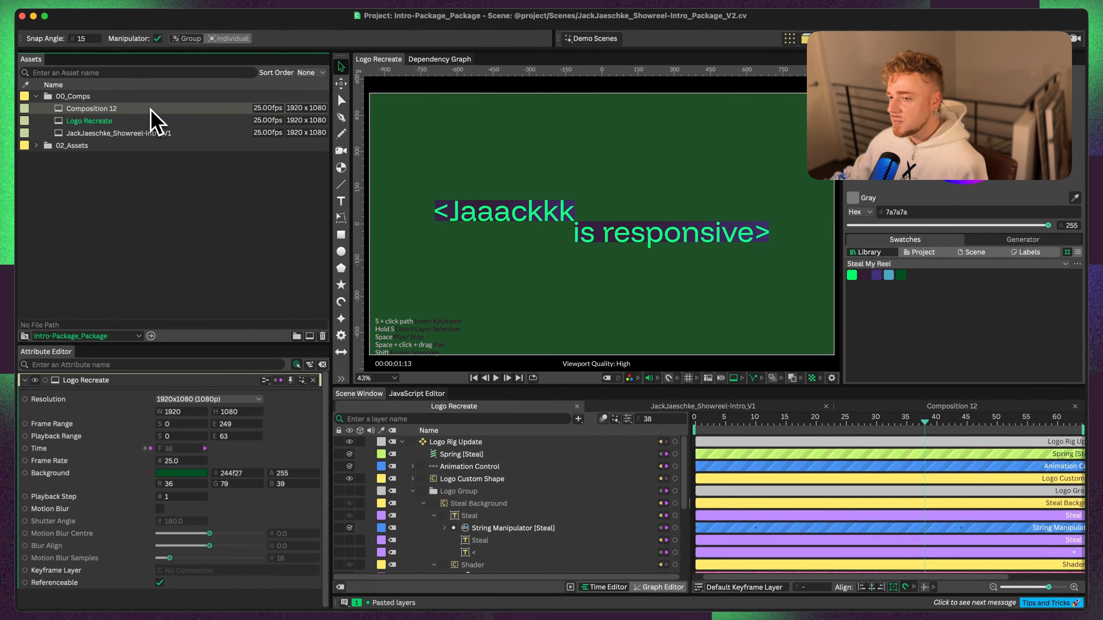
- Open Composition 12 and clear the placeholder text from its text shape's string
double_click(153, 111)
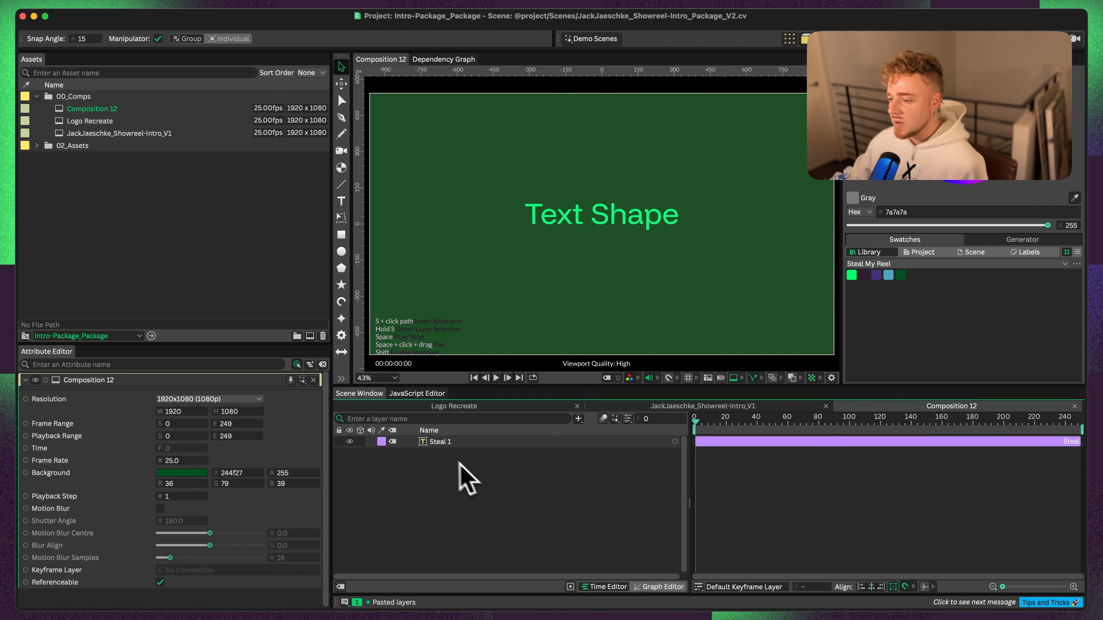
left_click(446, 446)
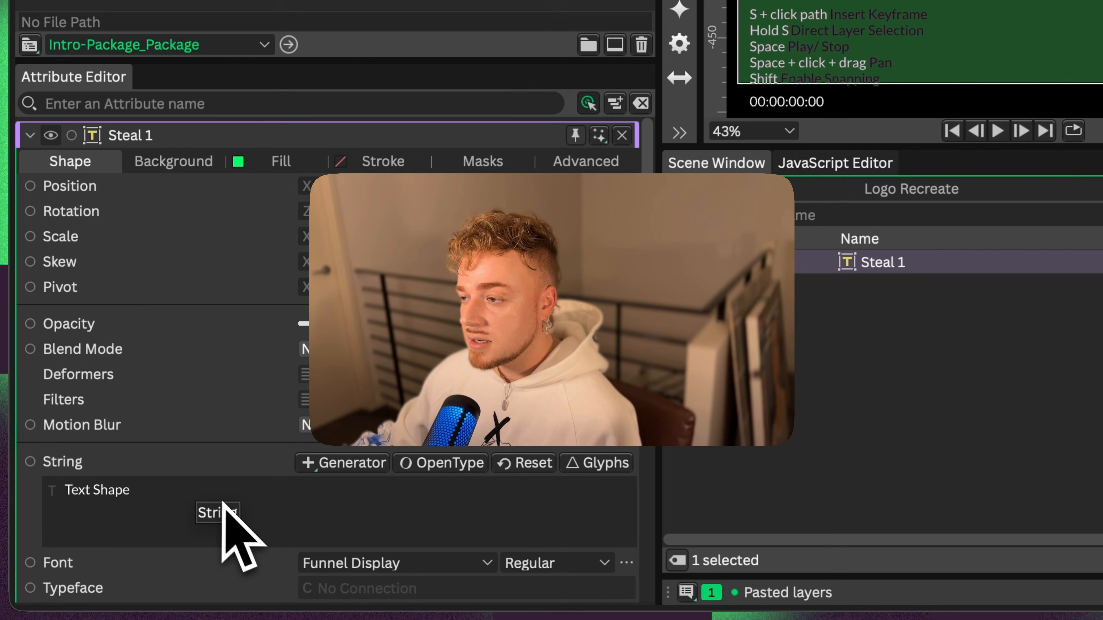
scroll(119, 560, "down", 4)
left_click(116, 476)
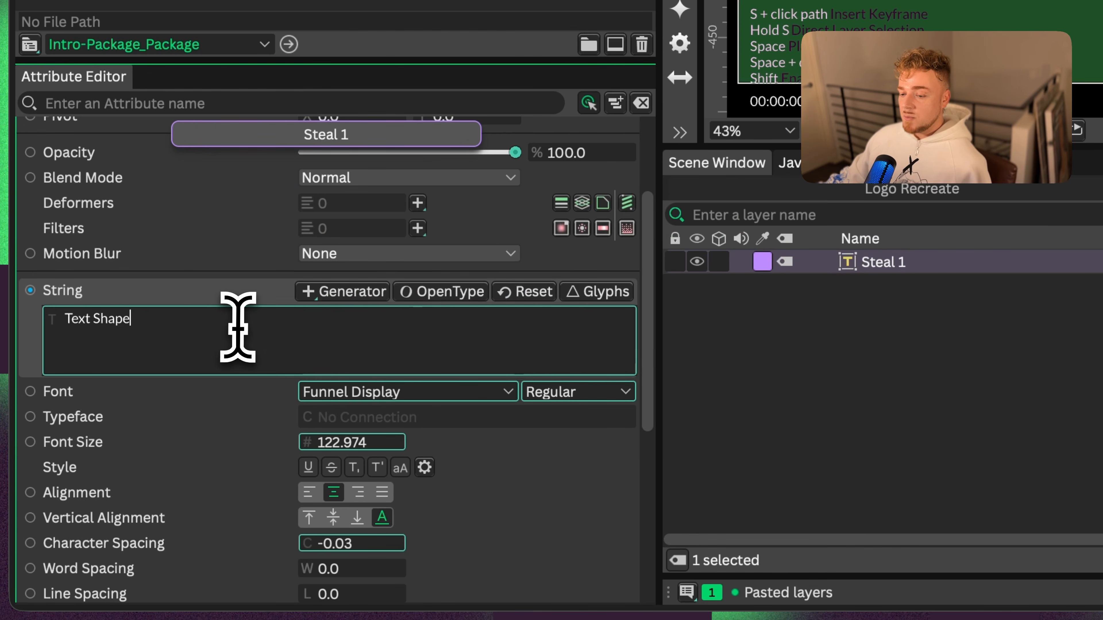
left_click_drag(182, 325, 45, 321)
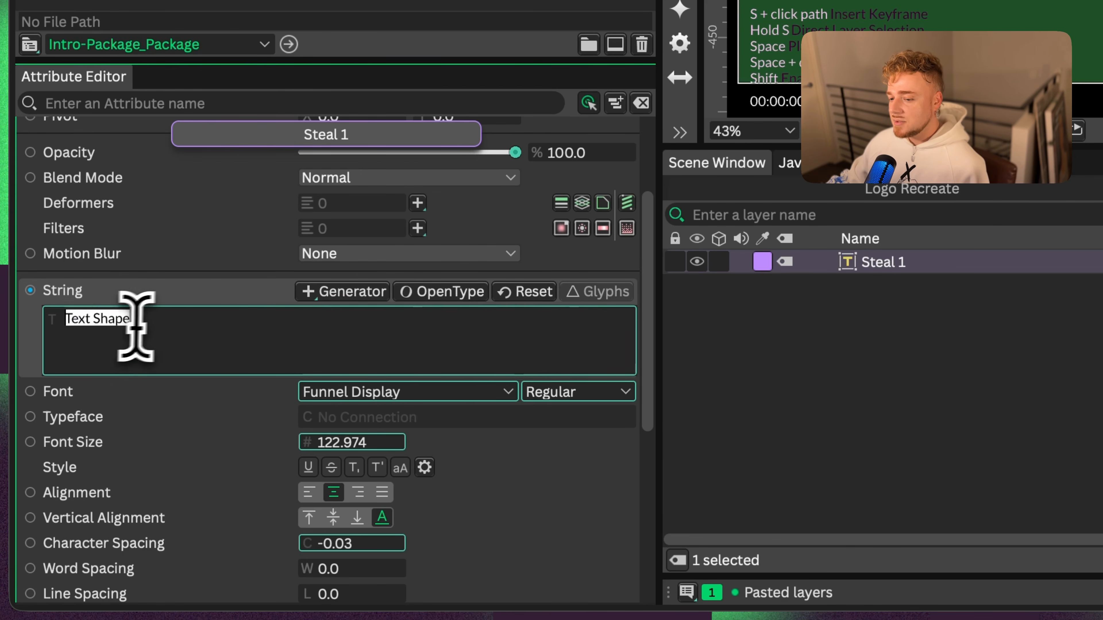
left_click(917, 437)
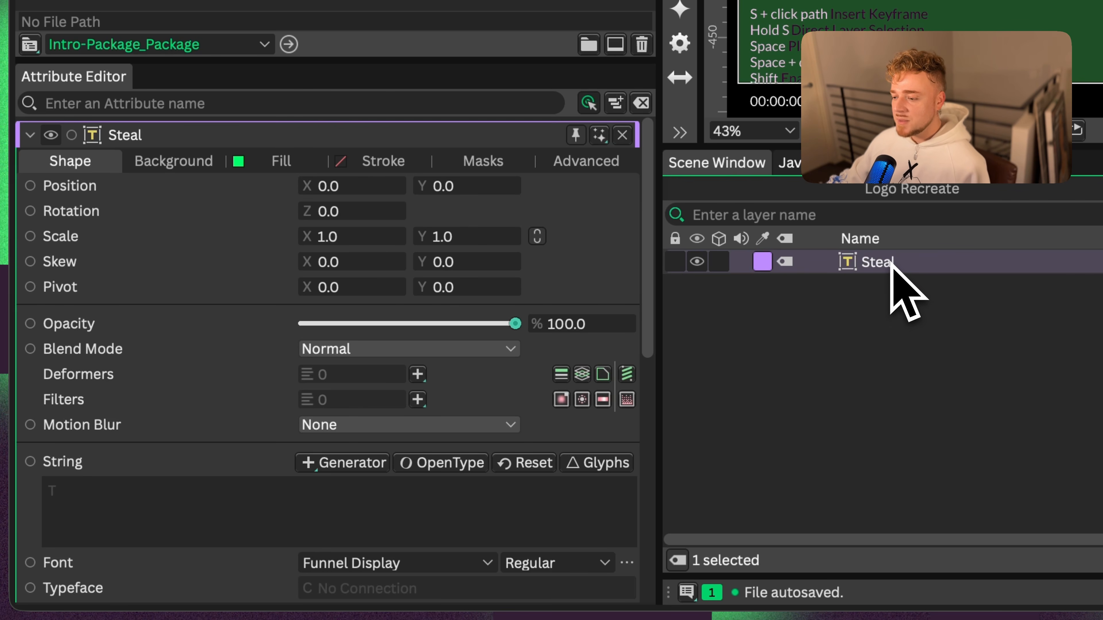
- Duplicate the empty text layer, set the copy's string to "<" and rename the copy "<"
key("super+d")
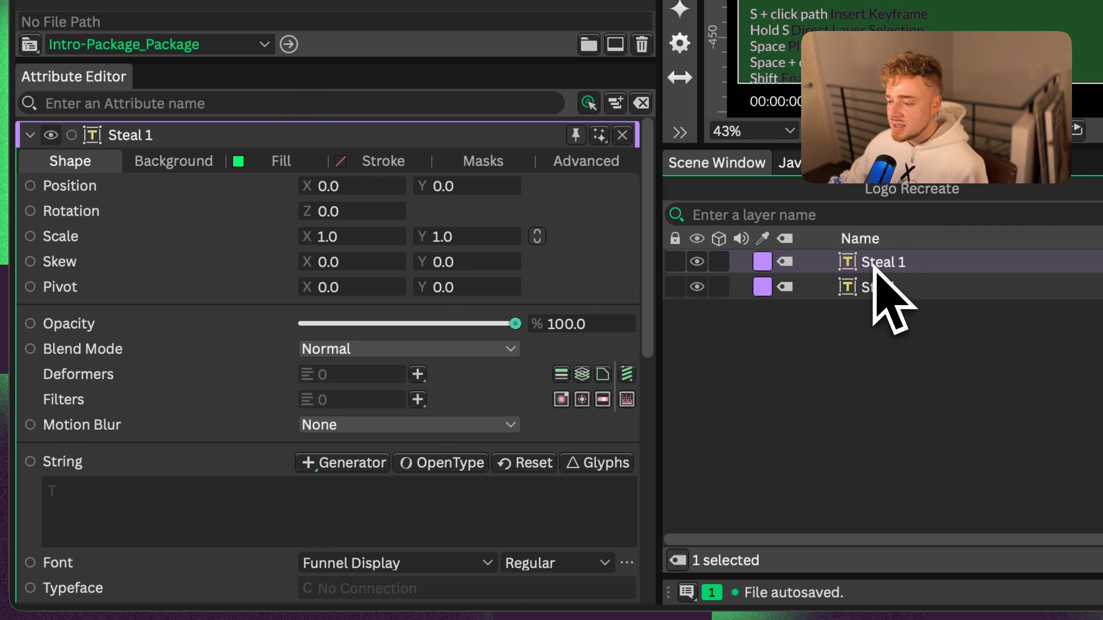
left_click(138, 505)
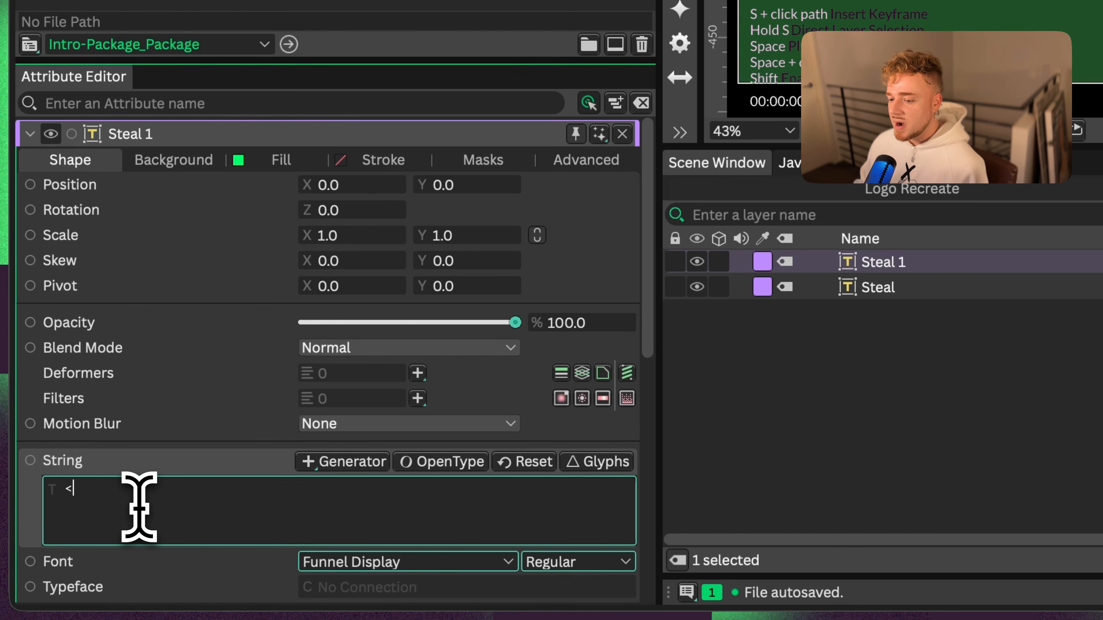
double_click(898, 263)
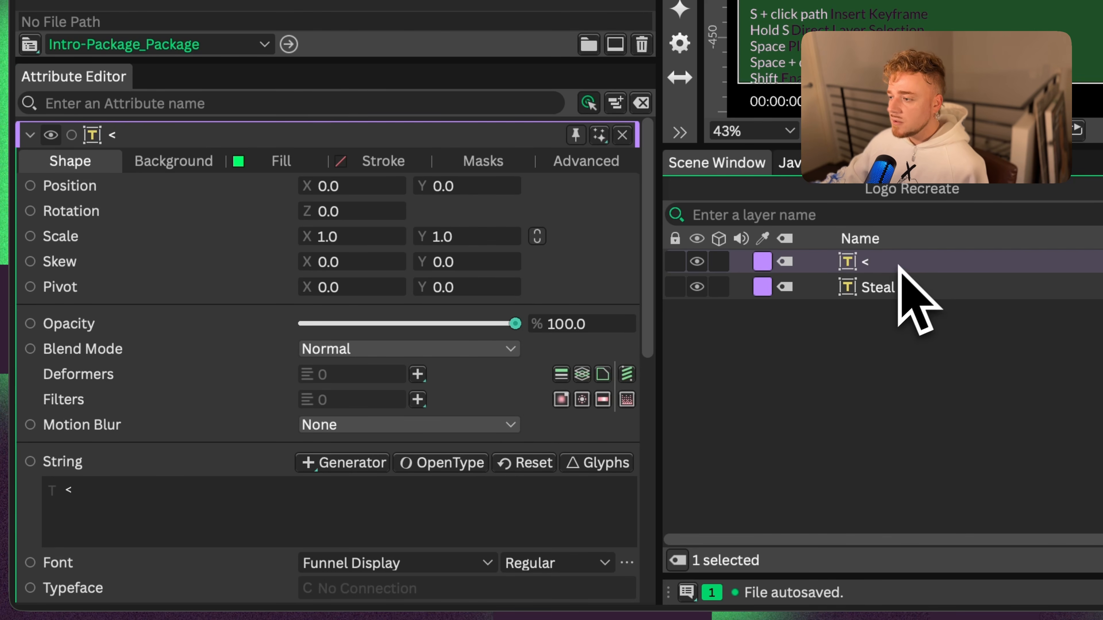
- Rename the original empty text layer as Line 1
left_click(898, 286)
scroll(655, 245, "down", 2)
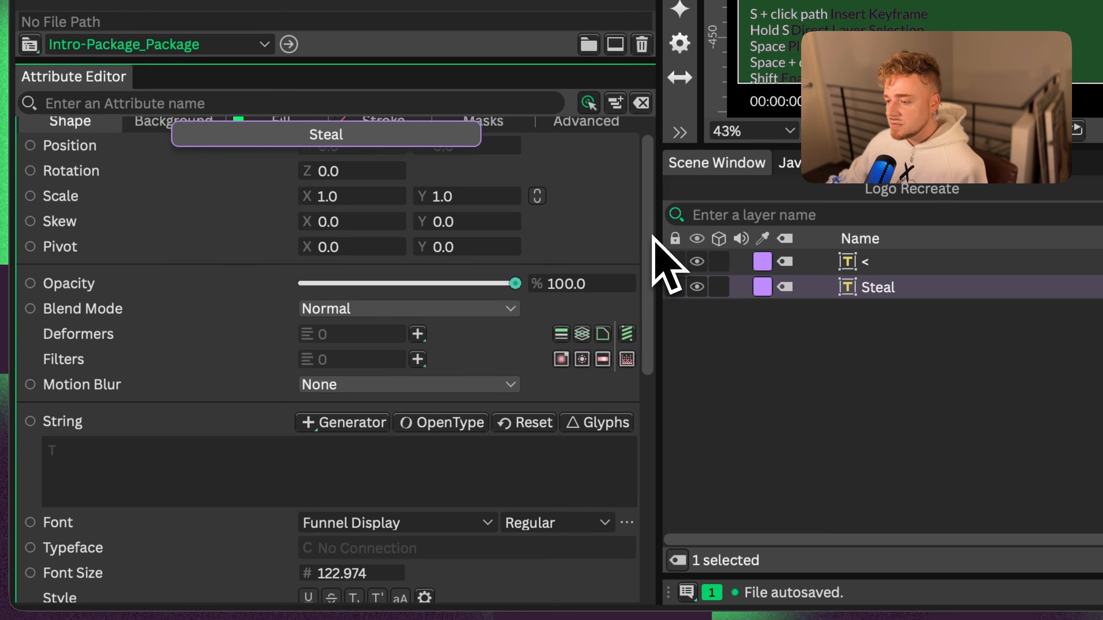
left_click(900, 290)
type("Line")
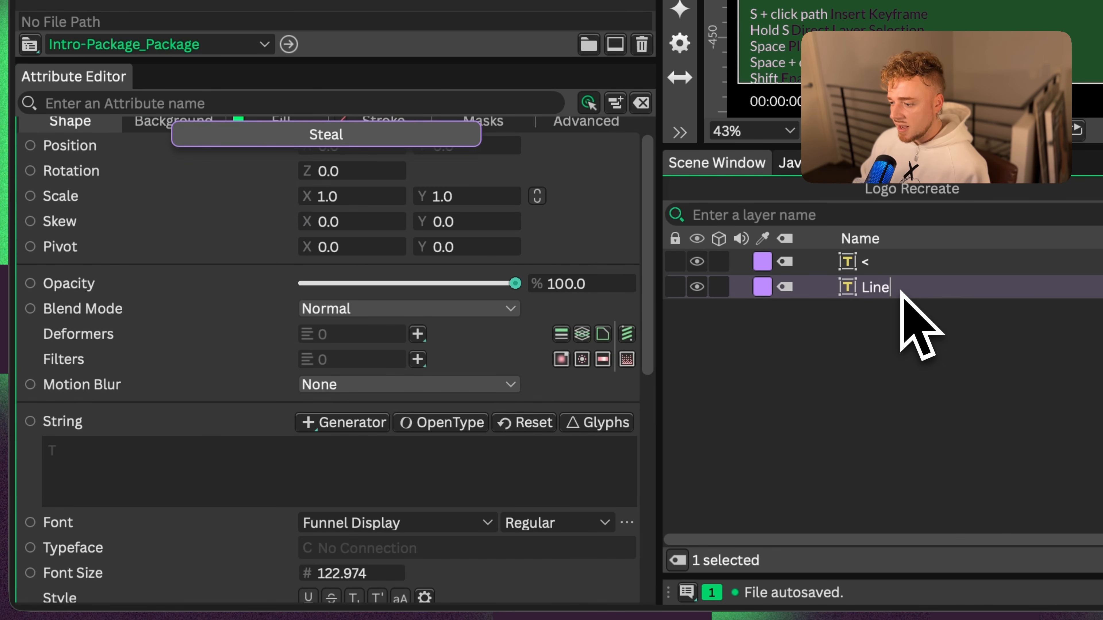
type(" 1")
key("Return")
- Connect the "<" text layer to the Formatting Inputs of Line 1
scroll(650, 473, "down", 10)
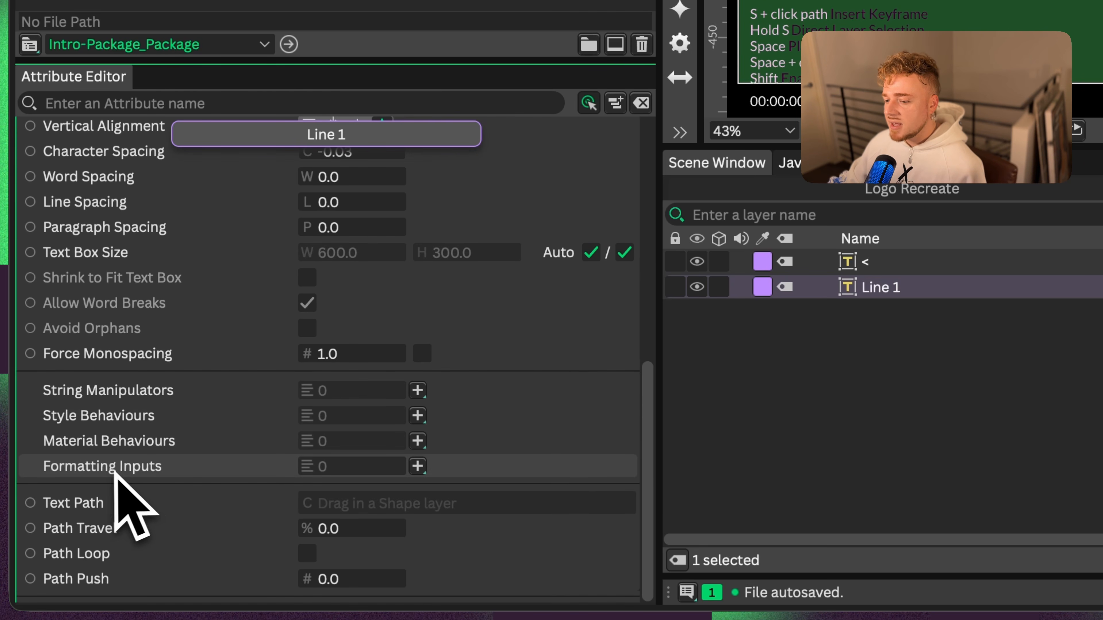
left_click(418, 466)
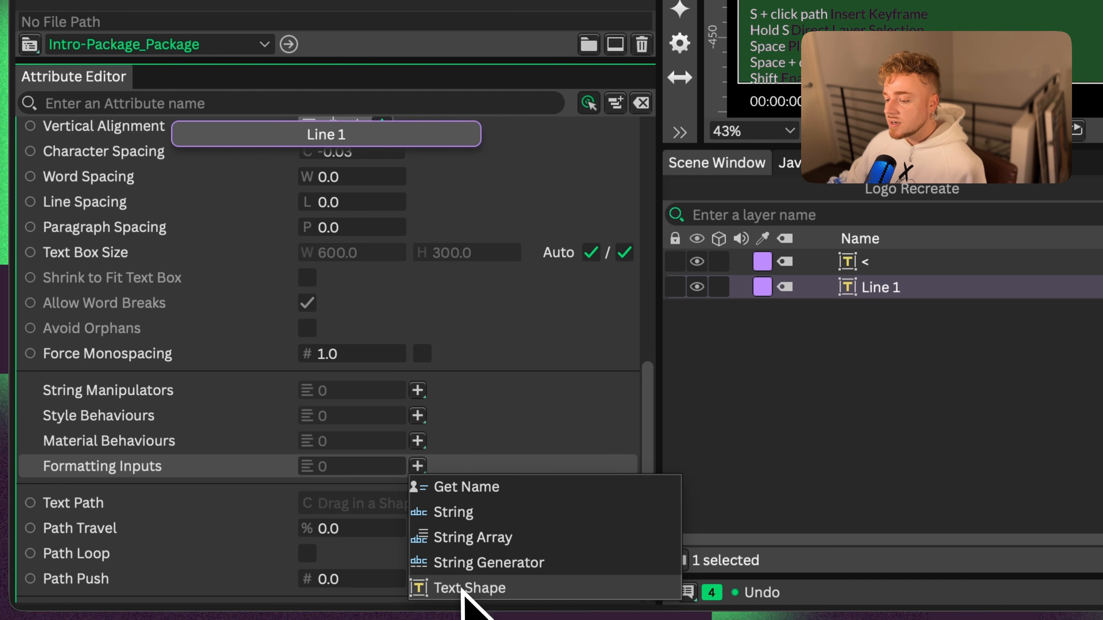
left_click(1001, 461)
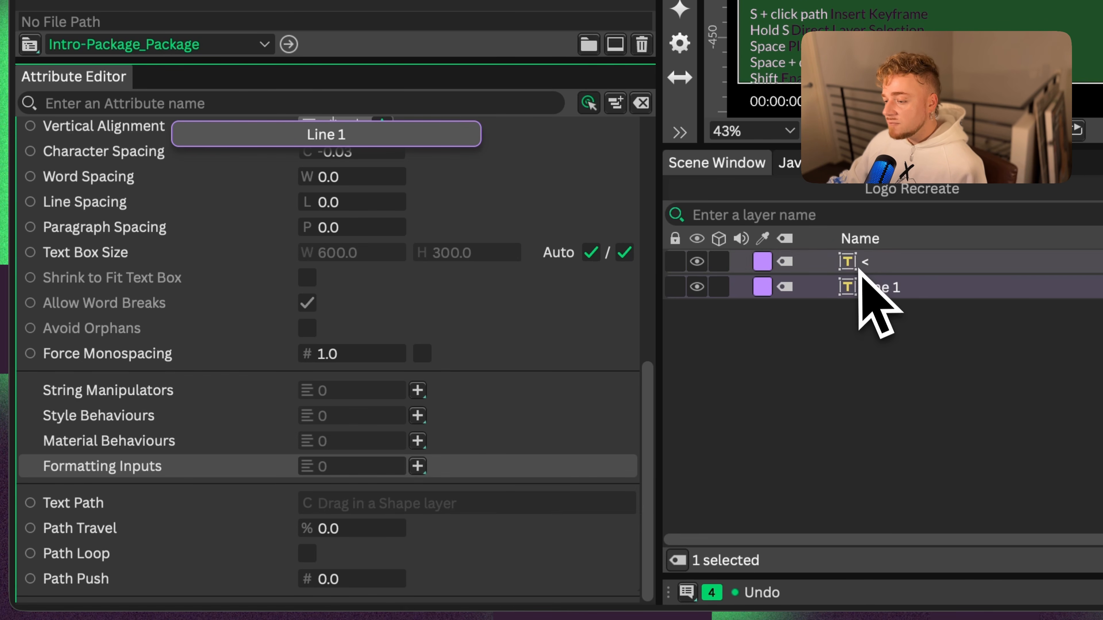
left_click_drag(877, 261, 840, 264)
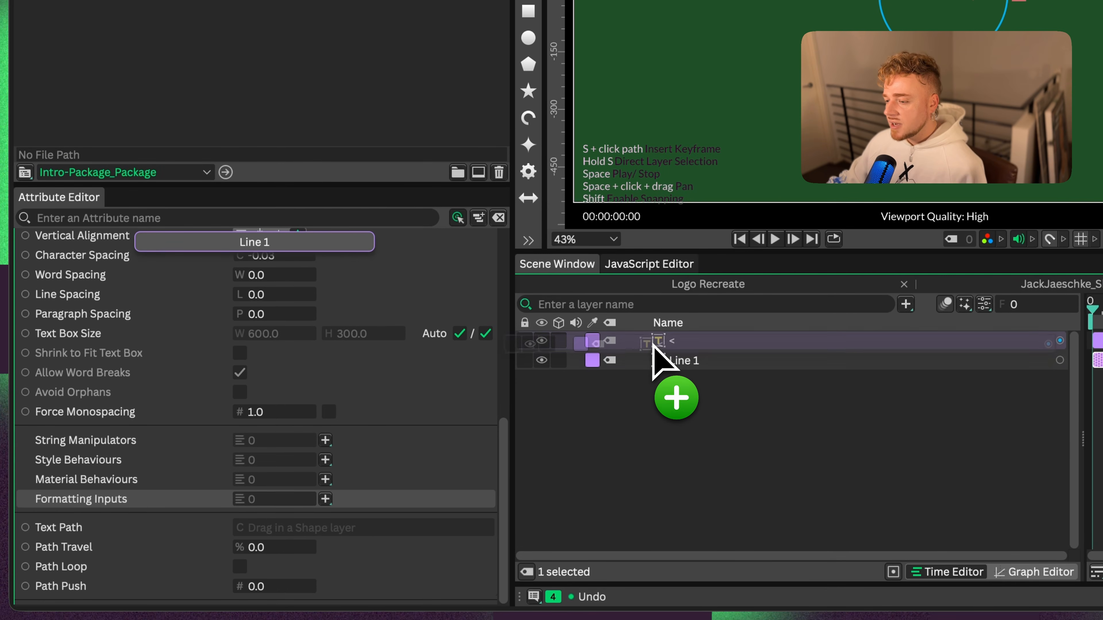
left_click_drag(657, 341, 659, 343)
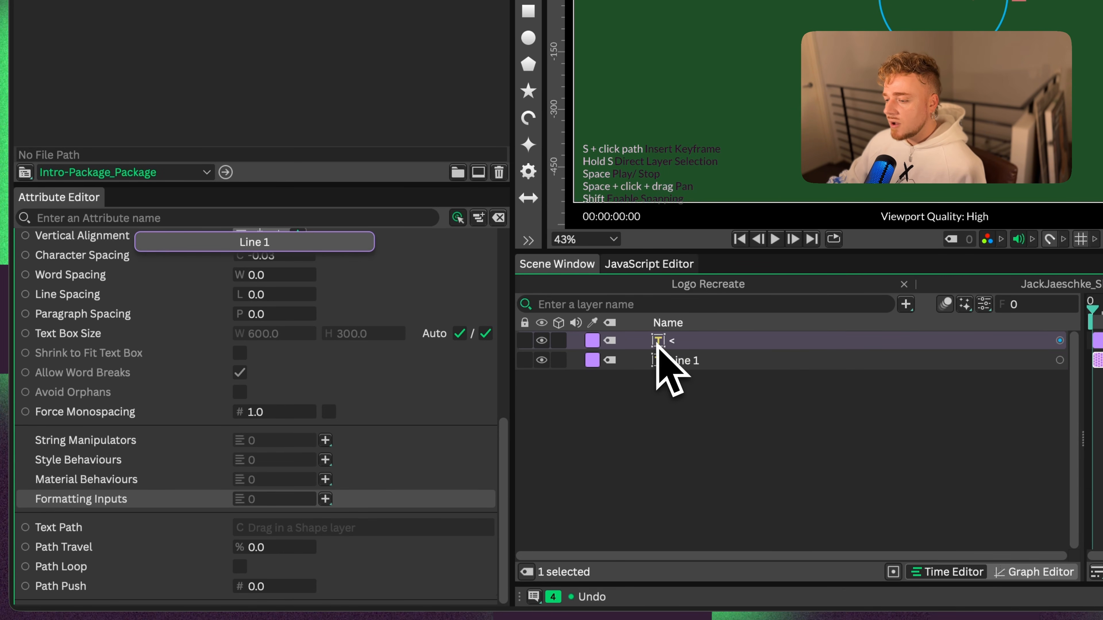
left_click_drag(658, 343, 257, 497)
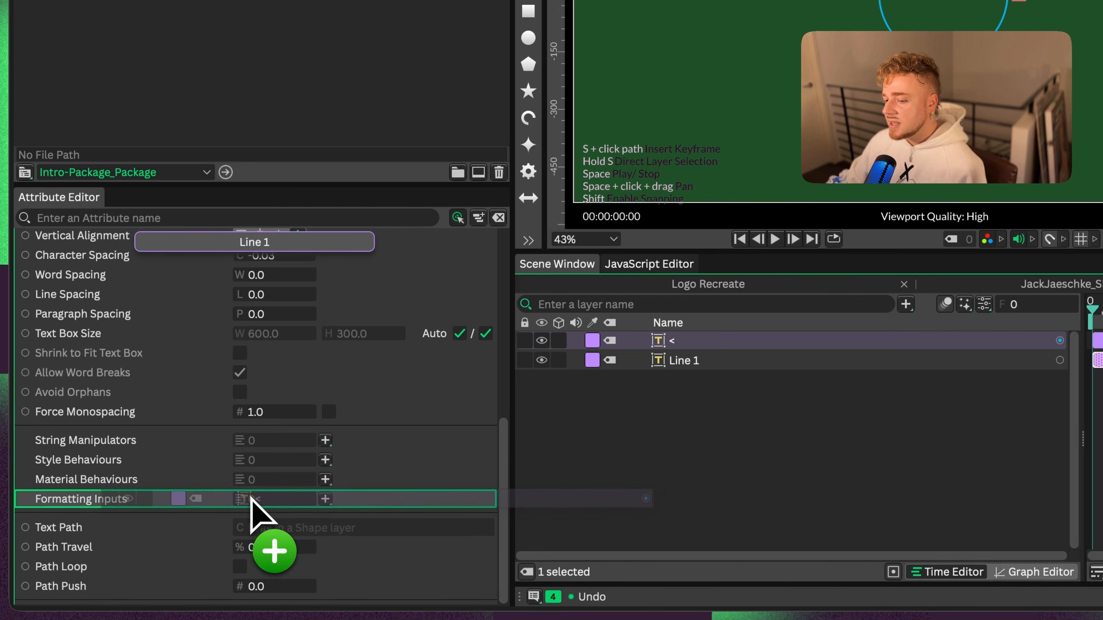
left_click_drag(259, 499, 260, 499)
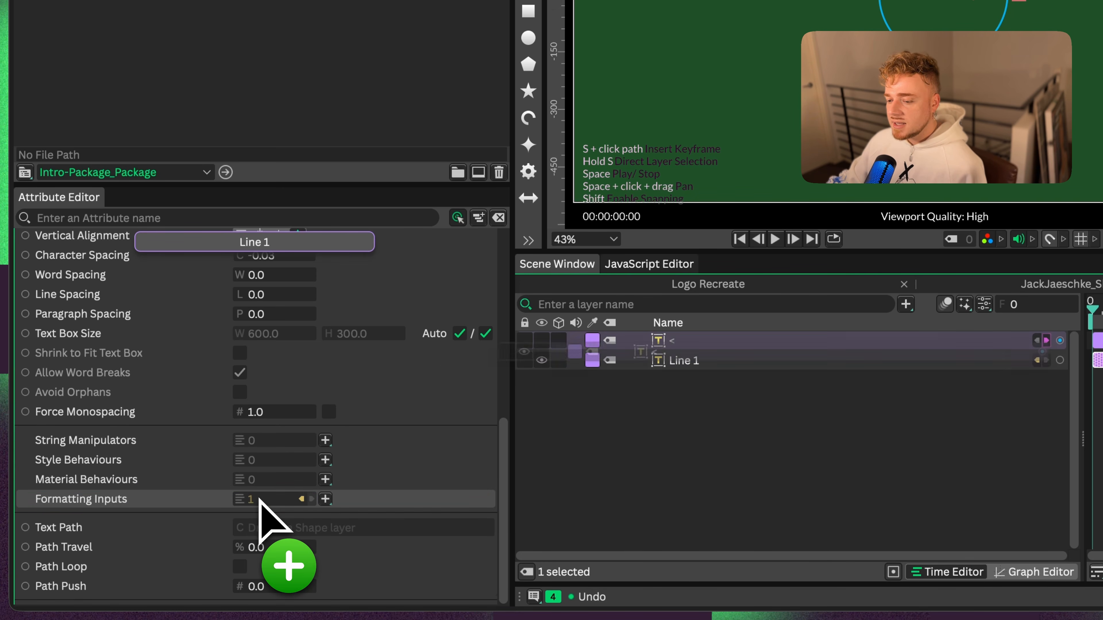
left_click(591, 406)
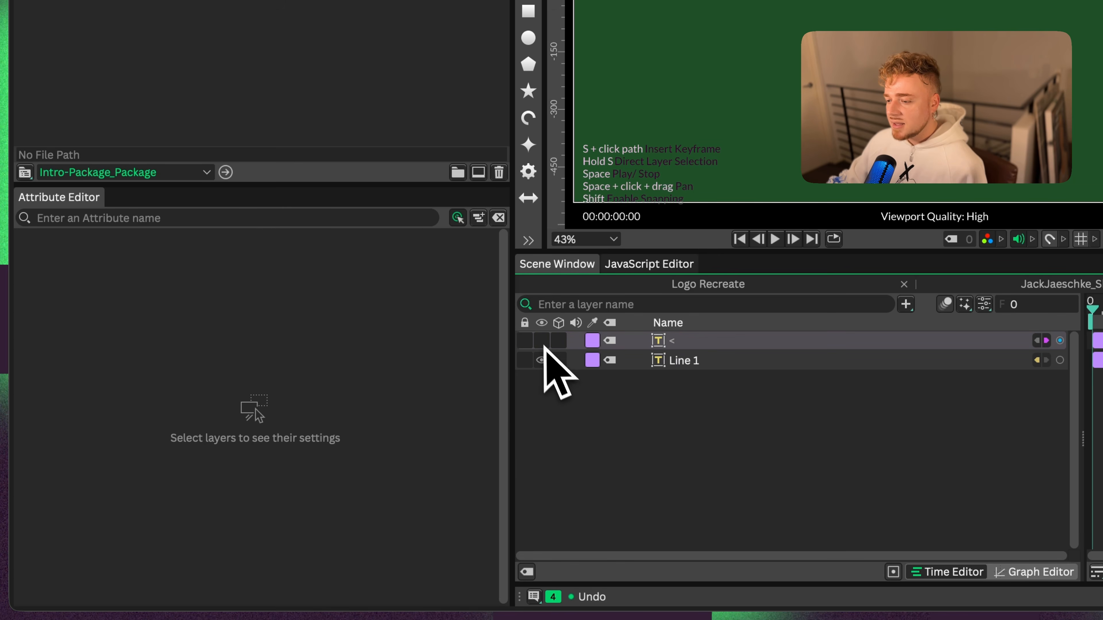
- Set the string of Line 1 to the placeholder {0}
left_click(676, 363)
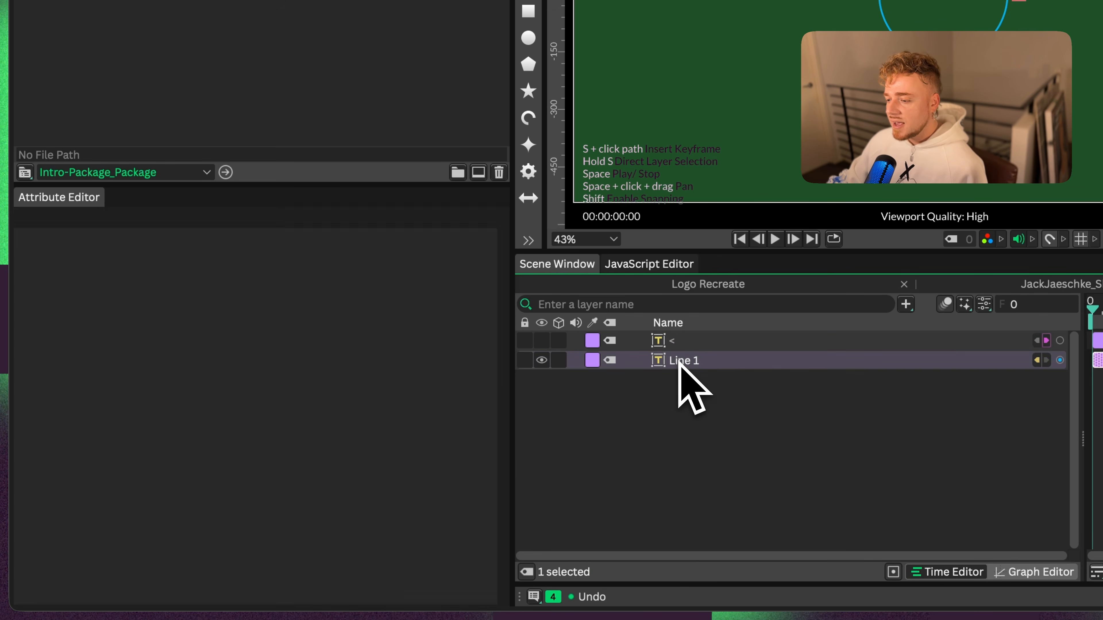
left_click_drag(504, 305, 504, 356)
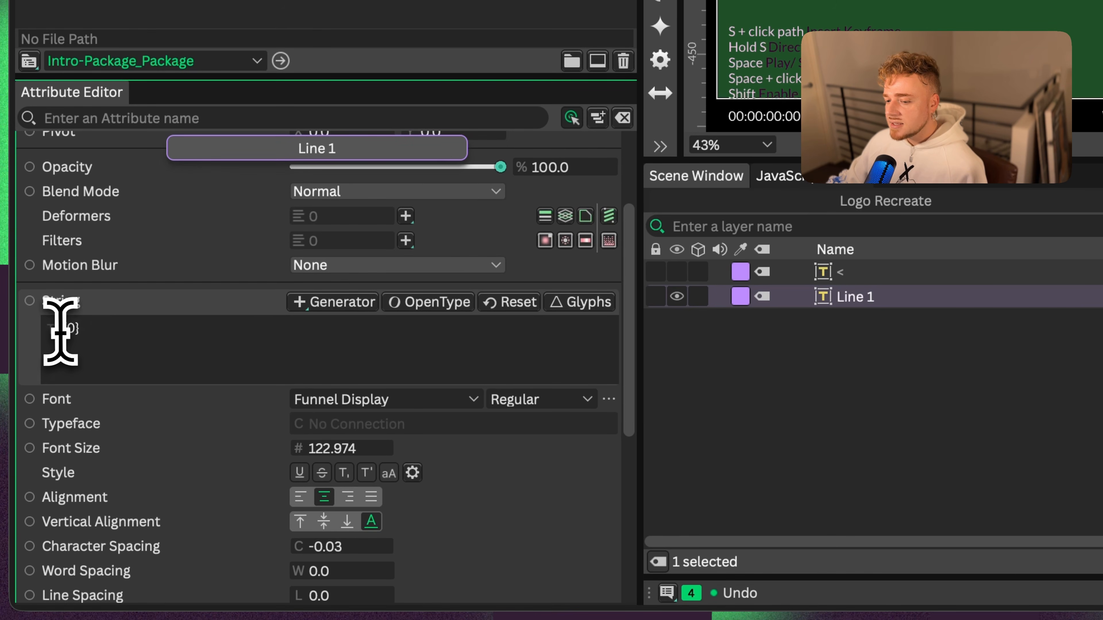
left_click(68, 330)
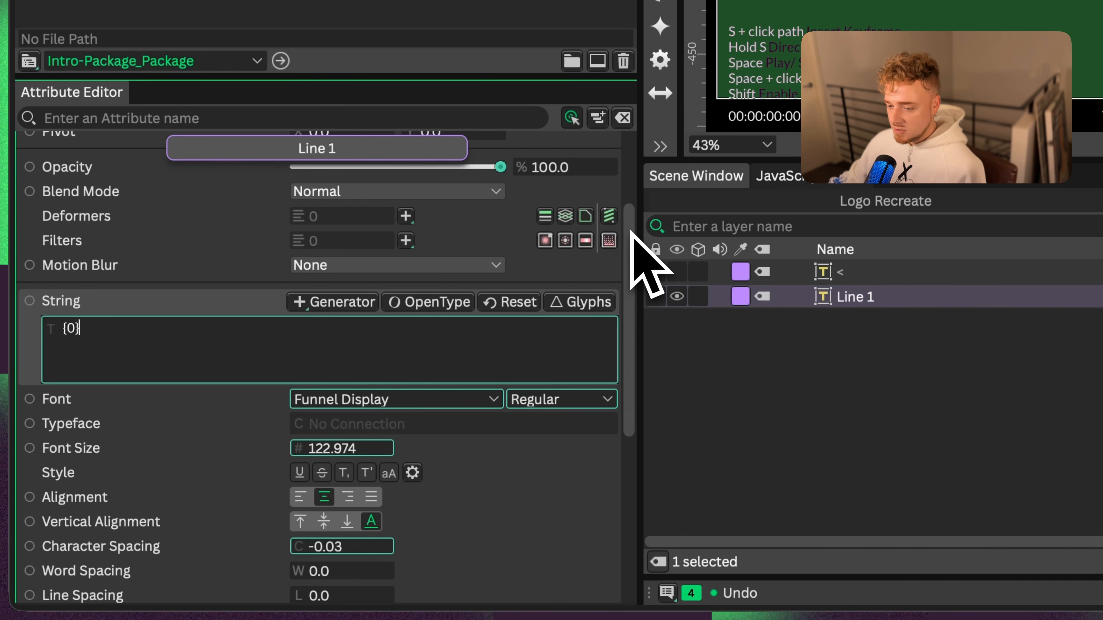
- Examine Line 1's formatting input index and compare its {0} string with the string of the "<" layer
scroll(631, 234, "down", 5)
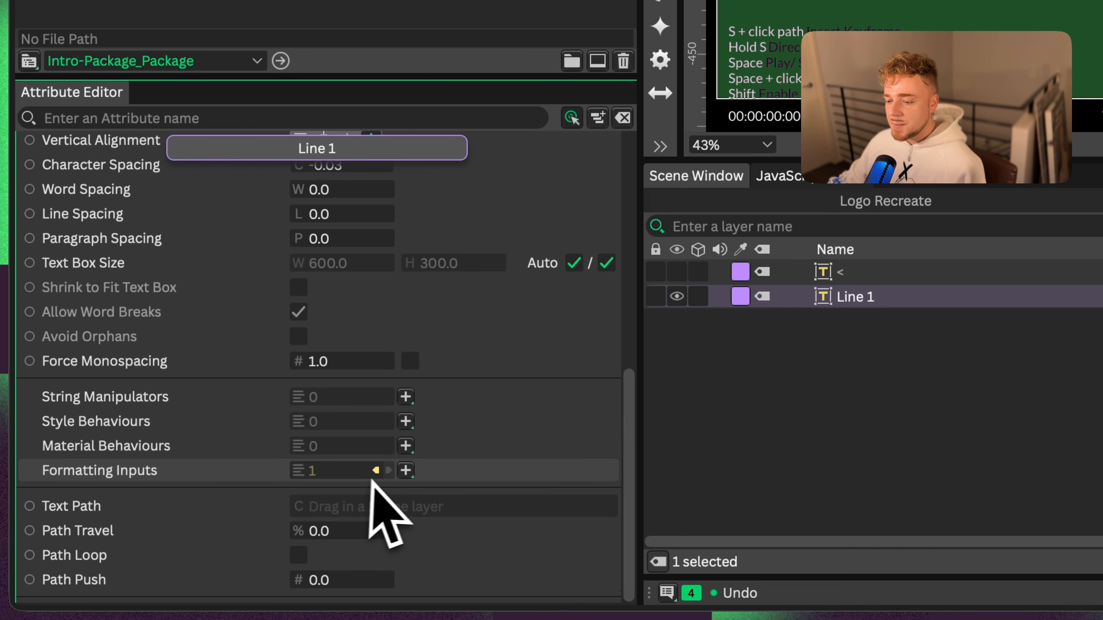
mouse_move(378, 474)
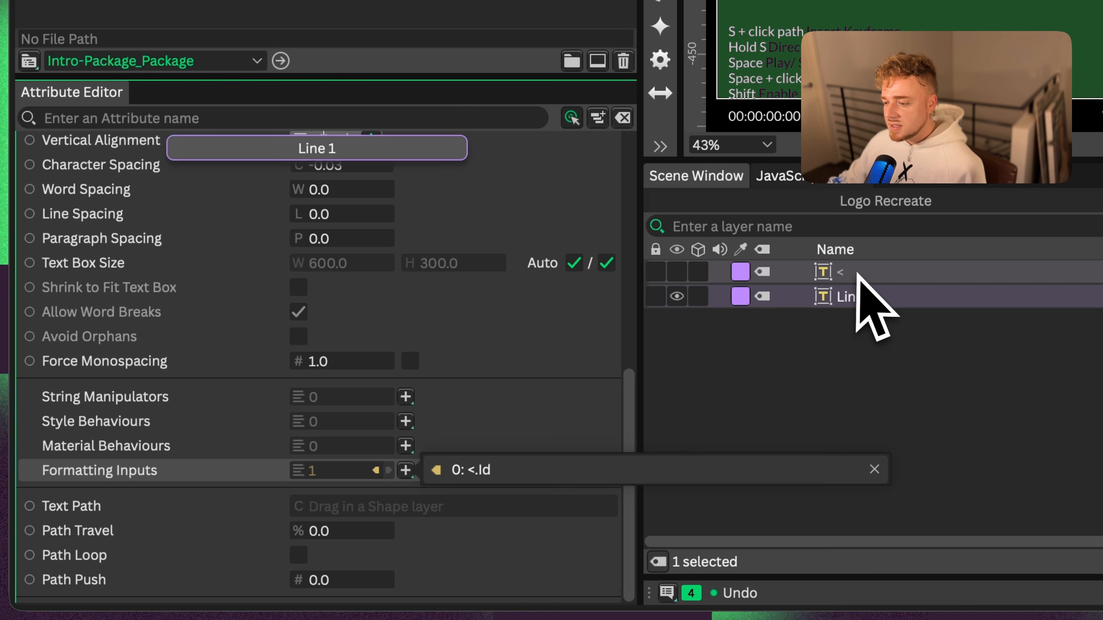
left_click(842, 275)
left_click(849, 299)
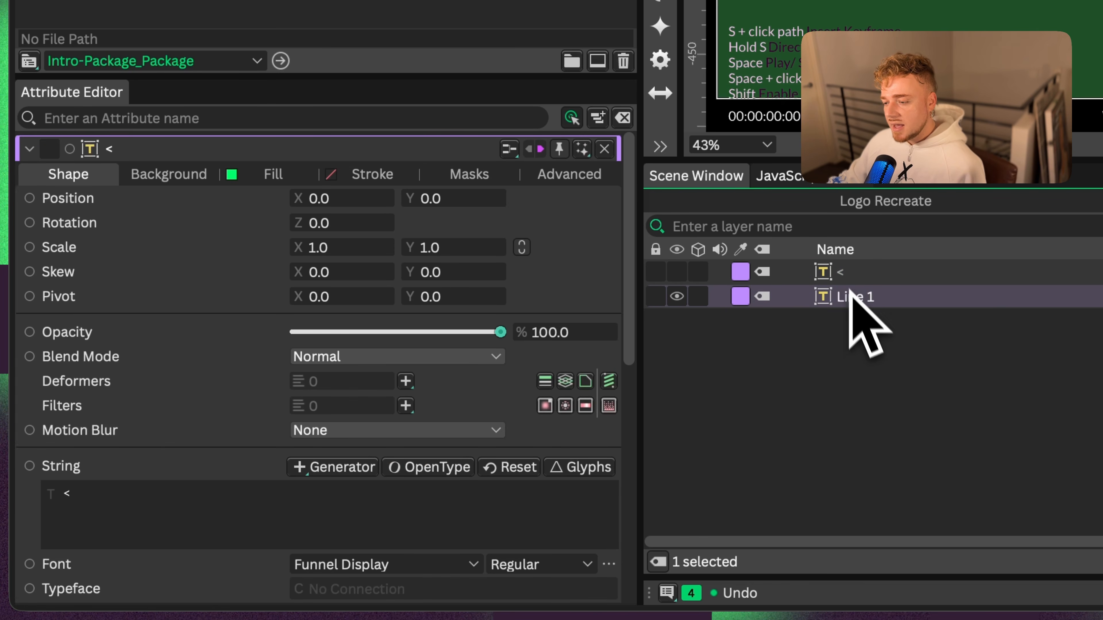
scroll(639, 330, "down", 4)
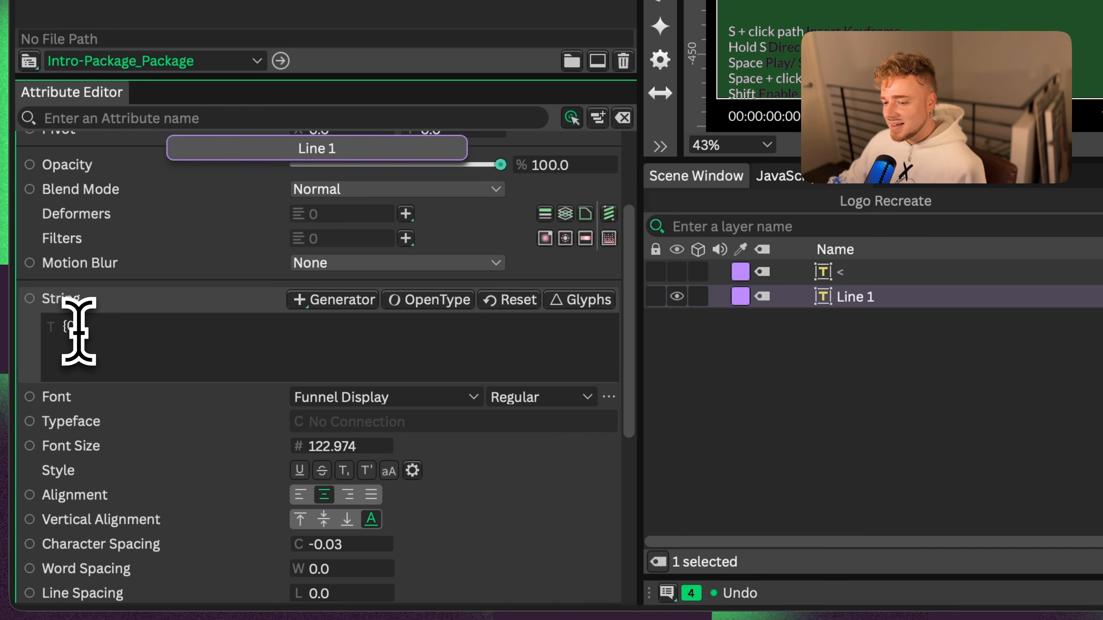
left_click(89, 328)
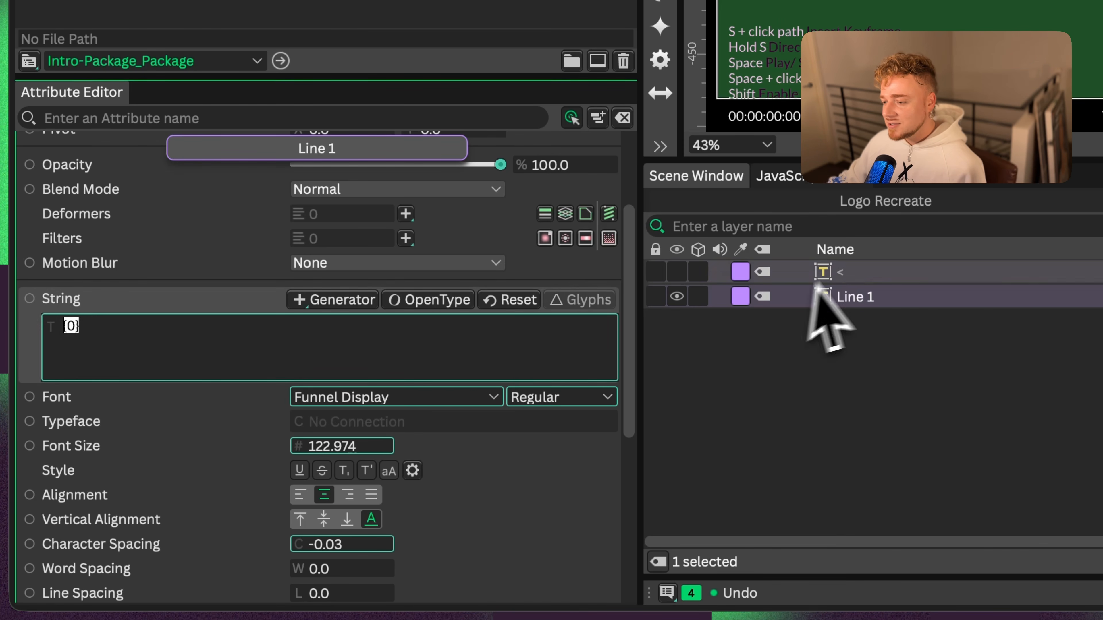
left_click(850, 274)
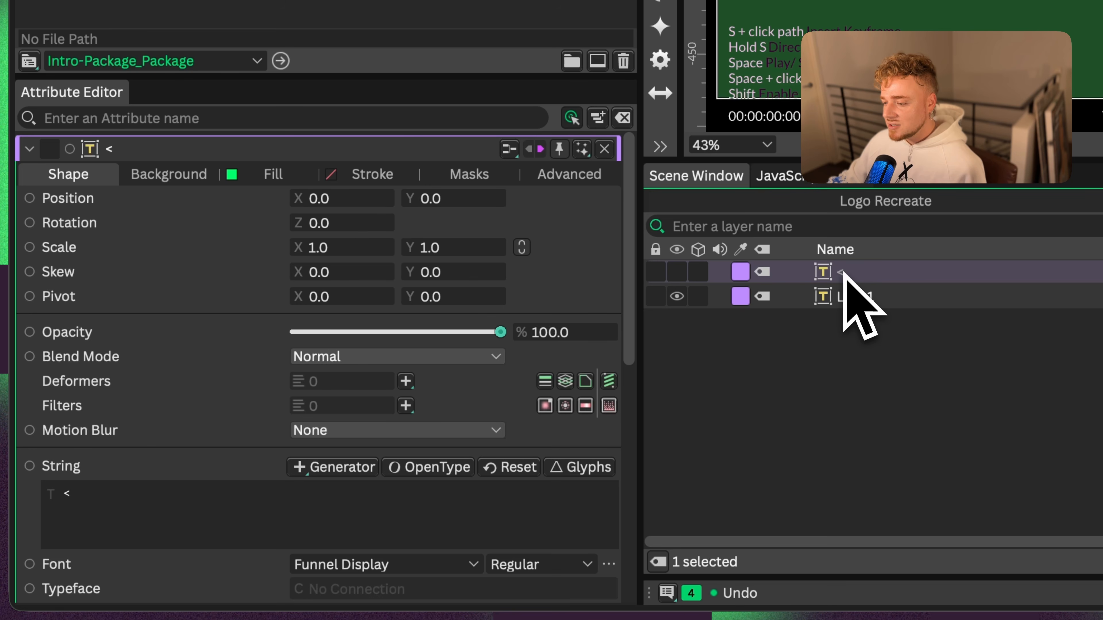
left_click(843, 291)
left_click(869, 271)
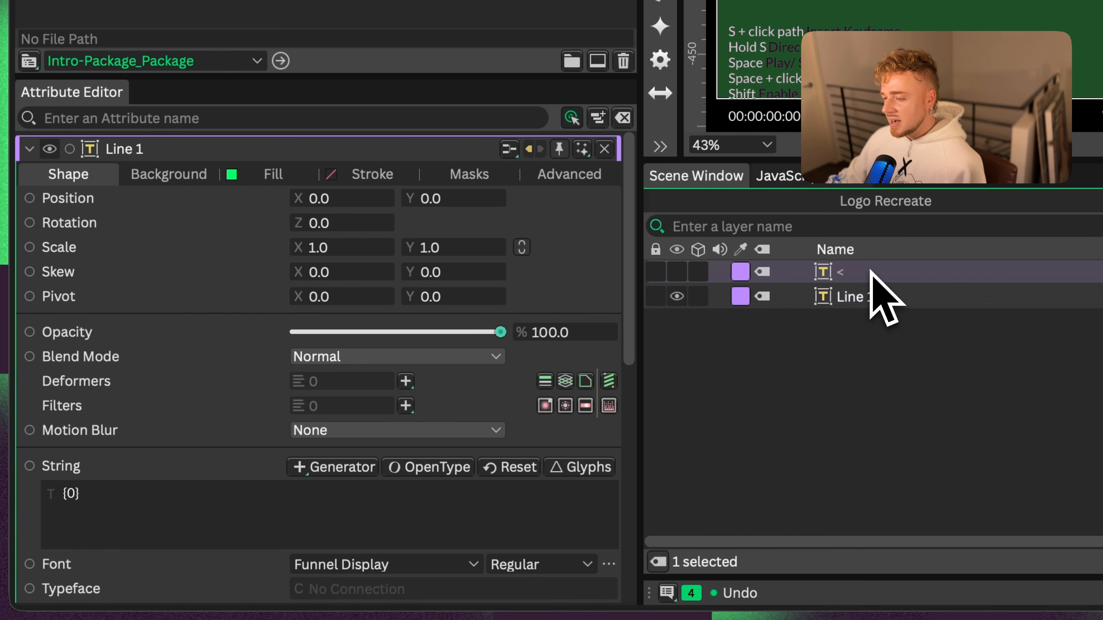
left_click(869, 300)
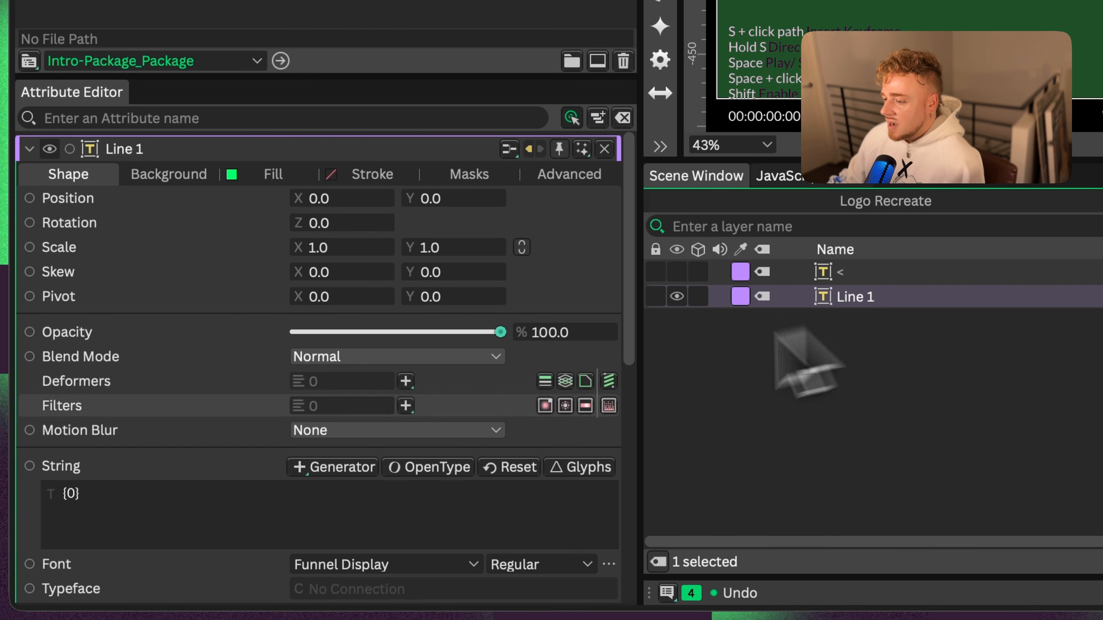
- Duplicate the "<" text layer as a visible copy with its string set to "Steal"
left_click(873, 274)
key("super+d")
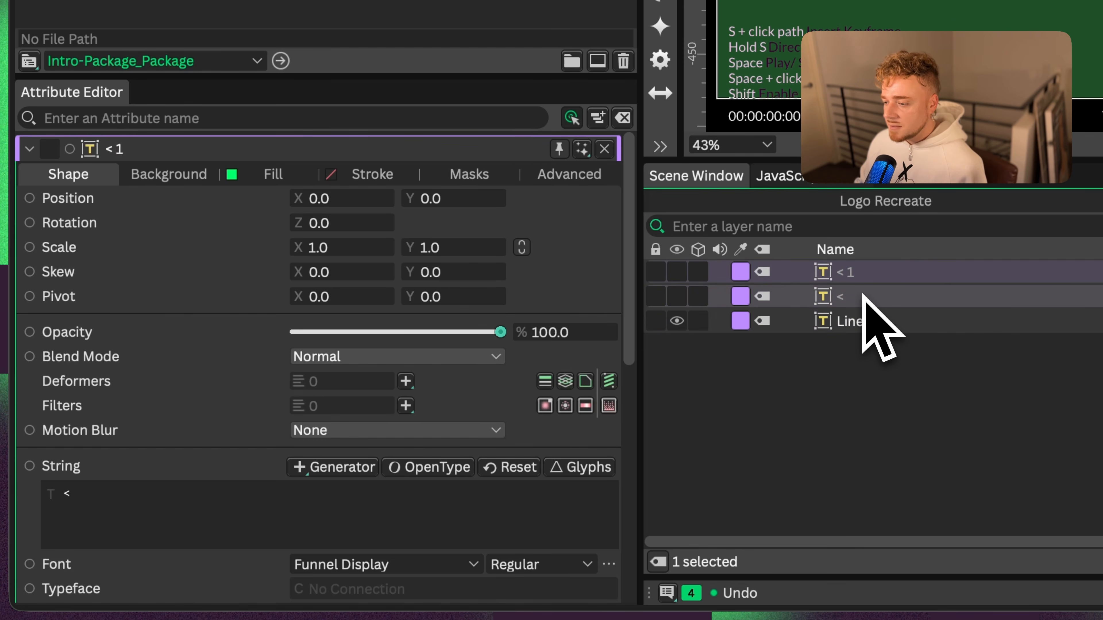
left_click(681, 274)
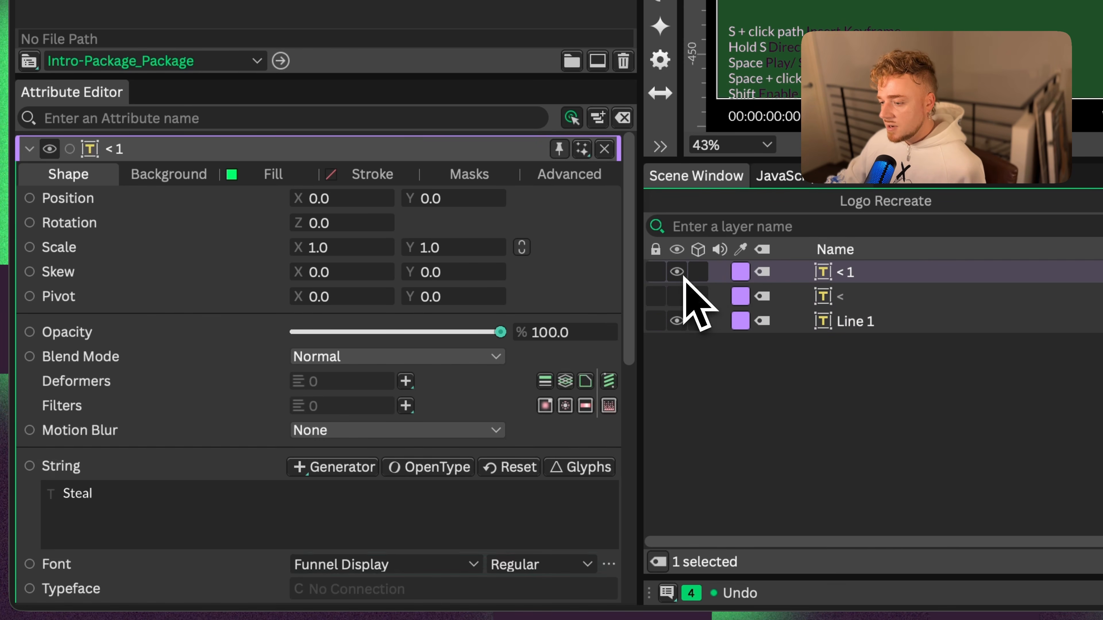
- Rename the copied text layer as Steal and hide it, leaving only Line 1 visible
left_click(845, 430)
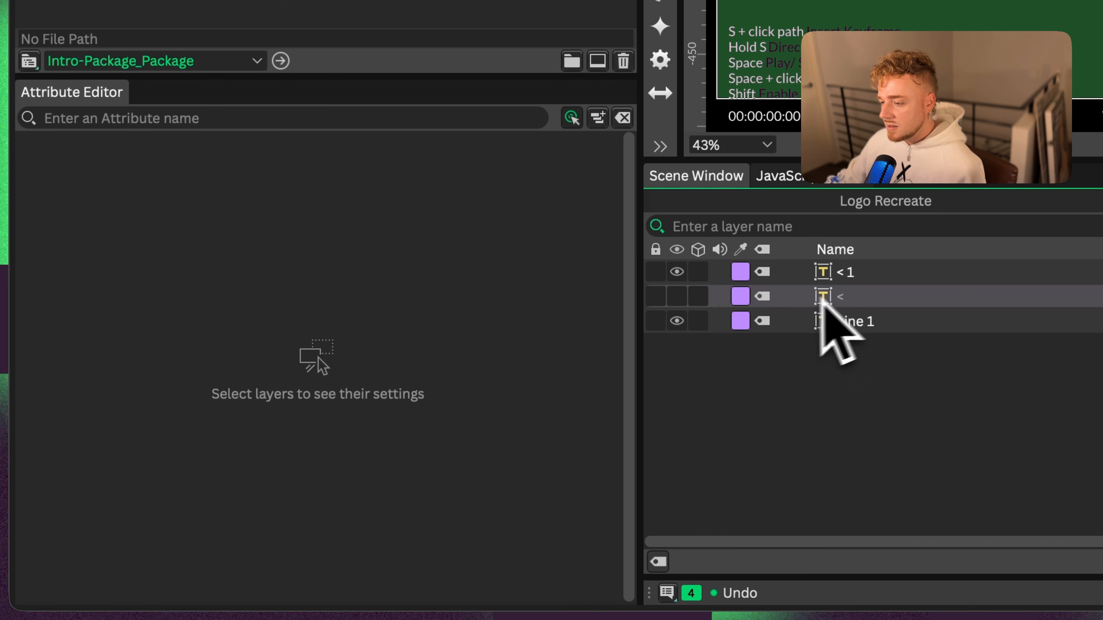
left_click(677, 320)
left_click(853, 272)
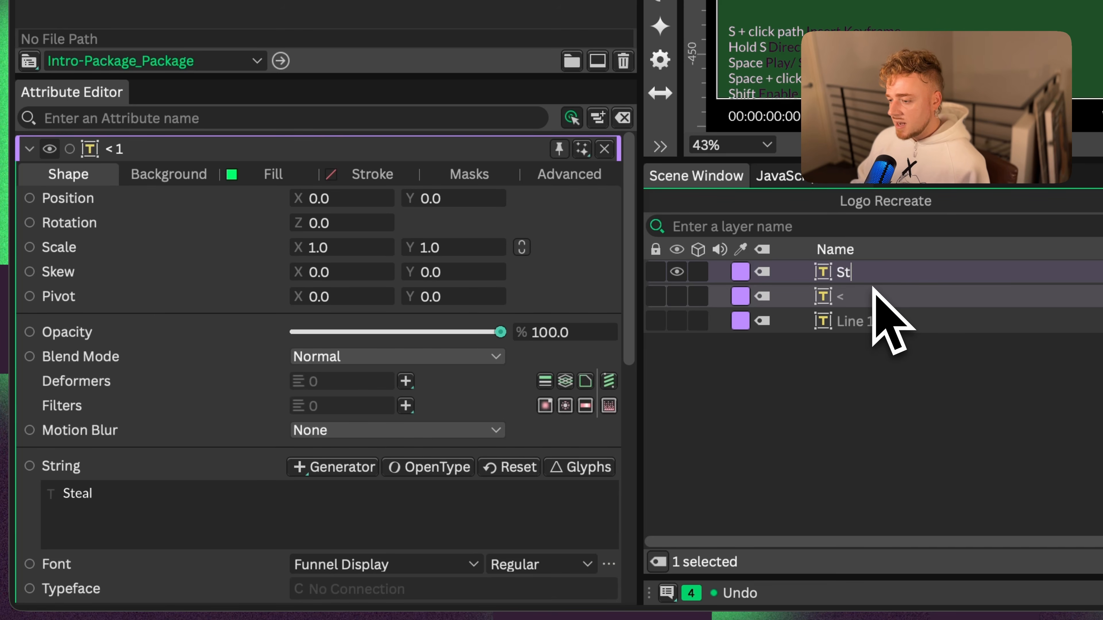
left_click(676, 321)
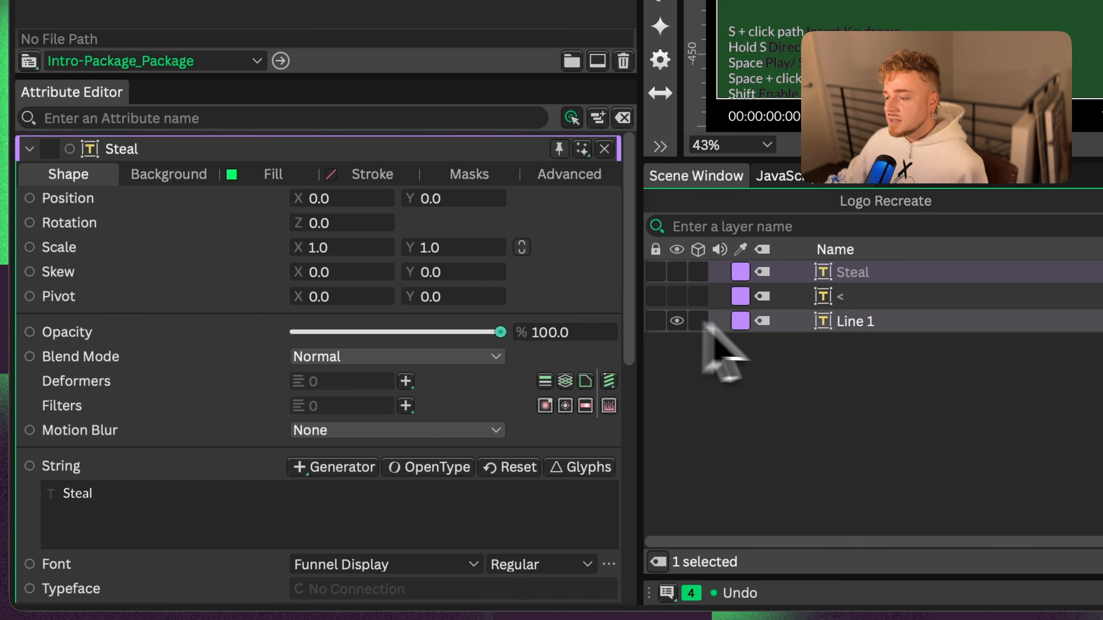
- Connect the Steal layer to Line 1's Formatting Inputs and set Line 1's string to {0}{1}
left_click(840, 323)
scroll(628, 304, "down", 3)
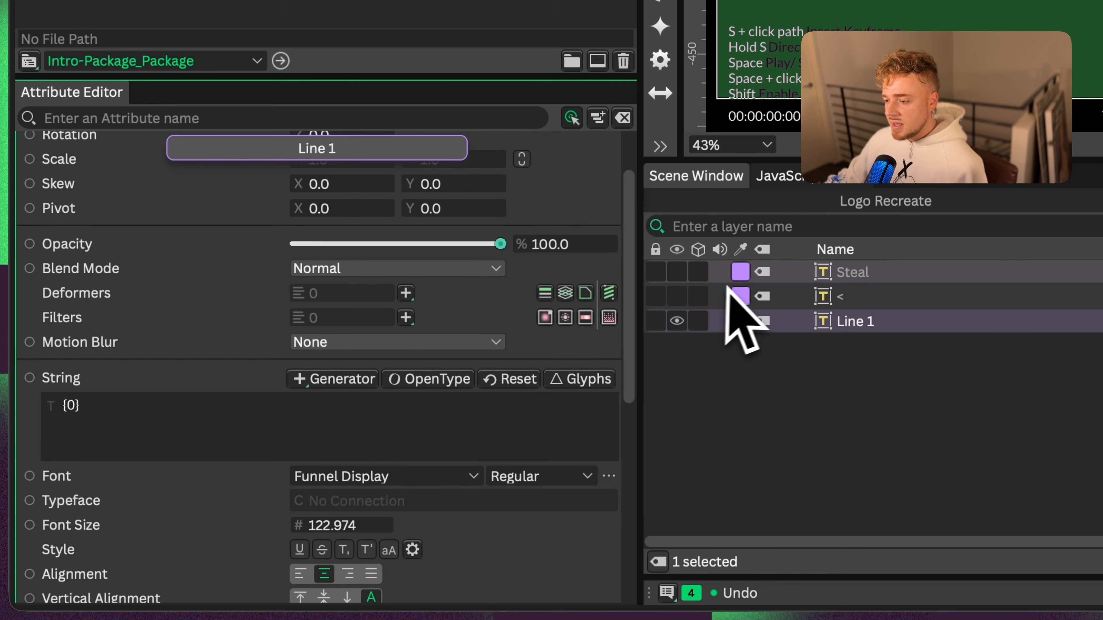
left_click_drag(635, 229, 633, 431)
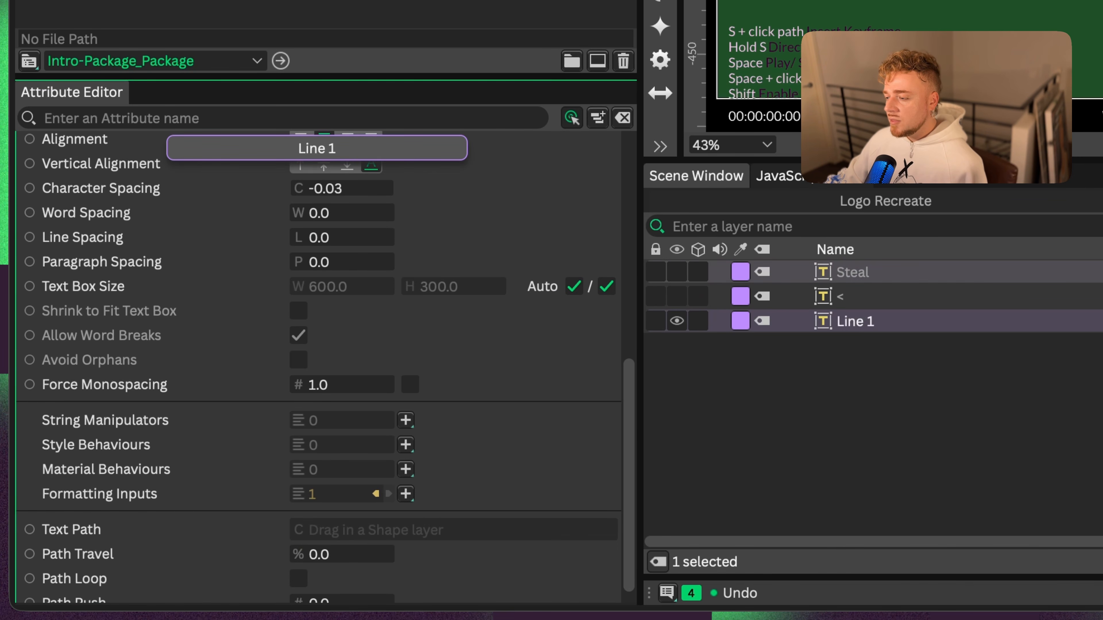
left_click_drag(855, 276, 328, 495)
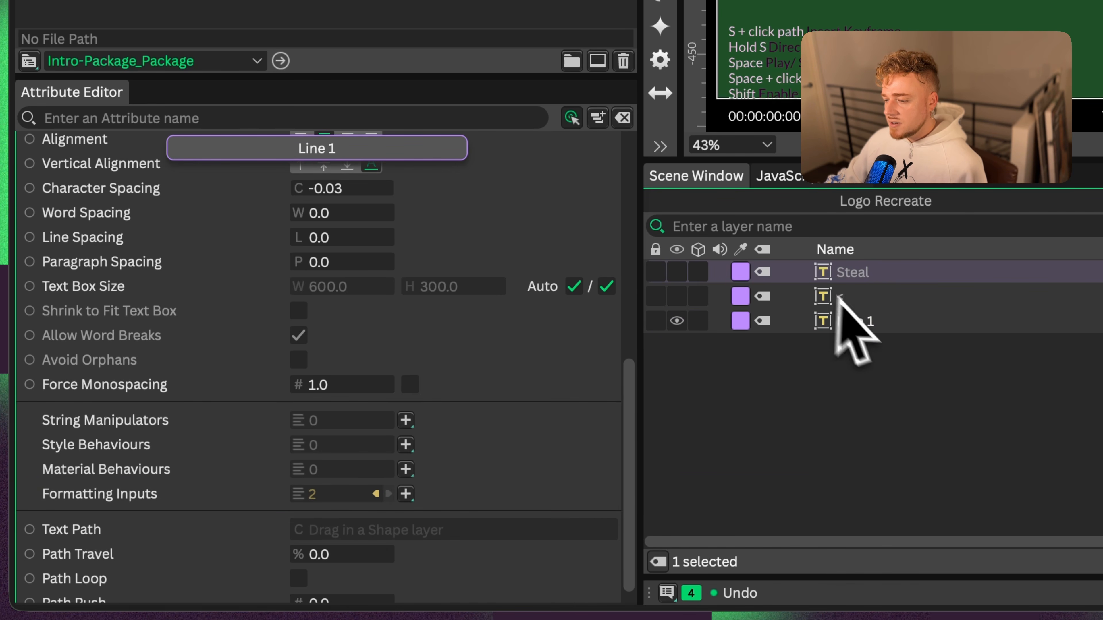
left_click(849, 320)
left_click_drag(629, 391, 642, 188)
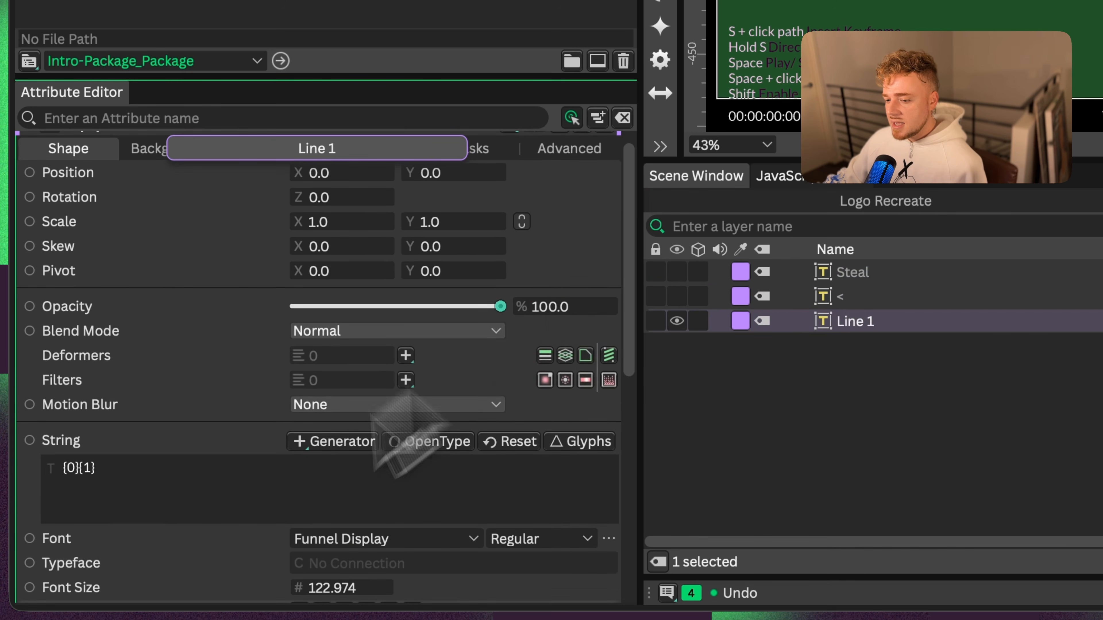
- Examine the order of Line 1's formatting inputs against the {0}{1} placeholders in its string
scroll(254, 448, "down", 10)
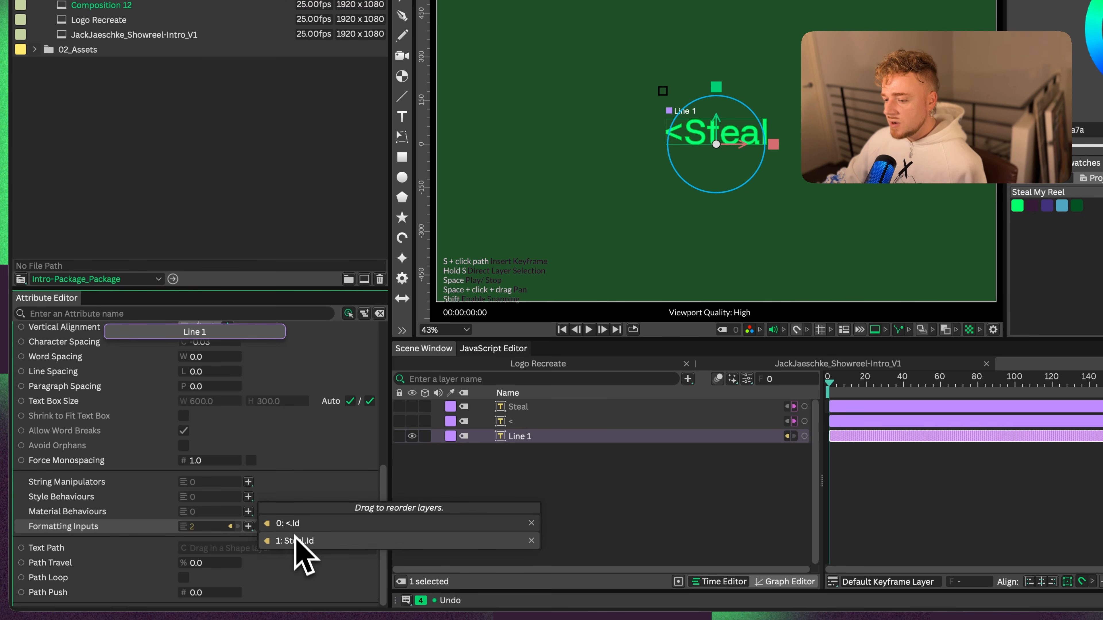
scroll(238, 548, "up", 10)
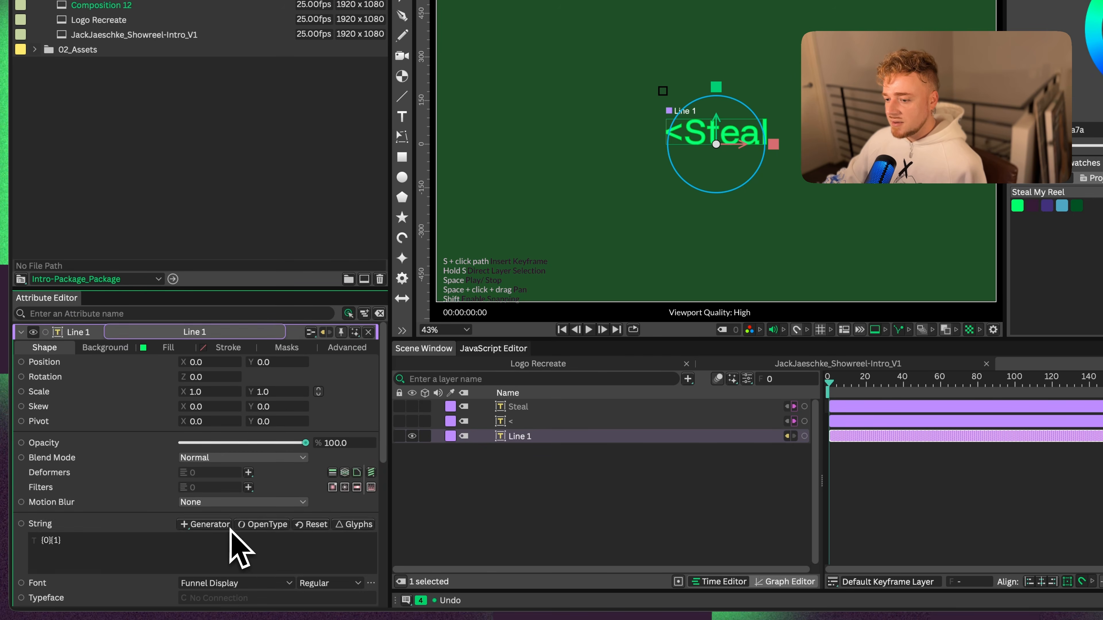
left_click(78, 543)
left_click_drag(79, 542, 21, 544)
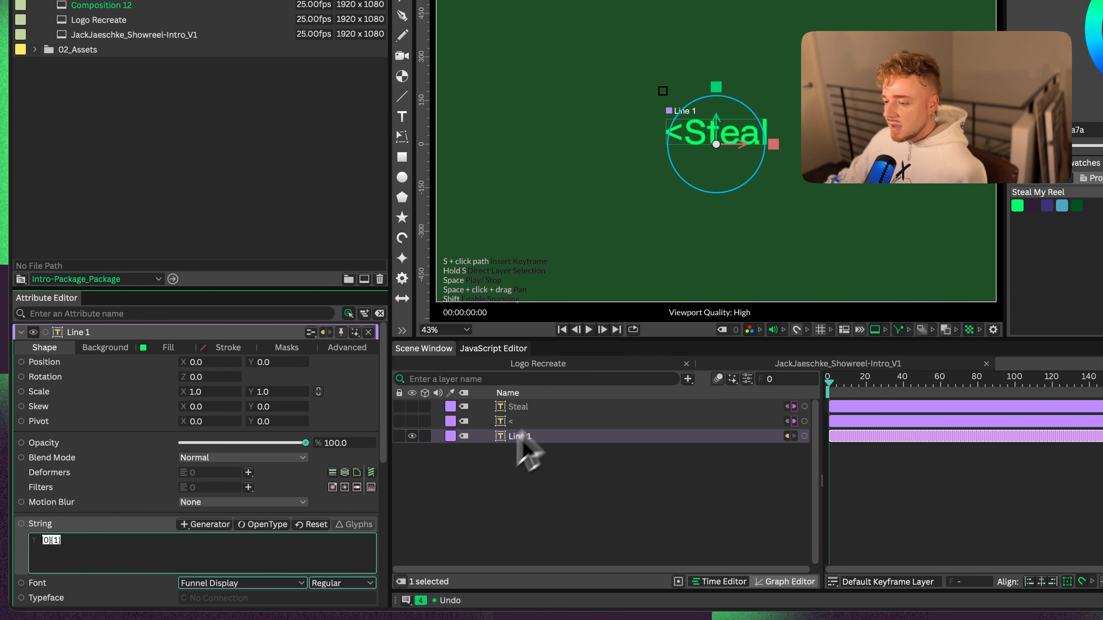
left_click(523, 454)
left_click(539, 437)
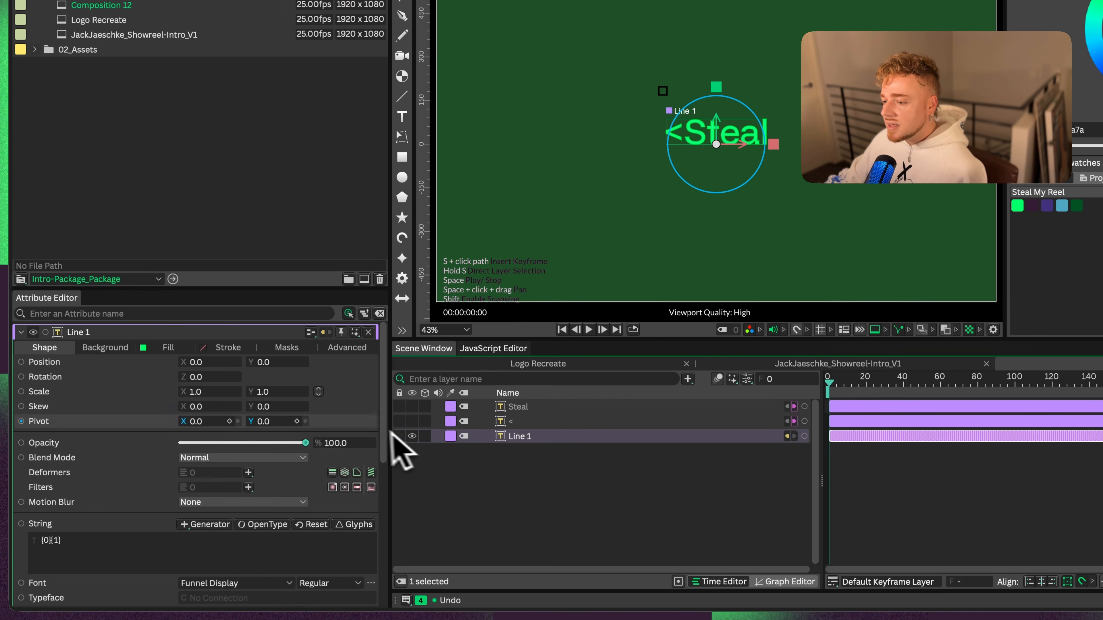
scroll(387, 434, "down", 10)
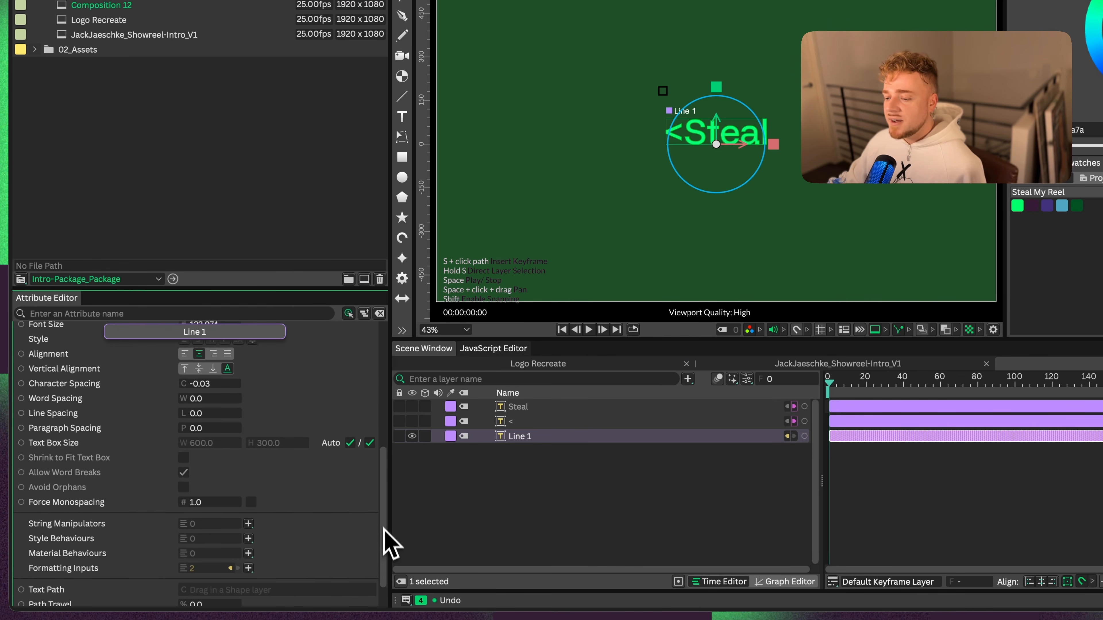
scroll(384, 448, "up", 6)
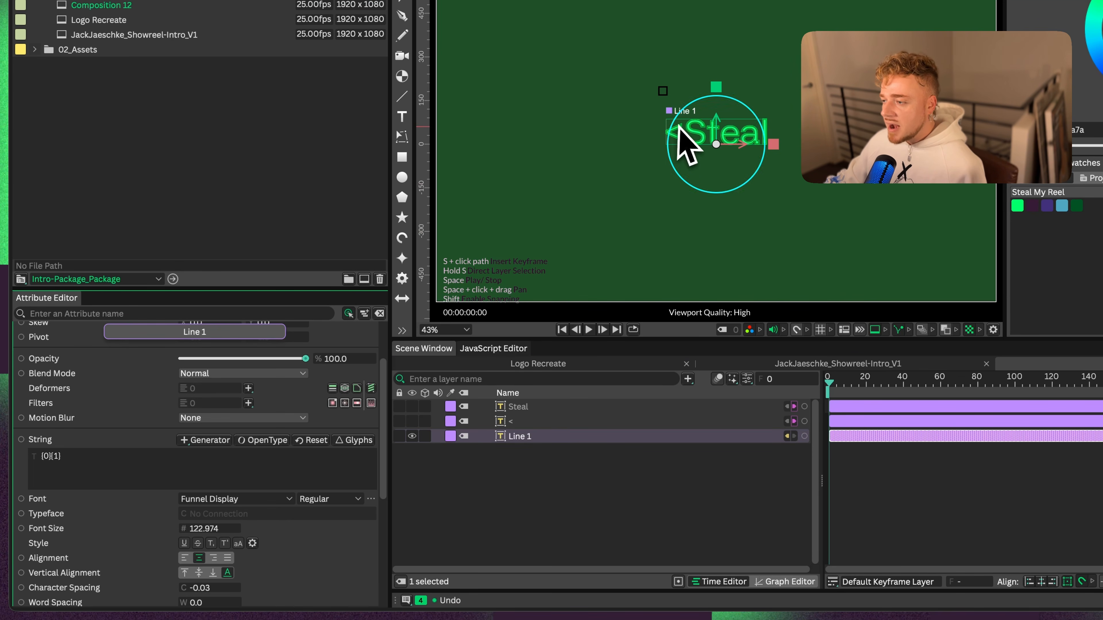
- Add a Resize String manipulator to the Steal layer and nest it beneath that layer
left_click(547, 407)
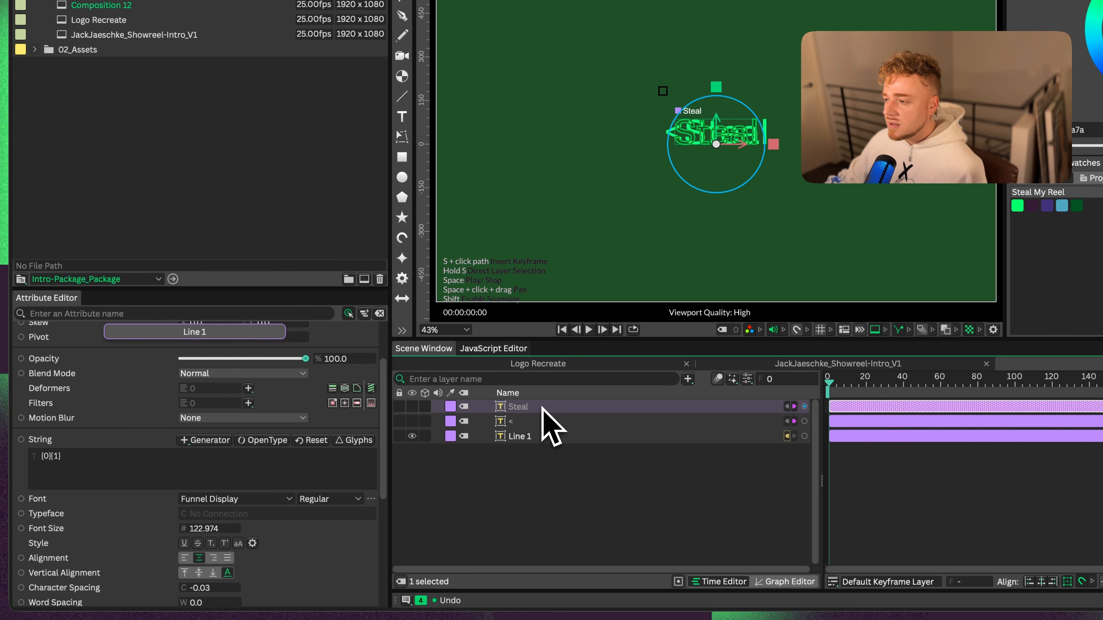
scroll(384, 435, "down", 4)
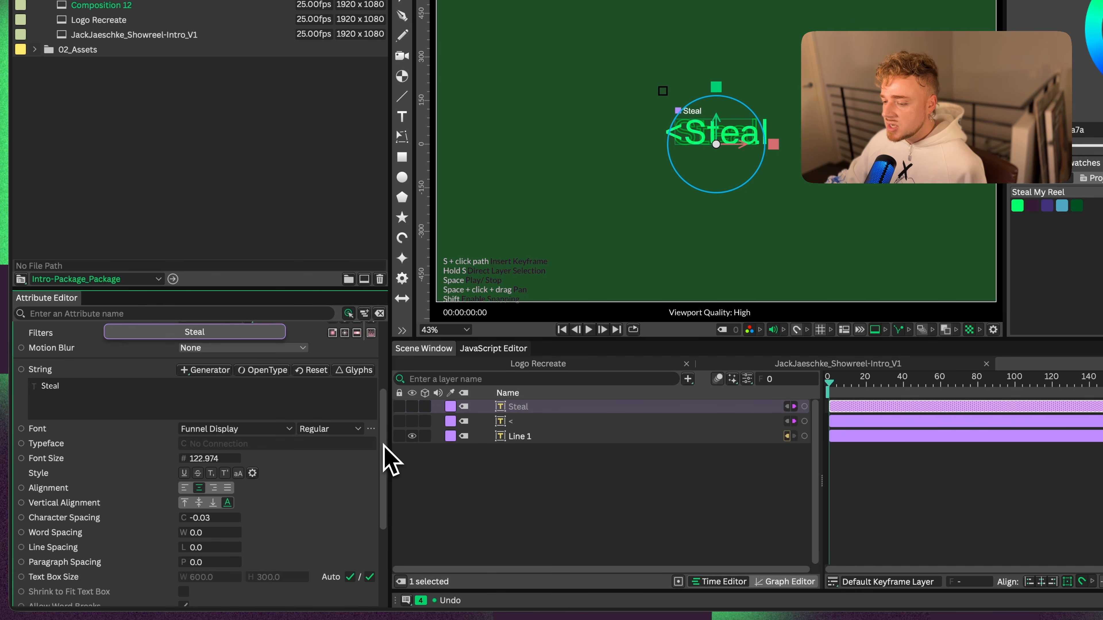
left_click_drag(384, 445, 381, 543)
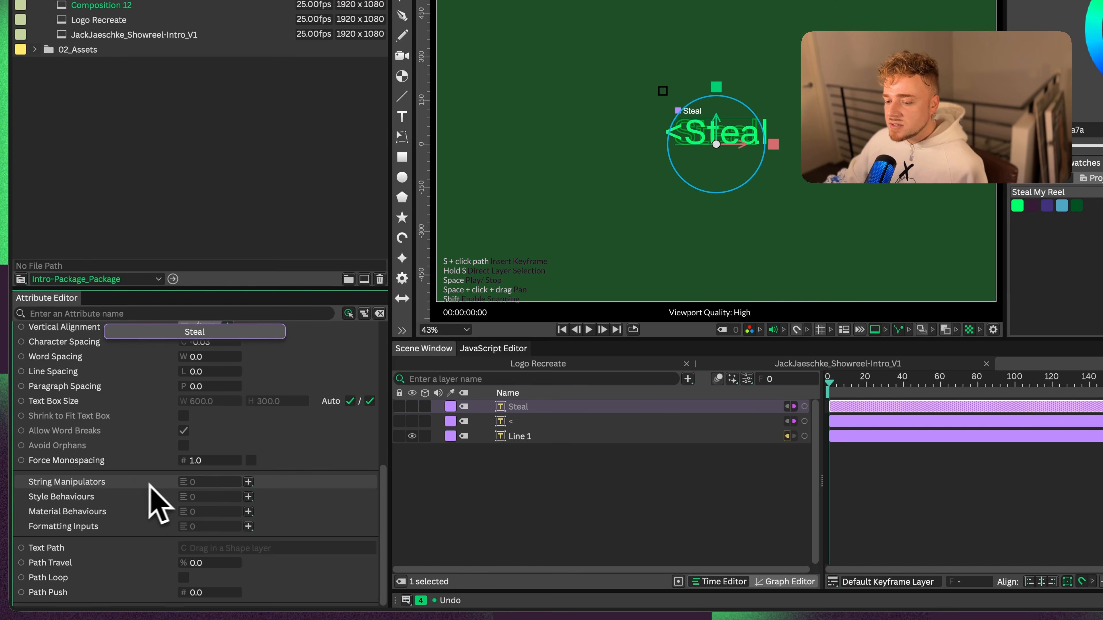
left_click(247, 481)
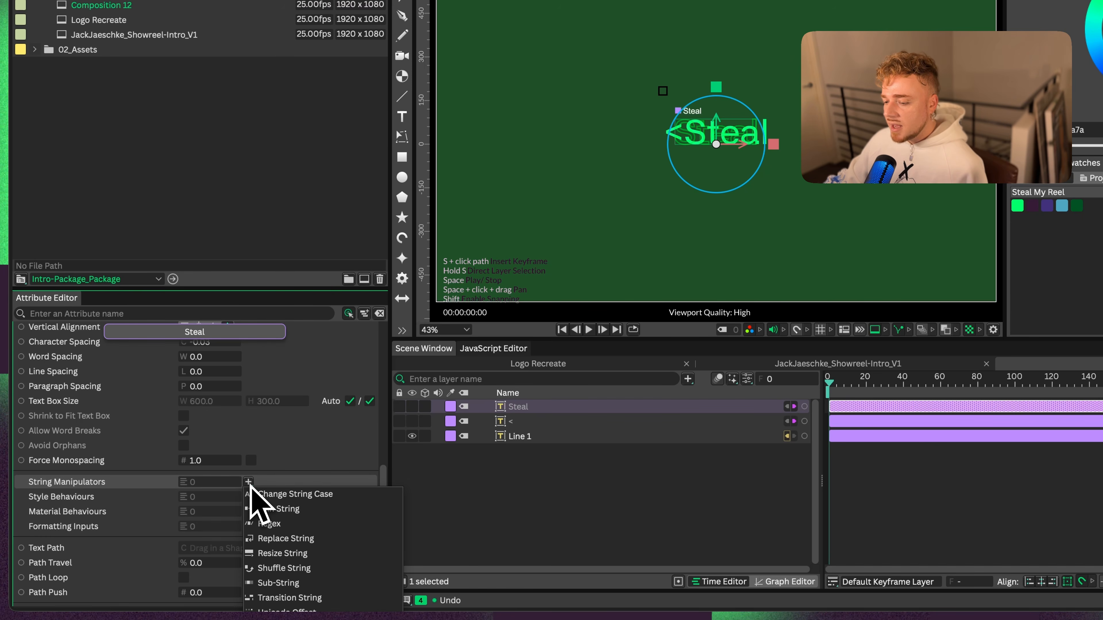
left_click(291, 556)
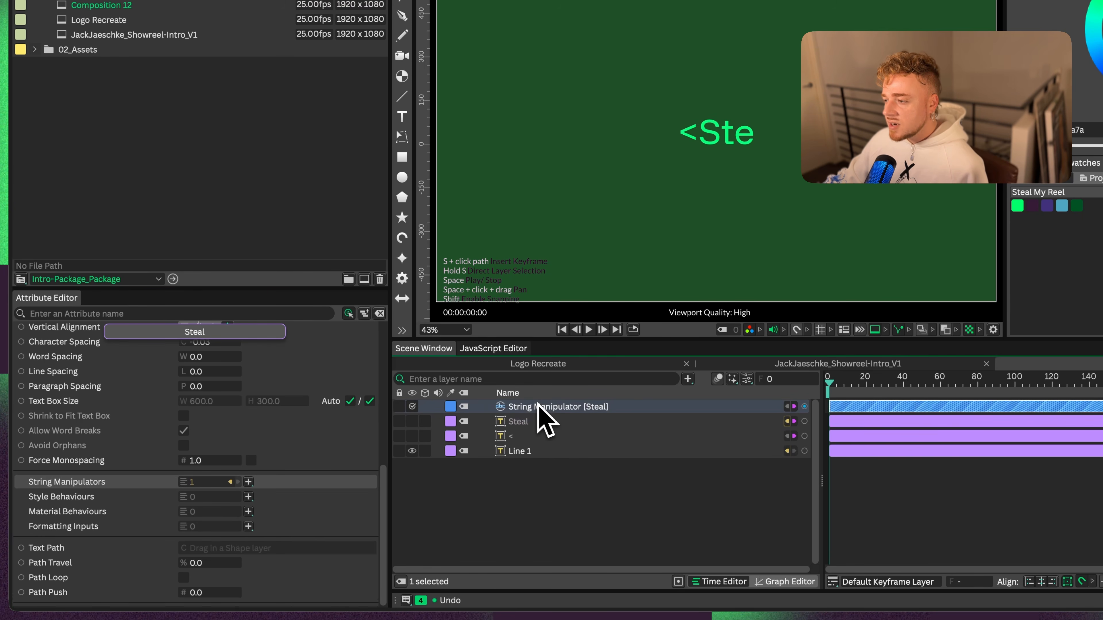
mouse_move(537, 406)
left_mouse_down()
mouse_move(525, 419)
mouse_move(535, 423)
left_mouse_up()
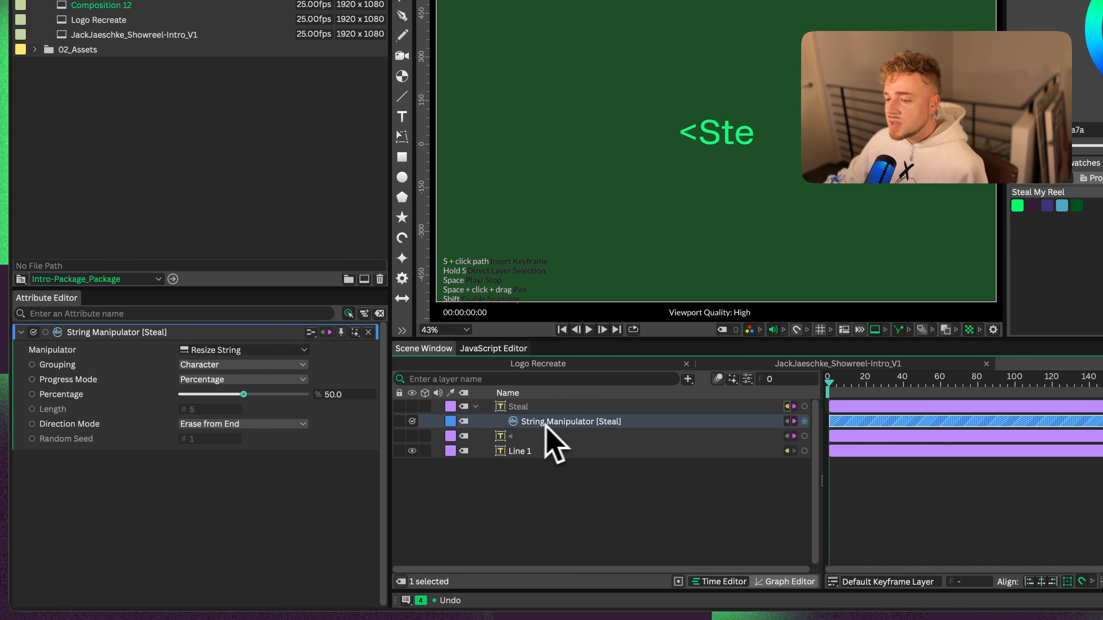
- Lower the Percentage of the Steal layer's Resize String manipulator to 0
left_click_drag(245, 394, 273, 400)
left_click_drag(187, 404, 136, 419)
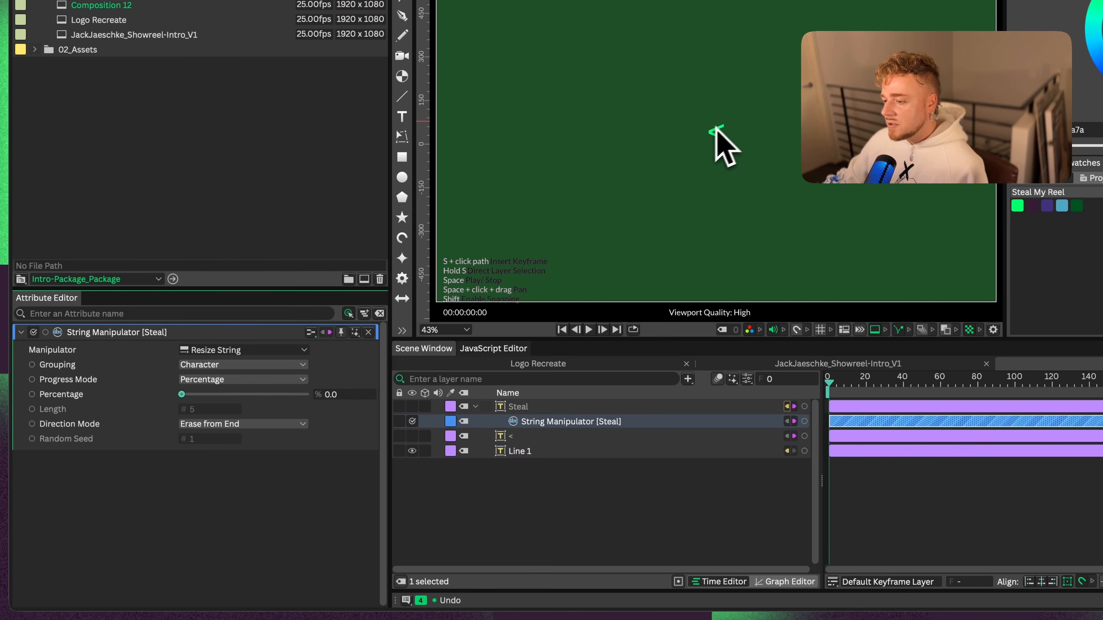
left_click(718, 142)
left_click(743, 188)
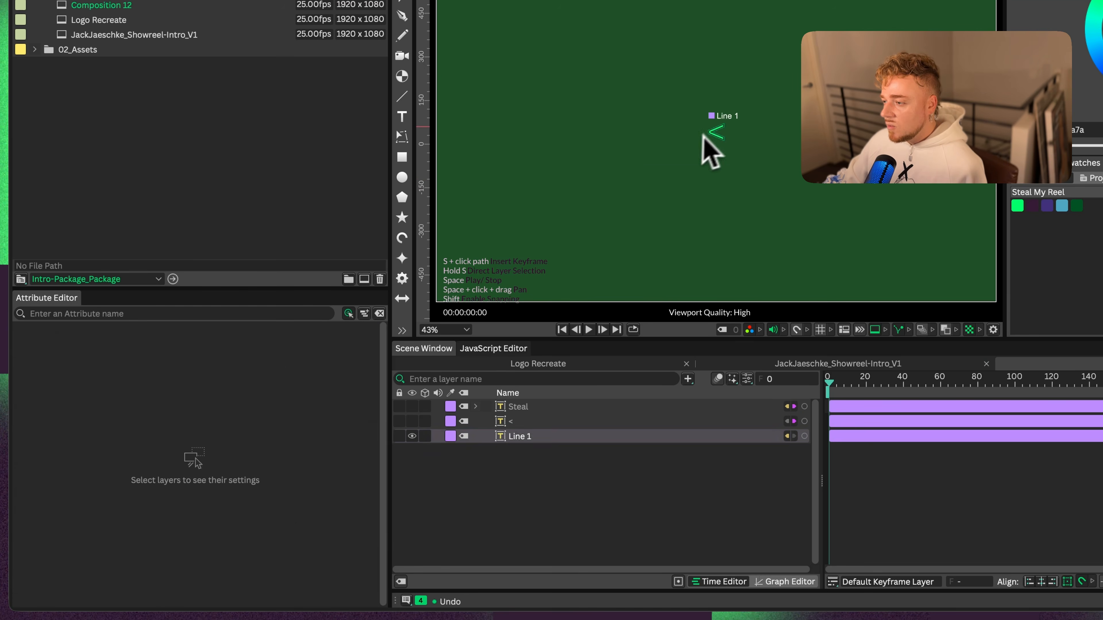
- Try moving the Line 1 text upward in the viewport and undo the move
left_click(546, 435)
left_click_drag(731, 143, 742, 111)
key("ctrl+z")
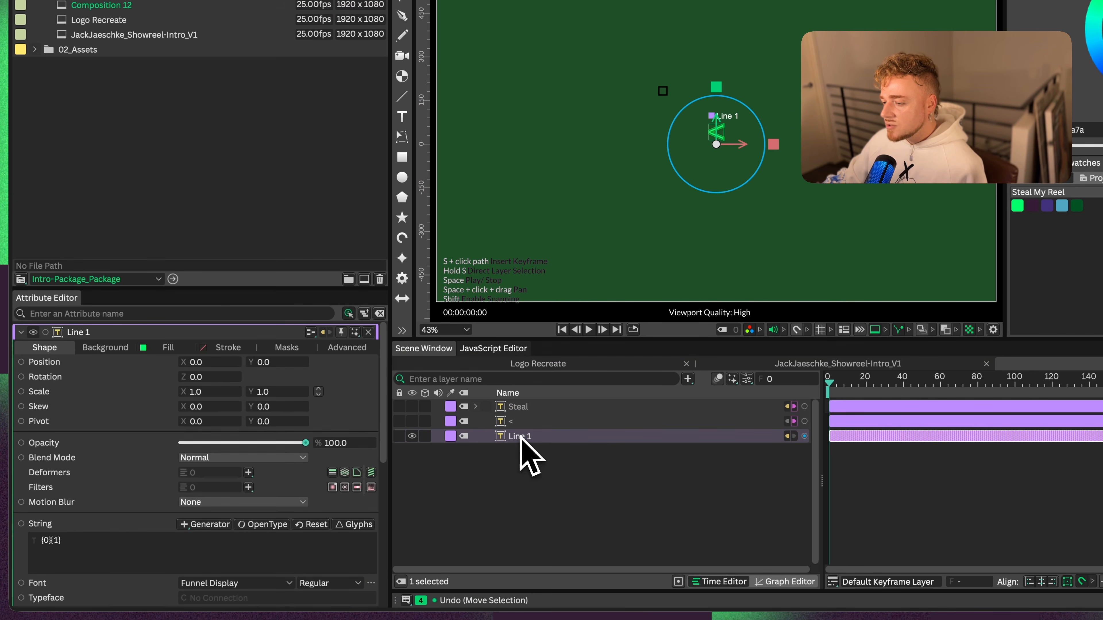
- Try a different font on the "<" text layer
left_click(518, 422)
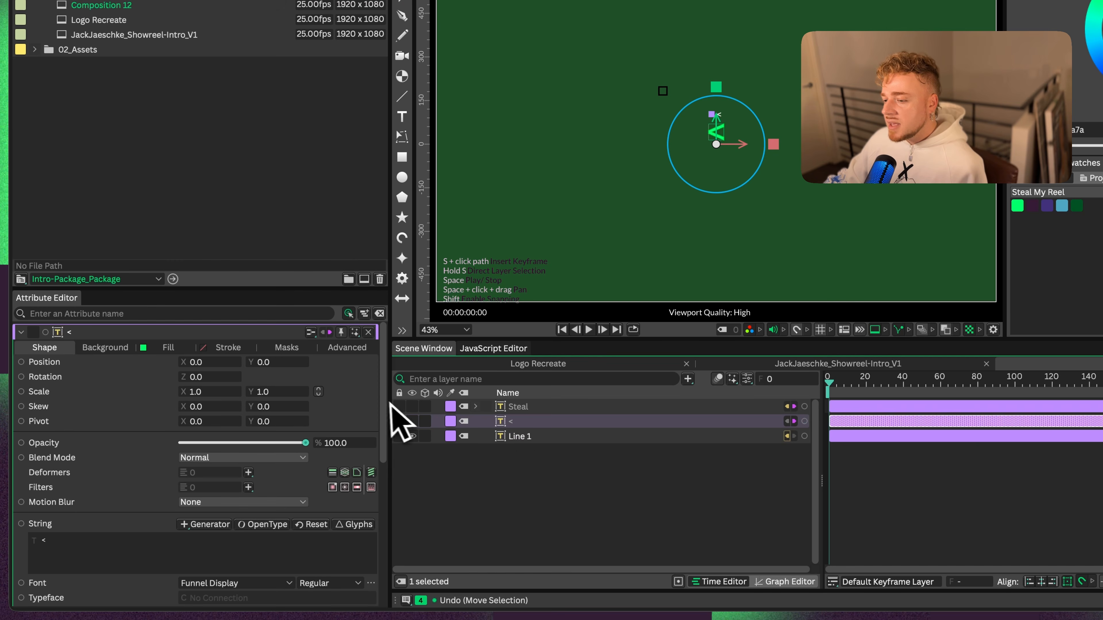
scroll(381, 434, "down", 2)
left_click(289, 512)
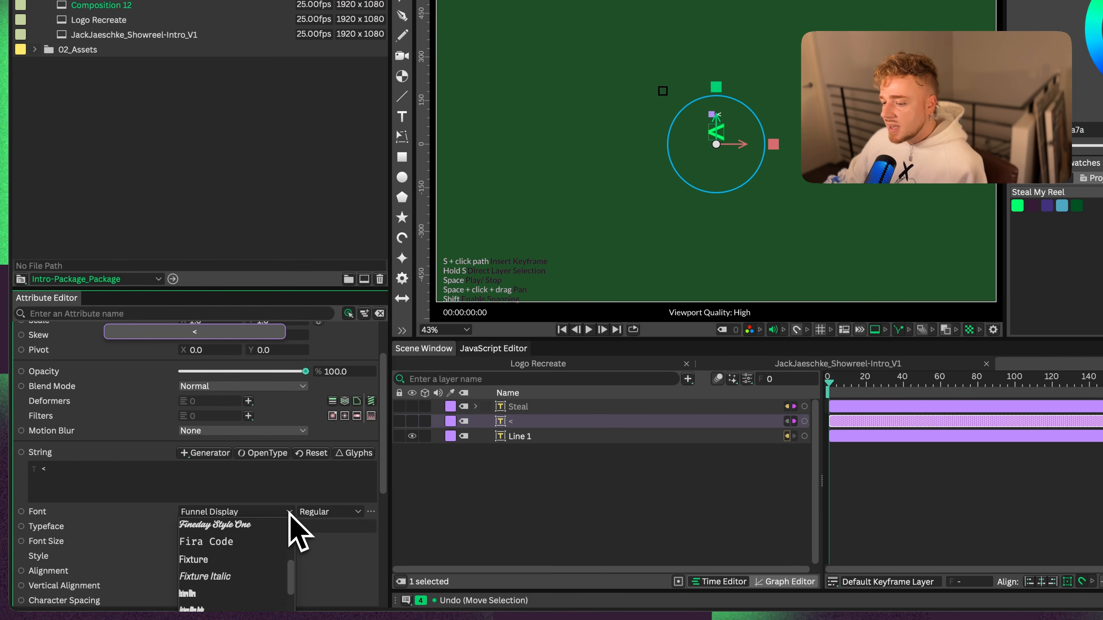
scroll(278, 532, "down", 2)
left_click(270, 539)
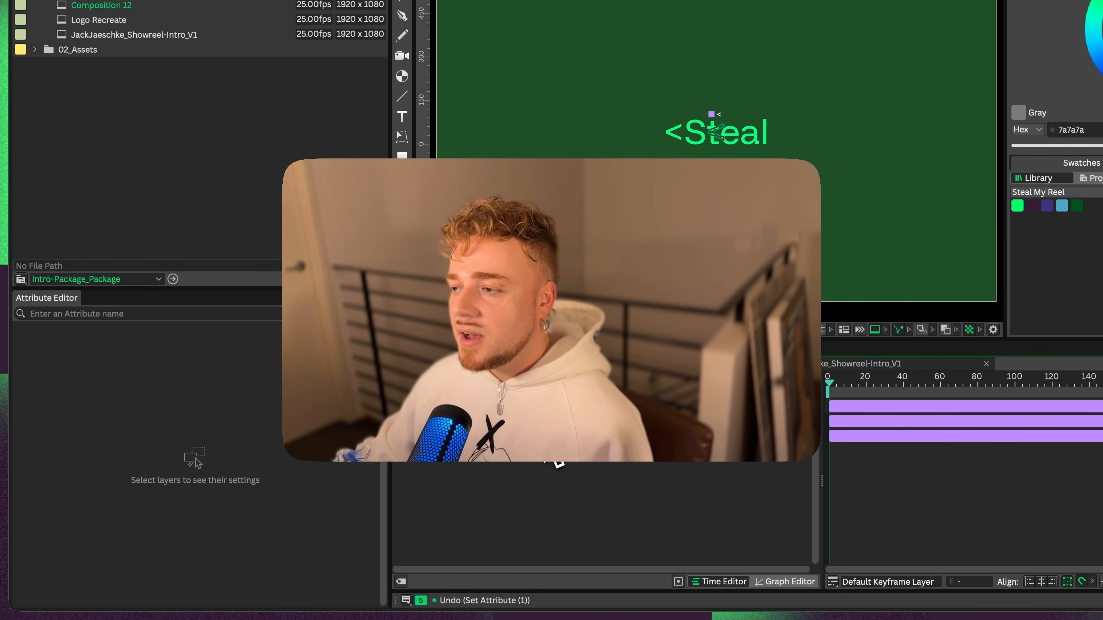
- Duplicate all three text layers, stacking the copies above the originals with Line 1 hidden
left_click(517, 407)
left_click(542, 440)
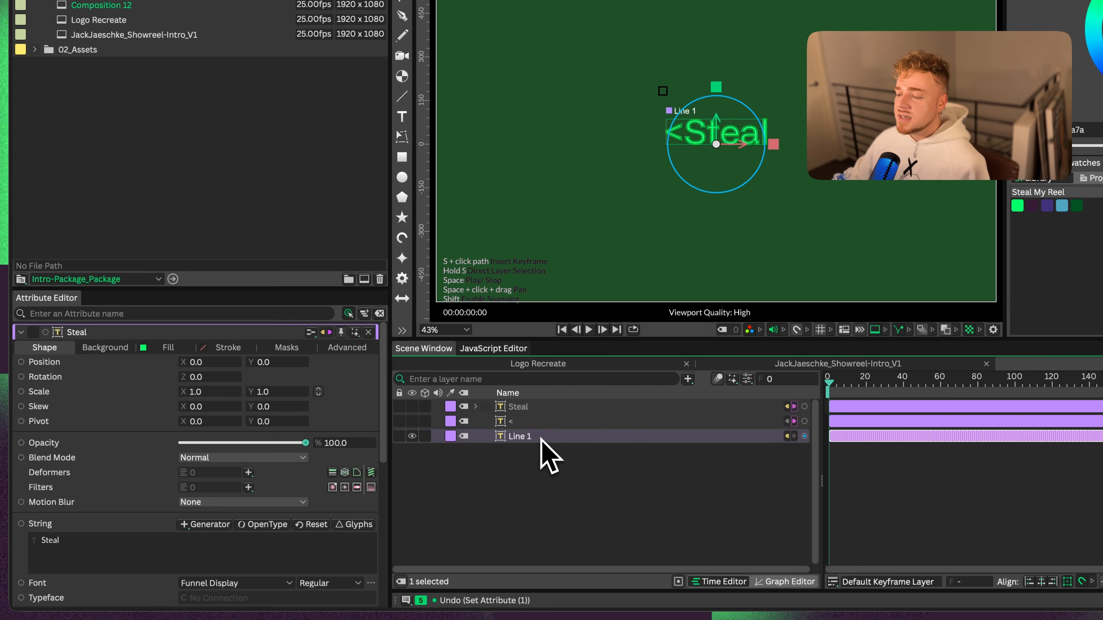
key("ctrl+a")
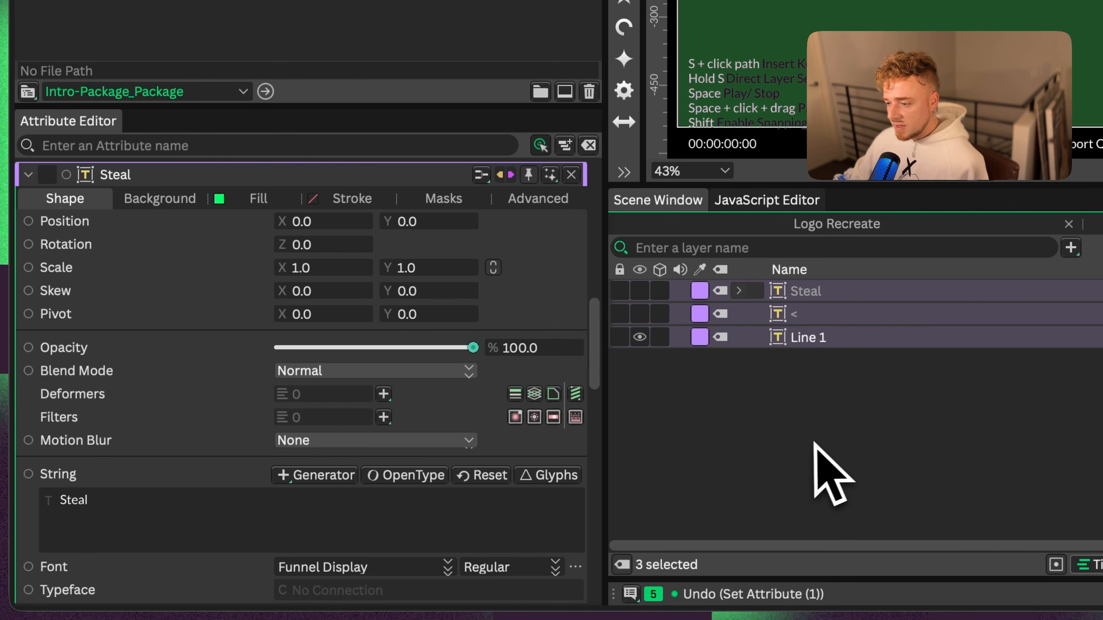
key("ctrl+d")
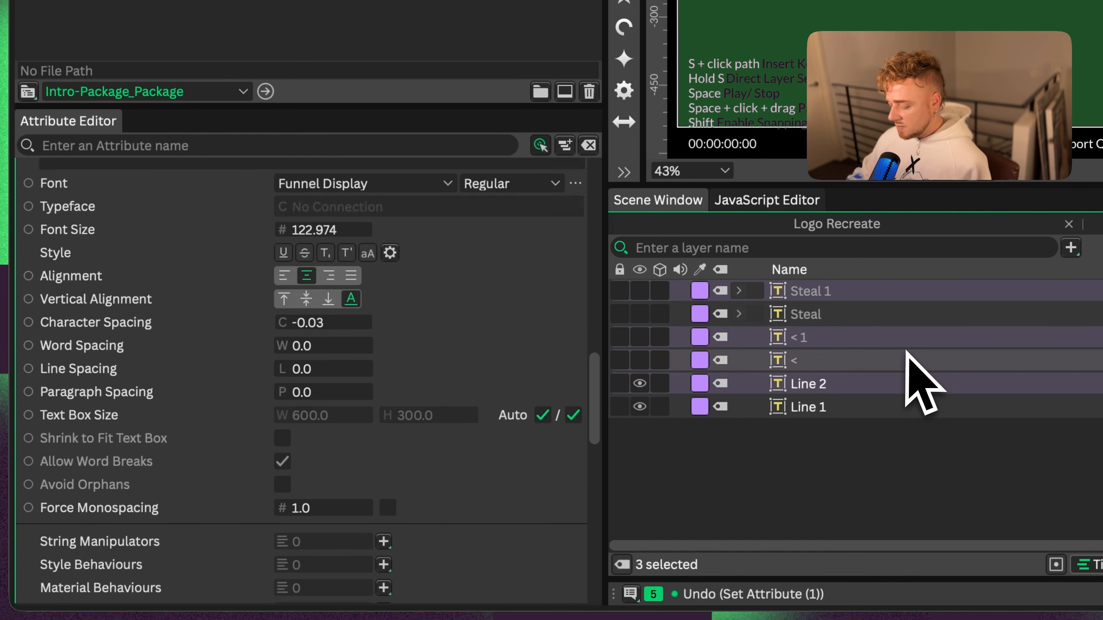
left_click(785, 465)
- Check the string placeholders of Line 2 and which layers feed its formatting inputs
left_click(839, 339)
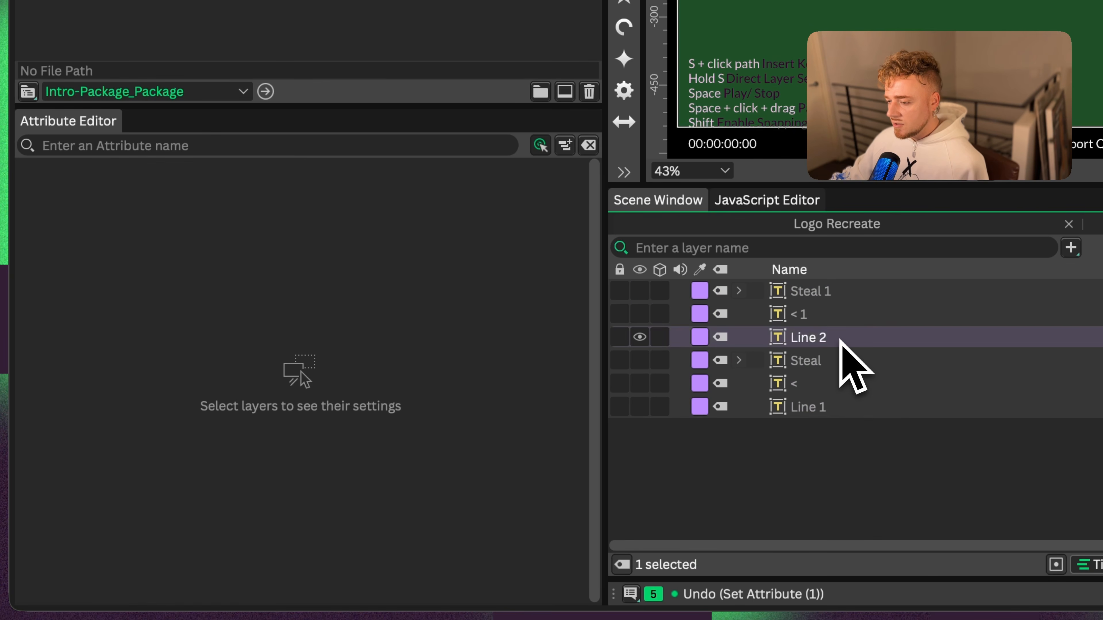
scroll(587, 282, "down", 3)
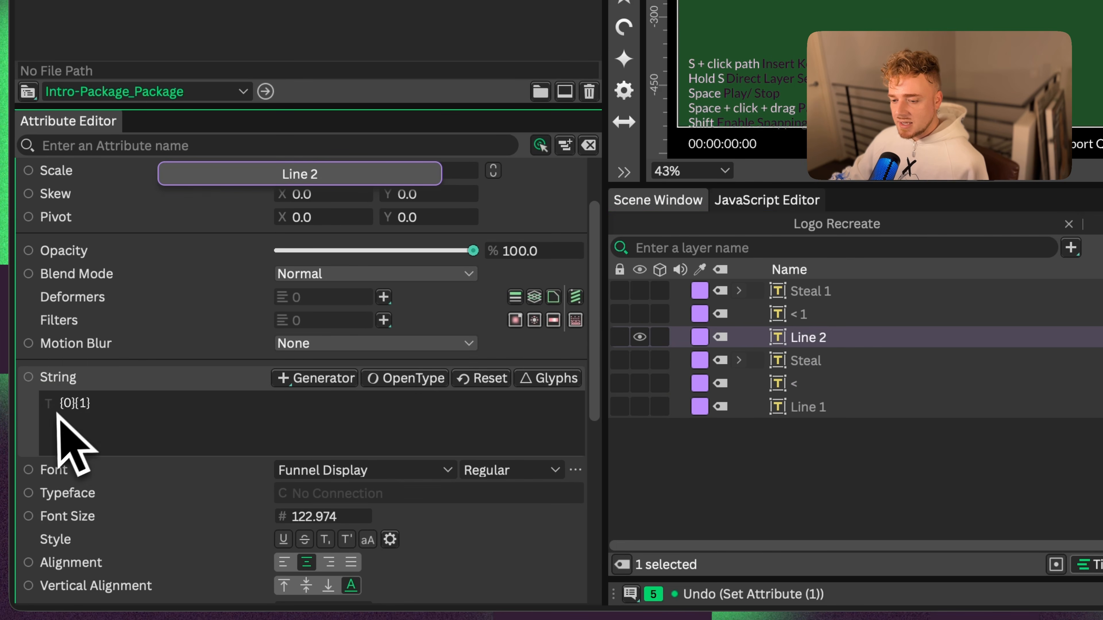
left_click_drag(594, 335, 593, 508)
left_click(355, 508)
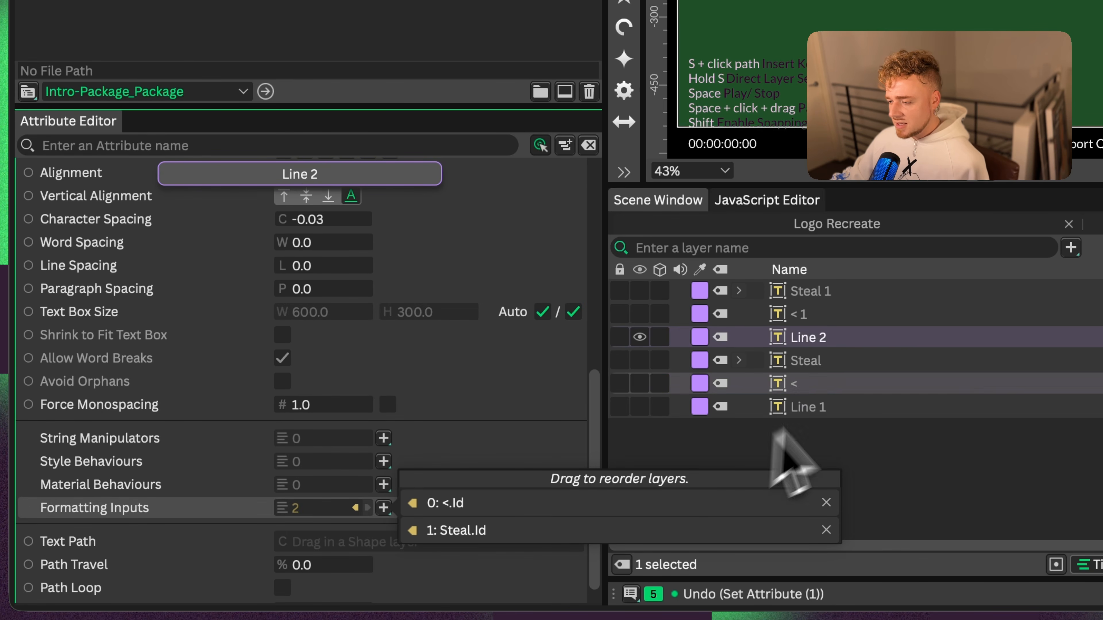
- Set the string of the copied "<" layer to ">" and rename the layer to match
left_click(869, 315)
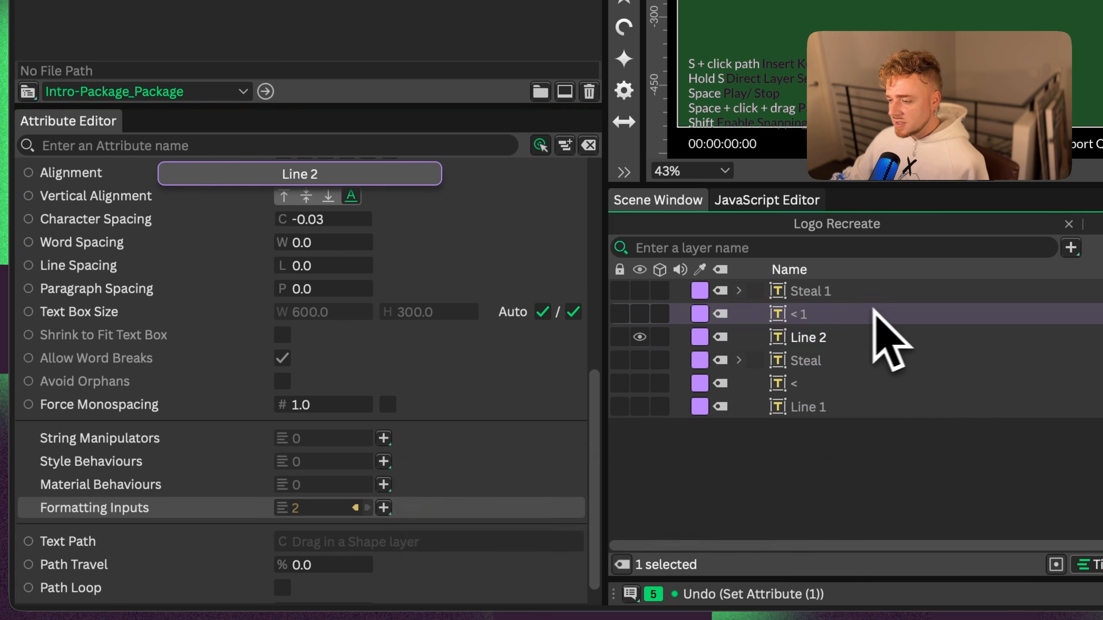
left_click_drag(165, 500, 2, 498)
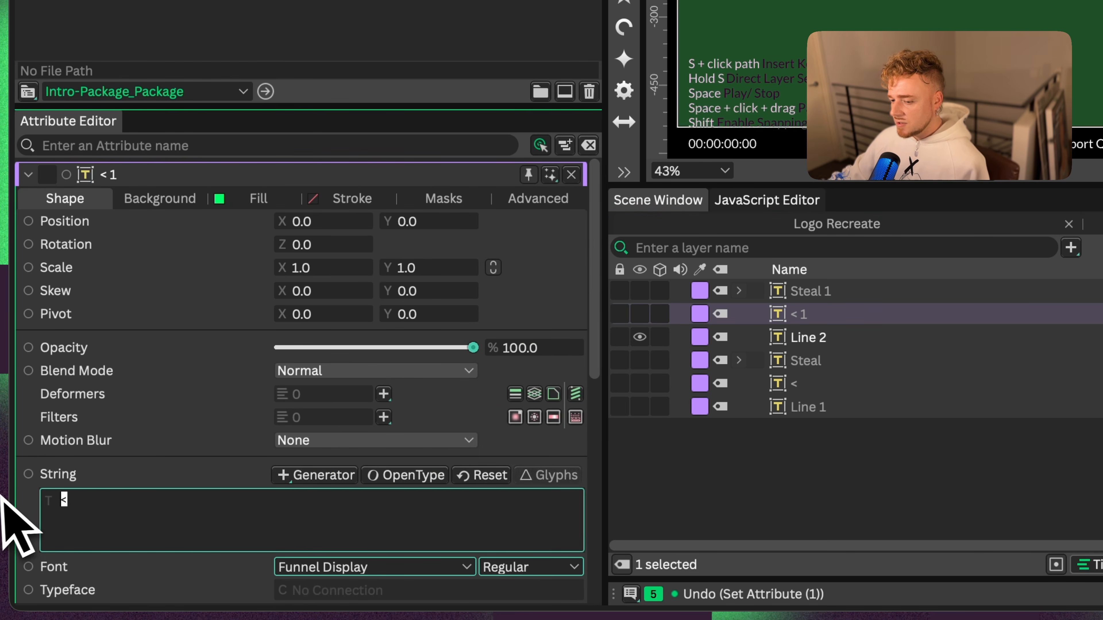
type(">")
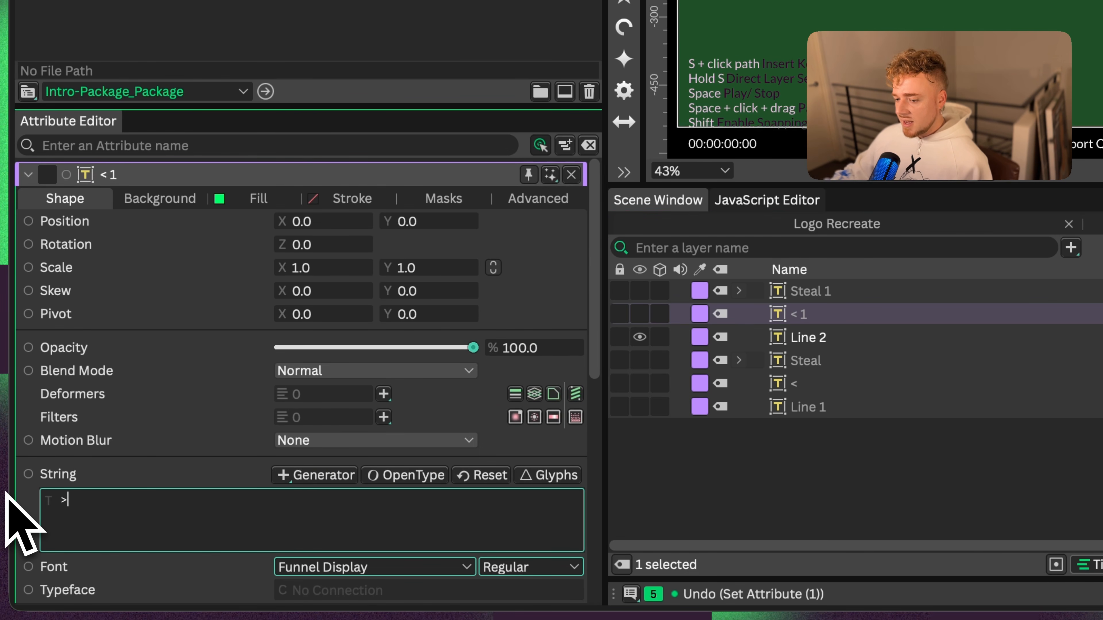
left_click(807, 316)
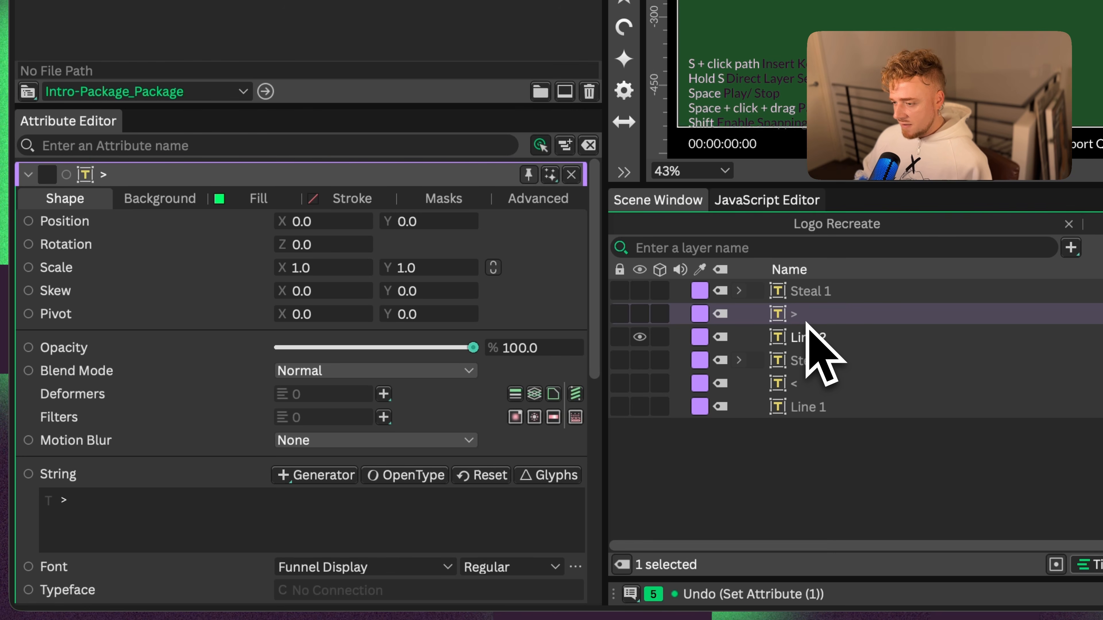
- Set the string of the copied Steal layer to "My Reel" and name the layer to match
left_click(827, 292)
left_click(232, 500)
type("My Reel")
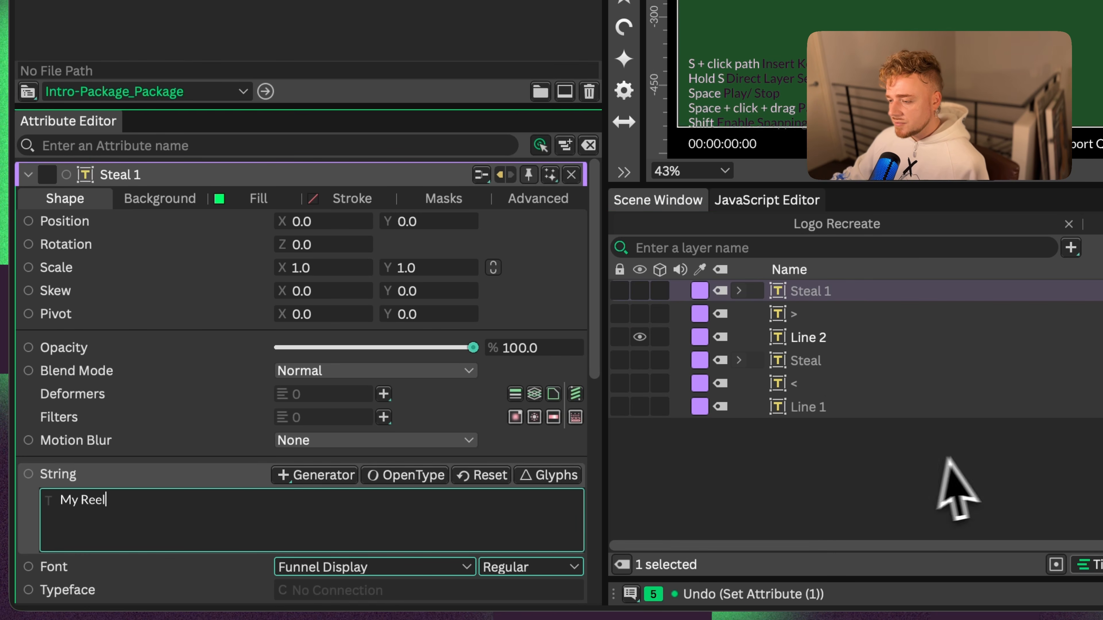
- Remove the "<" and Steal layers from the formatting inputs of Line 2
left_click(851, 338)
left_click_drag(594, 272, 590, 511)
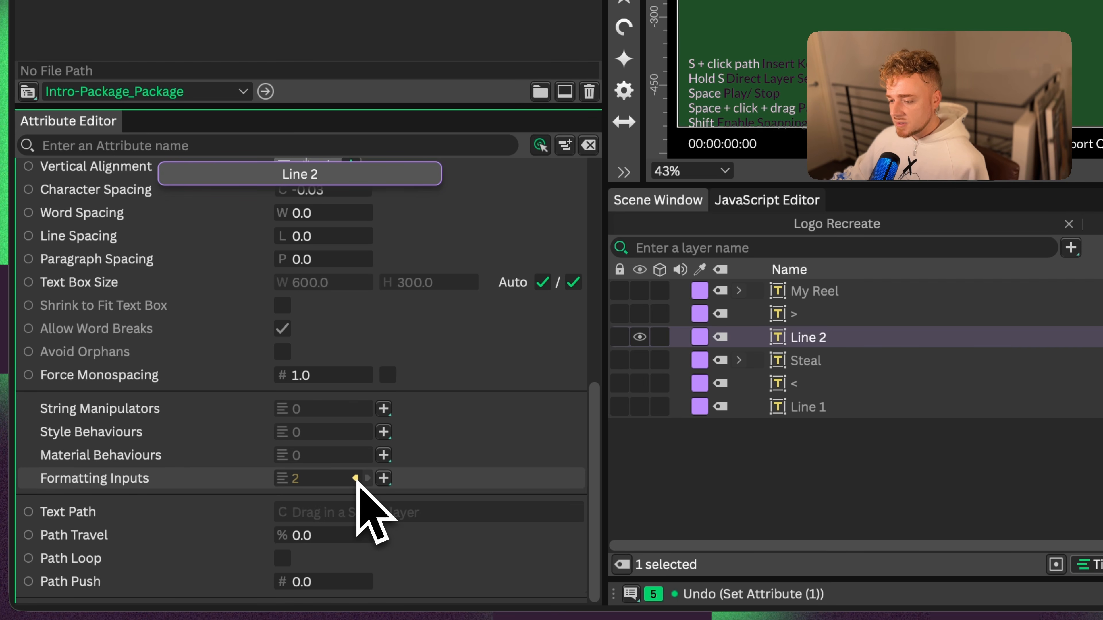
mouse_move(356, 479)
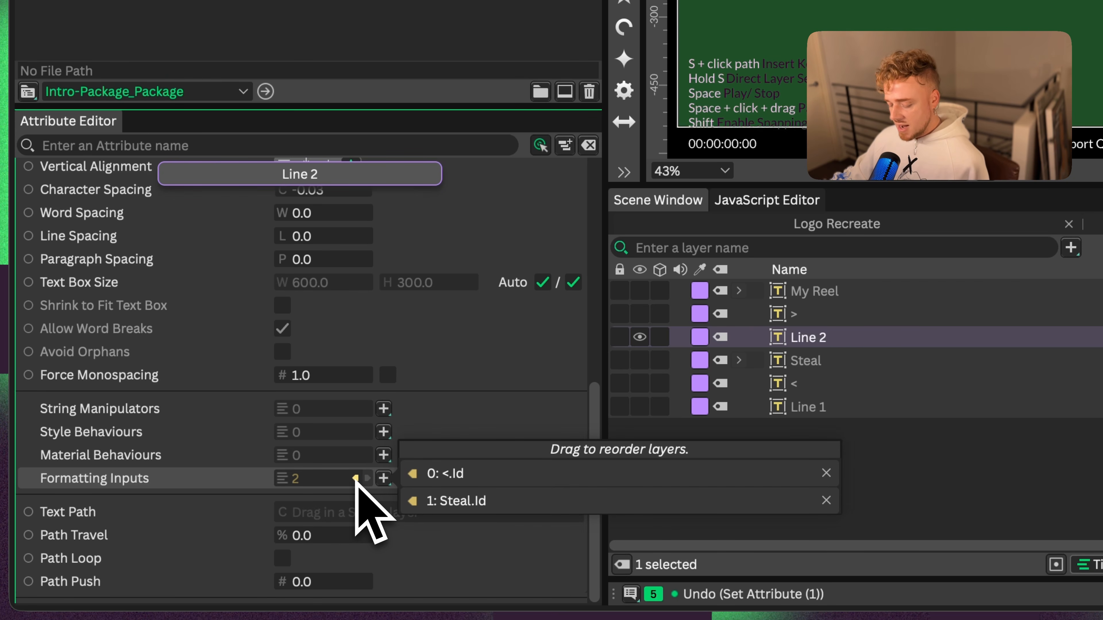
left_click(825, 472)
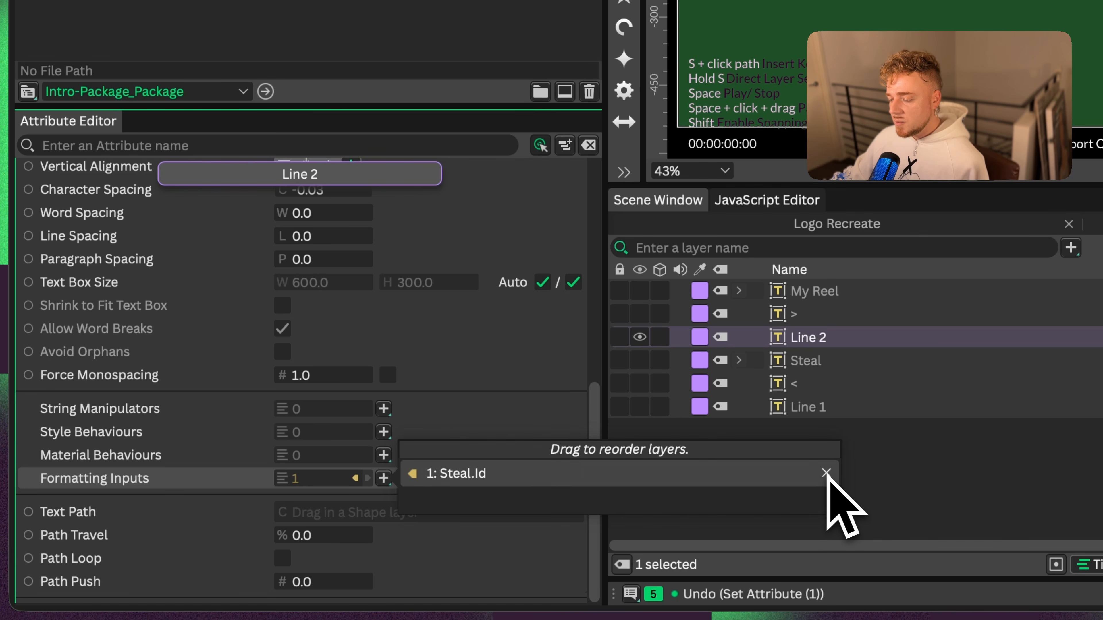
left_click(826, 472)
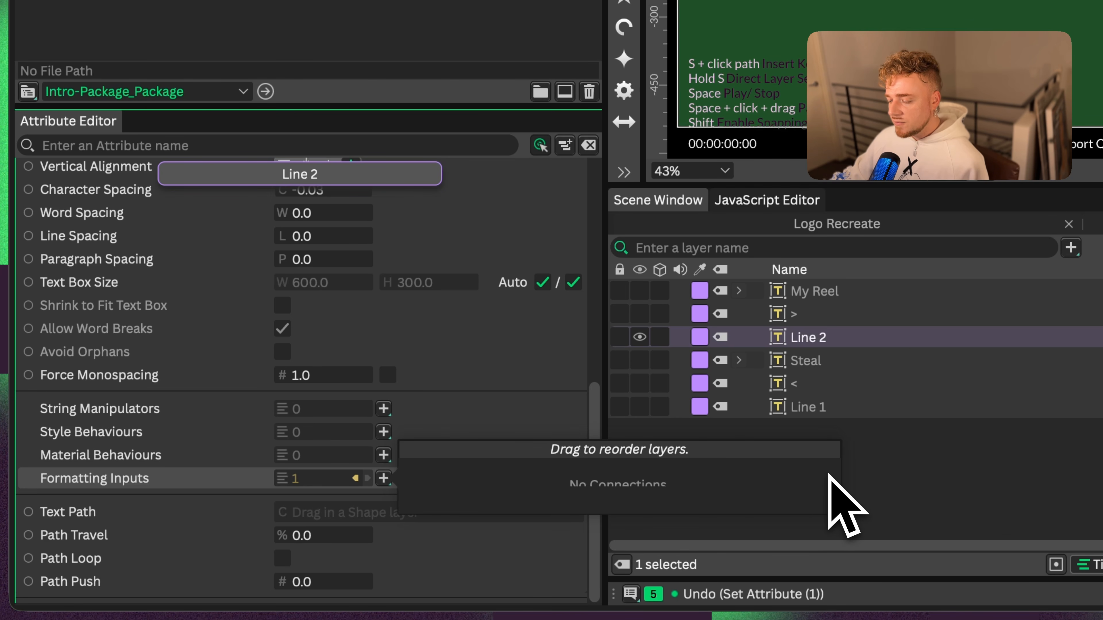
- Connect the ">" and My Reel layers to the formatting inputs of Line 2
left_click(188, 469)
scroll(187, 469, "up", 10)
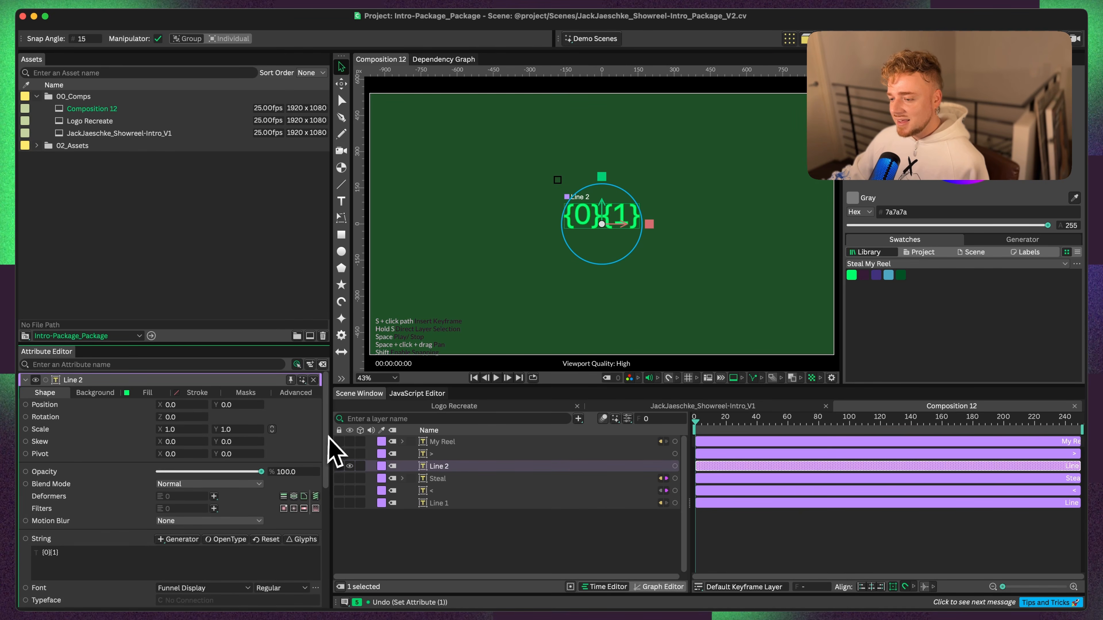
scroll(320, 534, "down", 5)
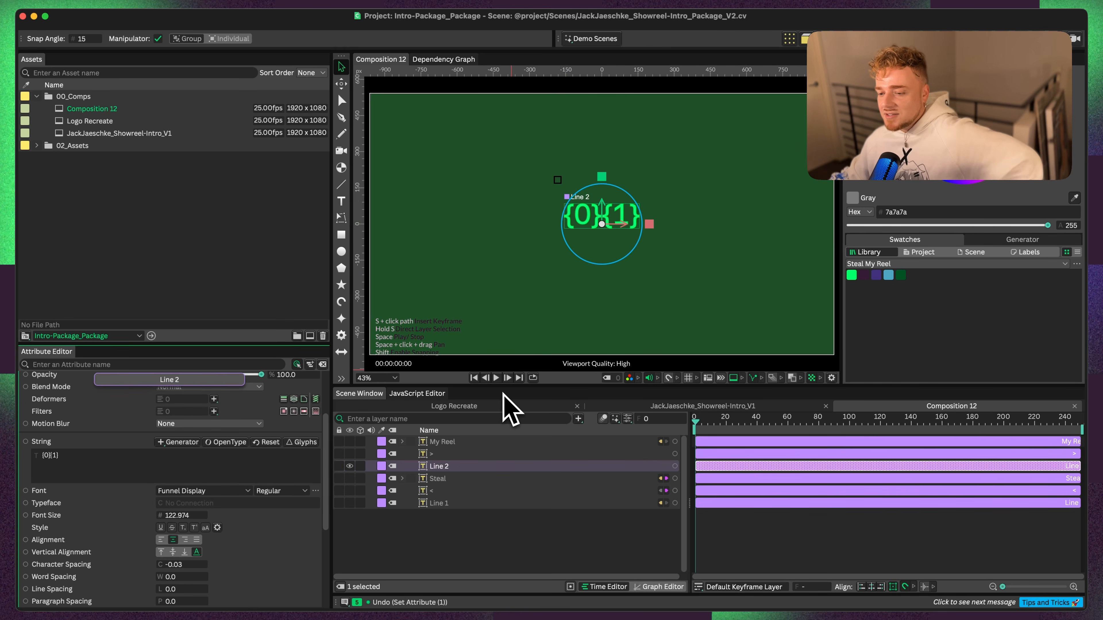
scroll(320, 517, "down", 5)
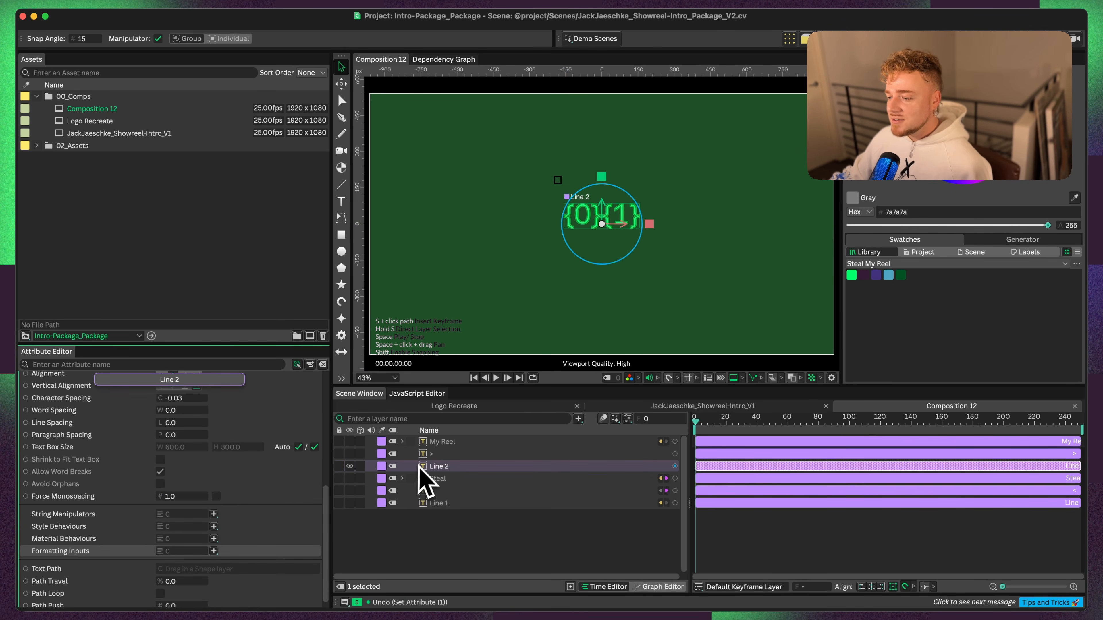
left_click_drag(439, 456, 180, 554)
left_click(382, 532)
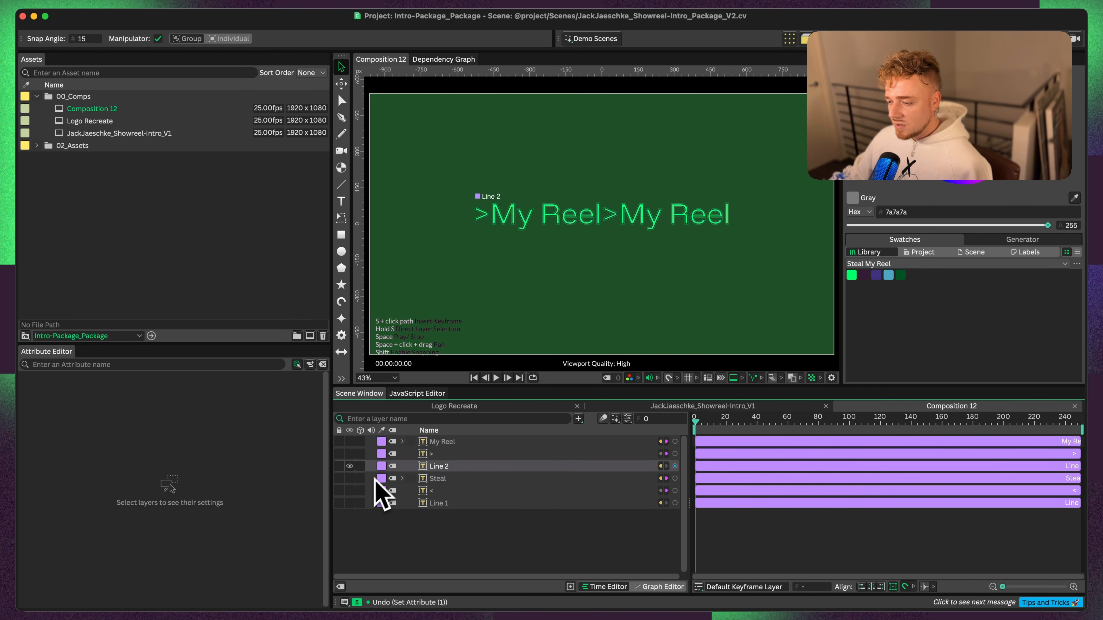
- Delete the duplicated placeholders from the string of Line 2, leaving only {0}{1}
left_click(447, 466)
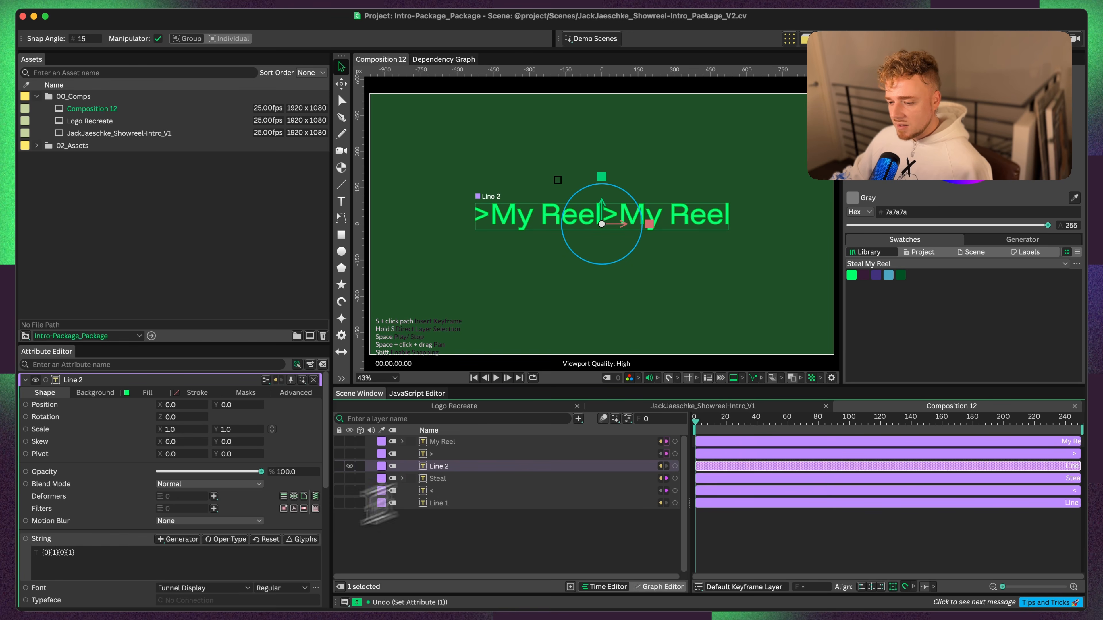
left_click(56, 552)
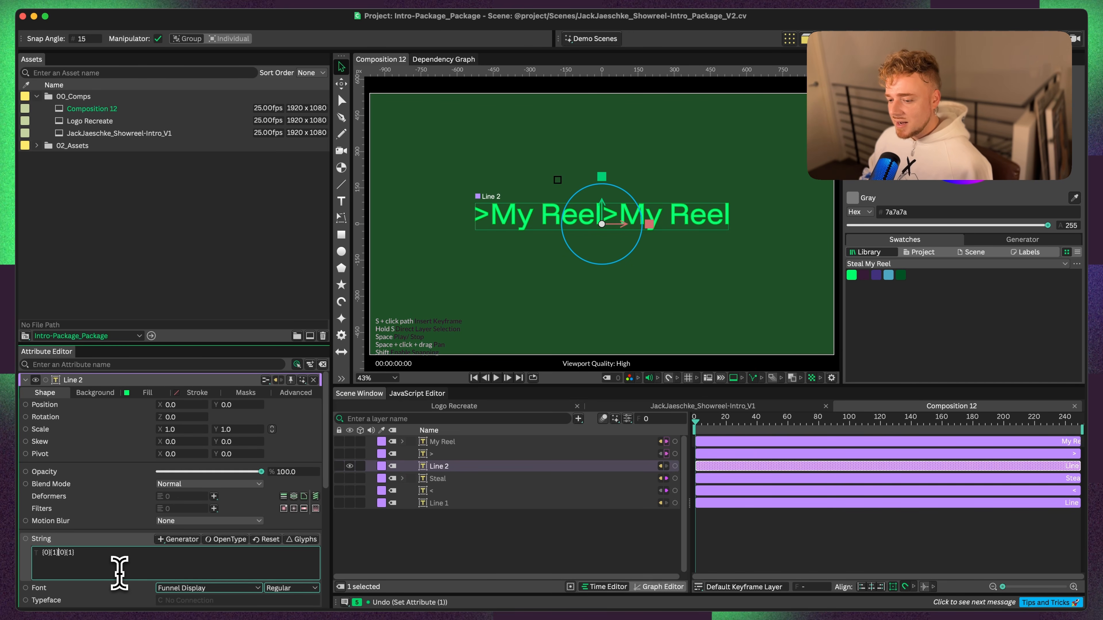
key("BackSpace")
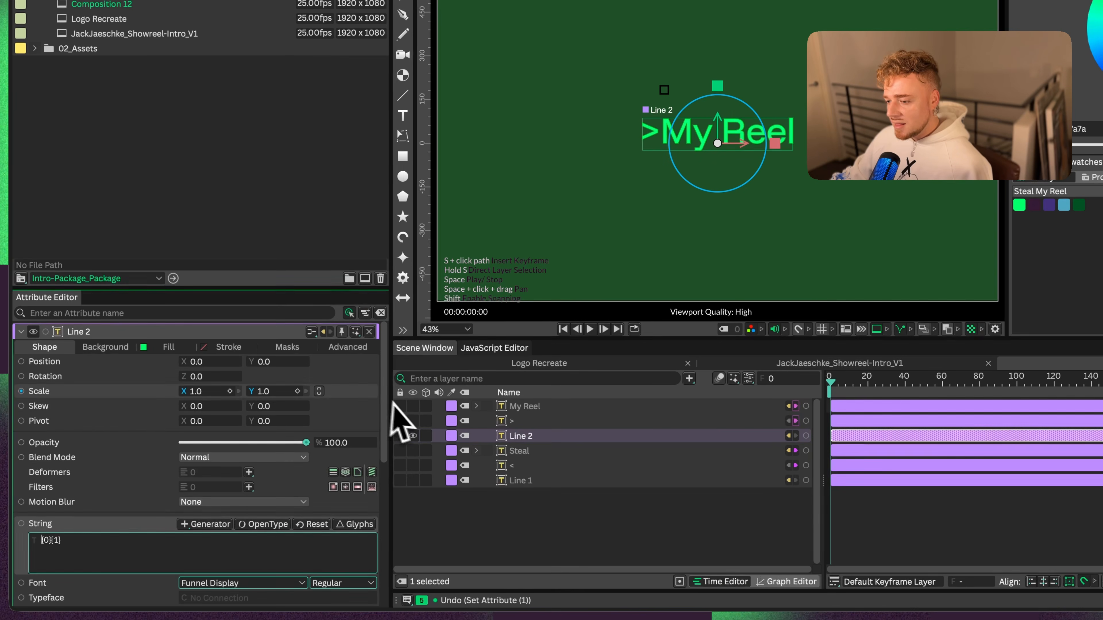
- Reorder the formatting inputs of Line 2 so that My Reel comes before ">"
scroll(325, 419, "down", 3)
left_click_drag(384, 381, 359, 529)
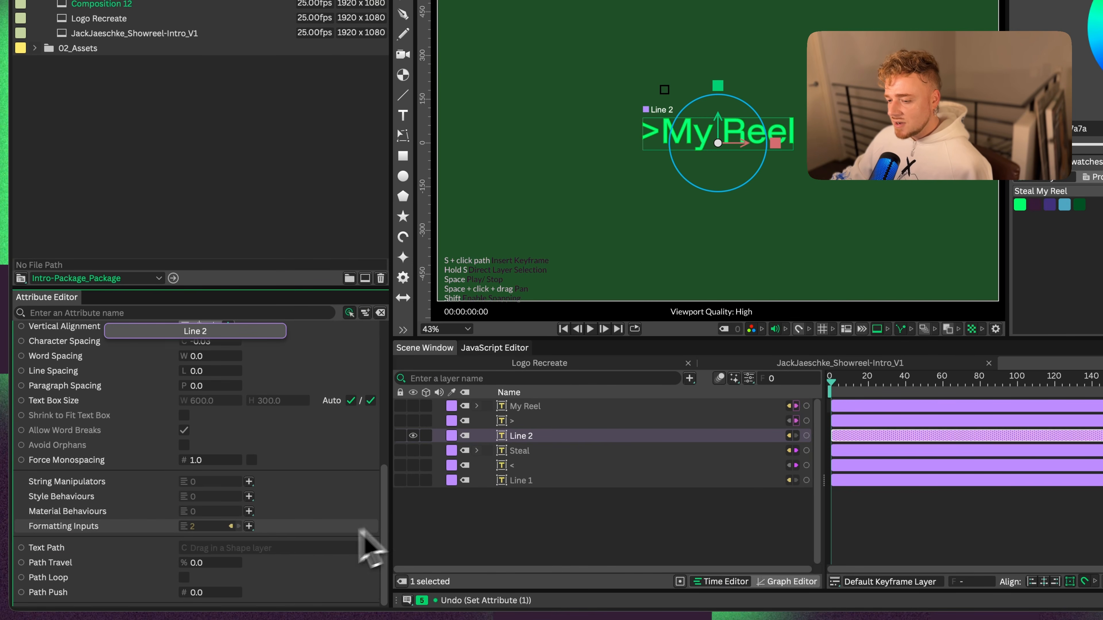
left_click(237, 530)
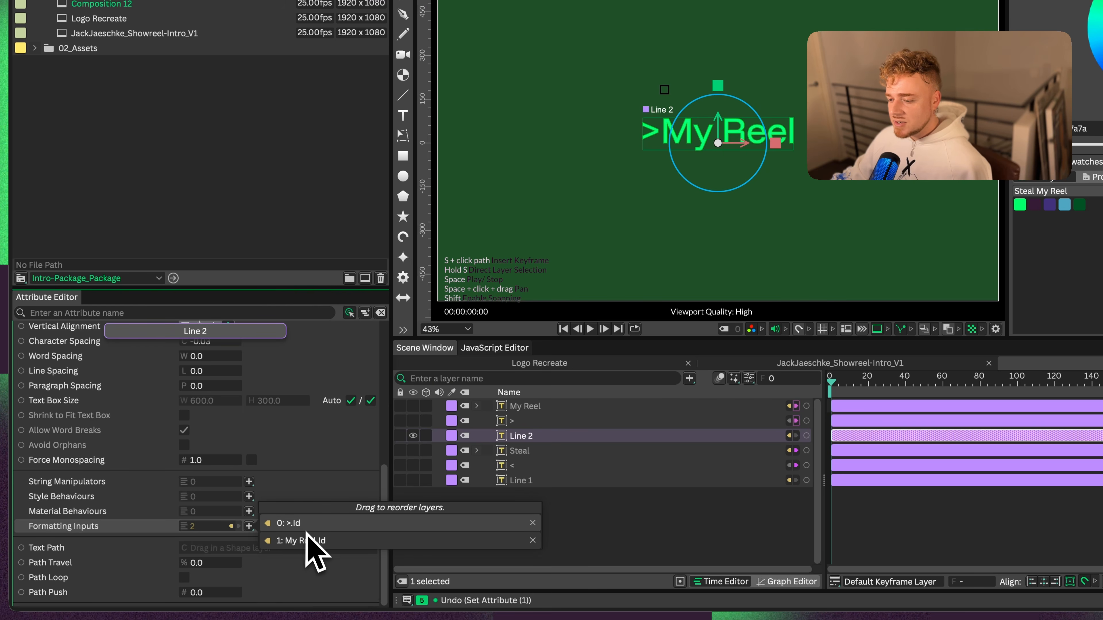
left_click_drag(310, 543, 308, 554)
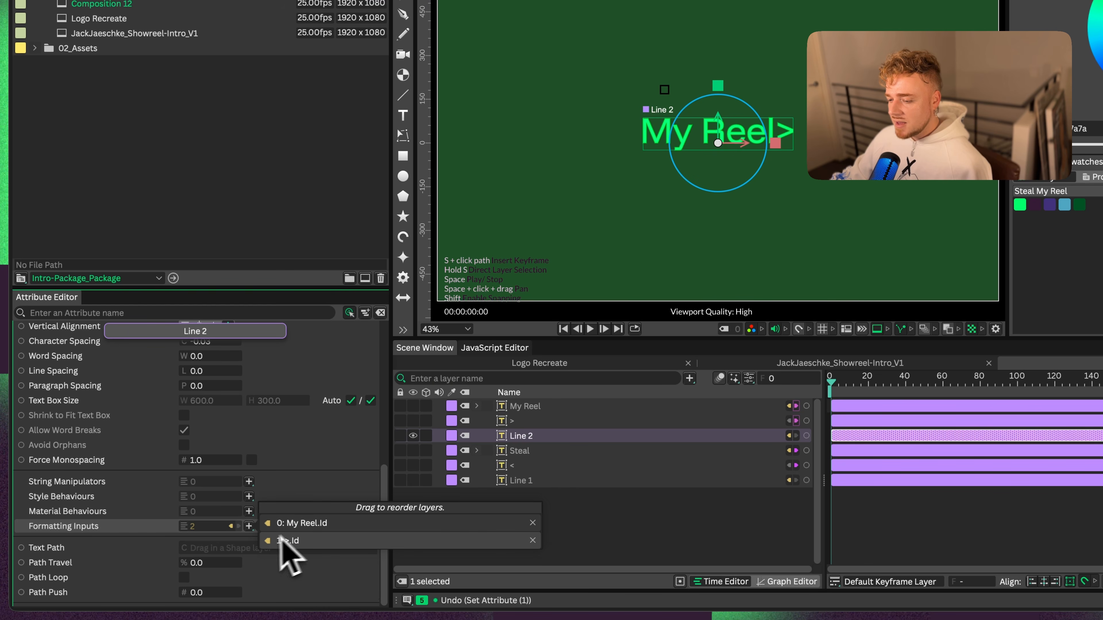
left_click_drag(385, 492, 395, 348)
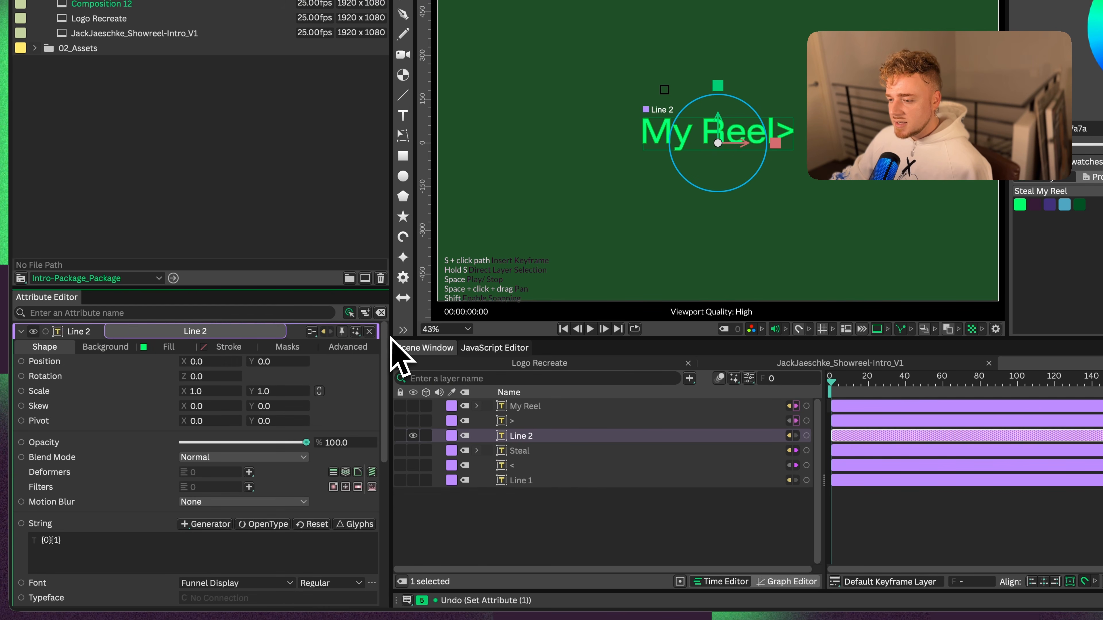
- Set the direction mode to Erase Randomly on the string manipulators of both My Reel and Steal
left_click(526, 421)
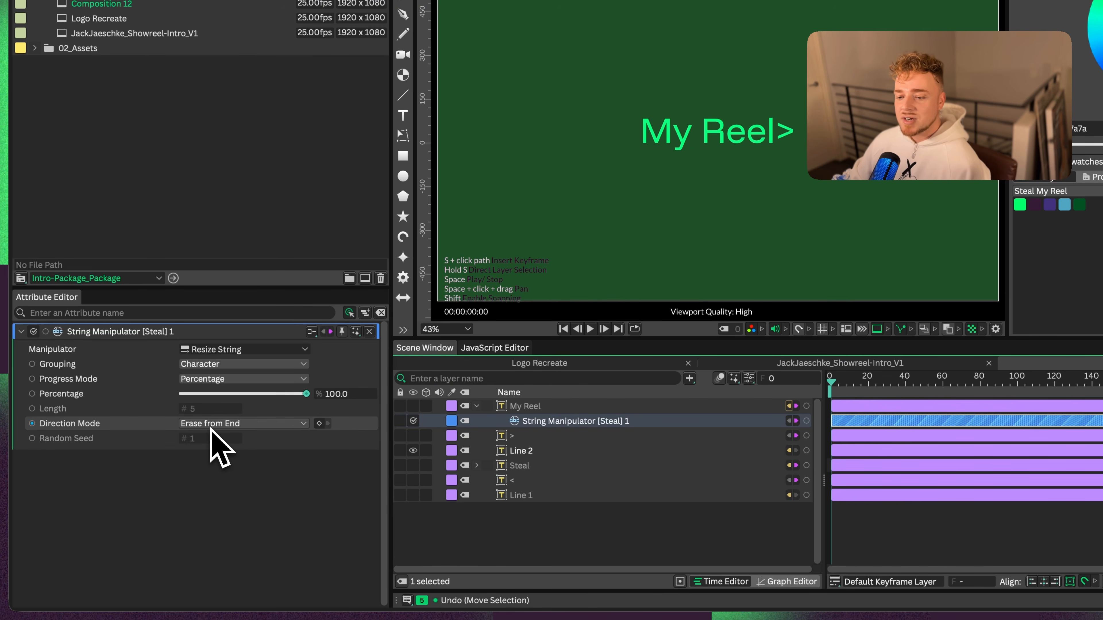
left_click(238, 425)
left_click(238, 444)
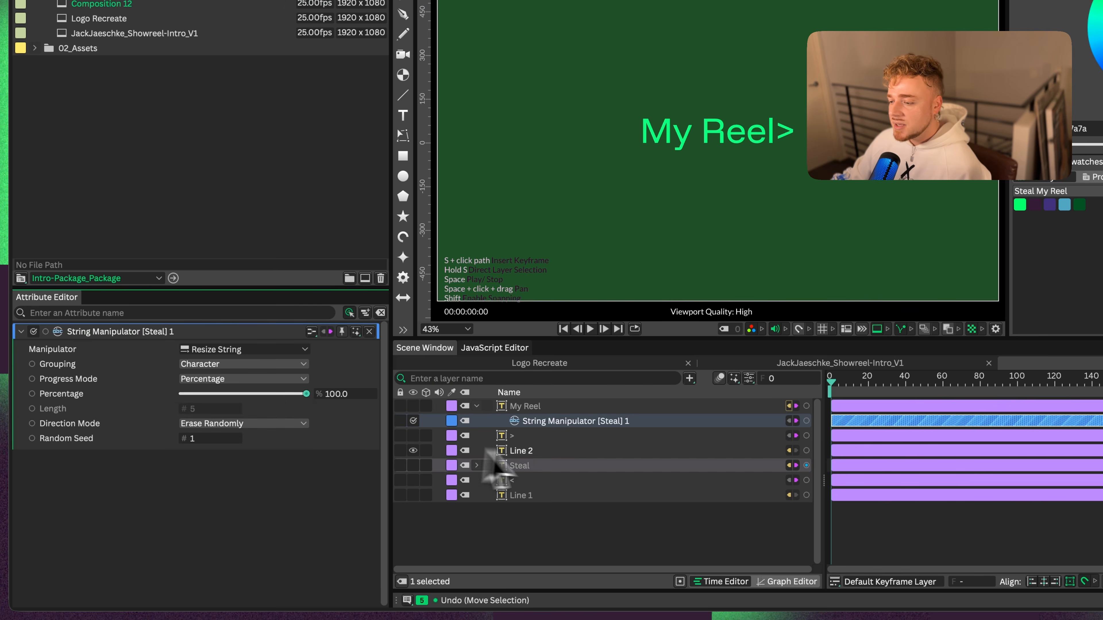
left_click(476, 466)
left_click(549, 481)
left_click(243, 424)
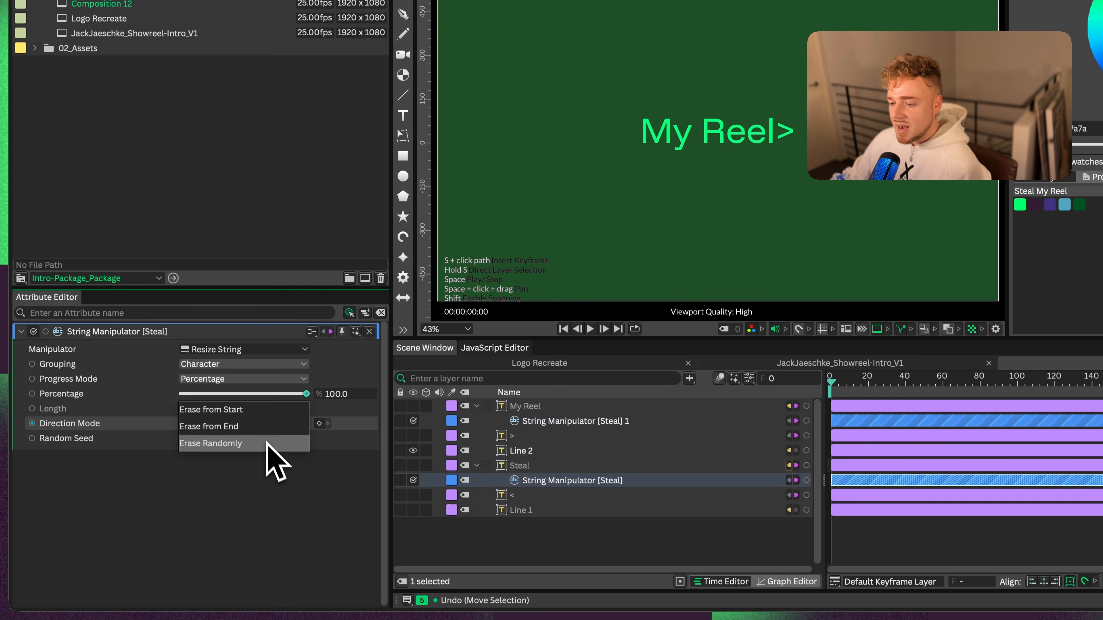
left_click(266, 444)
left_click(549, 481)
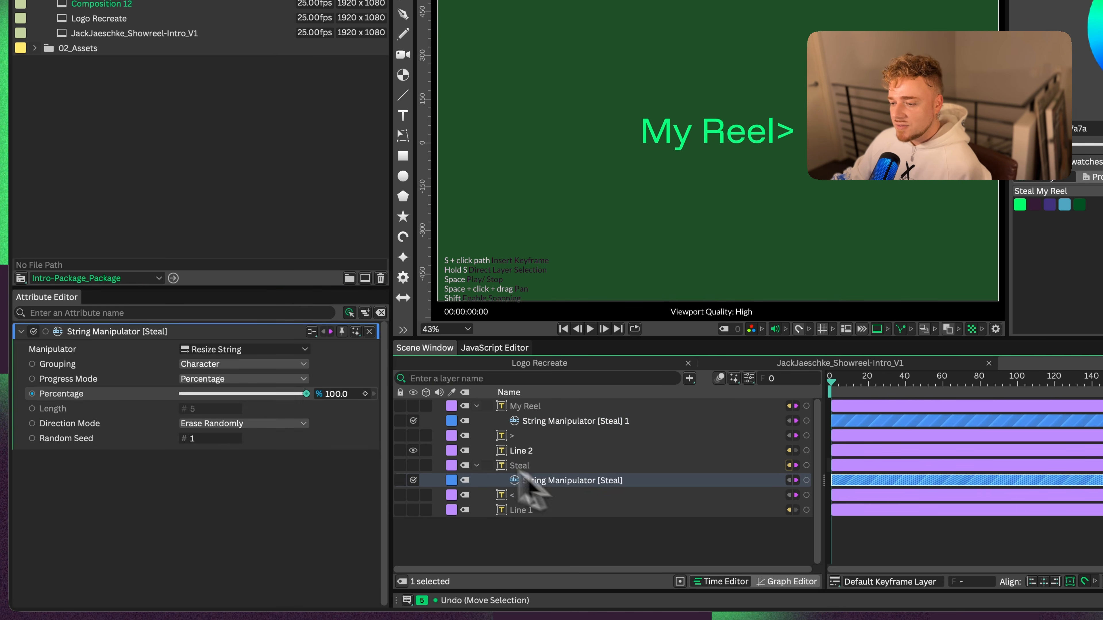
left_click_drag(307, 395, 263, 394)
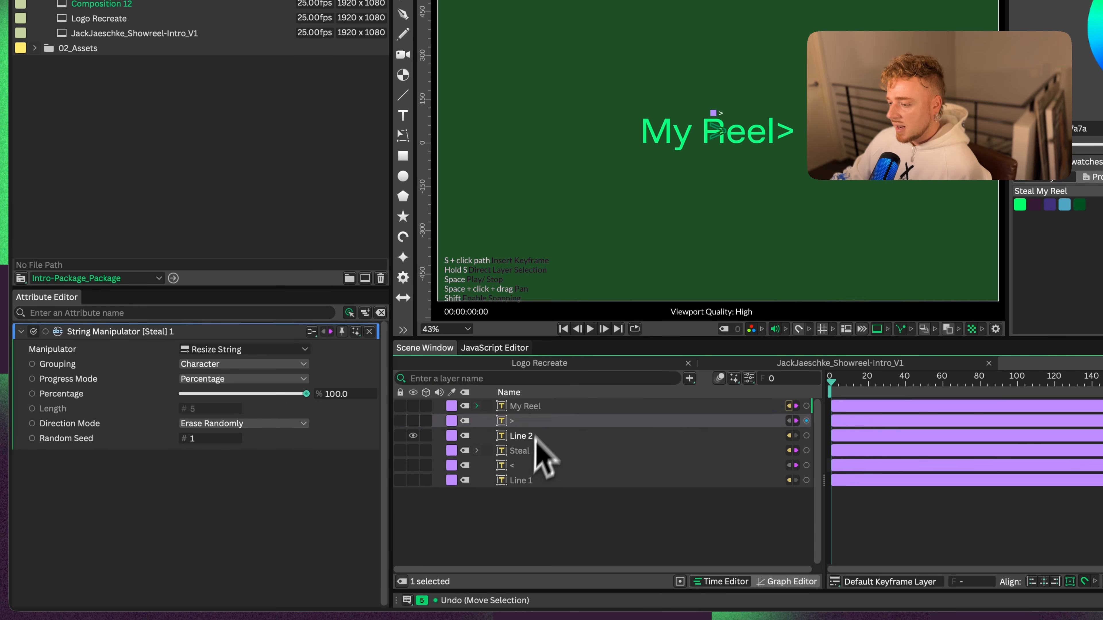
left_click(542, 409)
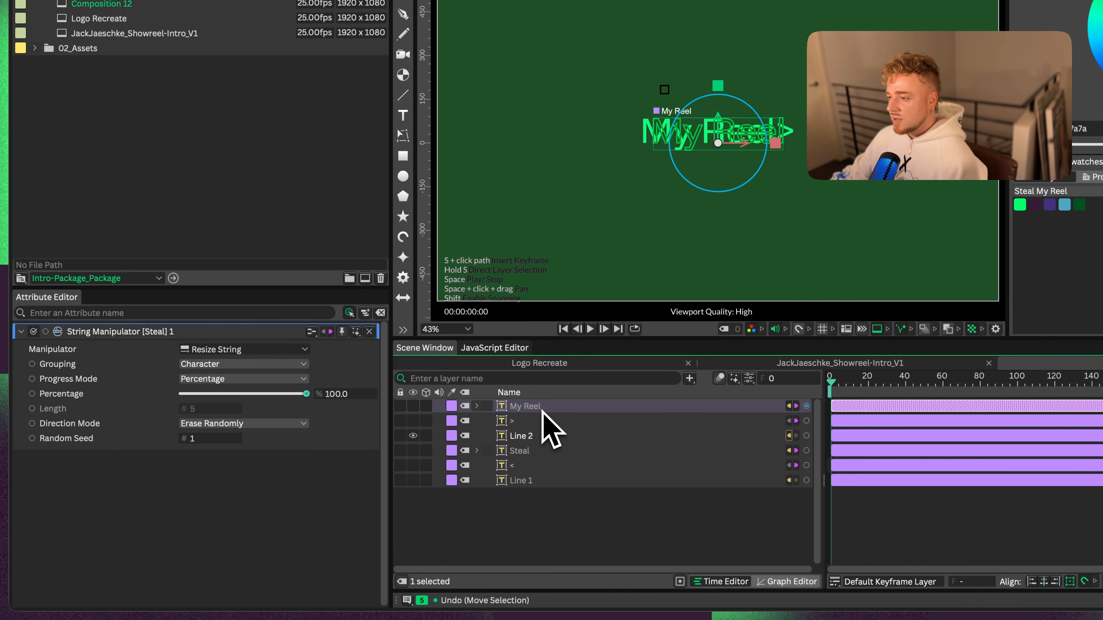
left_click(535, 435)
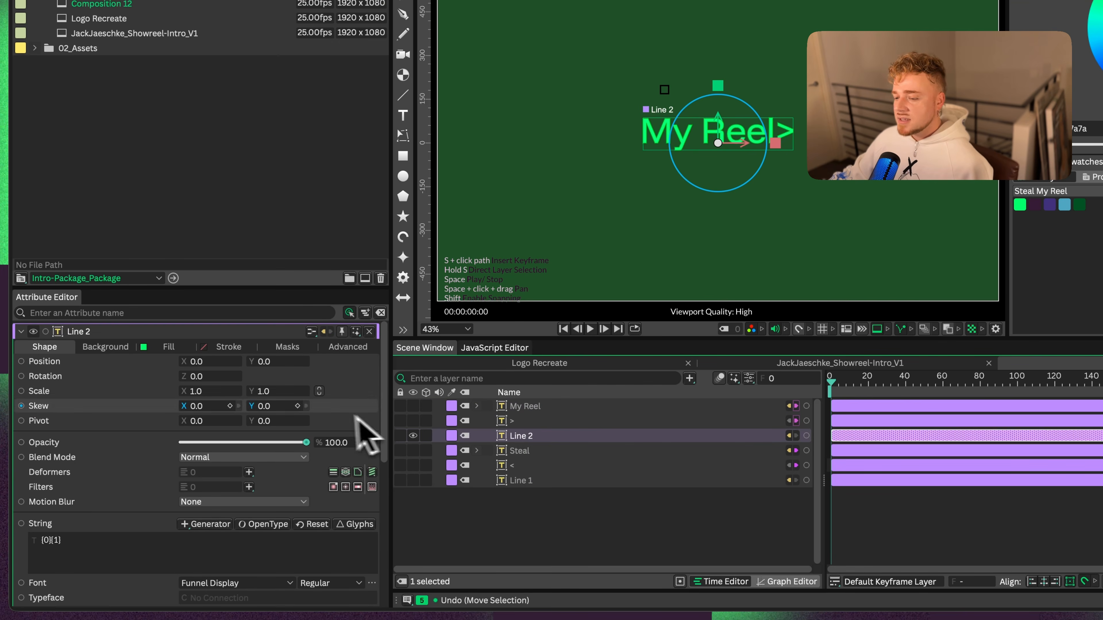
- Keyframe the Percentage of Steal's string manipulator from 0 at frame 0 to 100 at frame 19
left_click(476, 451)
left_click(526, 465)
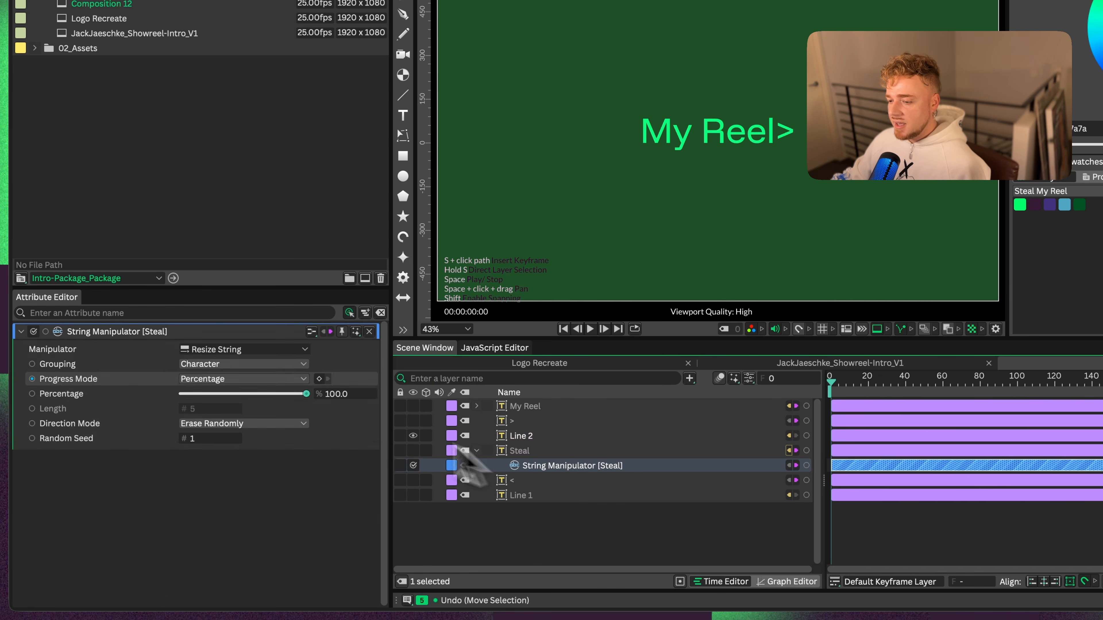
left_click(365, 393)
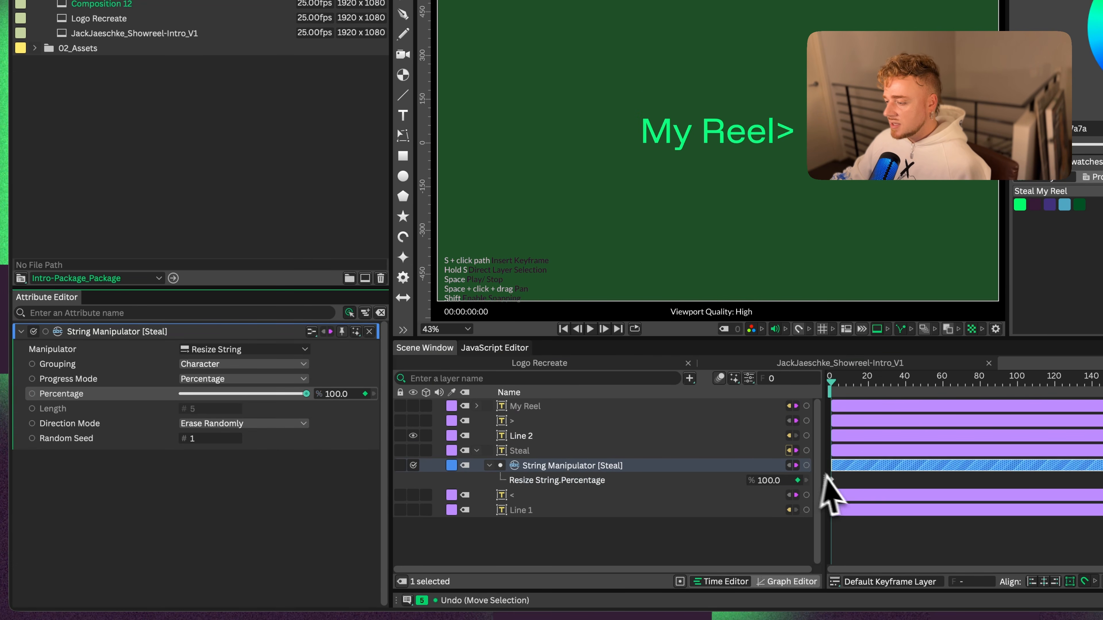
left_click(836, 482)
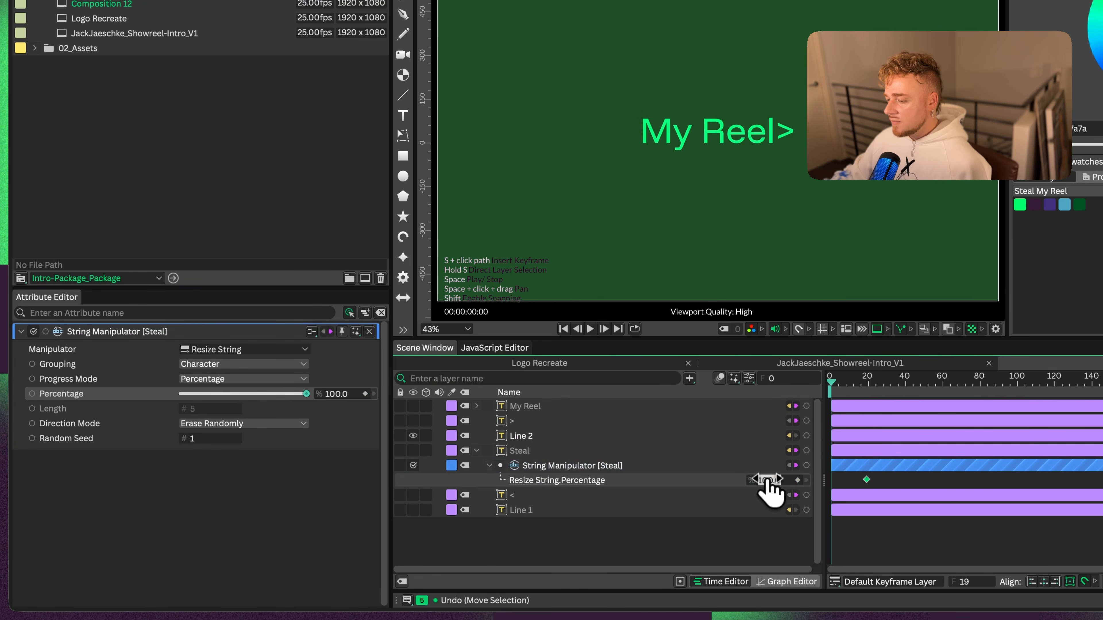
left_click(885, 483)
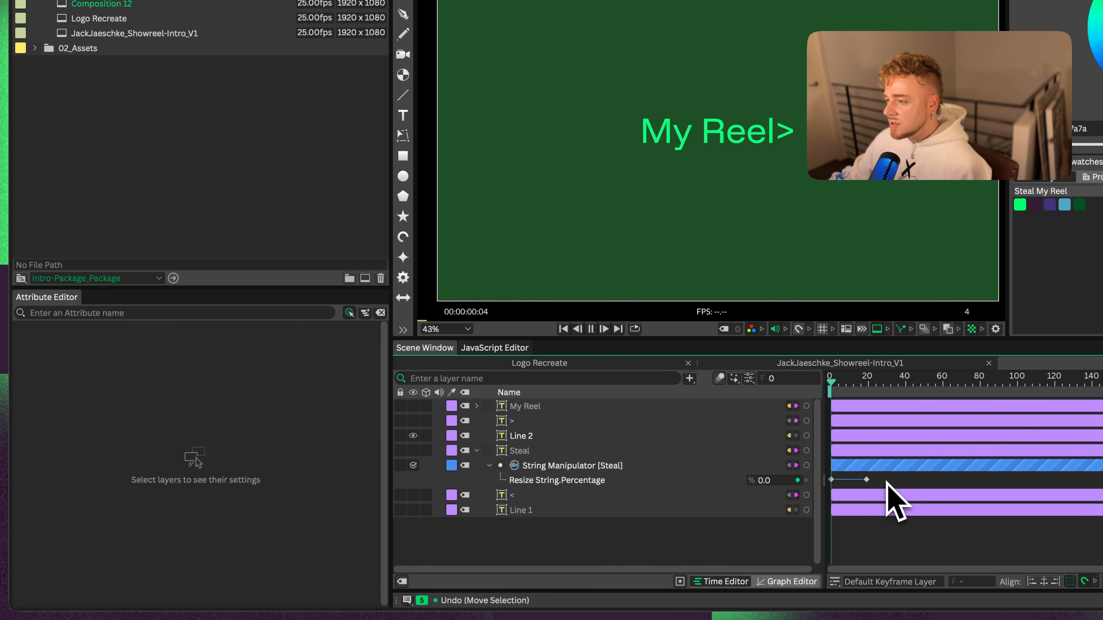
- Show Line 1 instead of Line 2 and scrub back to frame 0 to preview the Steal reveal
key("space")
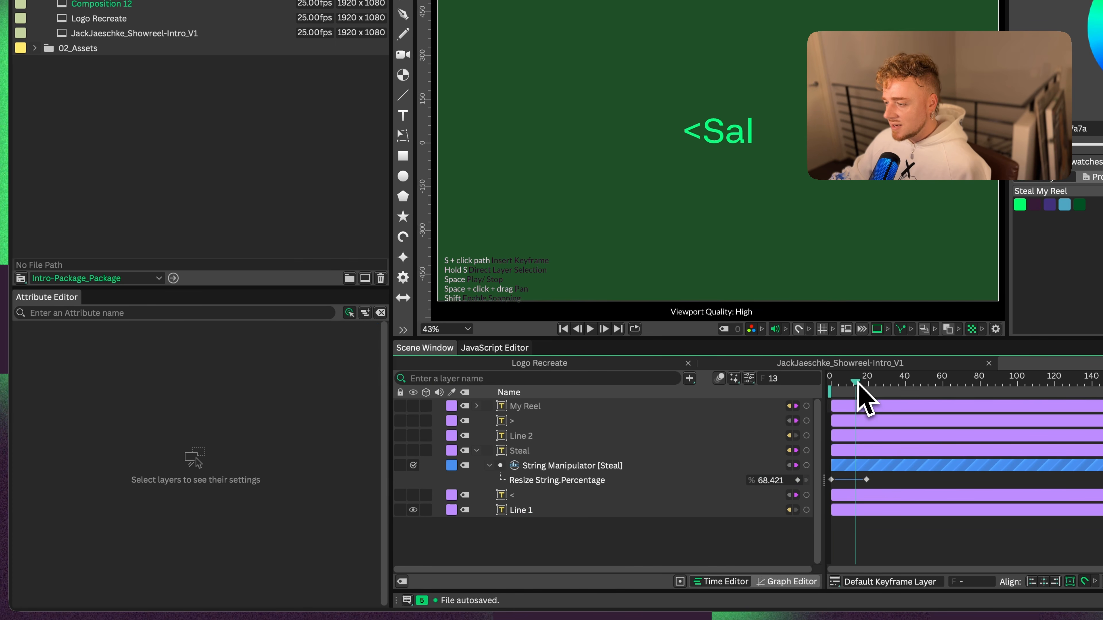
left_click_drag(858, 382, 827, 382)
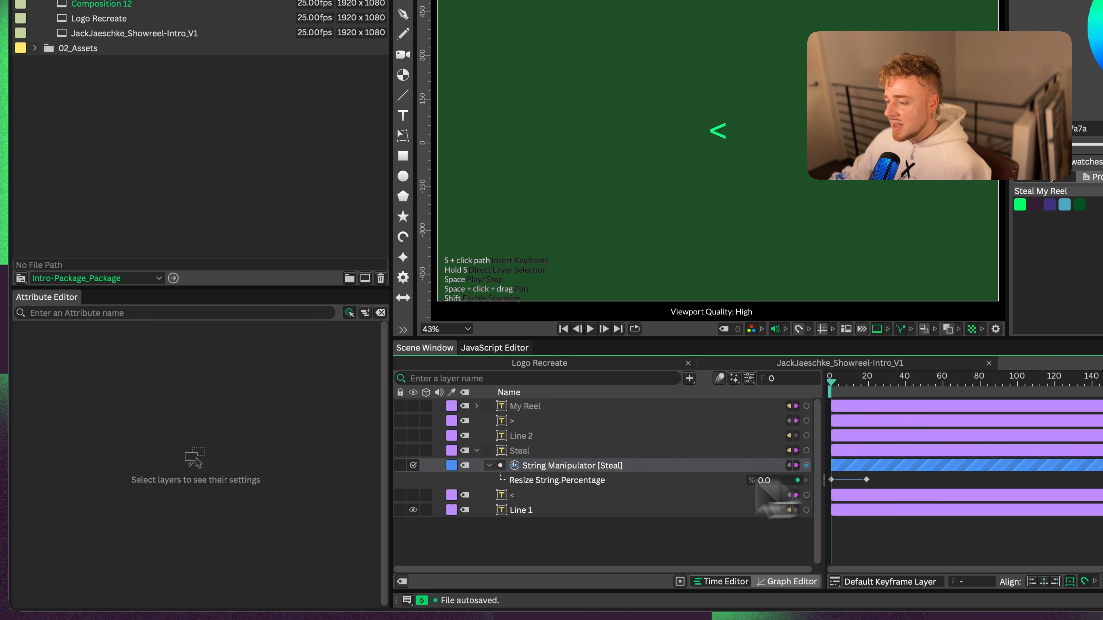
- Add a Spring deformer to Line 1
left_click(523, 510)
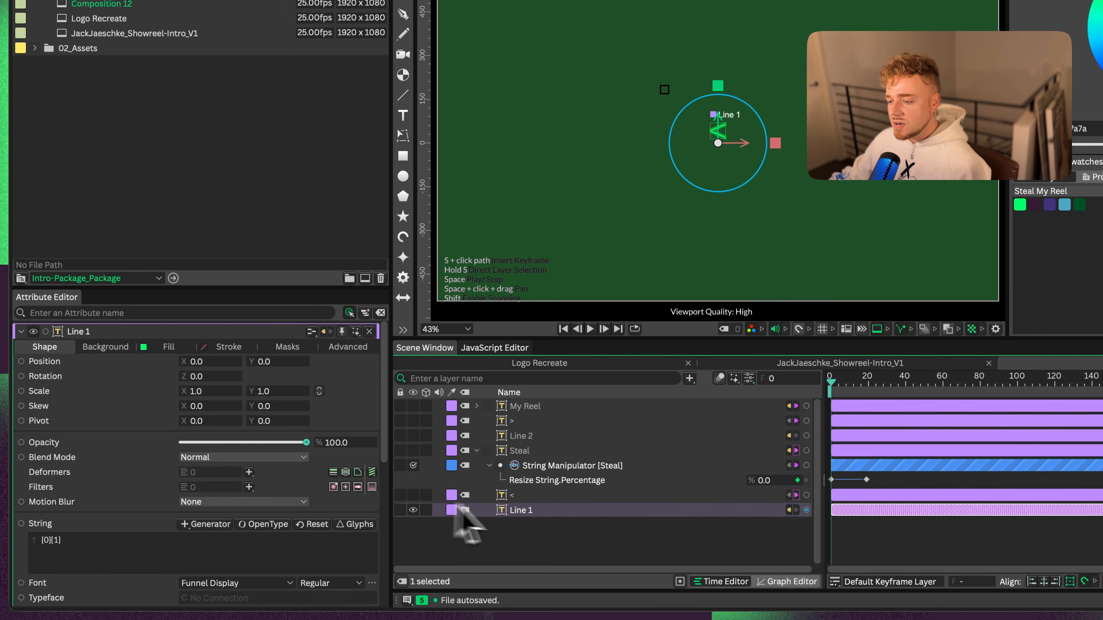
scroll(378, 430, "down", 2)
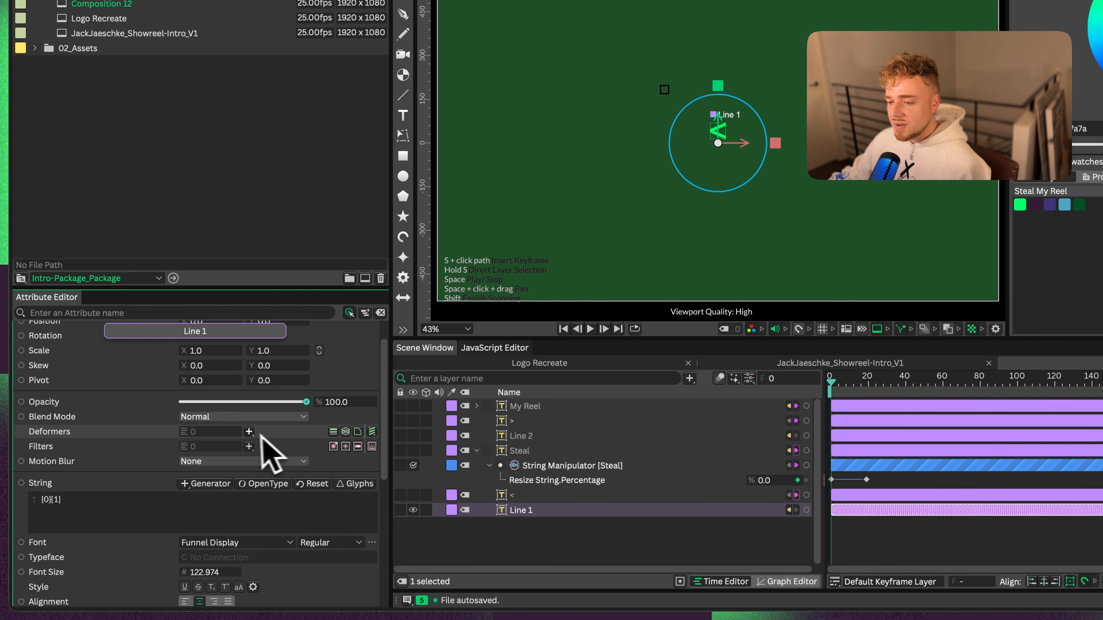
left_click(249, 432)
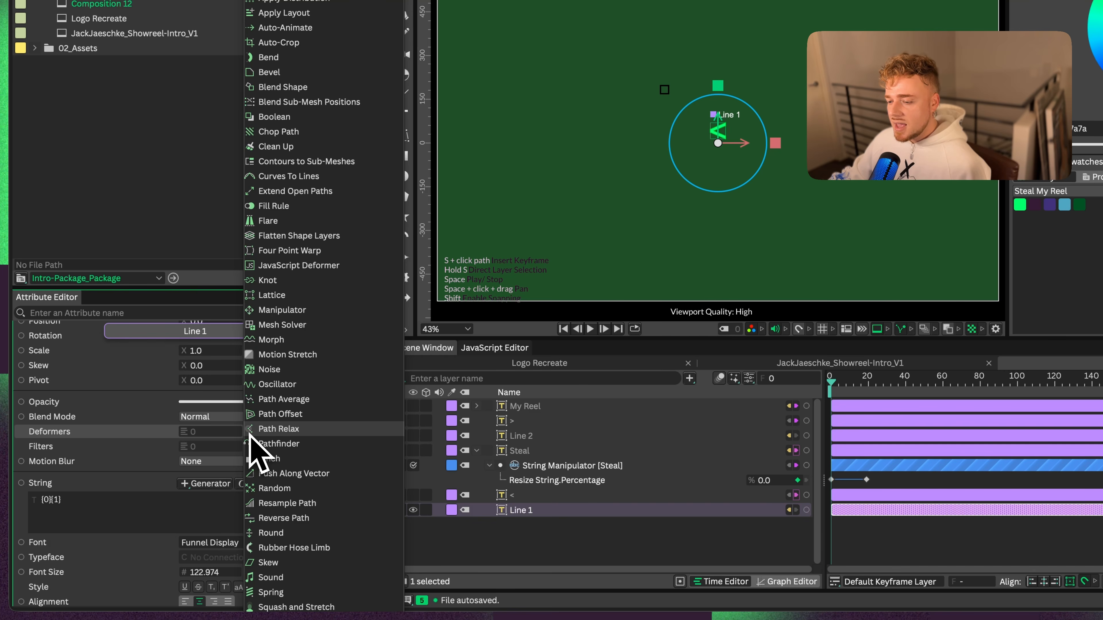
left_click(285, 591)
left_click(655, 561)
- Play and scrub the start of the timeline to review how the spring affects the Line 1 reveal
key("space")
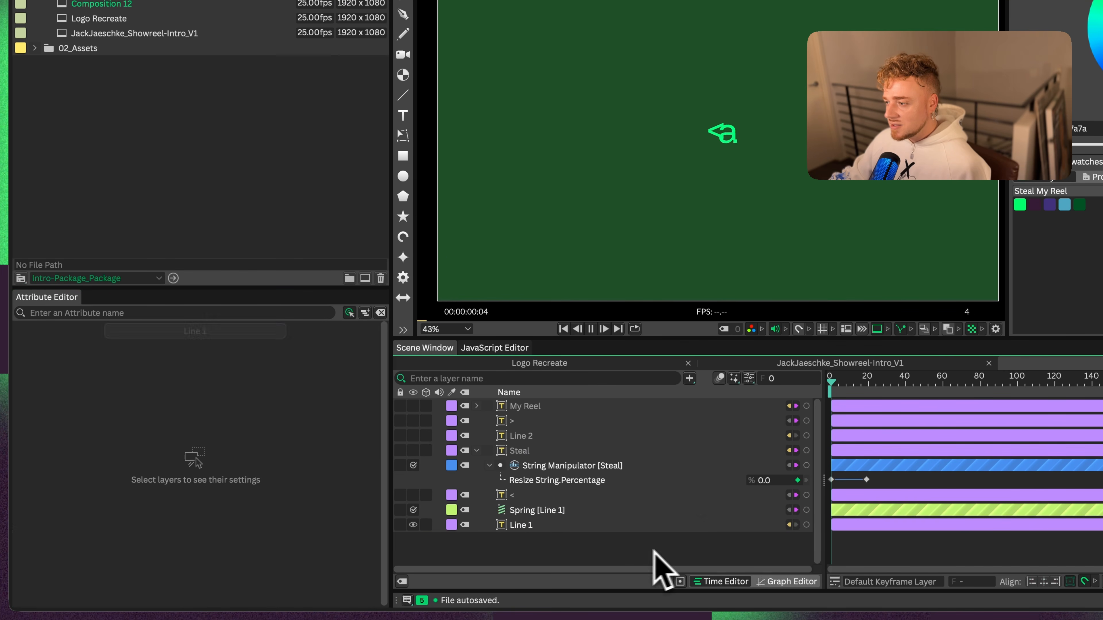
key("space")
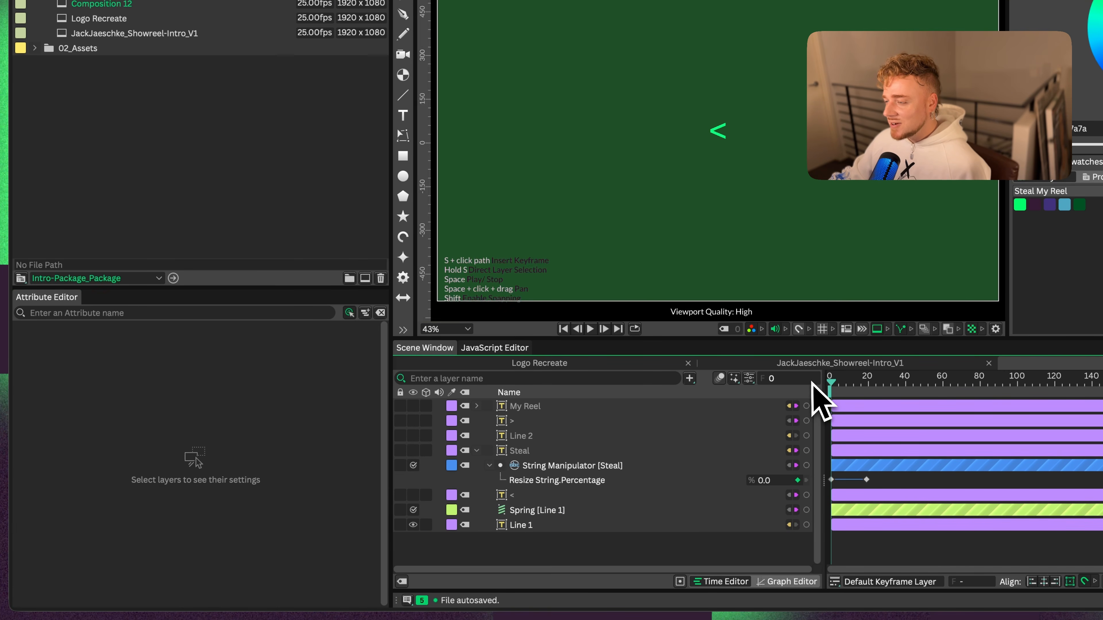
left_click_drag(812, 383, 887, 384)
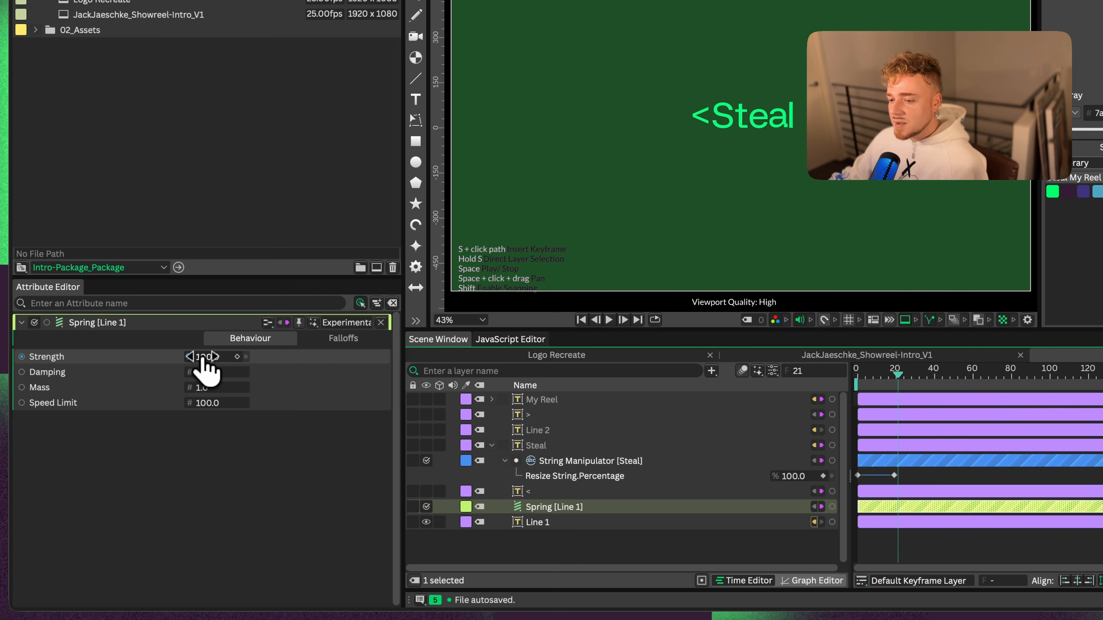
- Set the Strength of Line 1's Spring deformer to 50 and return the playhead to frame 0
left_click(203, 357)
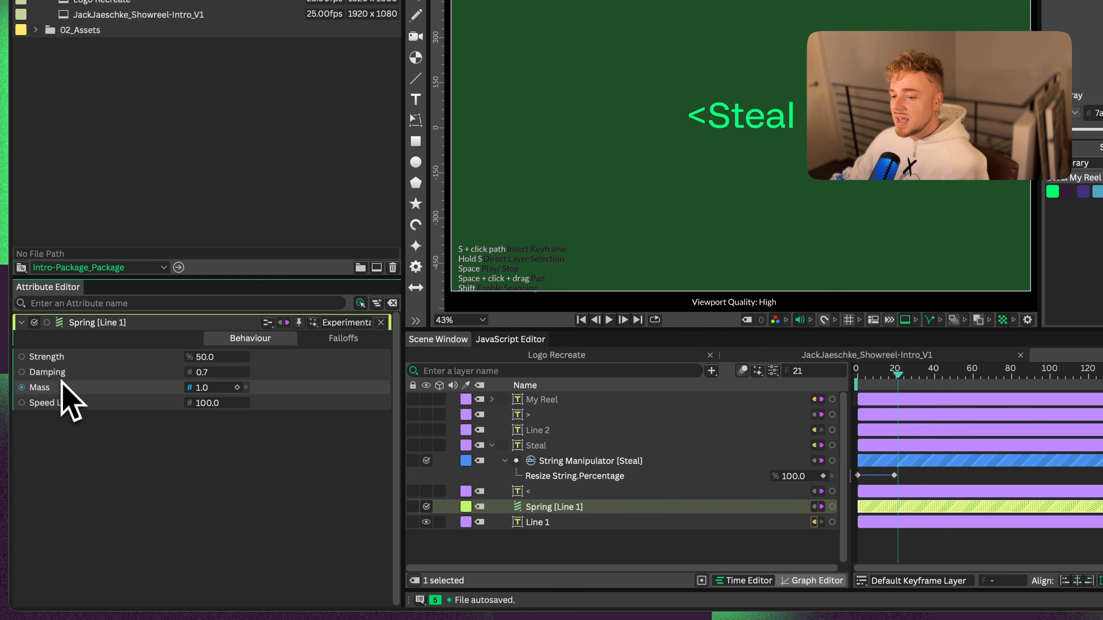
left_click_drag(896, 376, 854, 378)
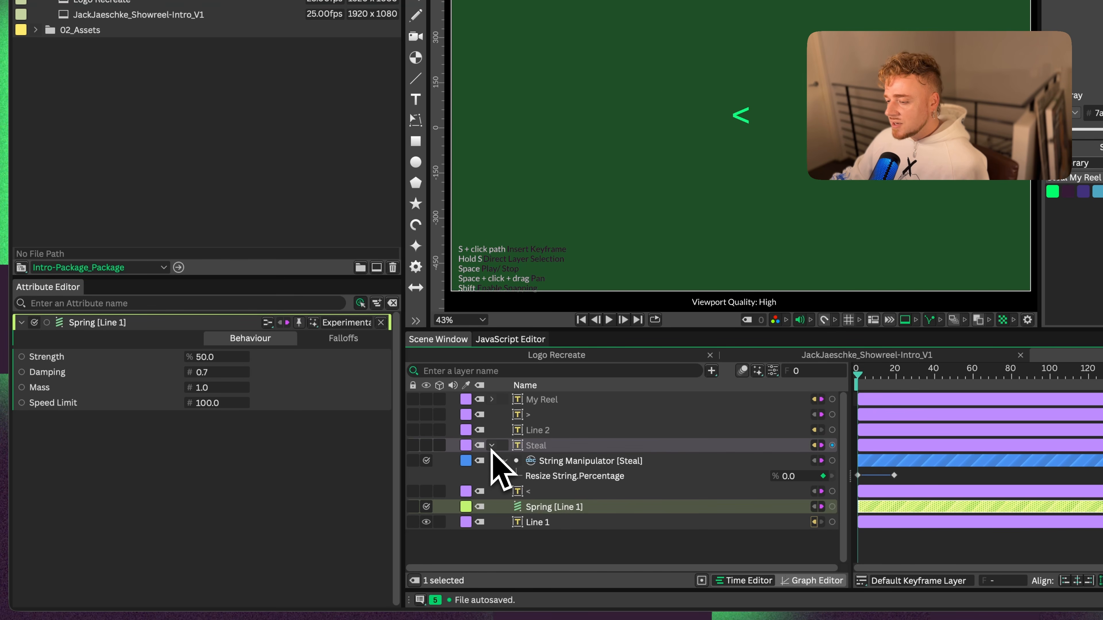
- Connect the existing Spring deformer to Line 2's Deformers as a new index
left_click(555, 430)
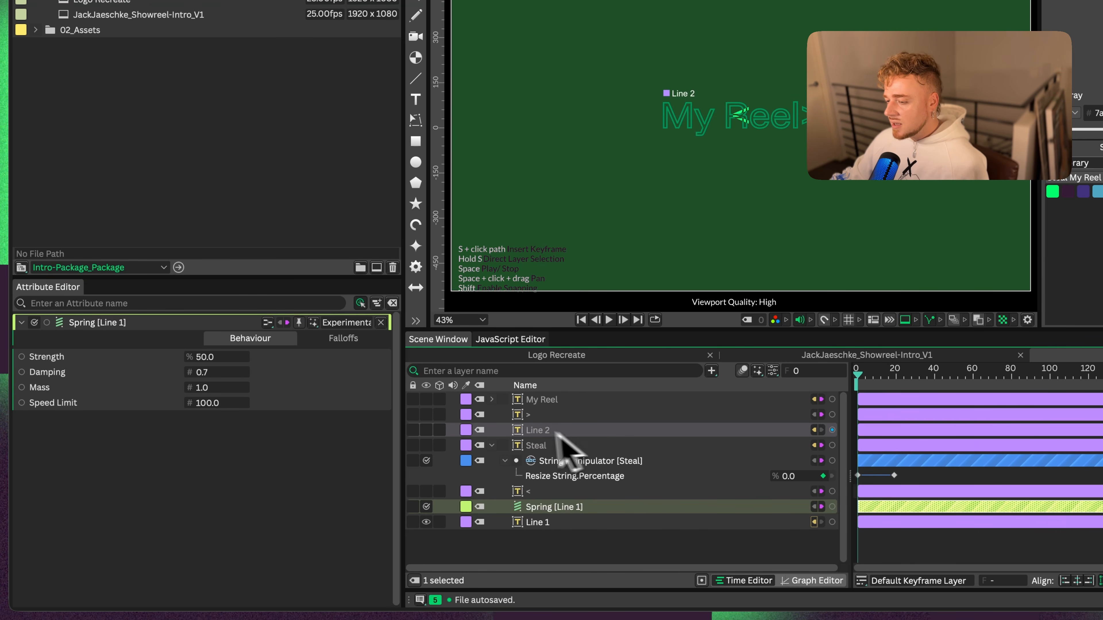
left_click(821, 507)
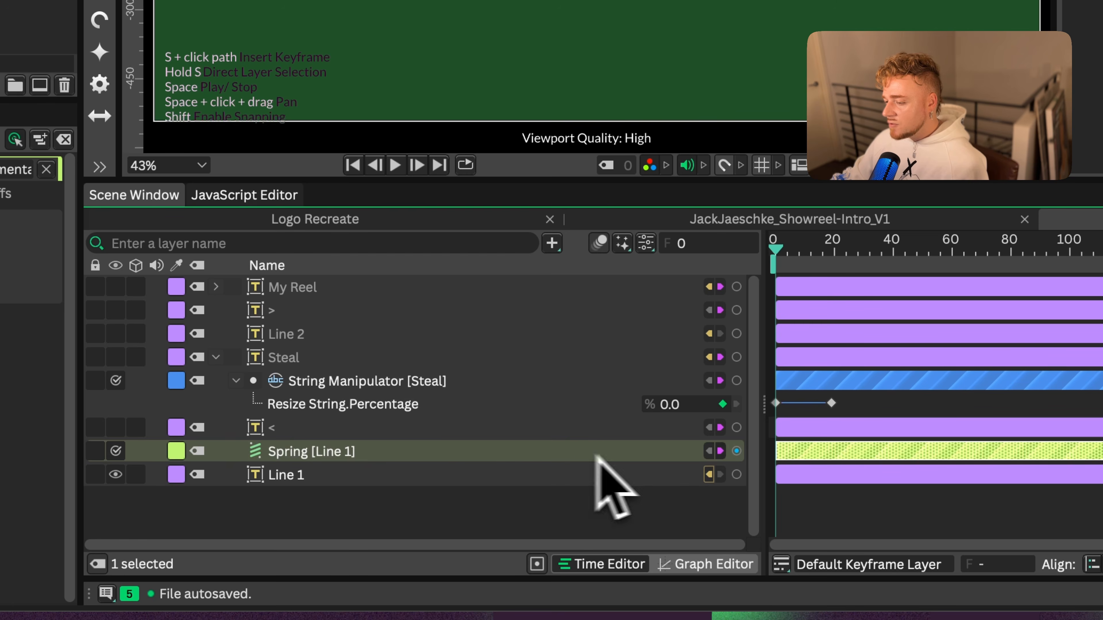
left_click_drag(736, 451, 292, 343)
mouse_move(342, 347)
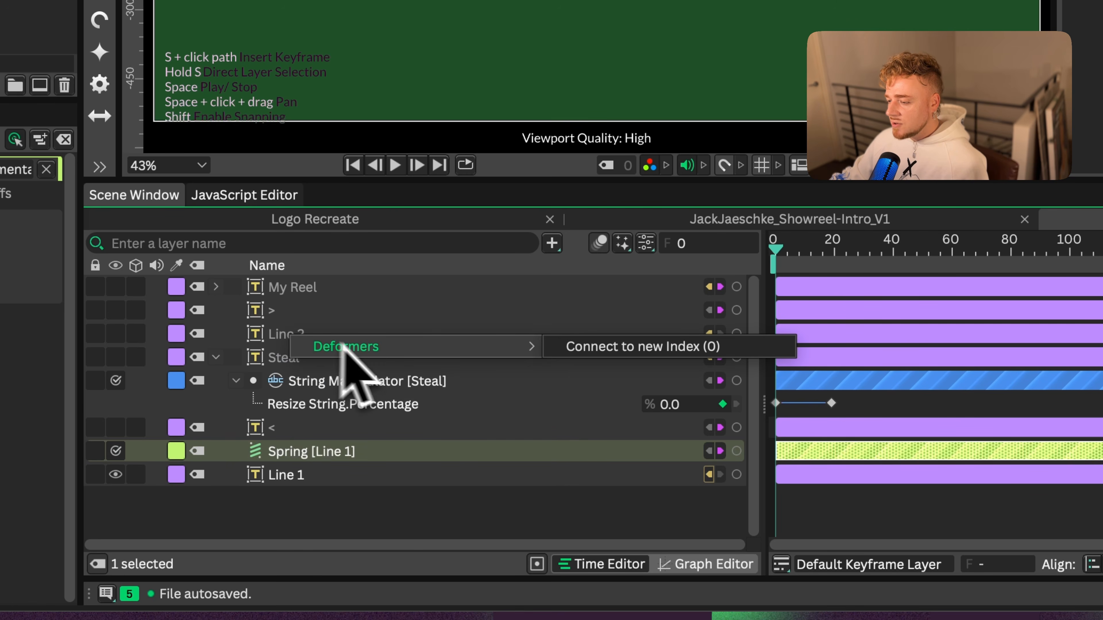
left_click(581, 351)
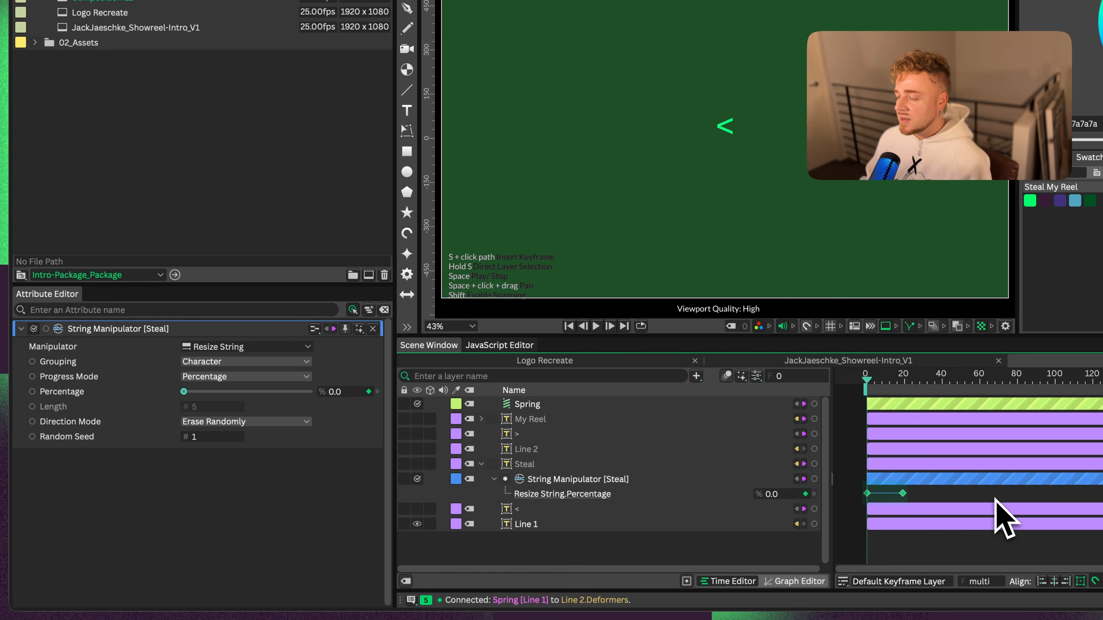
- Parent the Steal and < text layers under Line 1 and collapse its hierarchy
left_click(524, 464)
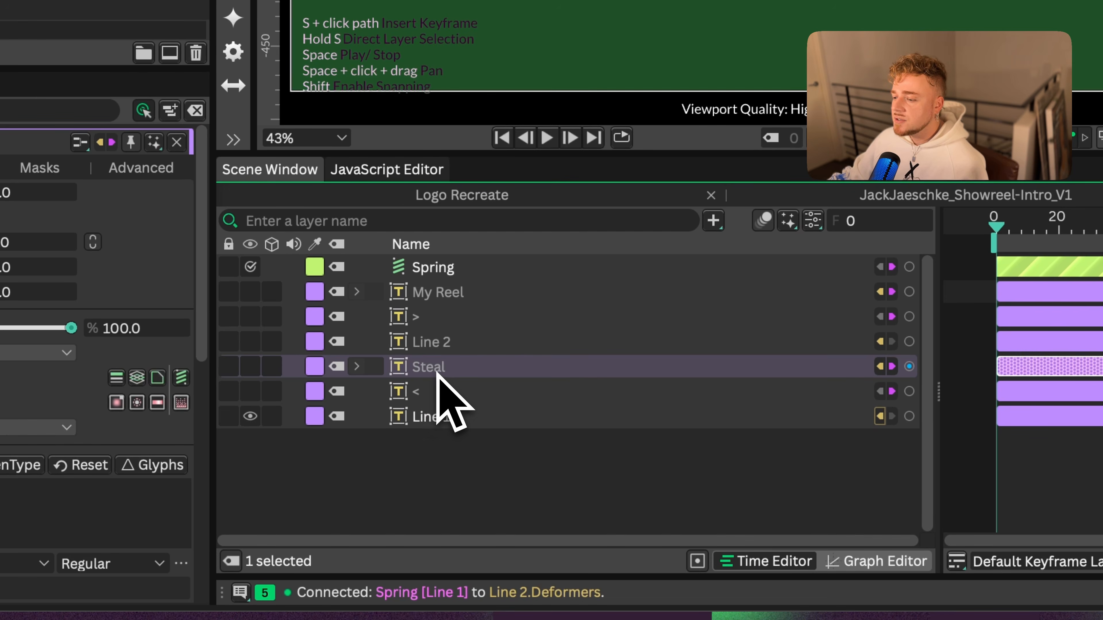
left_click(425, 394)
left_click(430, 374, "shift")
left_click_drag(426, 386, 425, 420)
left_click(438, 370)
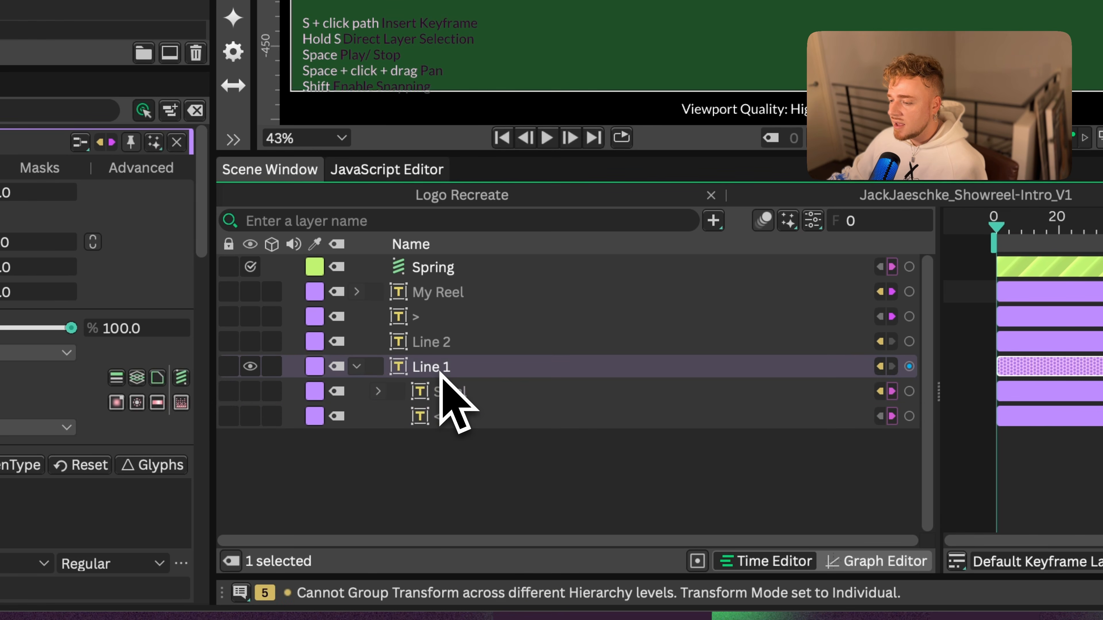
left_click(358, 367)
- Parent the My Reel and > text layers under Line 2 and collapse its hierarchy
left_click(438, 298)
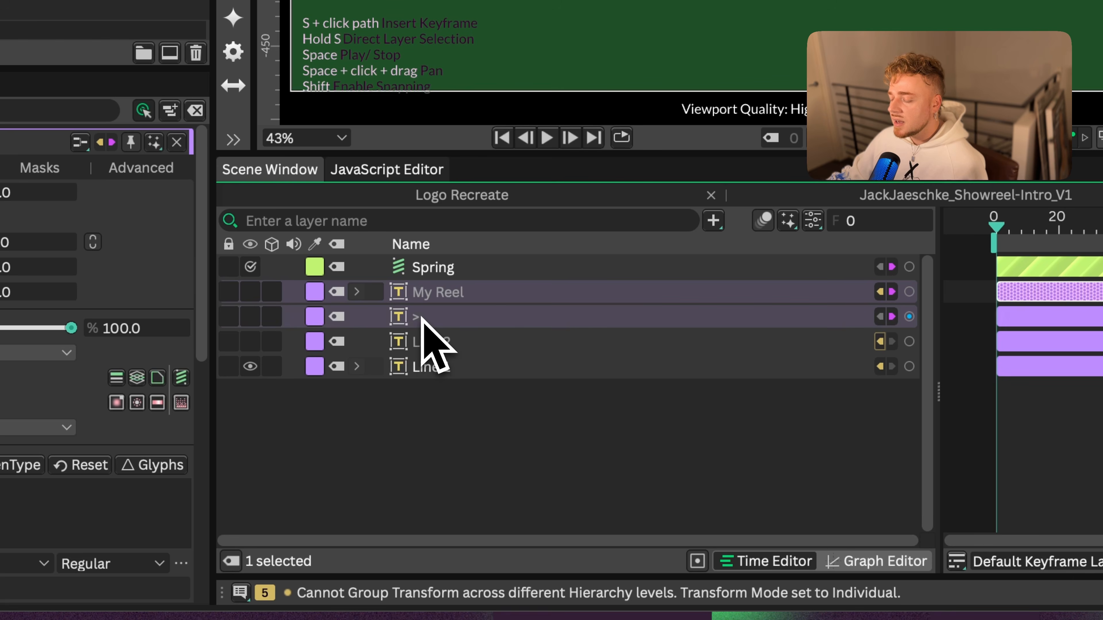
left_click_drag(419, 321, 434, 343)
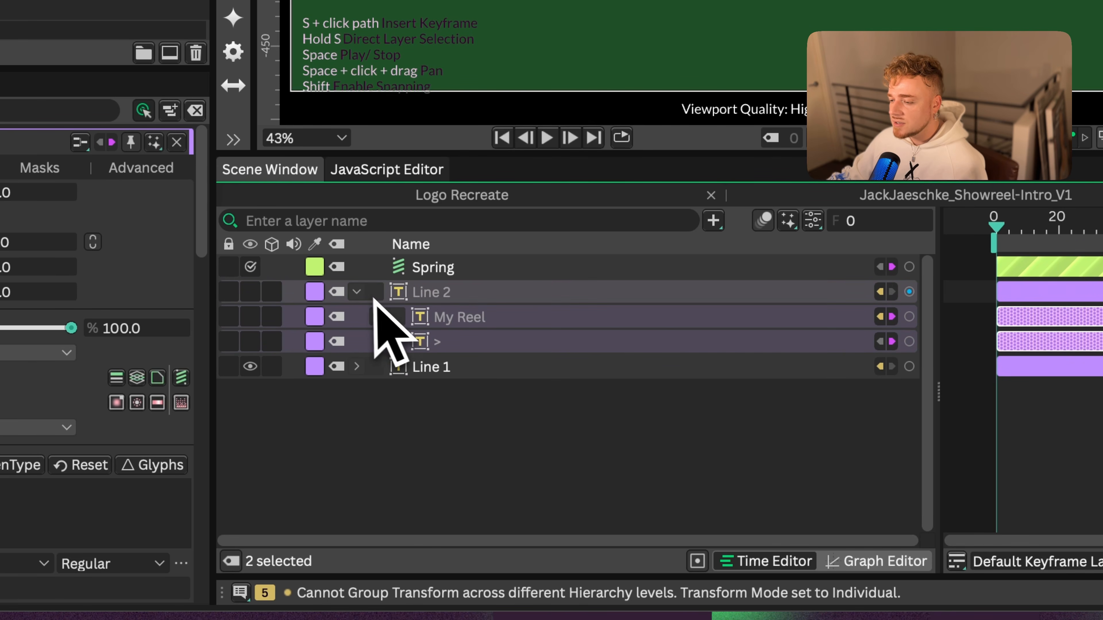
left_click(357, 291)
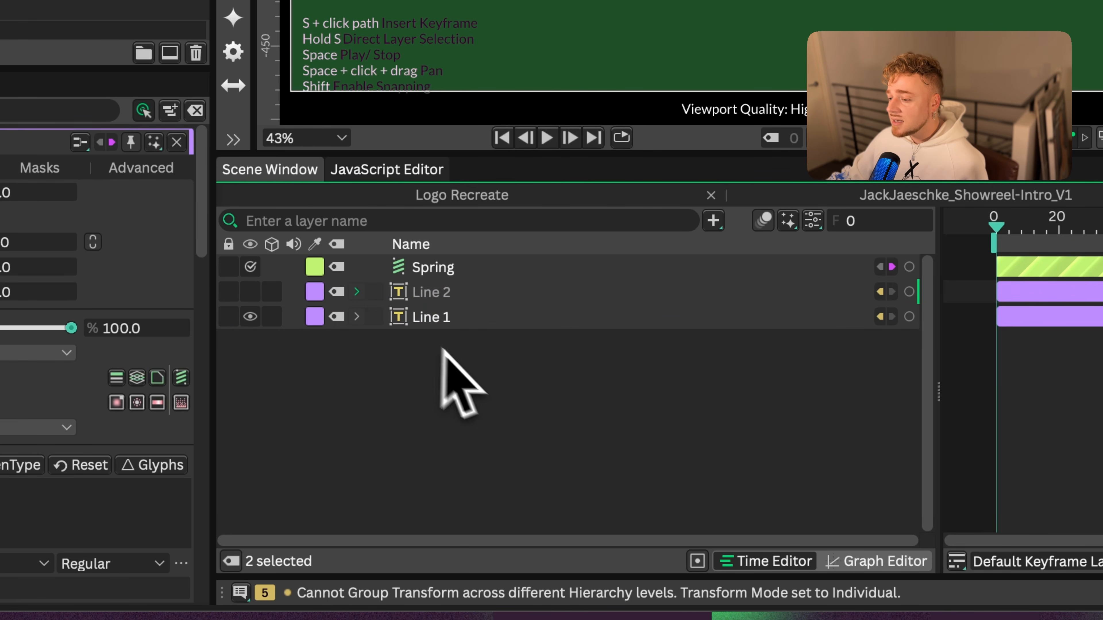
left_click(466, 365)
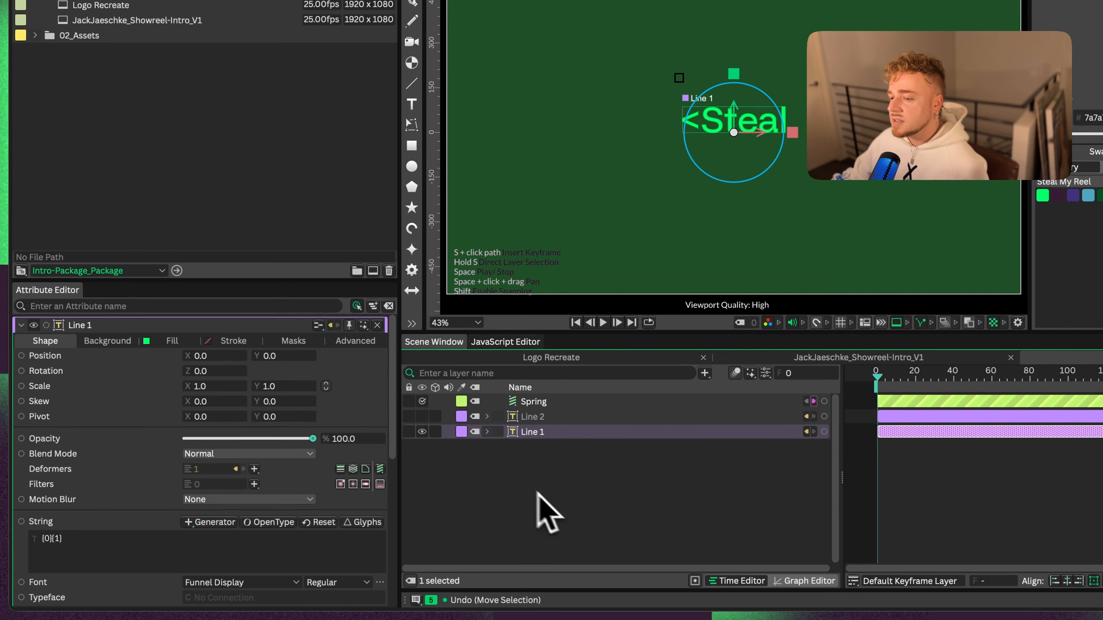
- Add a background shape to the Line 1 text layer
left_click(40, 317)
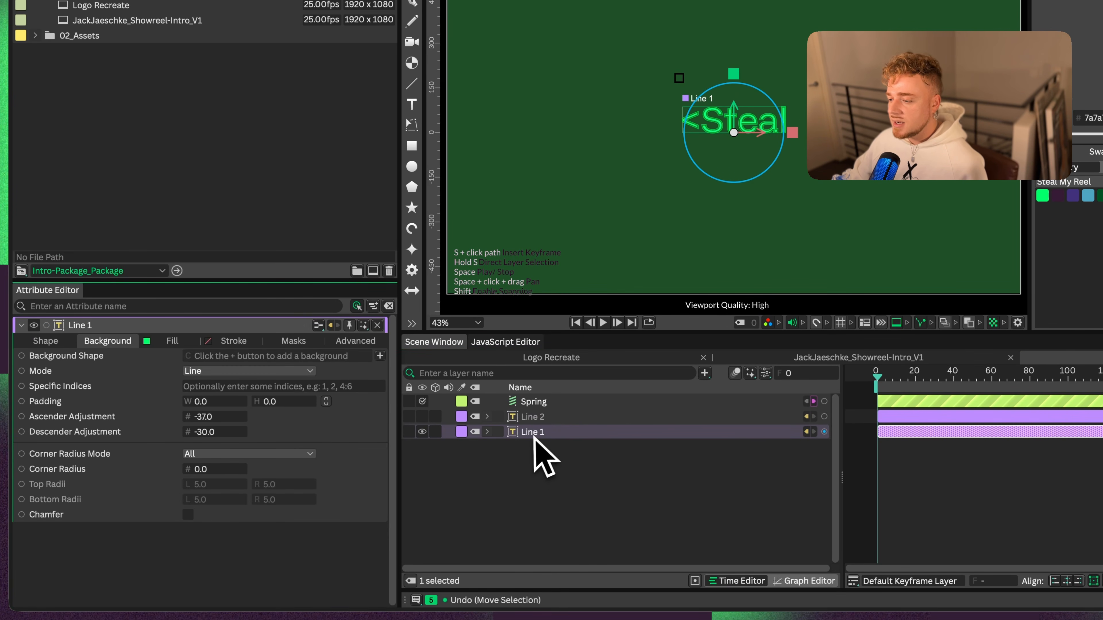
left_click(45, 340)
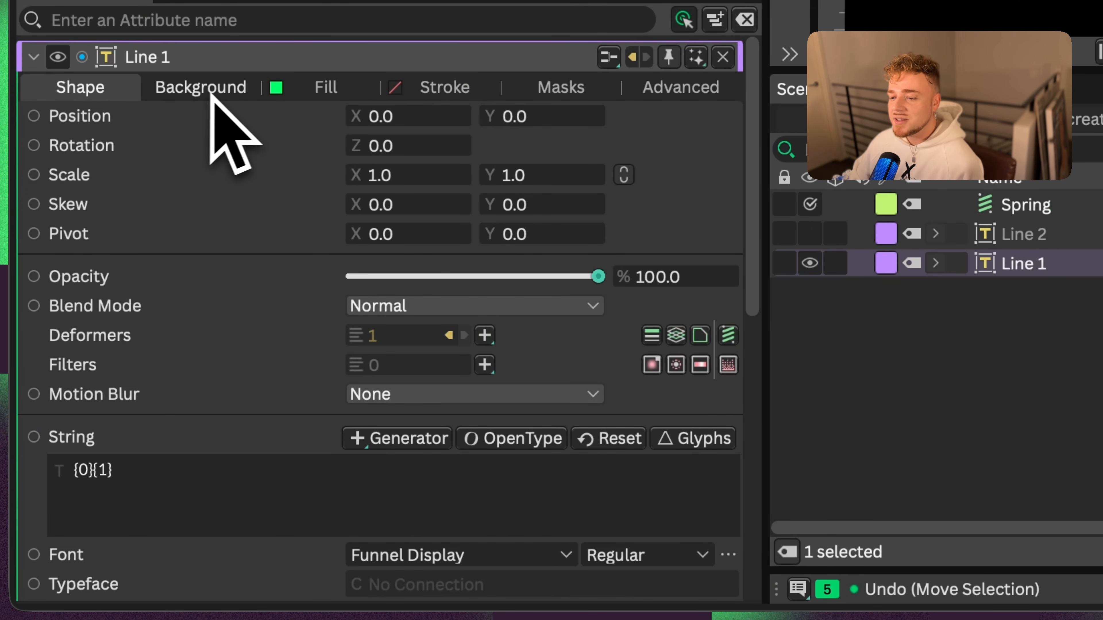
left_click(213, 95)
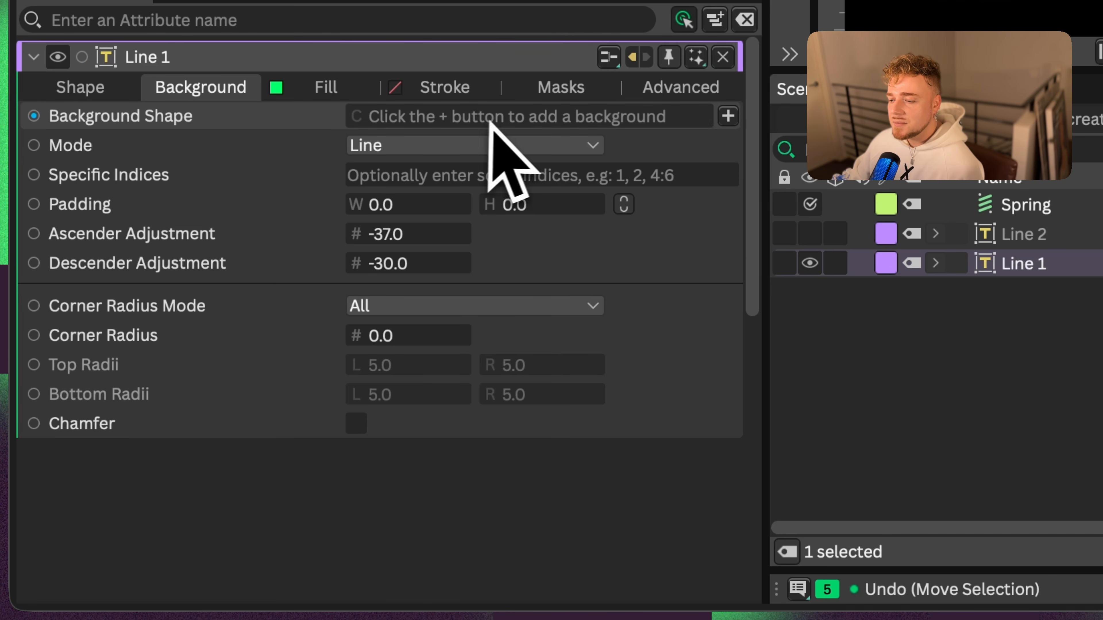
left_click(728, 117)
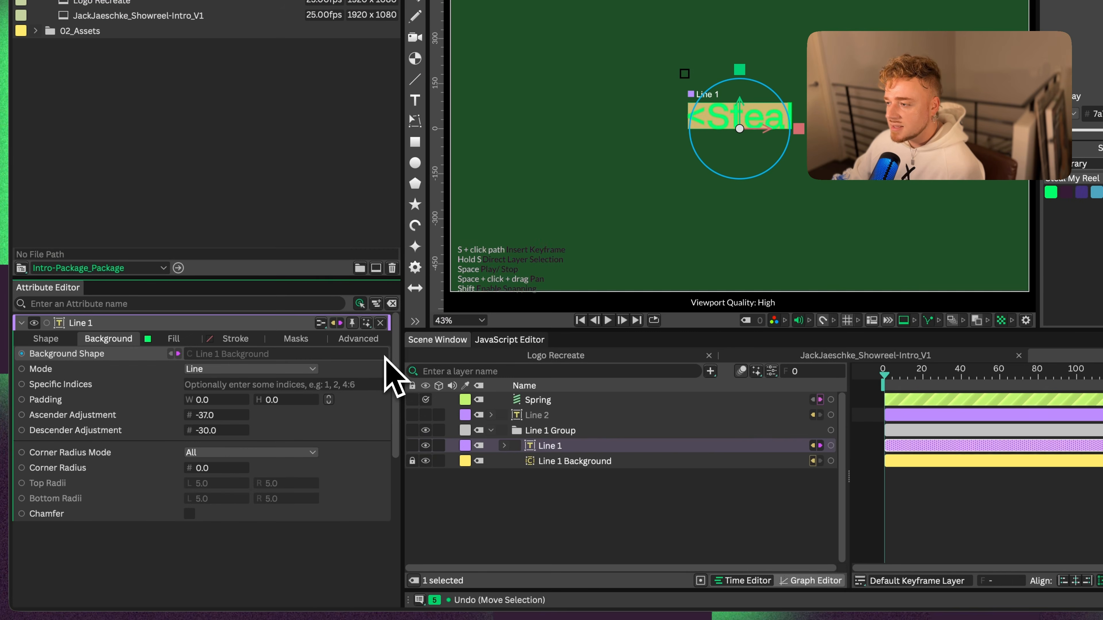
- Vary the Percentage of Steal's string manipulator to preview how Line 1's background resizes, ending at 100
left_click(504, 446)
left_click(565, 476)
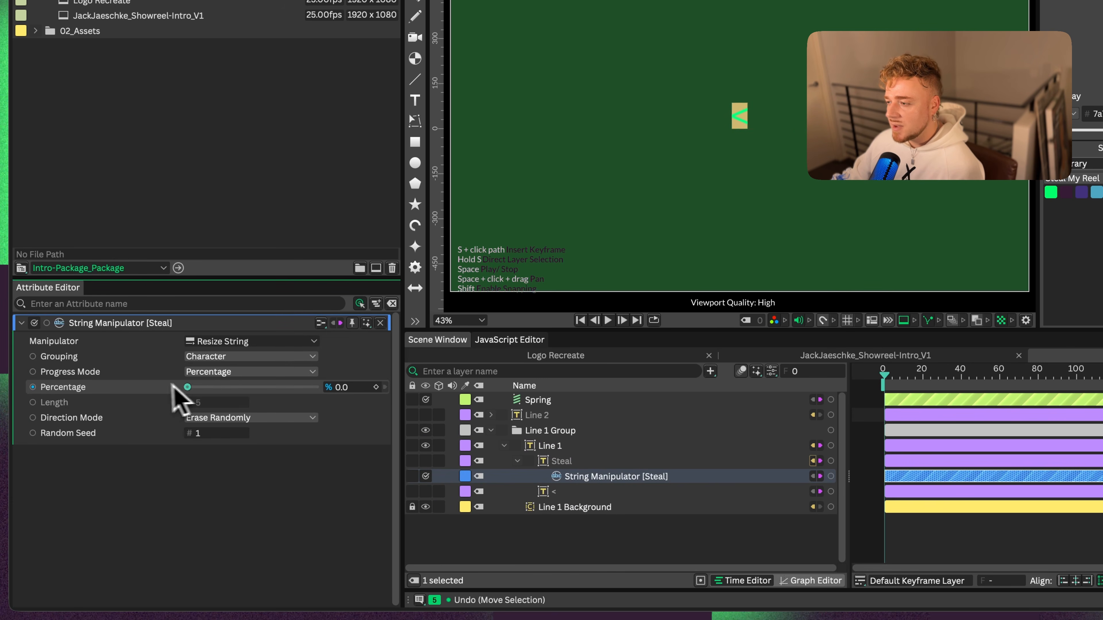
left_click_drag(315, 387, 423, 419)
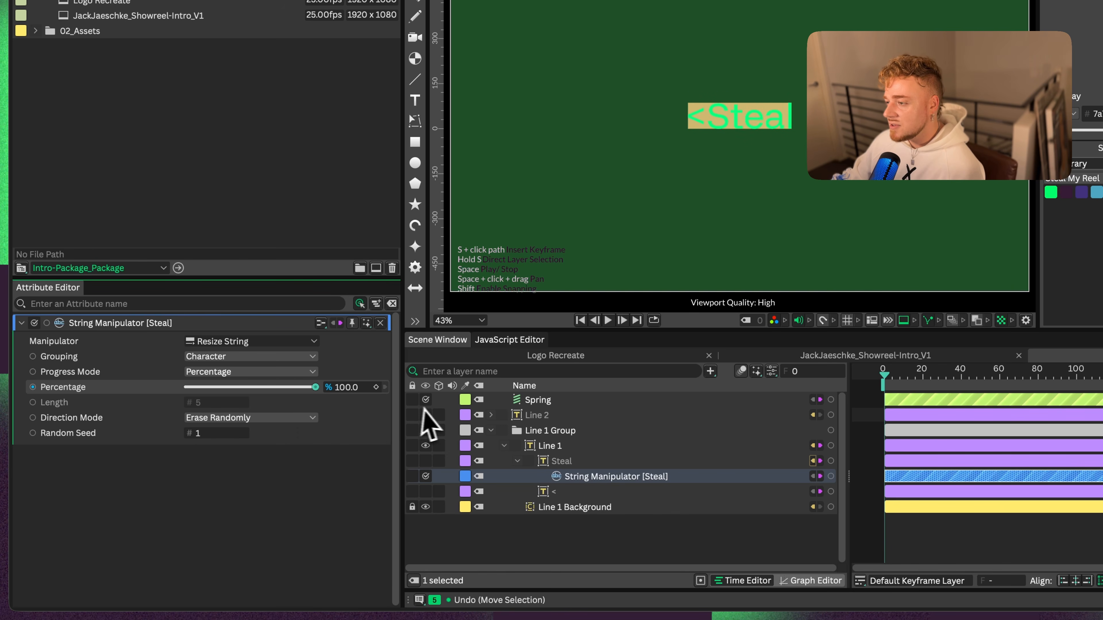
left_click(505, 446)
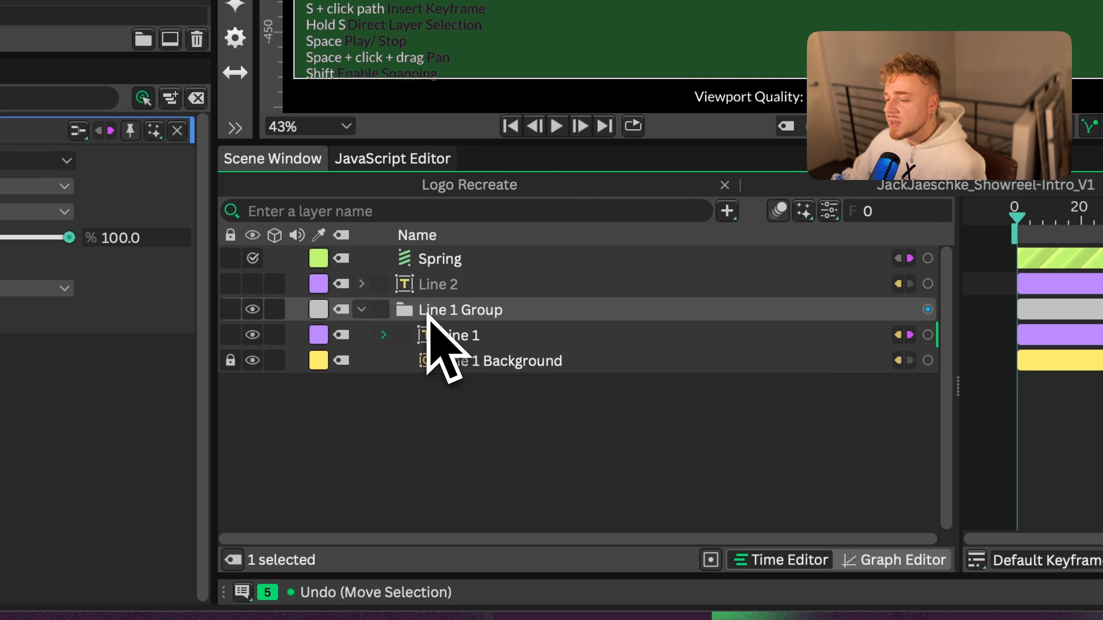
- Change the fill color of Line 1 Background to yellow ffce00
left_click(406, 360)
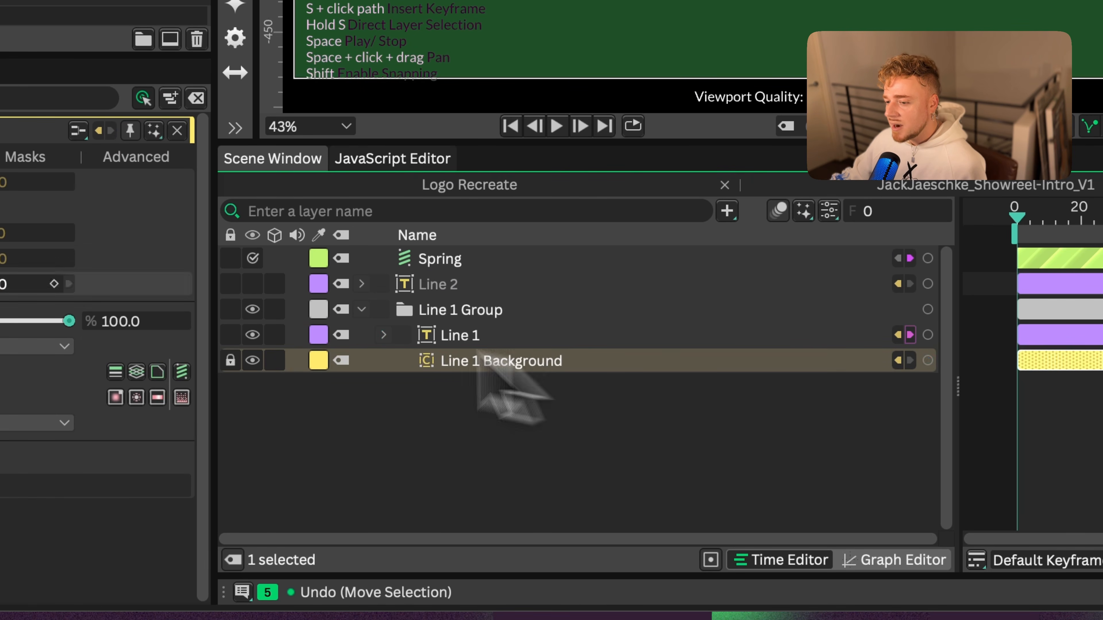
left_click(217, 379)
left_click(370, 452)
left_click(370, 452)
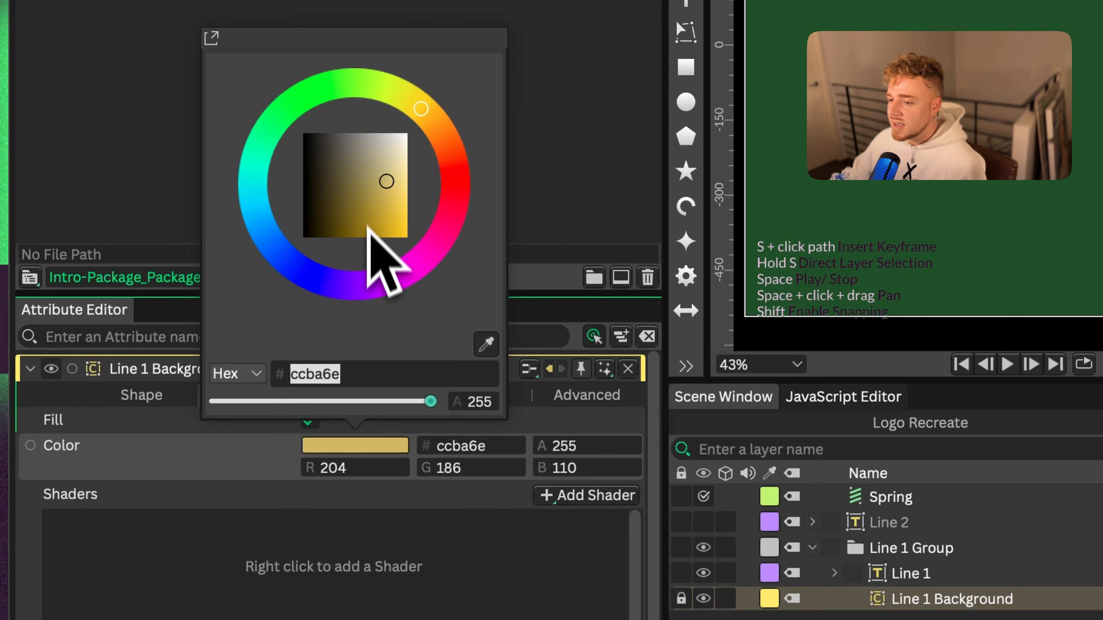
left_click_drag(369, 229, 434, 239)
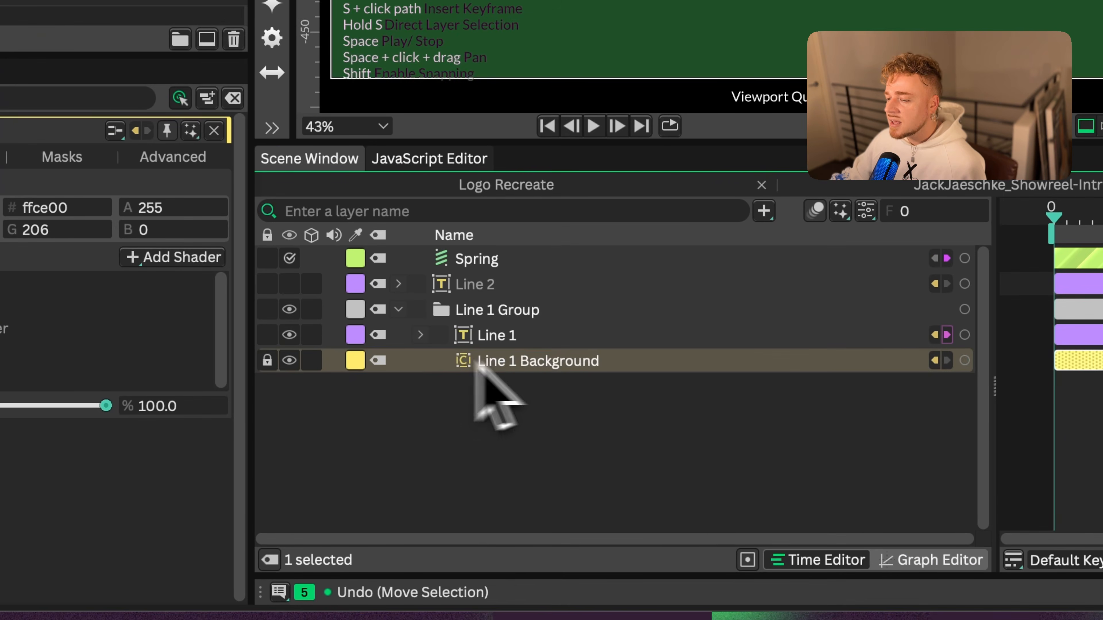
- Ungroup Line 1 Group and unlock the Line 1 Background layer
left_click(926, 552)
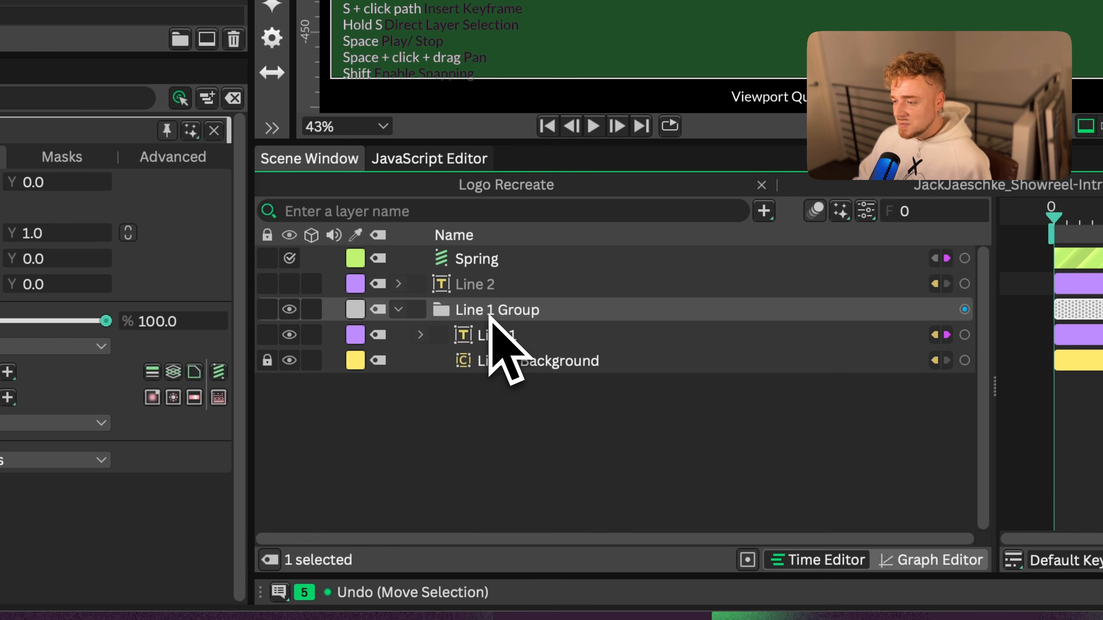
key("super+shift+g")
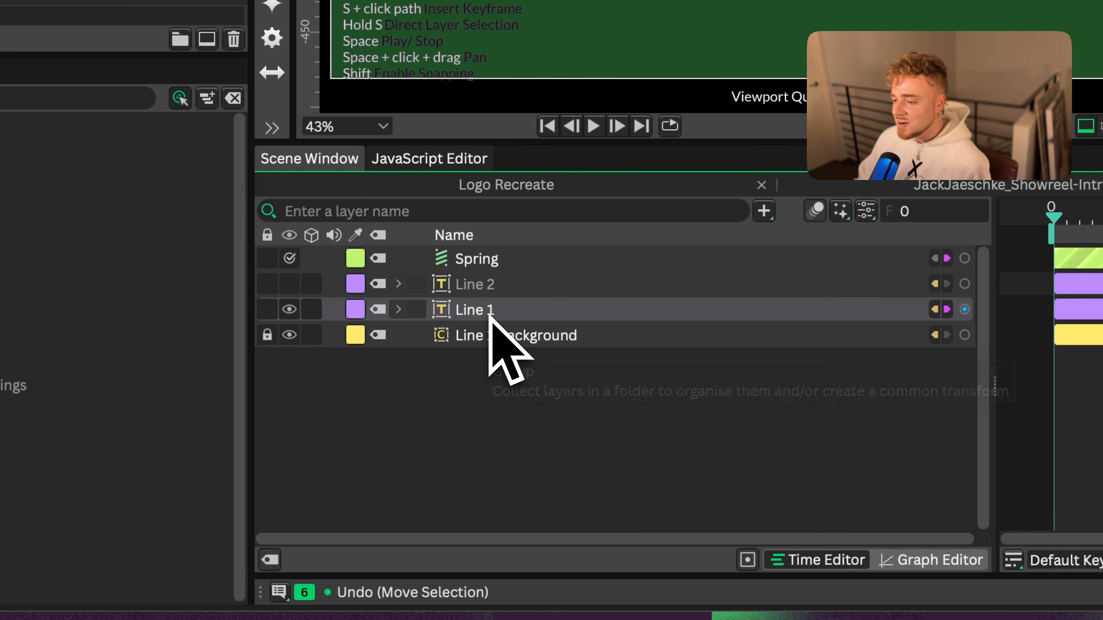
left_click(491, 336)
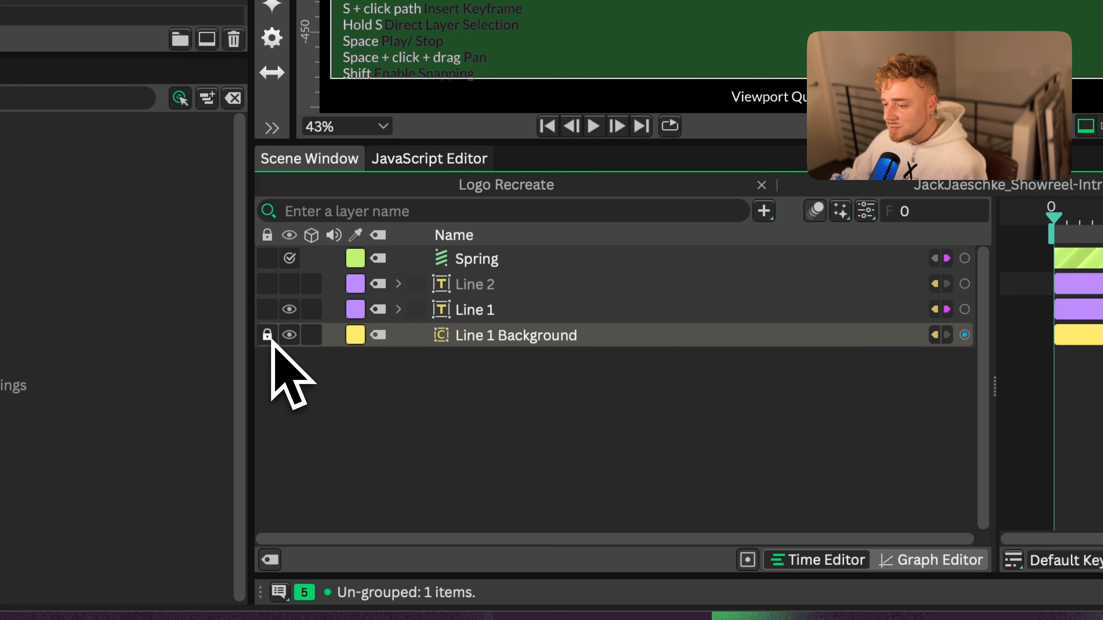
left_click(495, 338)
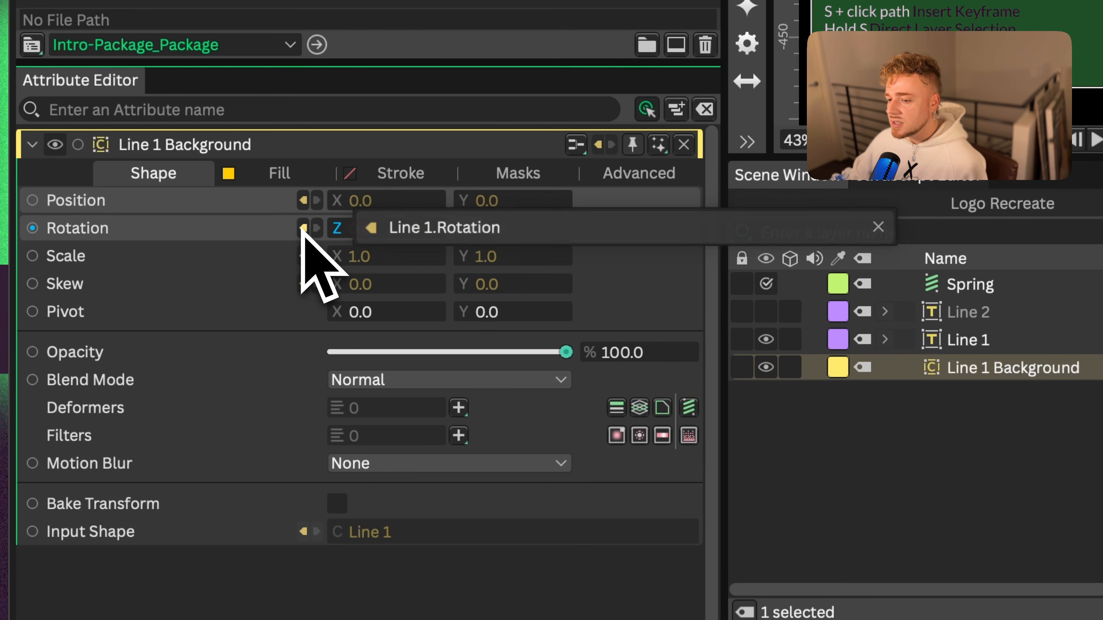
- Inspect the transform connections feeding Line 1 Background, and test them by moving Line 1 and undoing the move
left_click(304, 260)
left_click(303, 287)
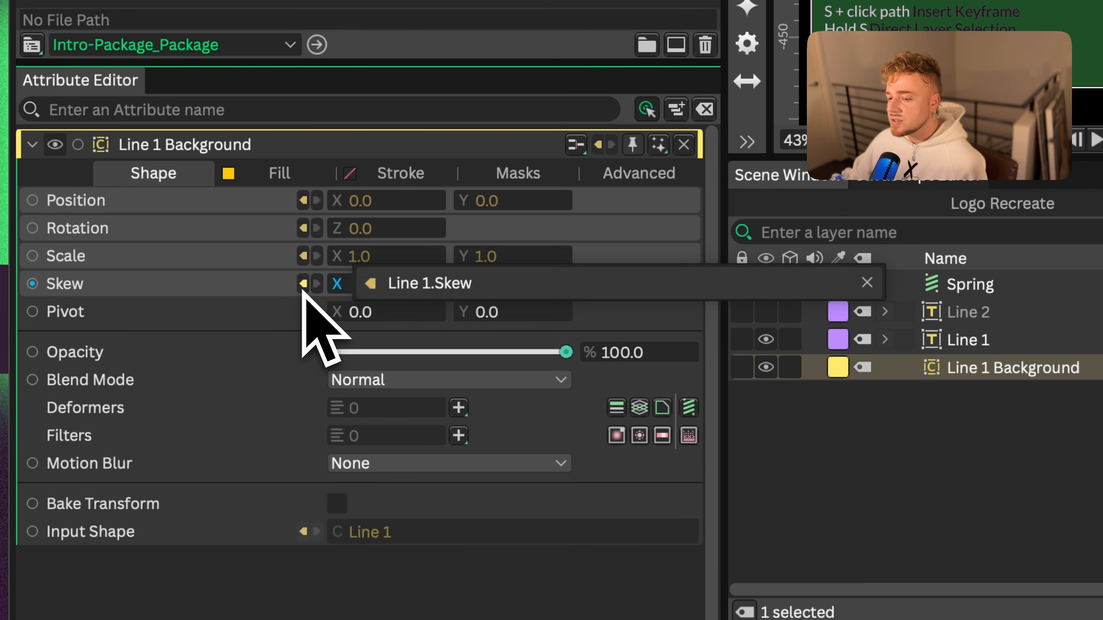
left_click(1042, 340)
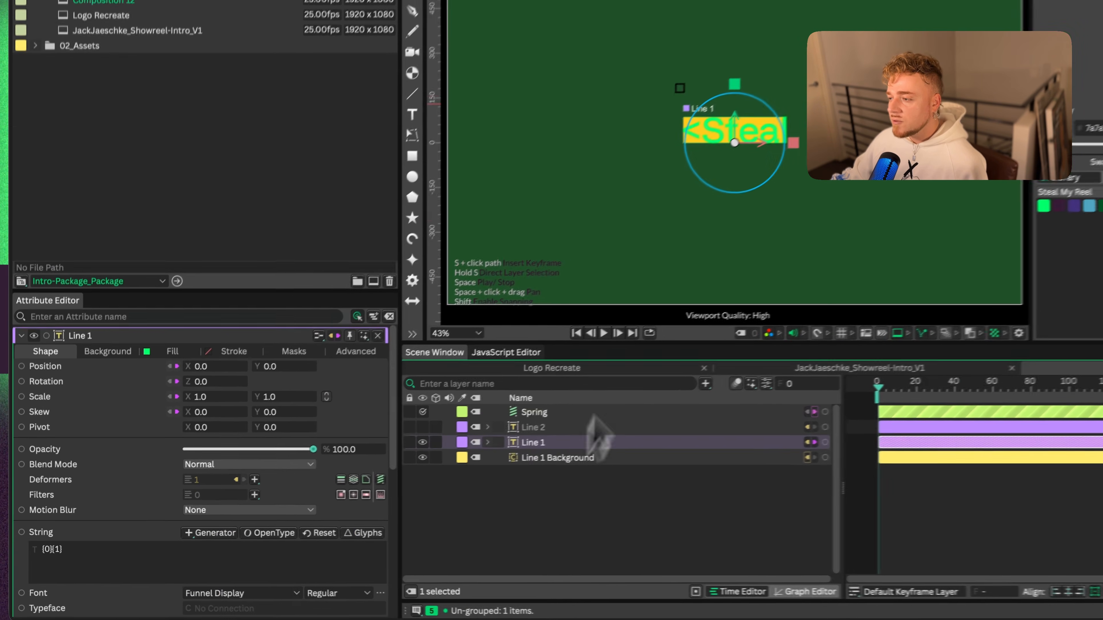
left_click_drag(745, 126, 737, 178)
key("ctrl+z")
- Disconnect Line 1's Position, Rotation, Scale and Skew from Line 1 Background, keeping the Background Shape connection
left_click(555, 461)
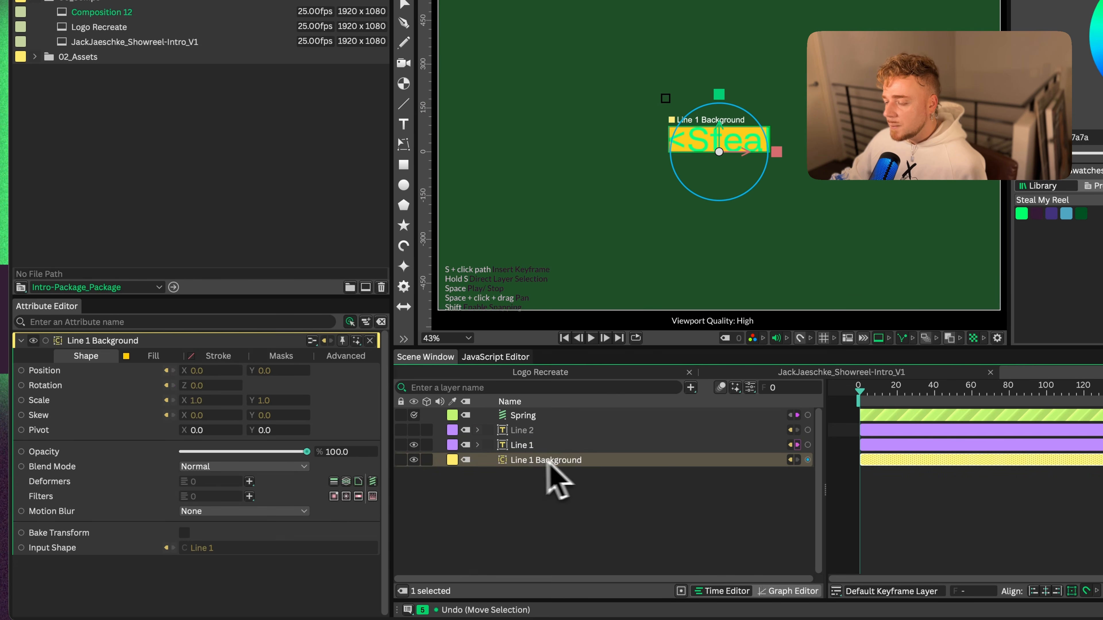
left_click(170, 374)
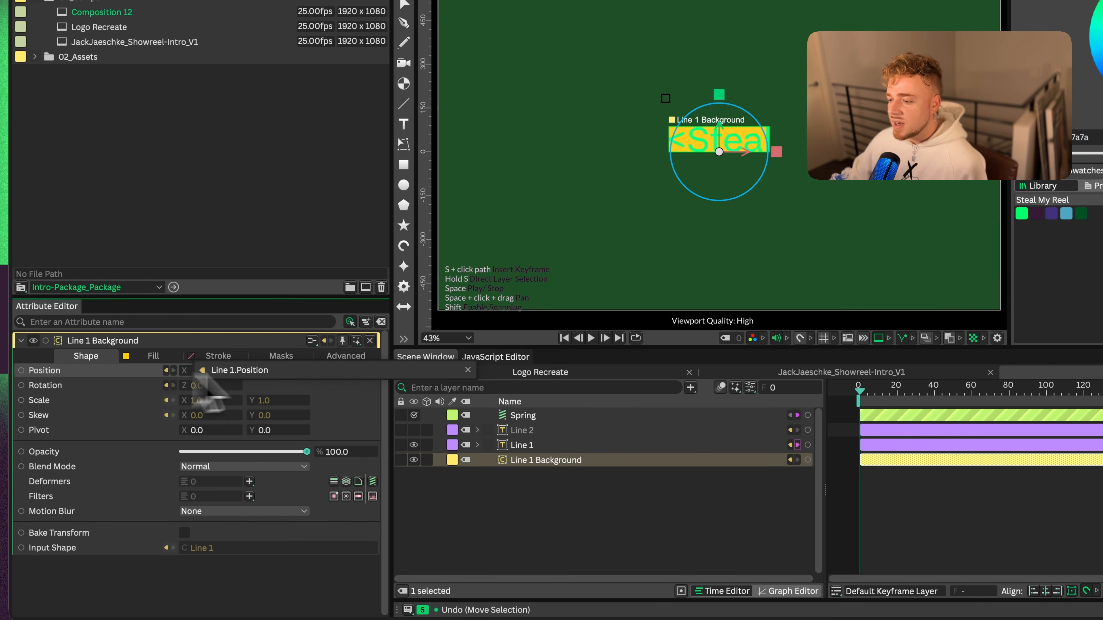
left_click(727, 487)
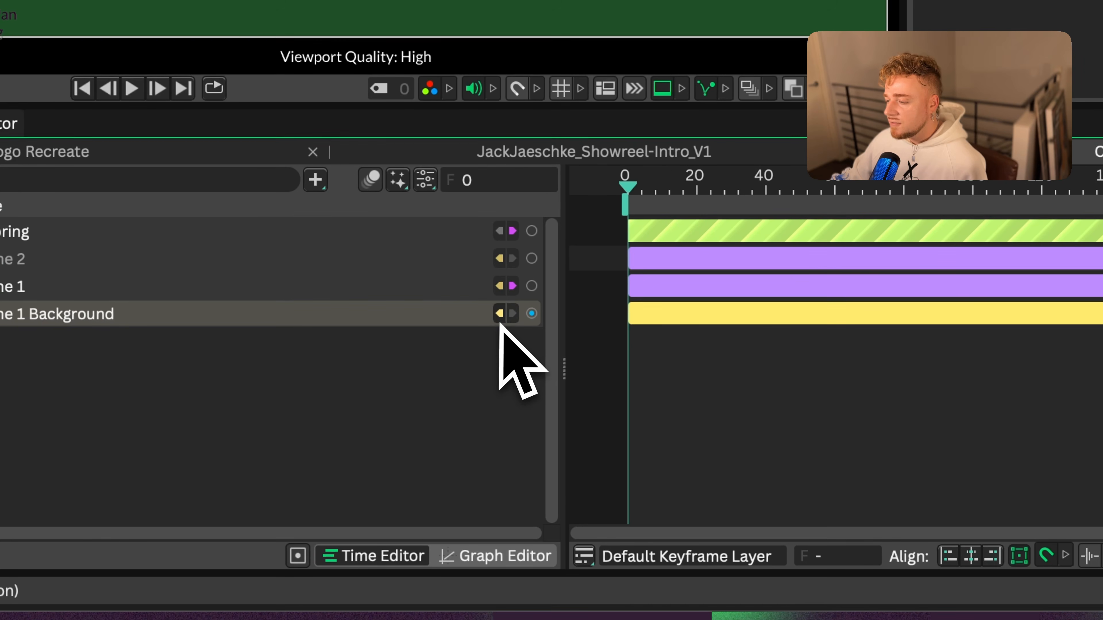
left_click(502, 317)
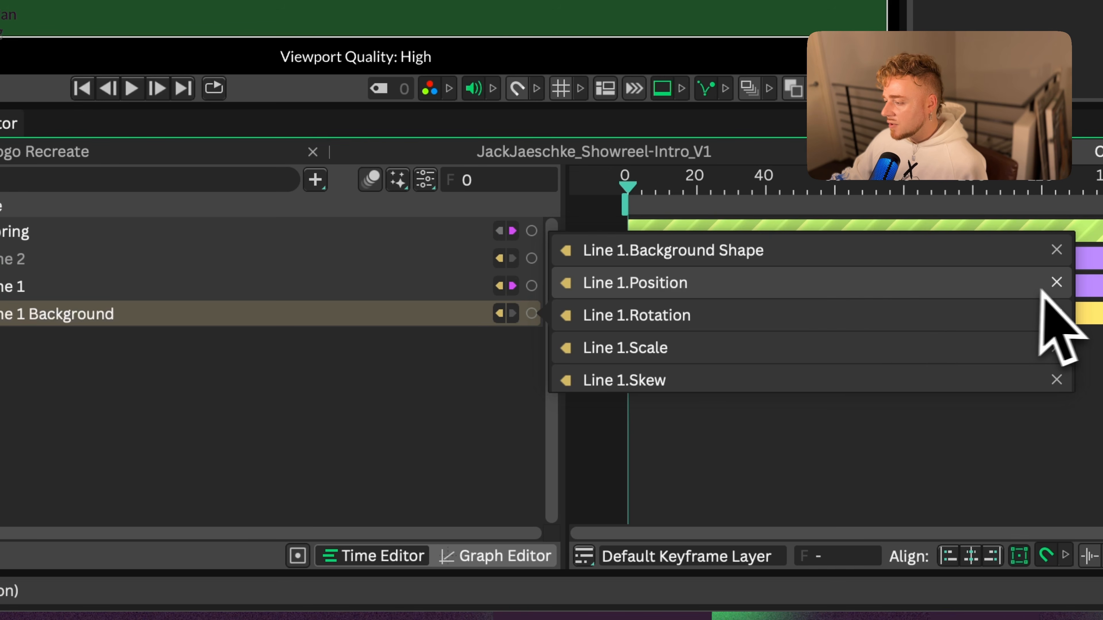
left_click(1057, 283)
left_click(1057, 283)
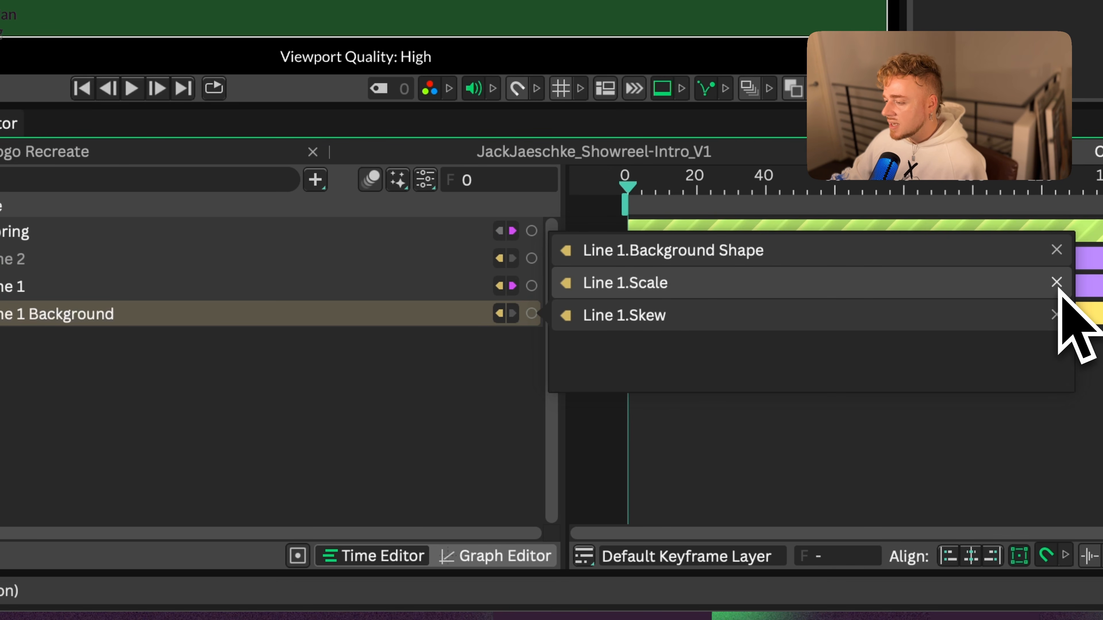
left_click(1056, 282)
left_click(1057, 283)
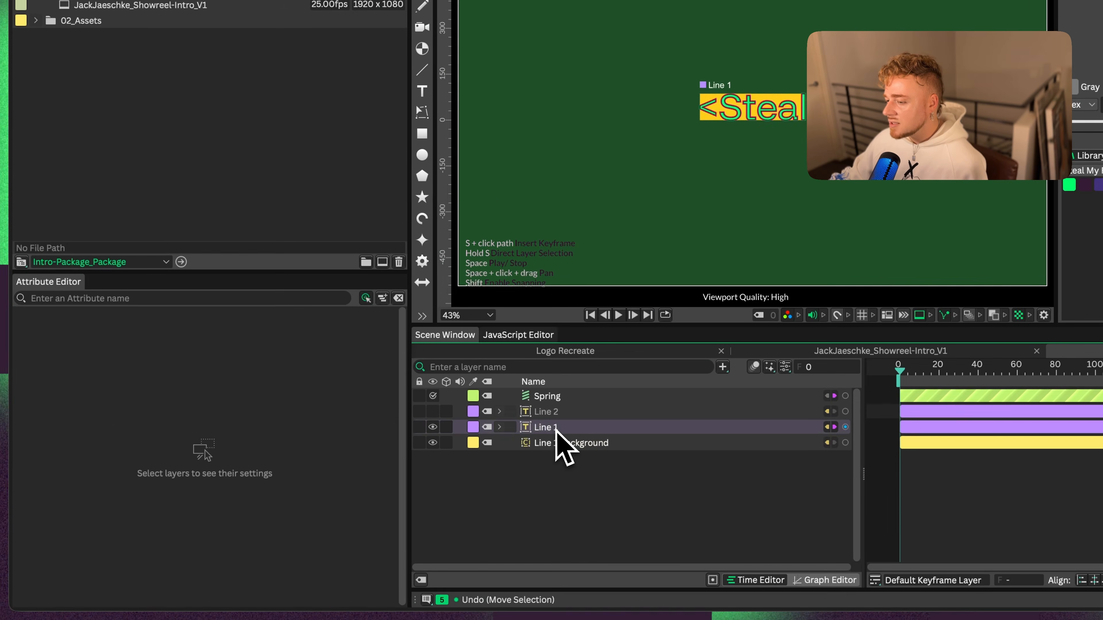
- Reset the Ascender and Descender Adjustments of Line 1's background to 0
left_click(492, 409)
left_click(2, 308)
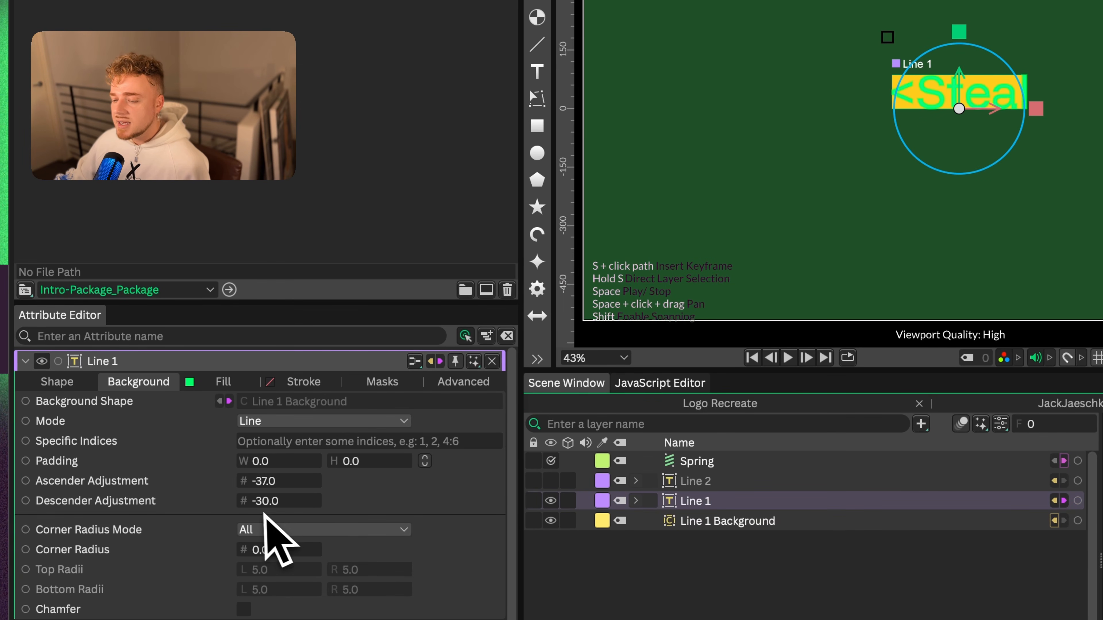
left_click_drag(256, 481, 300, 516)
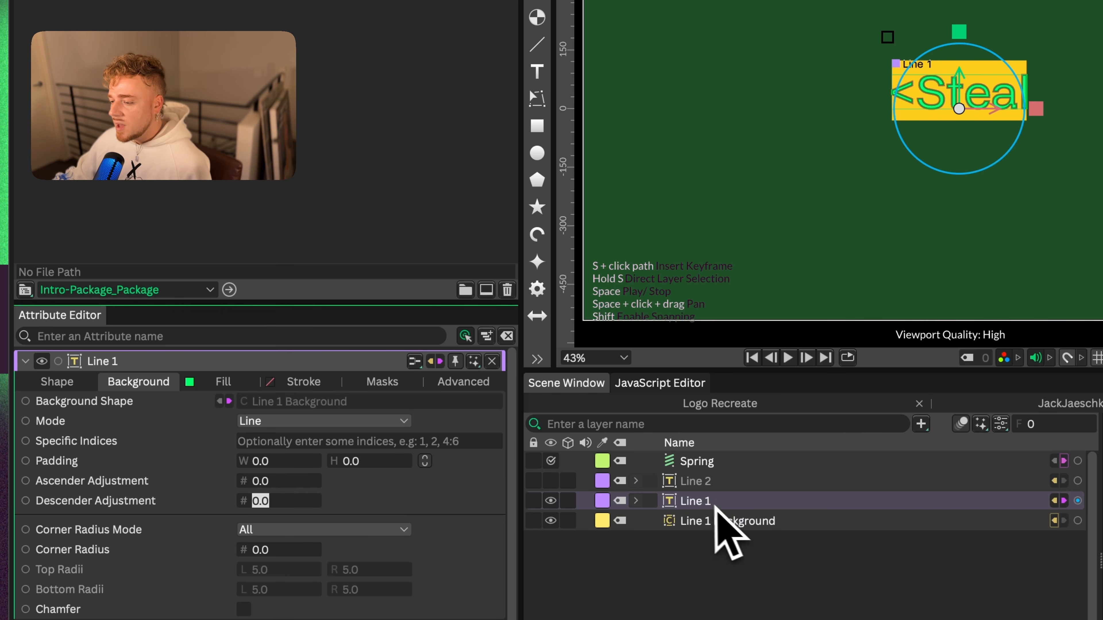
scroll(943, 126, "up", 5)
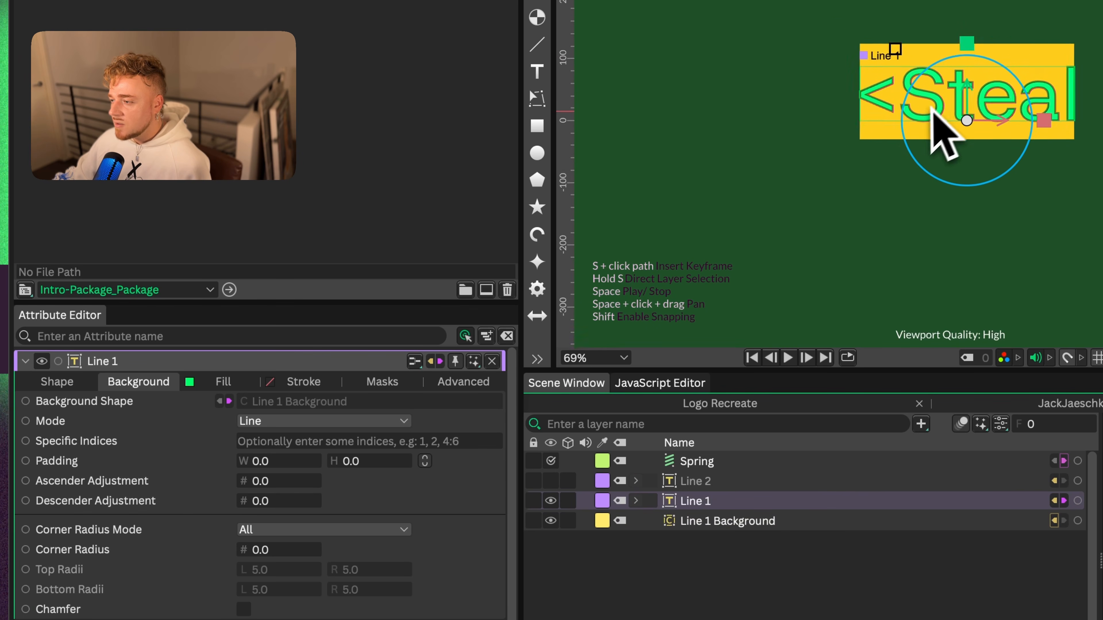
- Set Line 1's background Ascender Adjustment to -37 and reduce its Descender Adjustment until the background's lower edge meets the text baseline
left_click_drag(299, 483, 234, 495)
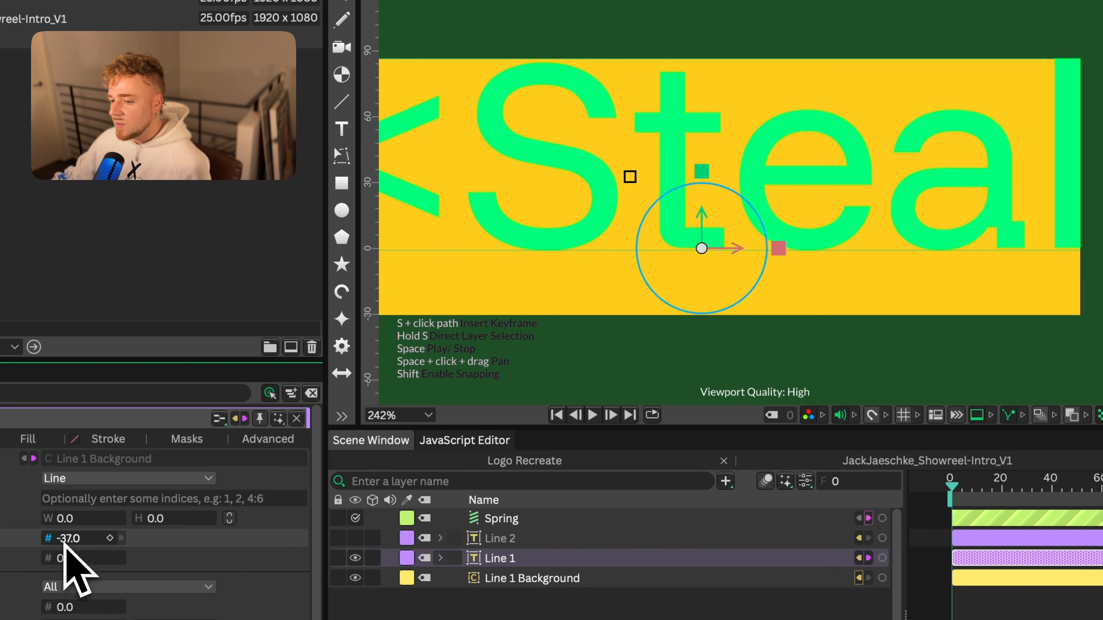
scroll(1053, 65, "up", 3)
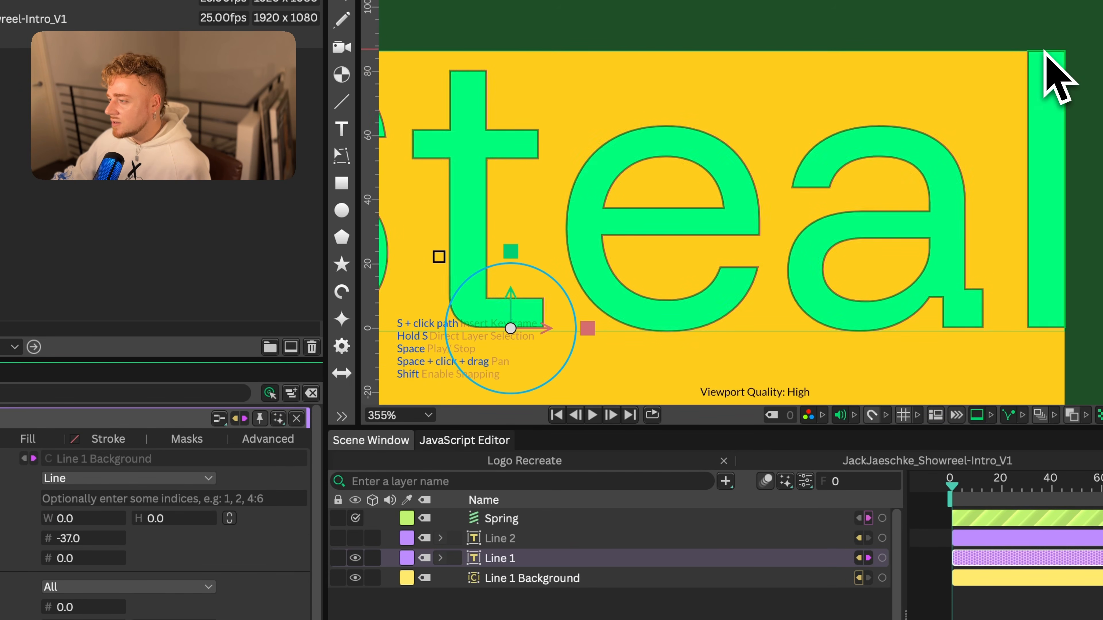
scroll(1049, 74, "down", 3)
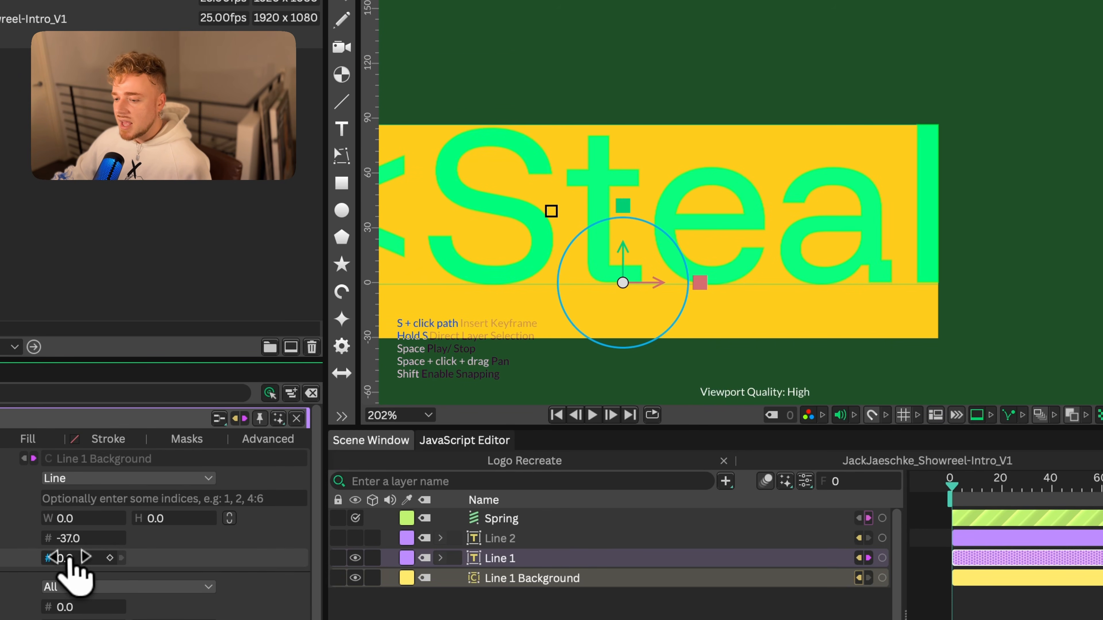
left_click_drag(74, 557, 51, 557)
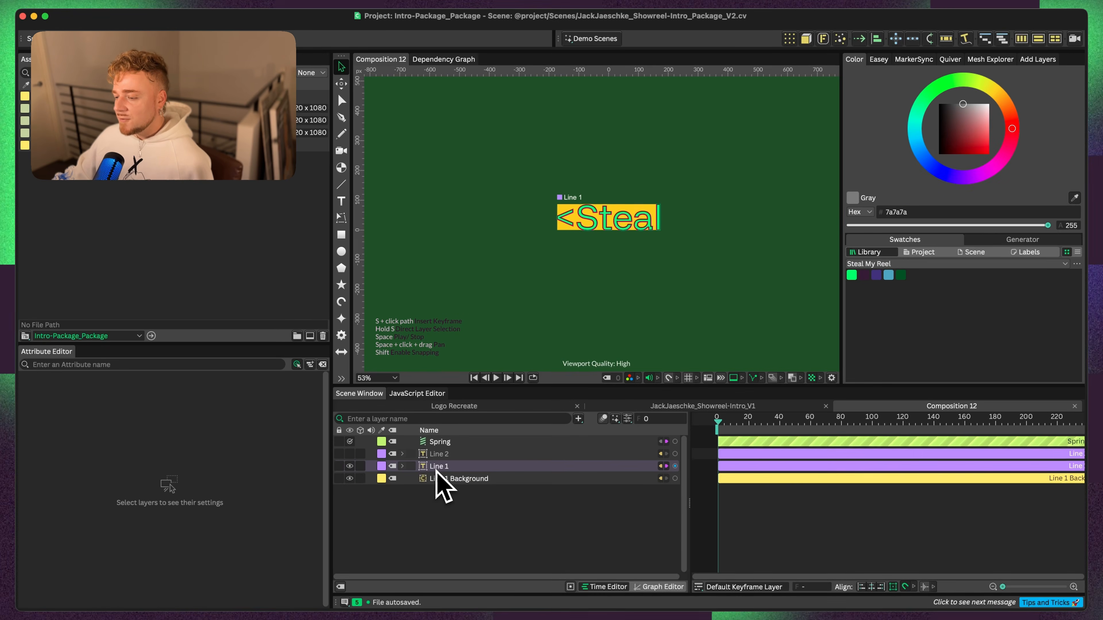
- Parent the Line 1 text layer to Line 1 Background
left_click(441, 559)
left_click(403, 467)
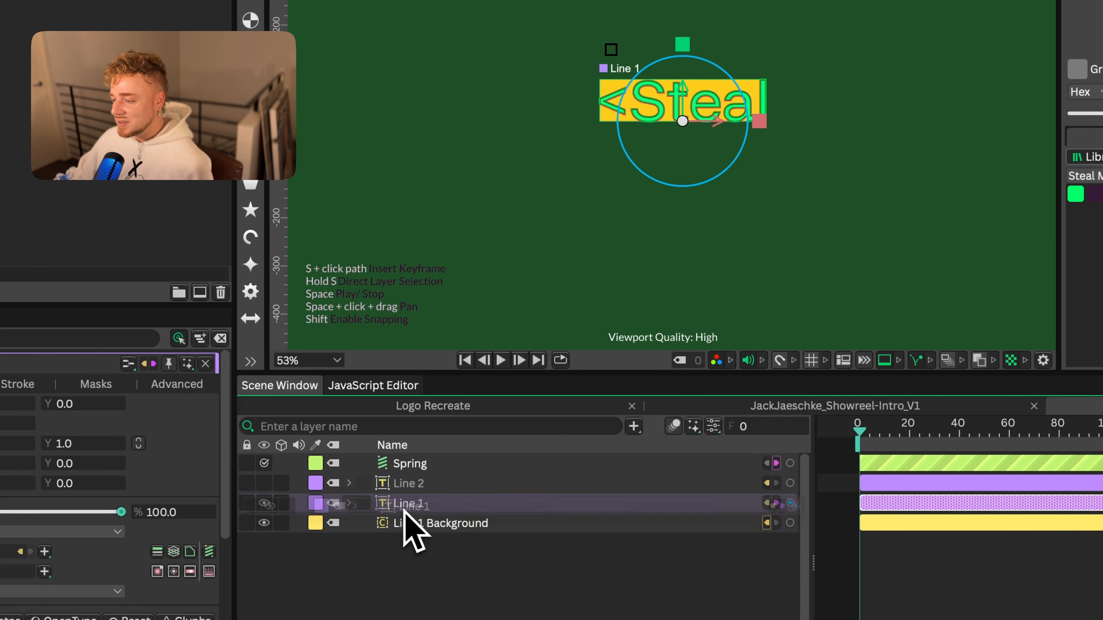
left_click_drag(403, 509, 411, 524)
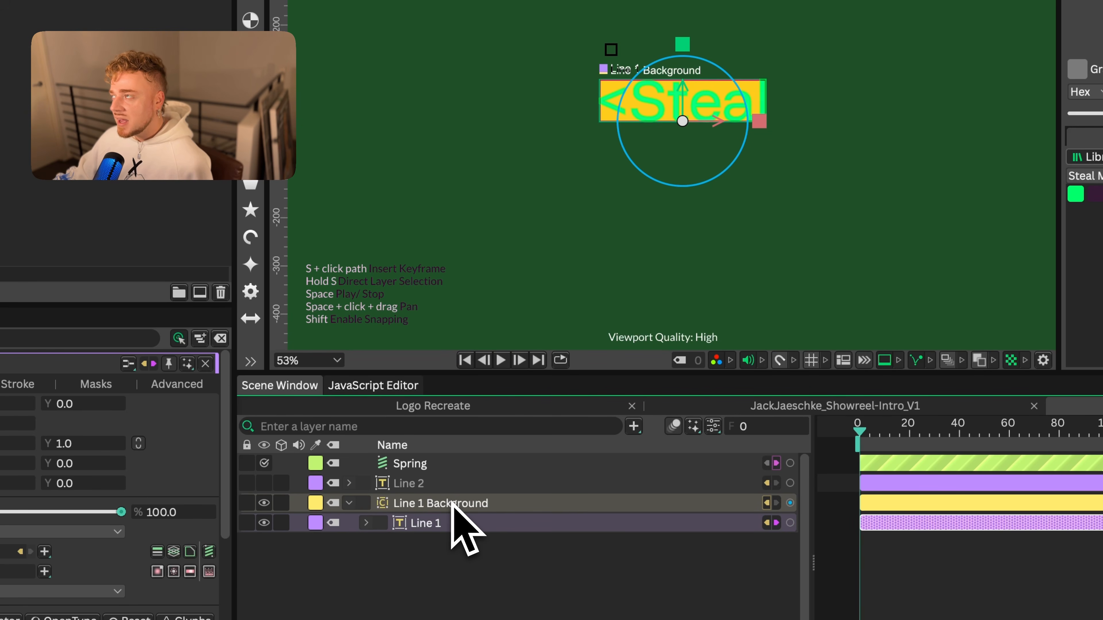
left_click(396, 513)
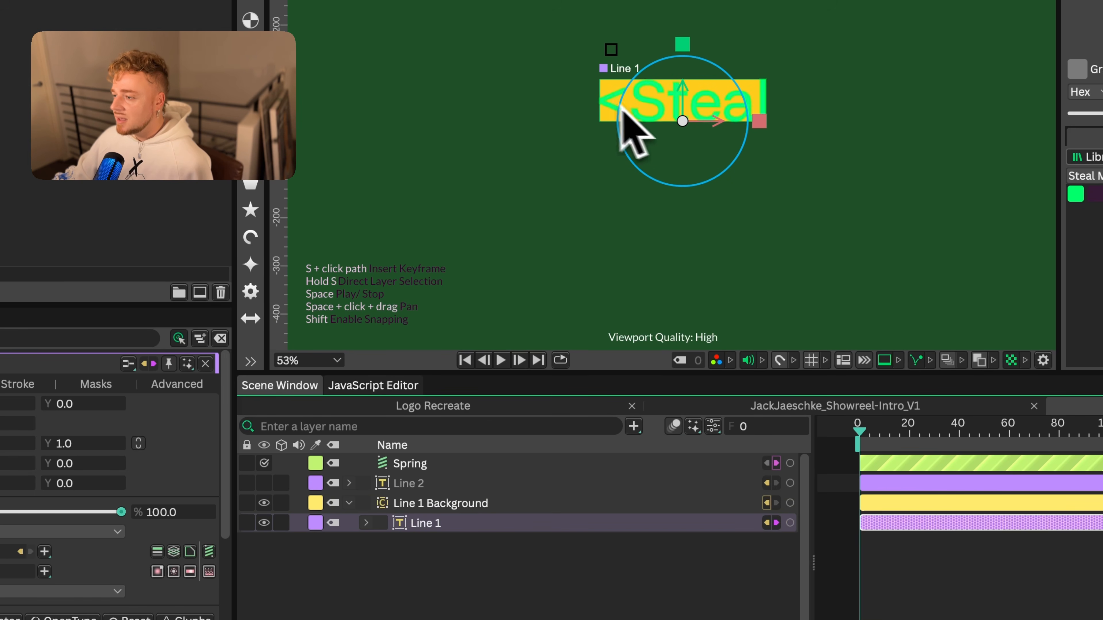
- Review Line 1's advanced attributes and turn off Draw on Top of Parent
scroll(695, 78, "up", 2)
scroll(696, 81, "up", 4)
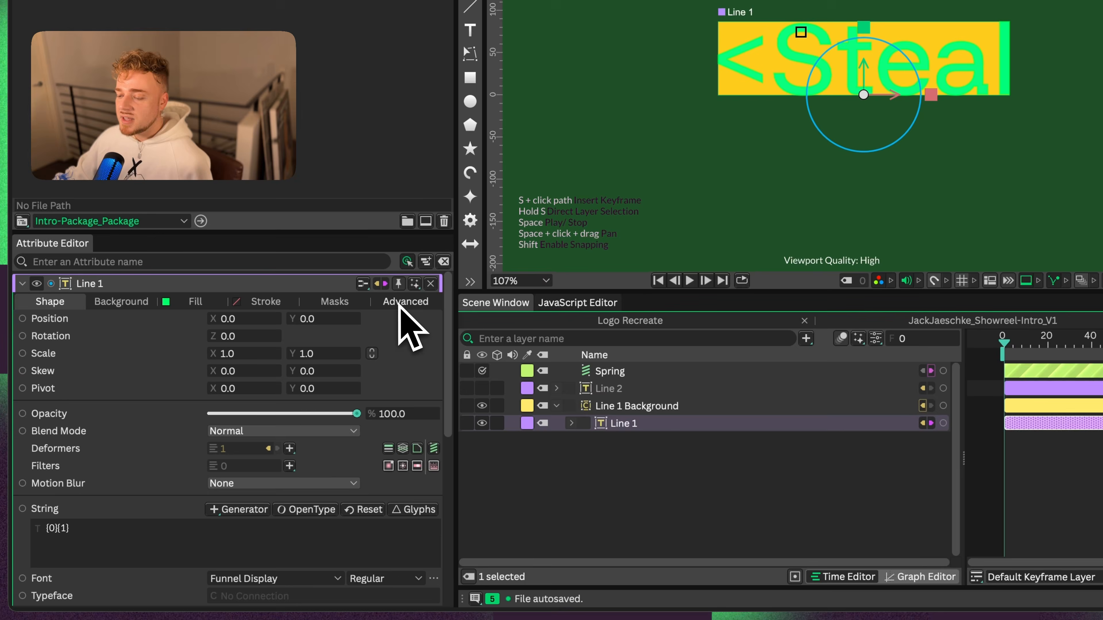
left_click(405, 302)
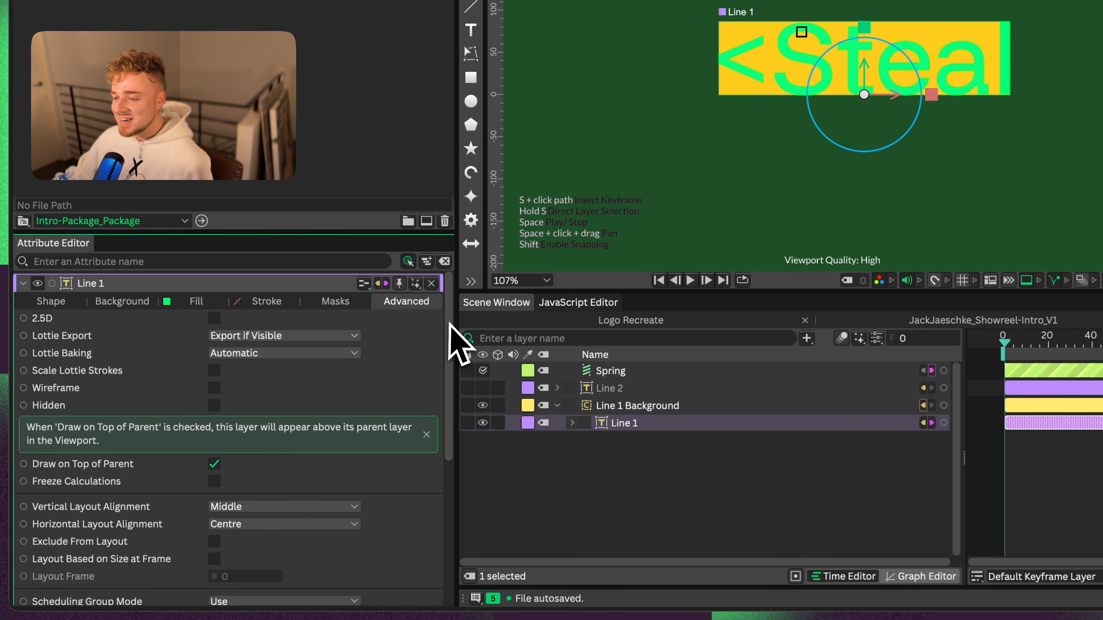
scroll(451, 356, "down", 2)
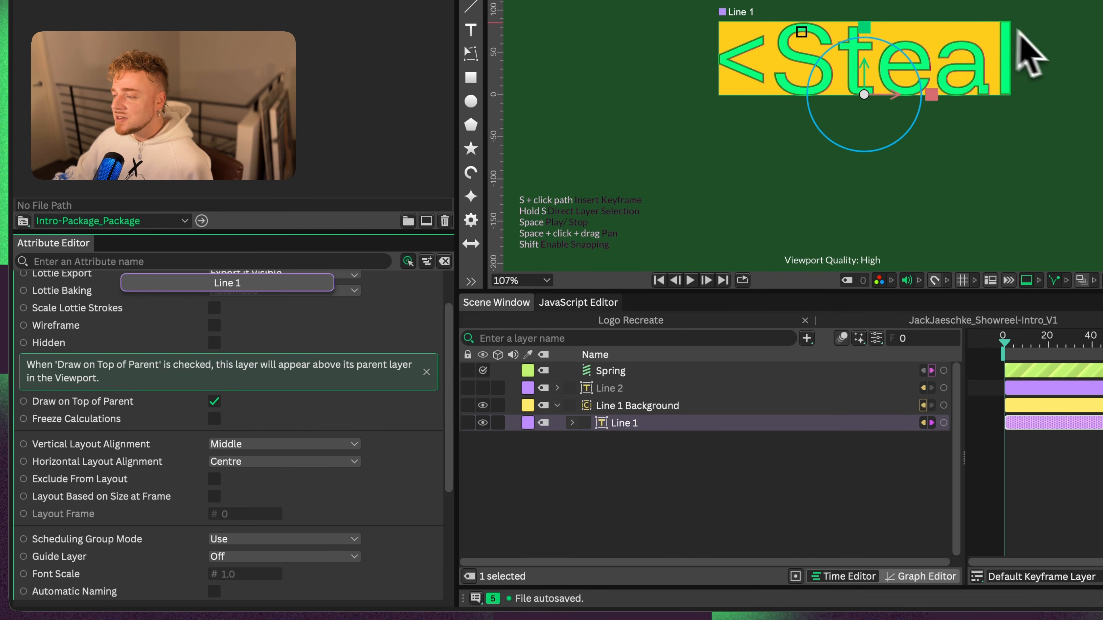
key("super+z")
left_click(660, 424)
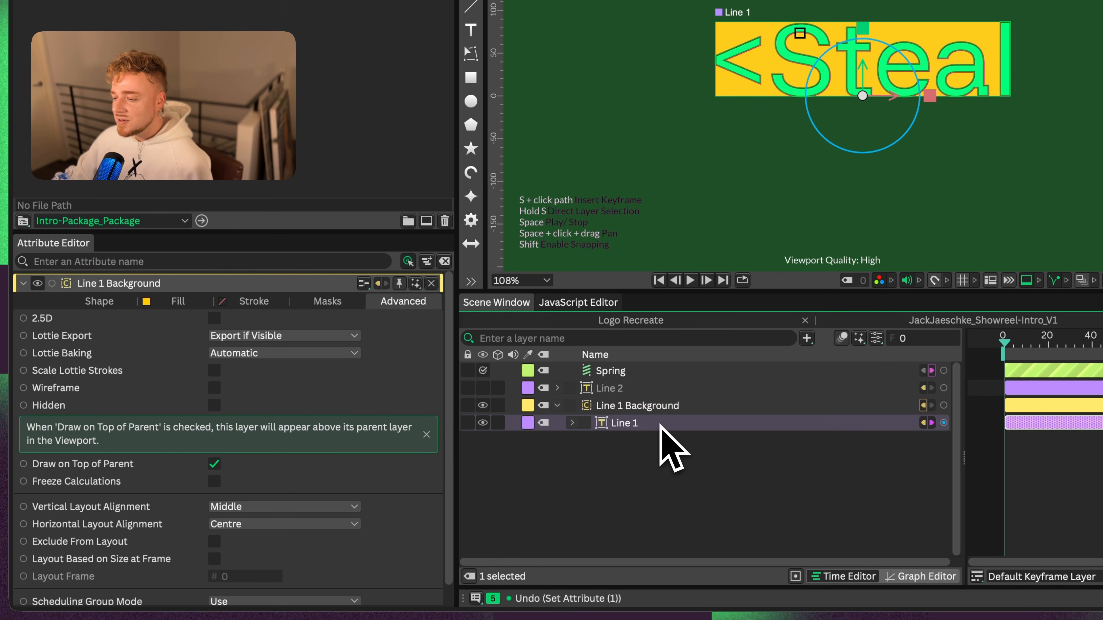
left_click(214, 465)
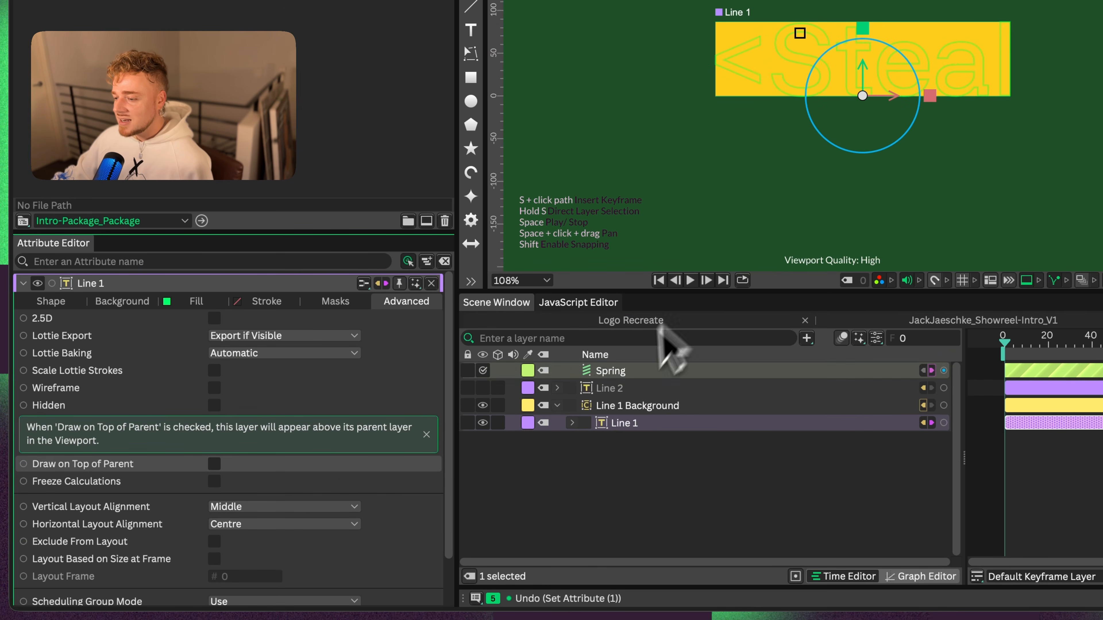
- Test the parenting by moving Line 1 Background up to about Y 196, and check the transform values of its child Line 1
scroll(174, 347, "down", 1)
left_click(52, 289)
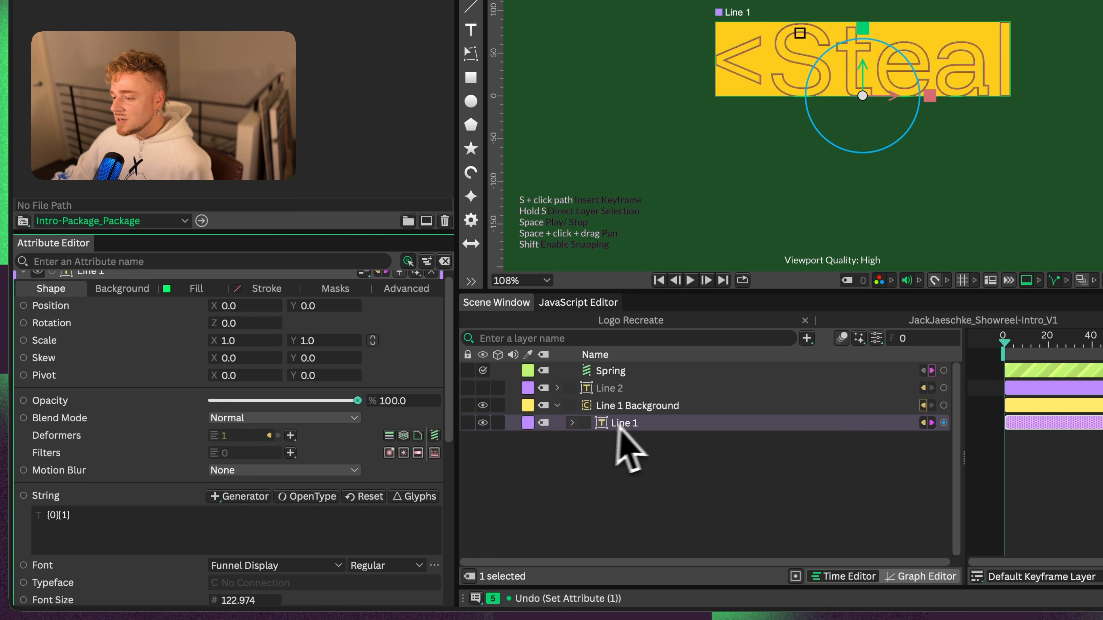
scroll(74, 345, "up", 1)
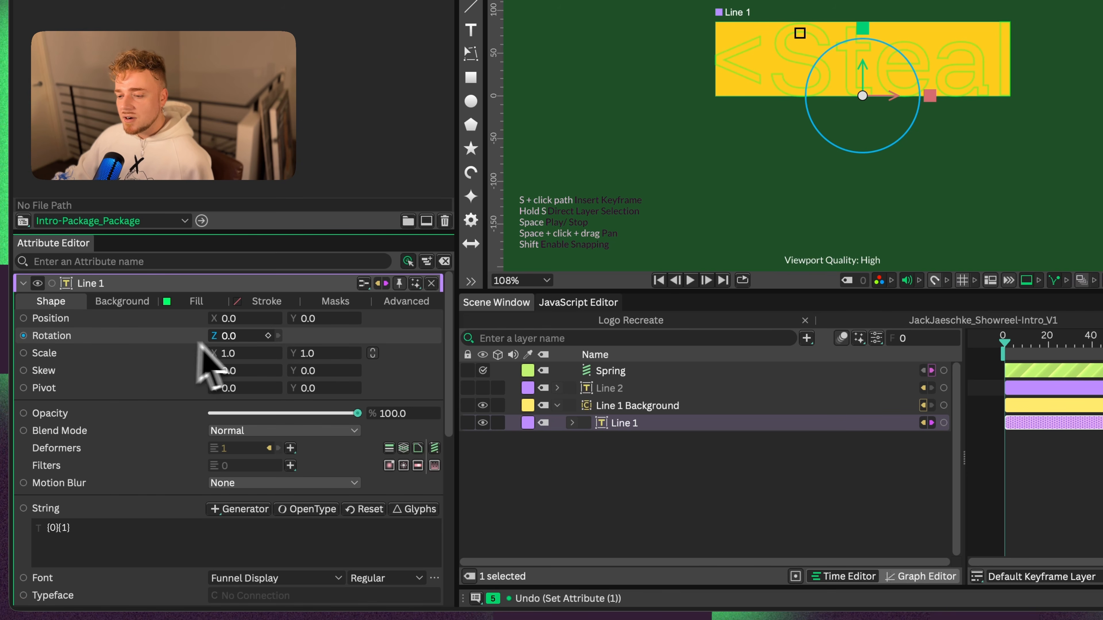
left_click(614, 405)
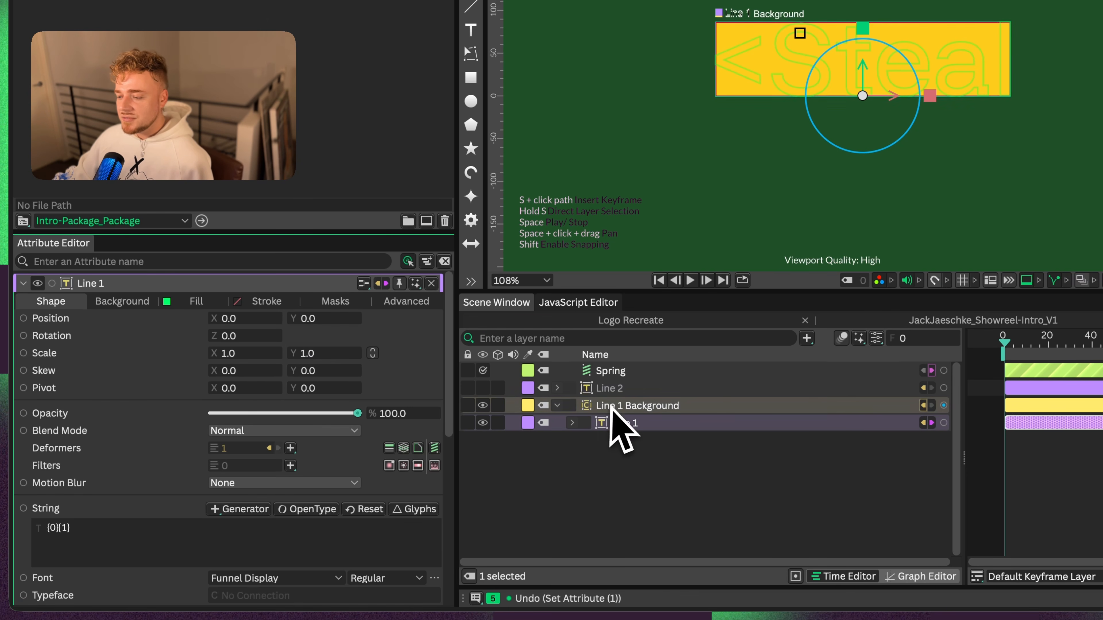
left_click_drag(863, 70, 864, 0)
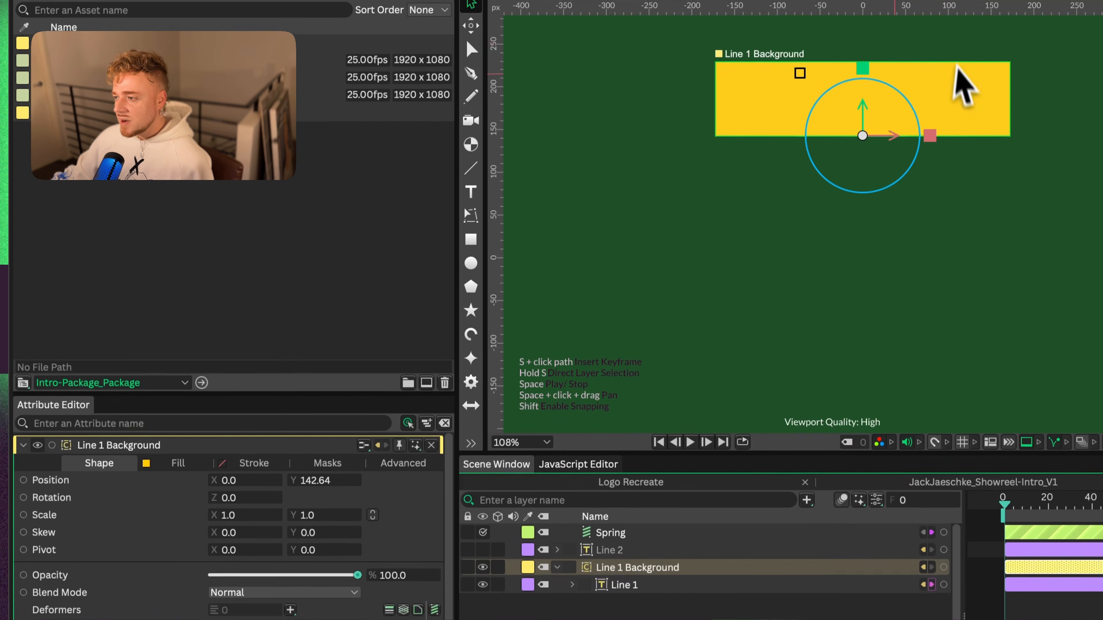
left_click_drag(865, 114, 869, 62)
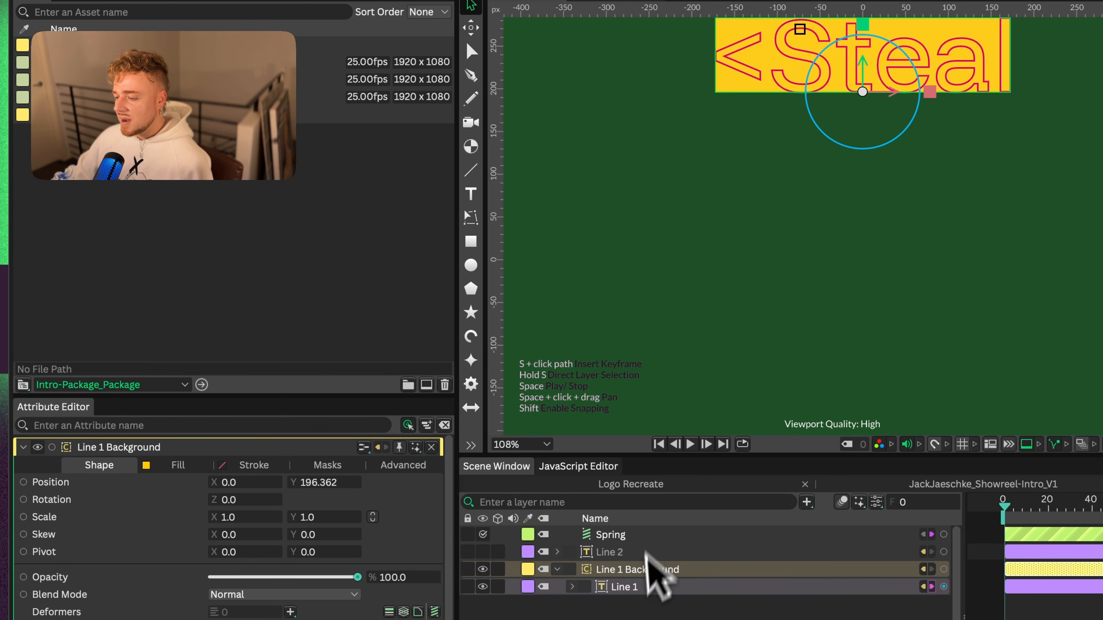
left_click(639, 590)
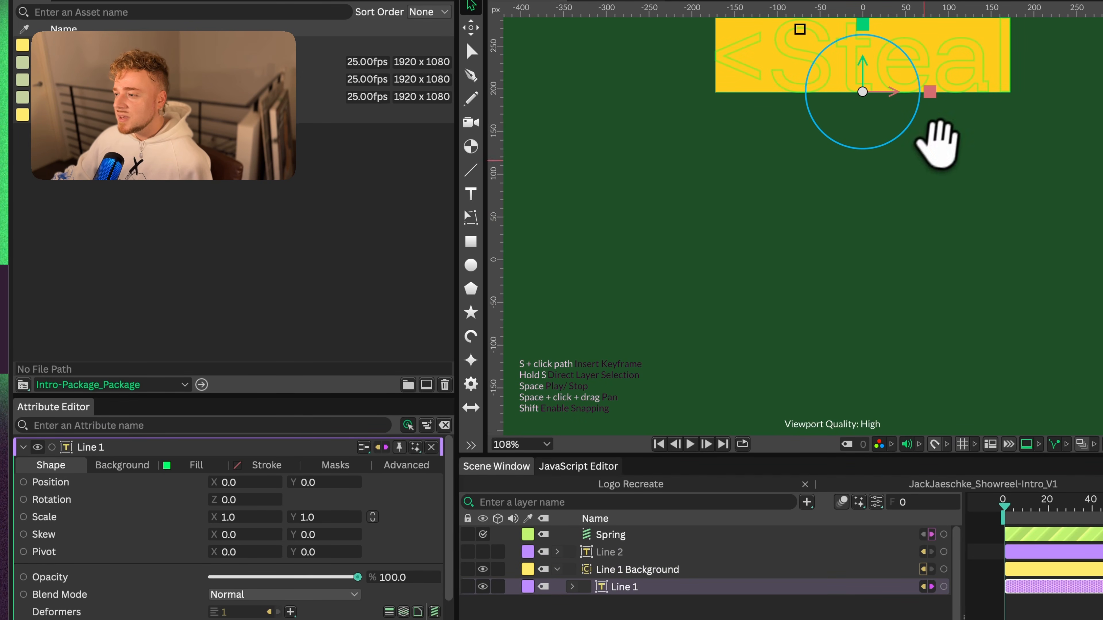
left_click_drag(938, 143, 864, 272)
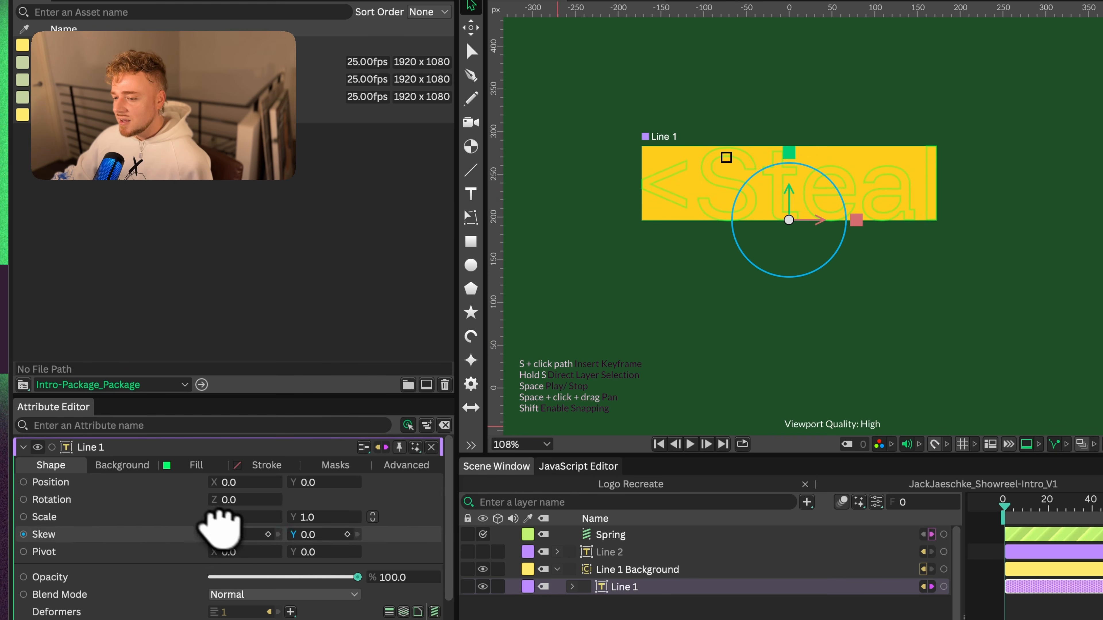
left_click(657, 570)
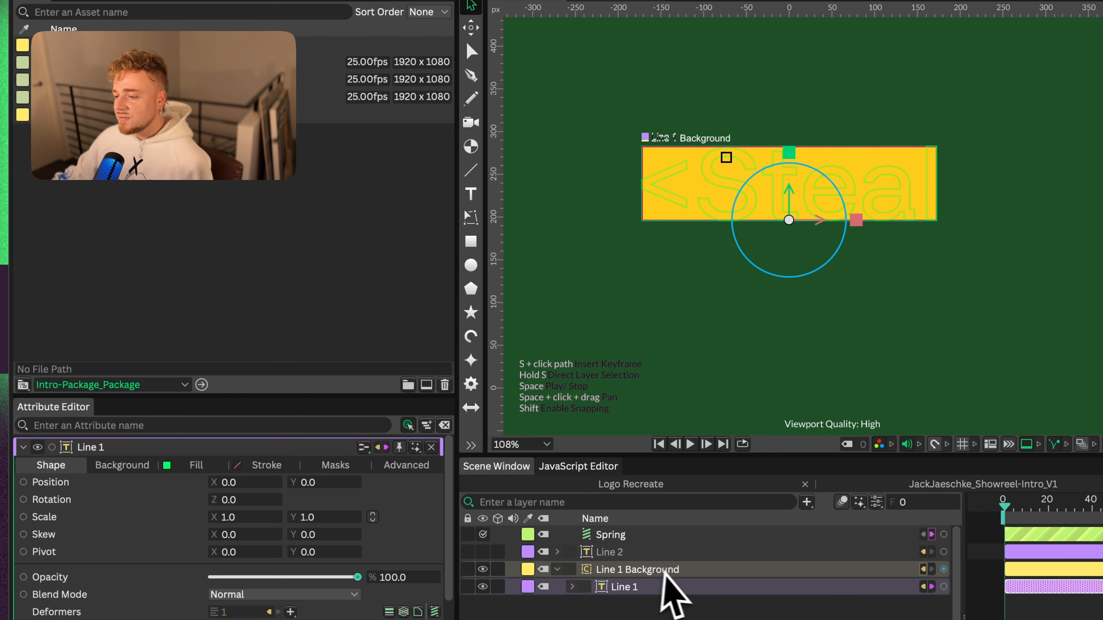
- Turn on Draw on Top of Parent for the Line 1 text layer
left_click(640, 587)
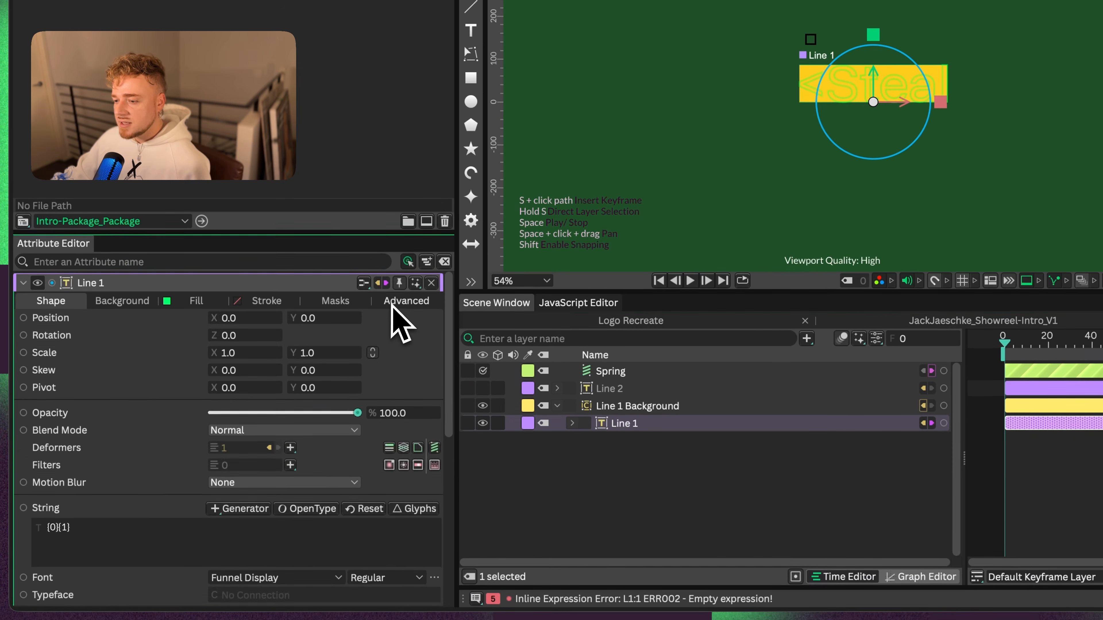
left_click(406, 357)
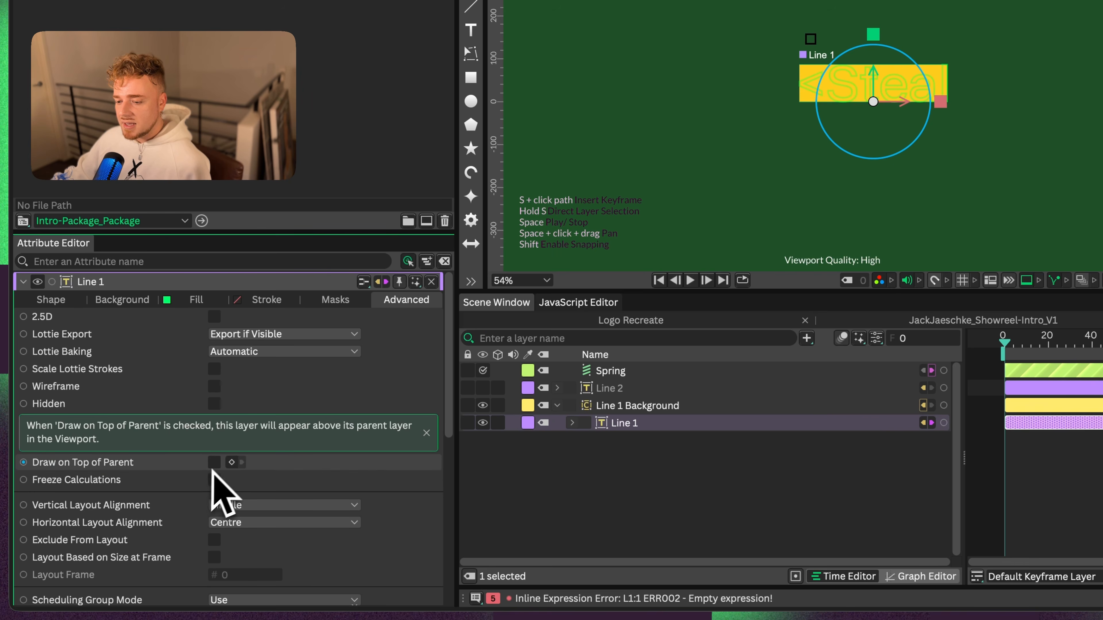
left_click(214, 462)
- Hide the Line 1 Background layer and make the Line 2 text layer visible
left_click(658, 476)
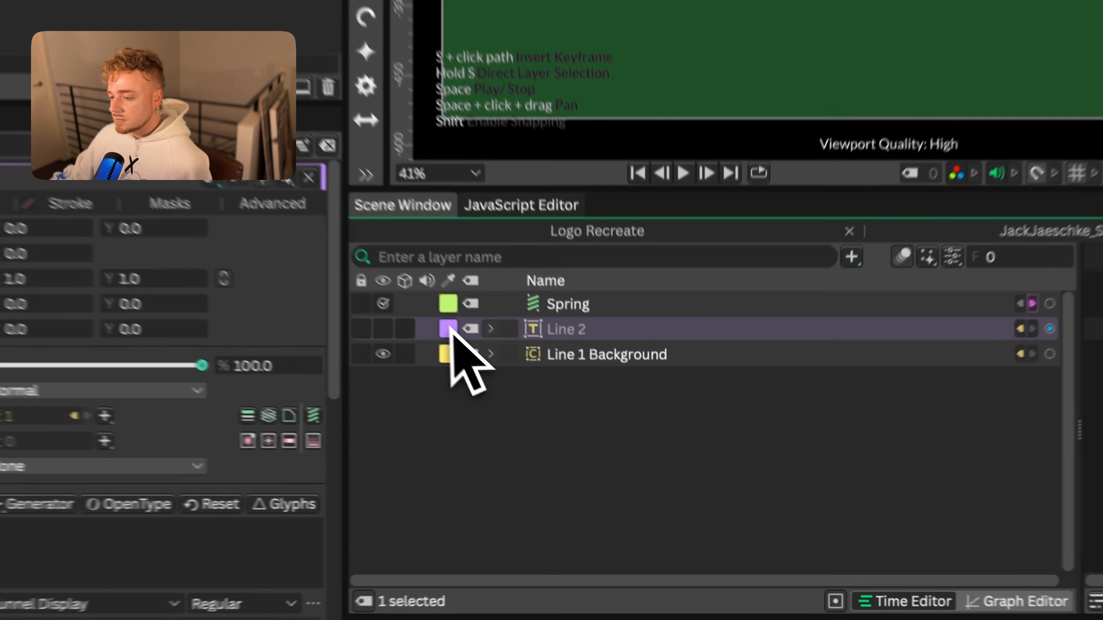
left_click(482, 405)
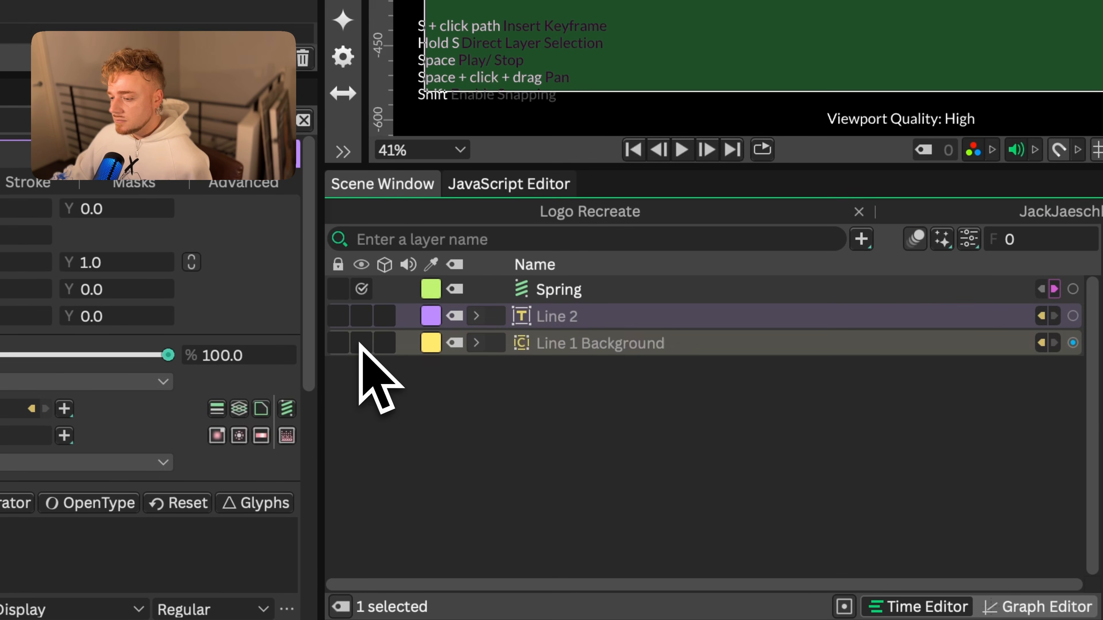
left_click(483, 388)
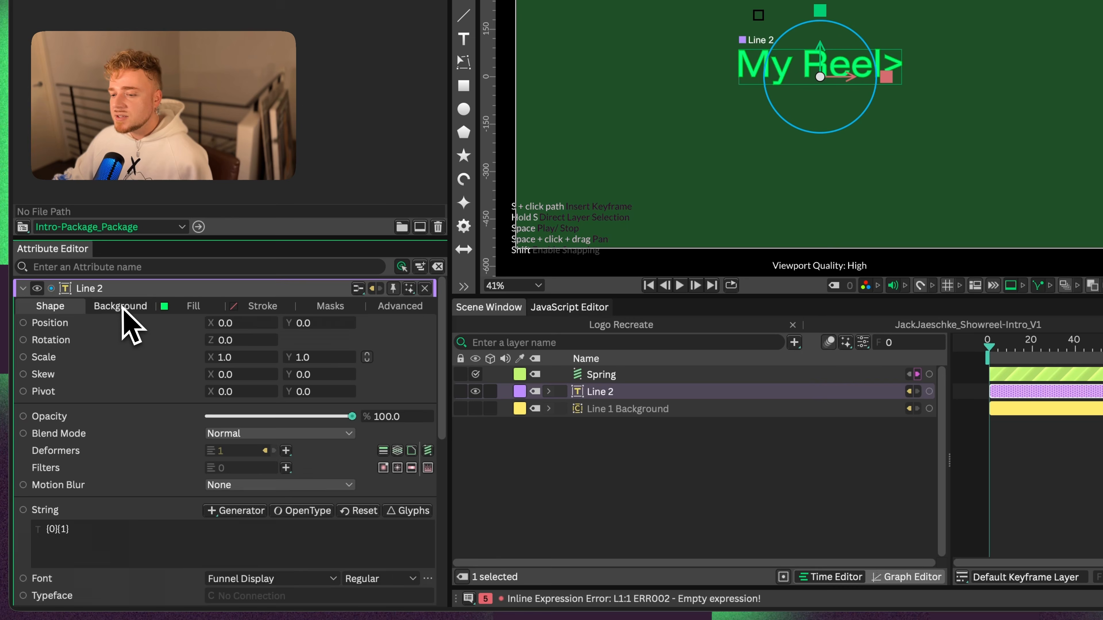
- Add a background shape to Line 2, then ungroup the generated group and unlock the Line 2 Background layer
left_click(122, 306)
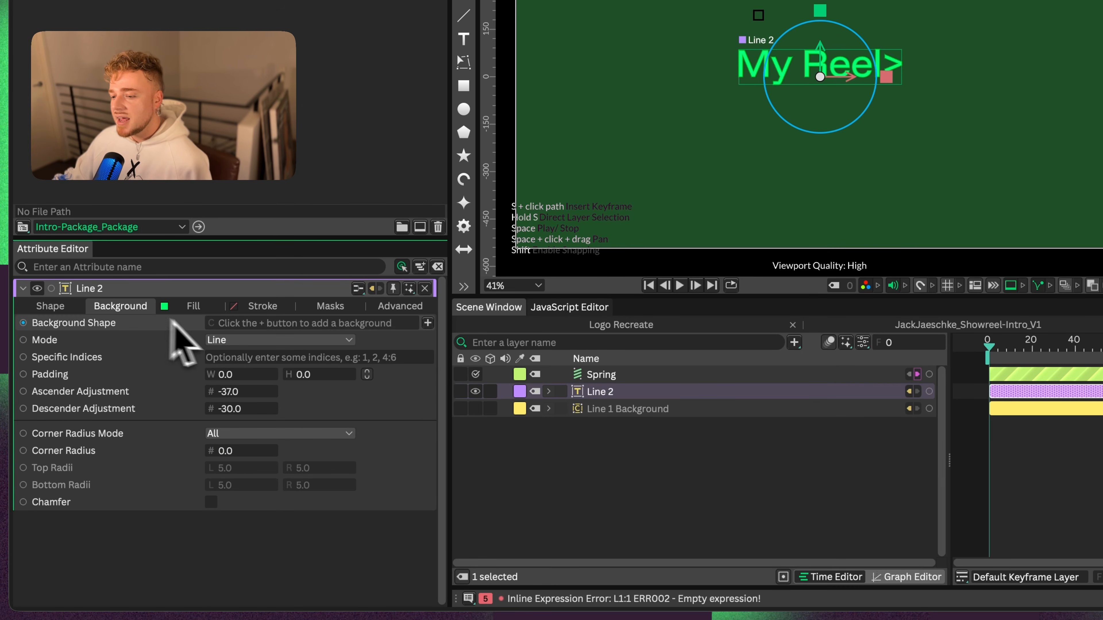
left_click(428, 323)
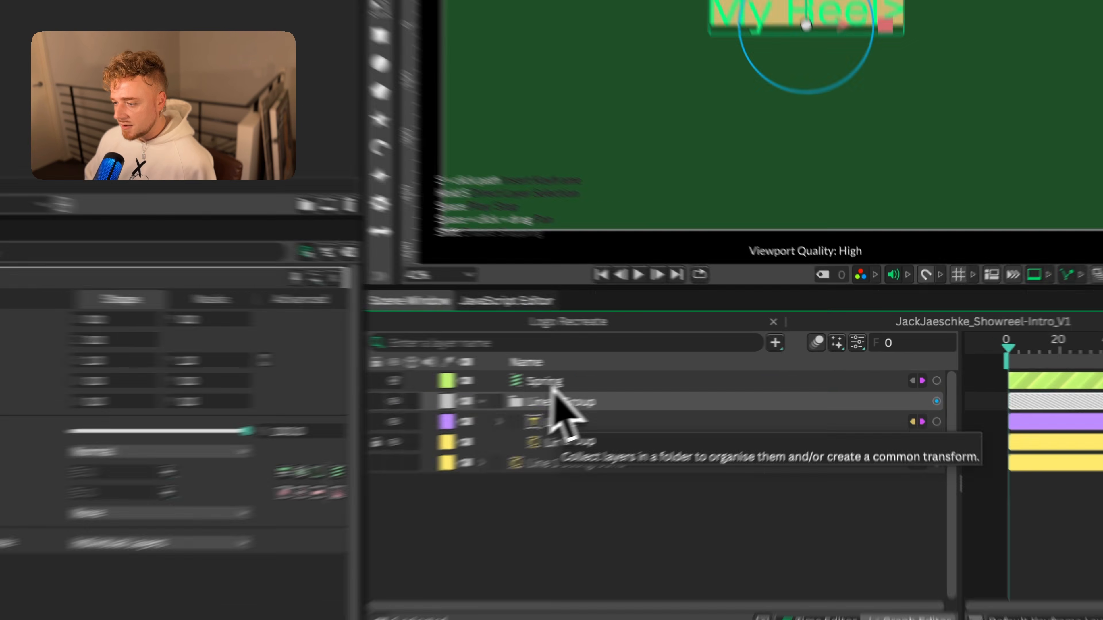
key("super+shift+g")
left_click(376, 442)
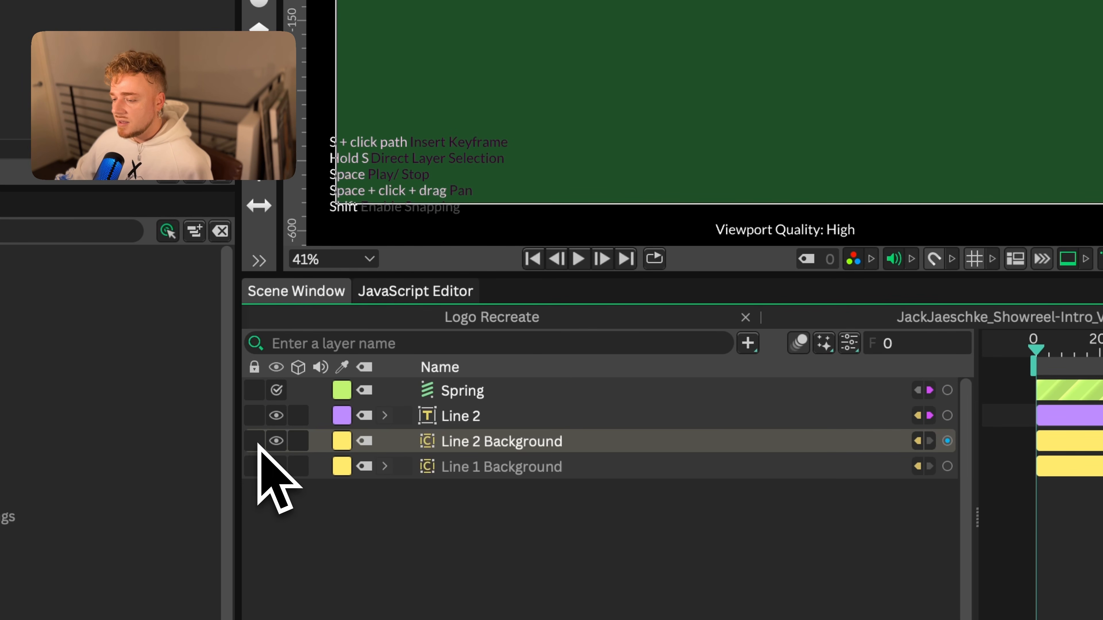
- Disconnect Line 2's Position, Rotation, Scale and Skew from Line 2 Background, keeping the Background Shape connection
left_click(456, 445)
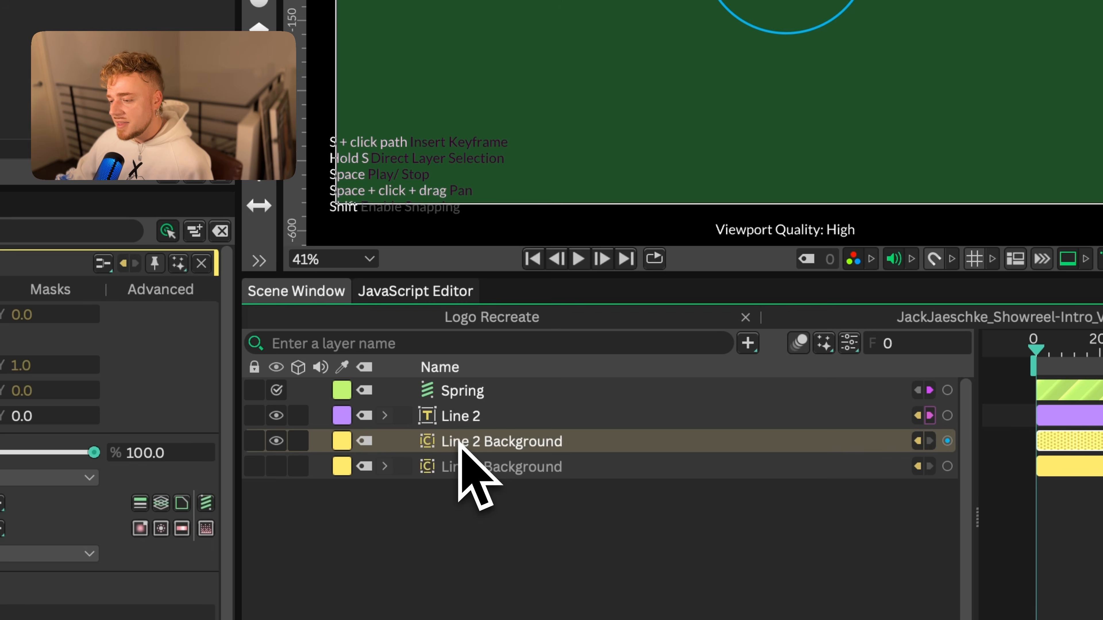
left_click(917, 441)
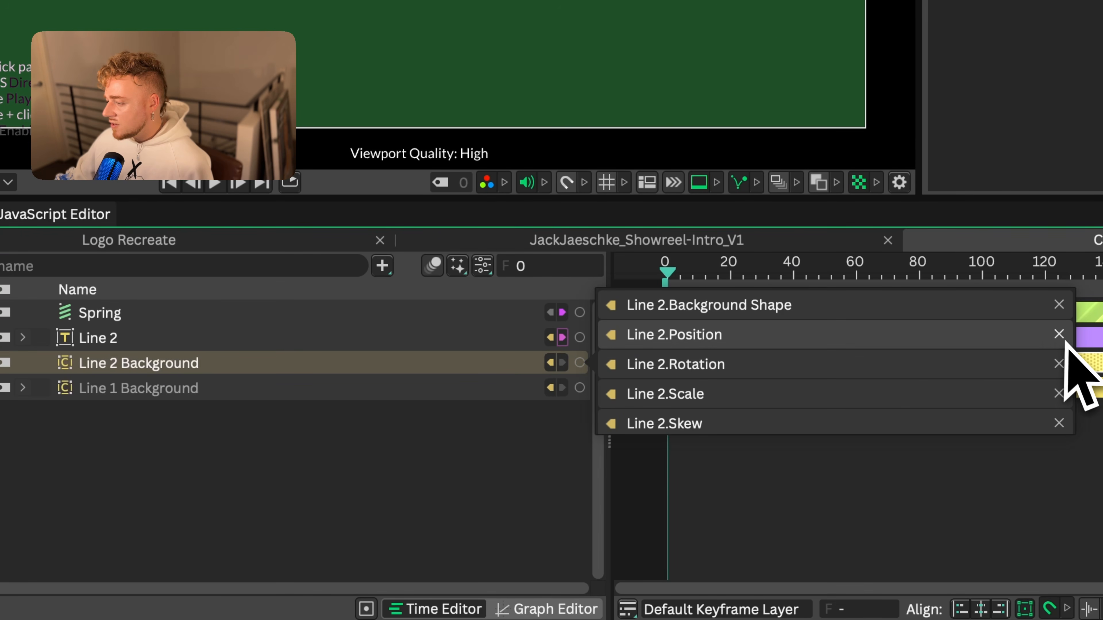
left_click(1065, 335)
left_click(1058, 334)
left_click(1059, 334)
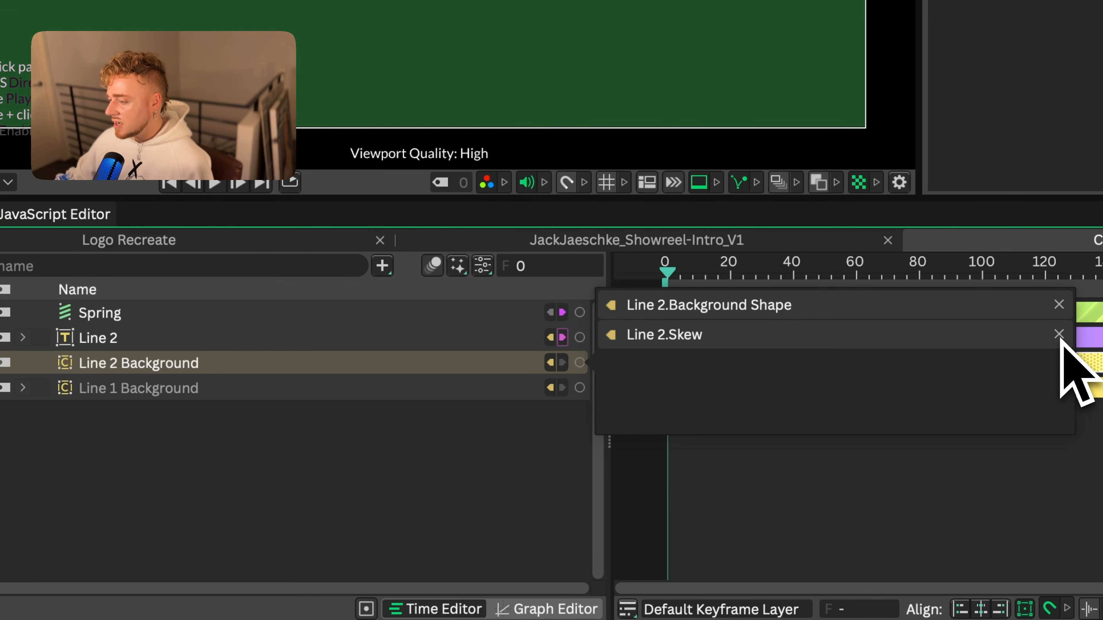
left_click(1058, 335)
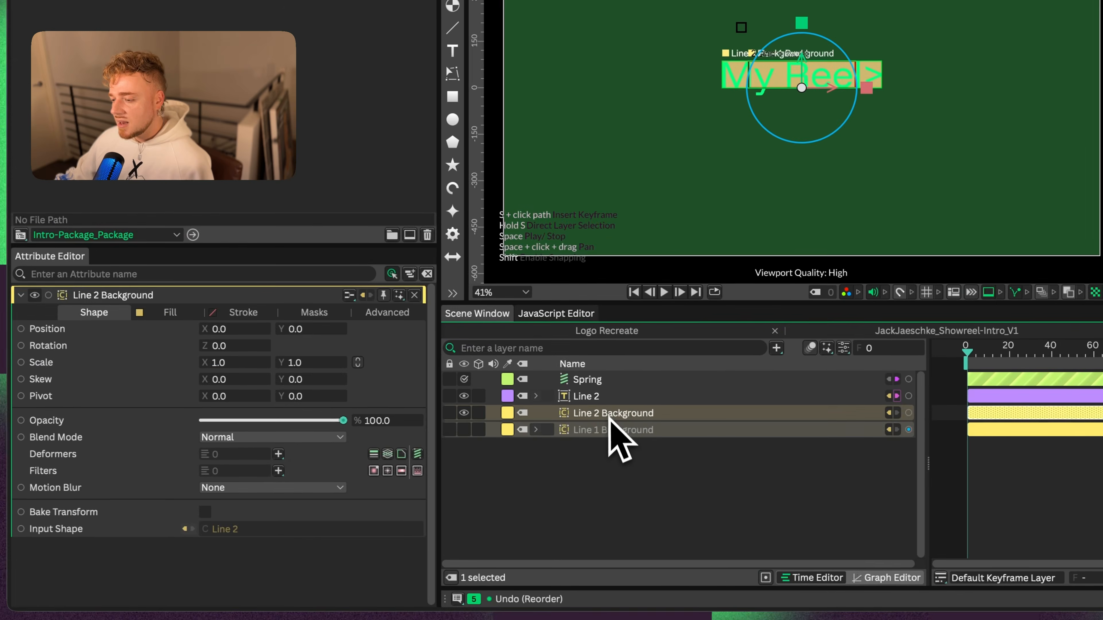
- Parent the Line 2 text layer to Line 2 Background
left_click(595, 396)
left_click_drag(595, 395, 599, 421)
left_click(613, 399)
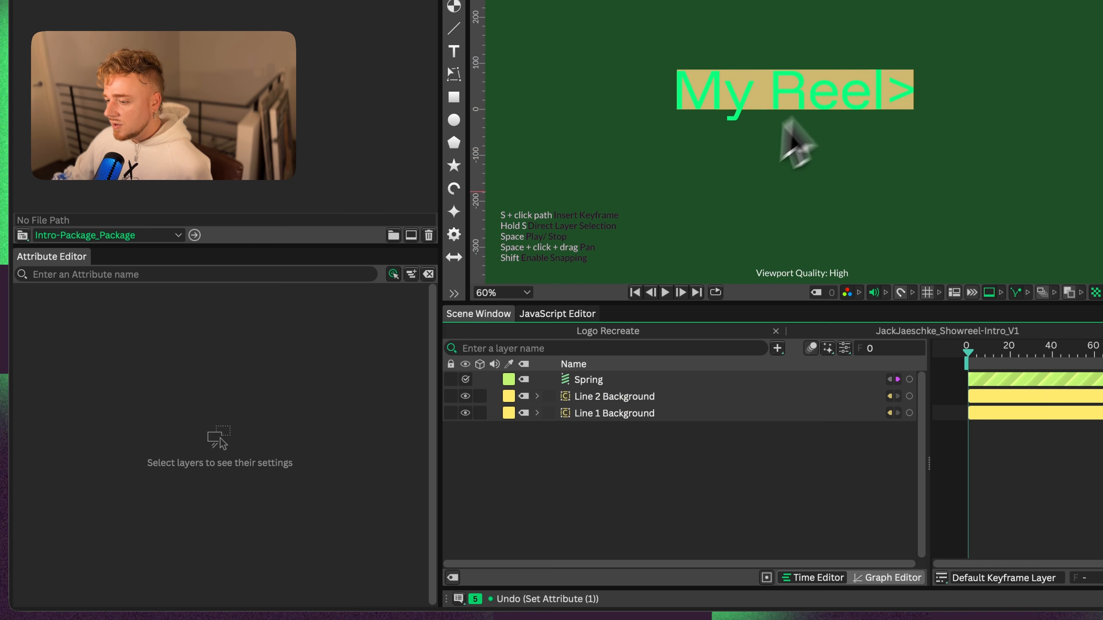
- Hide Line 2 Background and select Line 1 Background so that only the first line shows
left_click(595, 413)
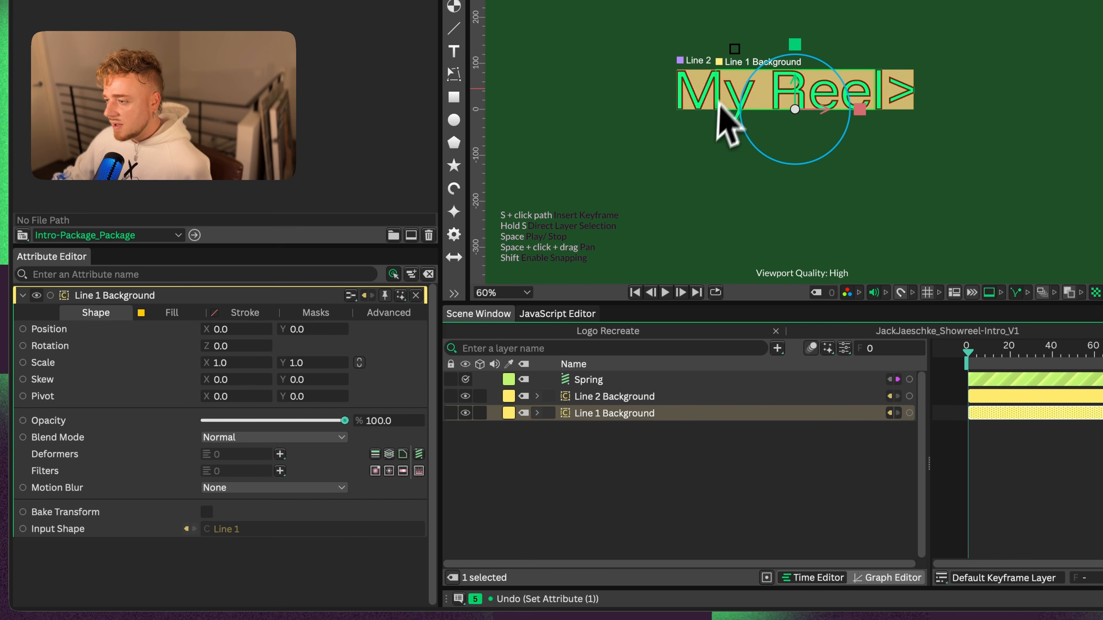
left_click_drag(729, 119, 849, 116)
left_click_drag(702, 167, 690, 100)
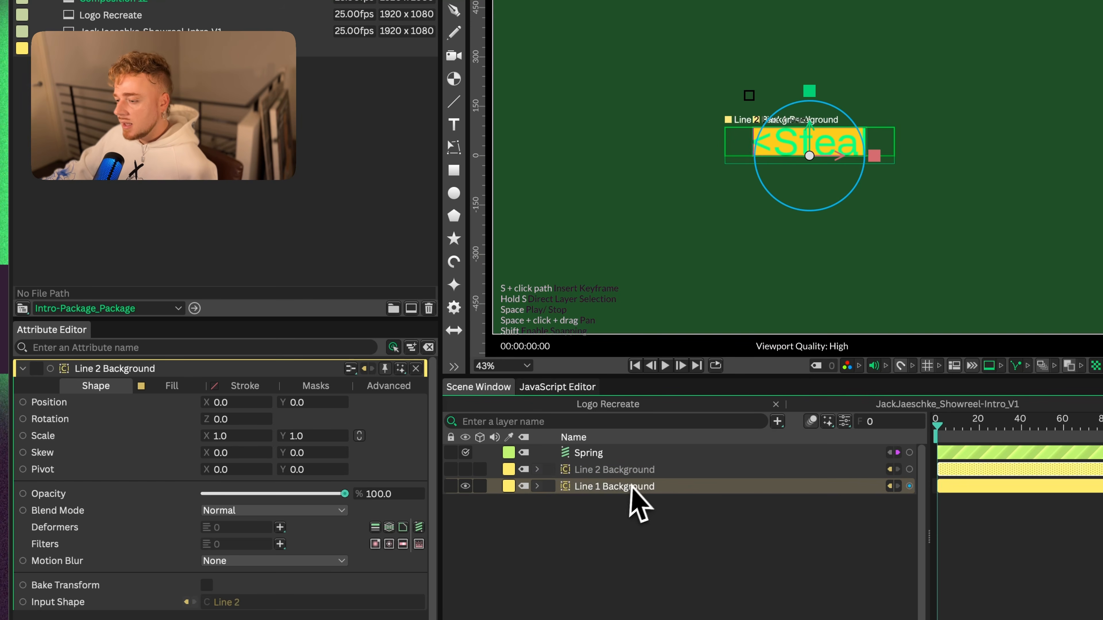
left_click(630, 487)
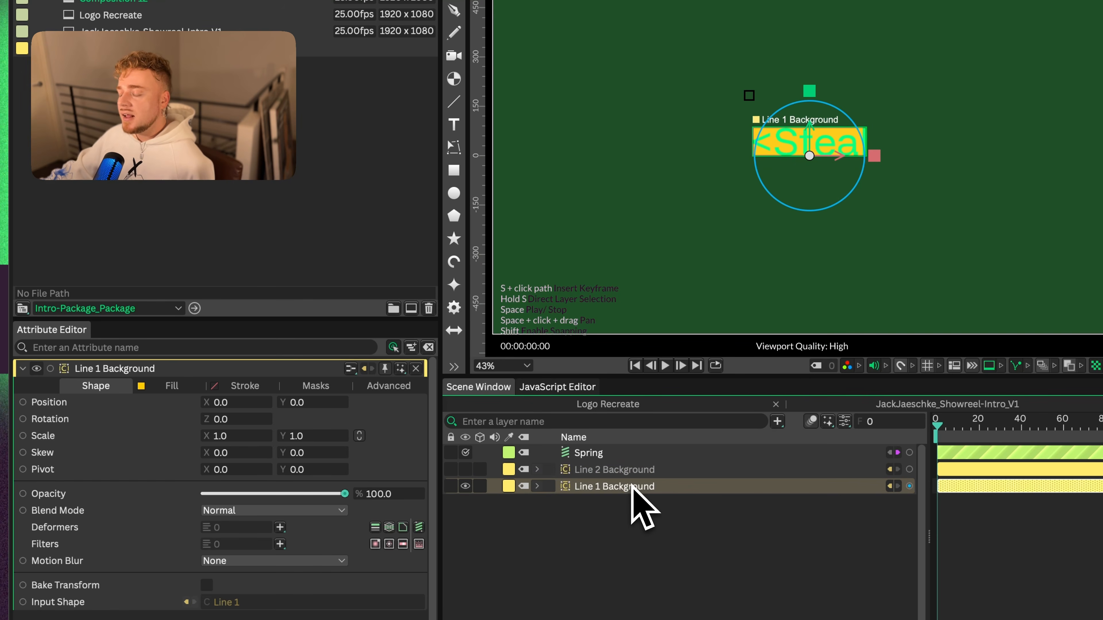
left_click(539, 486)
left_click(540, 487)
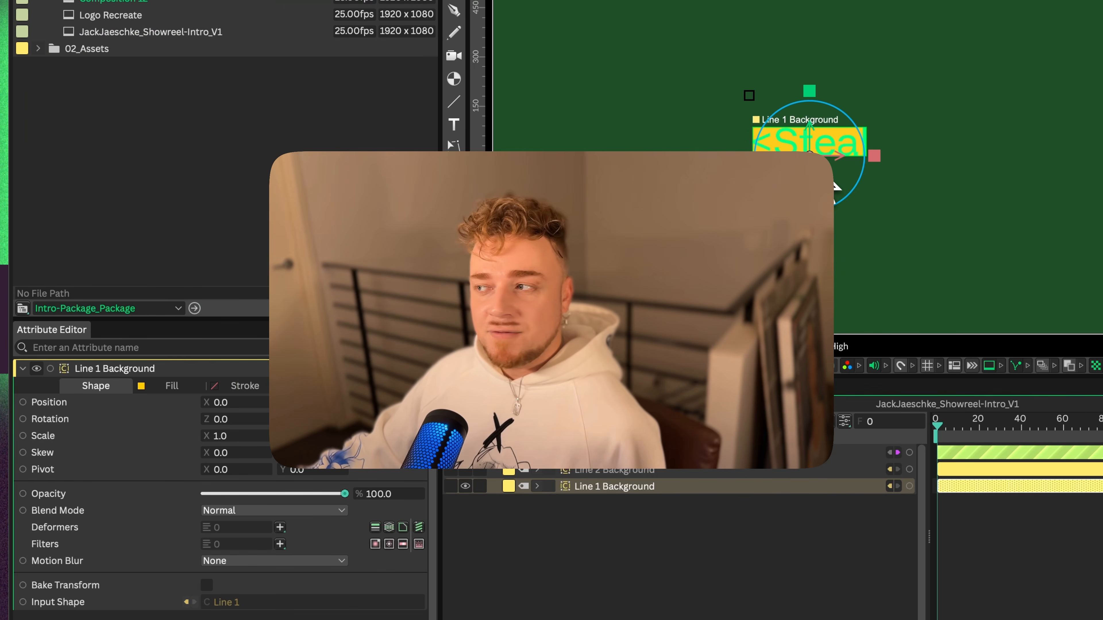
scroll(788, 149, "down", 3)
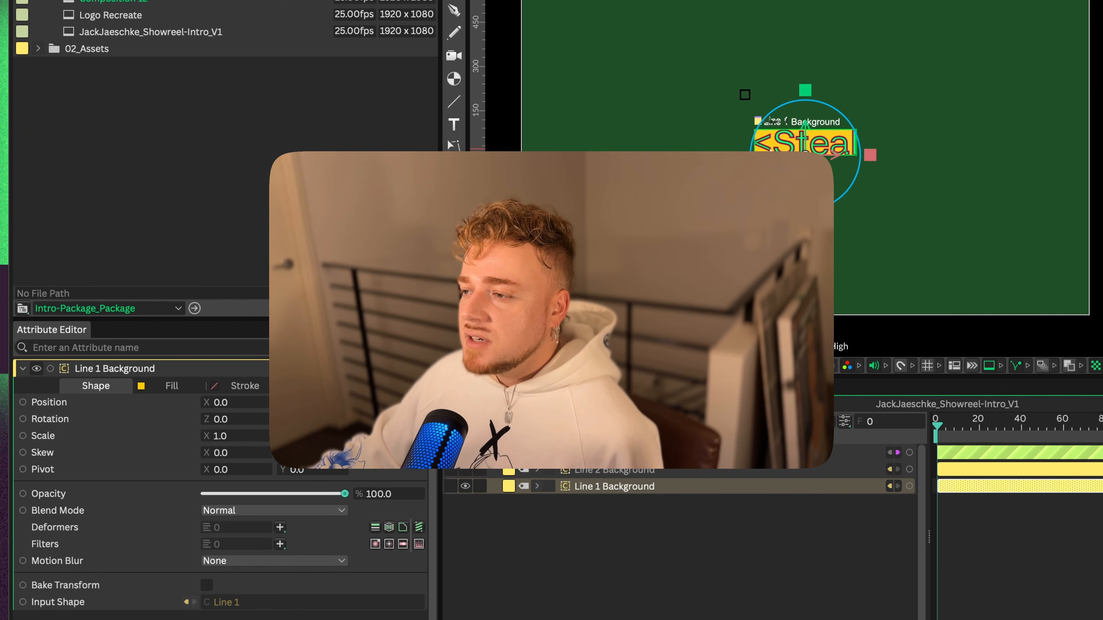
scroll(774, 150, "up", 4)
scroll(777, 150, "down", 1)
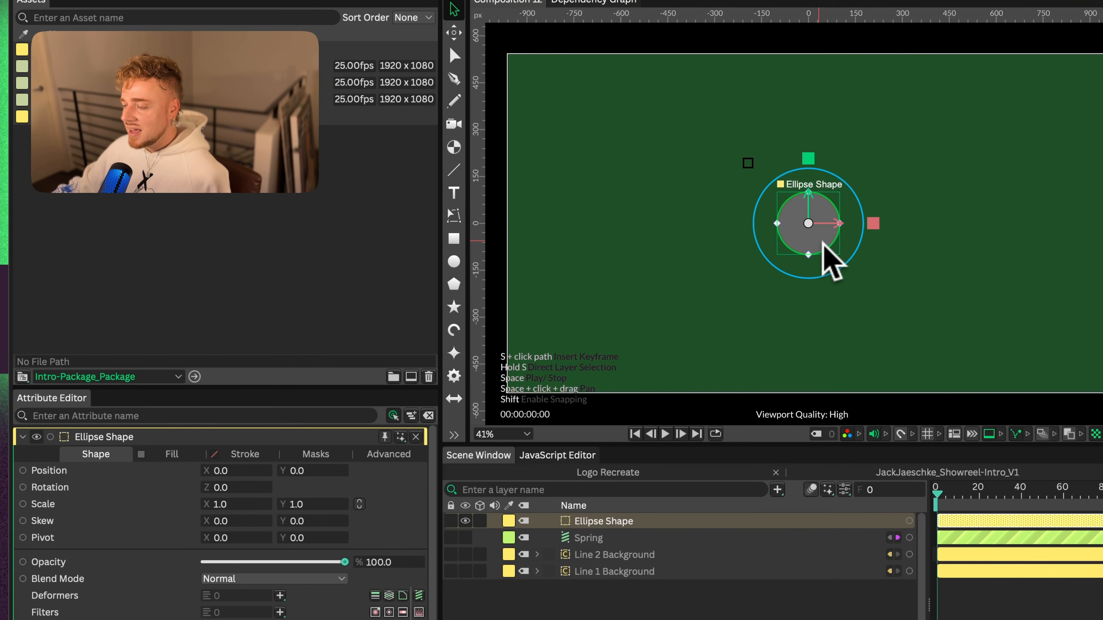
- Move the ellipse to about X -568, Y 256 and apply an Align deformer with X set to -1
left_click_drag(823, 243, 646, 164)
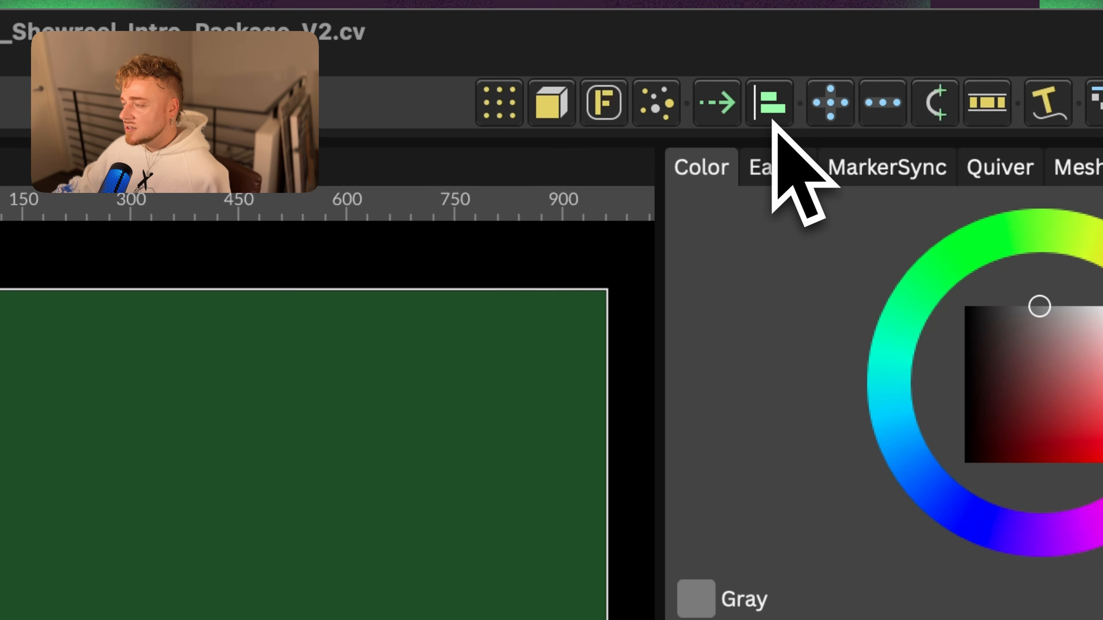
left_click(770, 104)
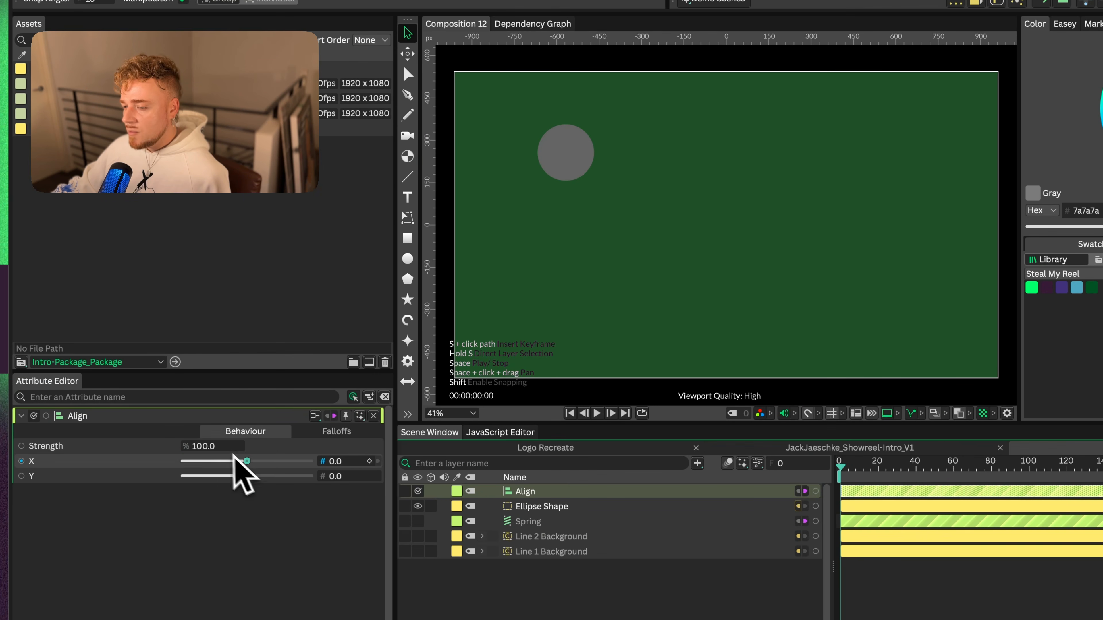
left_click_drag(247, 461, 184, 461)
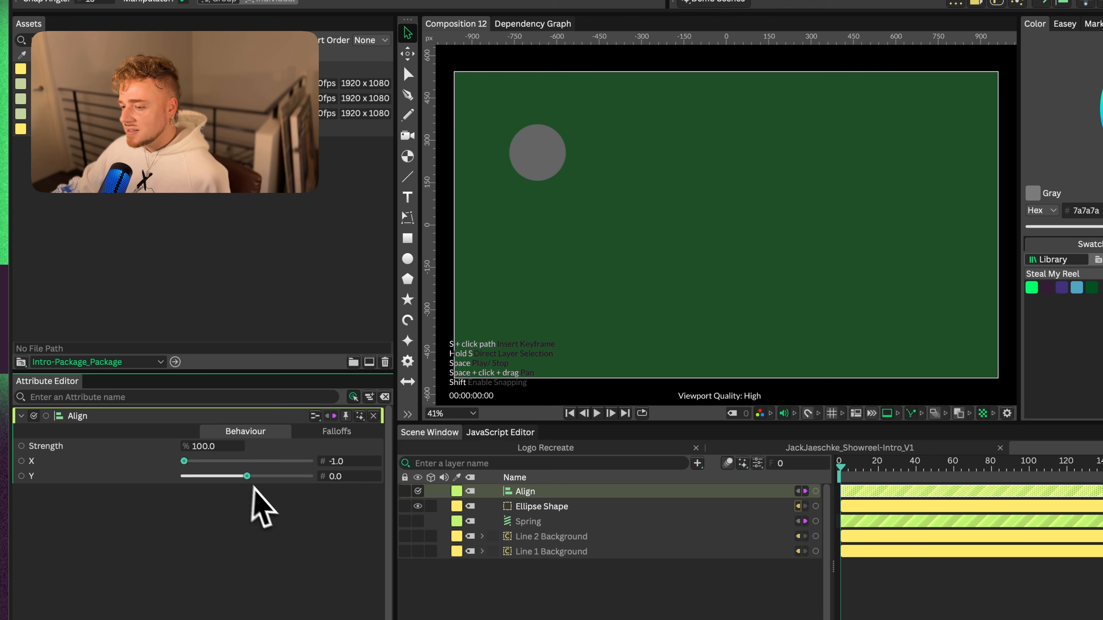
- Set the ellipse's Align deformer to X 1 and Y -1
left_click(520, 509)
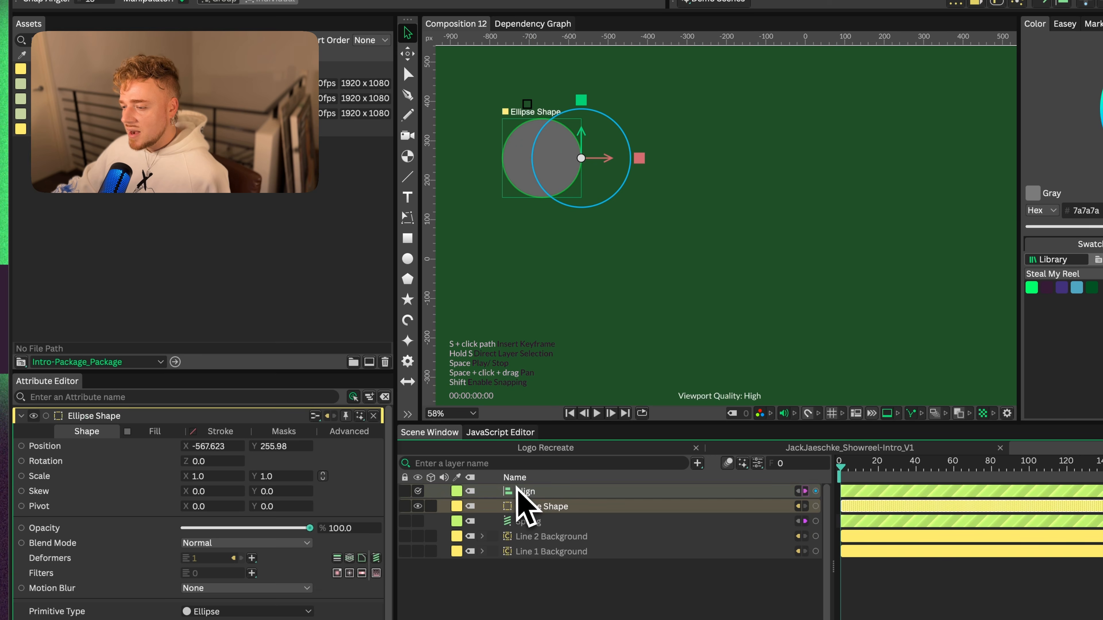
left_click(517, 489)
left_click_drag(184, 461, 218, 477)
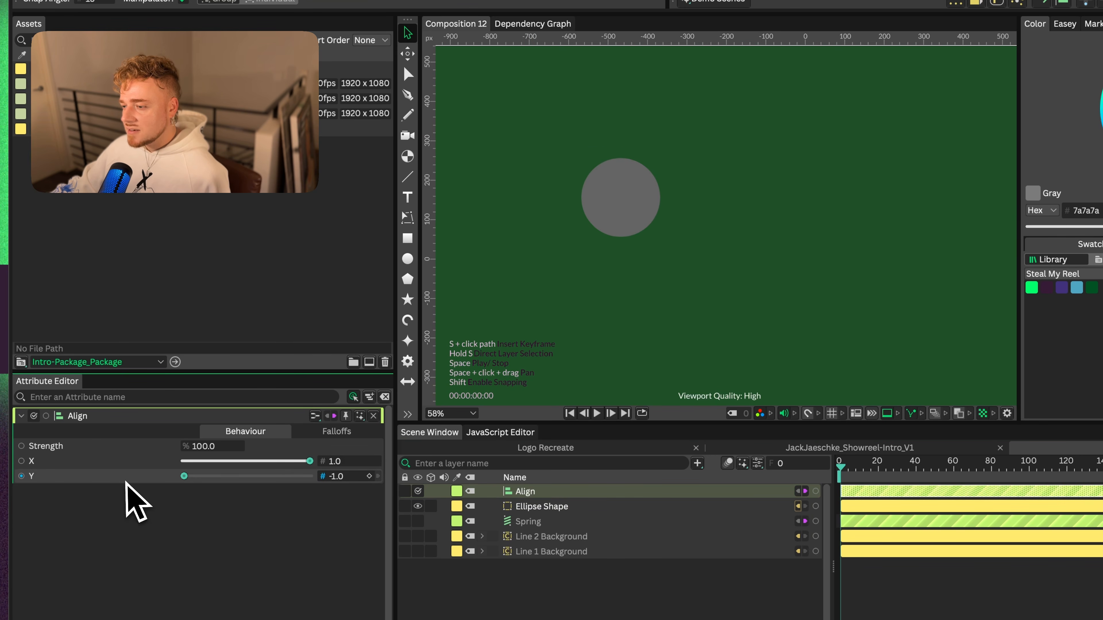
- Stretch the ellipse horizontally to about twice its height to test how the Align deformer anchors it to the pivot
left_click(514, 508)
scroll(580, 166, "up", 5)
left_click_drag(578, 232, 646, 244)
key("super+z")
scroll(647, 244, "down", 3)
left_click_drag(711, 236, 825, 256)
left_click(539, 492)
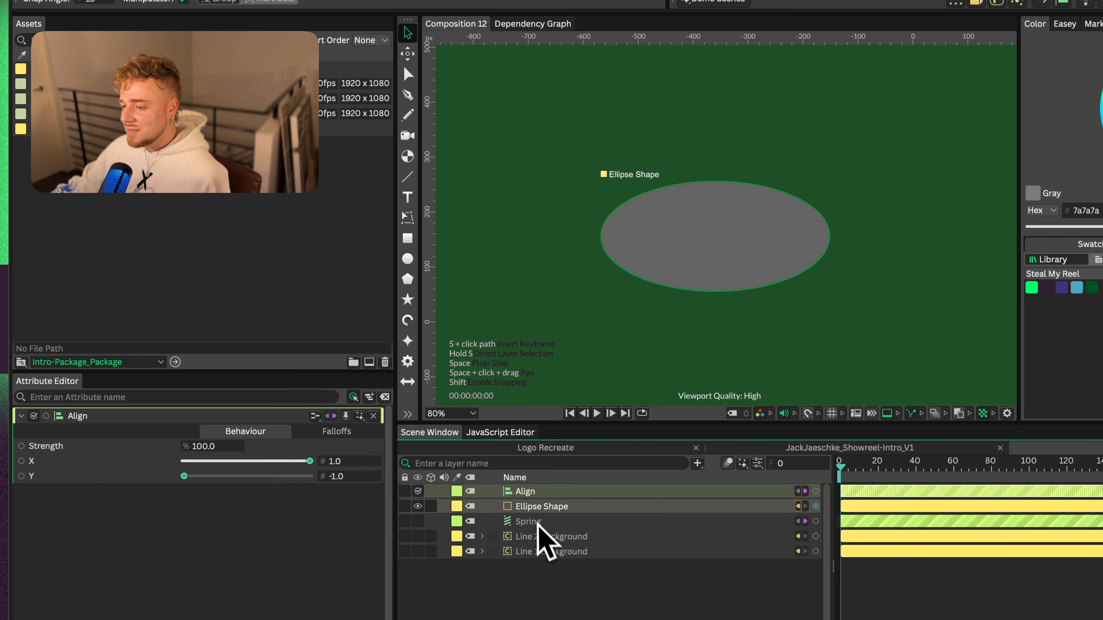
left_click(541, 507)
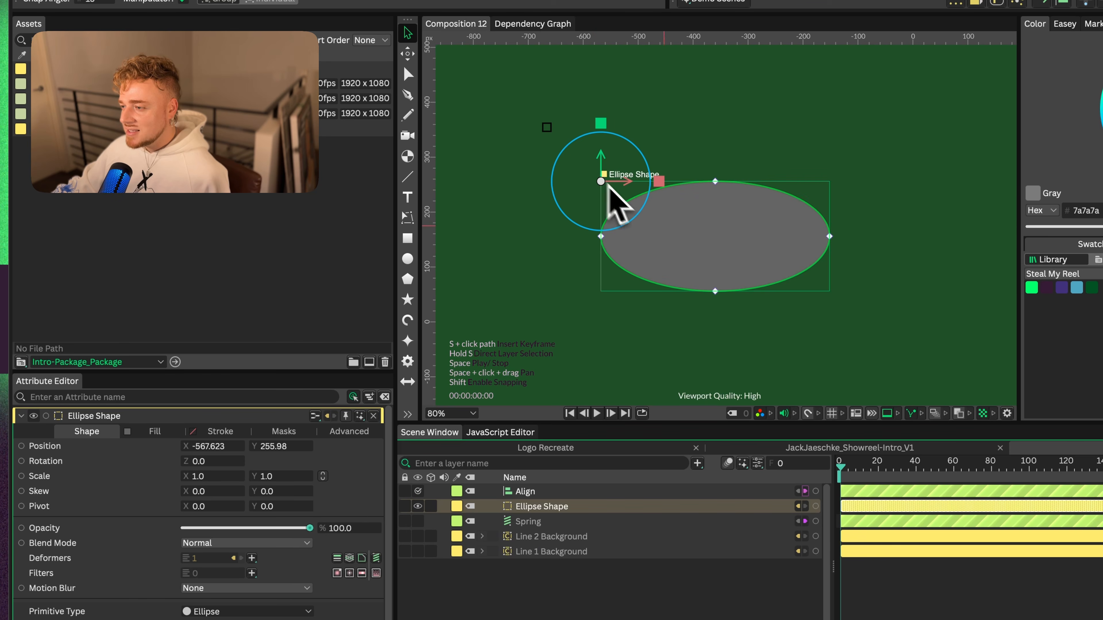
scroll(683, 248, "down", 2)
left_click(538, 493)
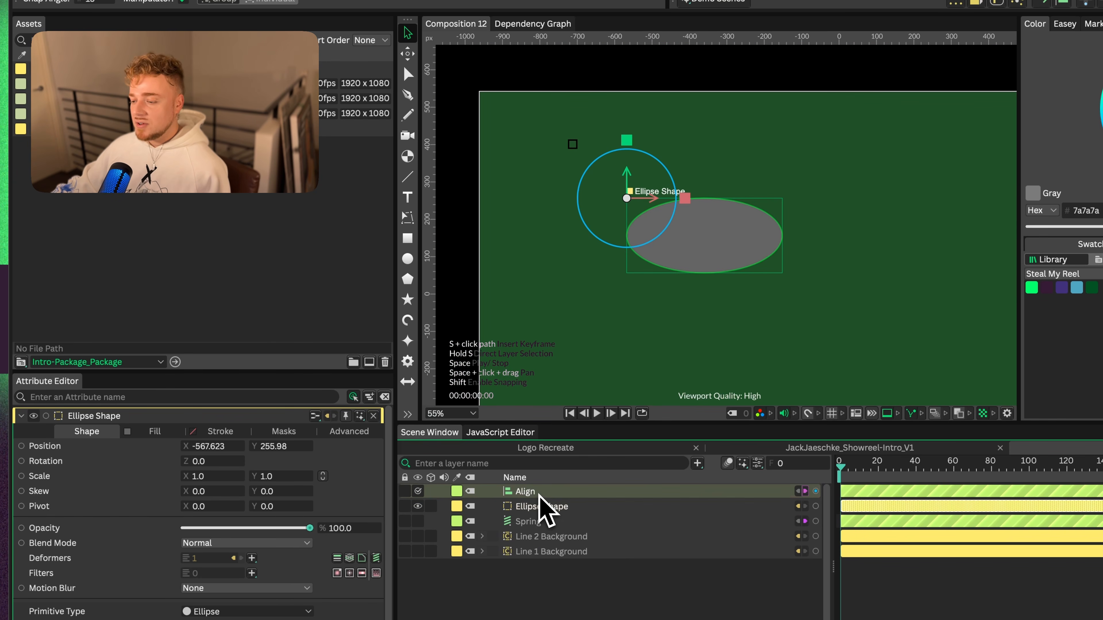
- Delete the test ellipse with its Align deformer and make Line 1 Background visible again
left_click(533, 507)
key("Delete")
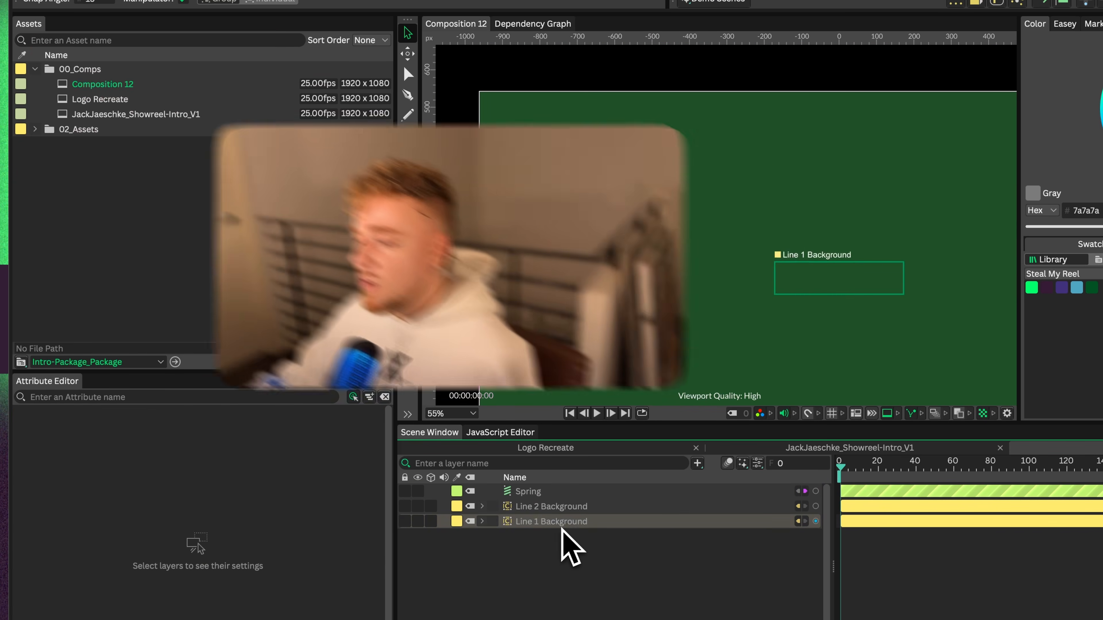
left_click(531, 522)
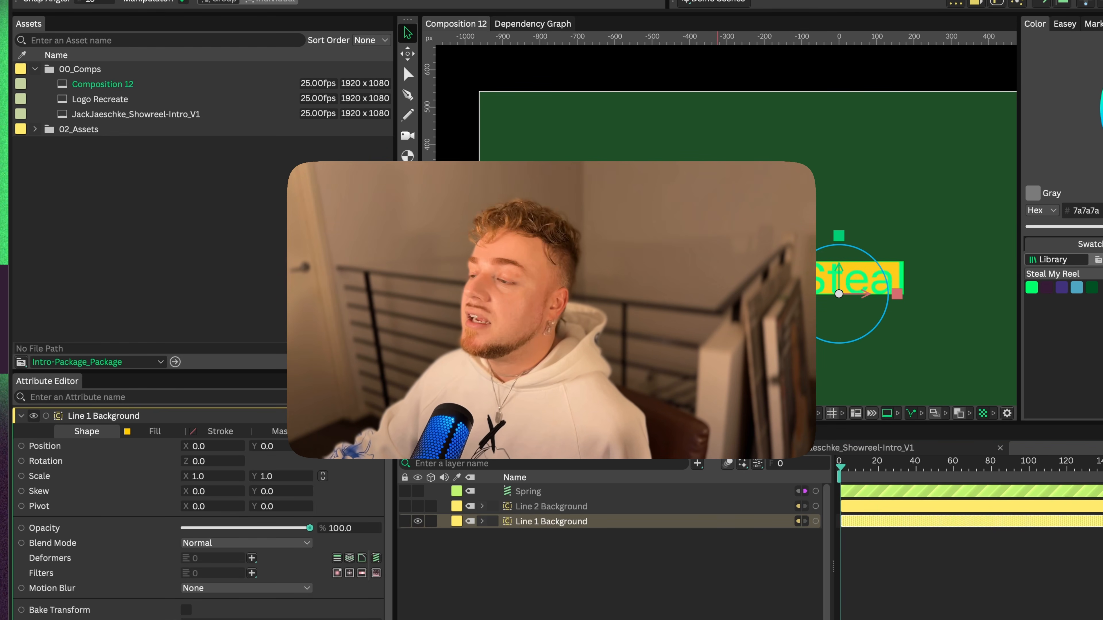
left_click(725, 339)
scroll(725, 321, "down", 3)
left_click_drag(727, 304, 695, 299)
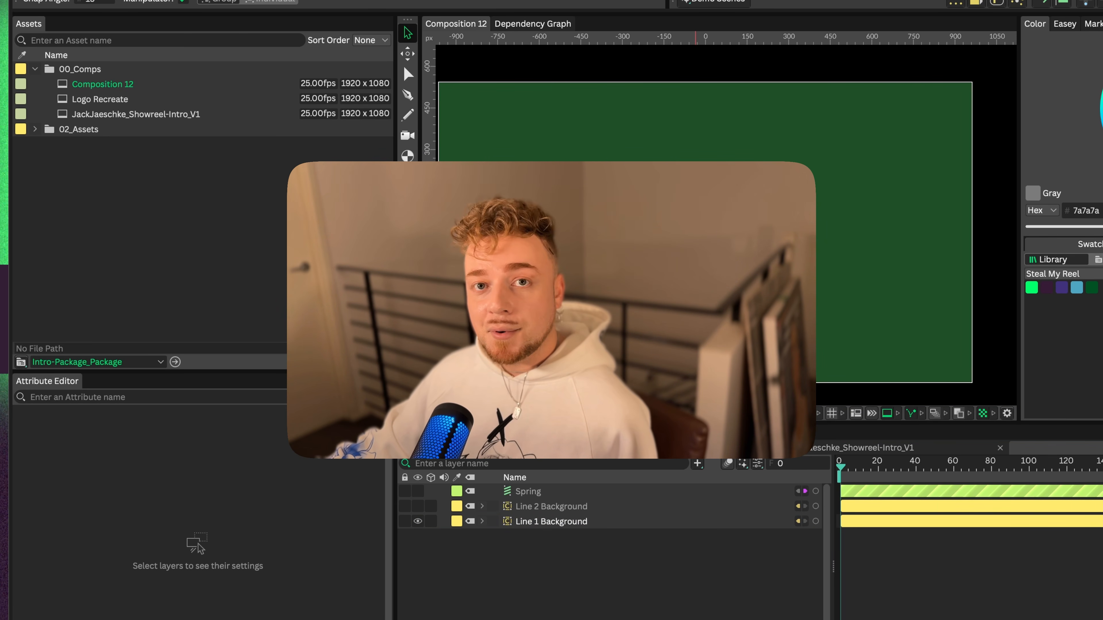
- Examine the layers nested under Line 1 Background, including the Line 1 text and its string manipulators
left_click(562, 522)
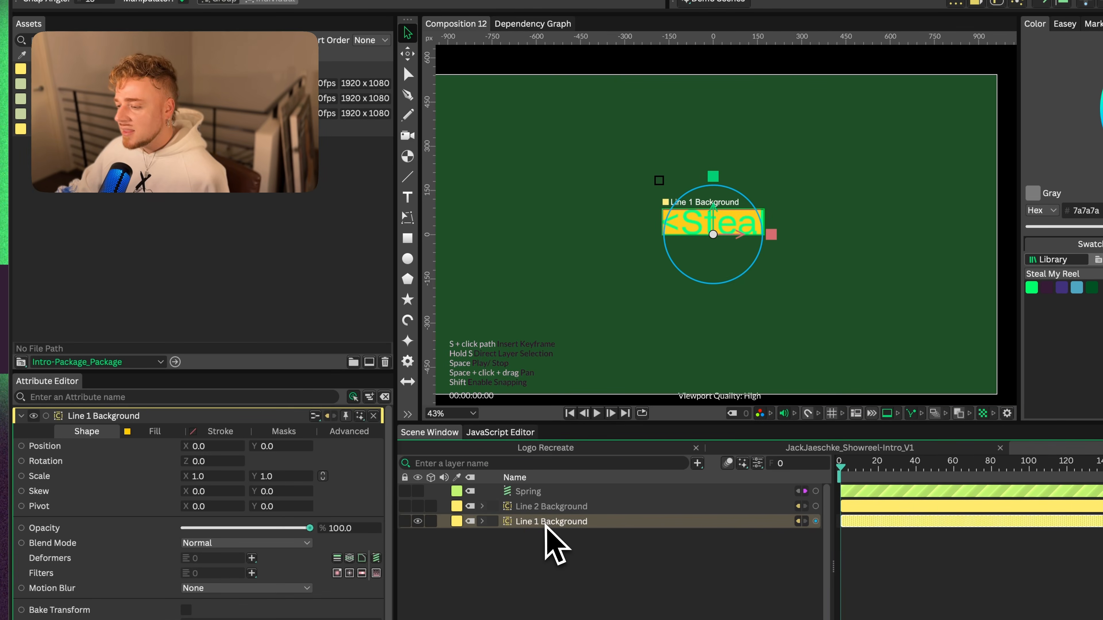
left_click(482, 521)
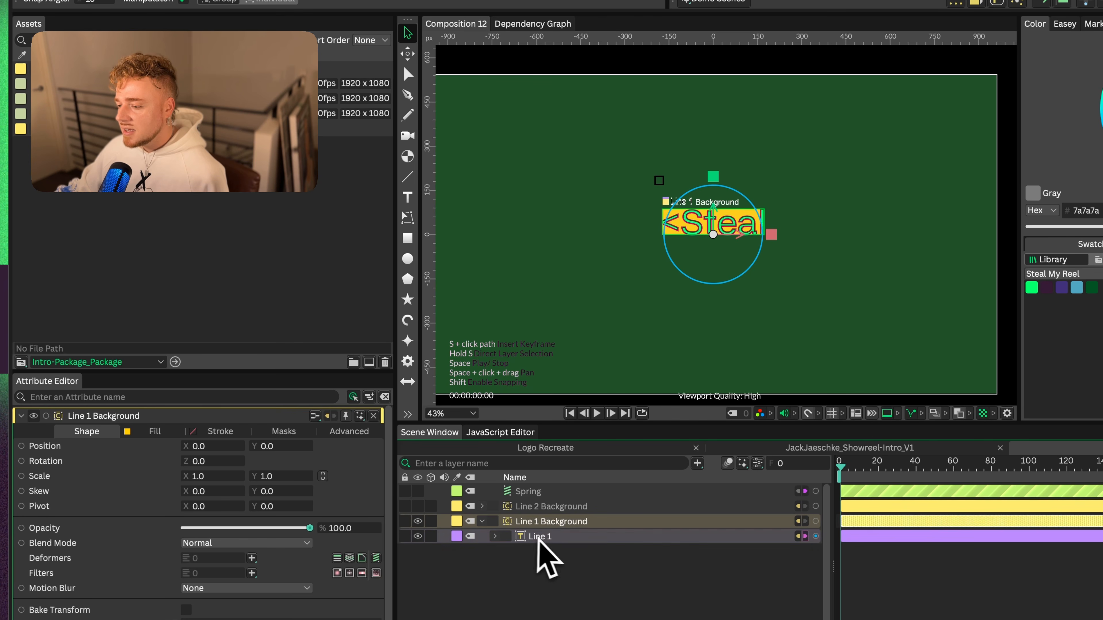
left_click(495, 537)
left_click(508, 551)
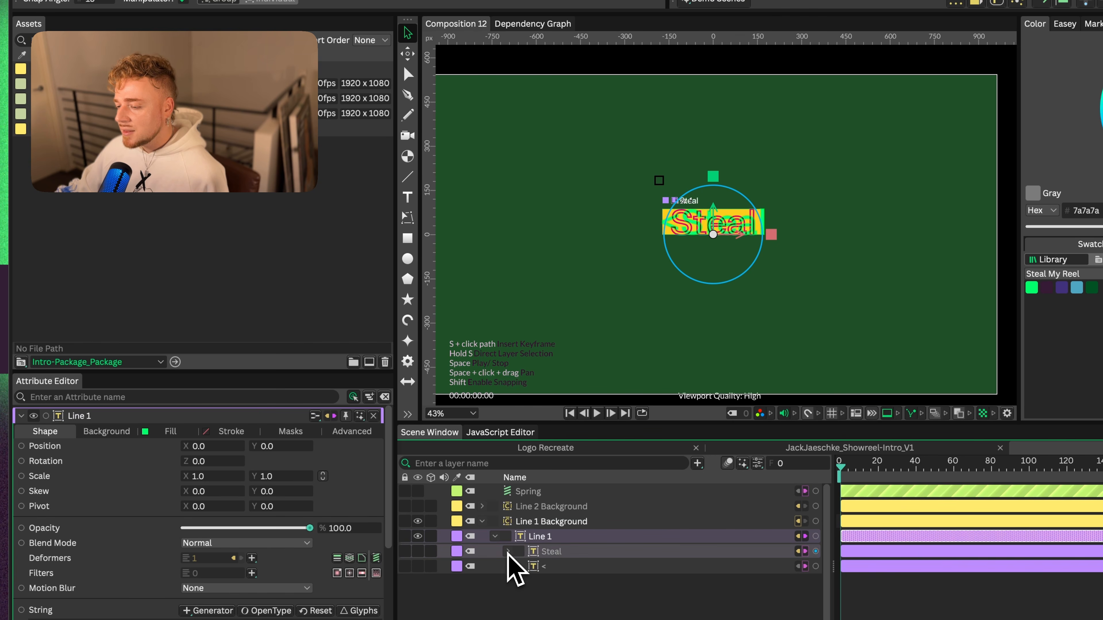
left_click(551, 566)
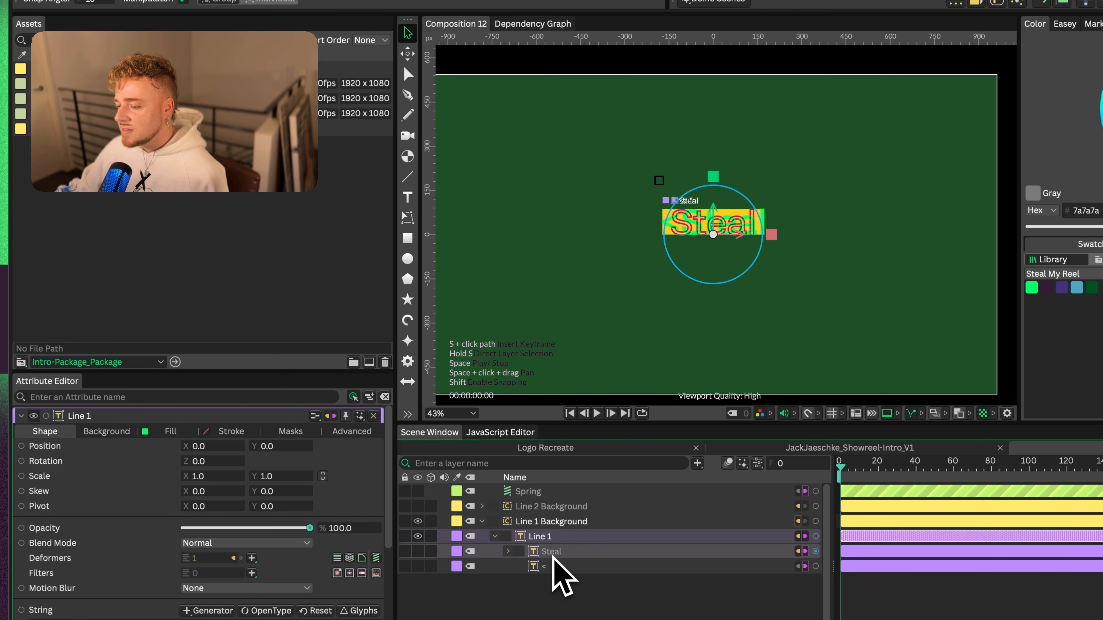
left_click(495, 537)
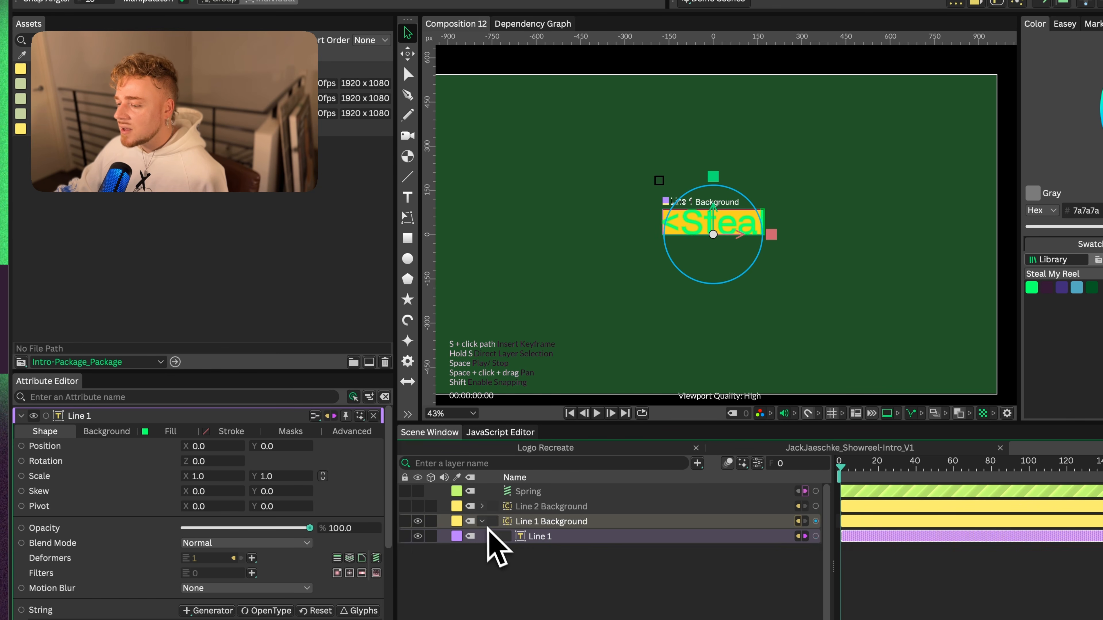
left_click(482, 521)
- Apply an Align deformer to Line 1 Background with X set to 1 and Y set to -1
left_click(543, 523)
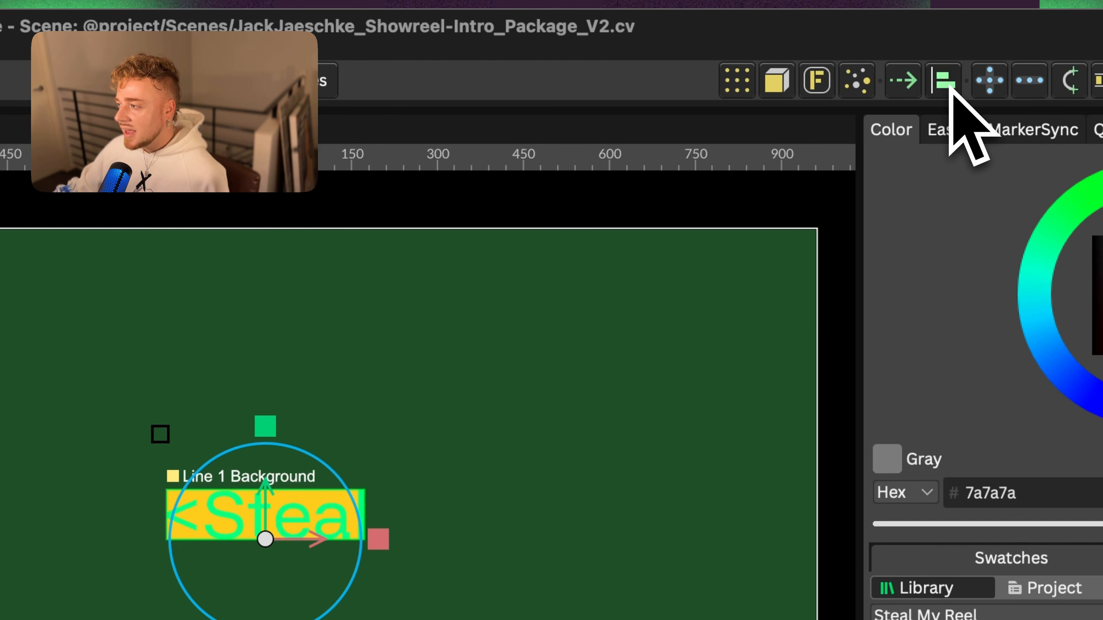
left_click(950, 87)
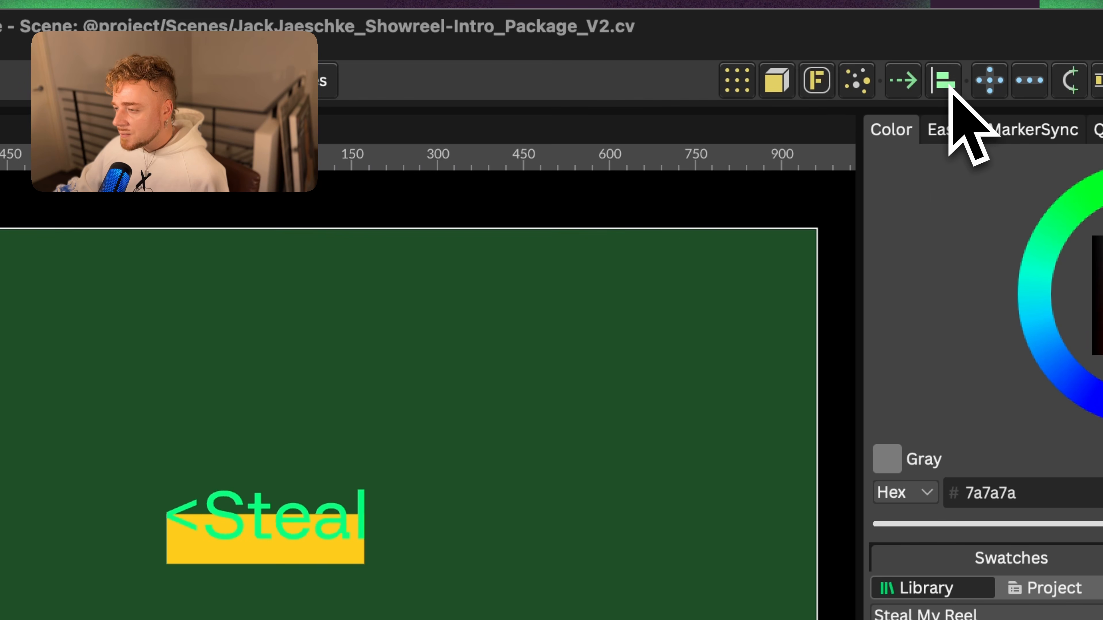
left_click_drag(167, 532, 382, 509)
left_click_drag(223, 519, 25, 537)
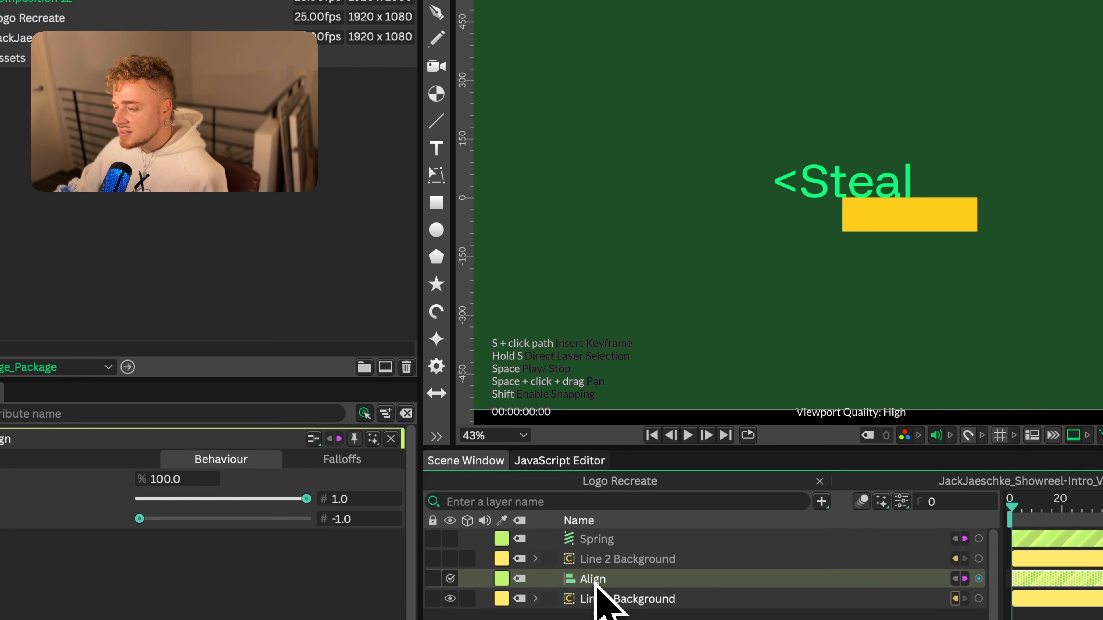
- Compare the pivot and placement of Line 1 Background with those of its Line 1 text child
left_click(591, 601)
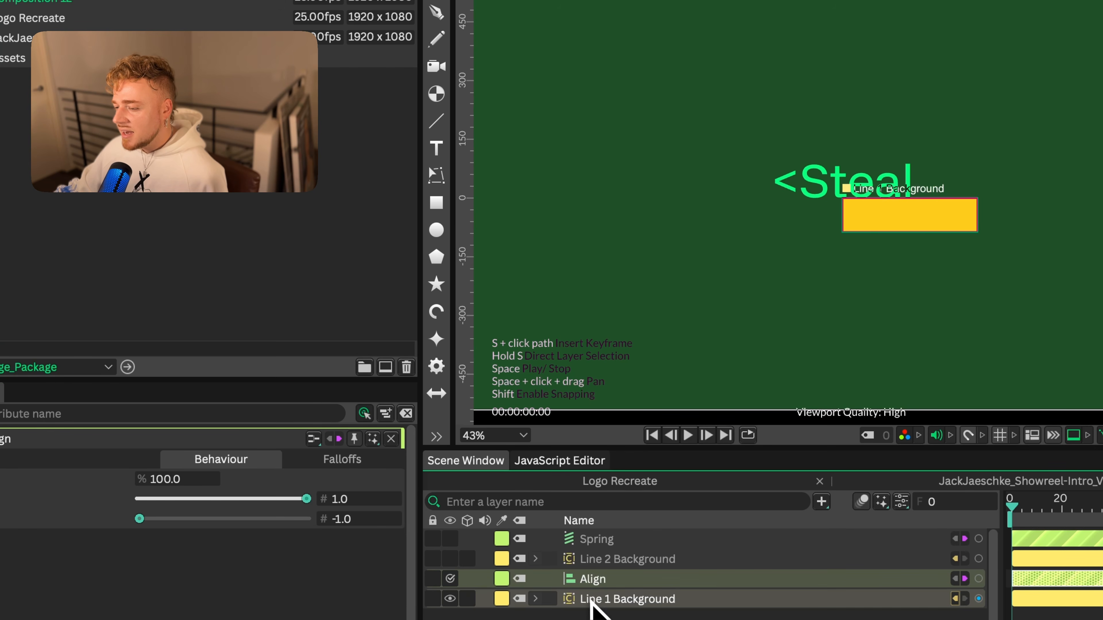
left_click(888, 219)
scroll(857, 211, "up", 5)
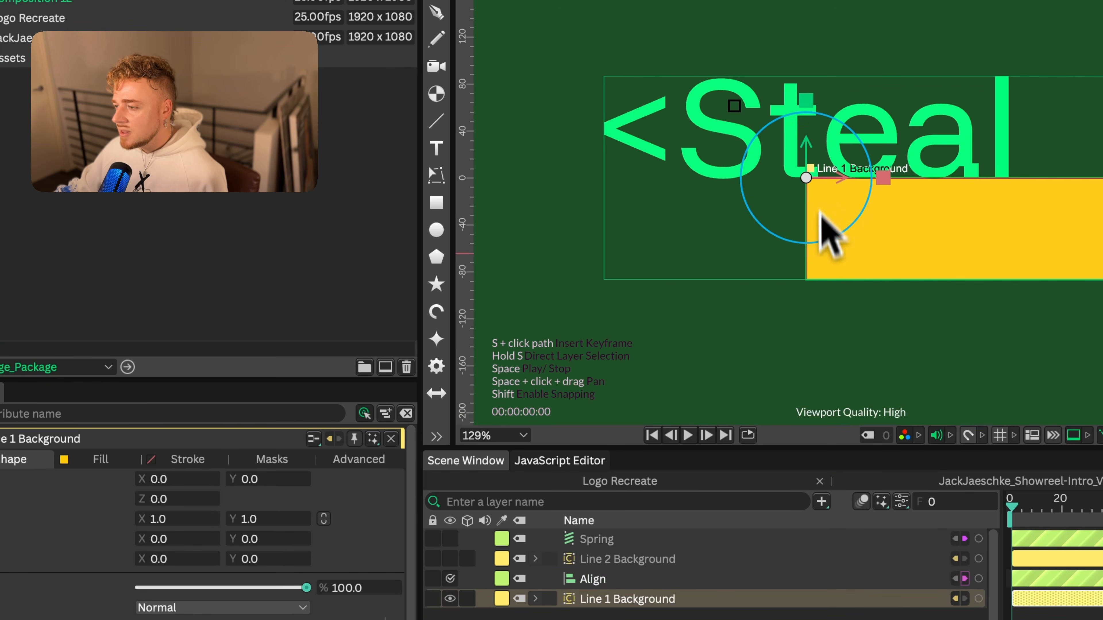
scroll(1101, 187, "down", 2)
left_click(850, 131)
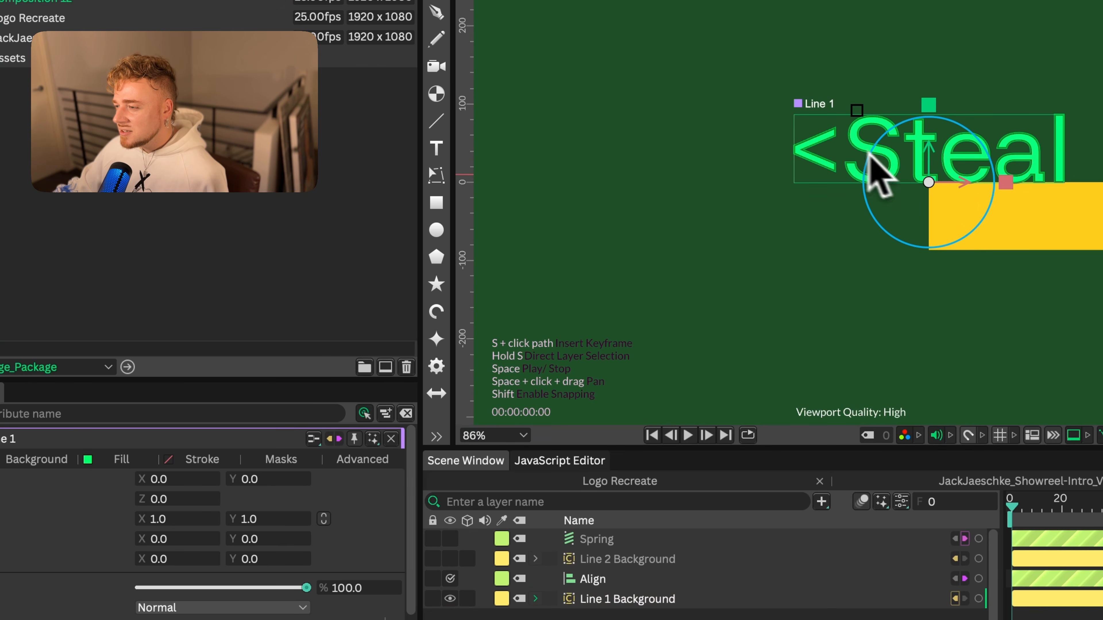
scroll(1100, 191, "down", 1)
scroll(847, 361, "down", 1)
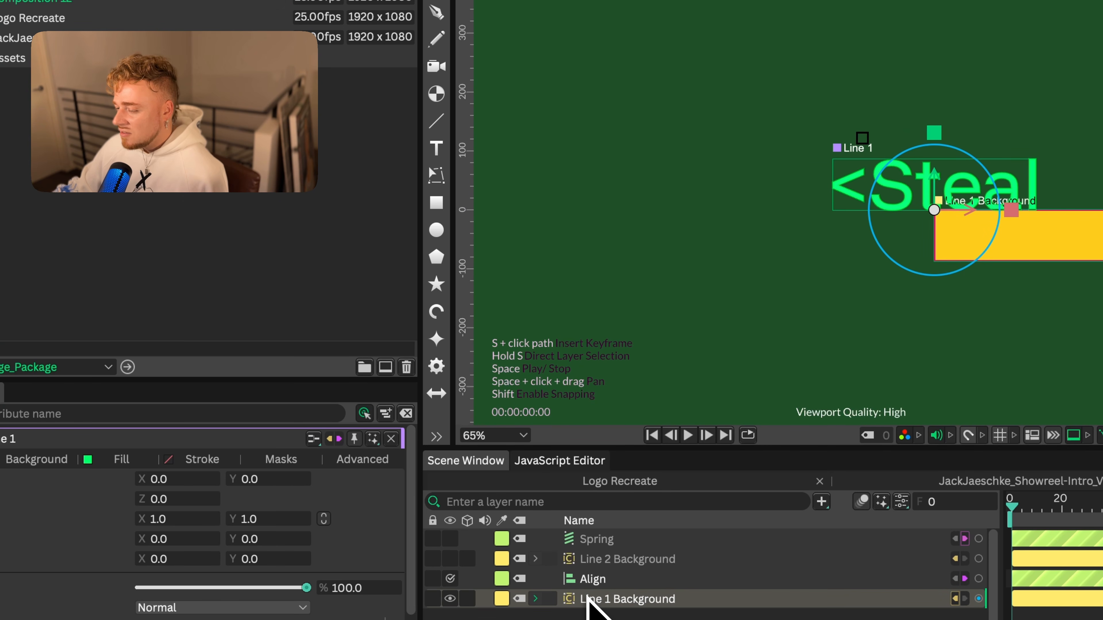
scroll(955, 282, "down", 3)
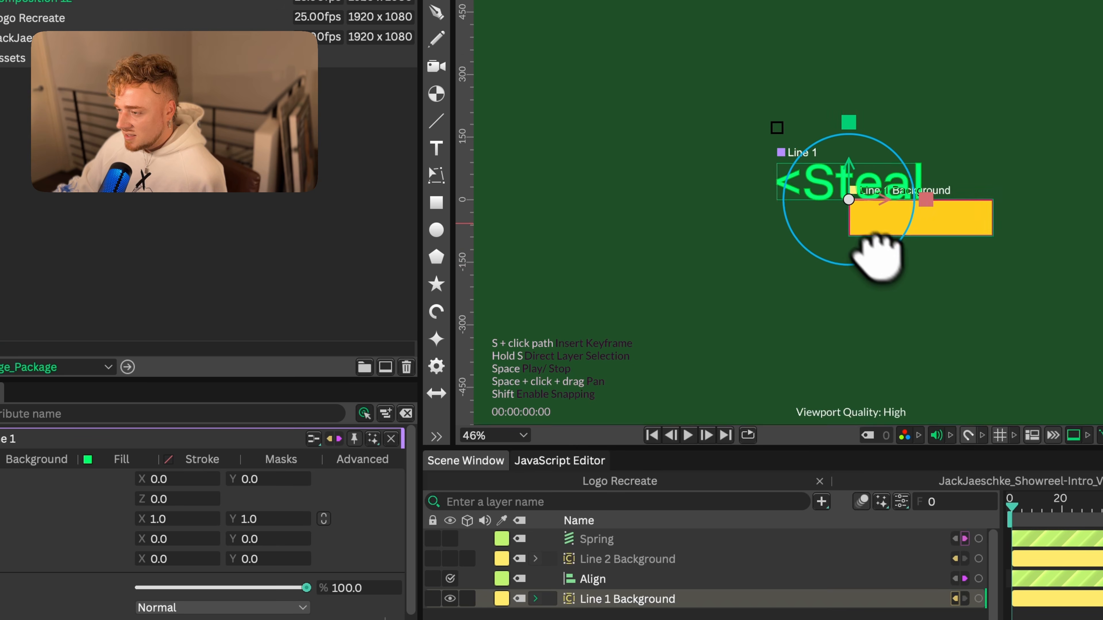
scroll(868, 239, "down", 1)
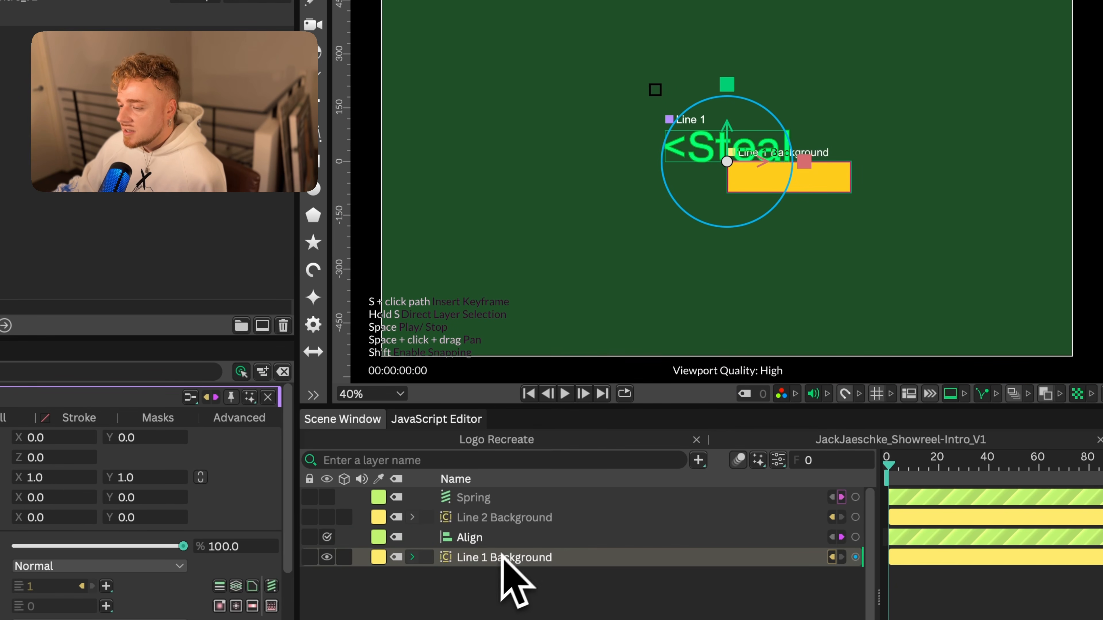
- Expand Line 1 Background and inspect how its Align deformer relates to the nested Line 1 layer
left_click(412, 558)
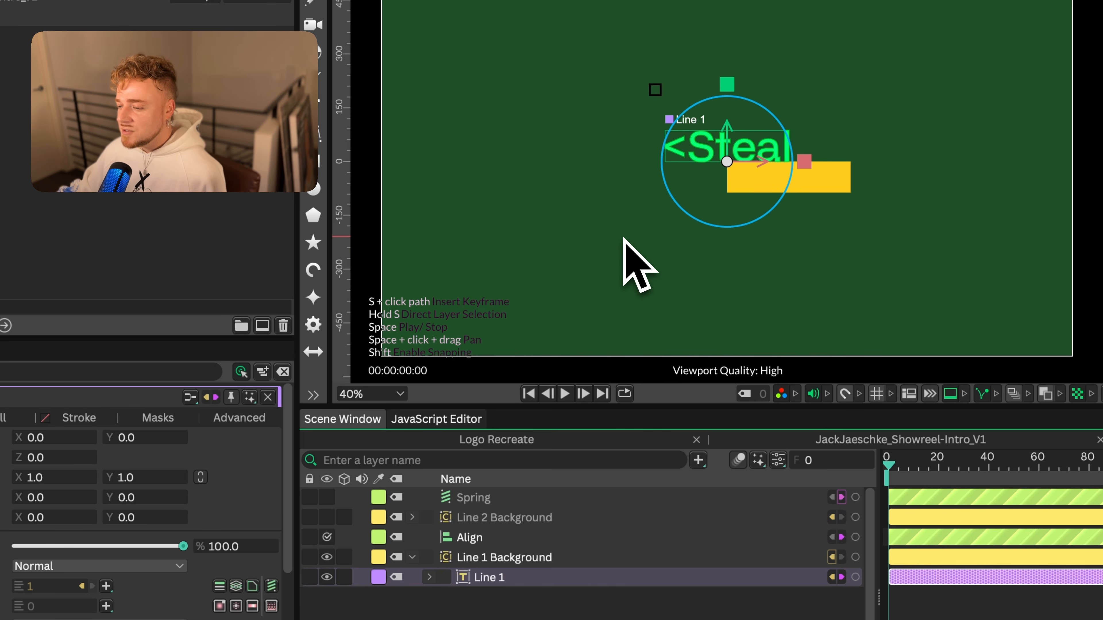
left_click(475, 538)
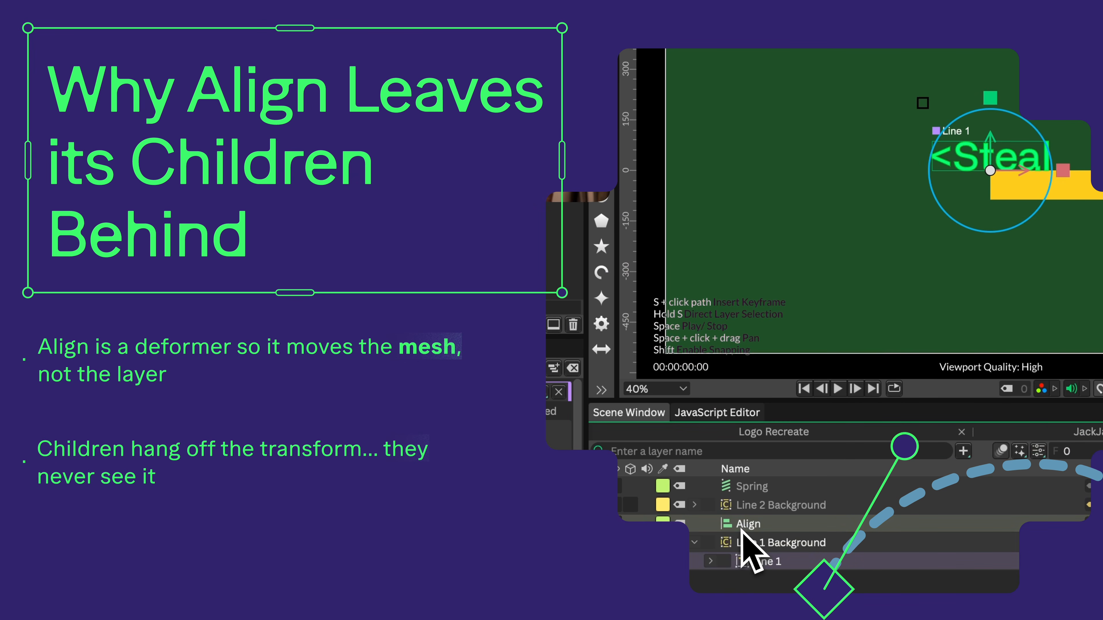
left_click(779, 543)
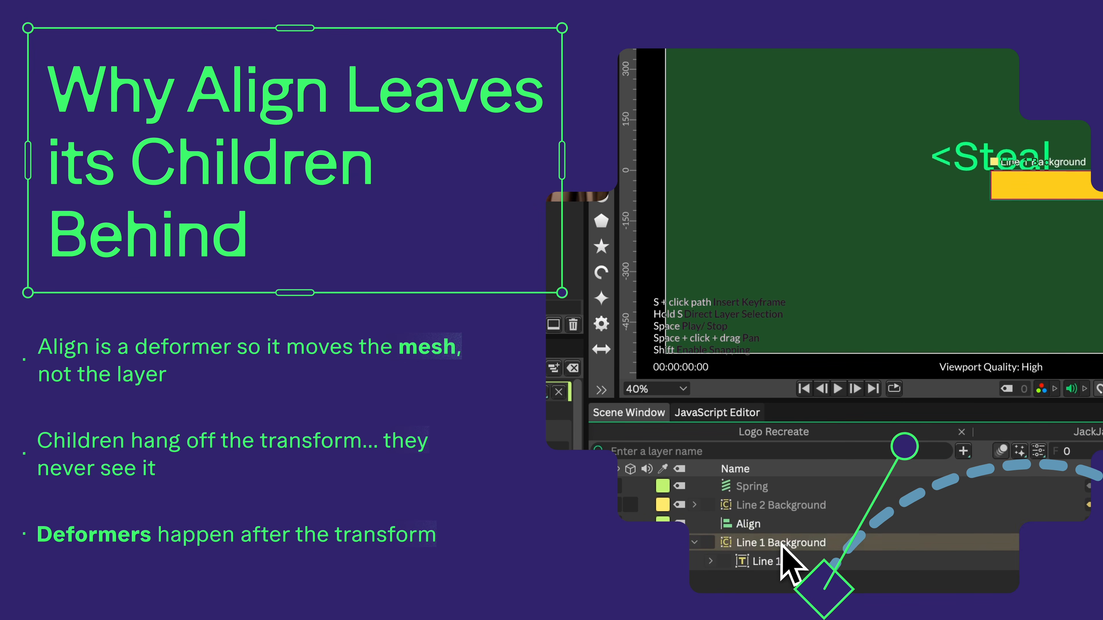
- Remove the Align deformer from Line 1 Background and select that background layer
scroll(1042, 244, "up", 3)
scroll(998, 209, "down", 4)
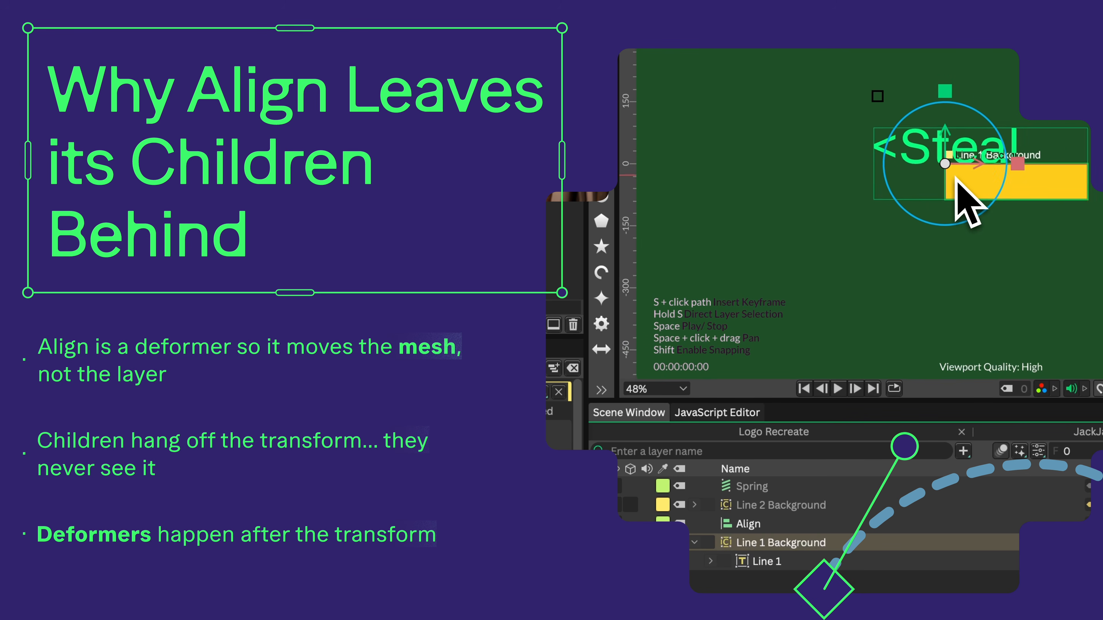
left_click(754, 524)
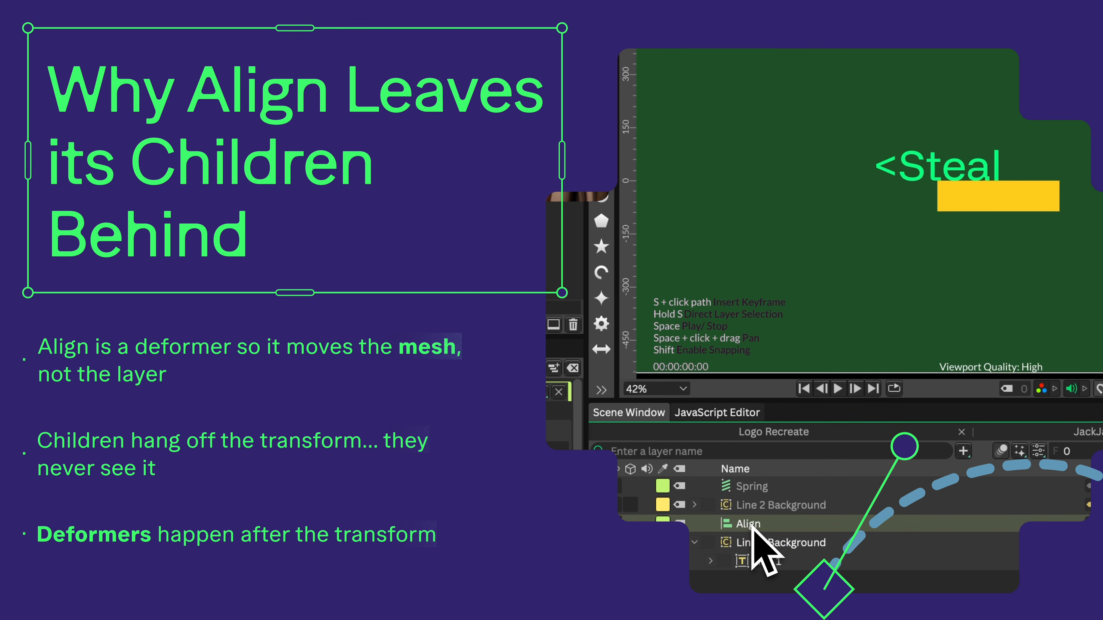
left_click(748, 538)
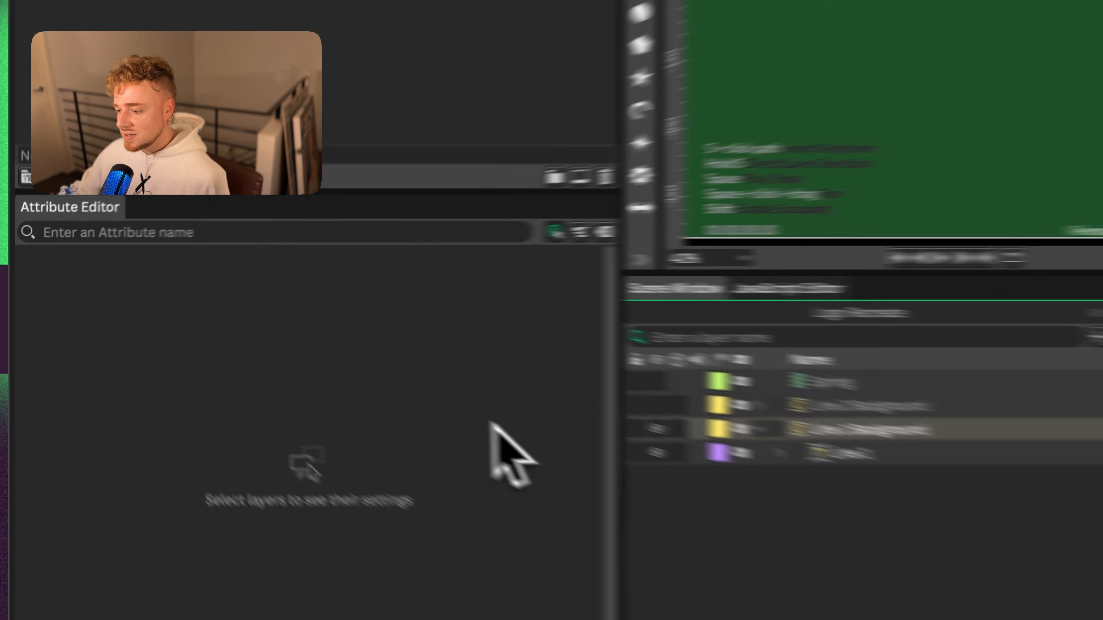
- Try to run the Sticky Align script on Line 1 Background while Line 1 is still nested under it
left_click(608, 394)
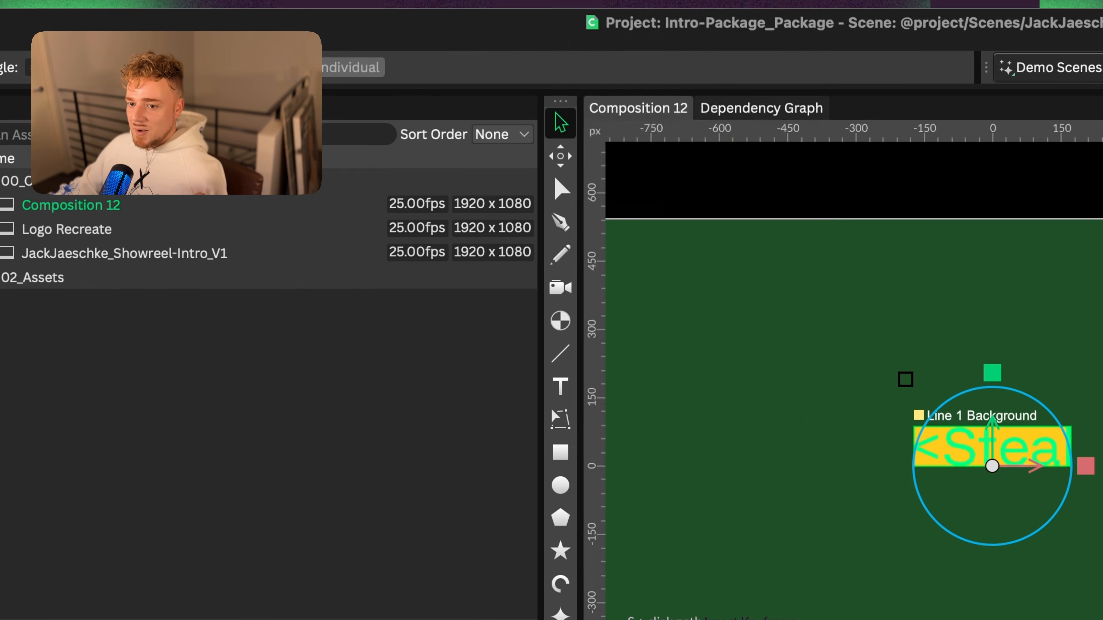
left_click(598, 2)
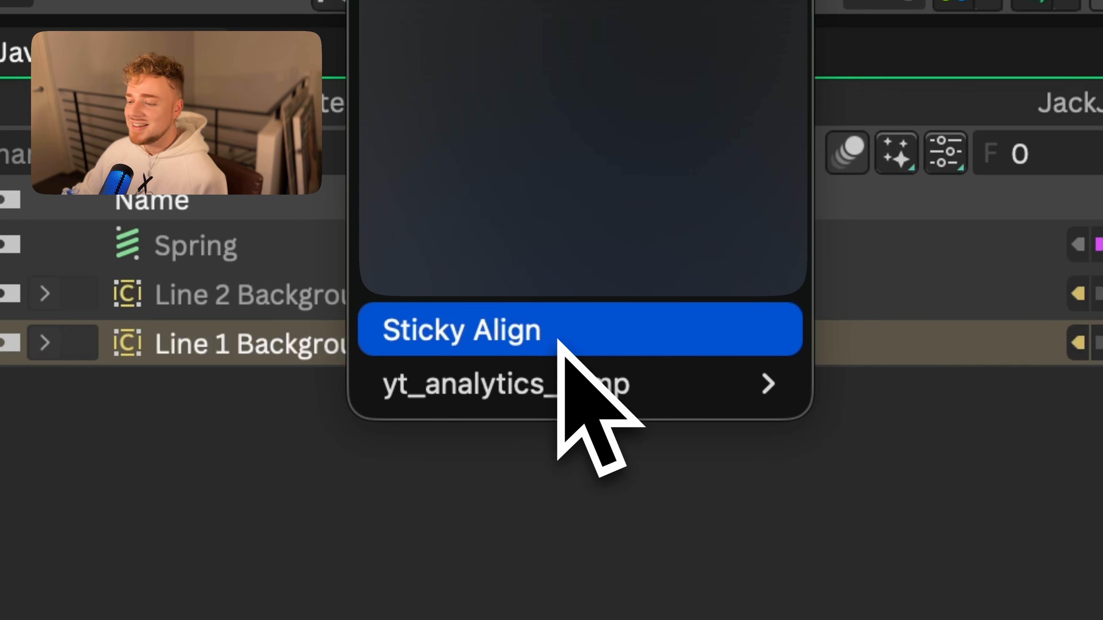
left_click(558, 343)
- Unparent Line 1 from Line 1 Background, run the Sticky Align script on the background and collapse the resulting rig
left_click(613, 432)
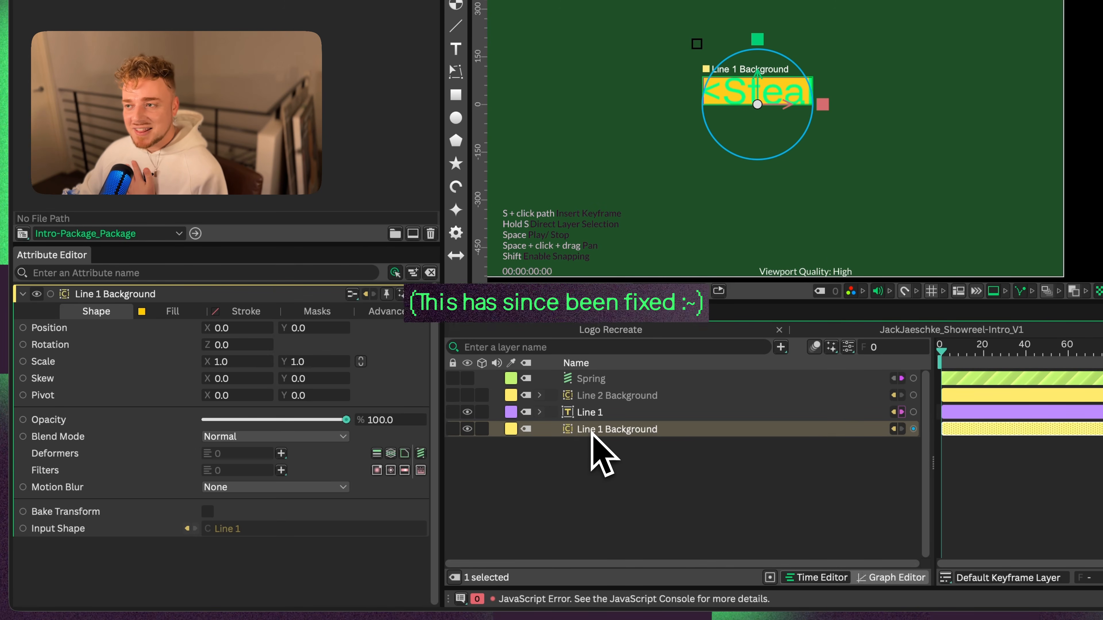
left_click(486, 1)
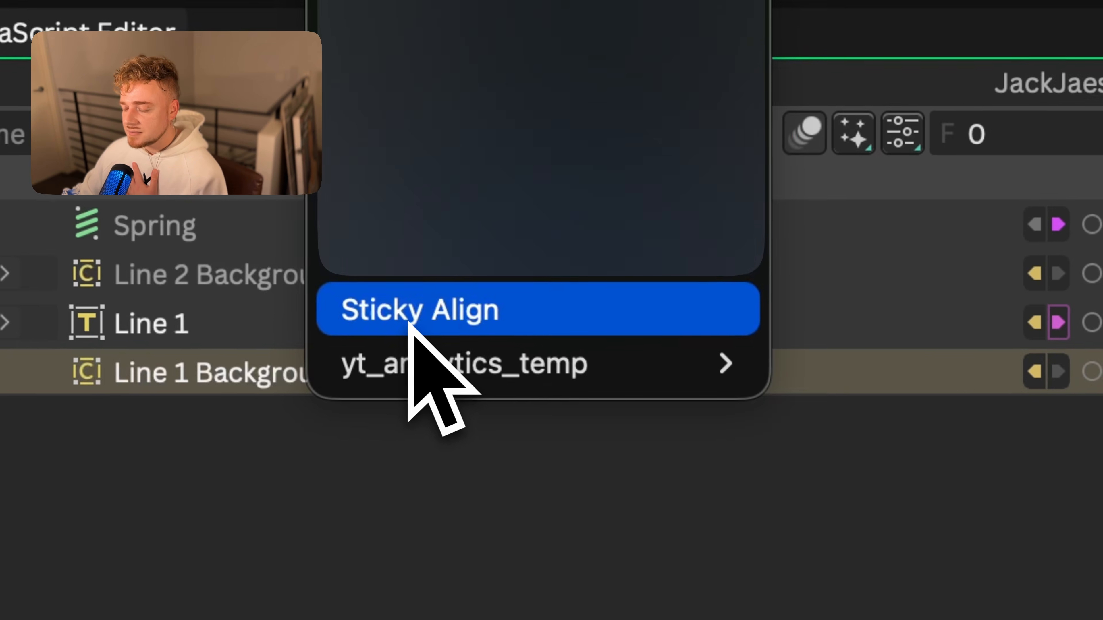
left_click(676, 411)
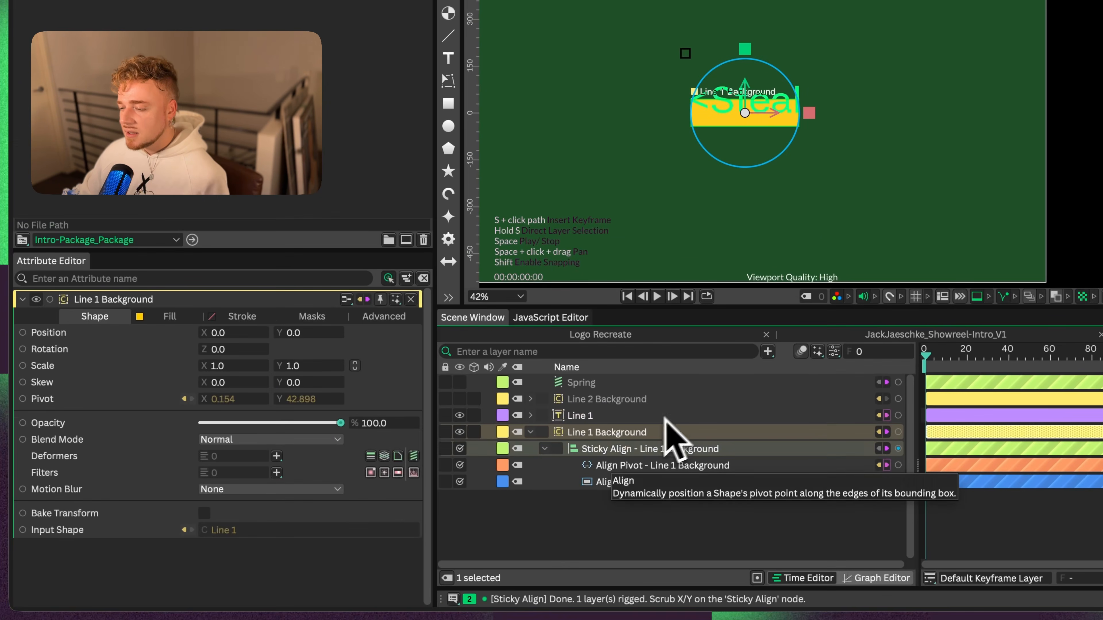
left_click(544, 449)
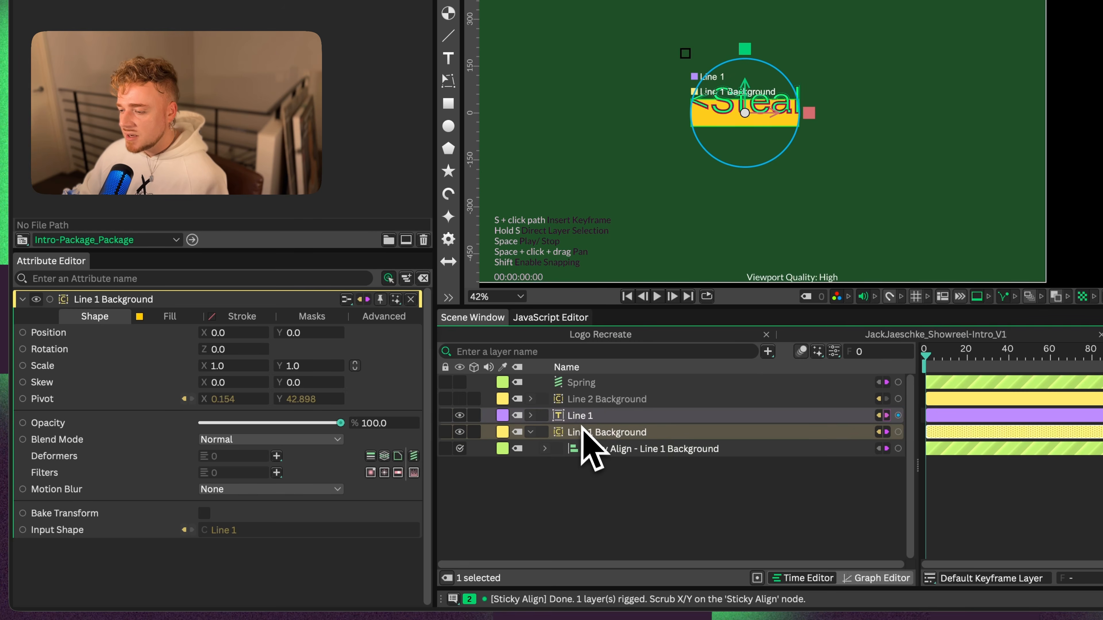
- Try Sticky Align on Line 1 Background with X at -1 and Y at 1, and undo both changes
left_click(599, 449)
left_click_drag(202, 366, 397, 386)
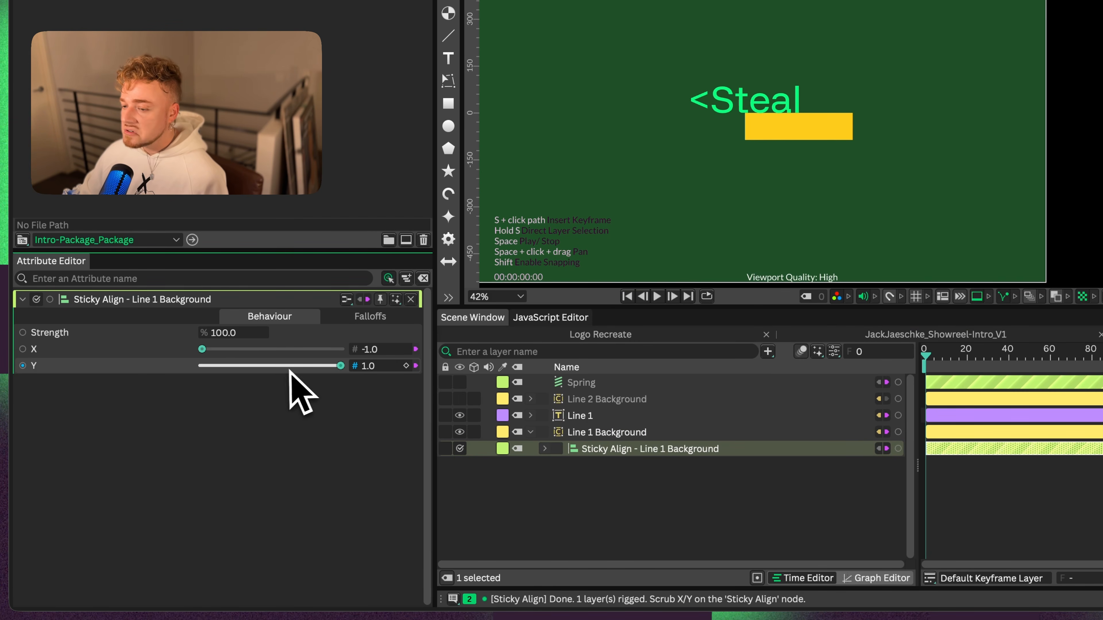
key("super+z")
key("super+z")
- Parent Line 1 under Line 1 Background and reset the text's position to X 0 and Y 0
left_click(568, 415)
left_click_drag(573, 415, 578, 434)
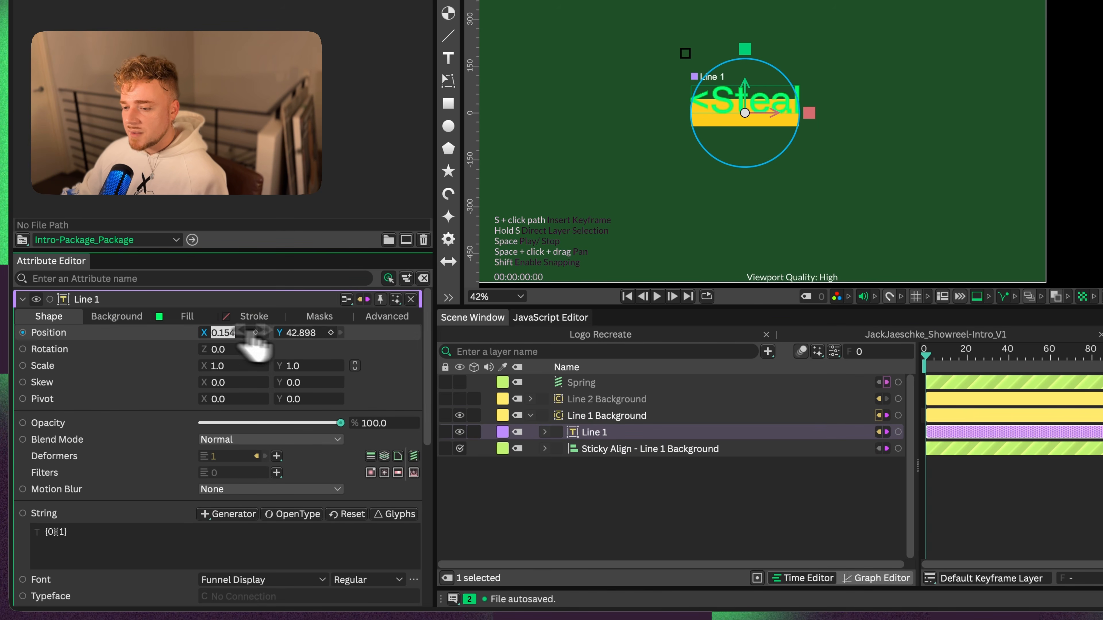
key("Return")
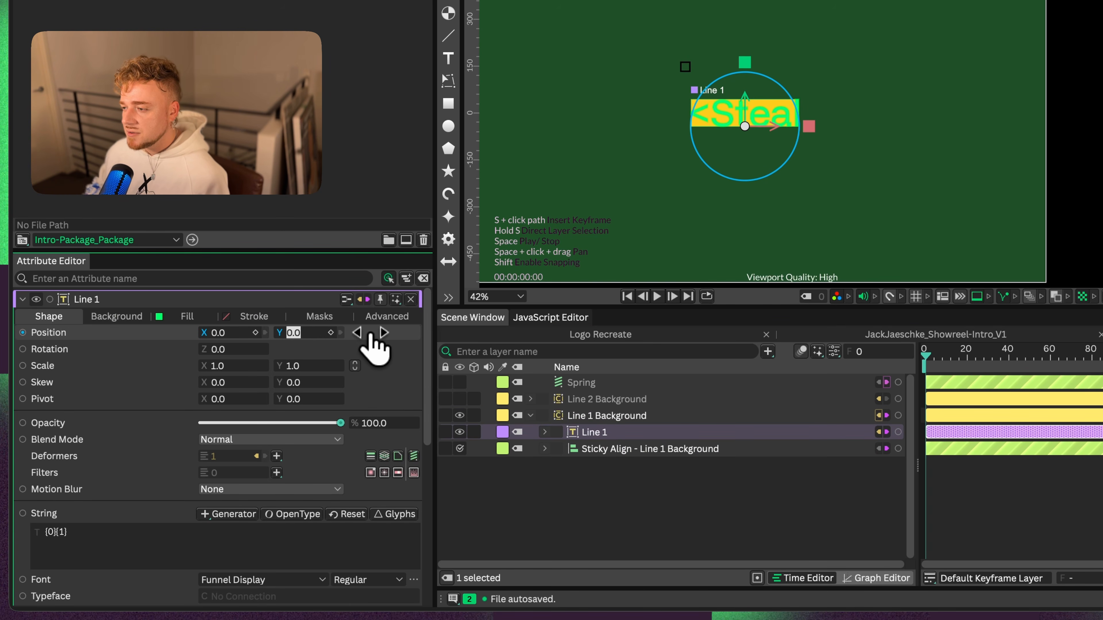
left_click(701, 505)
scroll(725, 135, "up", 2)
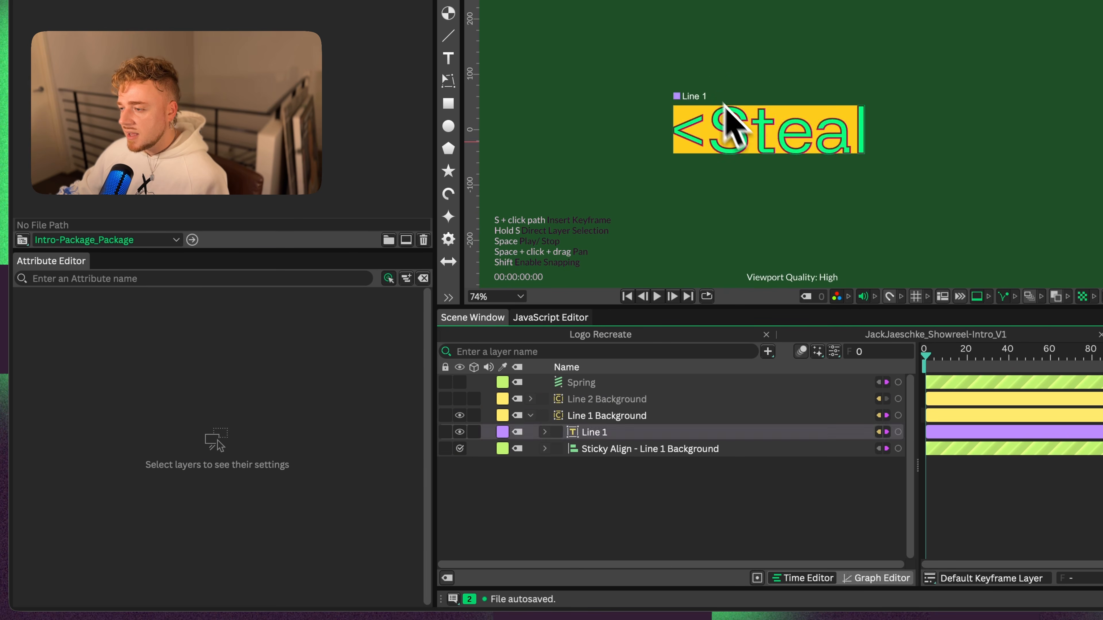
scroll(761, 131, "down", 2)
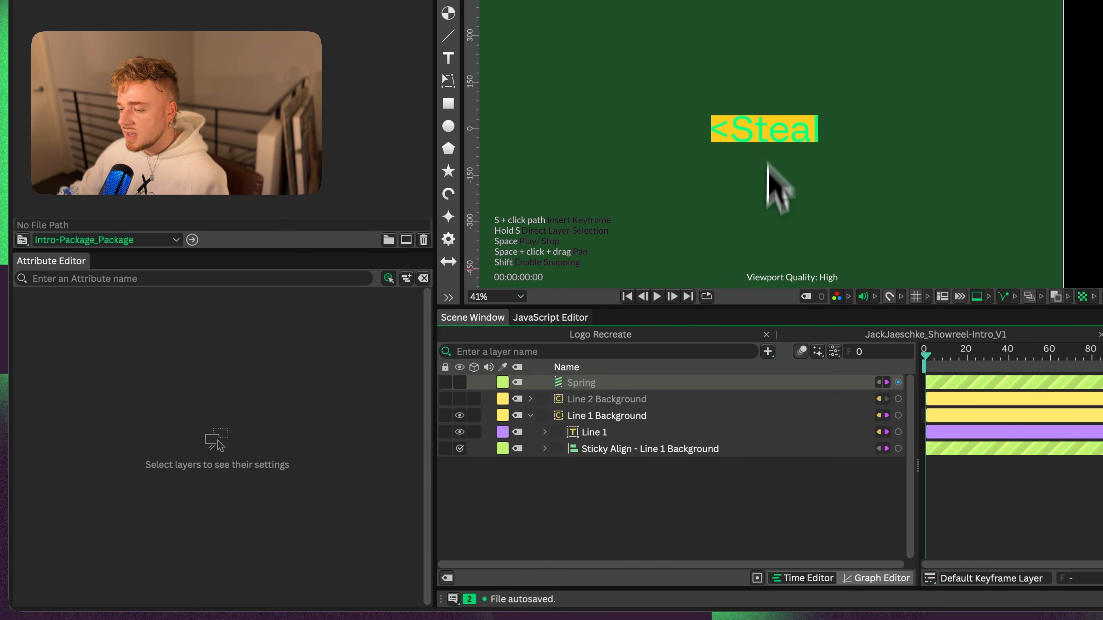
- Inspect the Sticky Align node's outgoing X and Y connections and the connected pivot of Line 1 Background
left_click(606, 450)
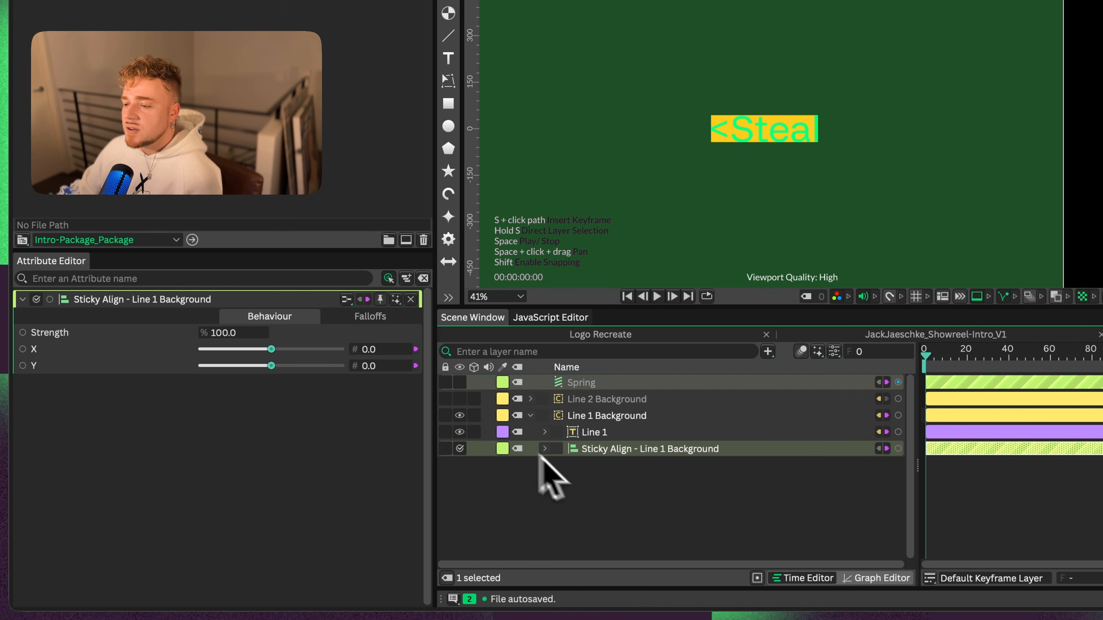
left_click(367, 300)
left_click(247, 404)
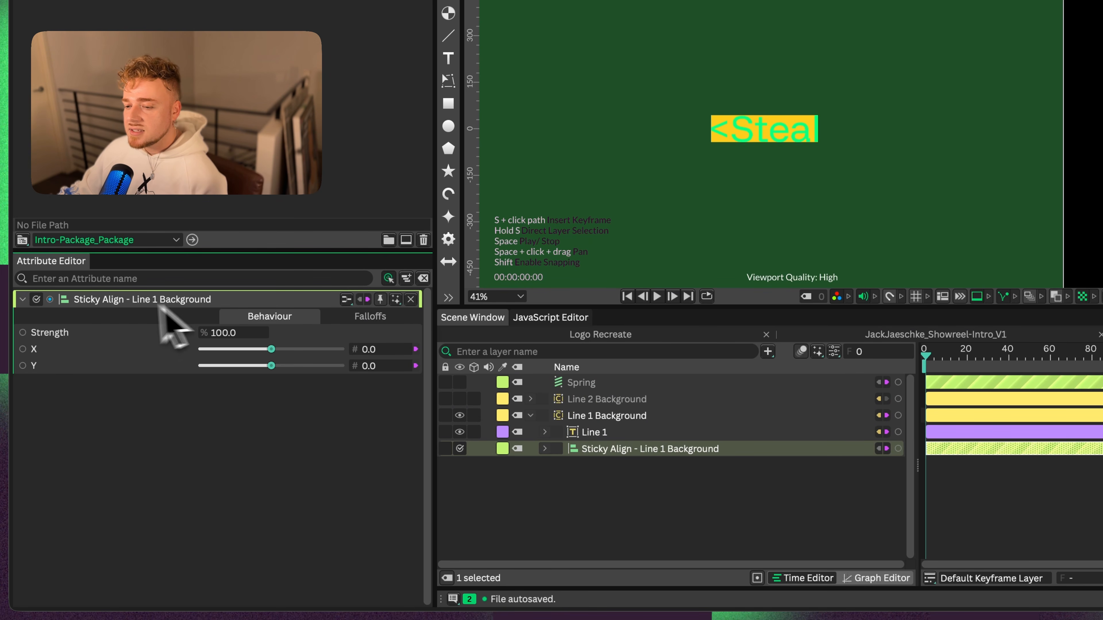
left_click(367, 300)
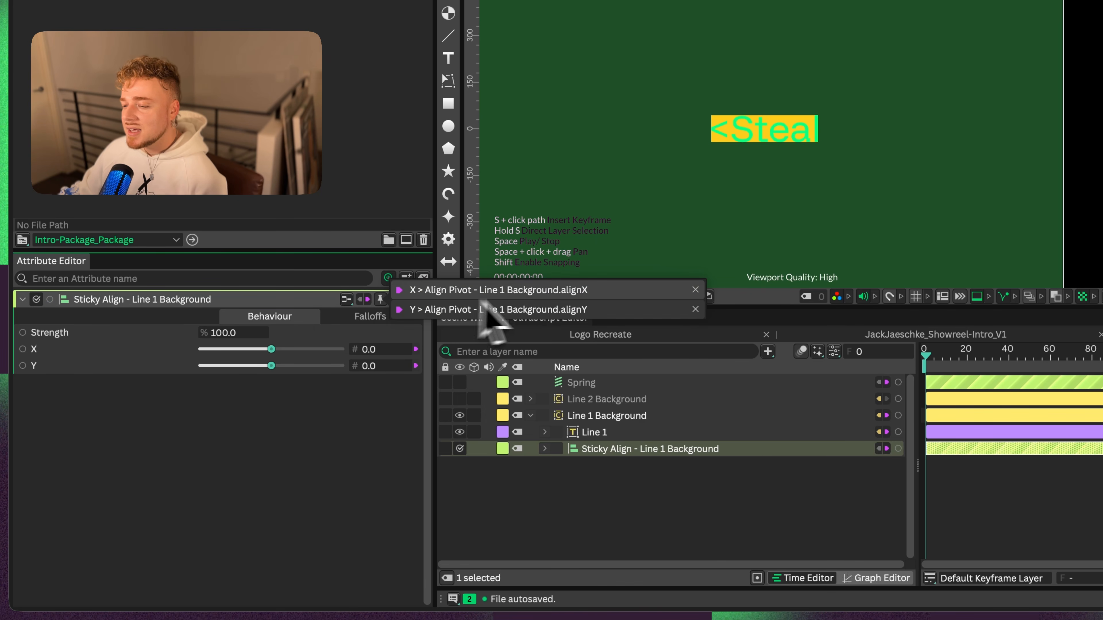
left_click(599, 450)
left_click(599, 417)
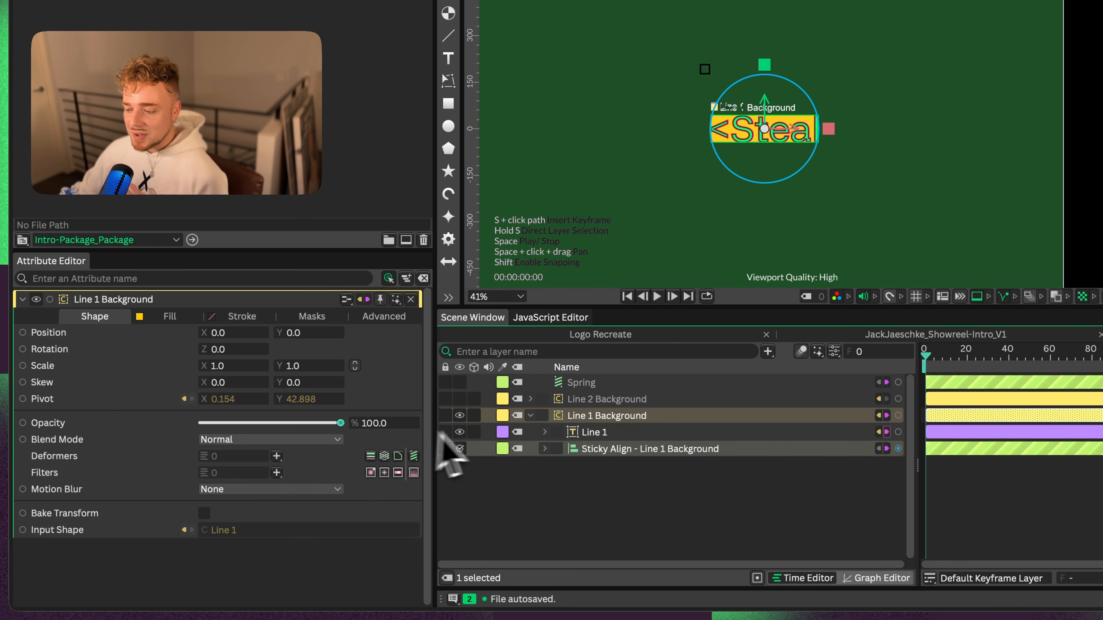
- Examine the Align Pivot expression and the Align Box settings nested under Sticky Align
left_click(647, 450)
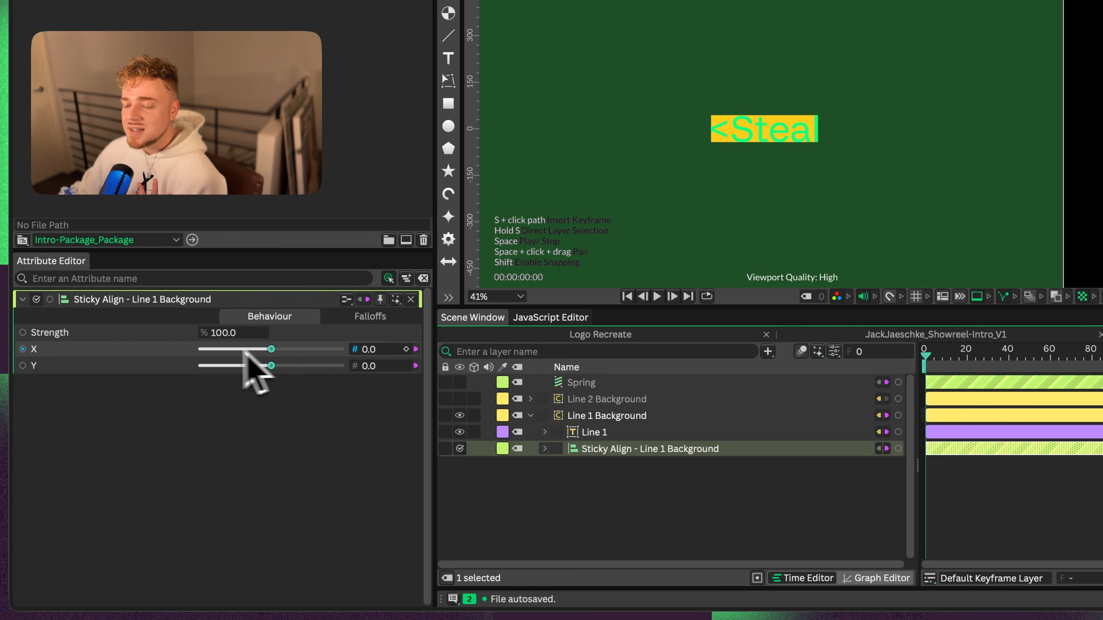
left_click(545, 449)
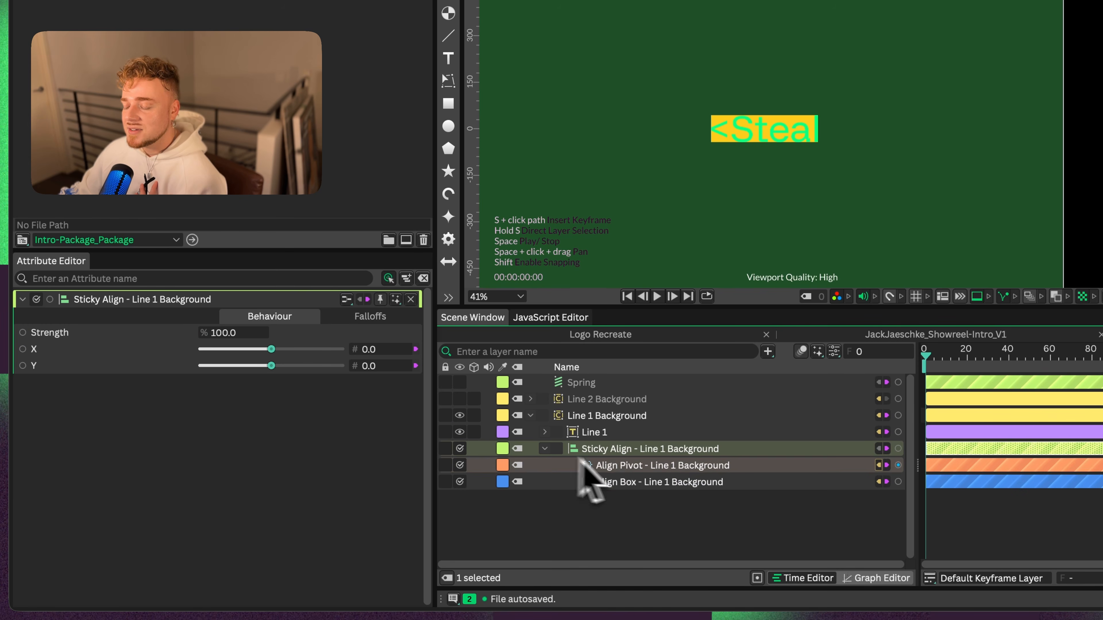
left_click(620, 465)
scroll(130, 404, "down", 5)
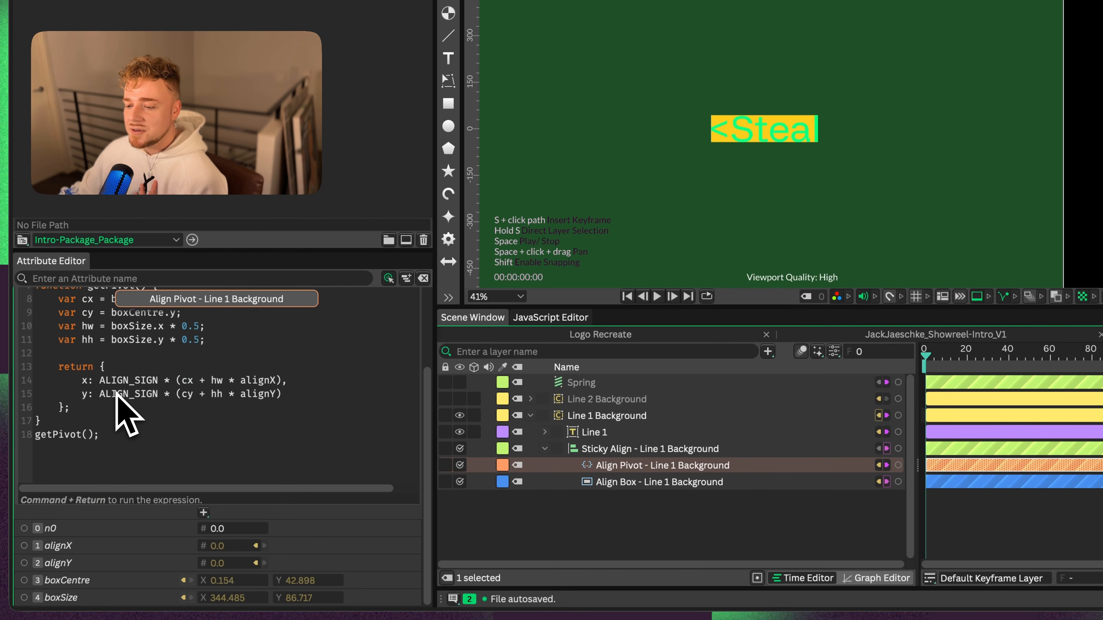
scroll(118, 393, "up", 3)
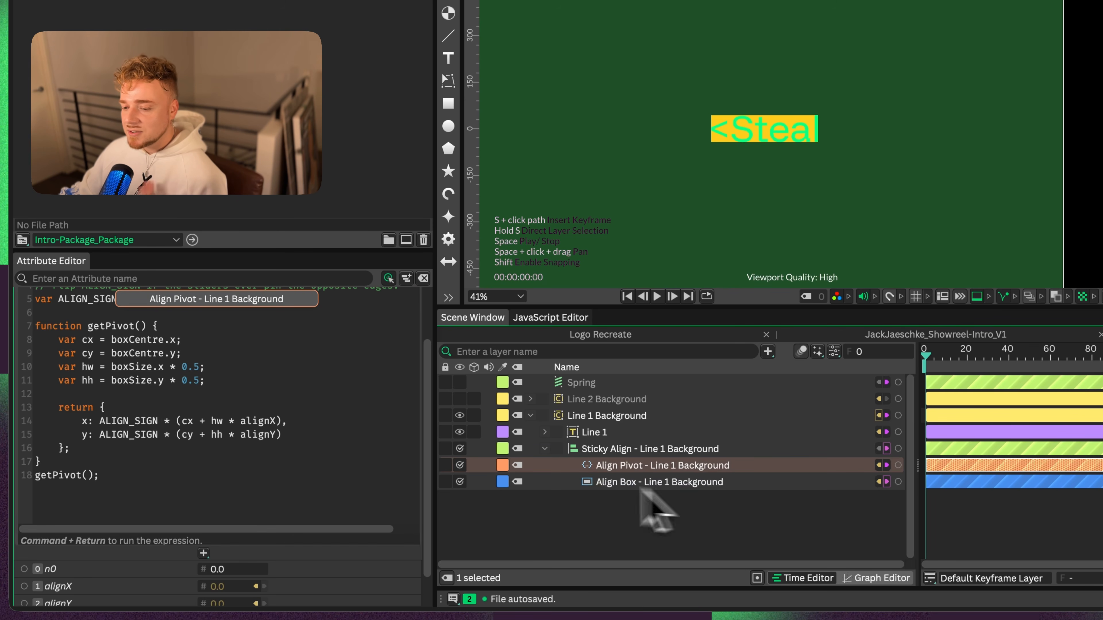
left_click(604, 482)
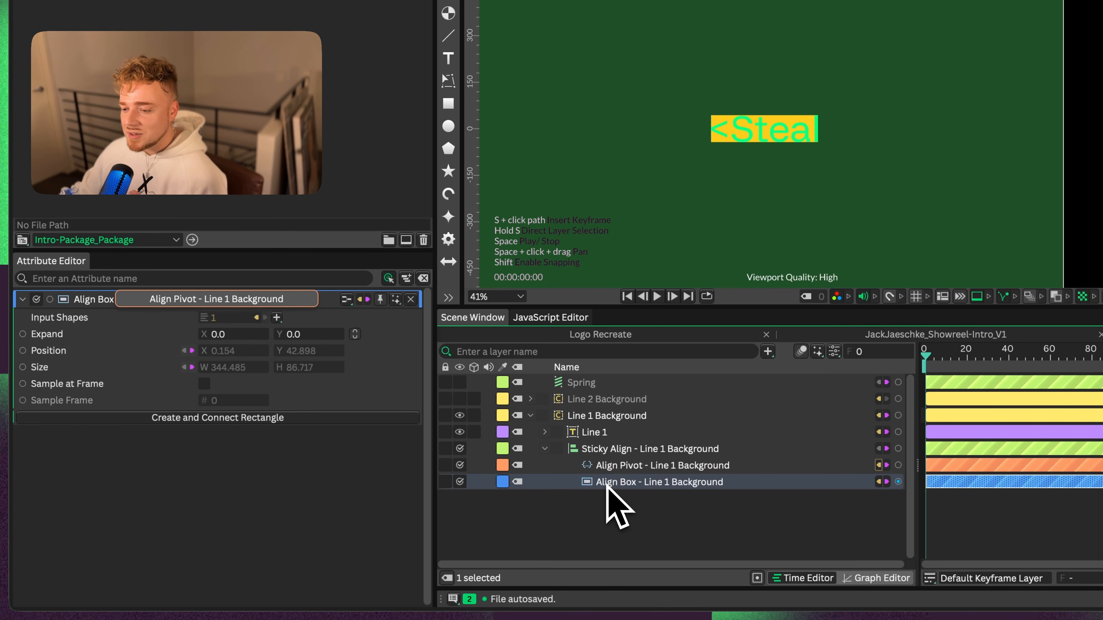
- Set Sticky Align X to -1, adjust Y to anchor the background at its lower-left corner, and check its pivot
left_click(545, 449)
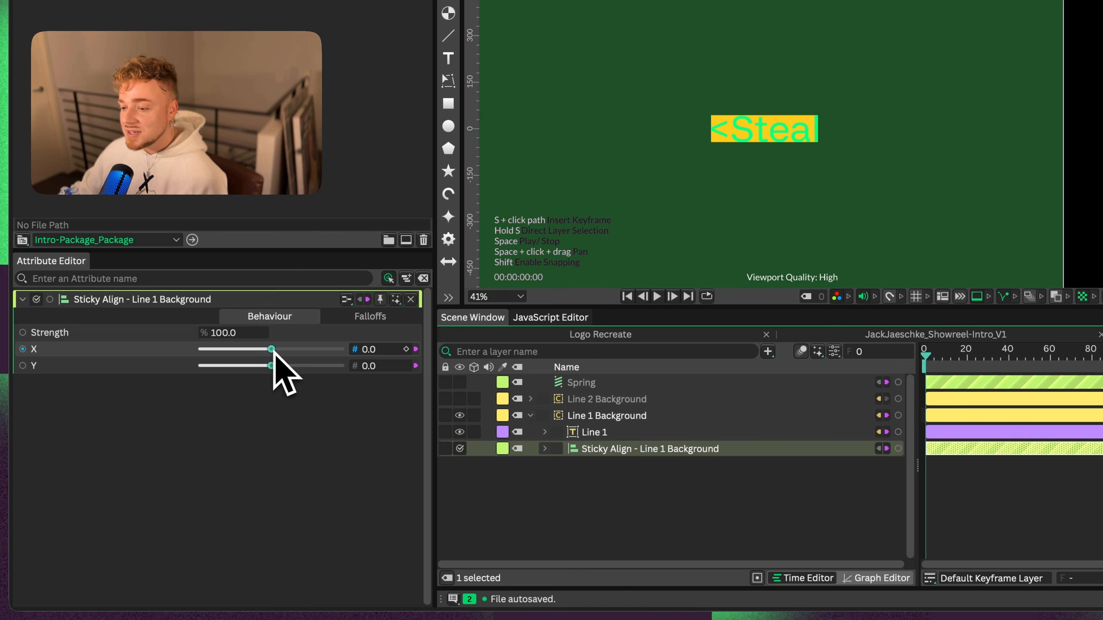
left_click_drag(271, 350, 191, 354)
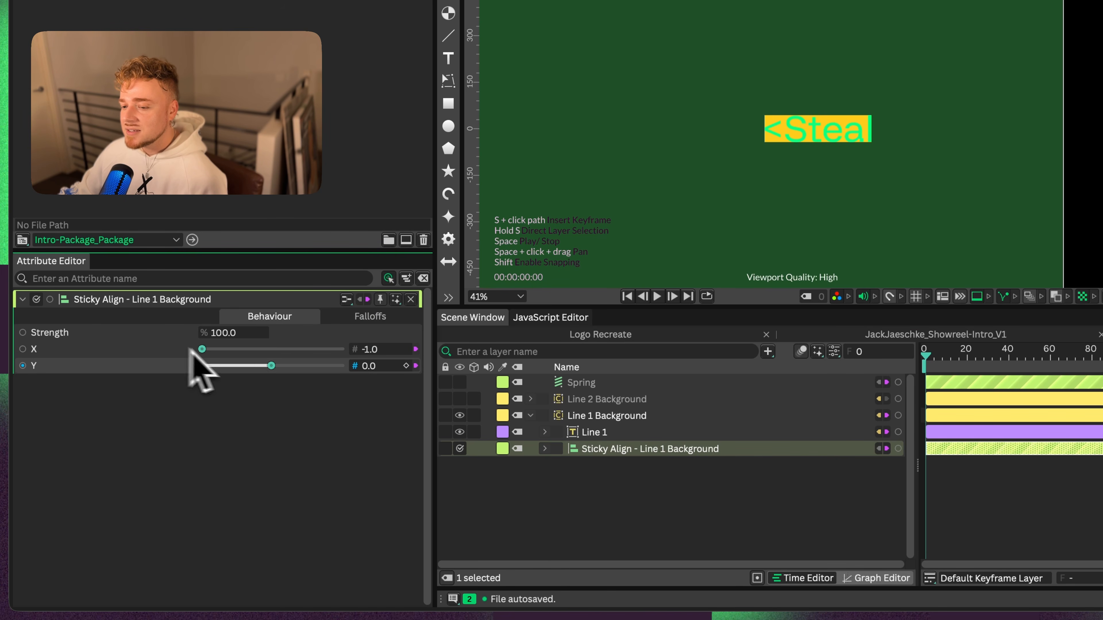
left_click_drag(271, 366, 449, 380)
left_click(608, 415)
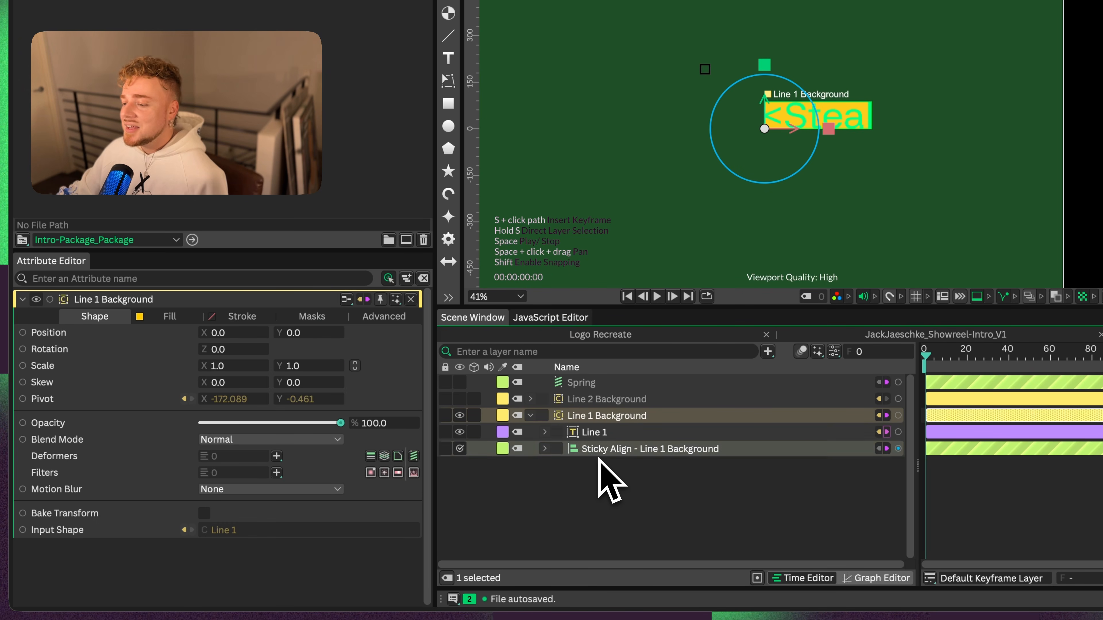
scroll(777, 115, "up", 5)
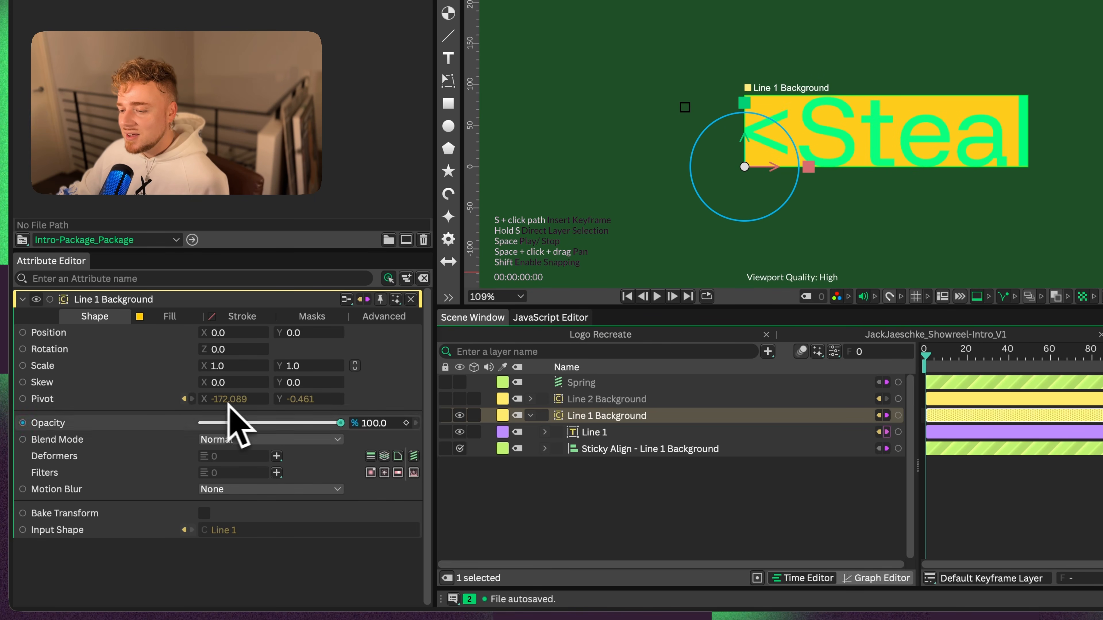
- Set Sticky Align X and Y to 1, and compare the pivots of Line 1 Background and Line 1
left_click(599, 450)
left_click_drag(207, 353, 412, 391)
left_click(621, 416)
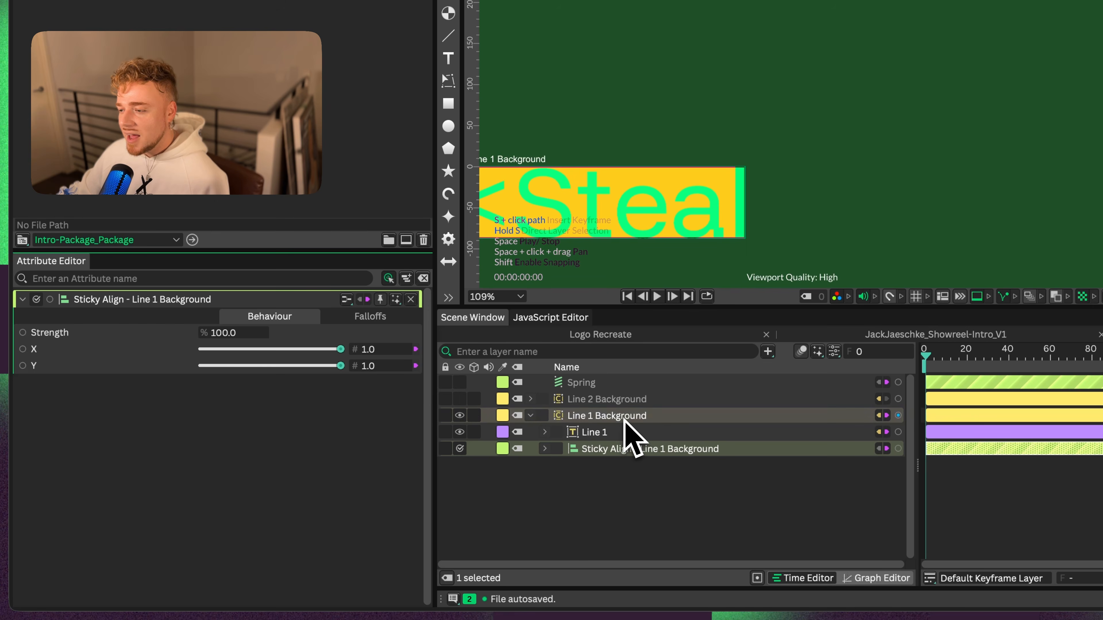
left_click(558, 431)
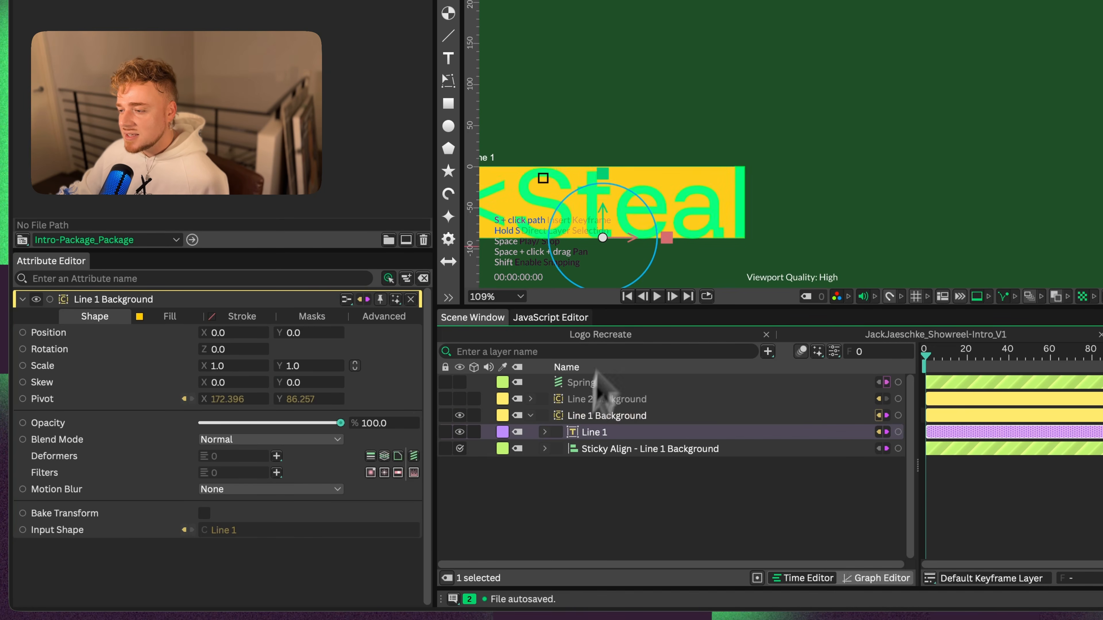
scroll(653, 259, "down", 5)
left_click_drag(742, 217, 800, 123)
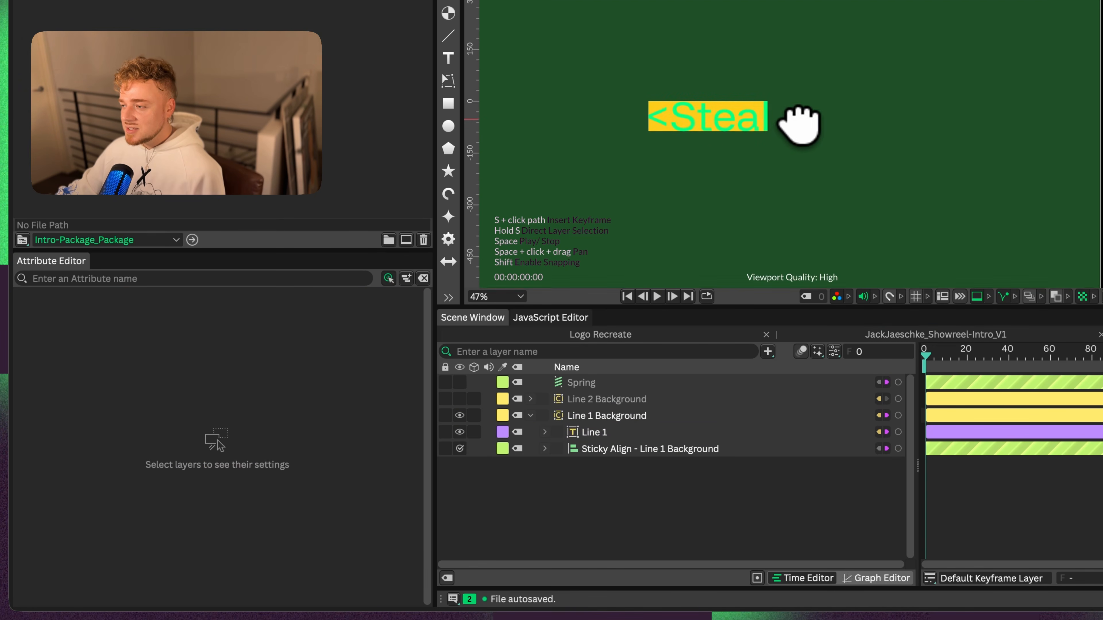
scroll(800, 123, "down", 2)
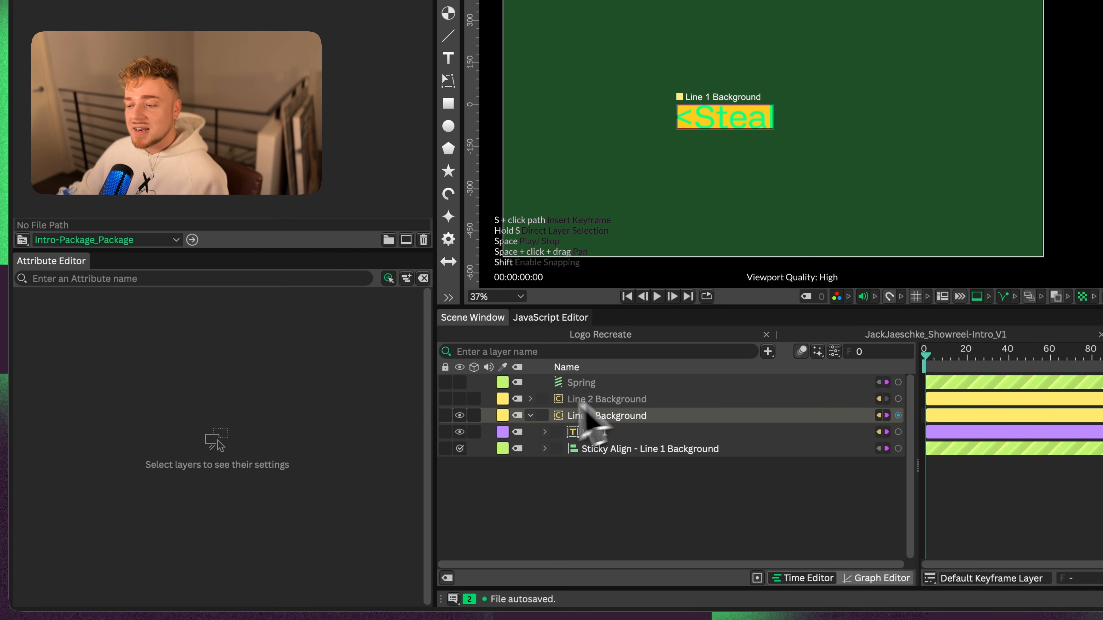
- Collapse and hide Line 1 Background, and add a centred ellipse with a radius of about 405 by 200
left_click(529, 417)
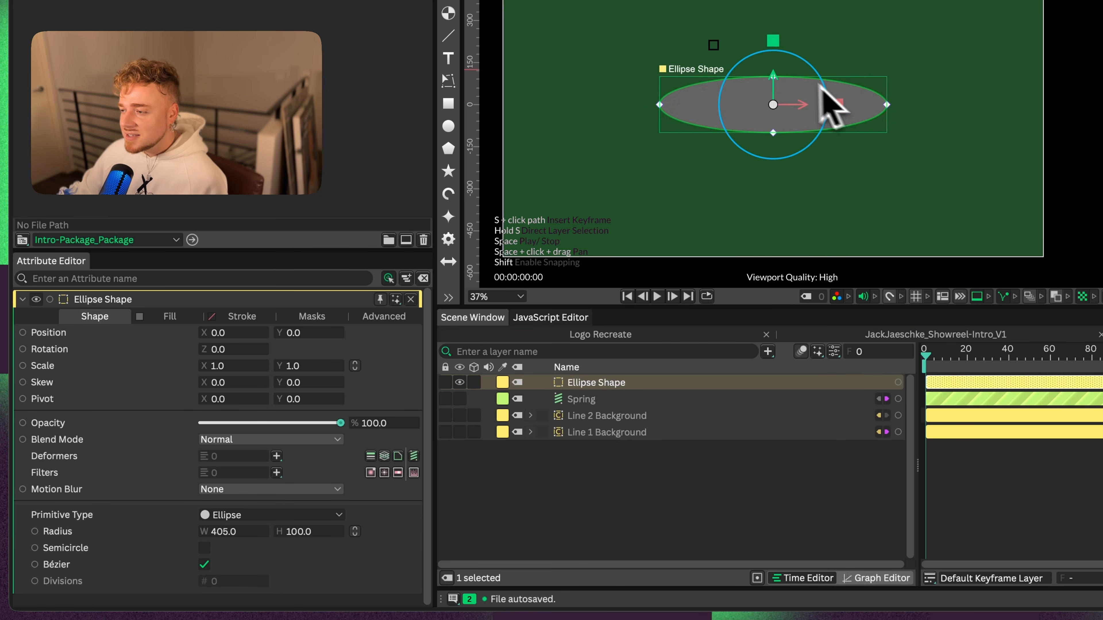
left_click_drag(773, 78, 773, 49)
left_click(502, 283)
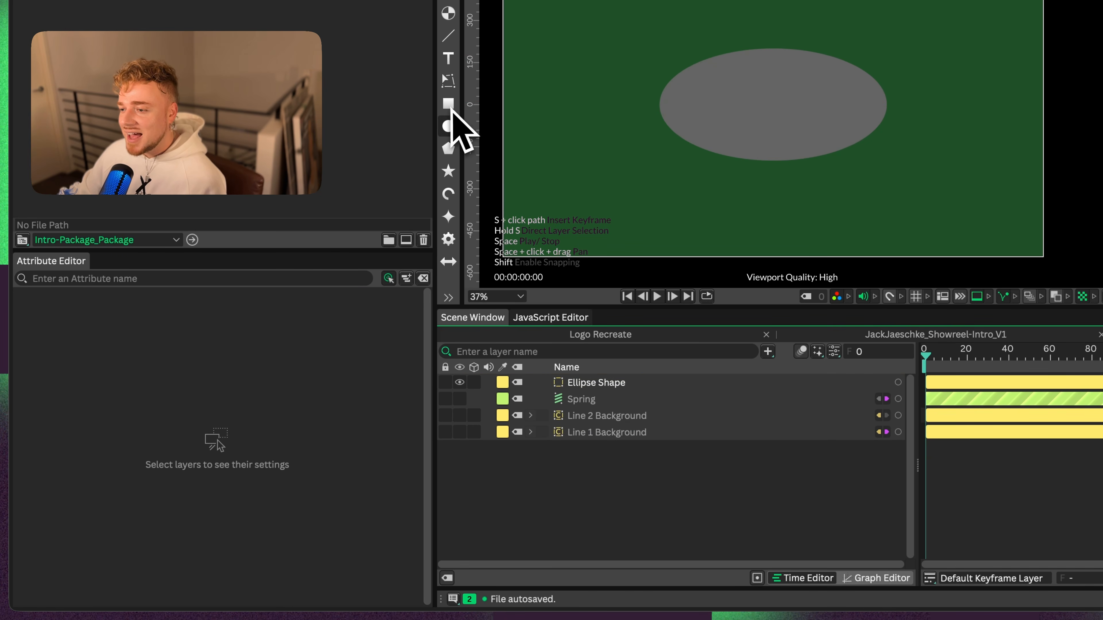
- Add a green 200 by 200 rectangle over the ellipse's upper-right edge at about X 464, Y 158
left_click(449, 104)
left_click_drag(787, 110, 917, 65)
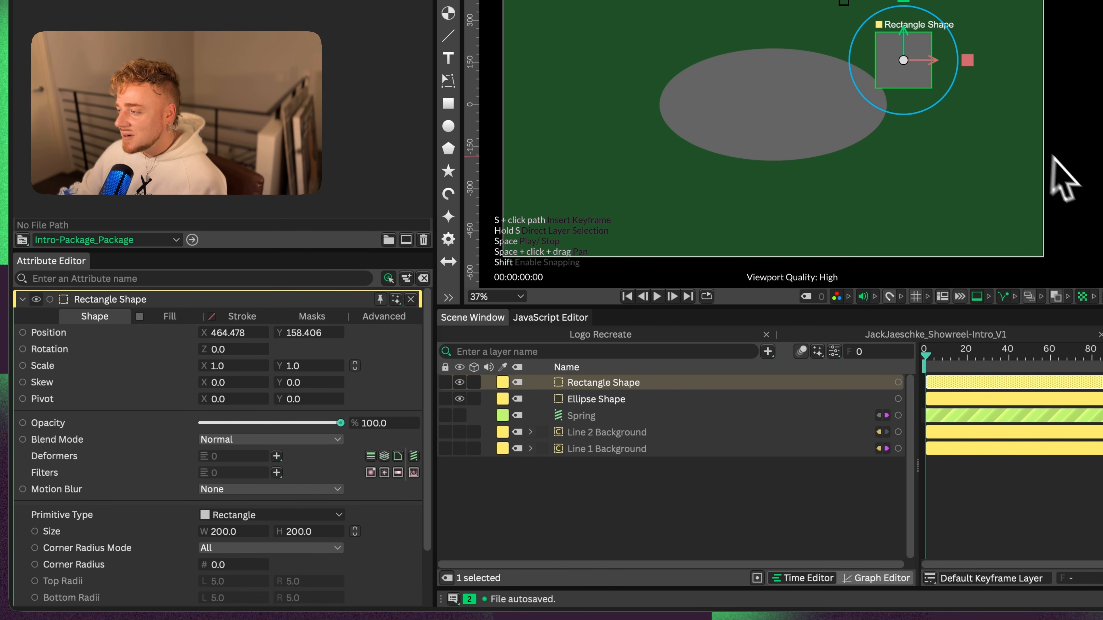
left_click_drag(1101, 66, 896, 54)
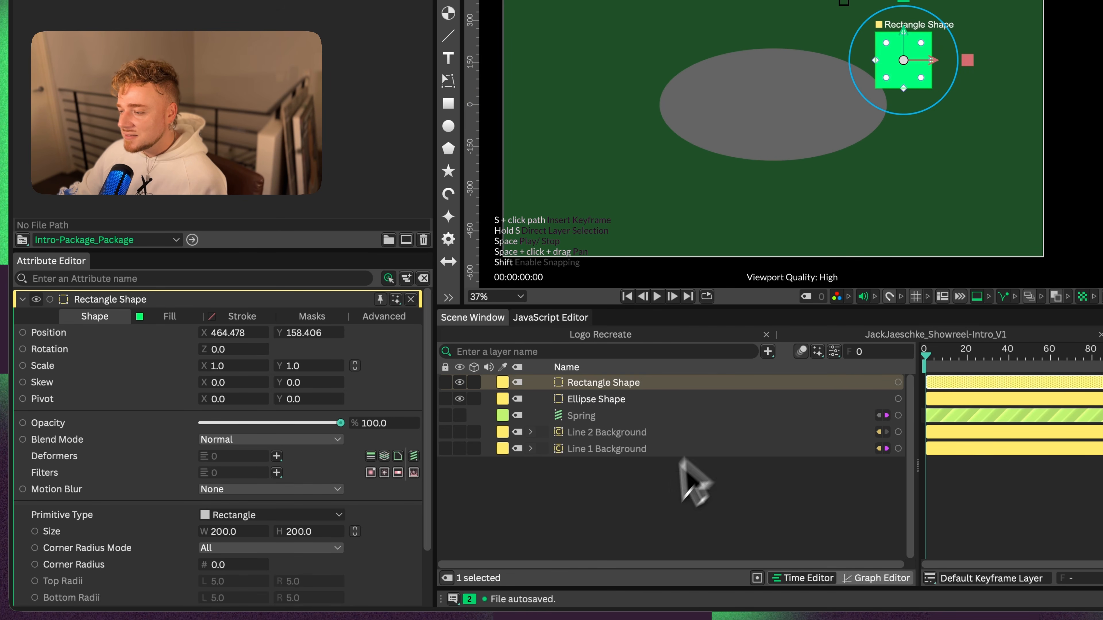
- Apply the Sticky Align script to Ellipse Shape and parent Rectangle Shape under the ellipse
left_click(637, 470)
left_click(608, 399)
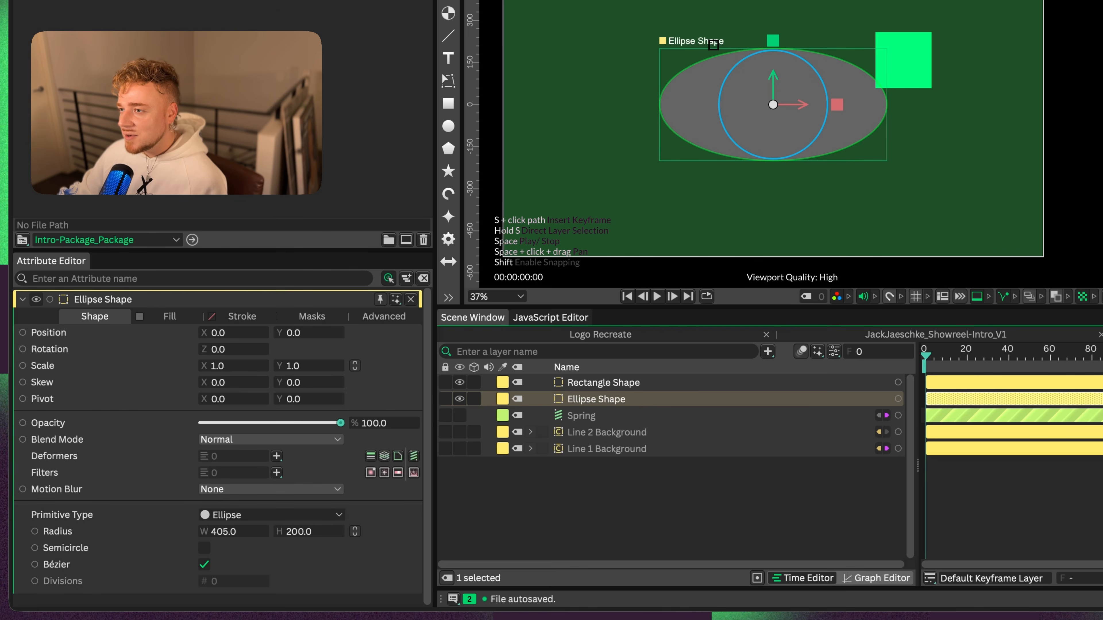
left_click(527, 132)
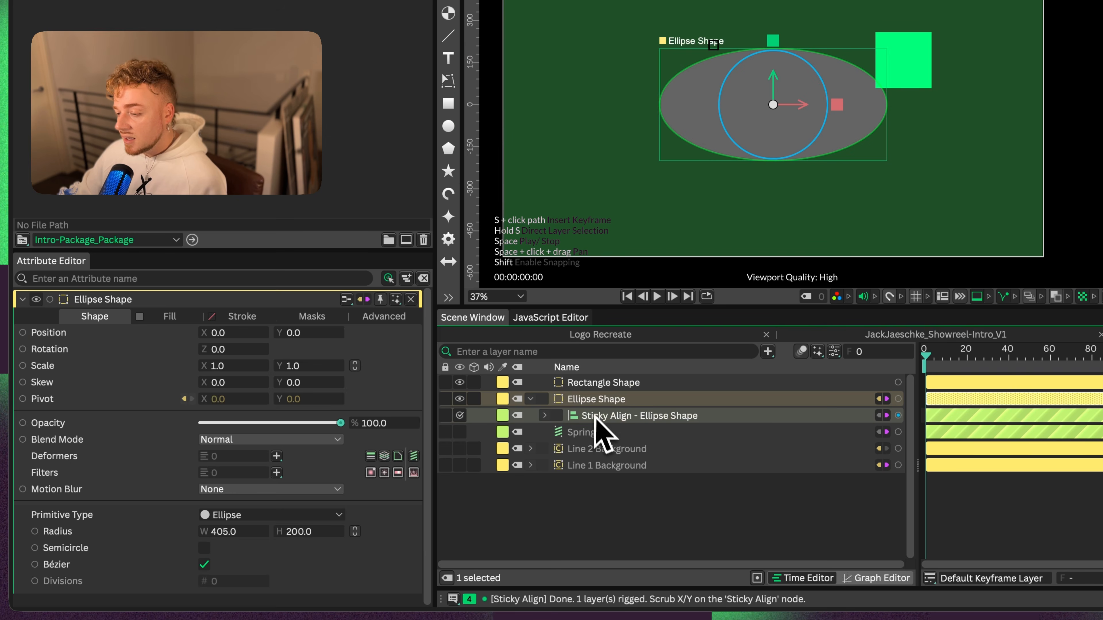
left_click(594, 416)
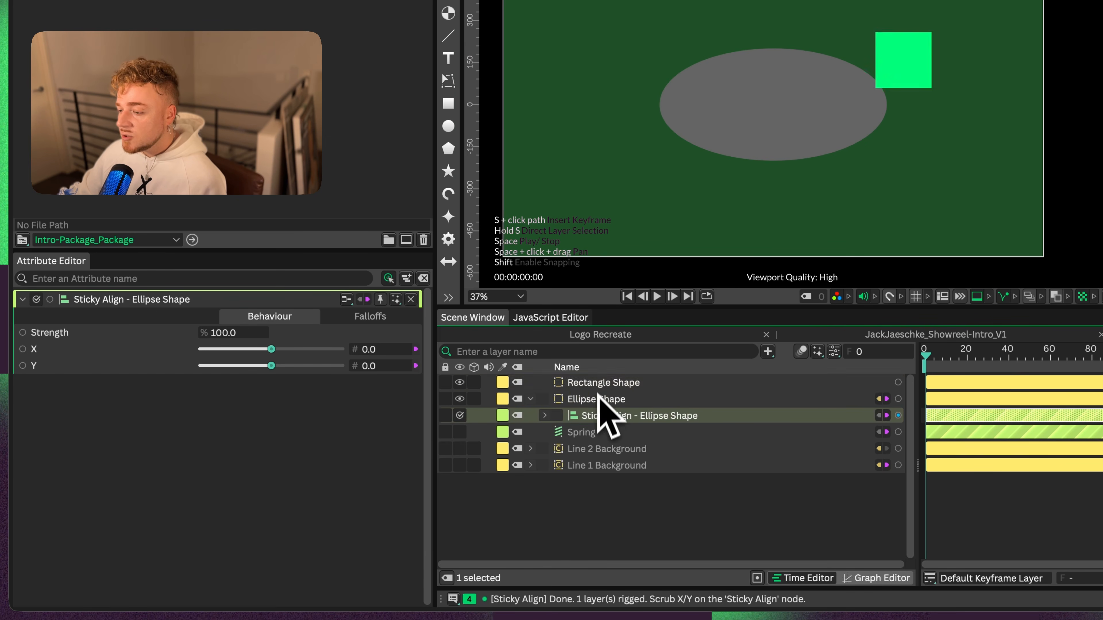
mouse_move(608, 382)
left_mouse_down()
mouse_move(610, 399)
mouse_move(596, 400)
left_mouse_up()
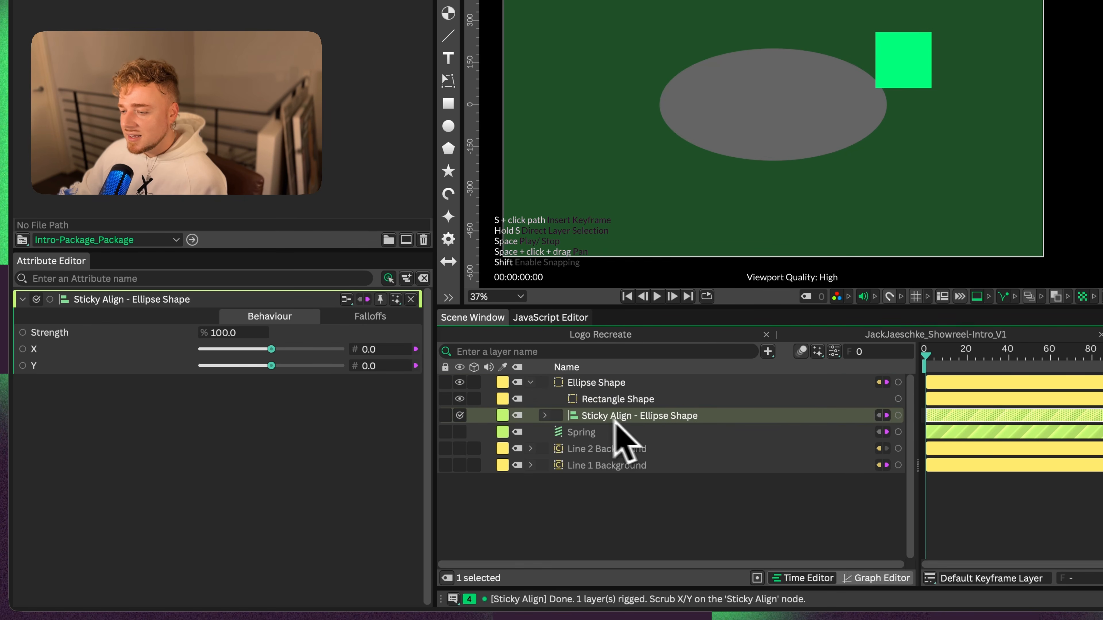
- Set the ellipse's Sticky Align X and Y to 1, and check Ellipse Shape's pivot
left_click_drag(271, 350, 212, 350)
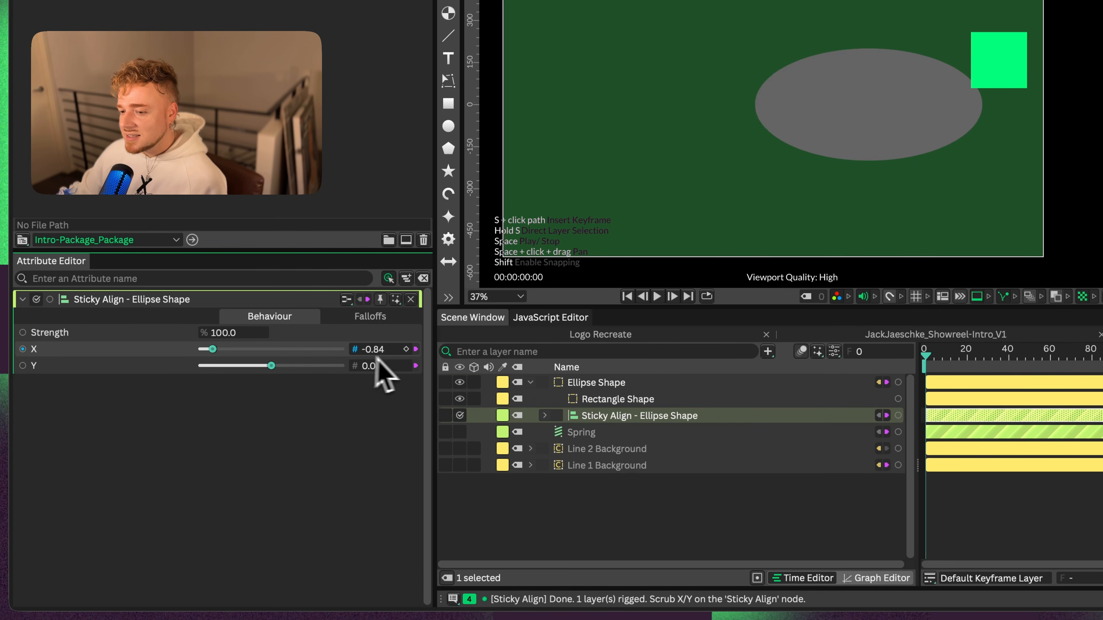
left_click_drag(376, 357, 362, 357)
left_click_drag(273, 366, 434, 369)
left_click(574, 386)
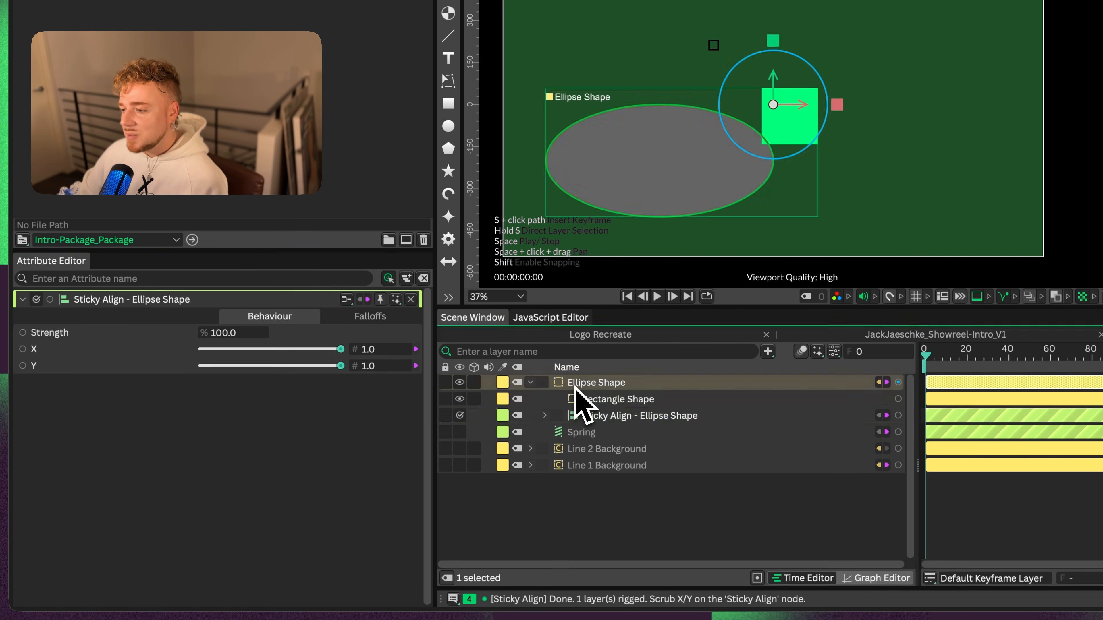
- Move the green rectangle onto the left half of the ellipse
left_click(625, 400)
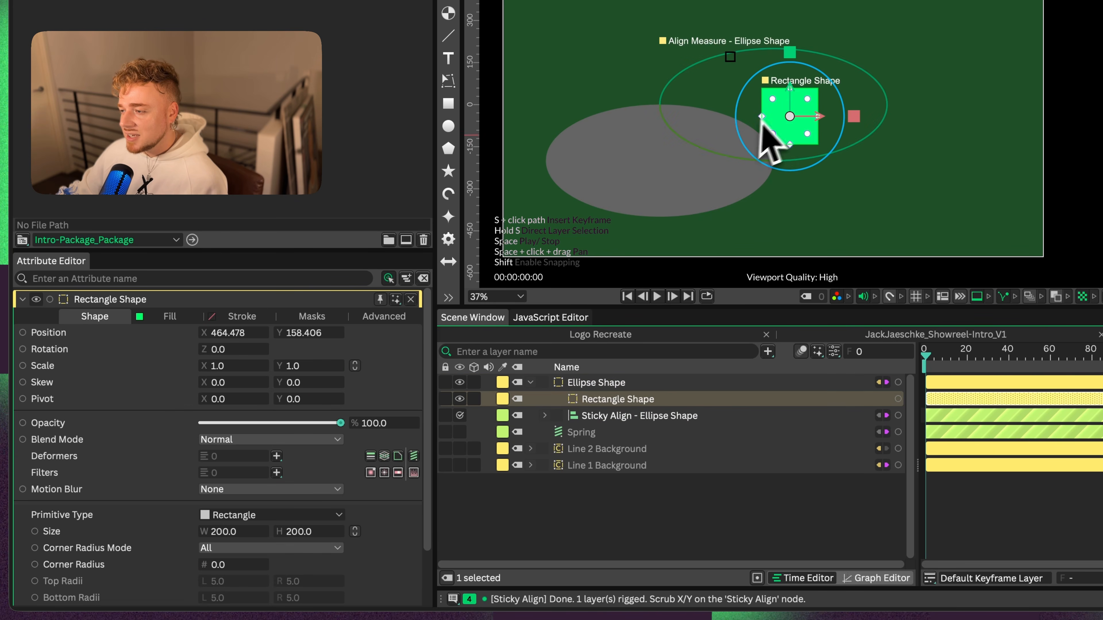
left_click_drag(622, 191, 667, 165)
key("super+z")
left_click_drag(791, 119, 605, 162)
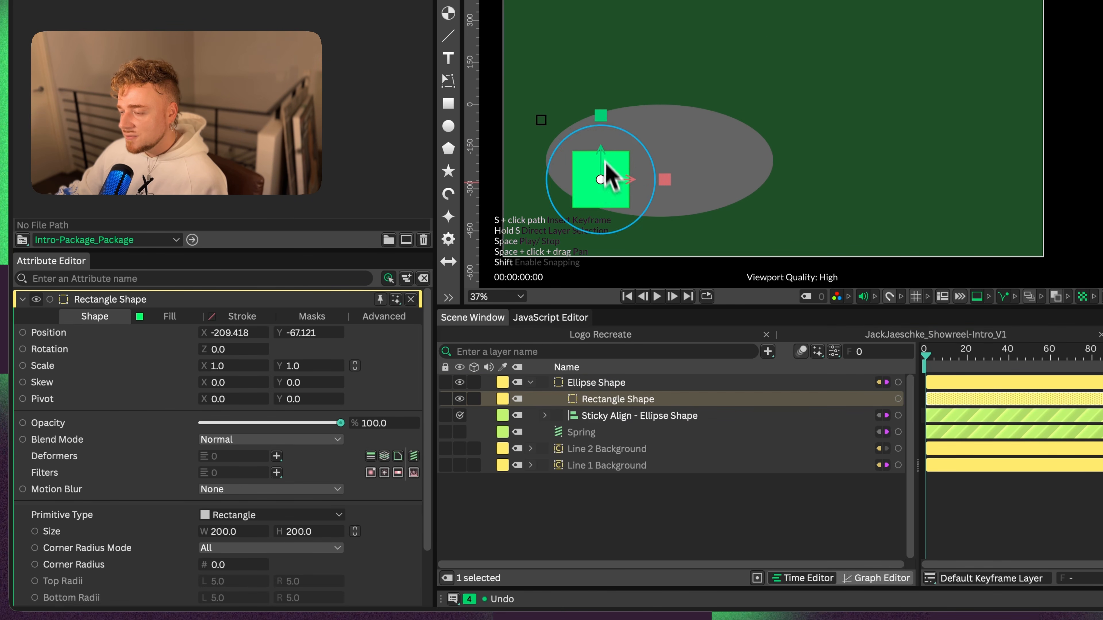
- Set the ellipse's Sticky Align X and Y to -1, and reposition the rectangle to about X 89, Y 32
left_click(453, 416)
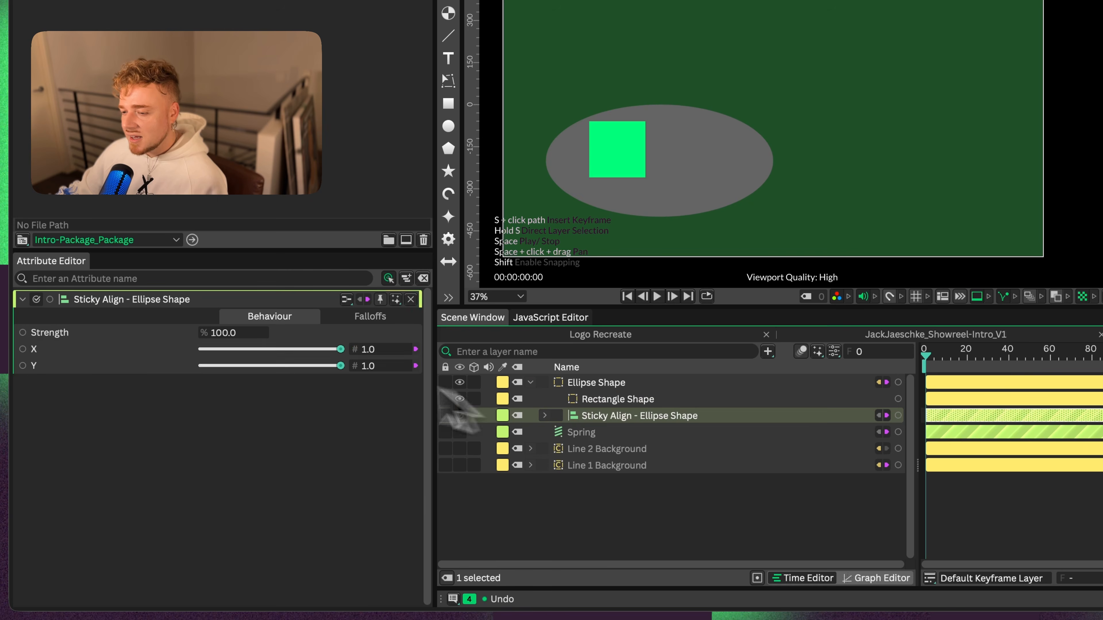
left_click_drag(335, 350, 165, 353)
left_click_drag(330, 366, 202, 366)
left_click_drag(851, 39, 914, 52)
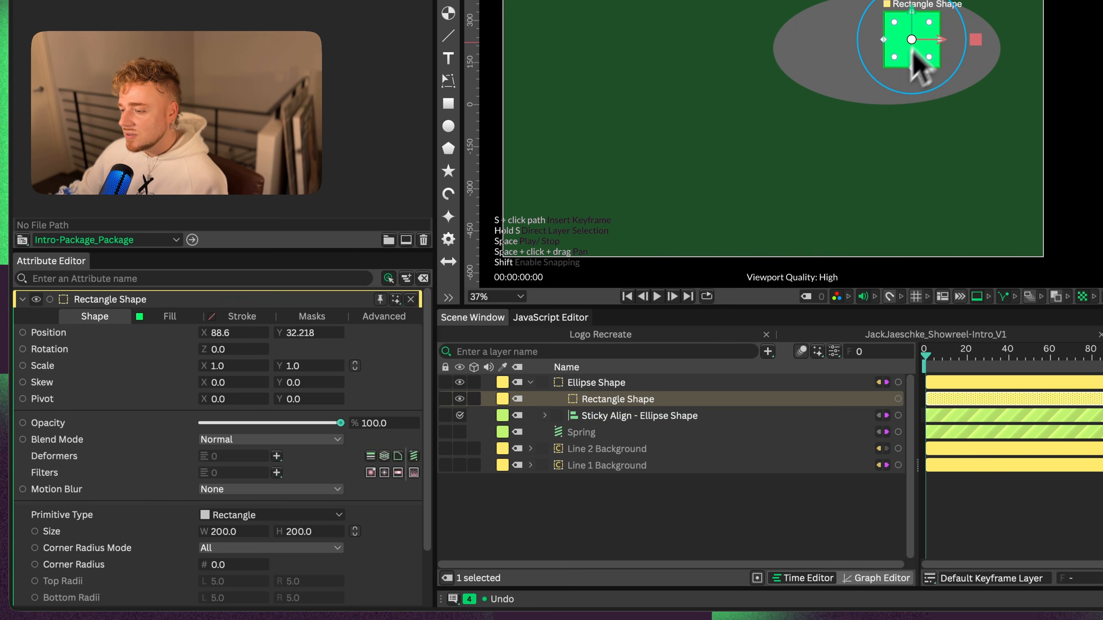
- Replace the ellipse's Sticky Align with a standard Align deformer, trying X and Y offsets and ending at X 0.2, Y -1
left_click(597, 384)
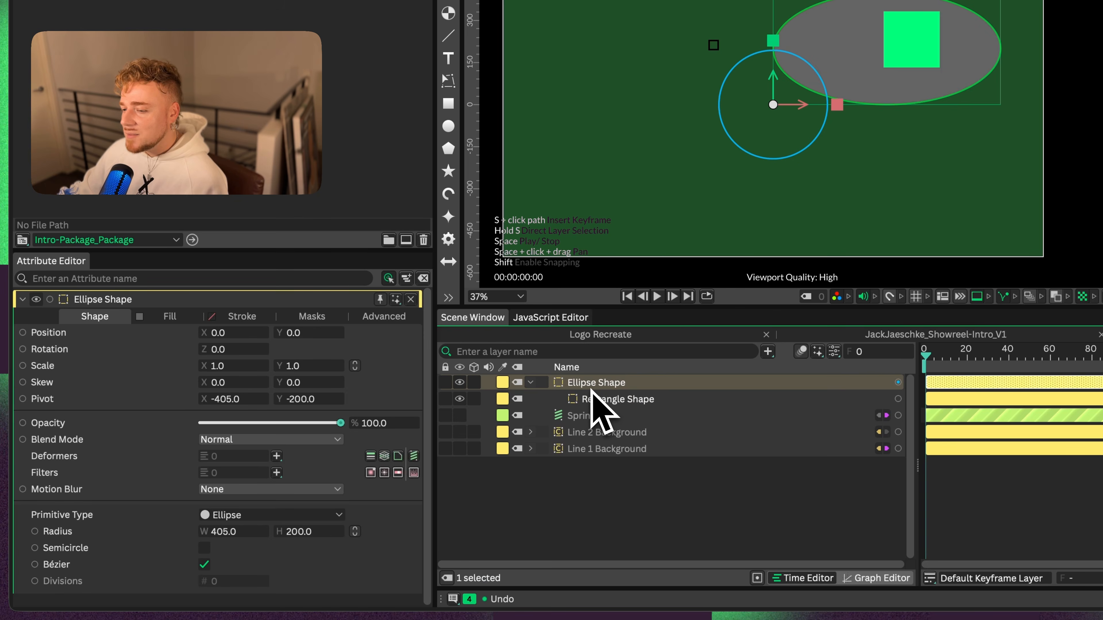
left_click(277, 456)
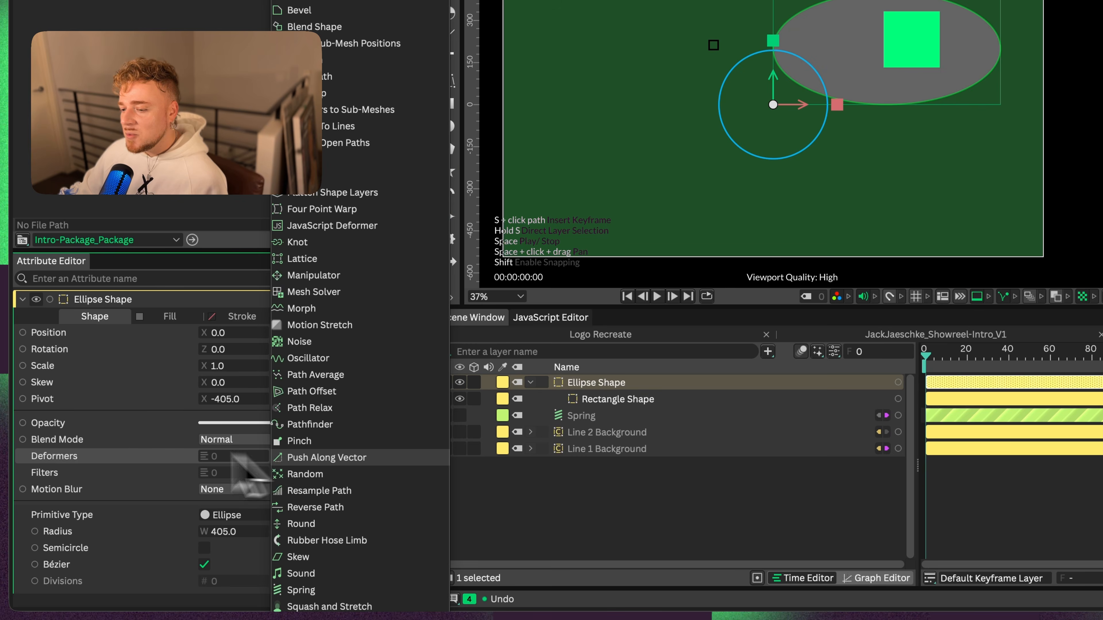
left_click(304, 2)
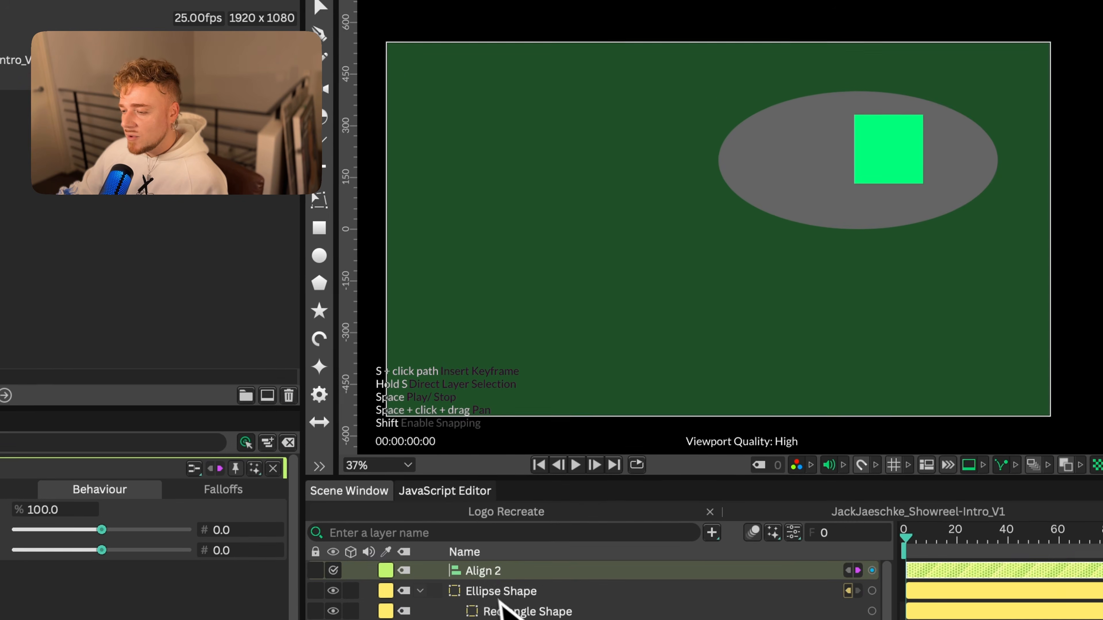
left_click_drag(102, 530, 186, 529)
left_click_drag(102, 550, 15, 551)
left_click_drag(186, 531, 117, 531)
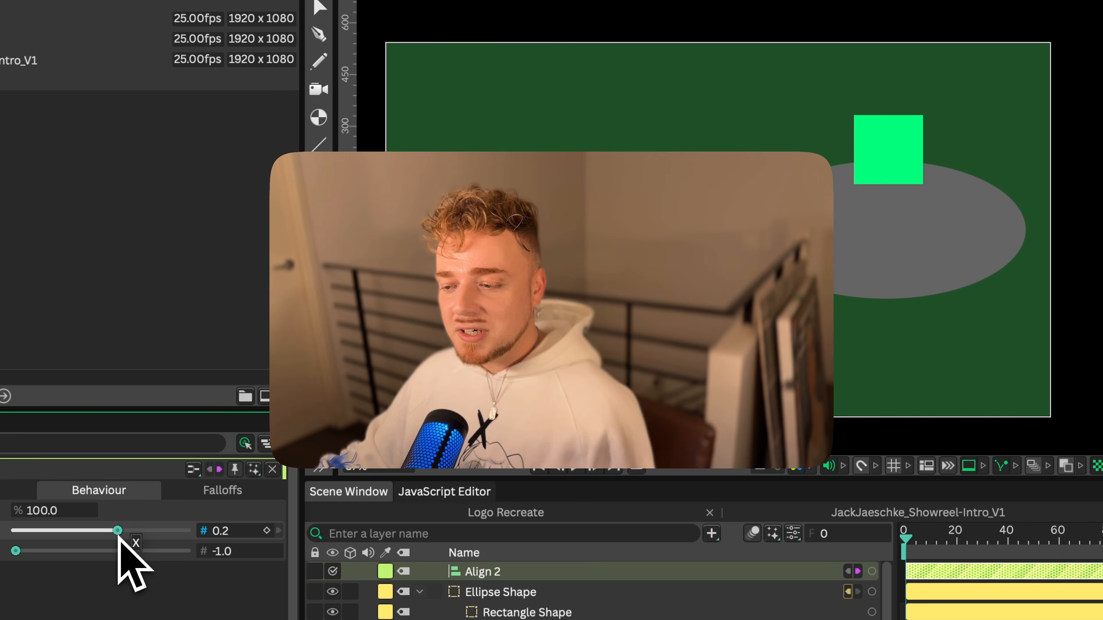
left_click(530, 594)
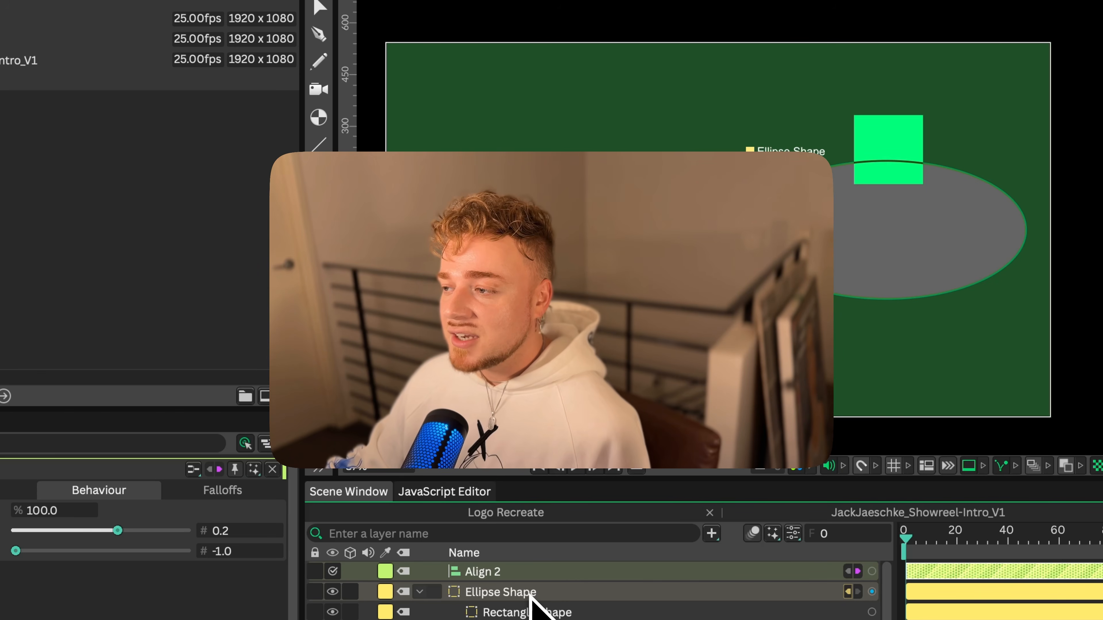
left_click(536, 580)
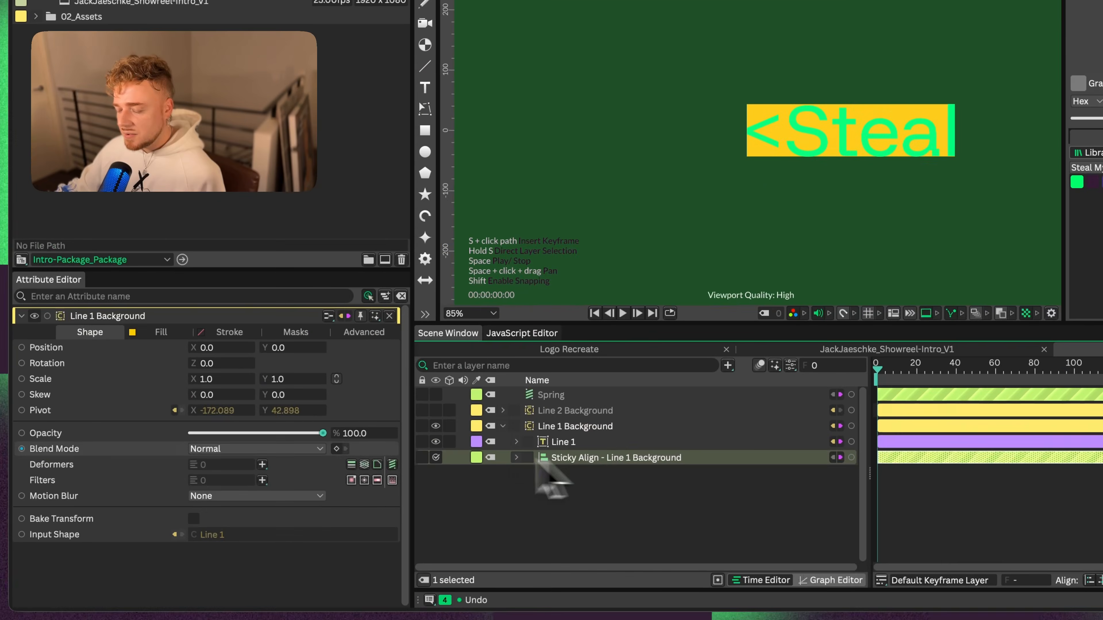
- Vary the String Manipulator percentage on Steal to test the left-anchored Line 1 Background, and return it to 100%
left_click(539, 458)
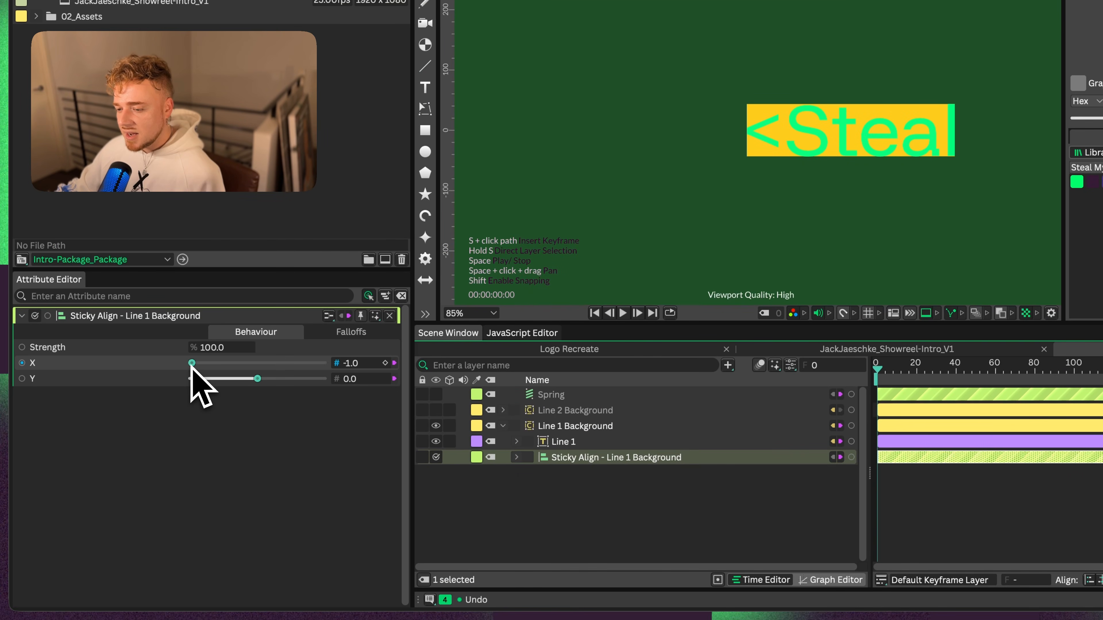
left_click(565, 427)
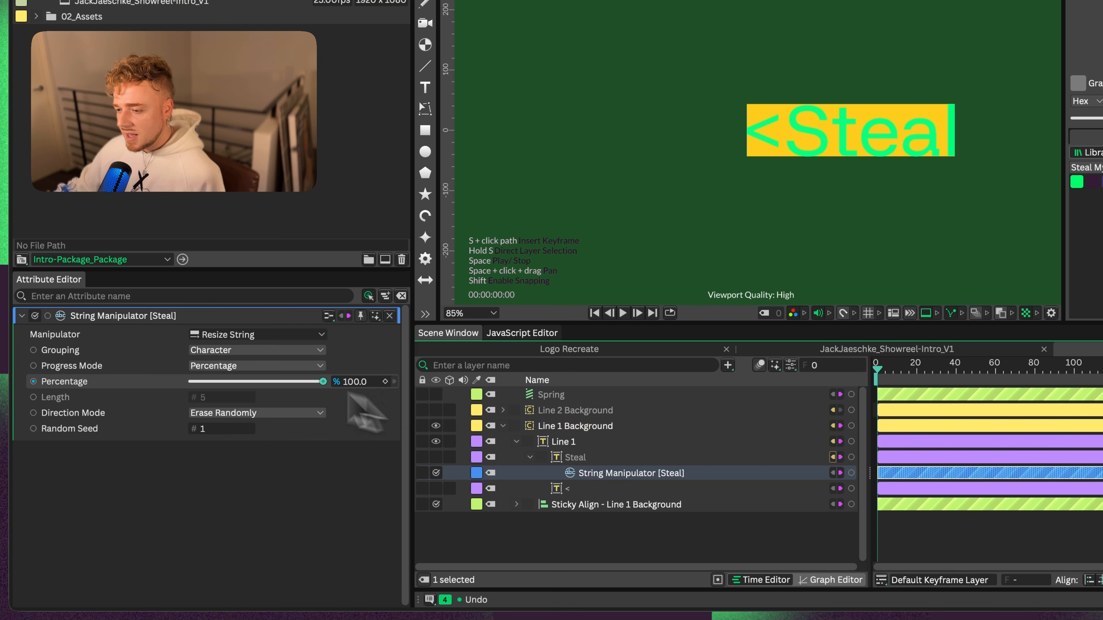
mouse_move(324, 381)
left_mouse_down()
mouse_move(168, 385)
mouse_move(360, 410)
mouse_move(221, 385)
mouse_move(327, 387)
mouse_move(216, 389)
mouse_move(377, 391)
mouse_move(246, 383)
mouse_move(350, 388)
left_mouse_up()
- Set Line 1 Background's Sticky Align X to 1 and select the String Manipulator on Steal
left_click(558, 504)
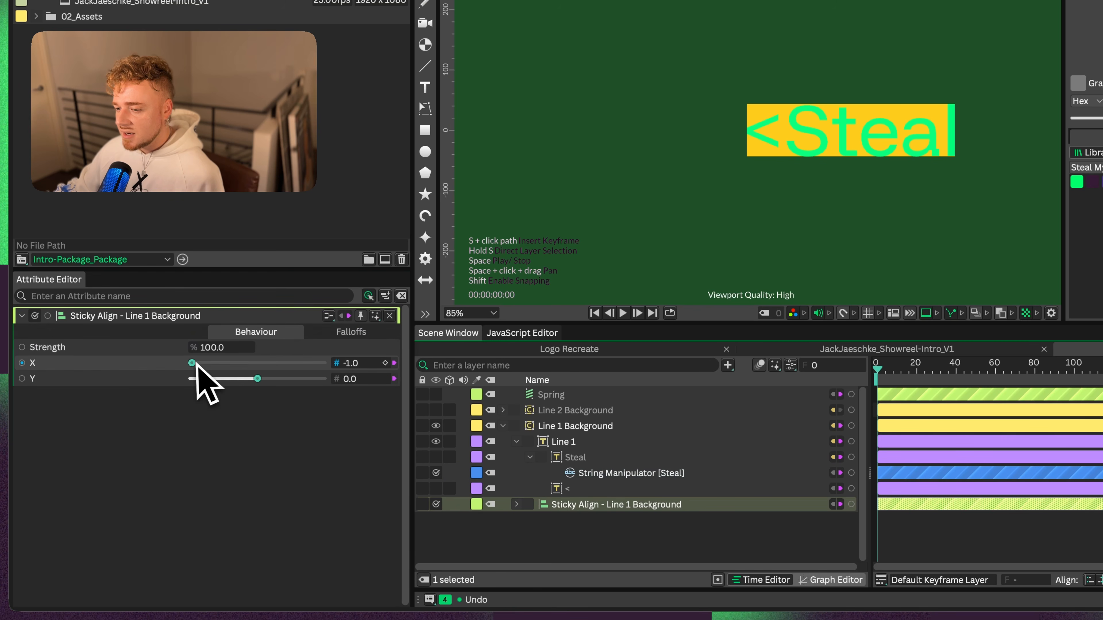
left_click_drag(195, 362, 447, 379)
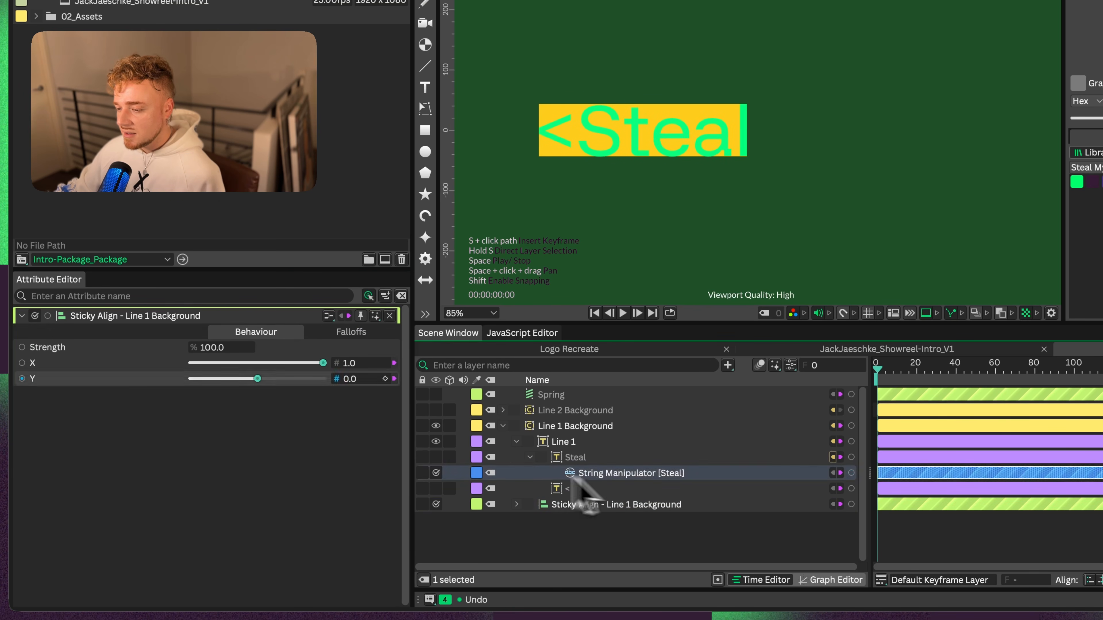
left_click(584, 473)
- Collapse and hide Line 1 Background, and show Line 2 Background with its nested Line 2 text
left_click(500, 425)
left_click(503, 425)
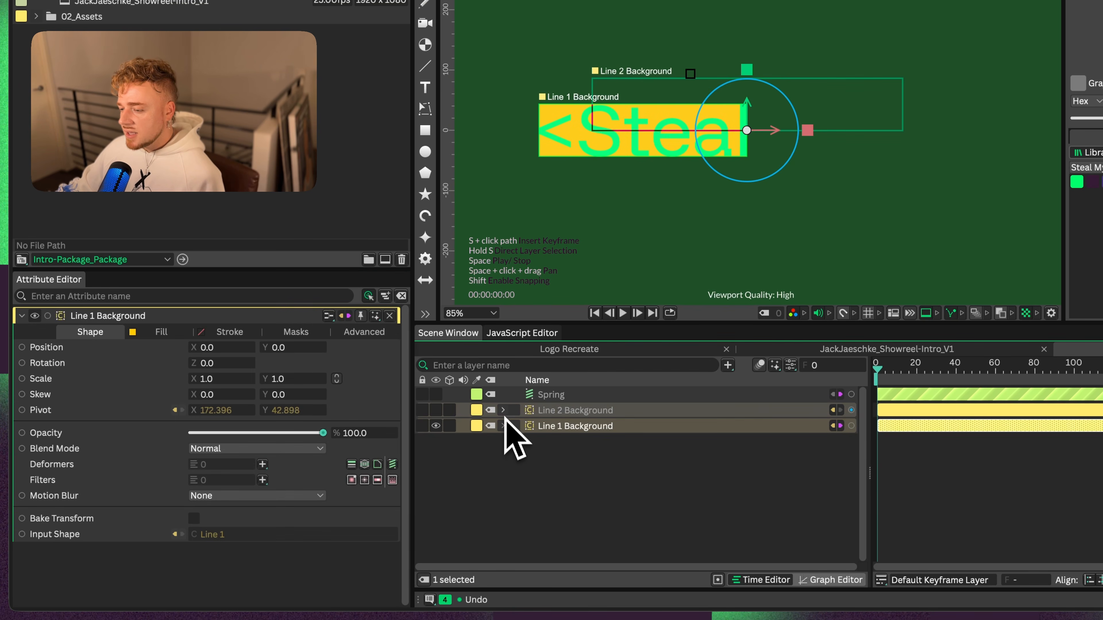
left_click(503, 410)
left_click(564, 426)
left_click(435, 442)
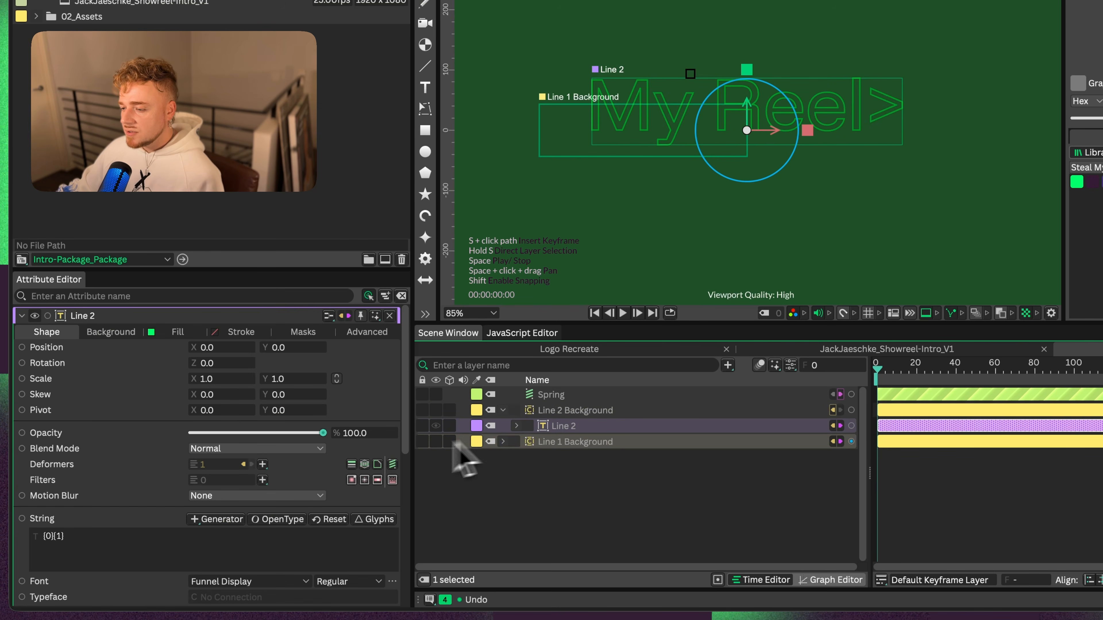
left_click(449, 411)
left_click(436, 410)
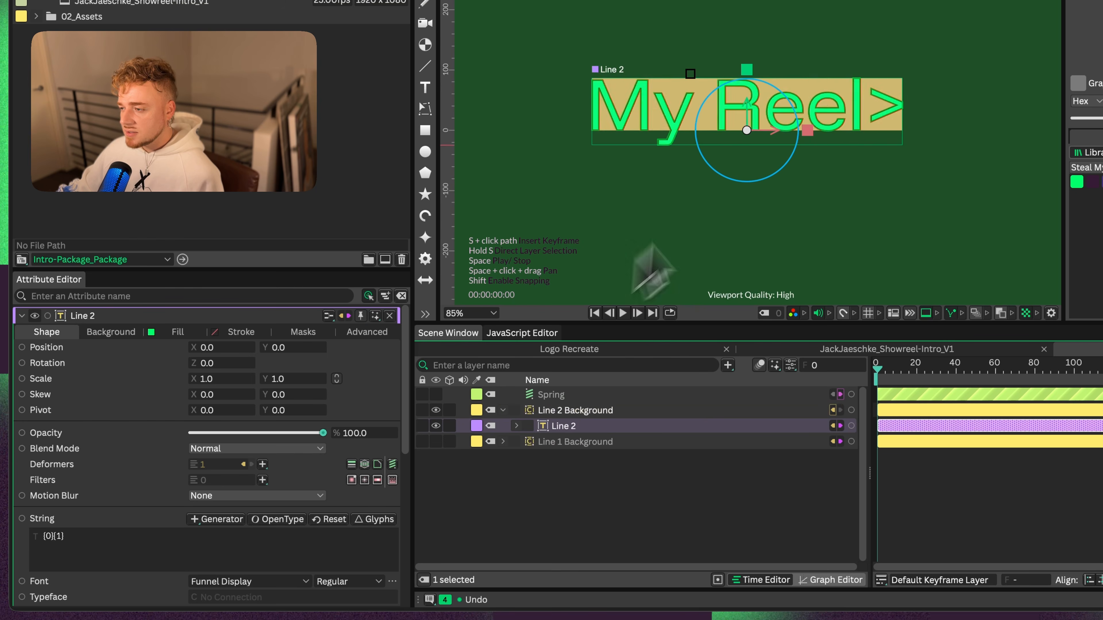
- Move Line 2 out of Line 2 Background and run the Sticky Align script on Line 2 Background
scroll(694, 260, "down", 3)
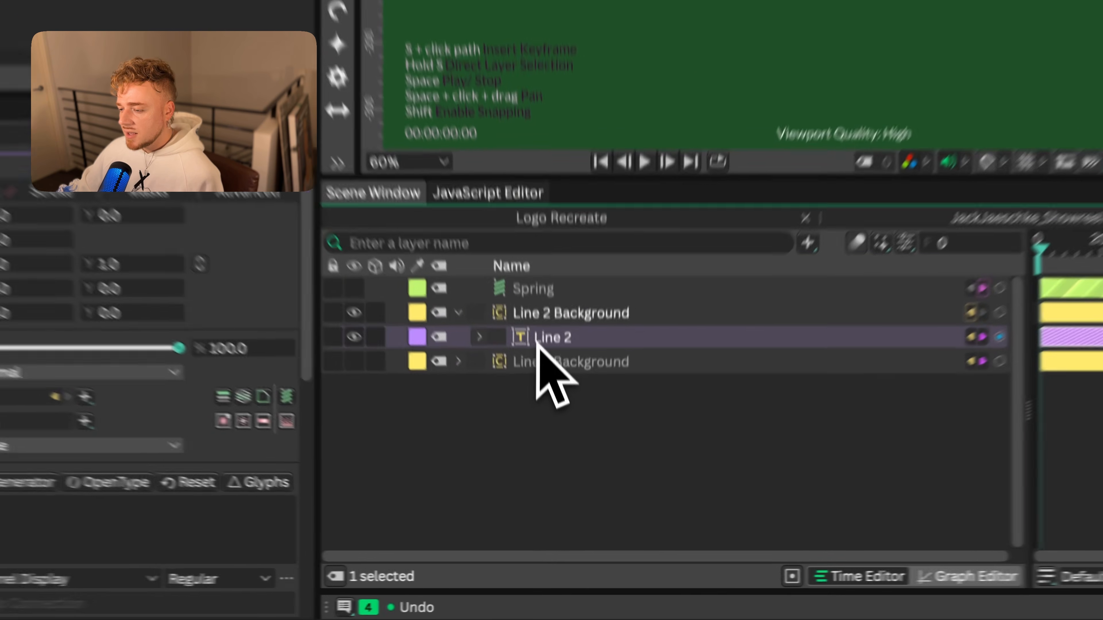
left_click_drag(544, 426, 548, 401)
left_click(553, 308)
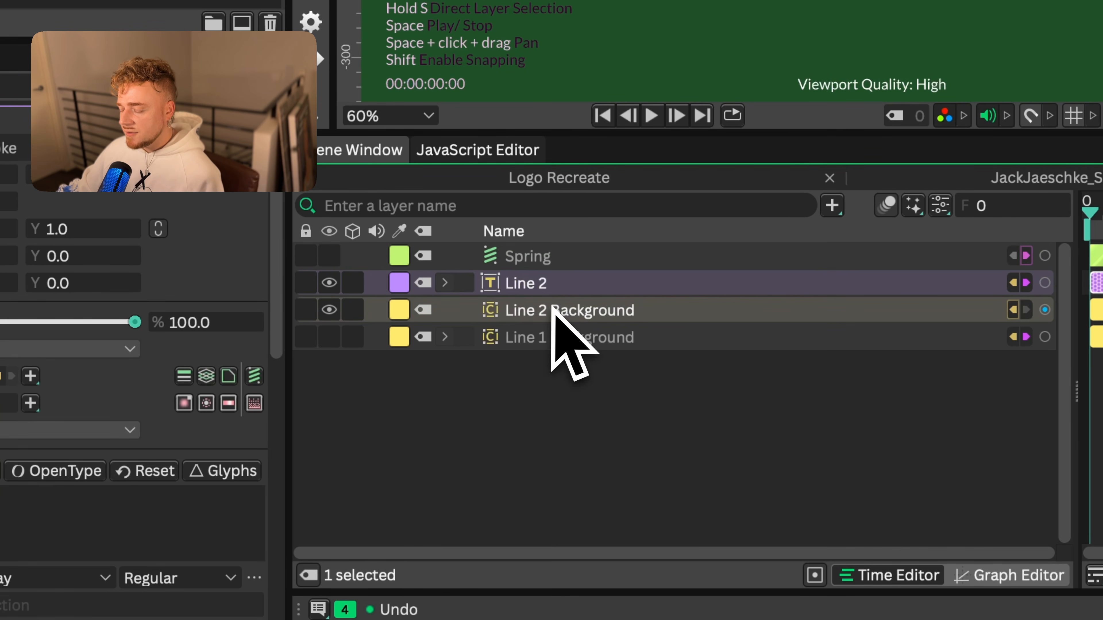
left_click(549, 313)
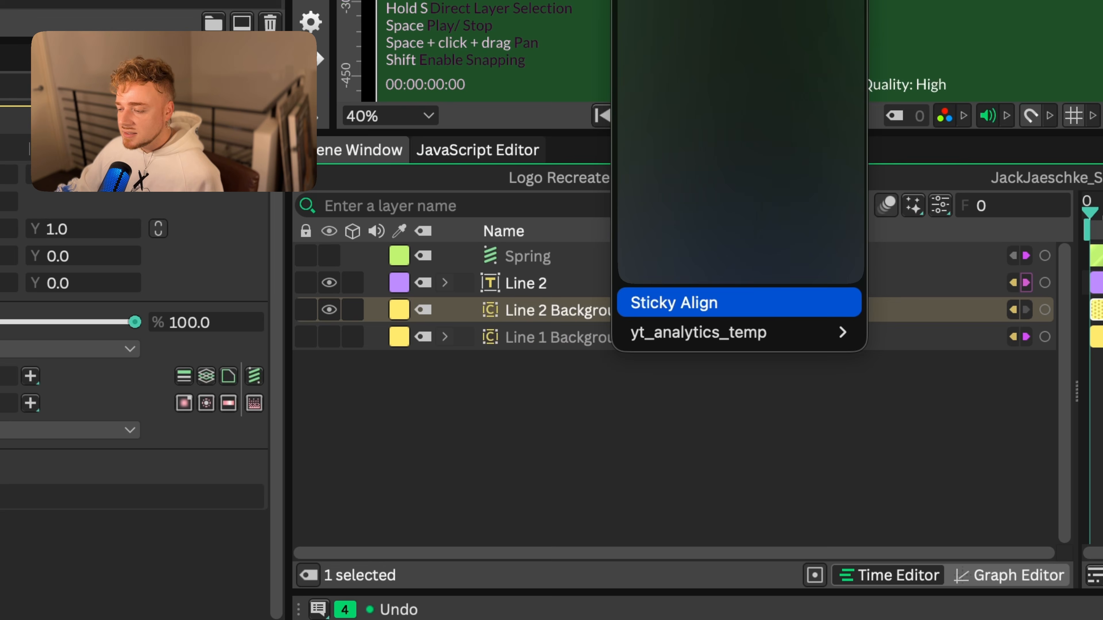
left_click(705, 310)
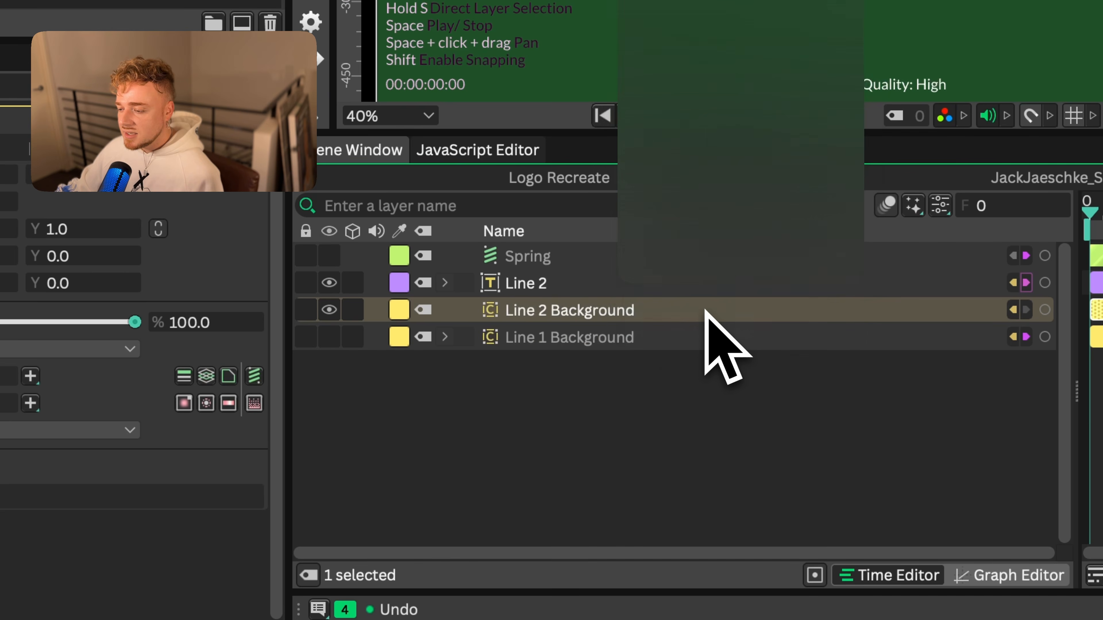
left_click(468, 337)
- Parent Line 2 back under Line 2 Background at position 0, 0, and collapse the background's hierarchy
left_click_drag(516, 281, 538, 313)
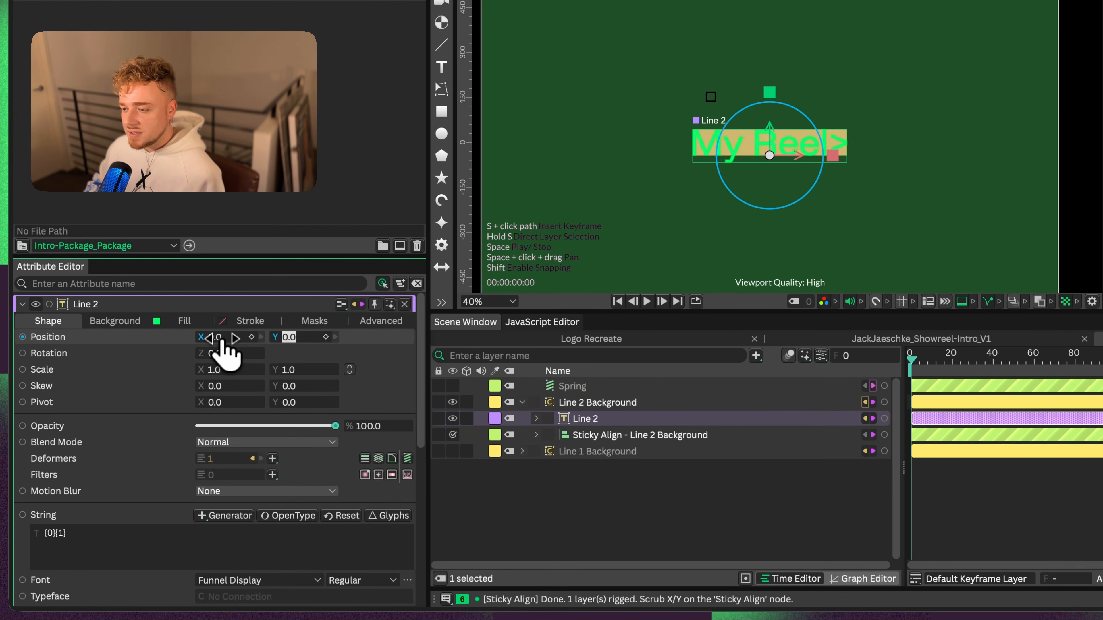
left_click(581, 485)
left_click(523, 403)
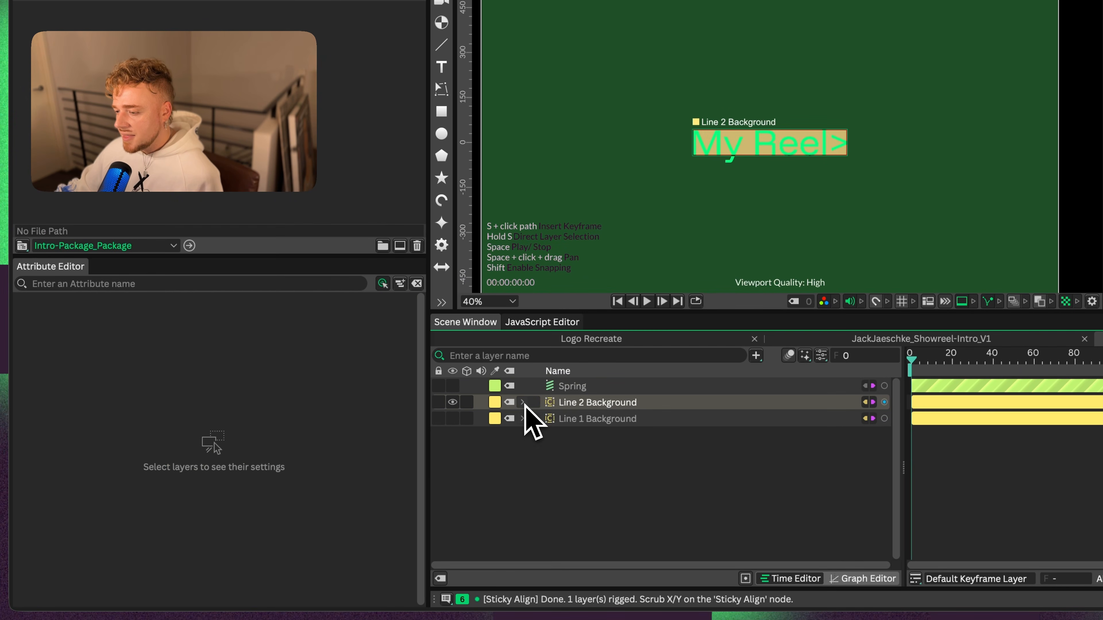
- Adjust the Sticky Align X of Line 2 Background to anchor the background at its left edge
left_click(629, 407)
scroll(746, 173, "up", 5)
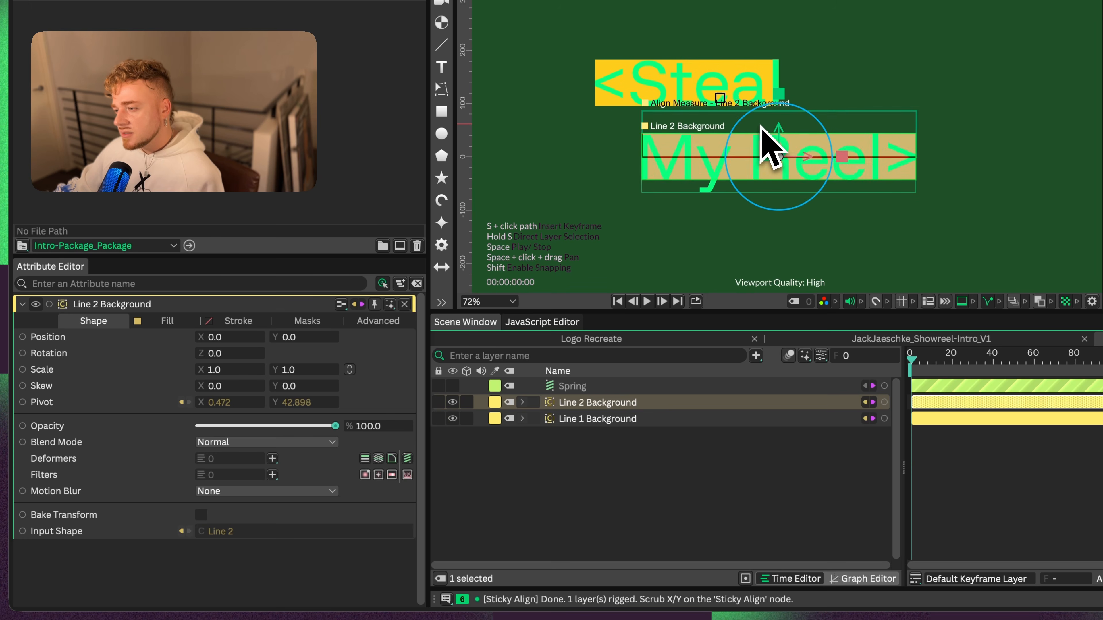
left_click(523, 402)
left_click(586, 435)
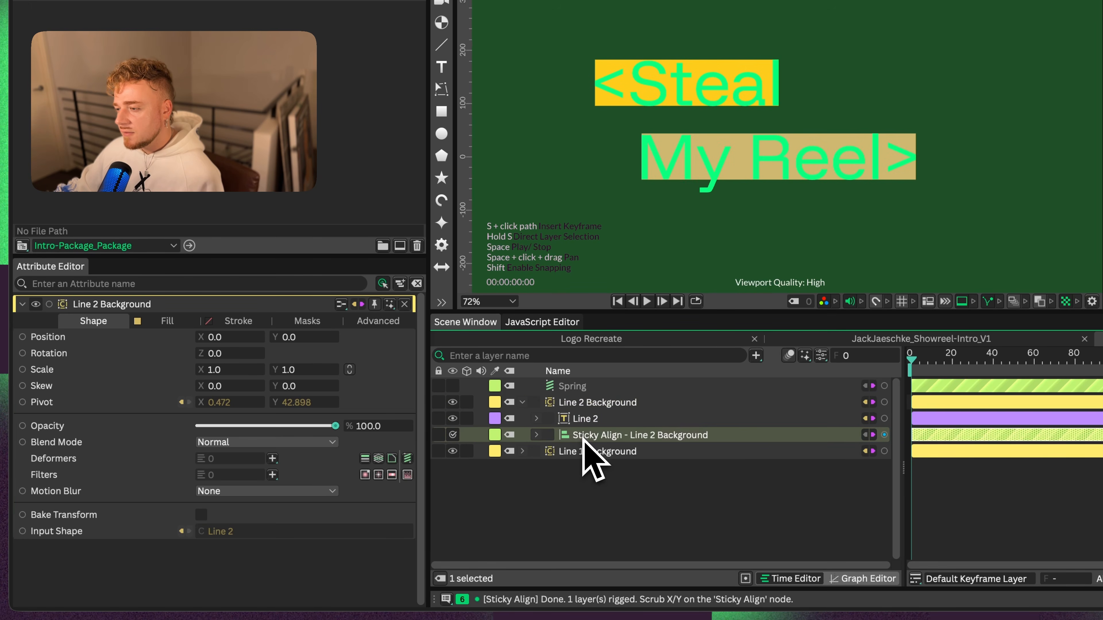
left_click_drag(265, 354, 215, 358)
left_click(752, 180)
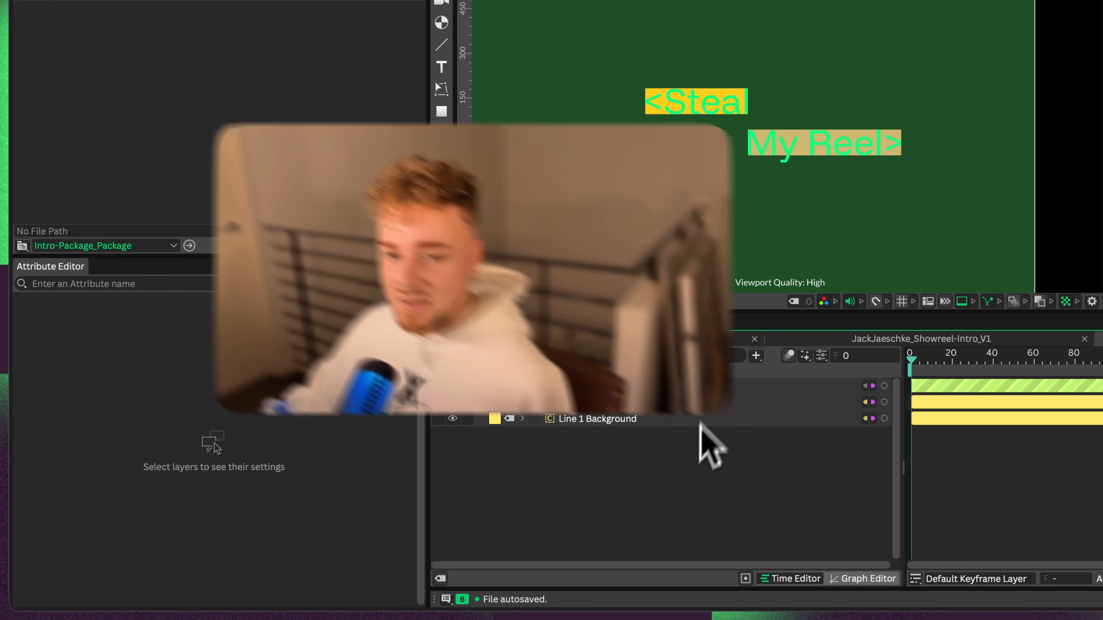
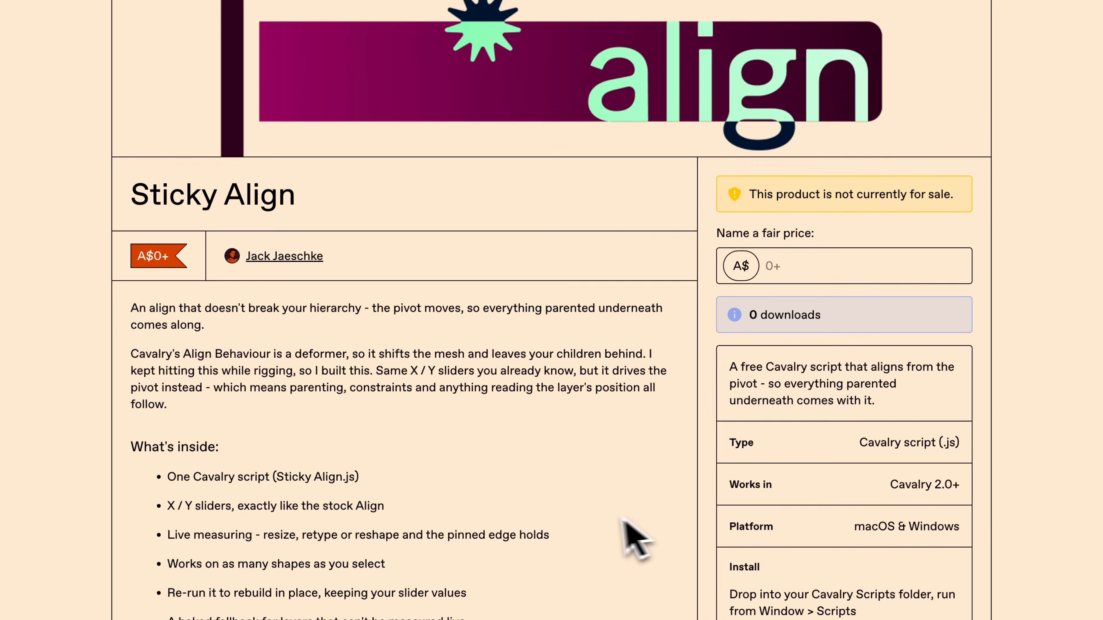
- Read through the Sticky Align product page's description, feature list and installation notes
scroll(608, 547, "down", 10)
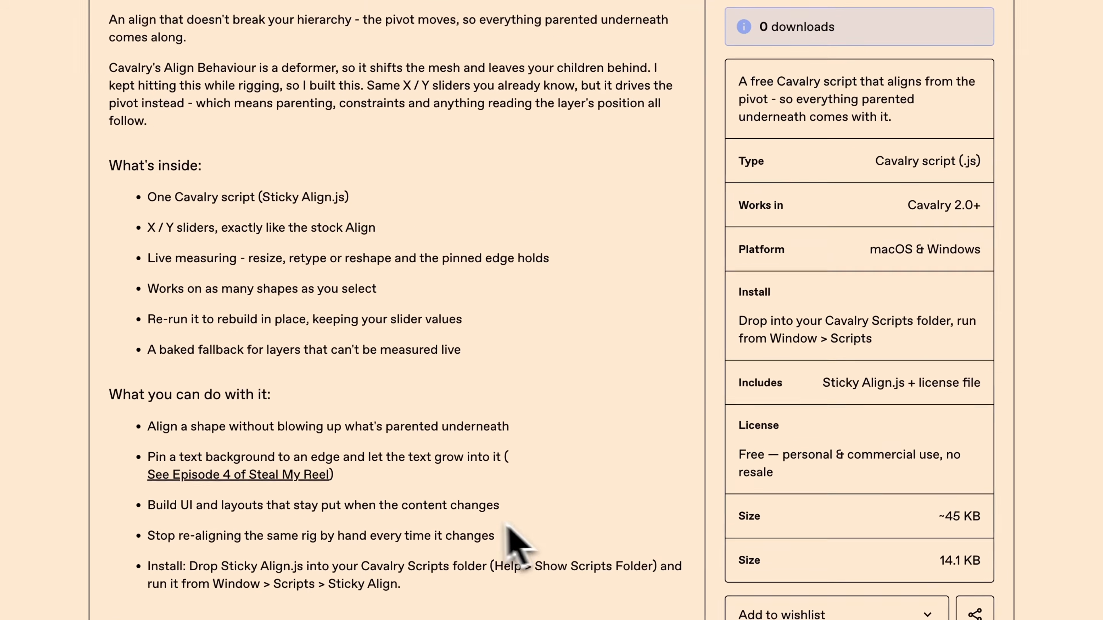
scroll(490, 547, "up", 15)
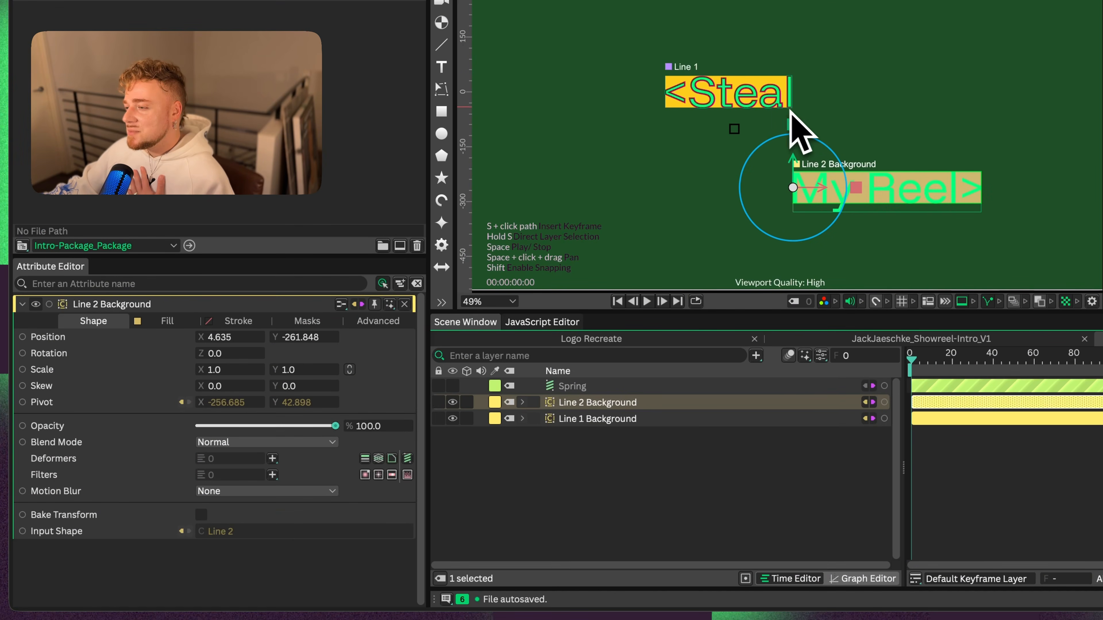
- Undo the last move of Line 2 Background and try positioning it against Line 1 by hand with its X and Y position
scroll(671, 97, "up", 3)
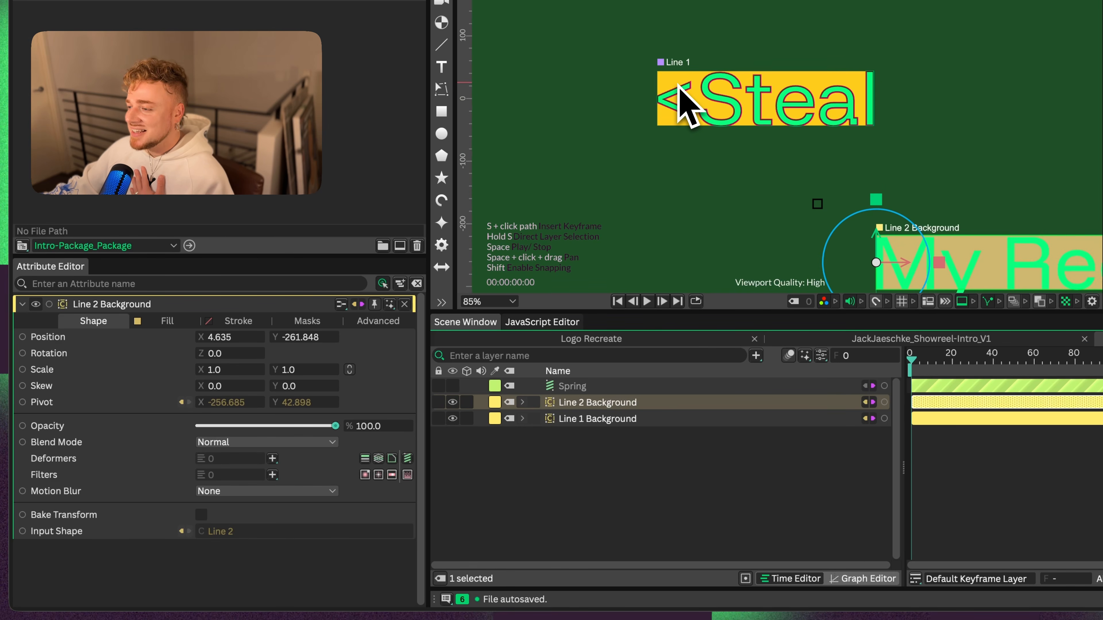
key("ctrl+z")
left_click_drag(438, 337, 436, 336)
left_click_drag(936, 83, 712, 82)
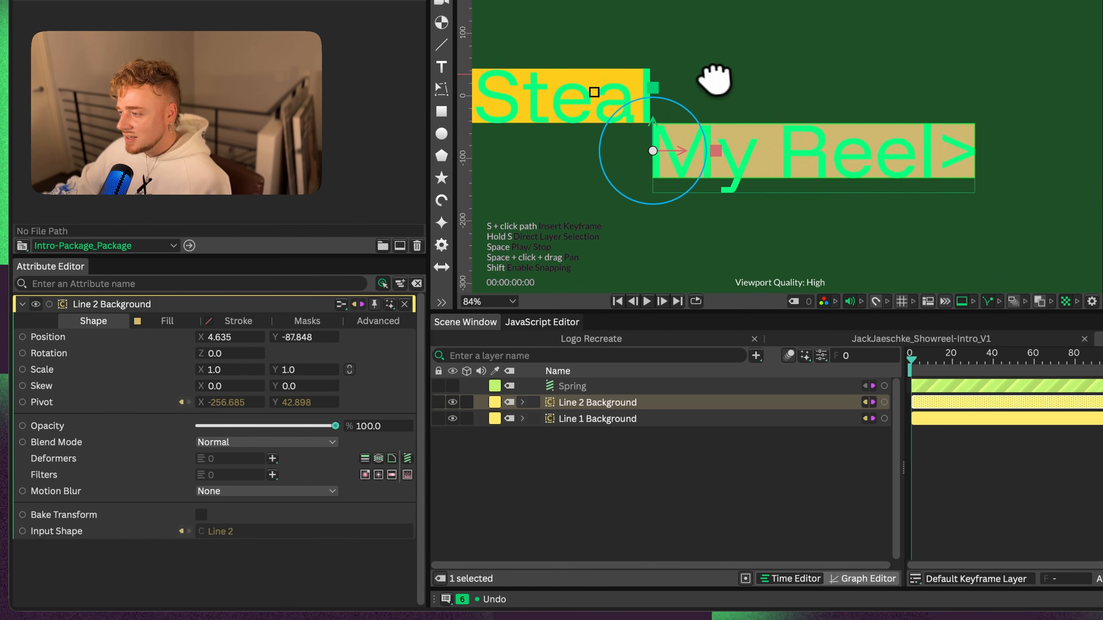
left_click_drag(654, 140, 764, 145)
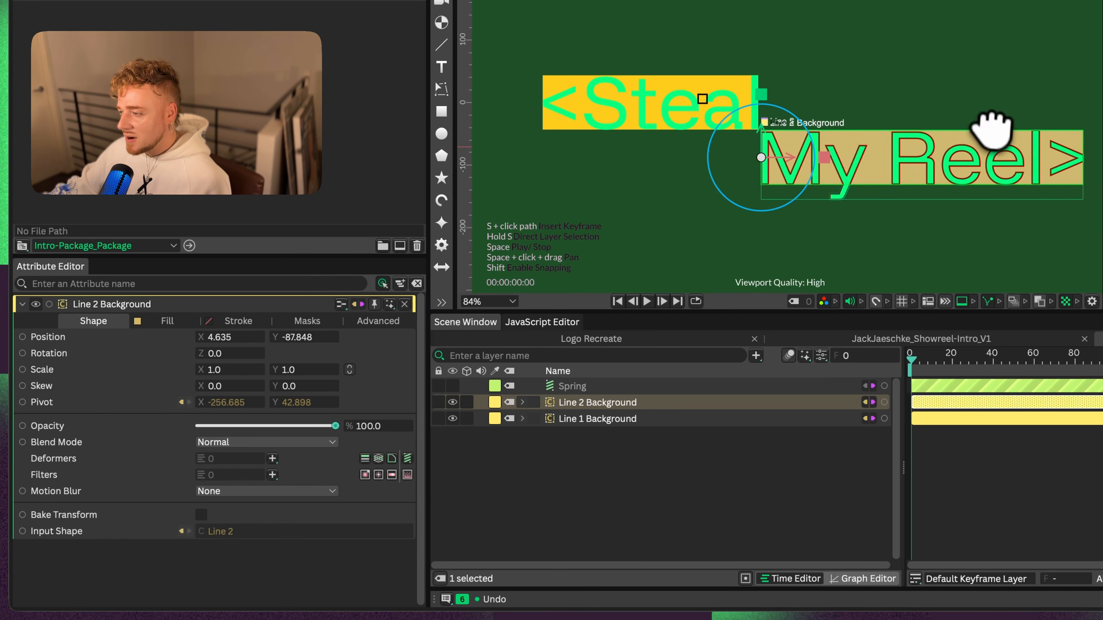
left_click_drag(226, 337, 149, 347)
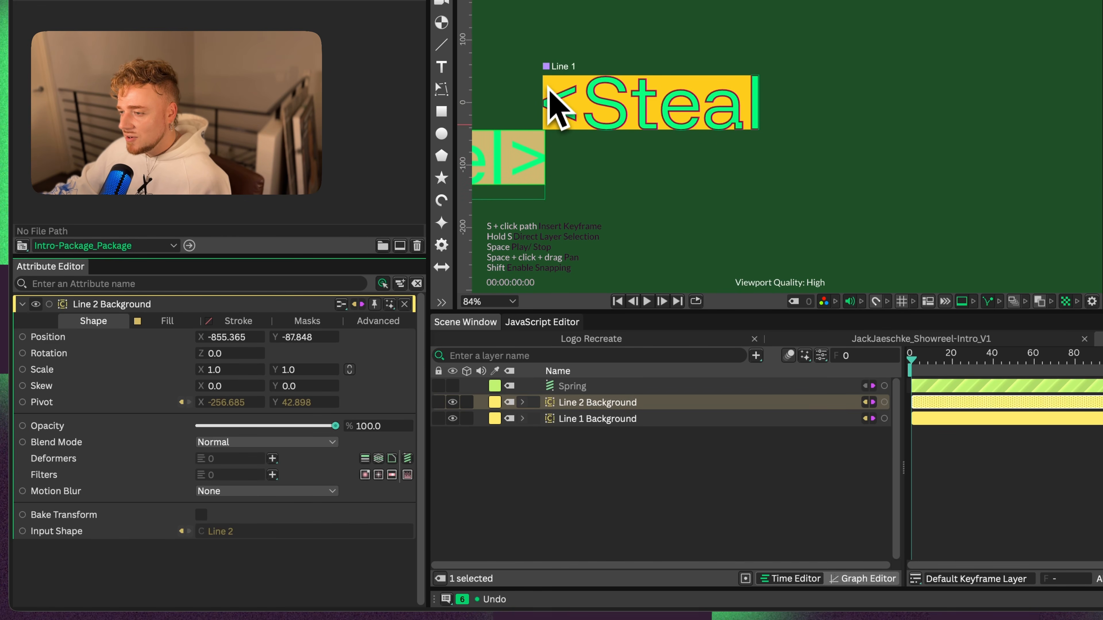
mouse_move(304, 337)
left_mouse_down()
mouse_move(321, 352)
mouse_move(265, 353)
mouse_move(310, 345)
mouse_move(299, 349)
left_mouse_up()
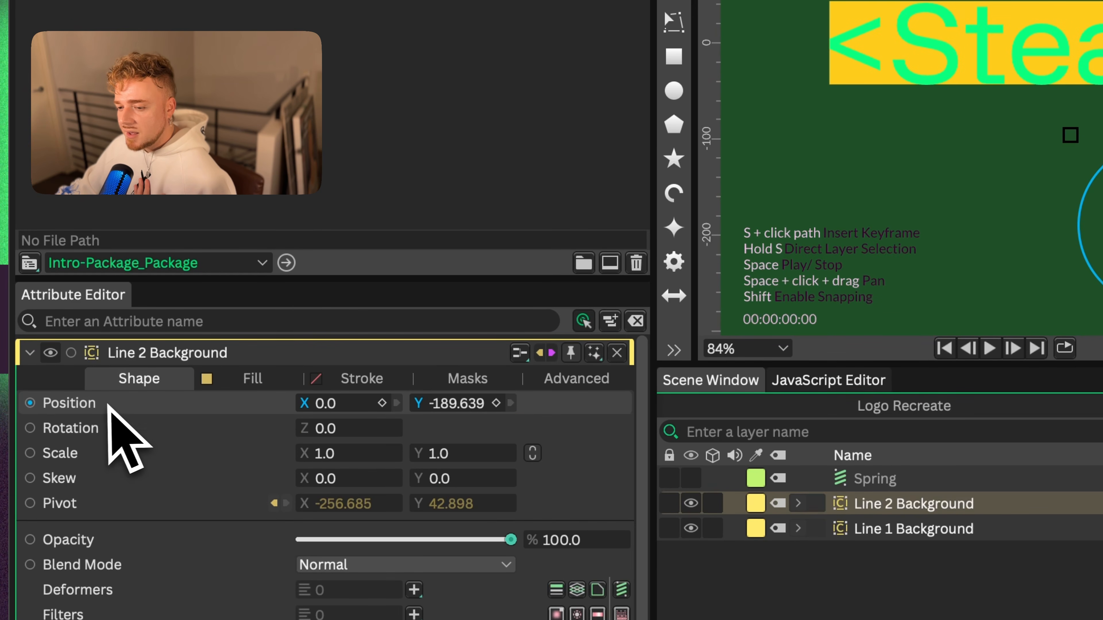
- Add a Bounding Box Constraint utility to the position of Line 2 Background
right_click(151, 406)
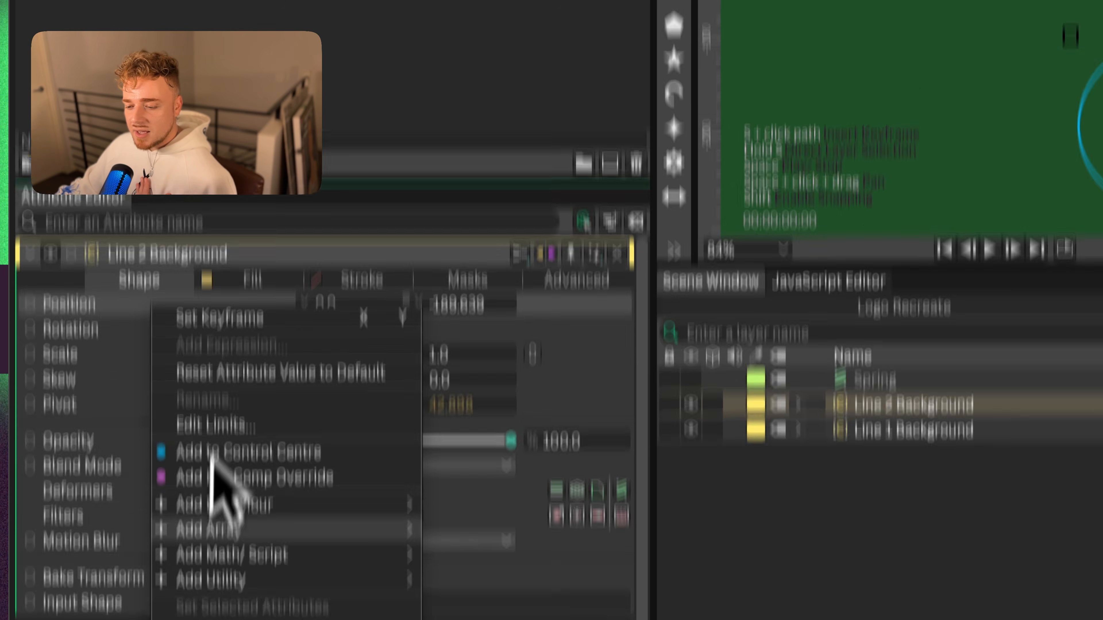
mouse_move(226, 462)
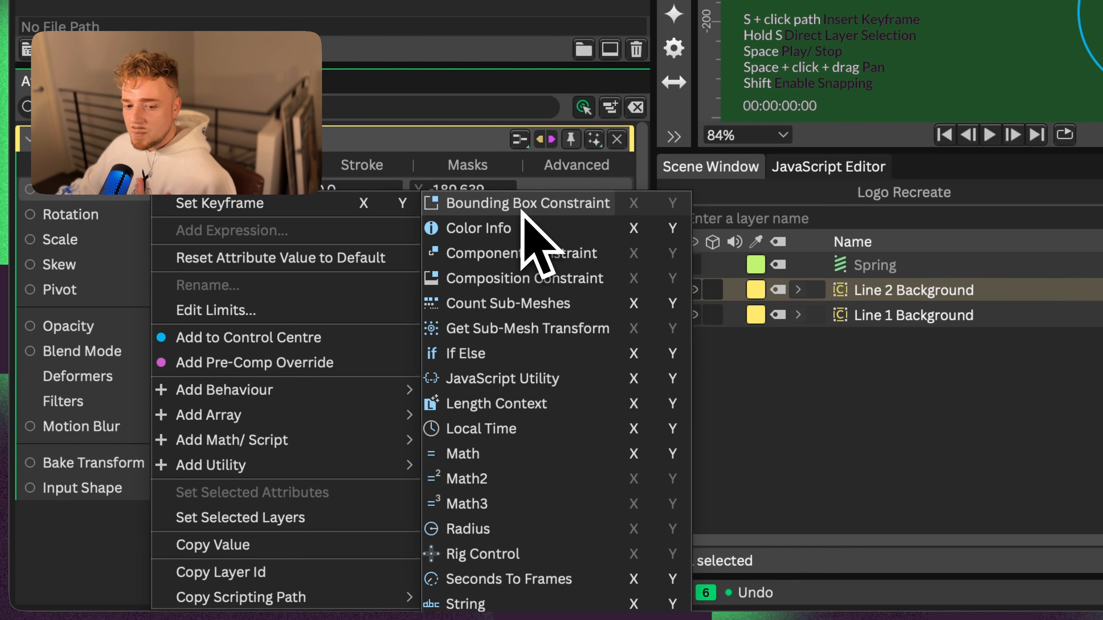
left_click(538, 244)
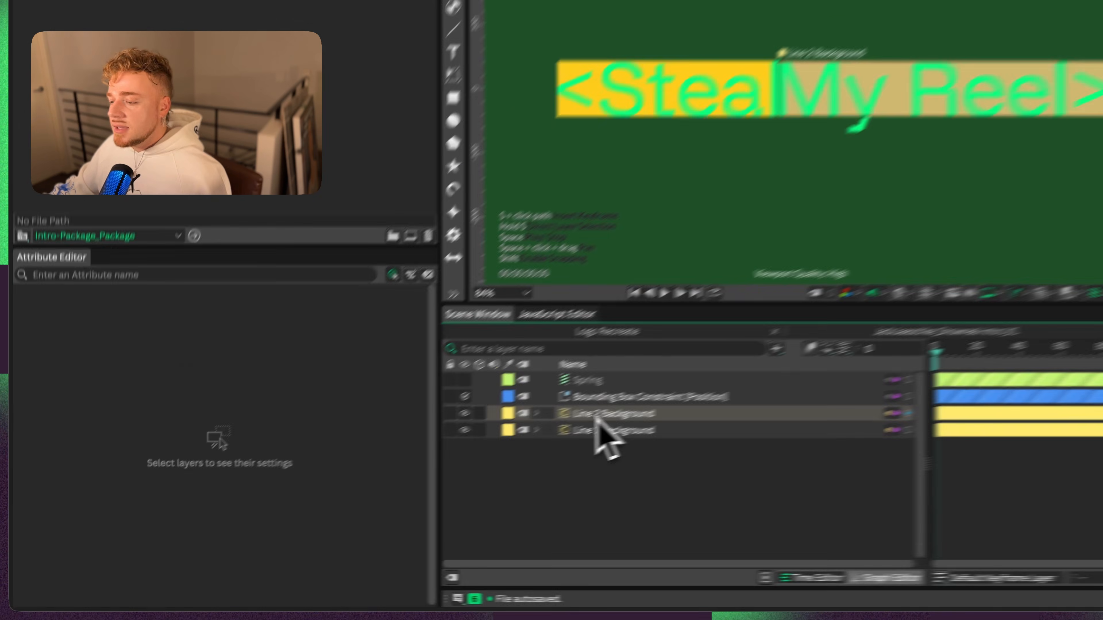
left_click(912, 315)
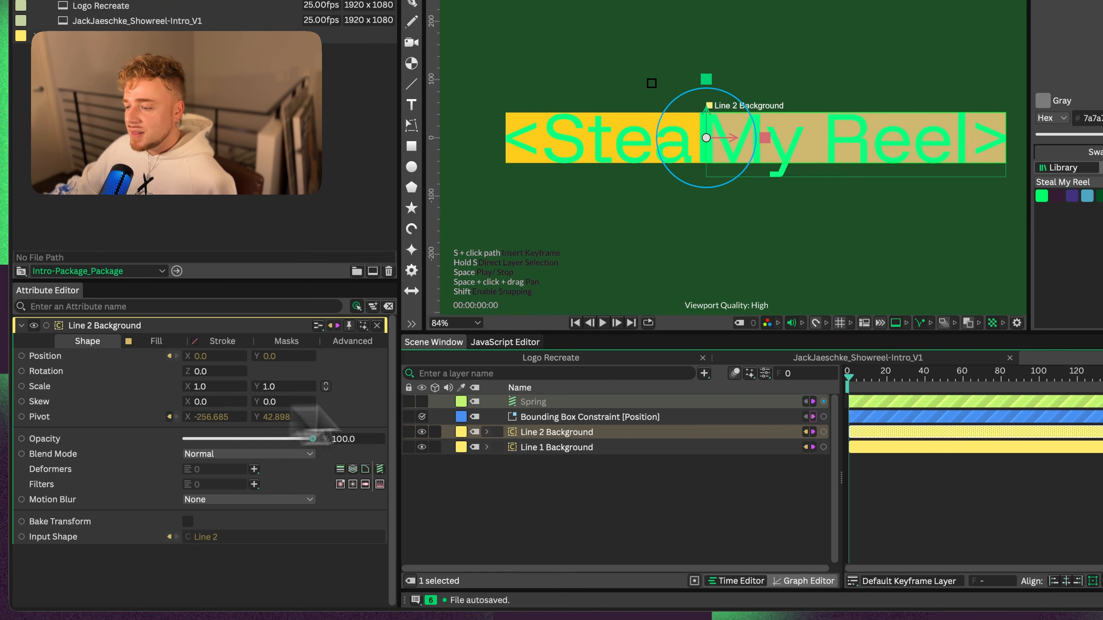
left_click(582, 504)
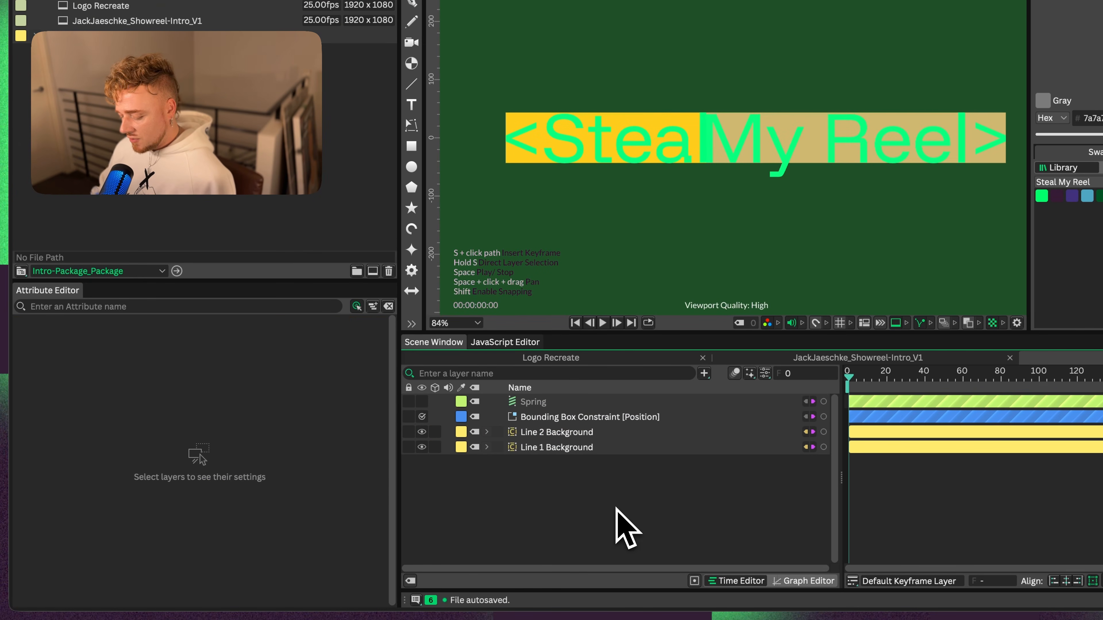
- Search the addable layers for "constraint" and browse the available constraint utilities
key("super+period")
type("cons")
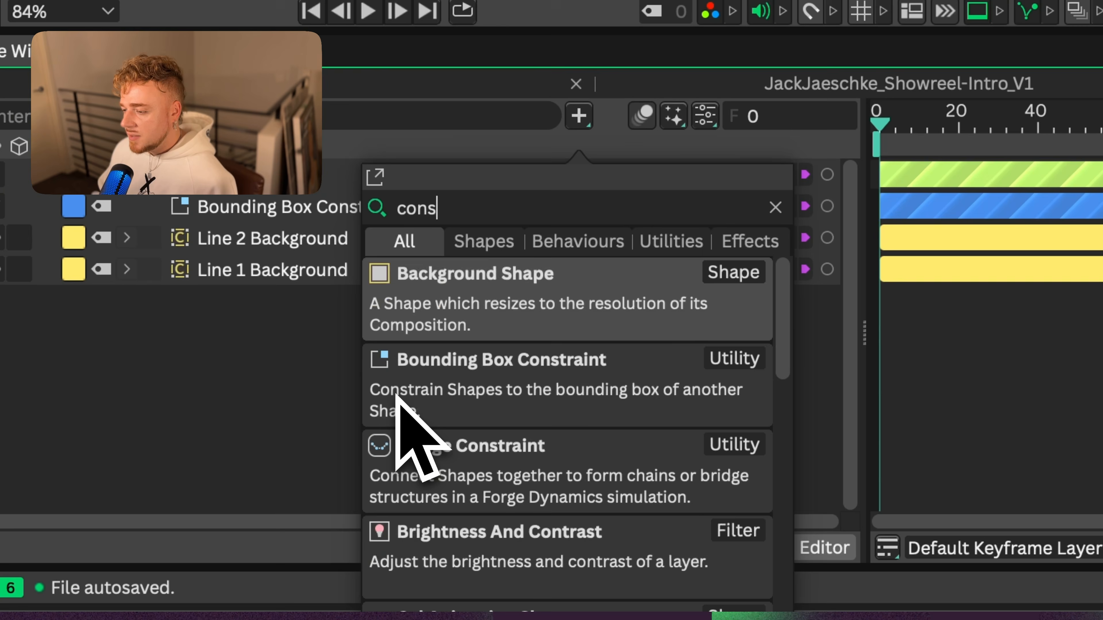
type("traint")
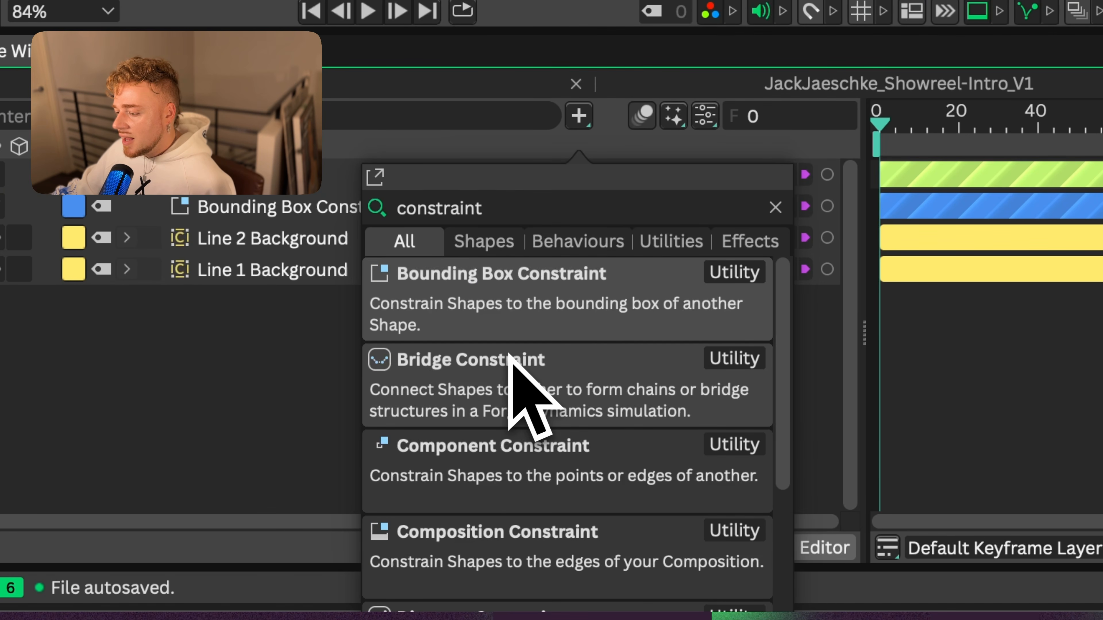
scroll(525, 378, "down", 5)
scroll(525, 434, "up", 5)
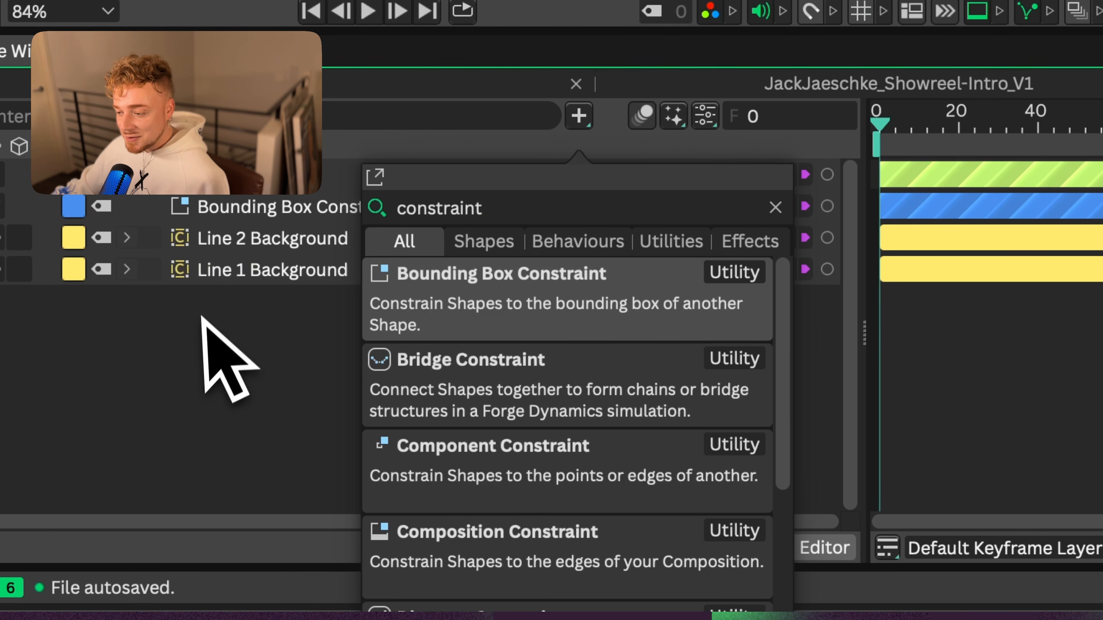
left_click(260, 239)
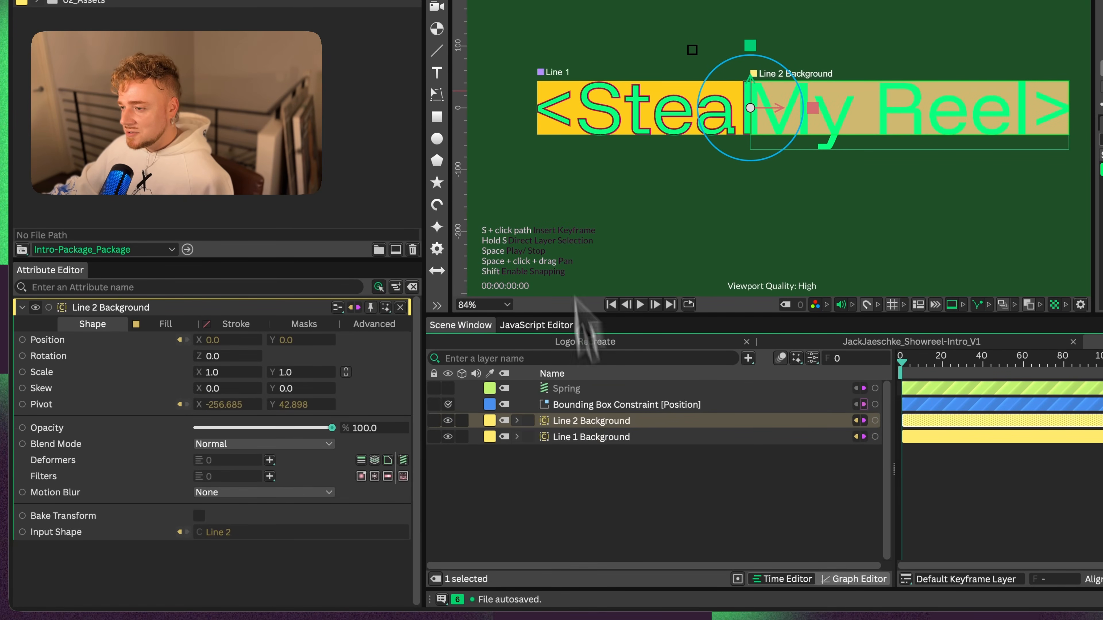
- Connect Line 1 Background as the Input Shape of the Bounding Box Constraint and try out its Width and Height
left_click(582, 405)
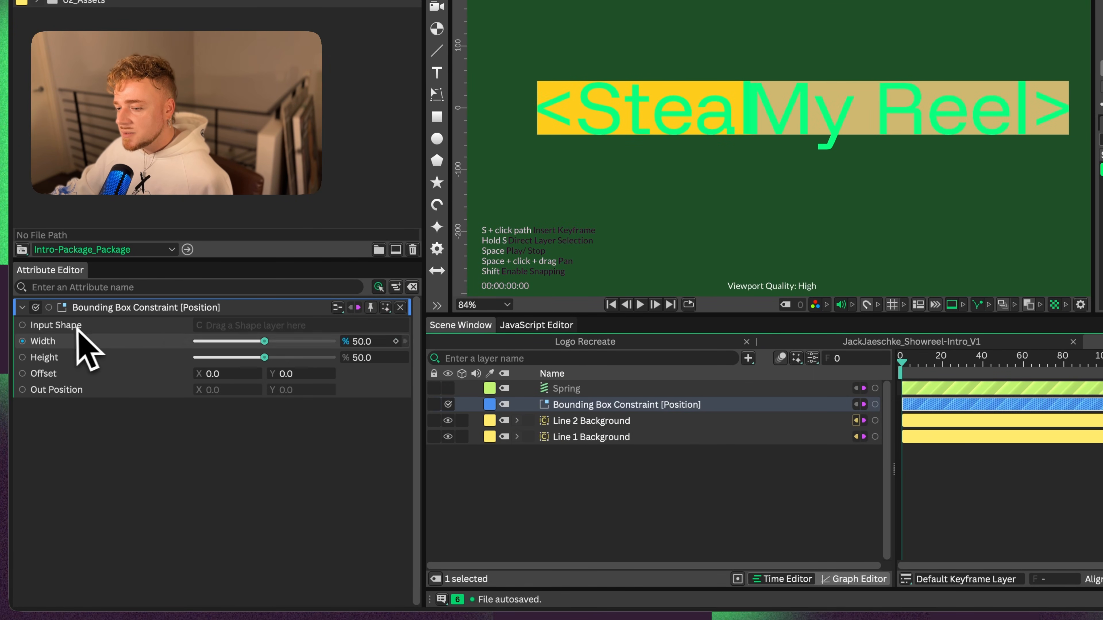
left_click(584, 435)
left_click_drag(591, 438, 382, 349)
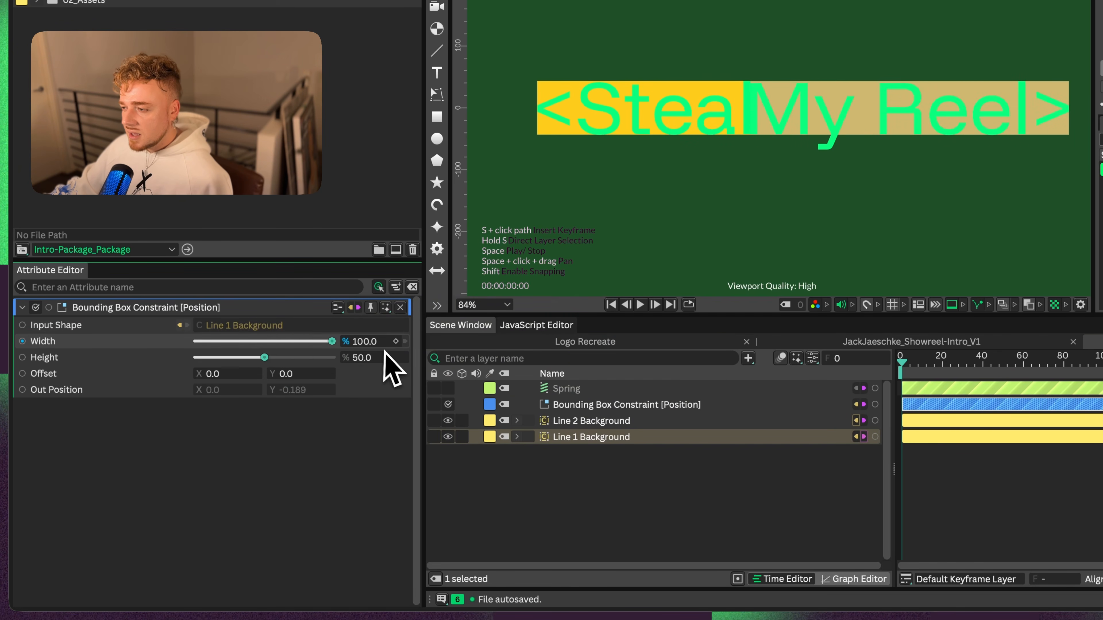
left_click_drag(264, 358, 567, 357)
left_click_drag(332, 341, 454, 343)
- Reorder the layers so Line 2 Background sits below Line 1 Background
mouse_move(595, 436)
left_mouse_down()
mouse_move(599, 461)
mouse_move(591, 436)
left_mouse_up()
left_click(590, 437)
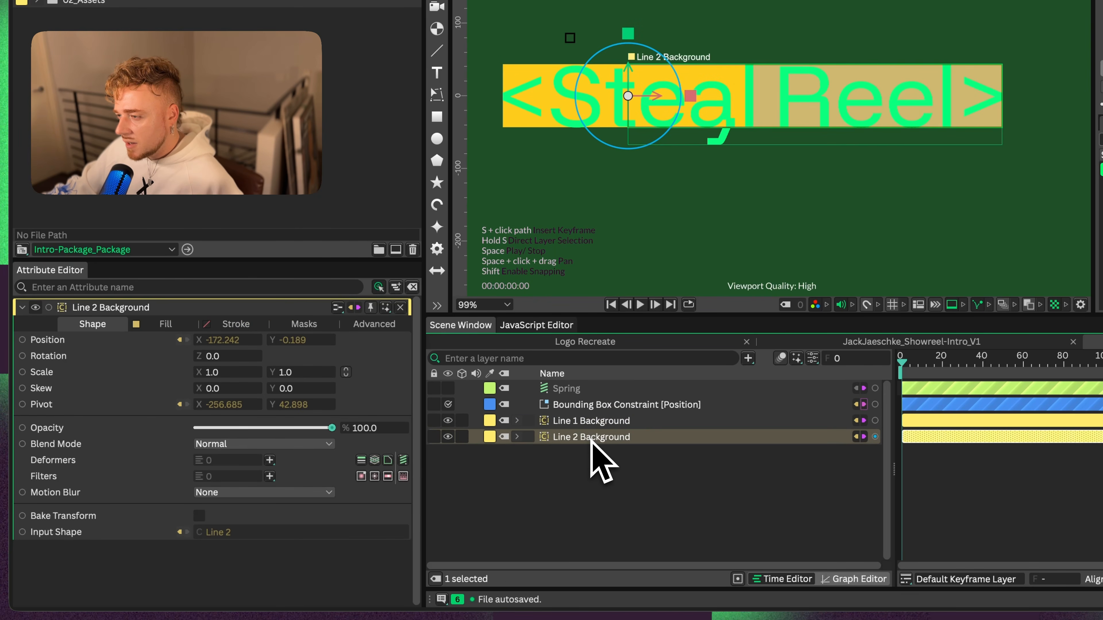
scroll(630, 135, "up", 3)
scroll(617, 87, "down", 5)
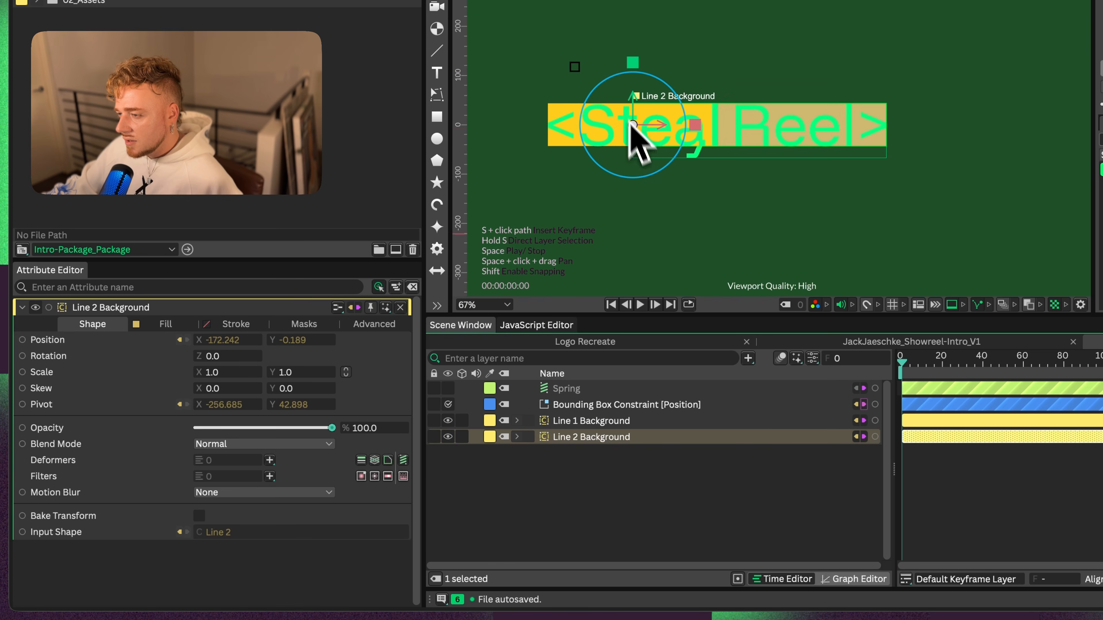
- Expand Line 2 Background and briefly hide Line 1 Background to examine where Line 2 Background's pivot sits
left_click(517, 436)
scroll(632, 148, "up", 3)
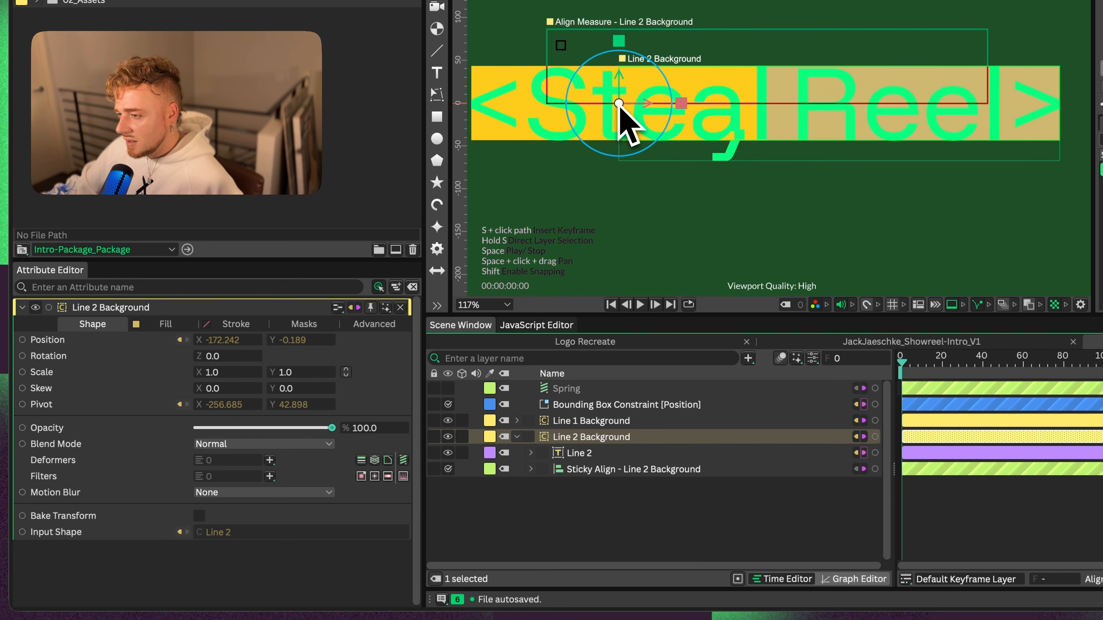
left_click(448, 420)
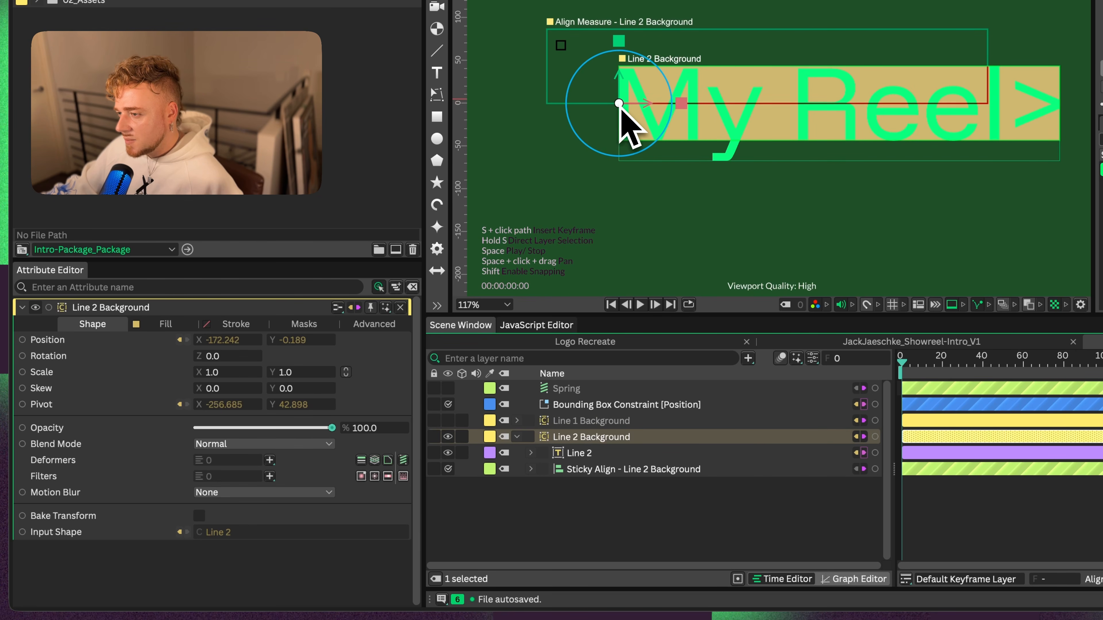
left_click(447, 421)
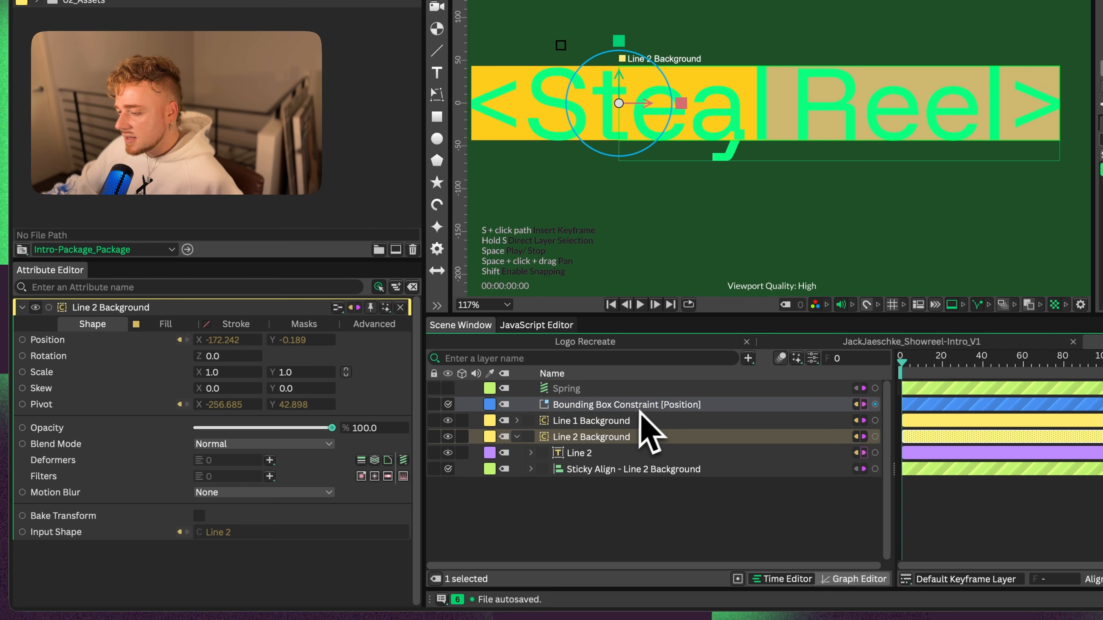
- Set the Bounding Box Constraint's Width to 100% and, after trying 100%, set its Height to 0%
left_click(626, 406)
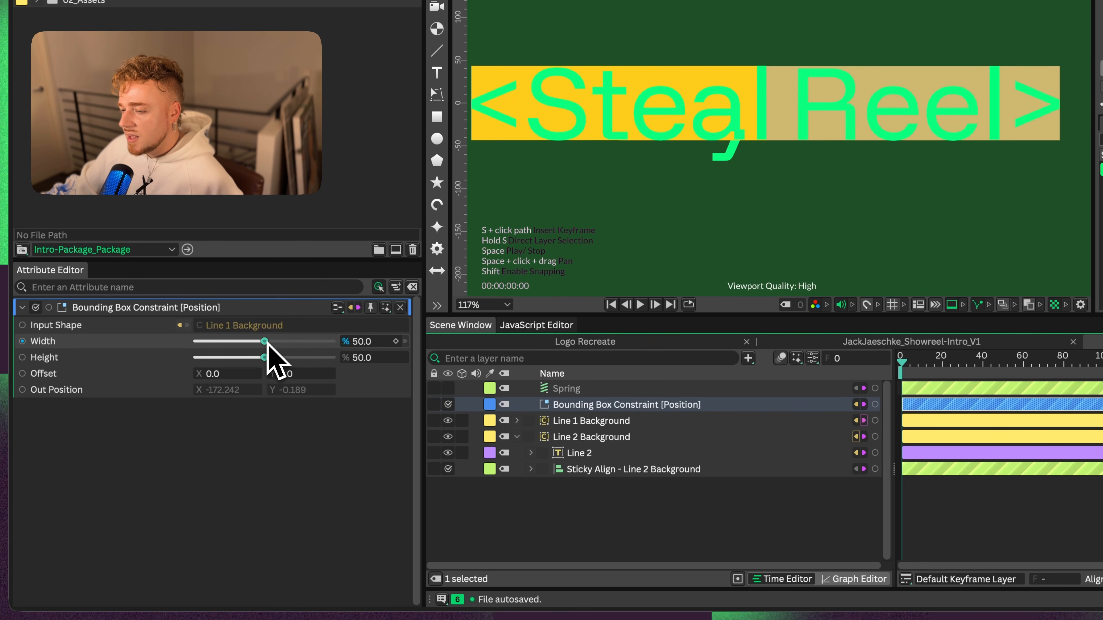
left_click_drag(265, 341, 382, 365)
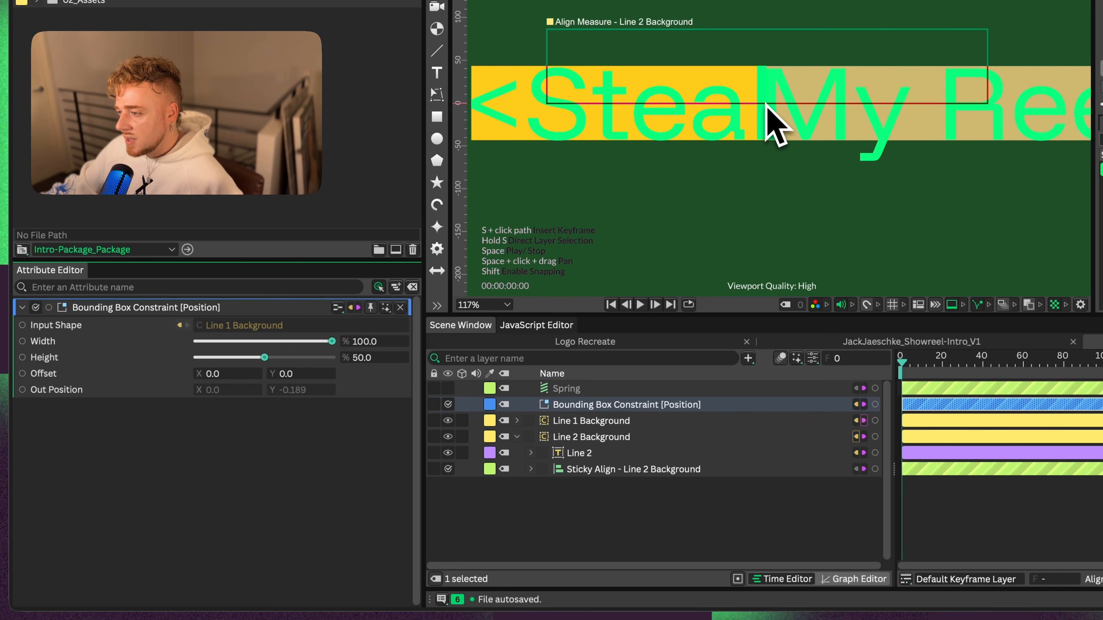
left_click_drag(265, 358, 538, 368)
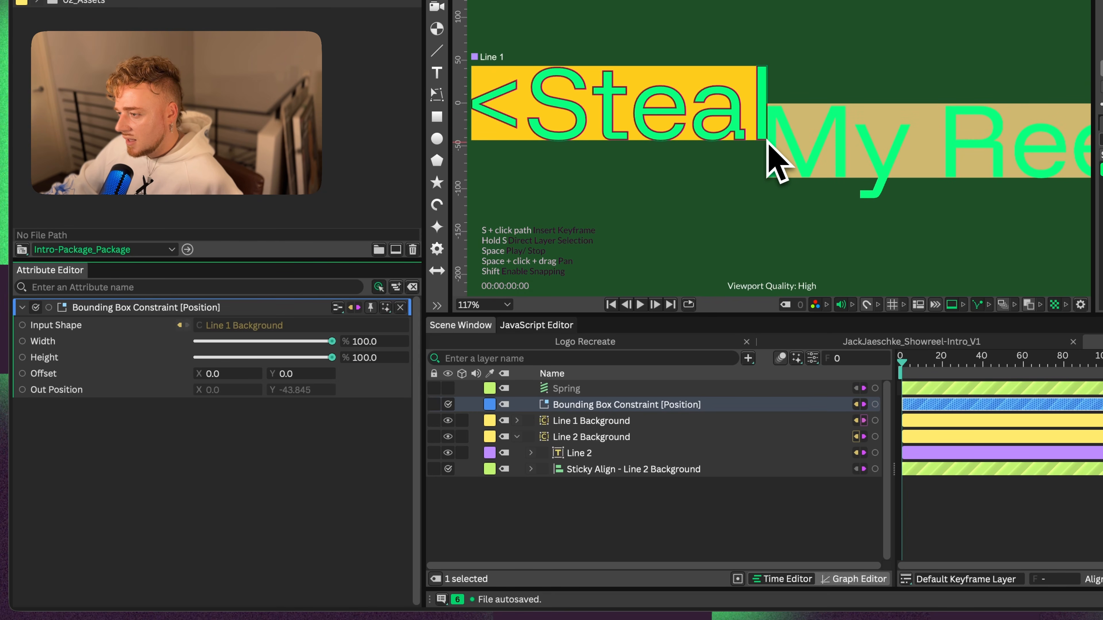
left_click_drag(332, 357, 118, 365)
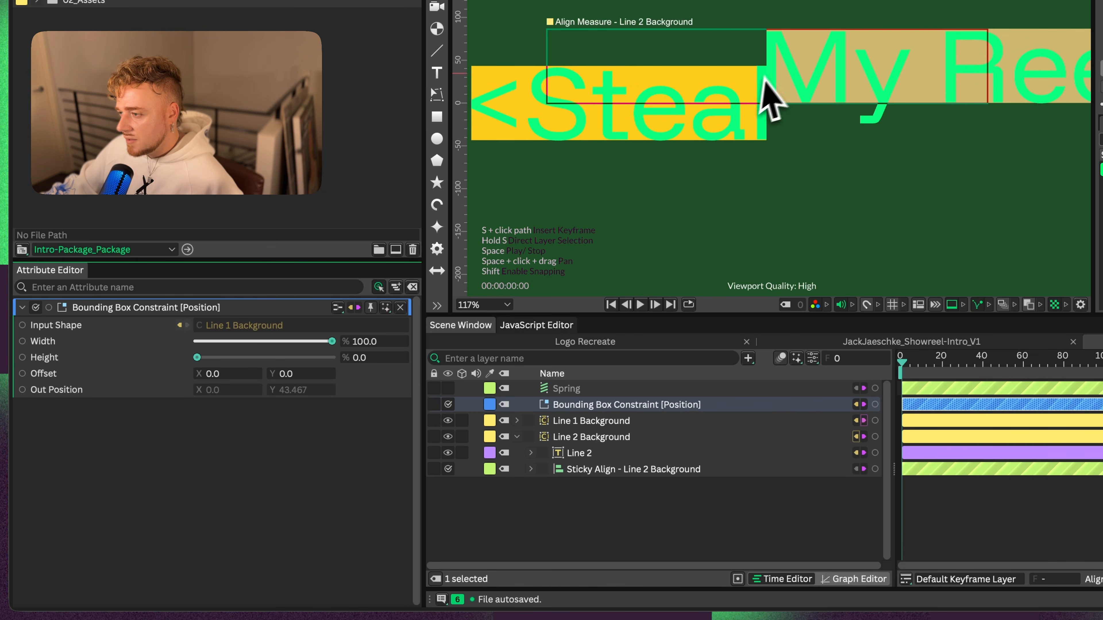
- Set the Sticky Align Y of Line 2 Background to -1 and inspect the corner where the two backgrounds meet
left_click(589, 470)
left_click_drag(281, 370, 191, 372)
scroll(704, 74, "down", 4)
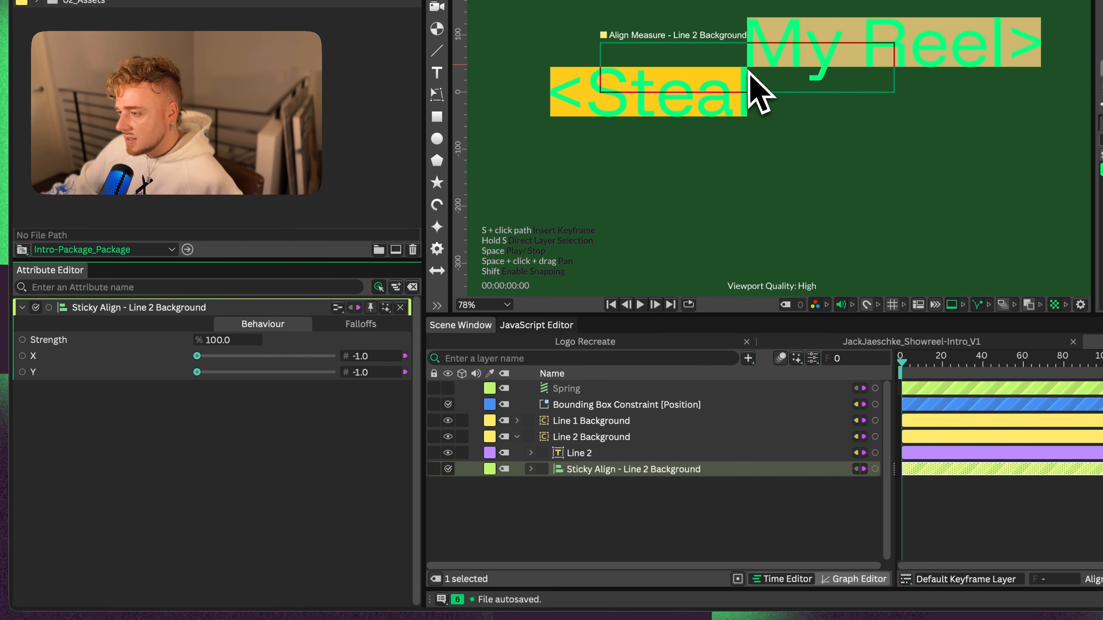
scroll(749, 72, "up", 8)
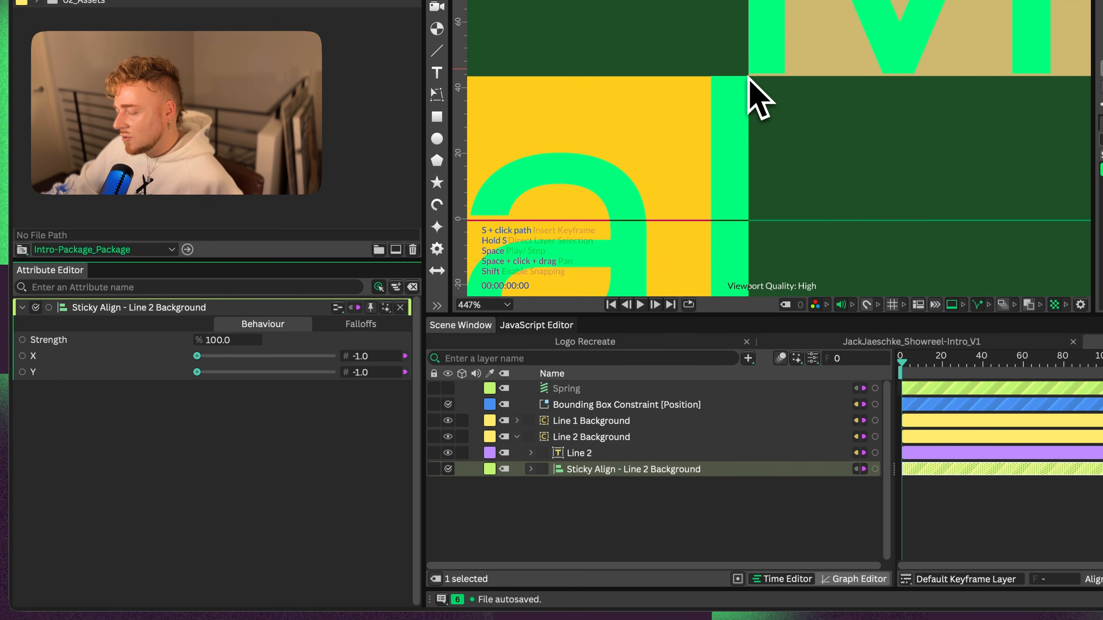
scroll(751, 76, "down", 1)
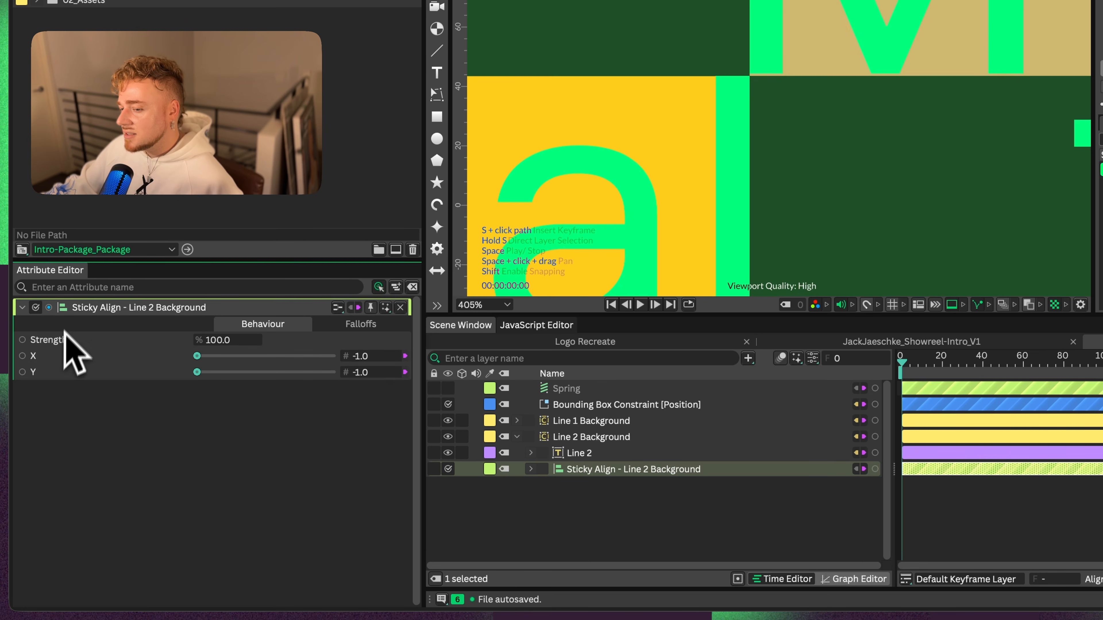
- Try the Bounding Box Constraint's Width at 0% to attach Line 2 Background to Line 1 Background's left edge
left_click(638, 405)
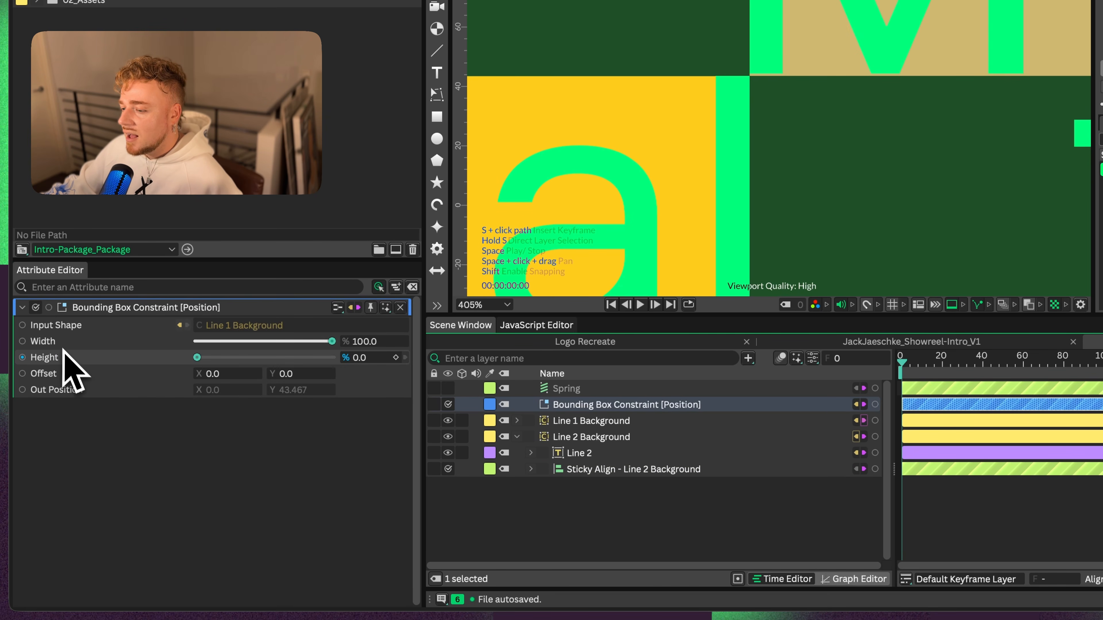
scroll(702, 61, "down", 10)
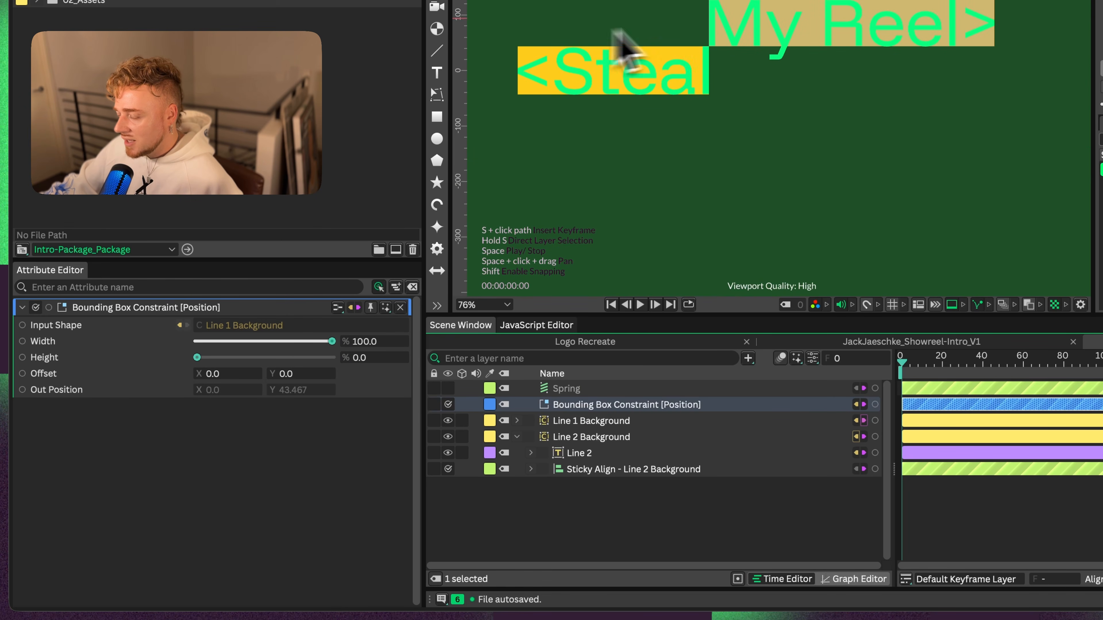
scroll(722, 36, "down", 2)
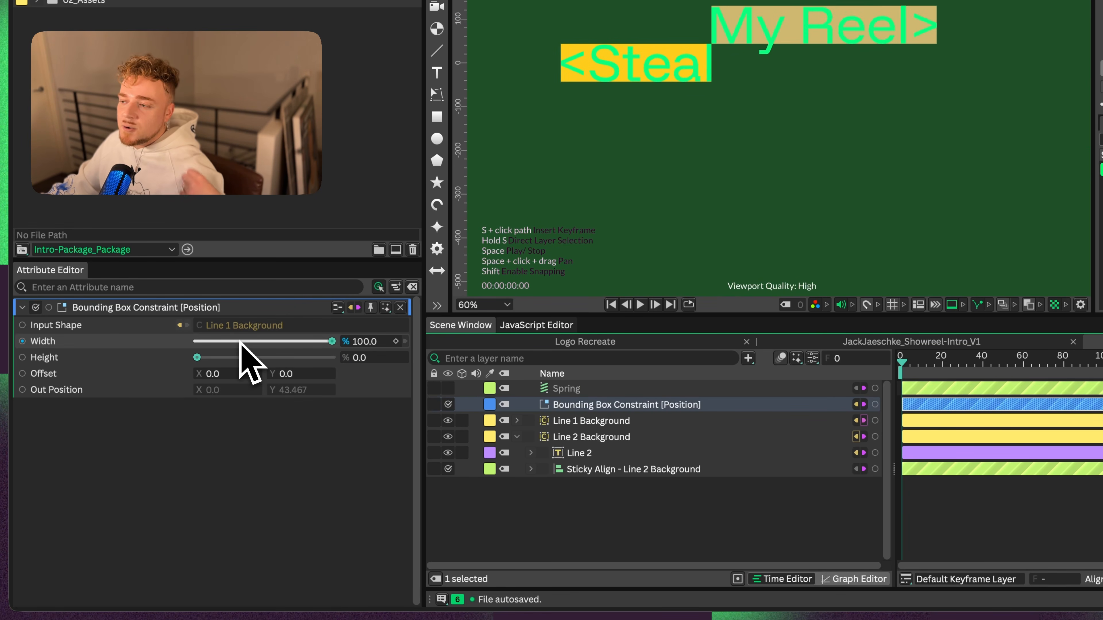
left_click_drag(285, 342, 160, 386)
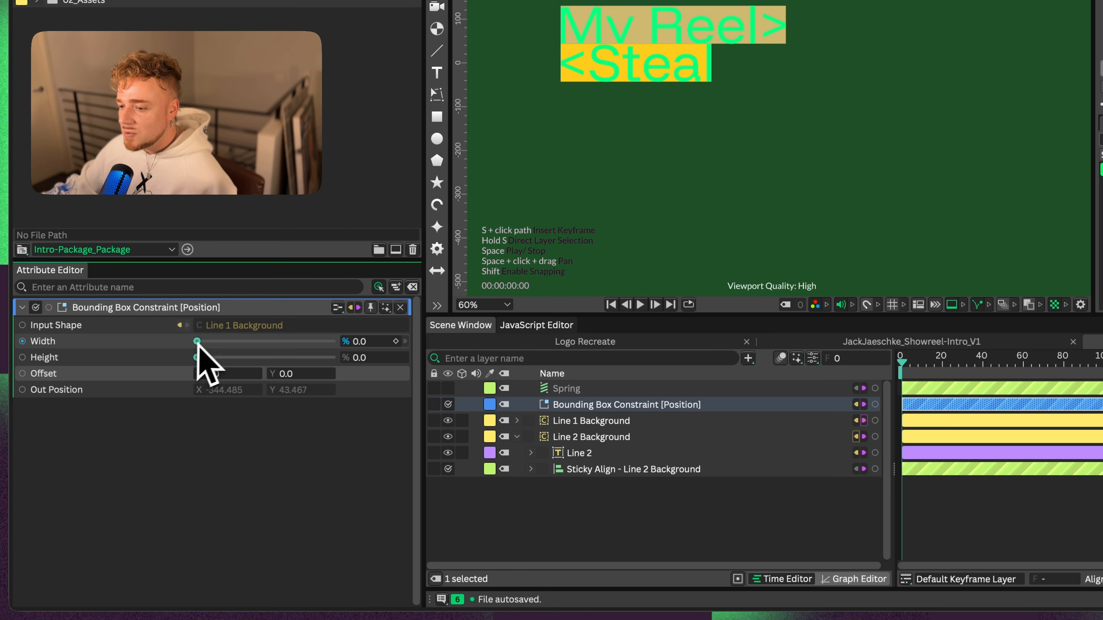
- Test the attachment by lowering the Percentage of My Reel's String Manipulator and returning it to 100%
left_click(533, 436)
left_click(531, 453)
left_click(584, 469)
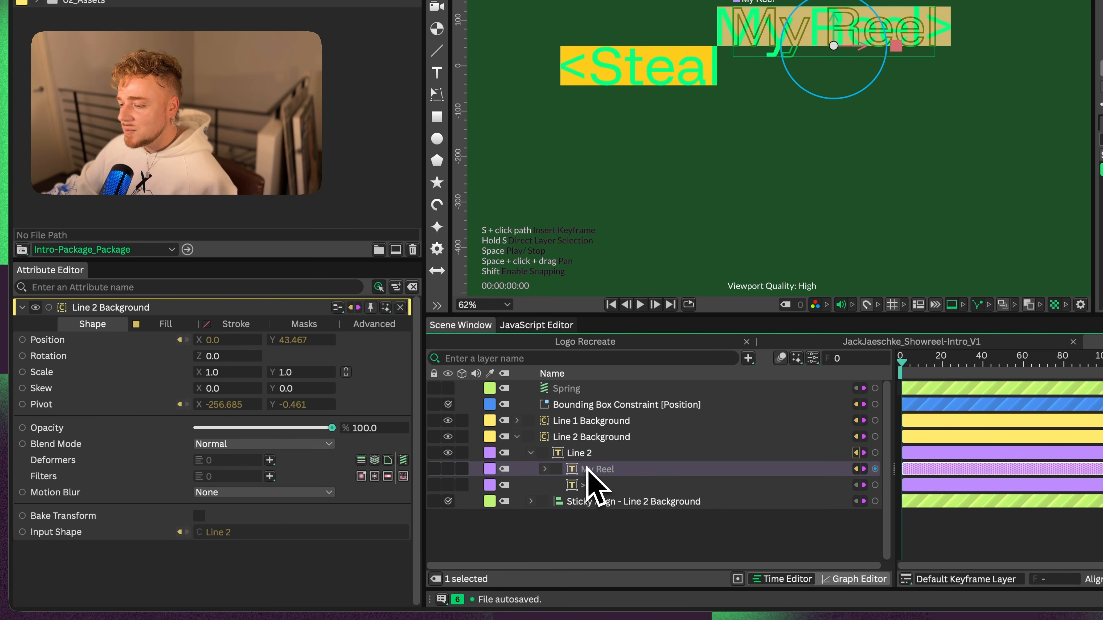
left_click(544, 469)
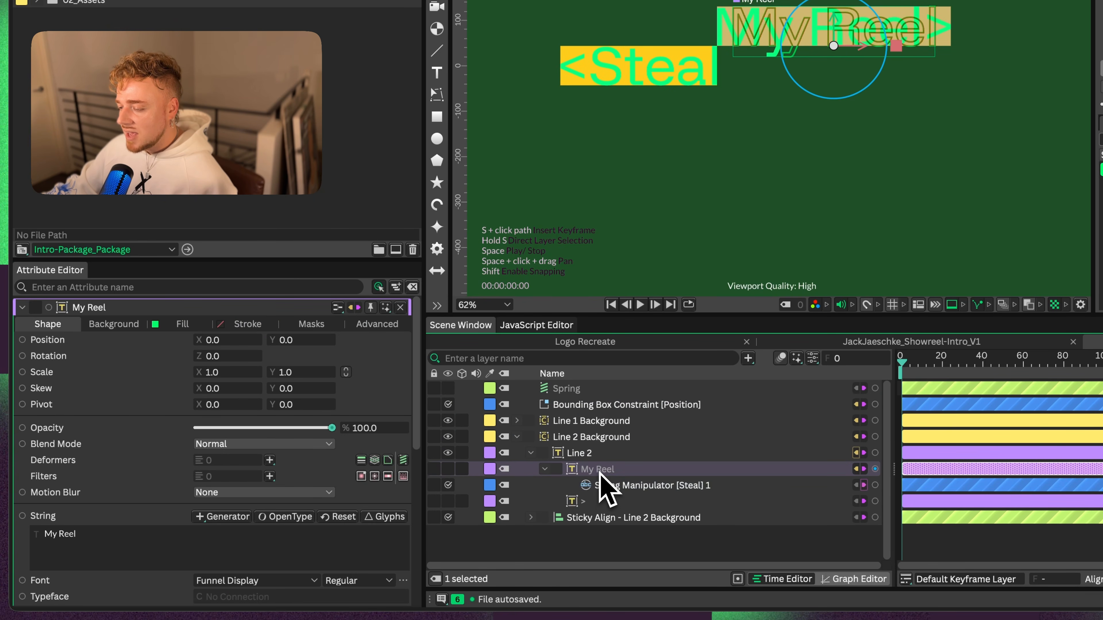
left_click(590, 486)
left_click_drag(333, 374, 317, 375)
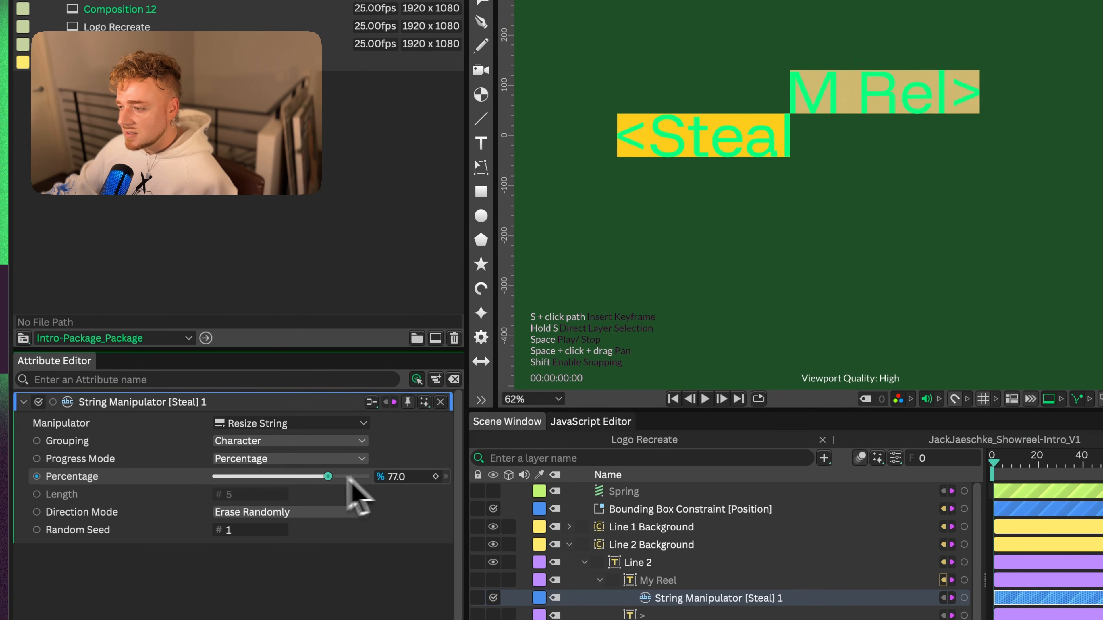
mouse_move(350, 483)
left_mouse_down()
mouse_move(242, 478)
mouse_move(350, 500)
mouse_move(204, 493)
mouse_move(309, 515)
mouse_move(427, 505)
left_mouse_up()
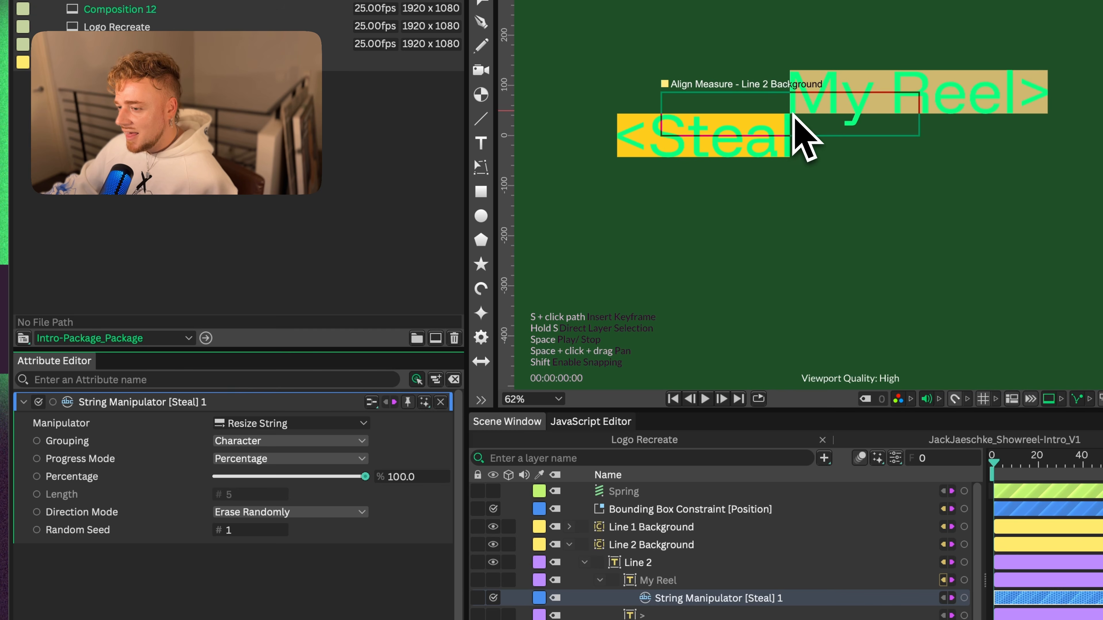
- Append the test characters "aasadas" to the My Reel text string to test its resizing background
left_click(669, 579)
left_click(82, 558)
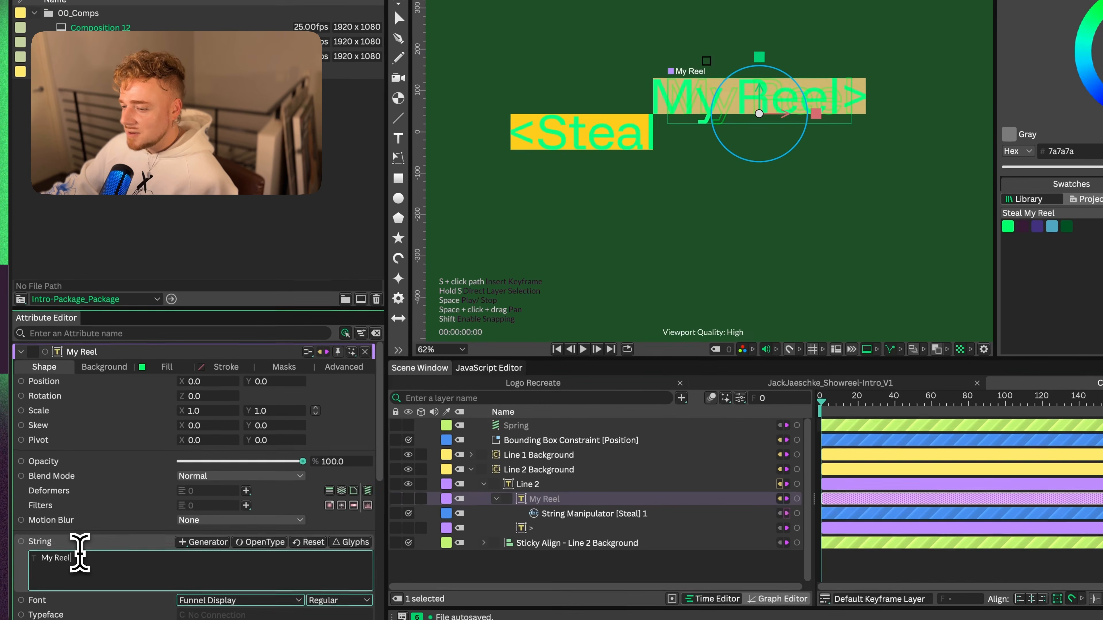
type("aasadas")
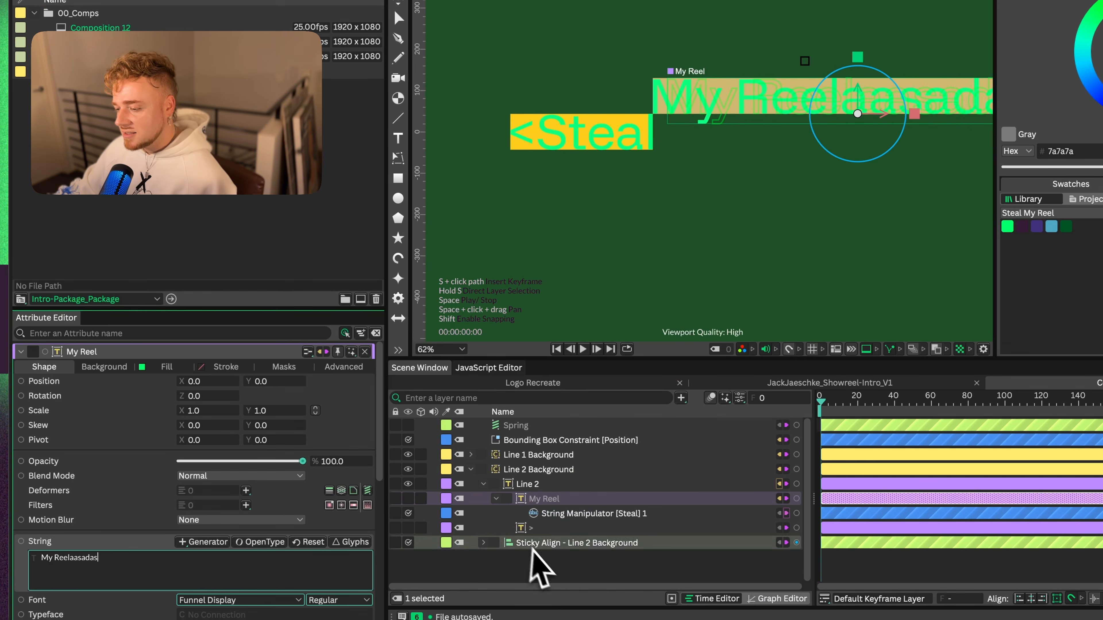
- Expand Line 1 Background and append a run of "s" characters to the Steal text string to test the attachment
left_click(487, 455)
left_click(471, 454)
left_click(521, 481)
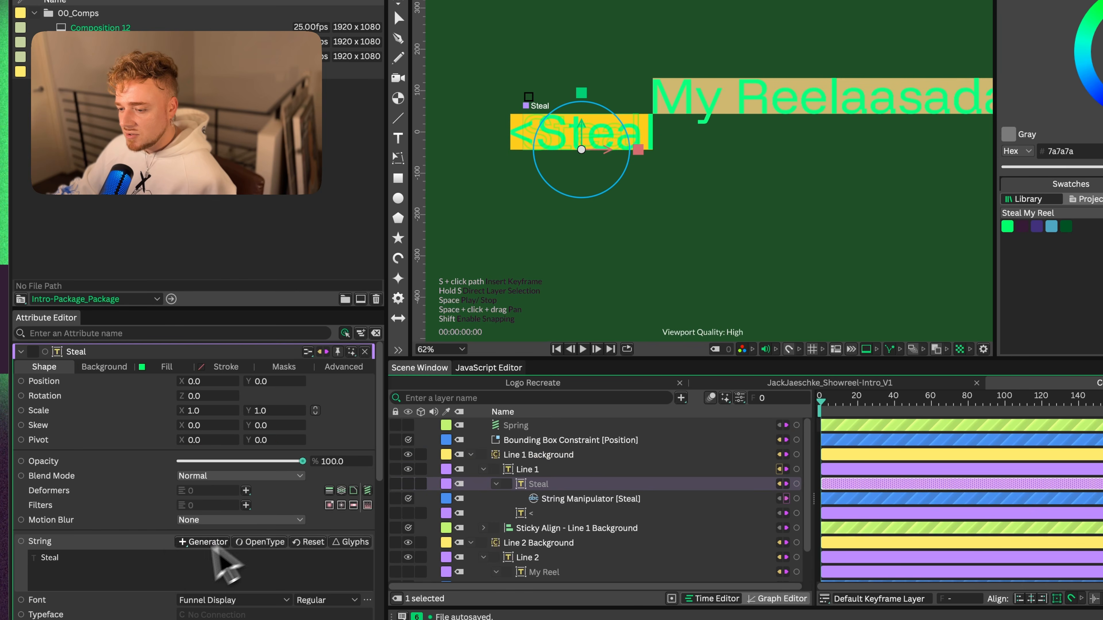
left_click(172, 558)
type("sssssssssss")
scroll(669, 171, "down", 3)
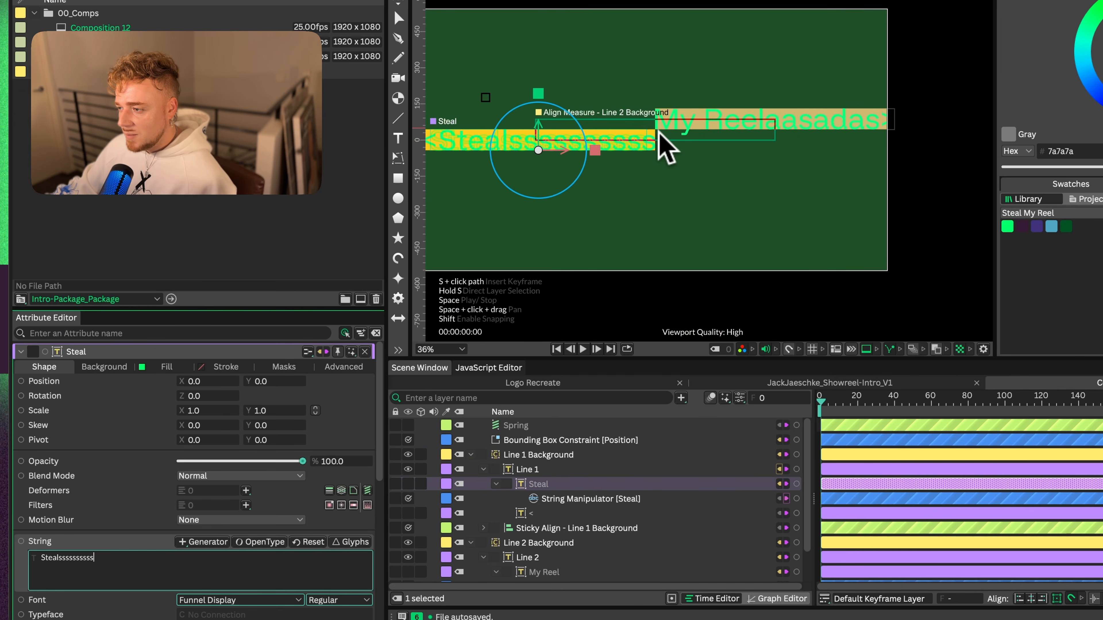
- Undo the test characters added to the Steal and My Reel text strings
key("ctrl+z")
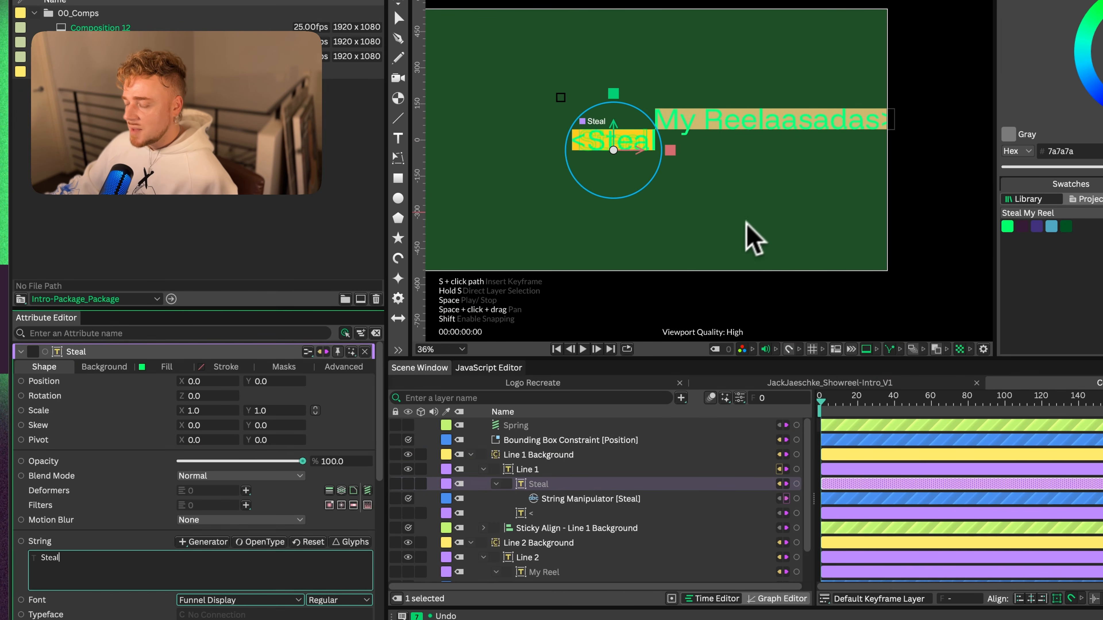
key("ctrl+z")
key("ctrl+z")
key("ctrl+z")
key("ctrl+z")
key("ctrl+z")
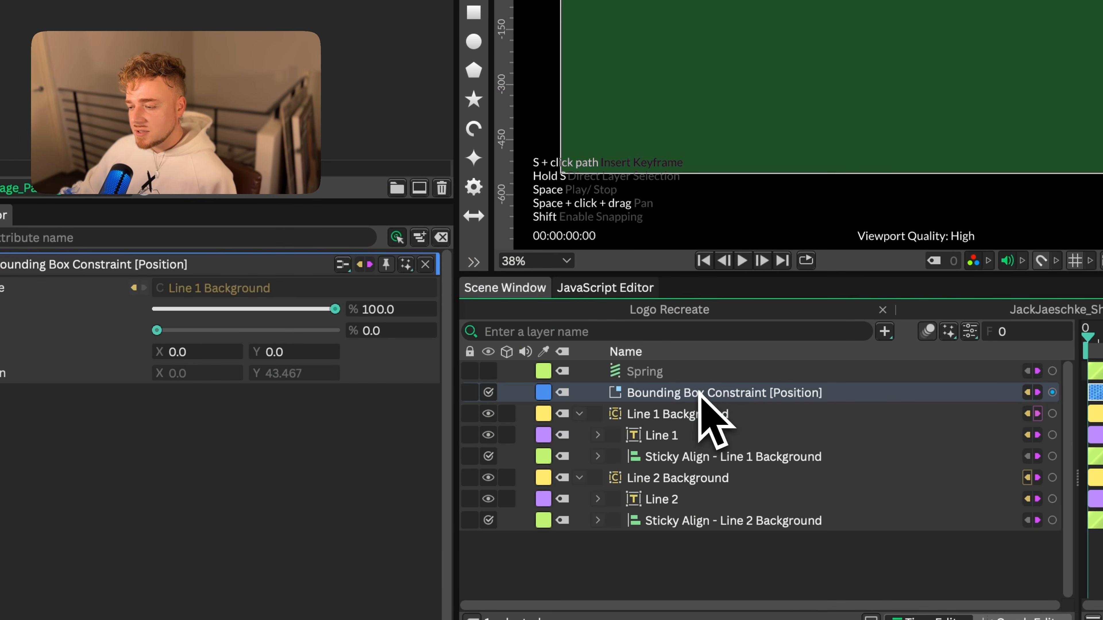
- Review the settings of Line 2 Background's Sticky Align and the Bounding Box Constraint, and inspect where the two backgrounds join
left_click(531, 455)
left_click(671, 520)
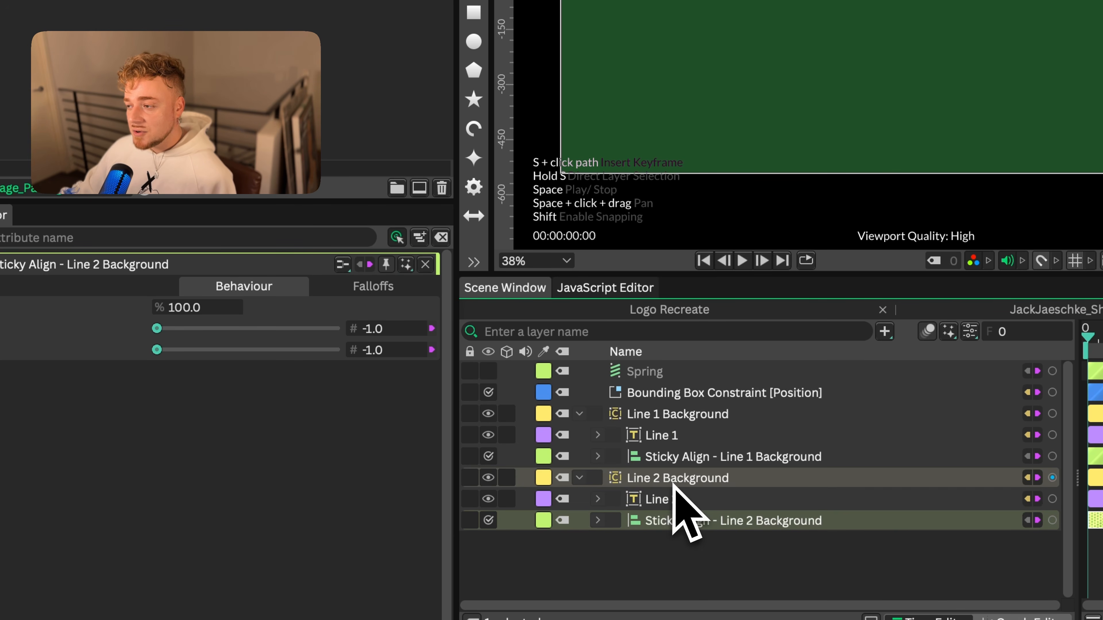
left_click(675, 398)
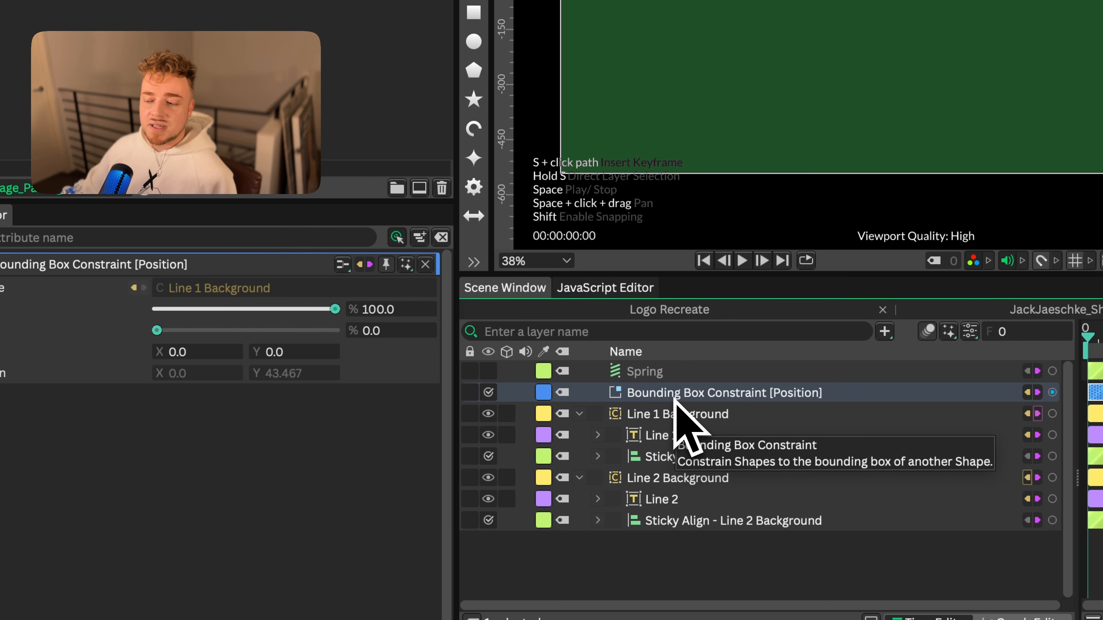
scroll(712, 108, "up", 2)
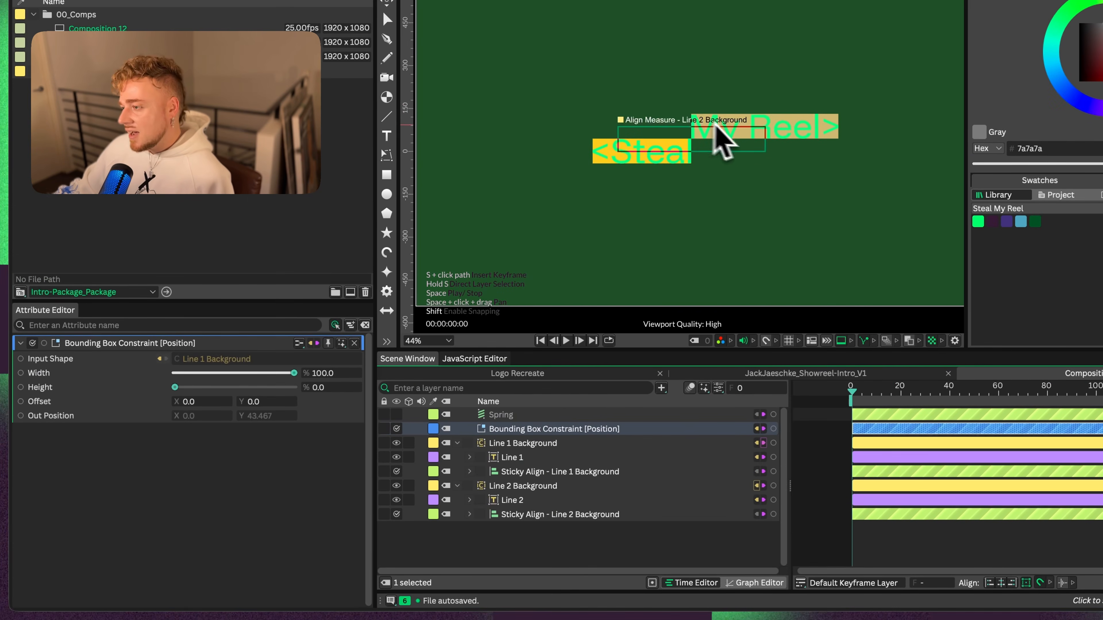
- Keyframe the Bounding Box Constraint's Width and Height and the Line 2 Background Sticky Align's X and Y at frame 0
left_click(350, 373)
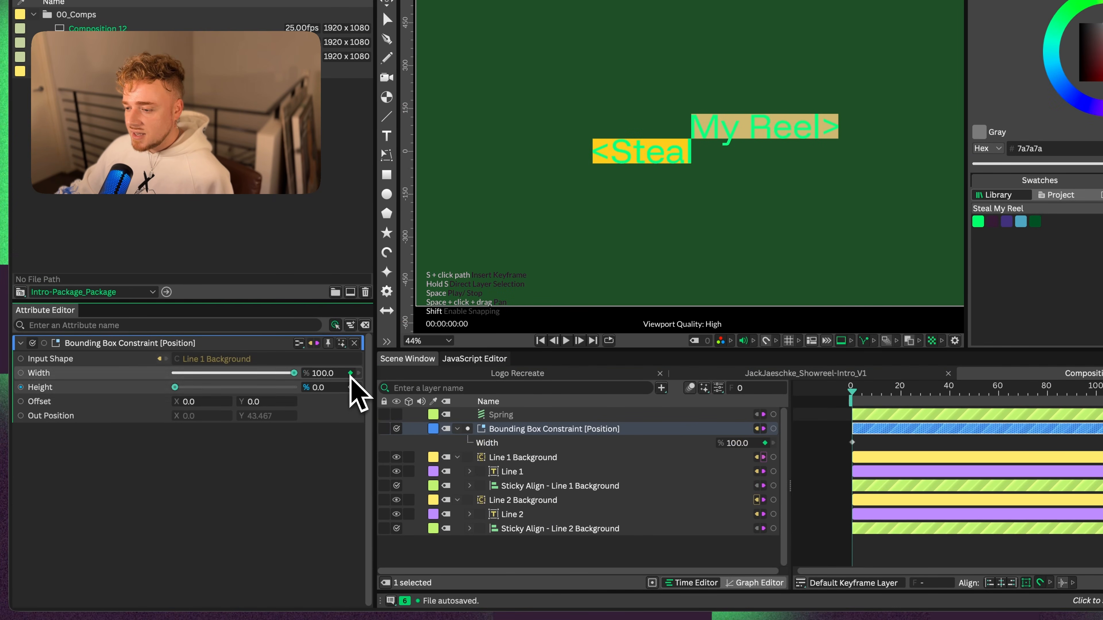
left_click(350, 387)
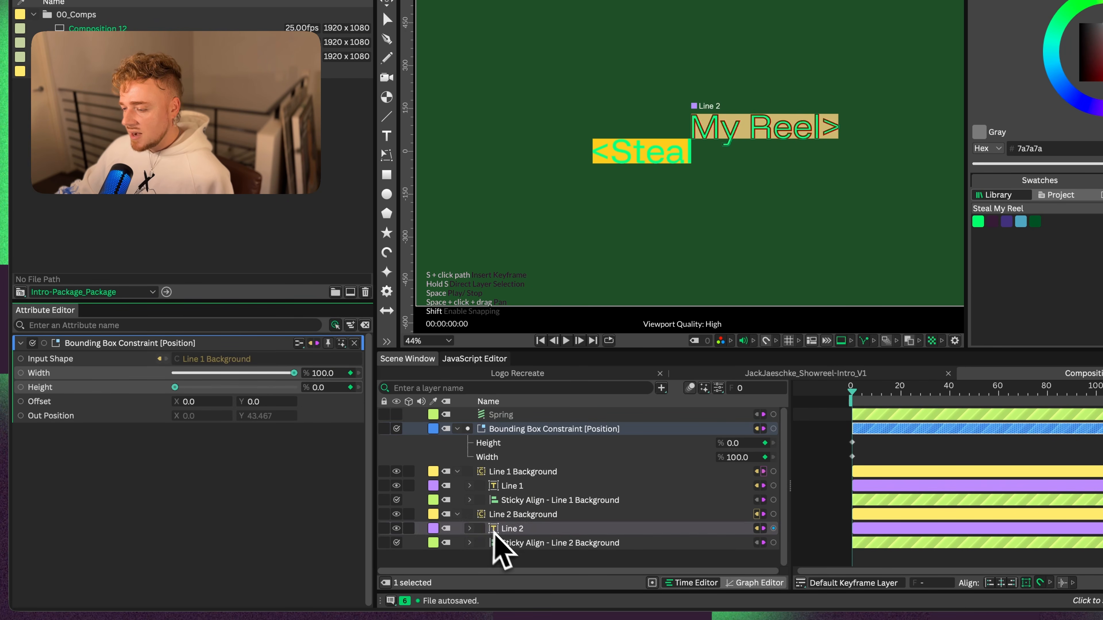
left_click(532, 517)
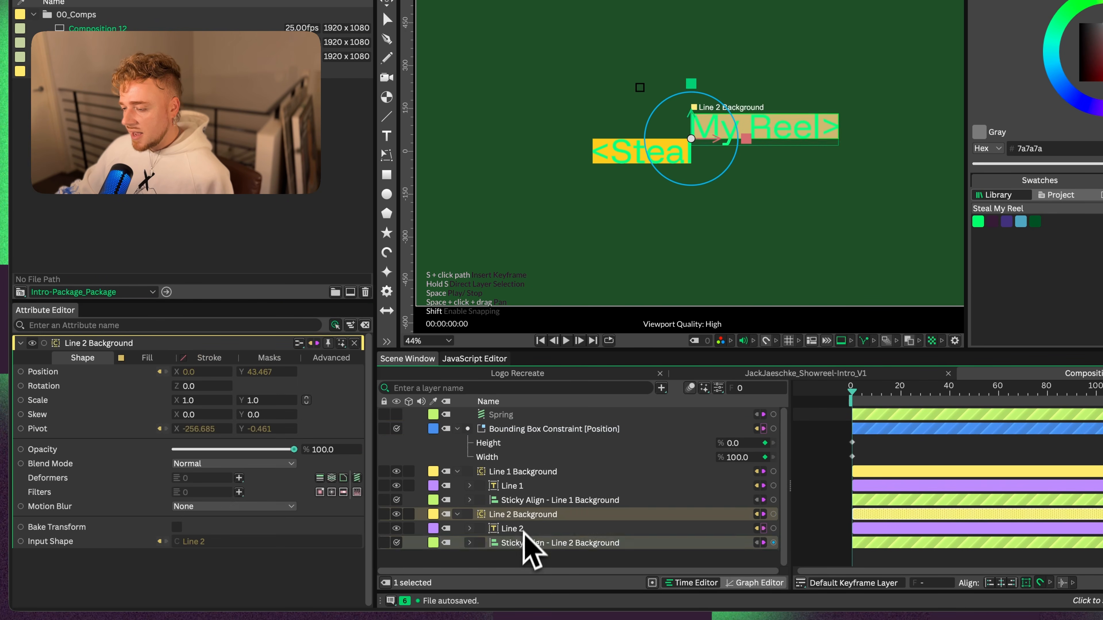
left_click(525, 543)
left_click(350, 385)
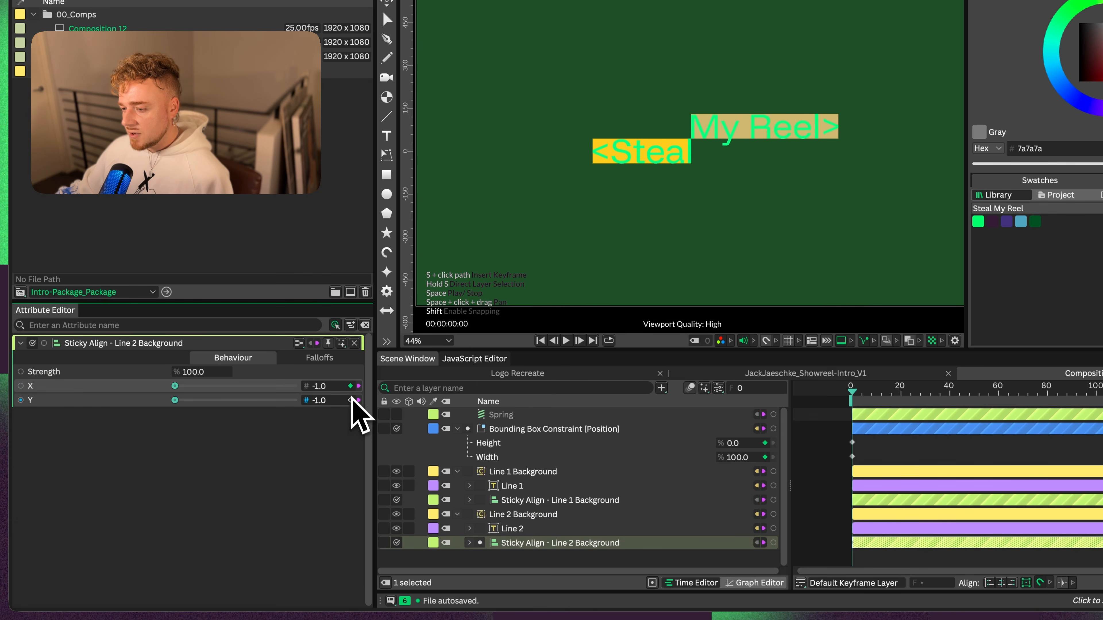
left_click(350, 400)
left_click(897, 454)
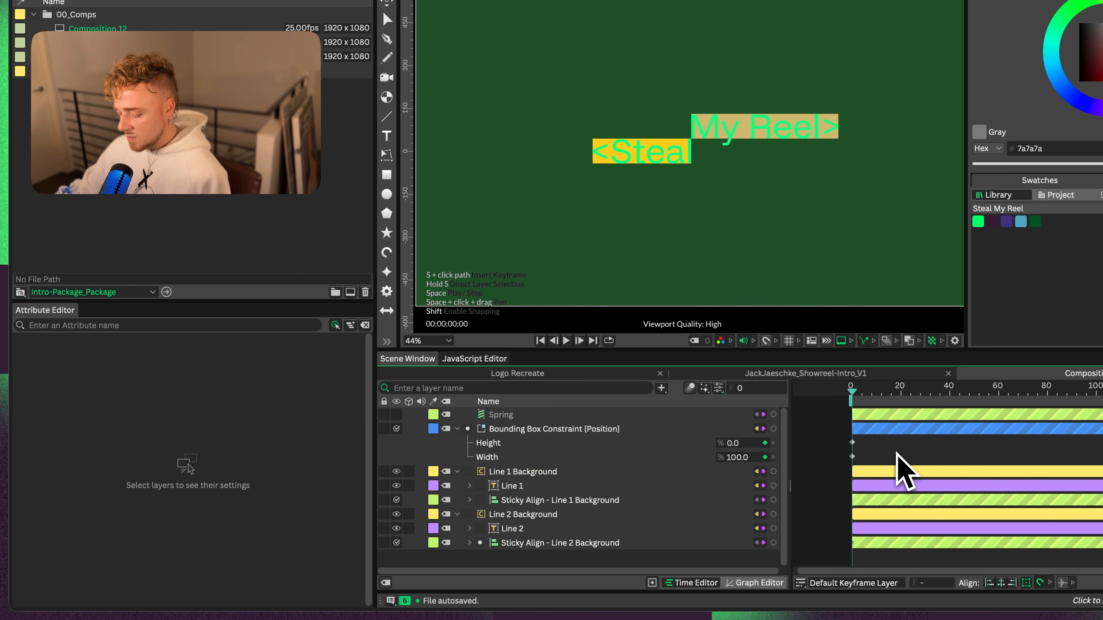
- Collapse the layer hierarchy and reveal only the keyframed attributes of all layers
left_click(475, 517)
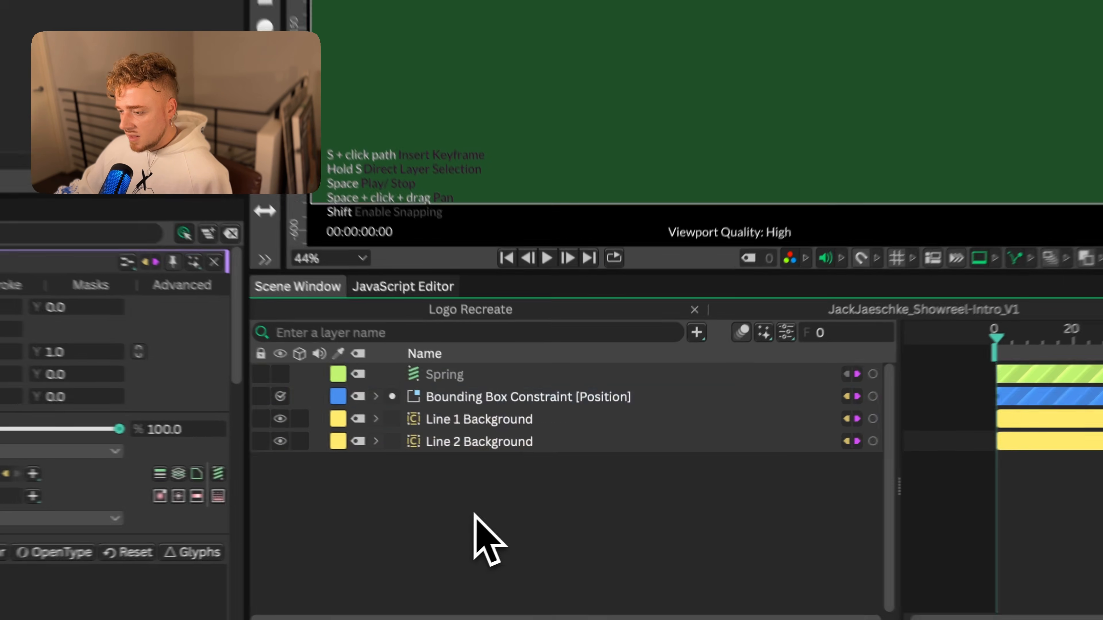
left_click(525, 429)
left_click(478, 387)
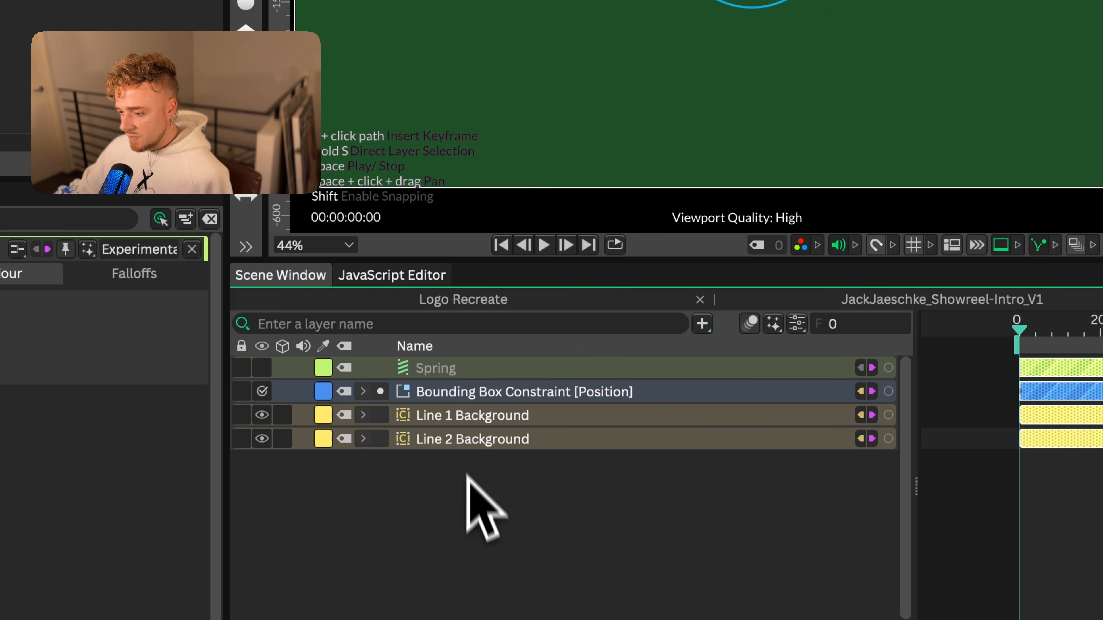
key("u")
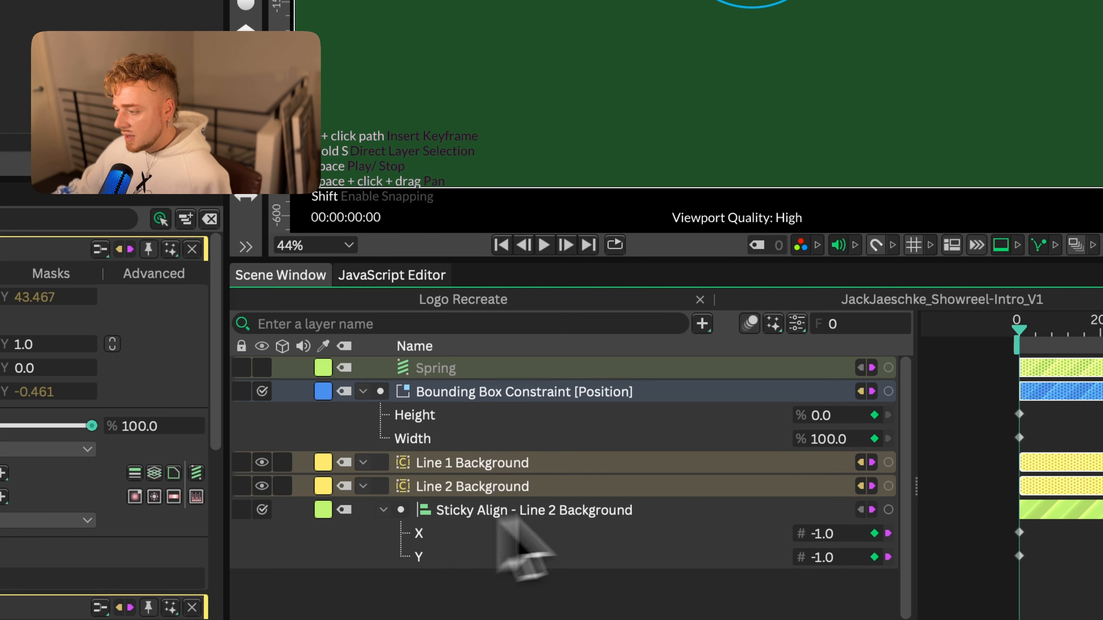
left_click(1041, 450)
- At frame 10, keyframe all four animated attributes, setting the constraint's Width to 0% and the Sticky Align's X to 1
scroll(1037, 450, "up", 3)
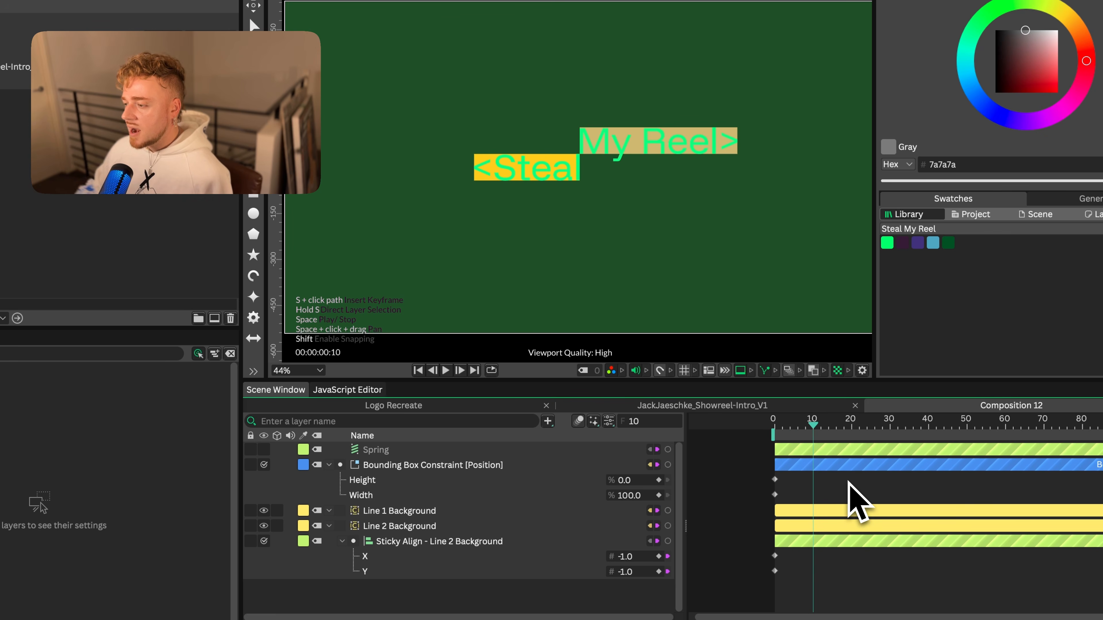
left_click(659, 480)
left_click(659, 495)
left_click(658, 557)
left_click(658, 572)
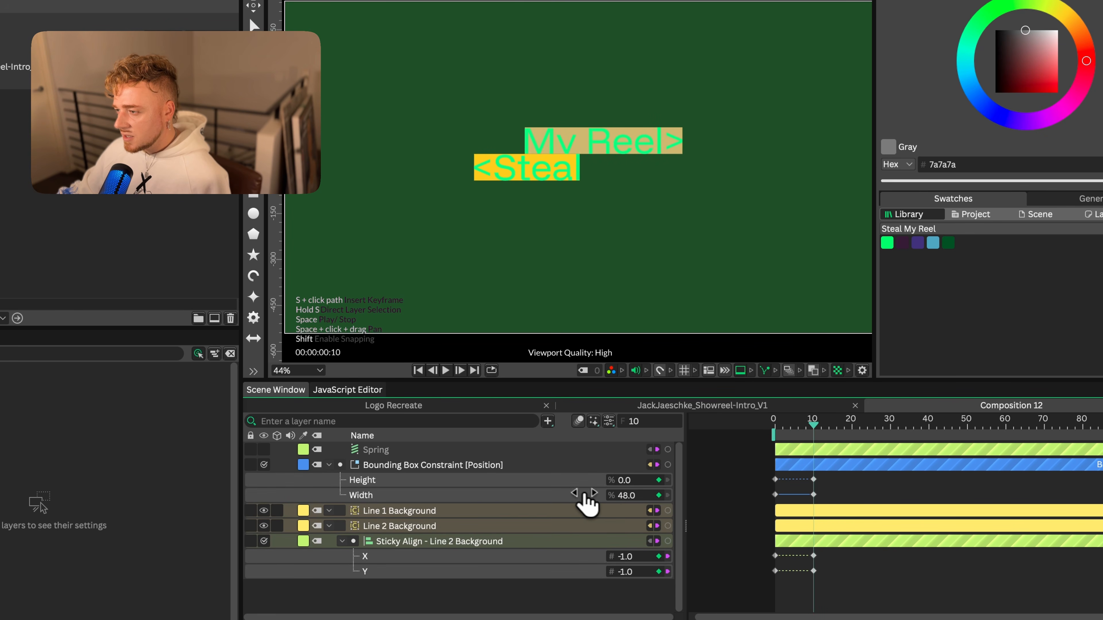
left_click_drag(583, 493, 554, 491)
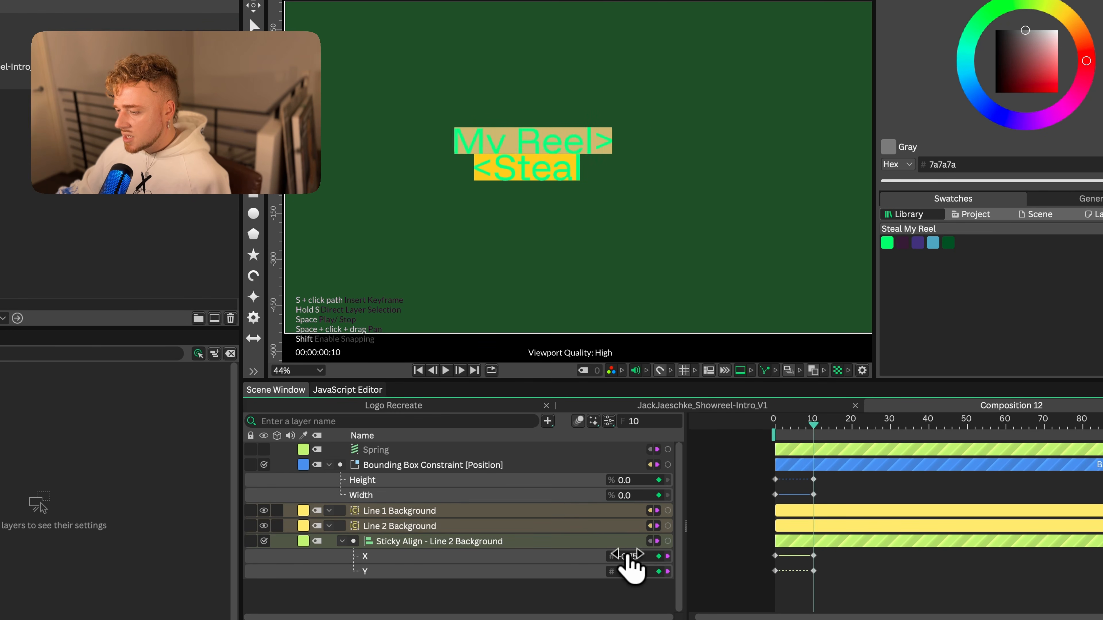
left_click_drag(663, 561, 750, 567)
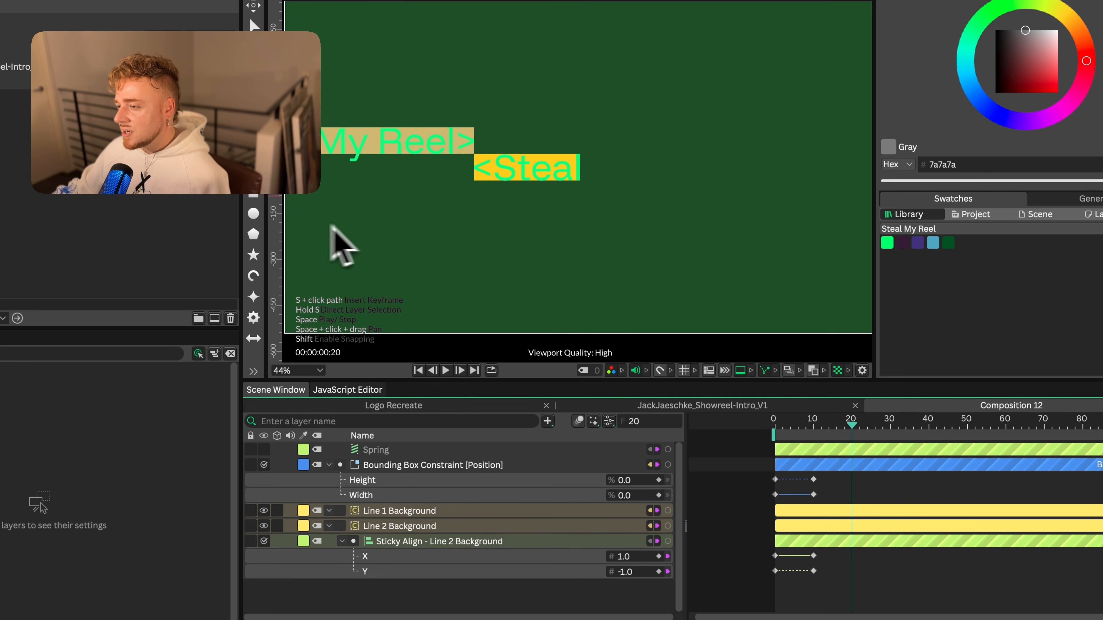
- At frame 20, keyframe all four animated attributes, setting the constraint's Height to 100% and the Sticky Align's Y to 1
left_click(658, 480)
left_click(658, 496)
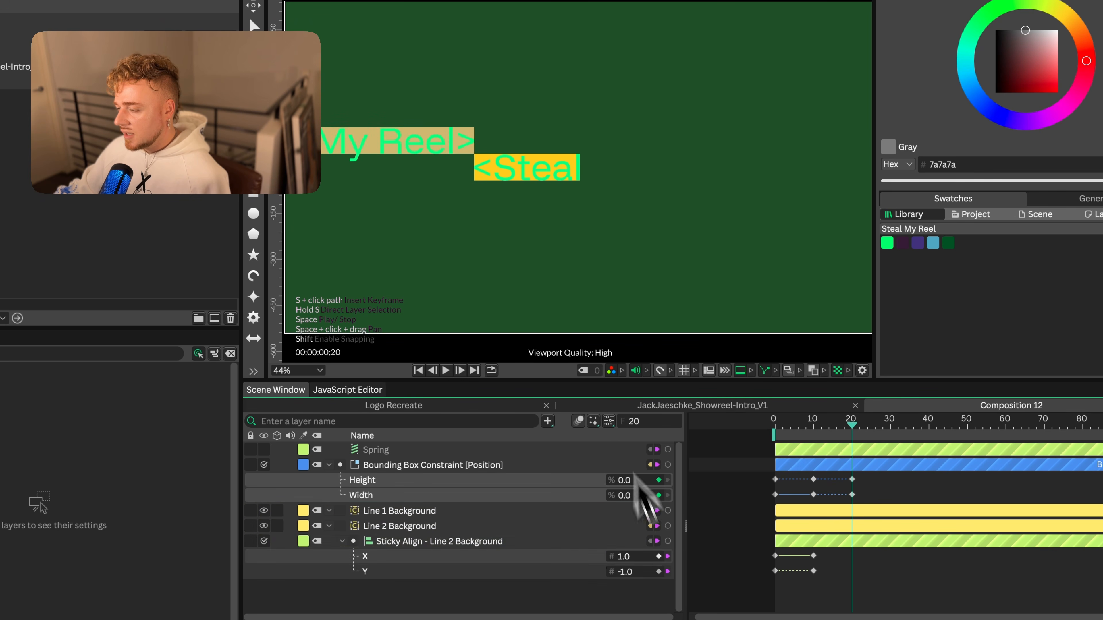
left_click(658, 557)
left_click(659, 572)
left_click_drag(627, 480, 700, 494)
left_click(847, 593)
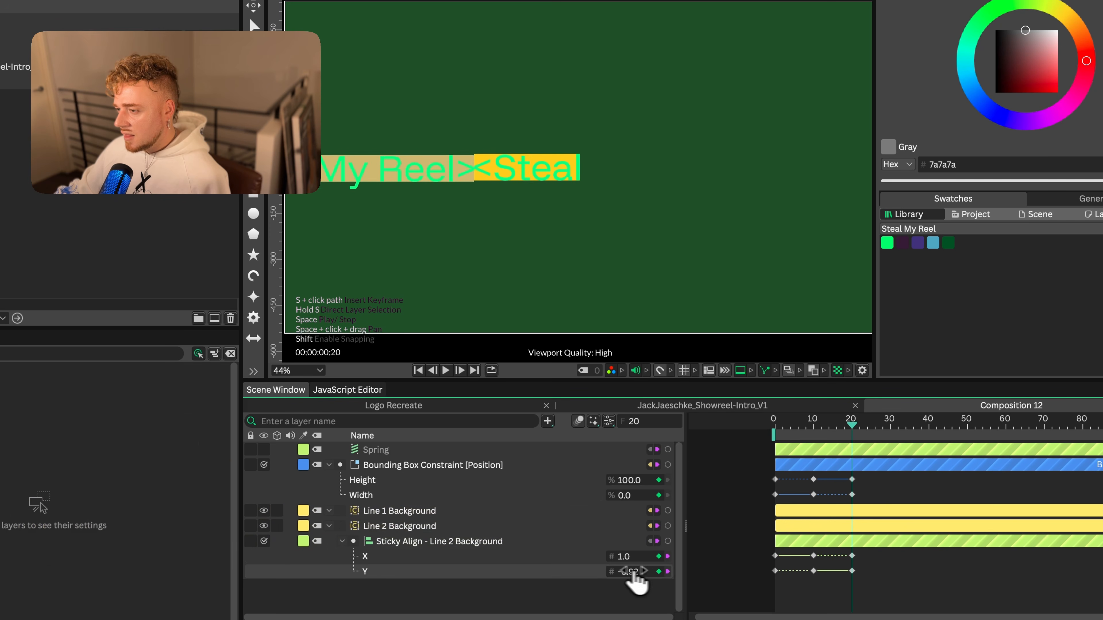
left_click_drag(634, 573, 772, 575)
- At frame 30, set the constraint's Width to 100% and the Sticky Align's X to -1, and keyframe Height and Y
left_click_drag(880, 586, 884, 596)
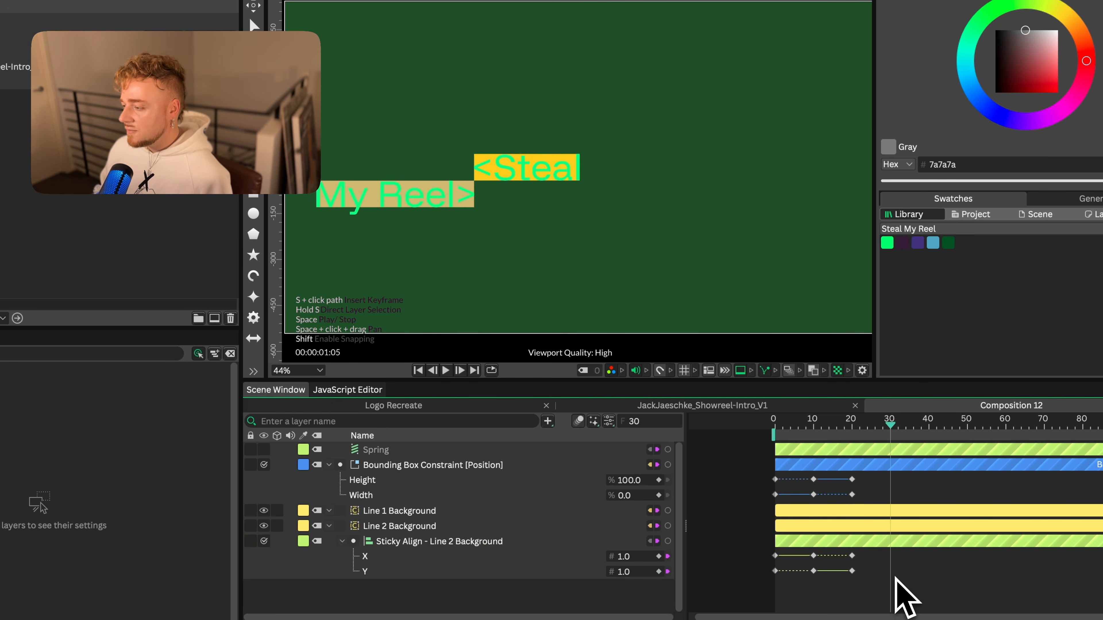
scroll(896, 578, "right", 1)
left_click_drag(639, 499, 668, 501)
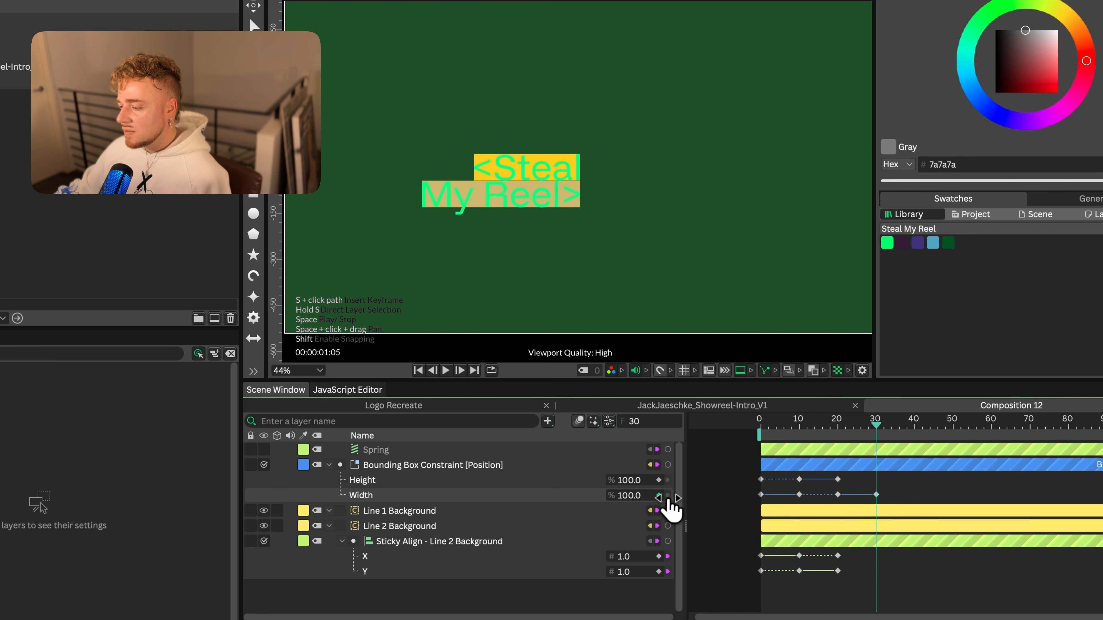
left_click_drag(634, 558, 479, 550)
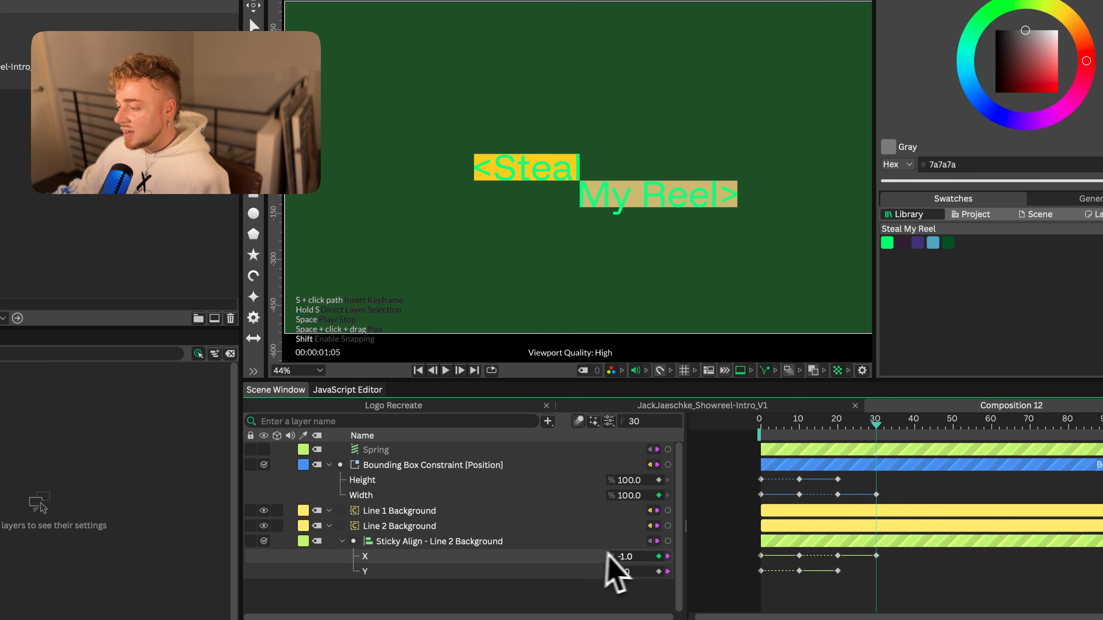
left_click(658, 480)
left_click(658, 572)
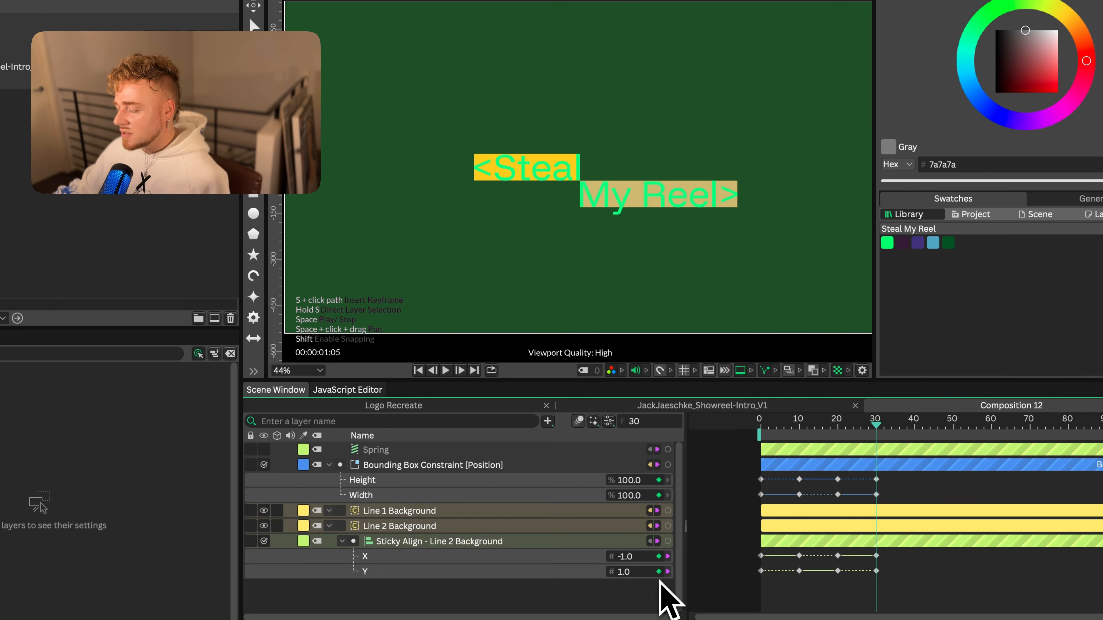
- At frame 40, set the constraint's Height to 0% and the Sticky Align's Y to -1, and keyframe Width and X
scroll(935, 574, "right", 1)
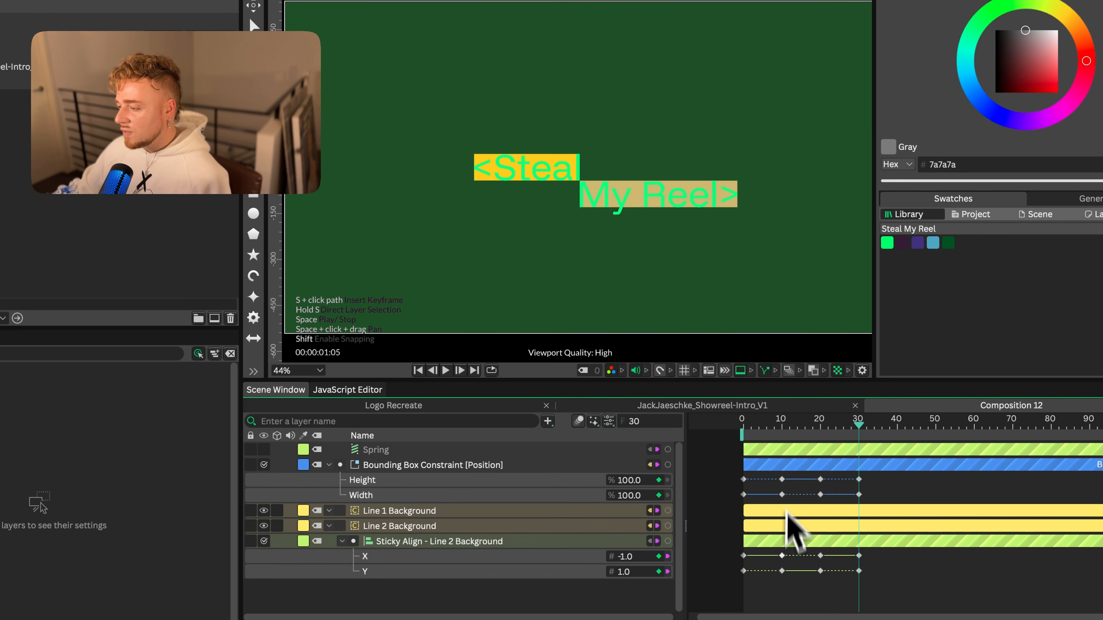
scroll(906, 491, "right", 1)
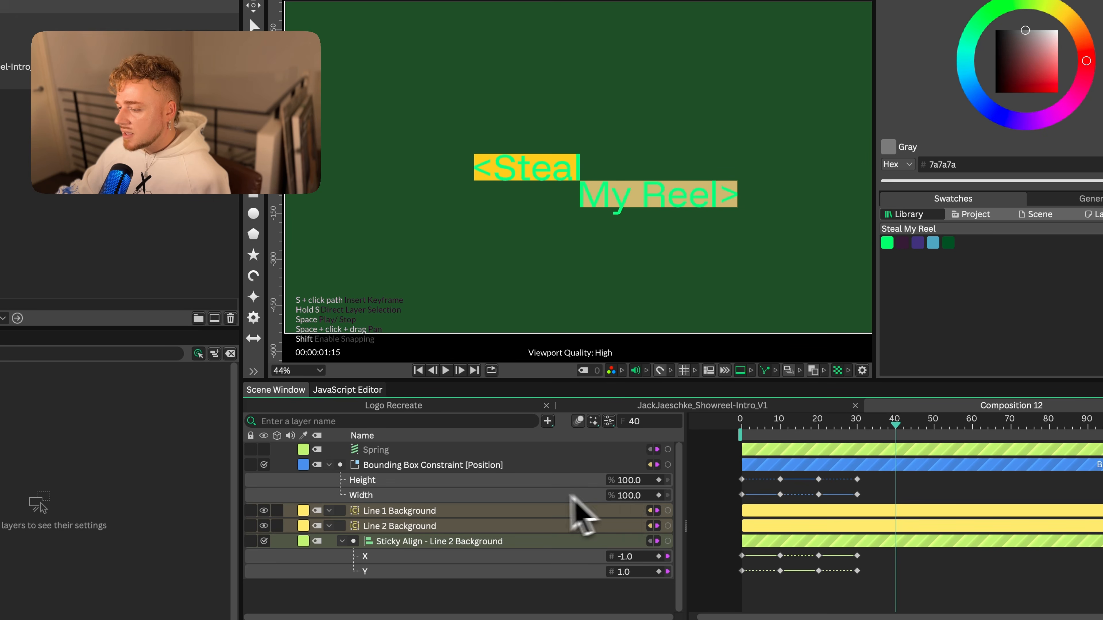
left_click_drag(631, 480, 530, 467)
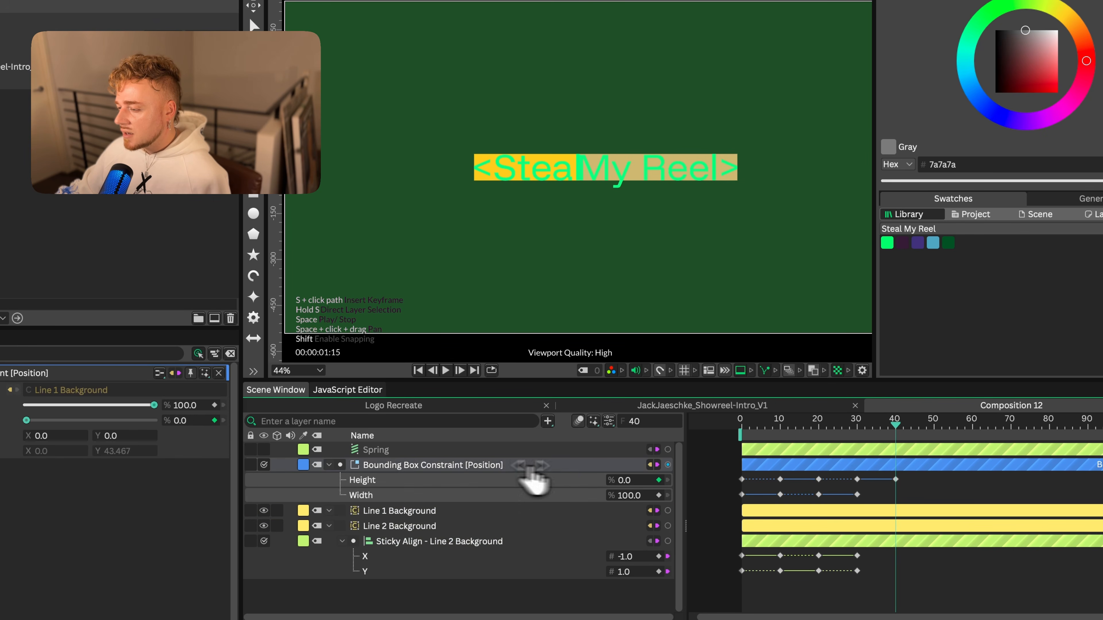
left_click_drag(625, 572, 444, 562)
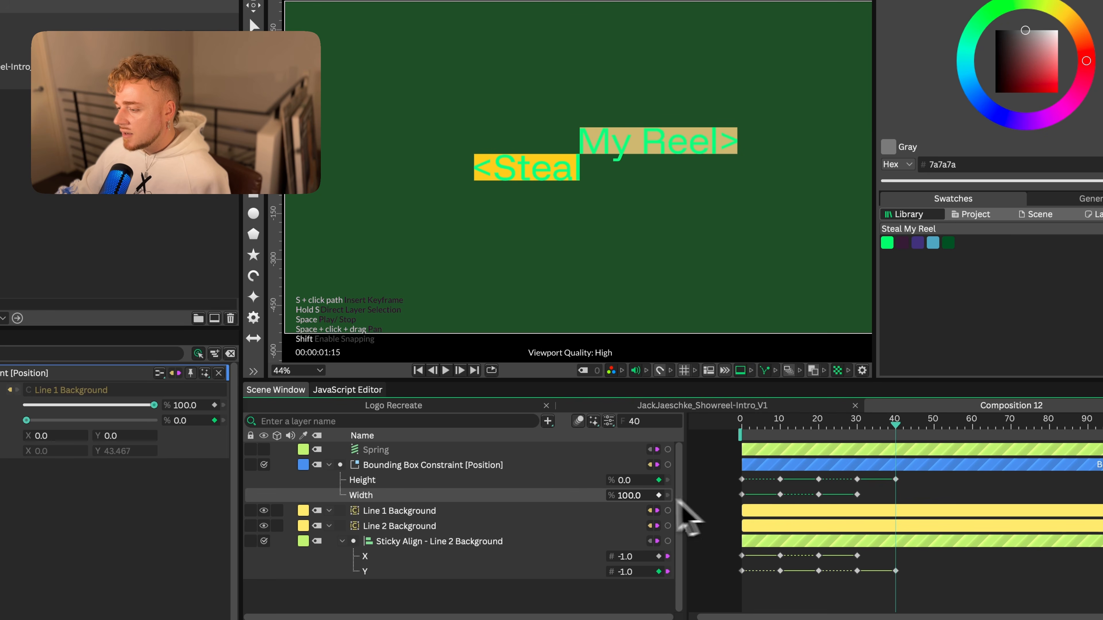
left_click(659, 497)
left_click(659, 557)
scroll(921, 506, "left", 1)
left_click(939, 494)
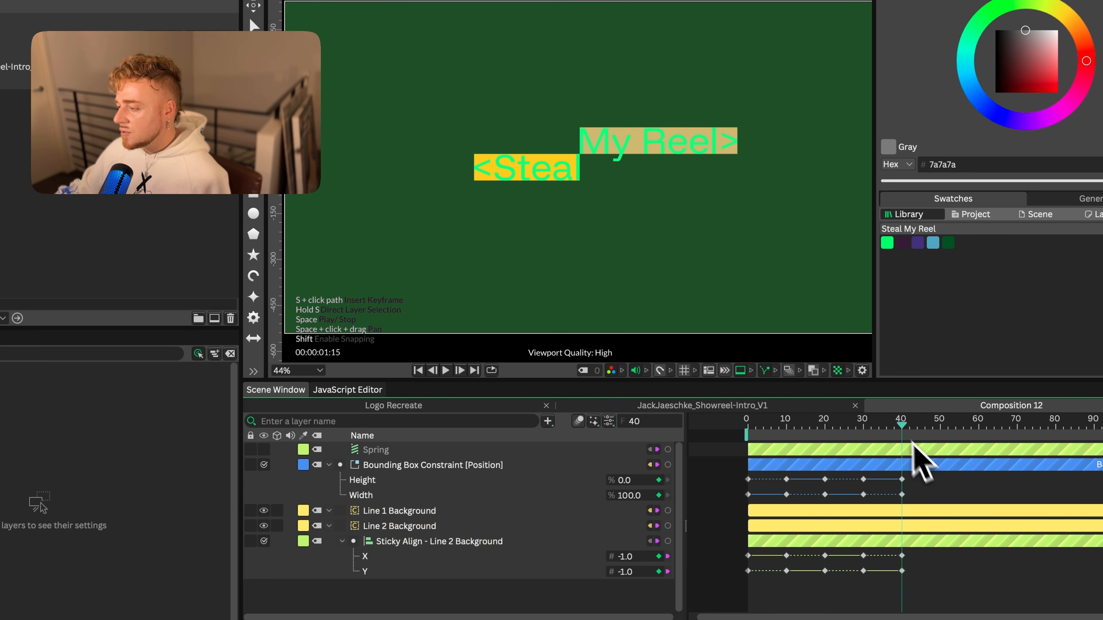
- Play the animation from the start and scrub through it up to frame 40 to check Line 2's movement around Line 1
key("Home")
key("space")
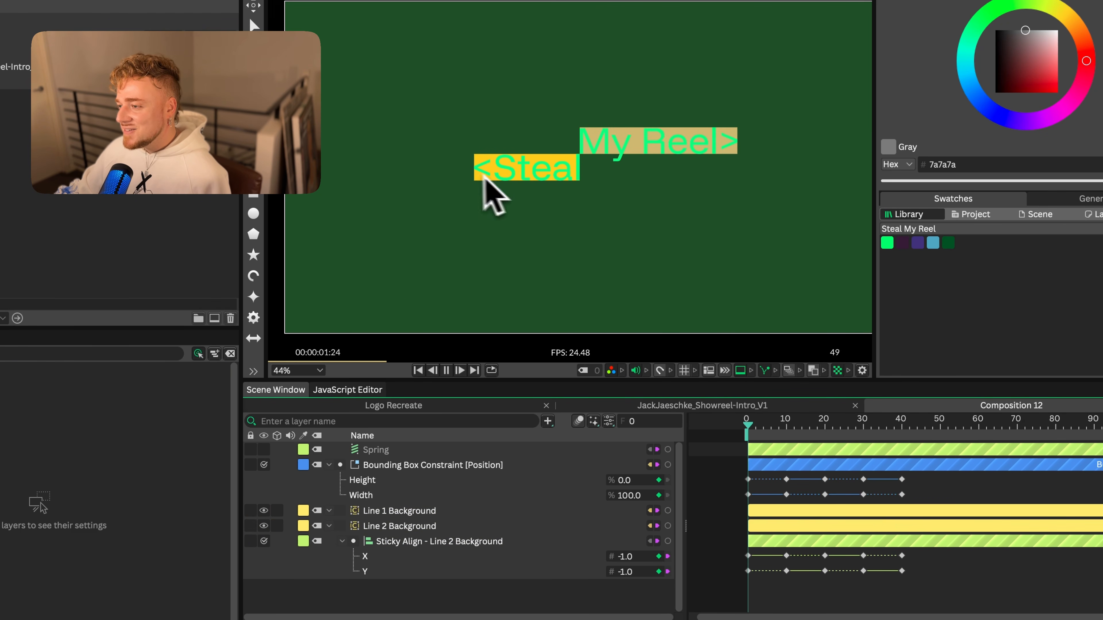
key("space")
left_click_drag(721, 425, 905, 467)
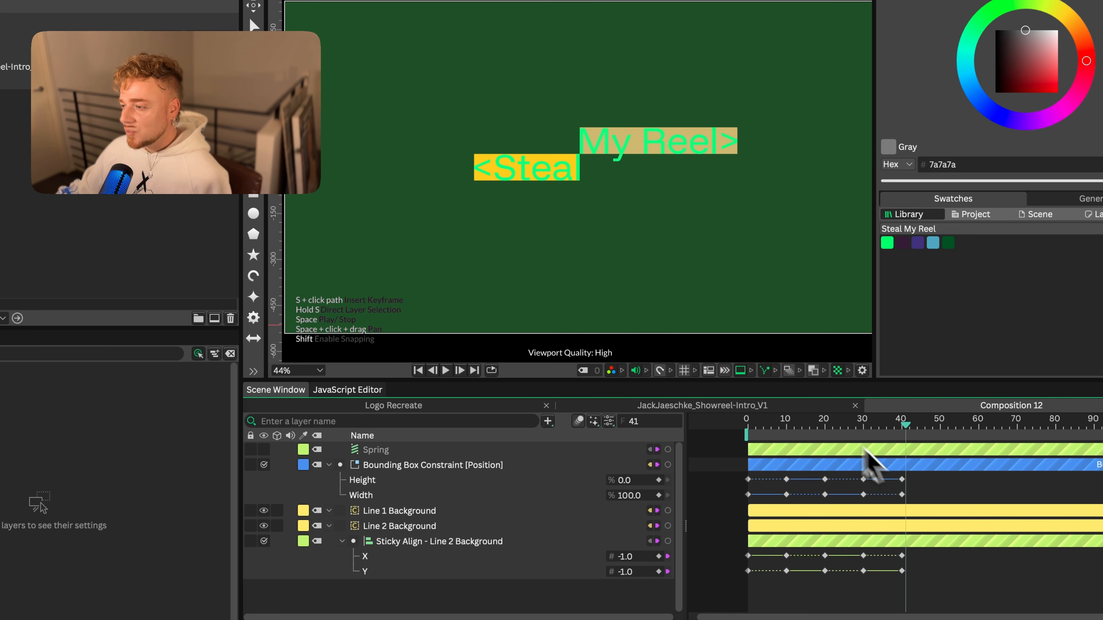
left_click_drag(874, 419, 903, 441)
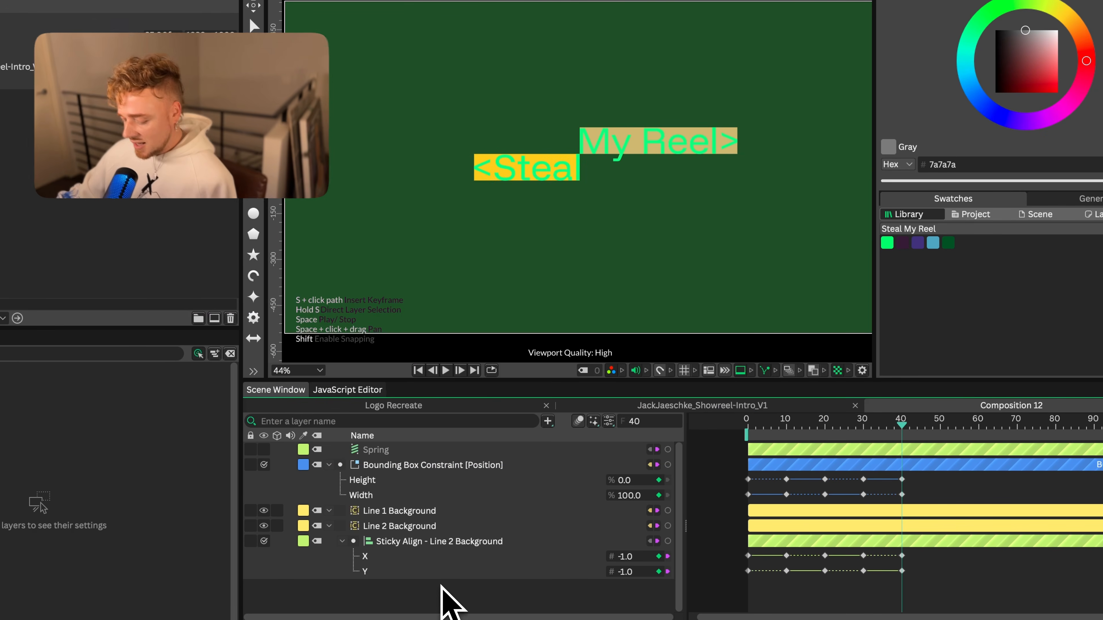
- Collapse the animated attributes, return to frame 0 and add an Animation Control layer
key("u")
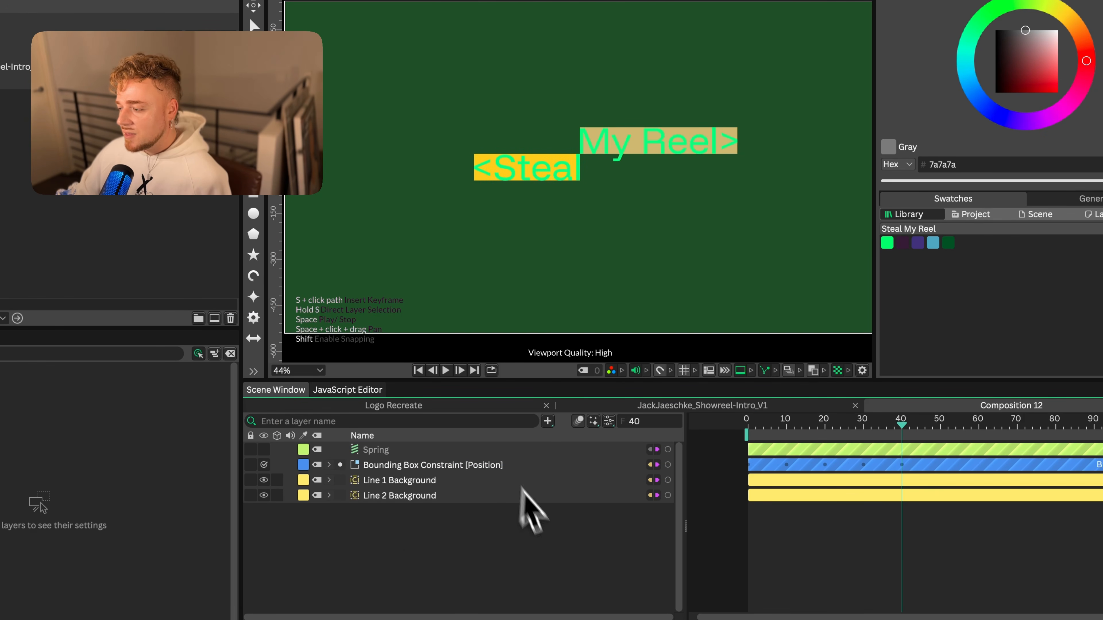
left_click_drag(896, 422, 697, 420)
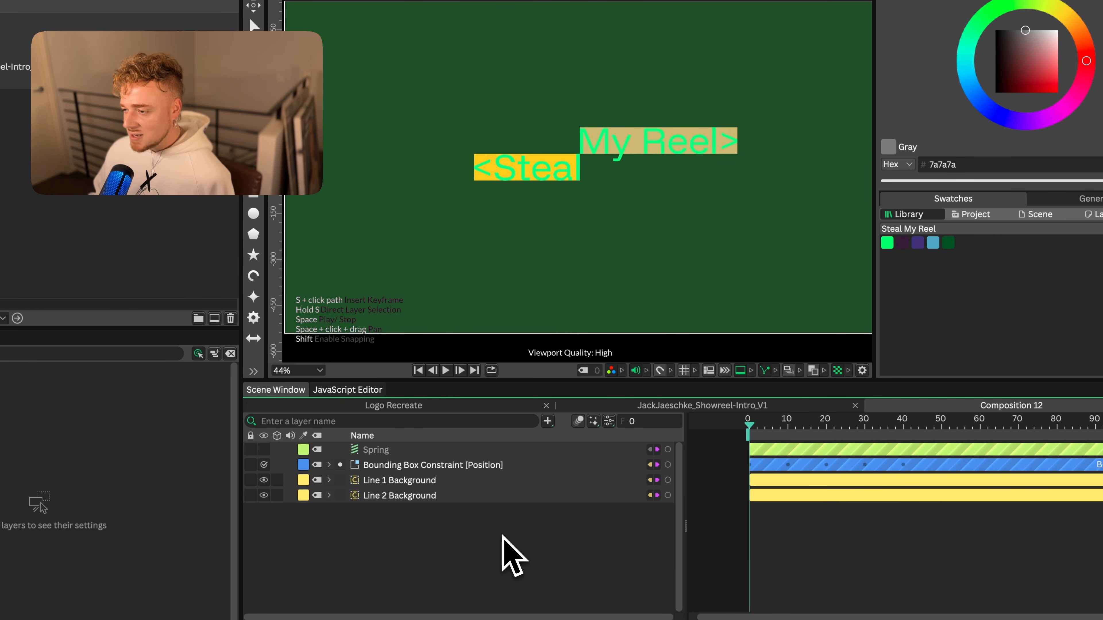
key("super+period")
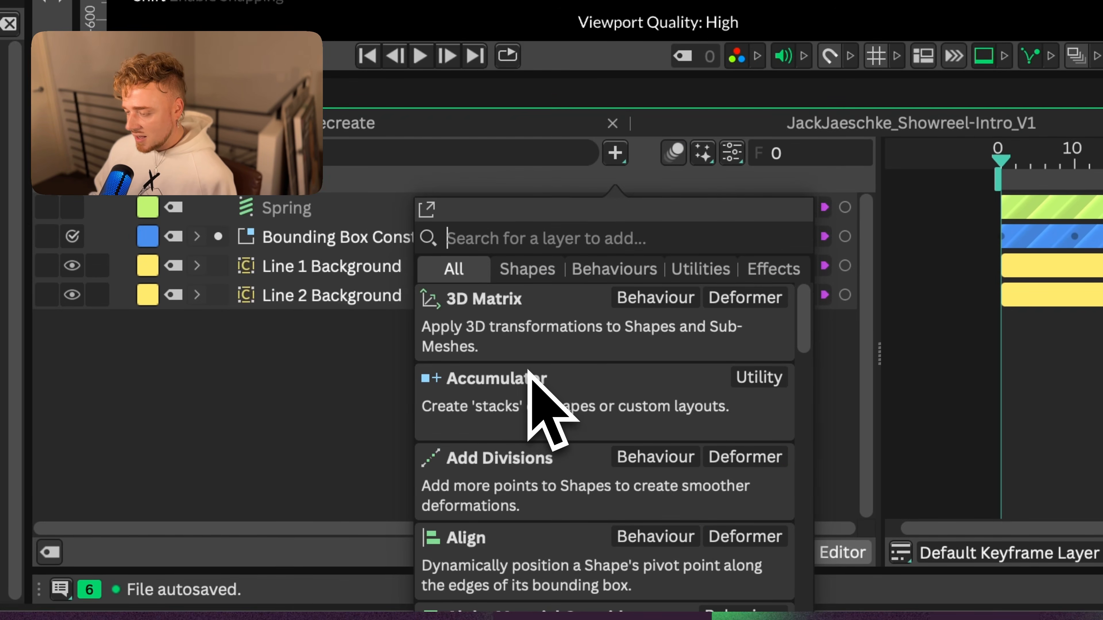
type("anima")
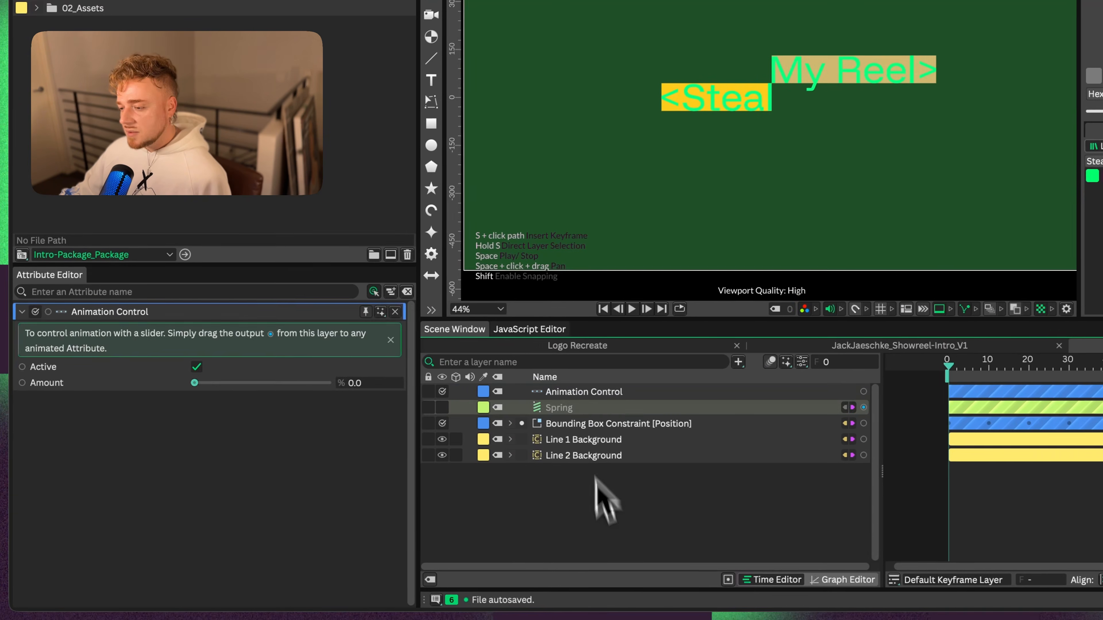
- Reveal the keyframed attributes of the Bounding Box Constraint and the Line 2 Background Sticky Align again
left_click(595, 478)
left_click(581, 395)
left_click(566, 456, "shift")
left_click(587, 502)
key("u")
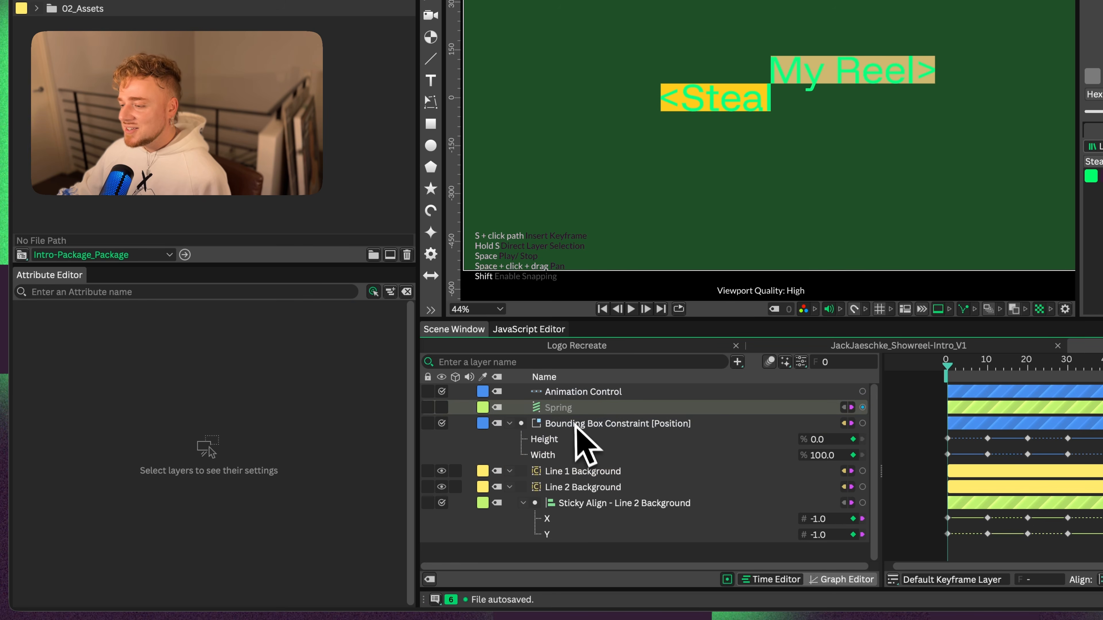
- Connect the Animation Control's output to the Bounding Box Constraint's Height and Width attributes
left_click(597, 398)
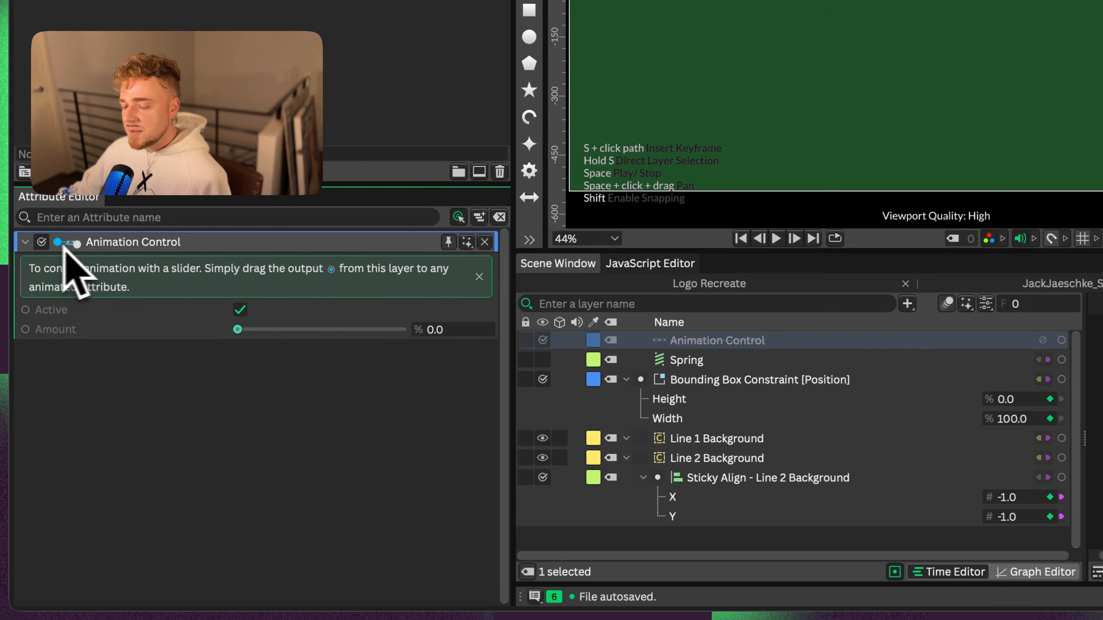
left_click_drag(47, 311, 356, 331)
left_click_drag(436, 265, 1013, 402)
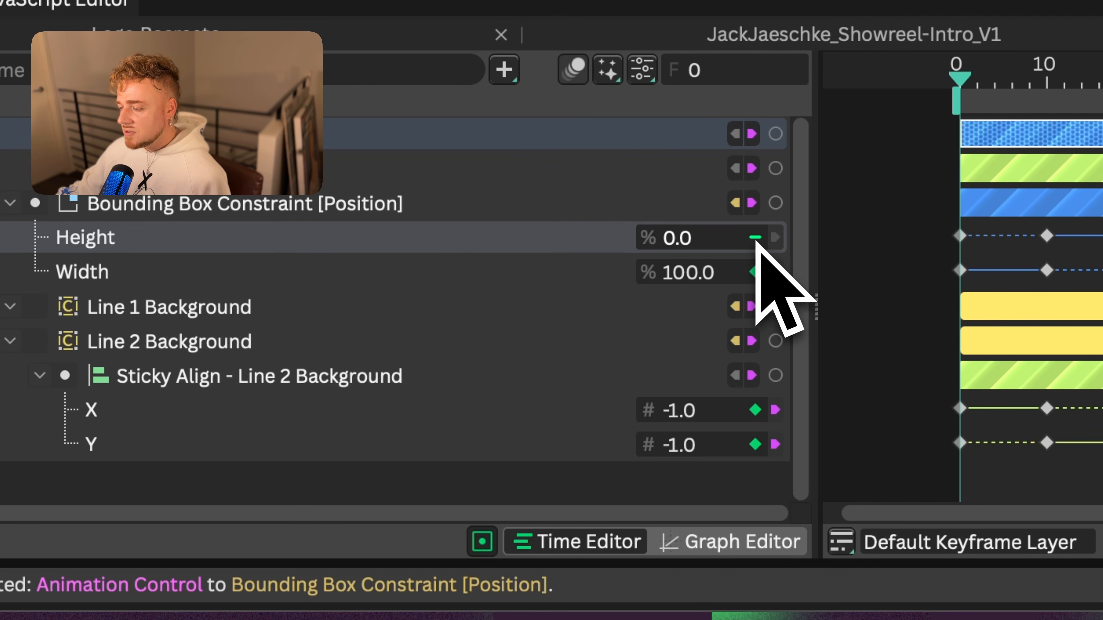
key("space")
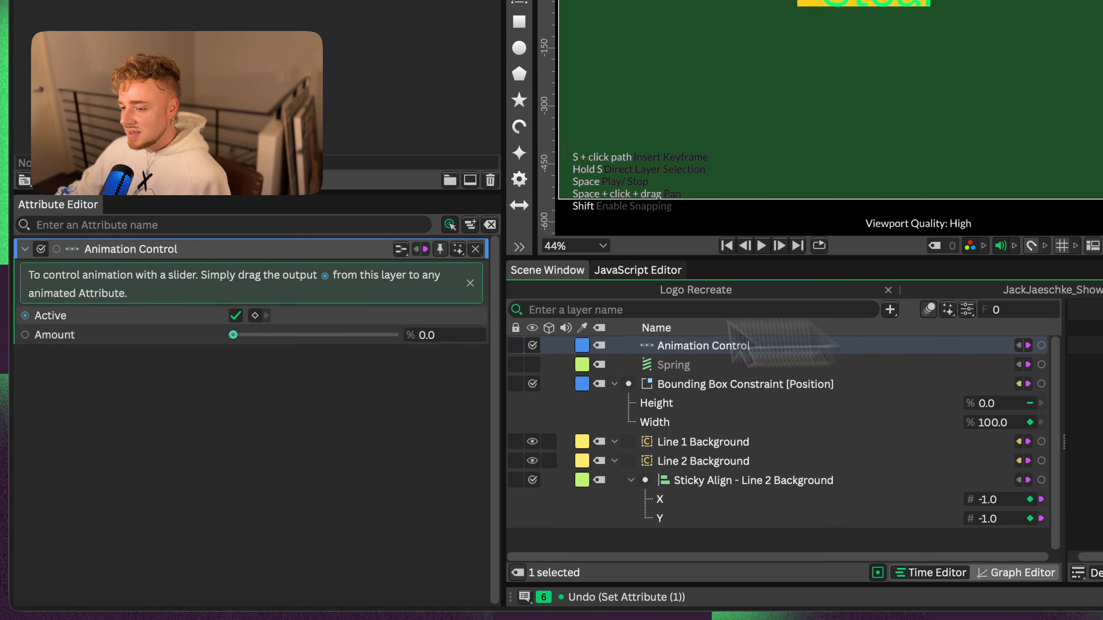
left_click_drag(56, 249, 1000, 424)
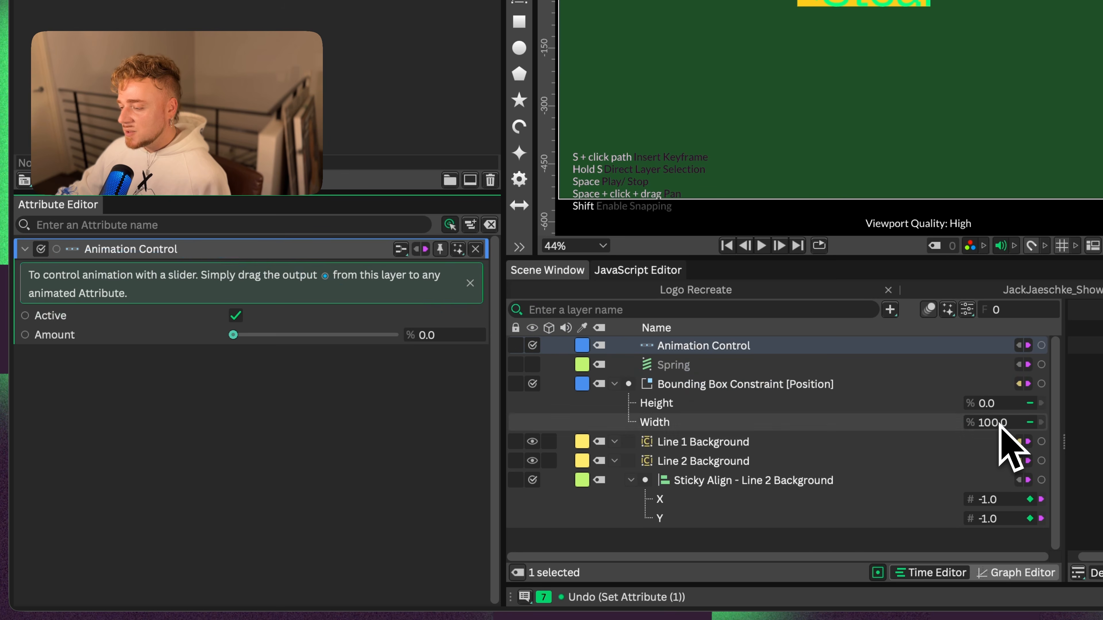
- Connect the Animation Control's output to the Line 2 Background Sticky Align's X and Y attributes, and collapse the animated attributes
left_click_drag(56, 249, 988, 518)
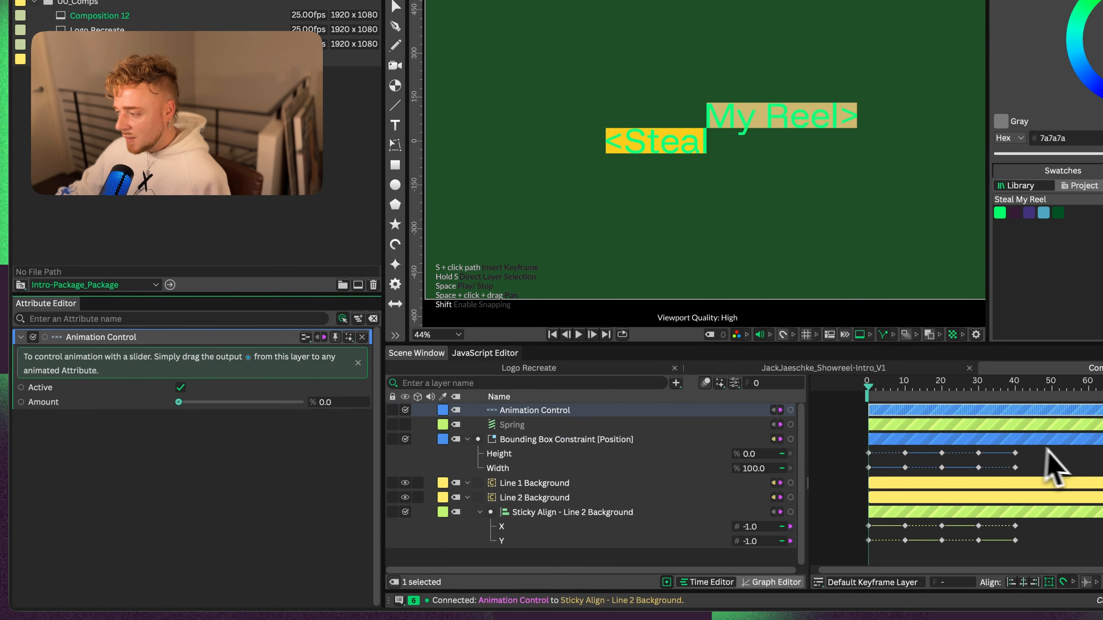
left_click(1046, 450)
key("u")
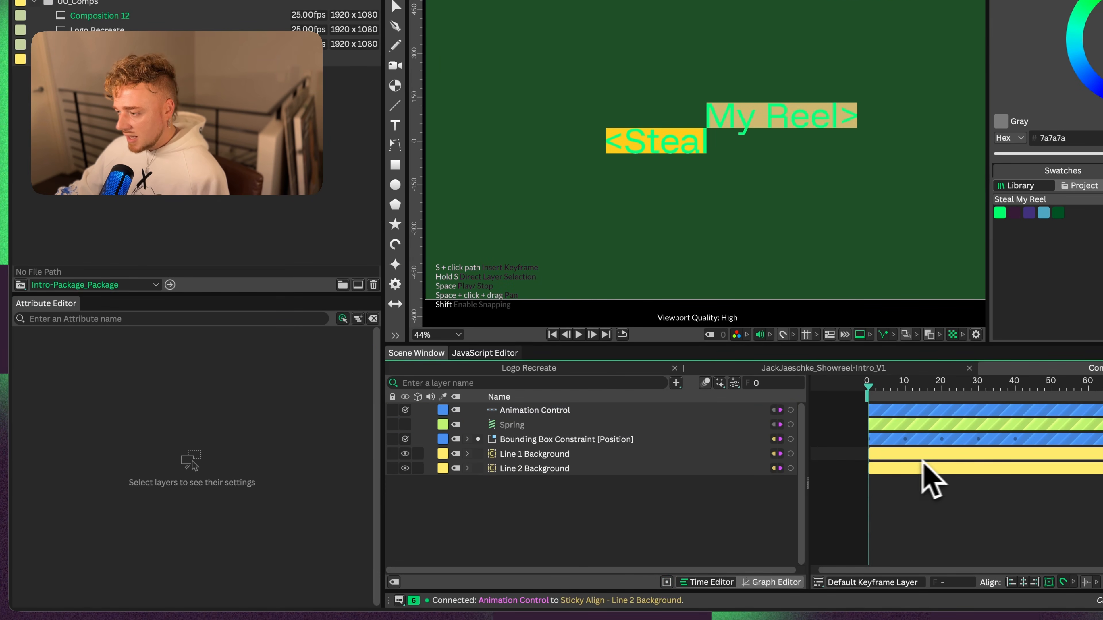
- Test the Animation Control's Amount slider on Line 2's movement and return it to 0%
left_click(555, 414)
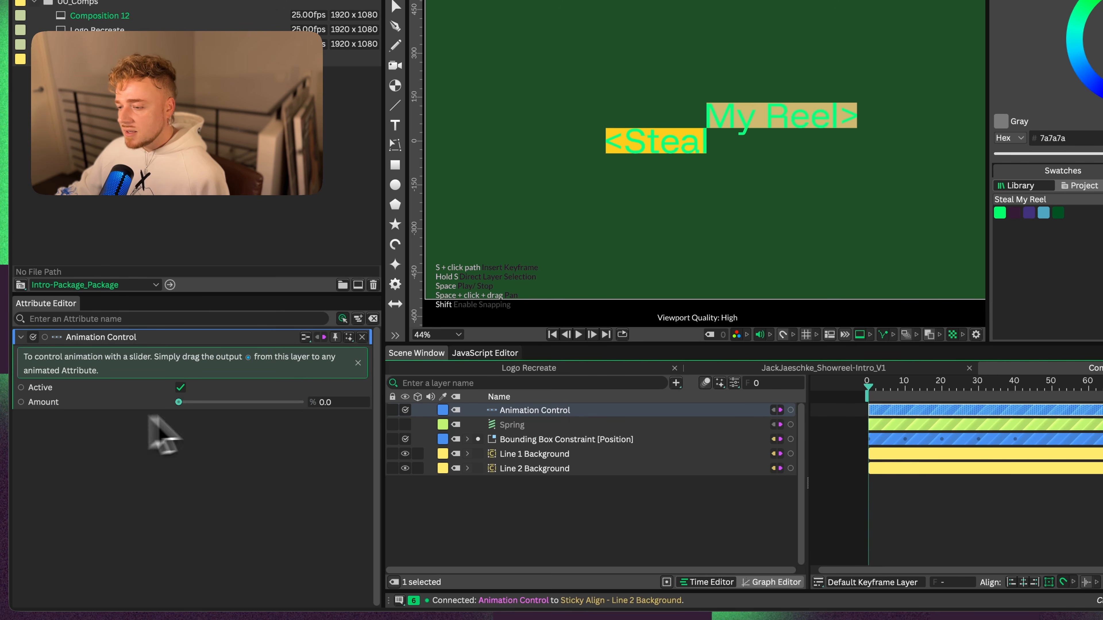
left_click(178, 402)
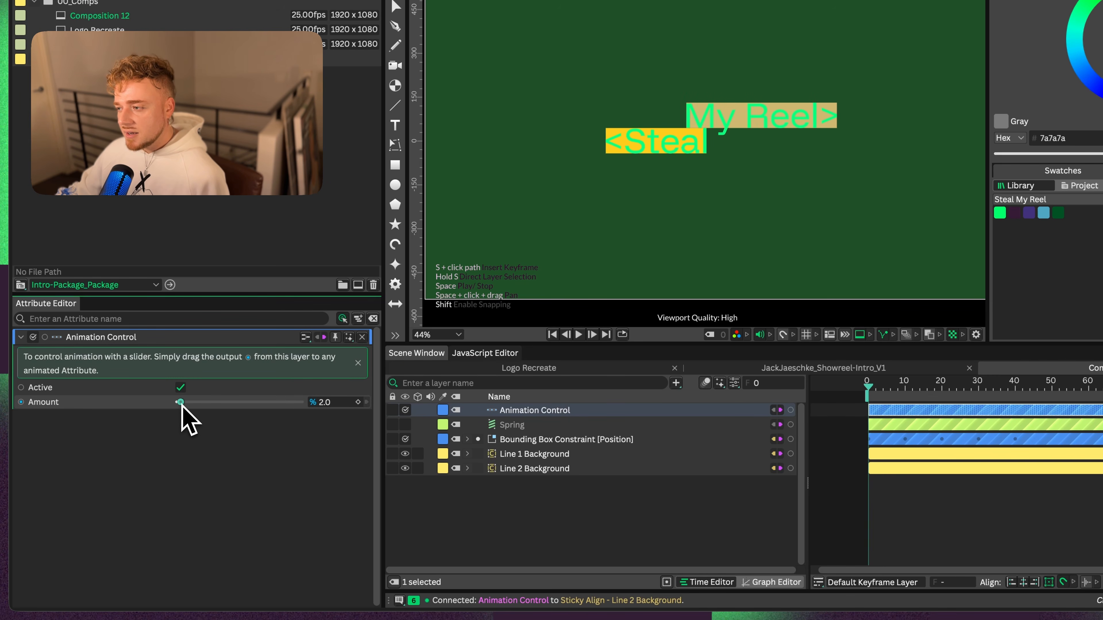
mouse_move(183, 402)
left_mouse_down()
mouse_move(308, 403)
mouse_move(217, 411)
mouse_move(278, 408)
mouse_move(237, 410)
mouse_move(261, 404)
mouse_move(226, 415)
mouse_move(301, 423)
mouse_move(164, 411)
left_mouse_up()
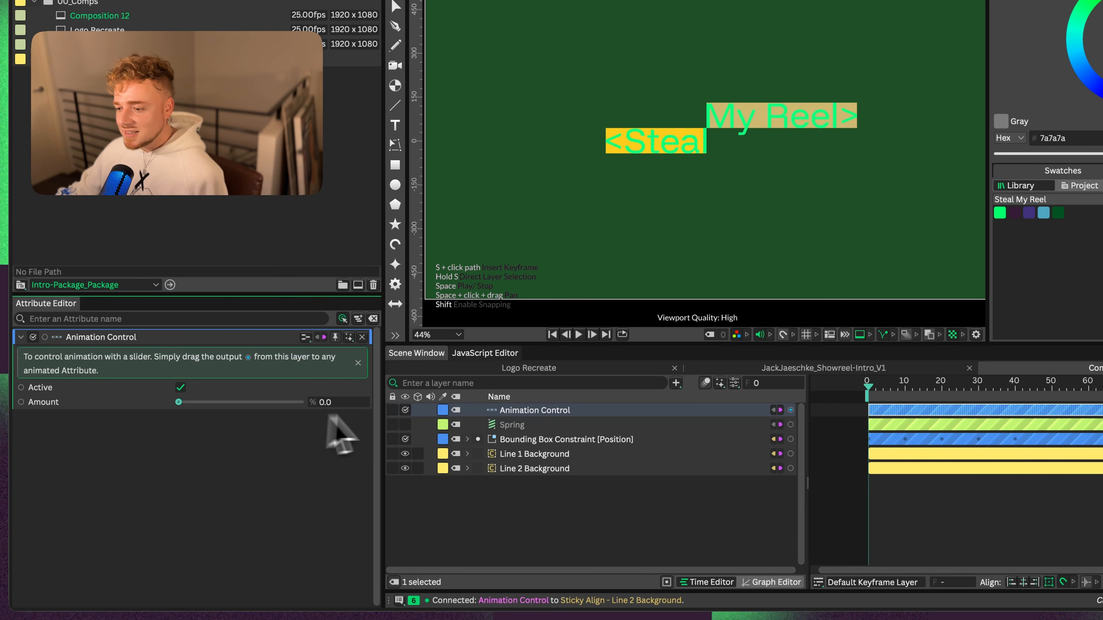
- Keyframe the Animation Control's Amount from 0% at frame 0 to 25% at frame 15, open Easey and play the motion
left_click(358, 401)
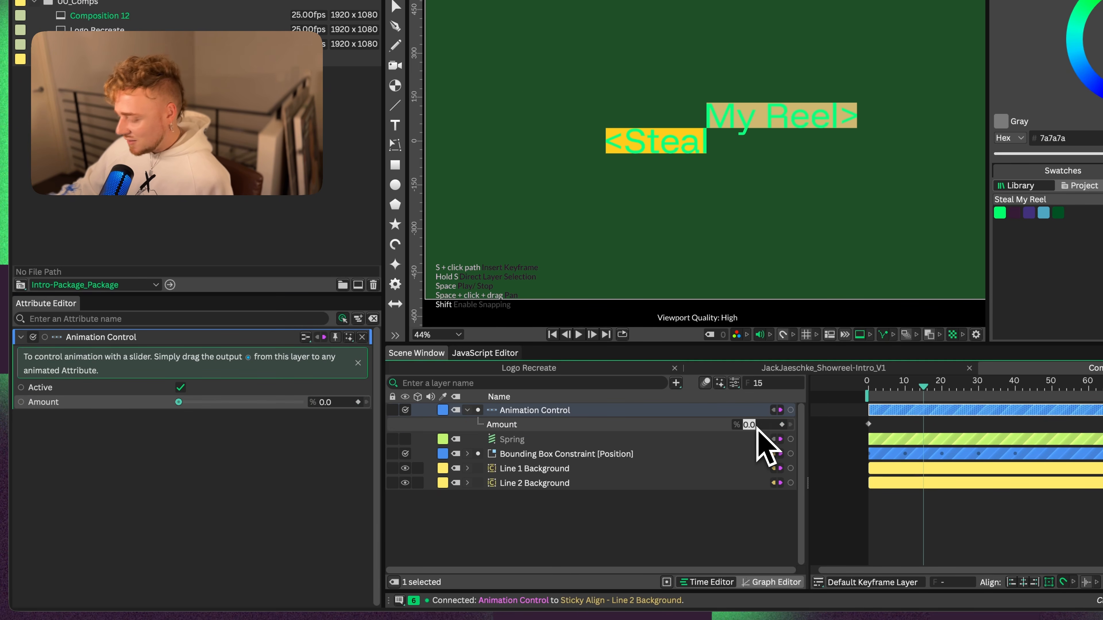
key("Return")
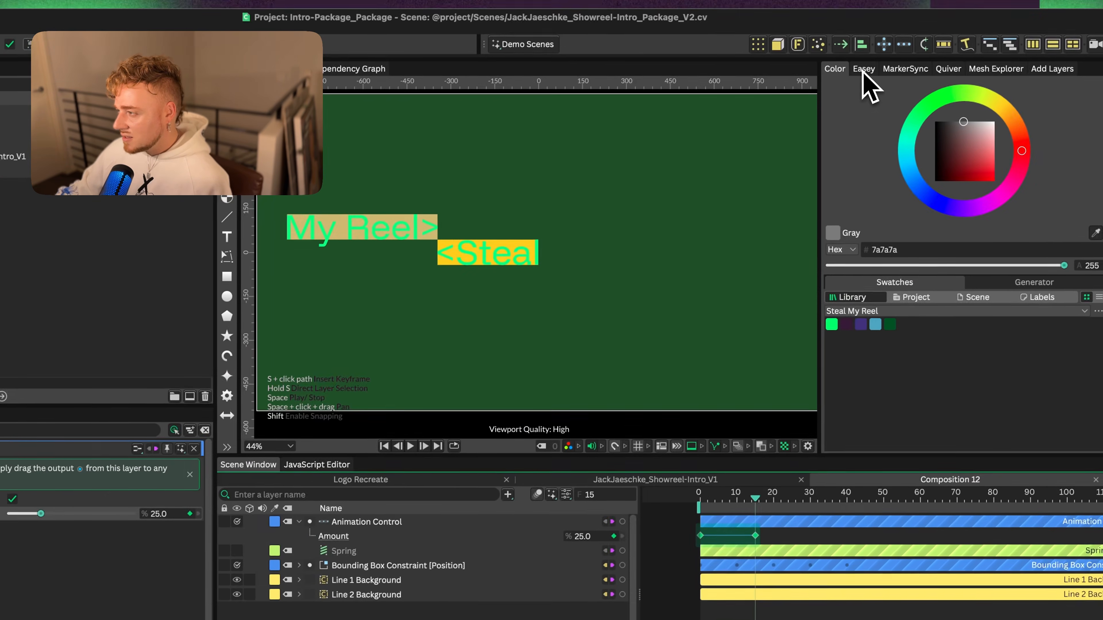
left_click(863, 70)
key("space")
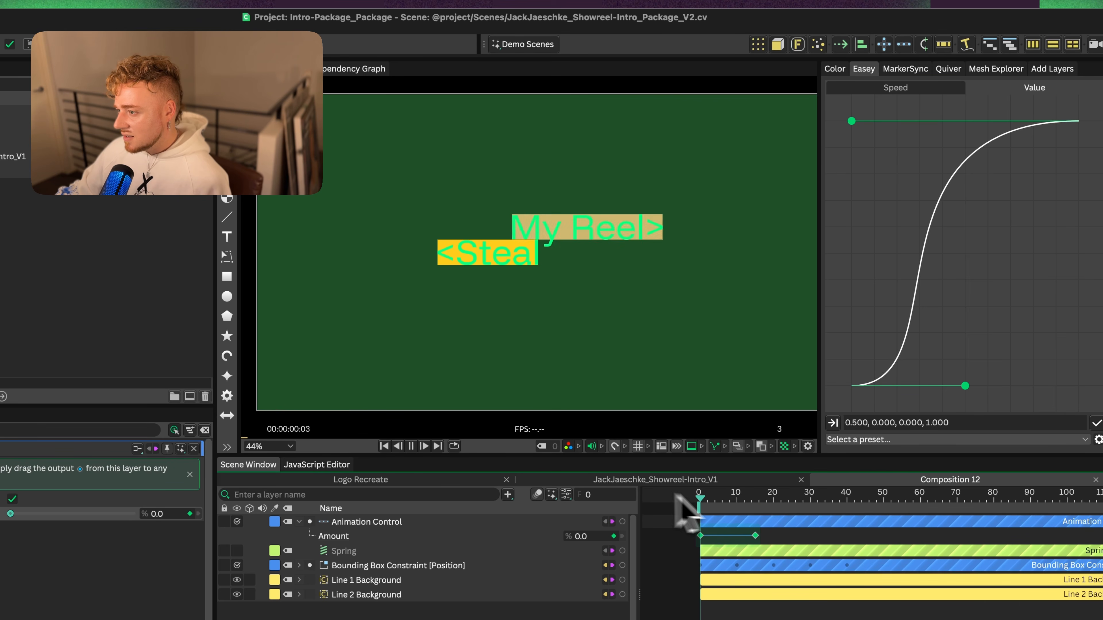
- Set the Amount keyframe at frame 15 to 50% and apply the 0.500, 0.000, 0.000, 1.000 easing curve to both keyframes
left_click(752, 501)
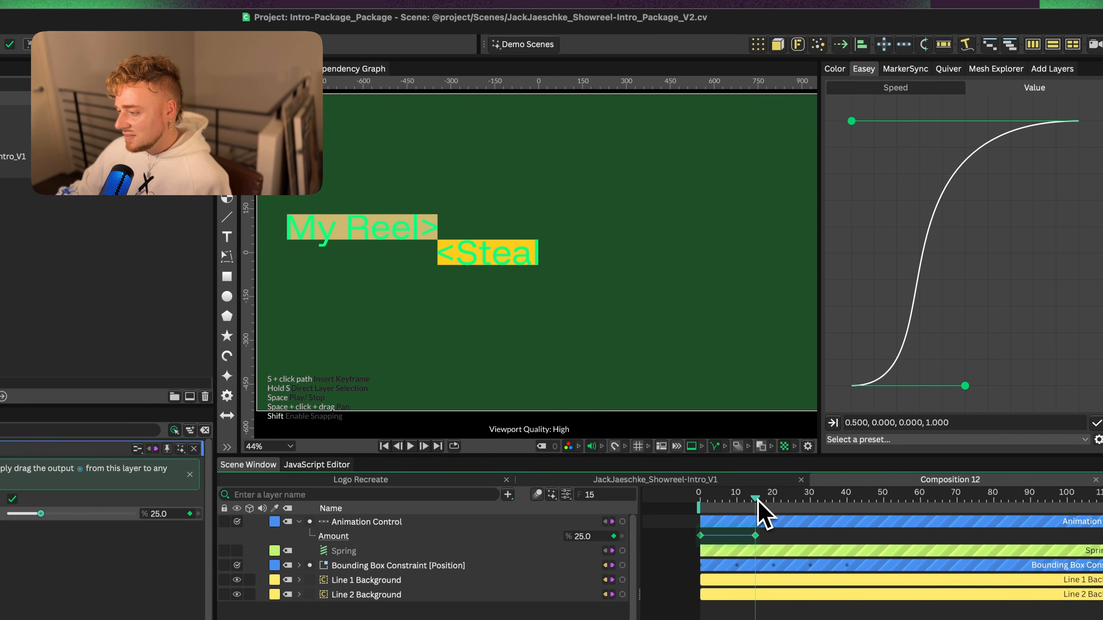
left_click(553, 537)
type("50")
key("Return")
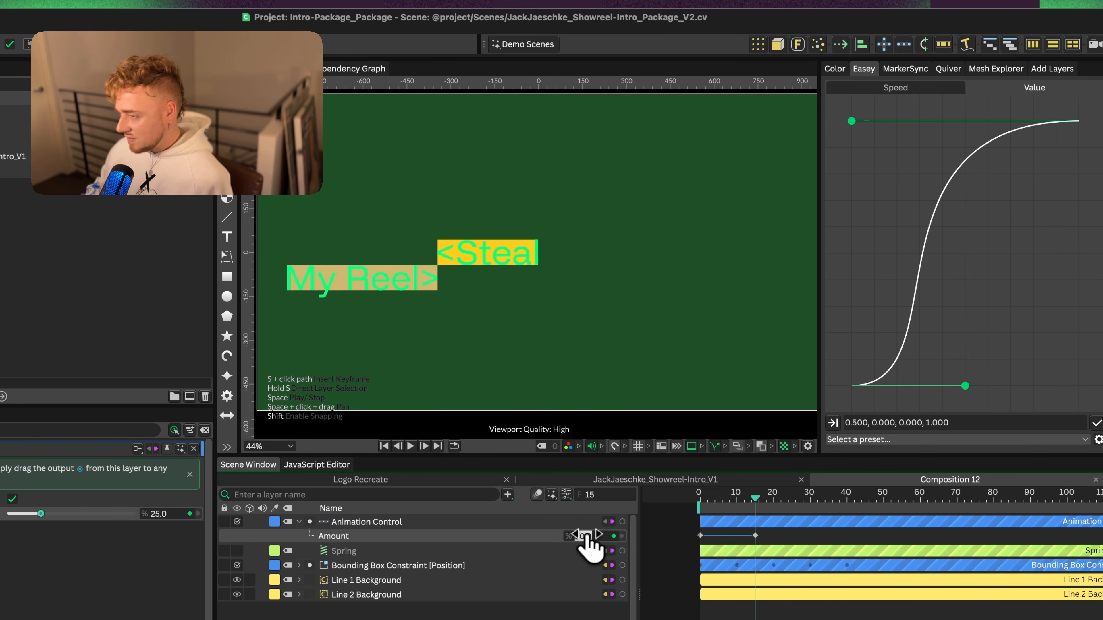
left_click_drag(766, 535, 683, 552)
left_click(1096, 423)
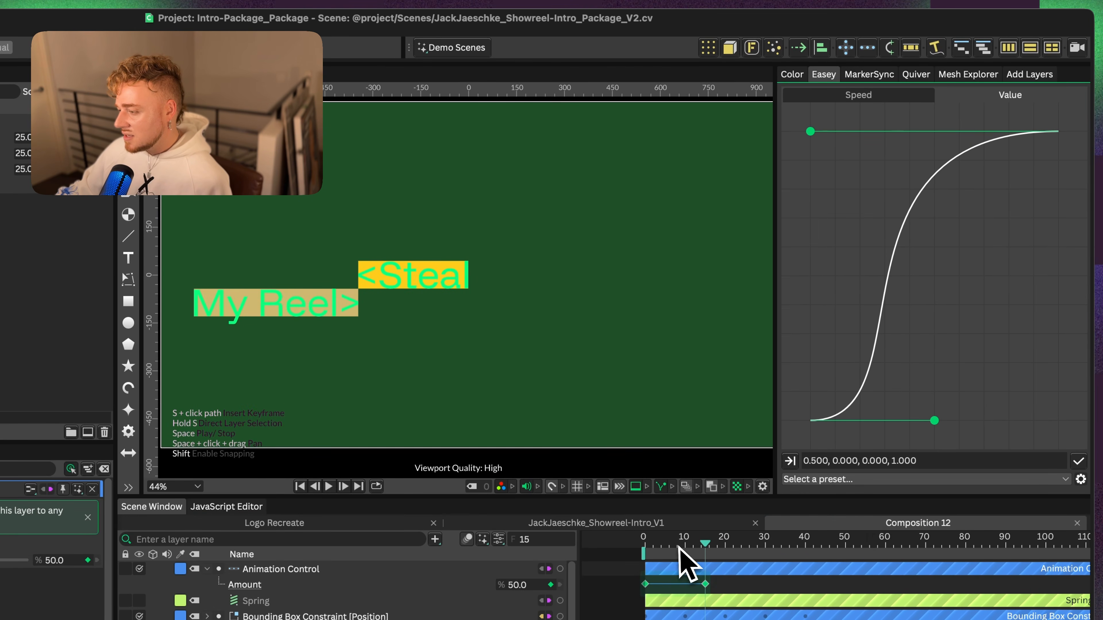
- Play and scrub the eased Line 2 motion, and examine the Amount curve in the Graph Editor
key("space")
key("space")
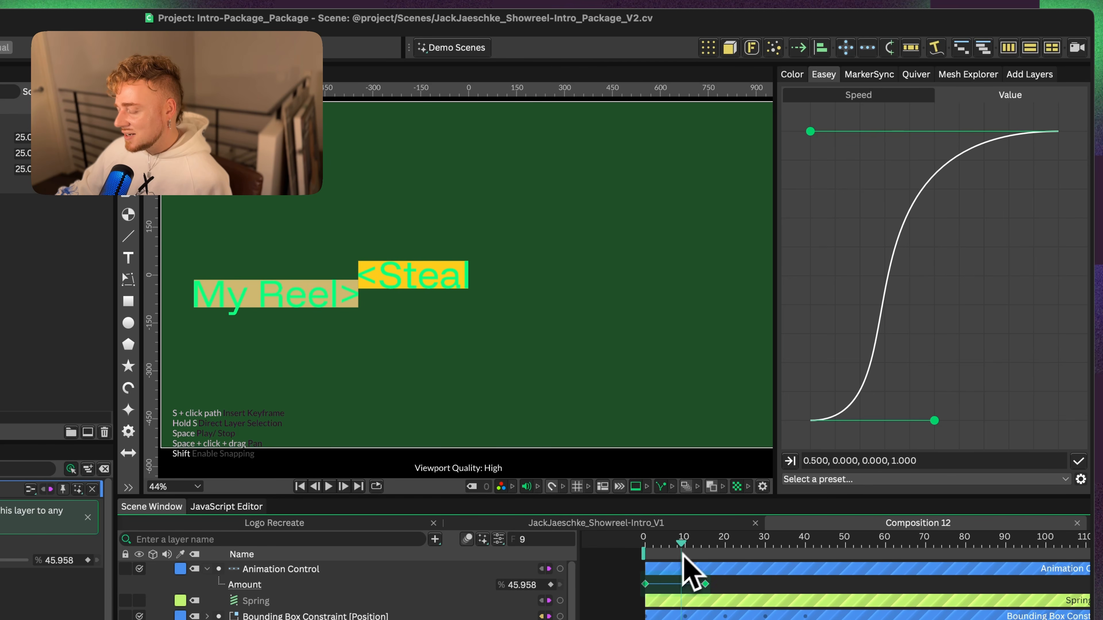
double_click(244, 585)
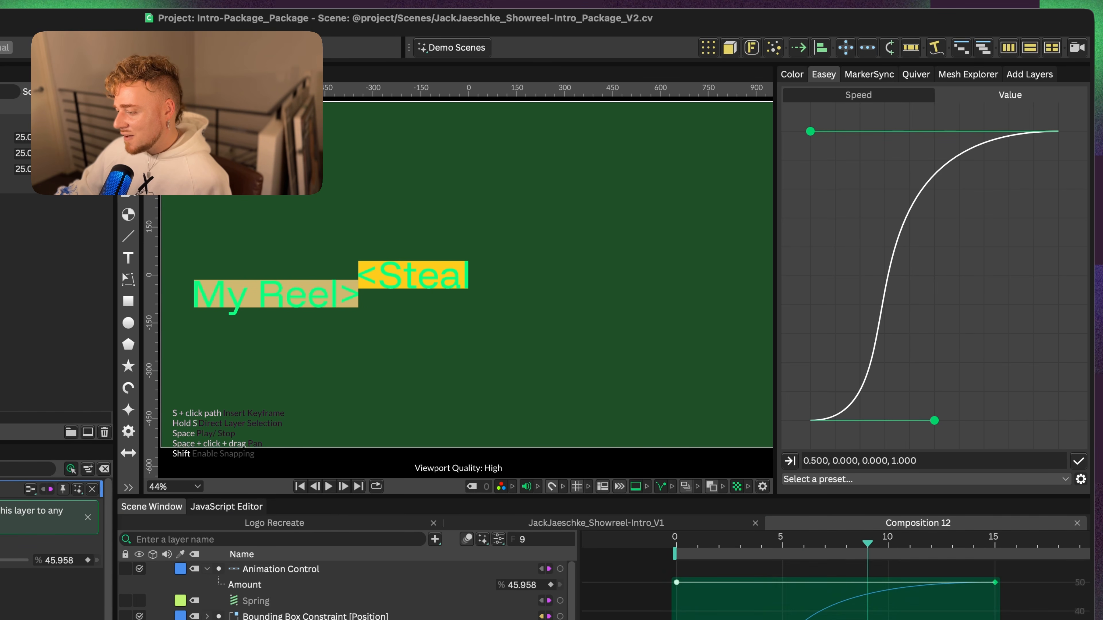
left_click(734, 619)
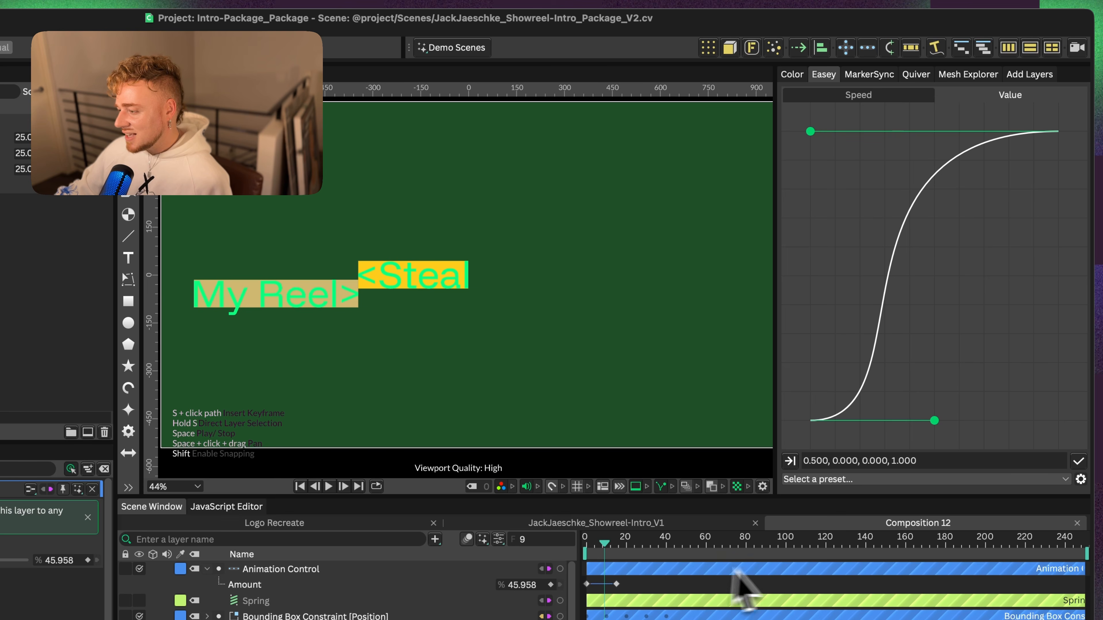
key("space")
mouse_move(606, 547)
left_mouse_down()
mouse_move(585, 548)
mouse_move(620, 545)
left_mouse_up()
key("space")
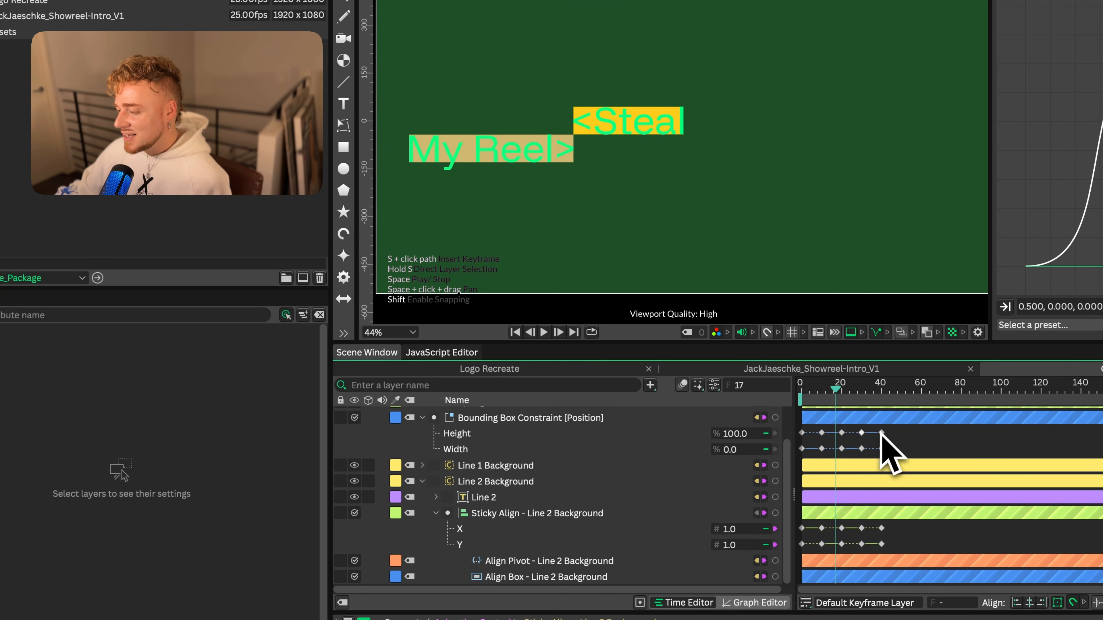
- Collapse the attributes of all layers and select the Animation Control layer
scroll(858, 441, "up", 2)
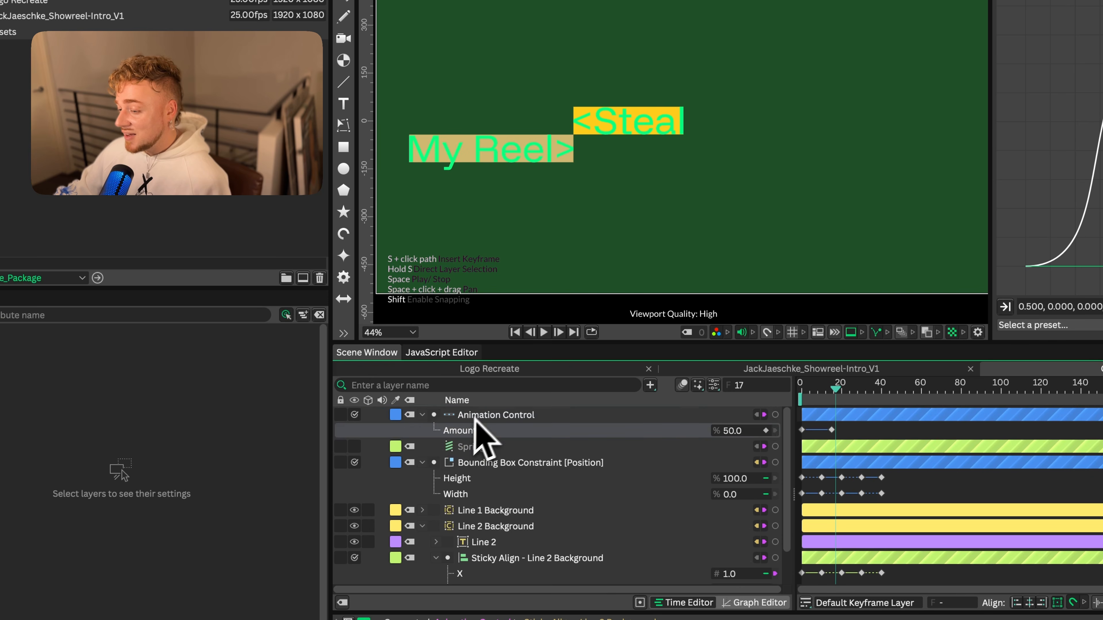
key("super+a")
left_click(422, 416)
left_click(499, 415)
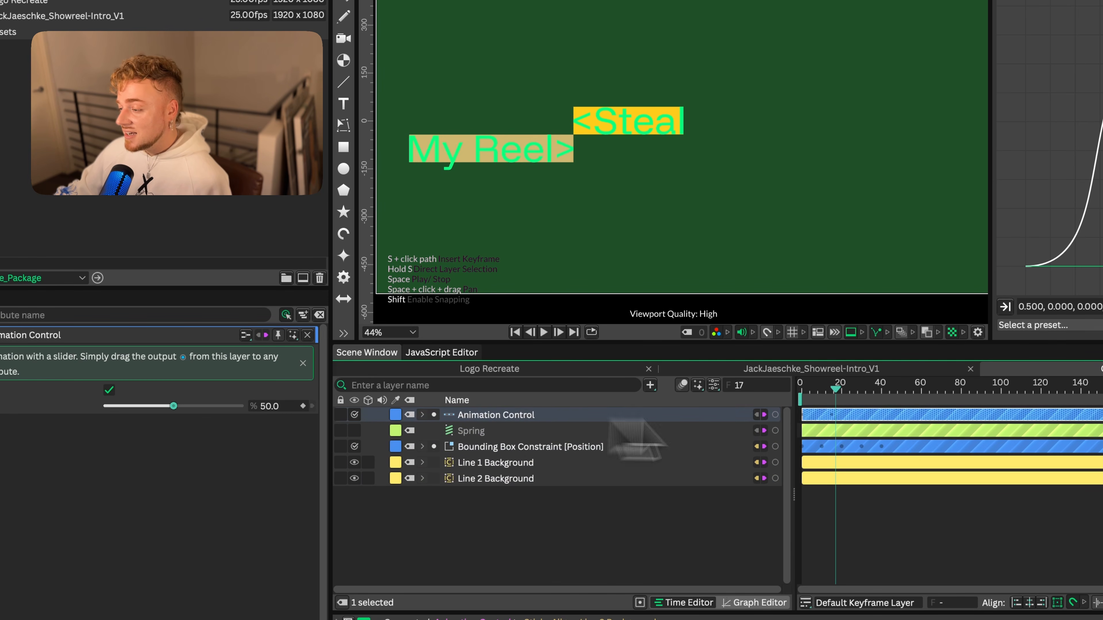
- Play the animation from the start, return to frame 0 and reveal the Animation Control's Amount attribute
key("space")
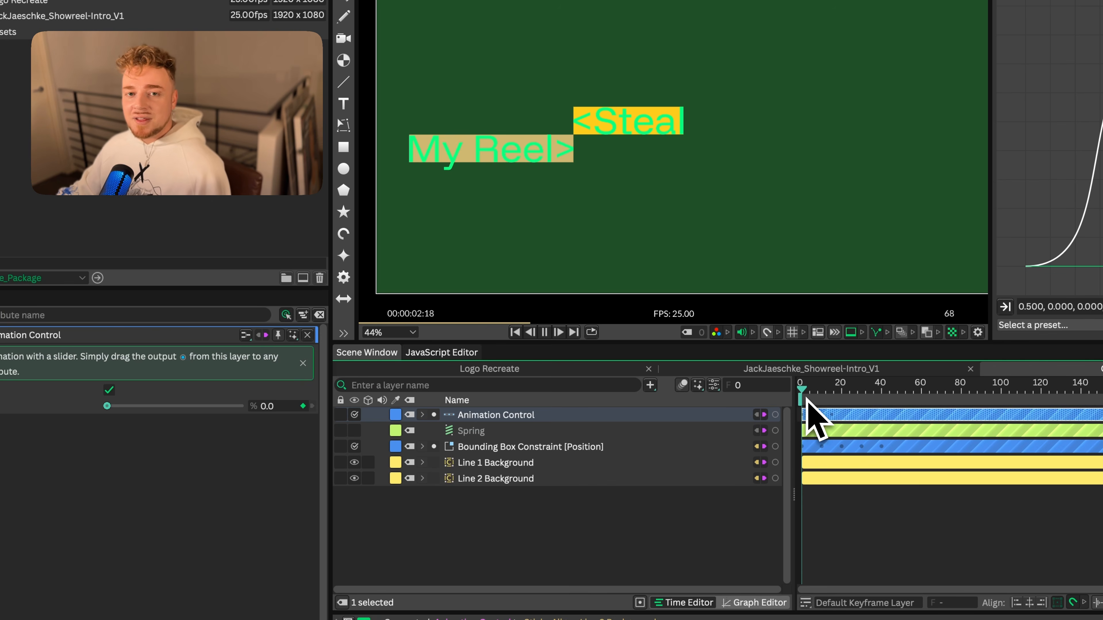
key("space")
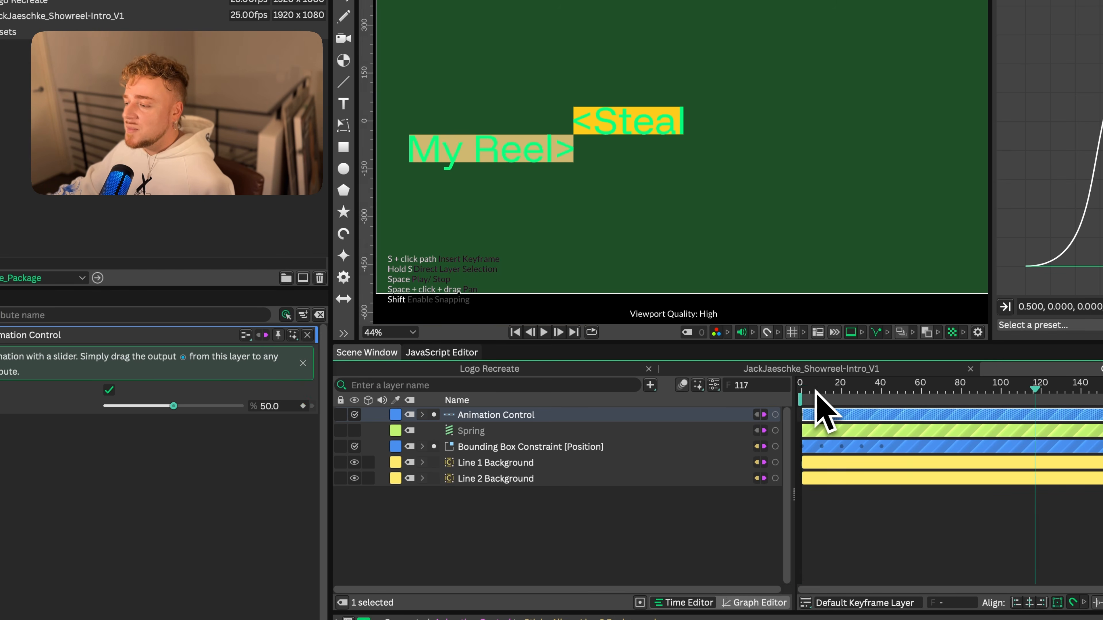
mouse_move(813, 389)
left_mouse_down()
mouse_move(835, 387)
mouse_move(770, 388)
mouse_move(808, 388)
left_mouse_up()
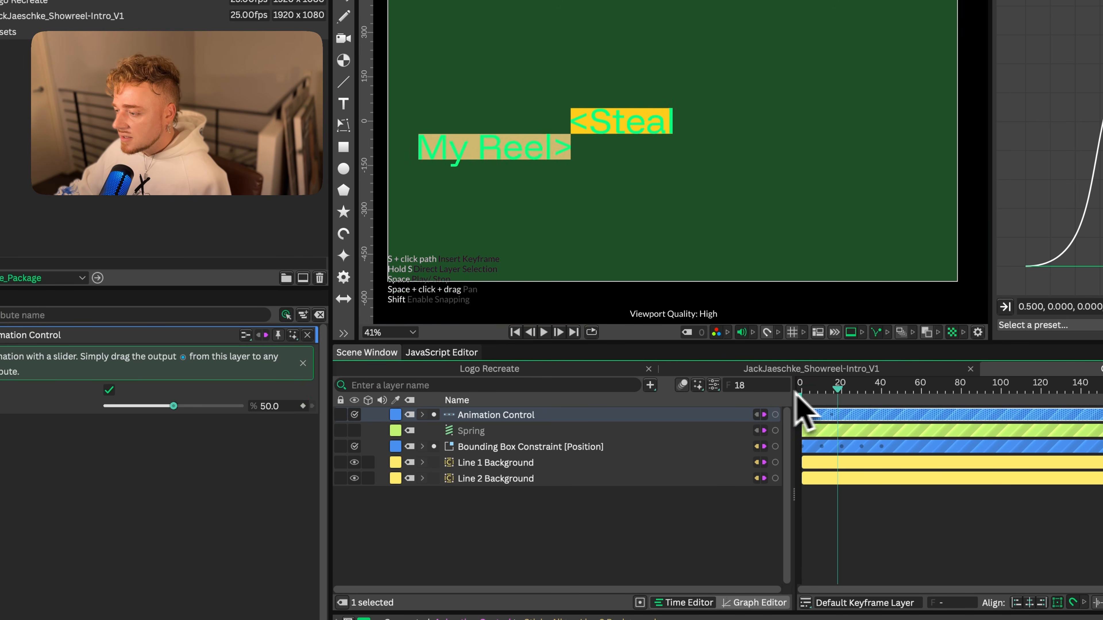
left_click(798, 389)
left_click(423, 416)
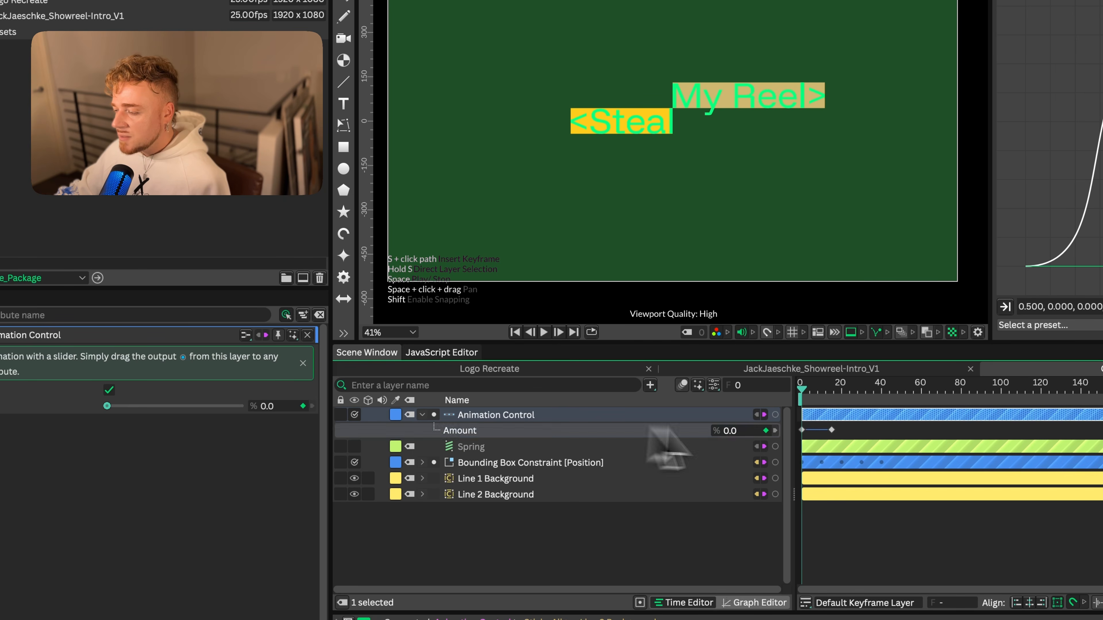
left_click_drag(867, 451, 777, 426)
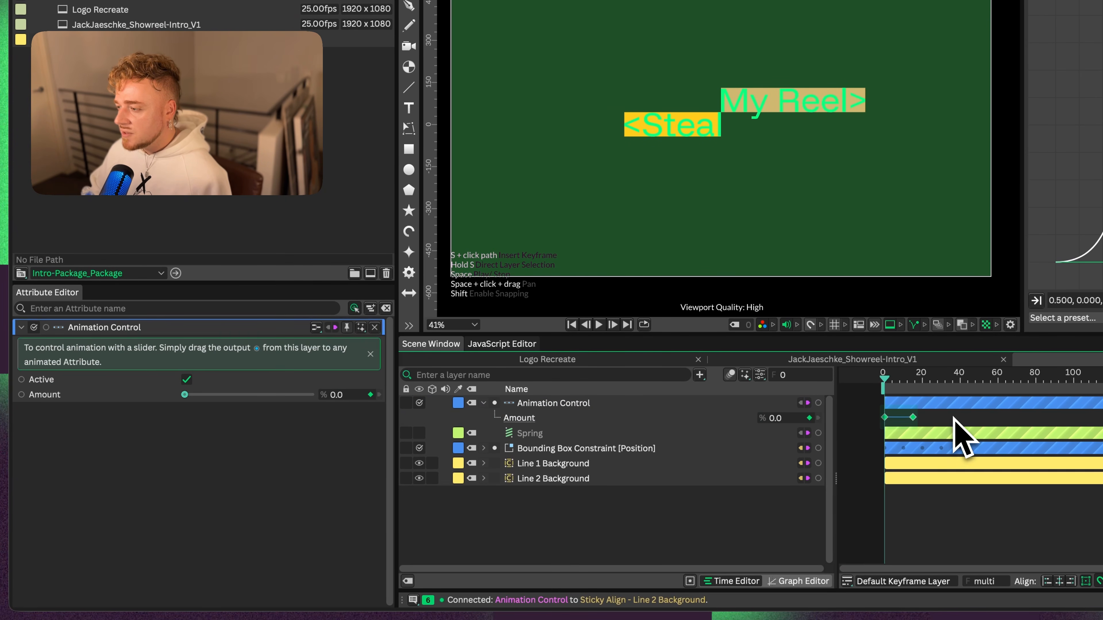
key("Delete")
left_click(532, 405)
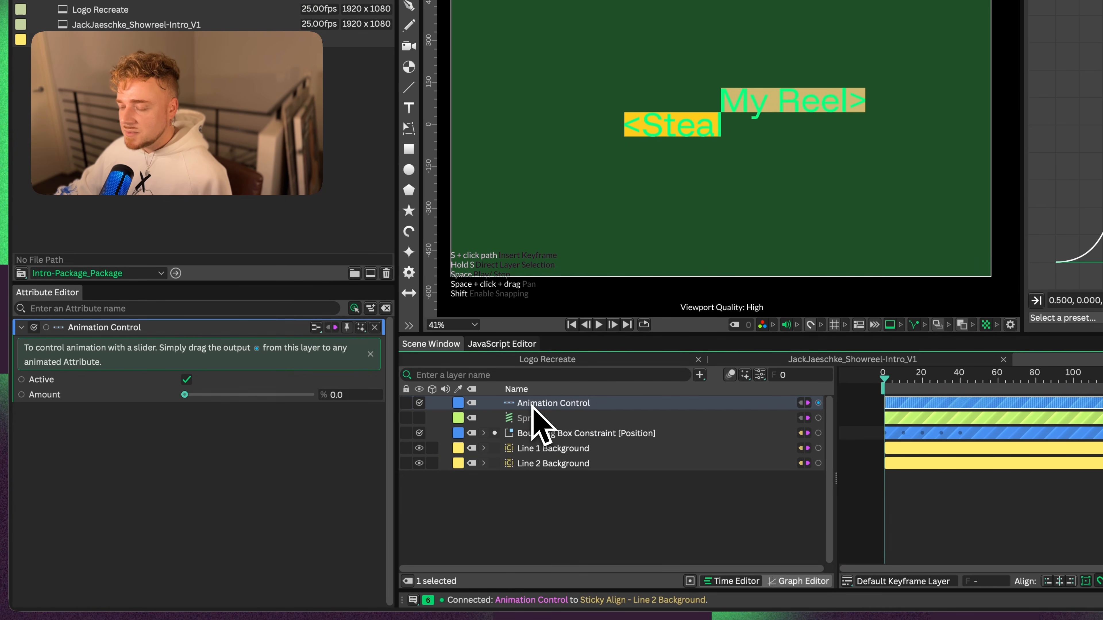
key("ctrl+z")
- Keyframe the Percentage of My Reel's String Manipulator in Line 2 from 0% at frame 5 to 100% at frame 24
left_click_drag(886, 378, 897, 381)
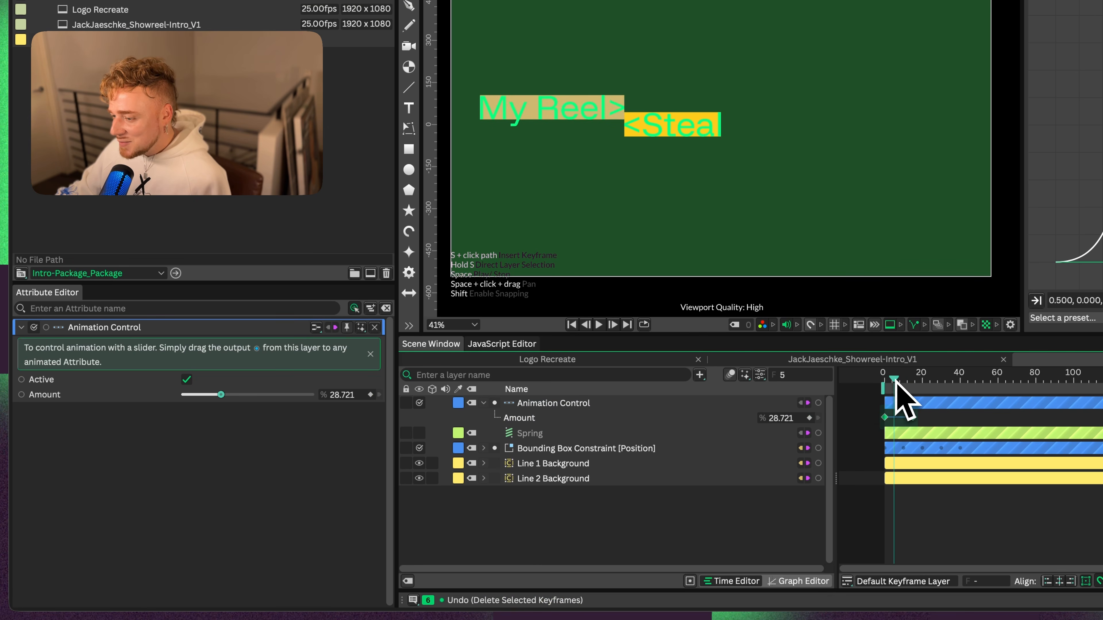
left_click(544, 464)
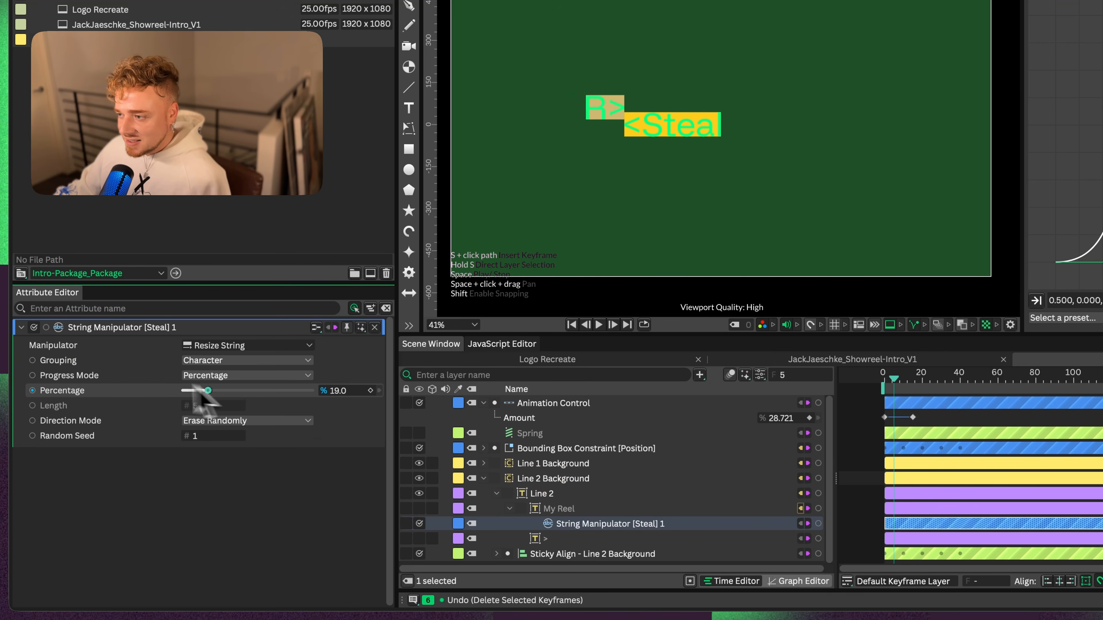
left_click_drag(196, 393, 161, 406)
left_click(370, 391)
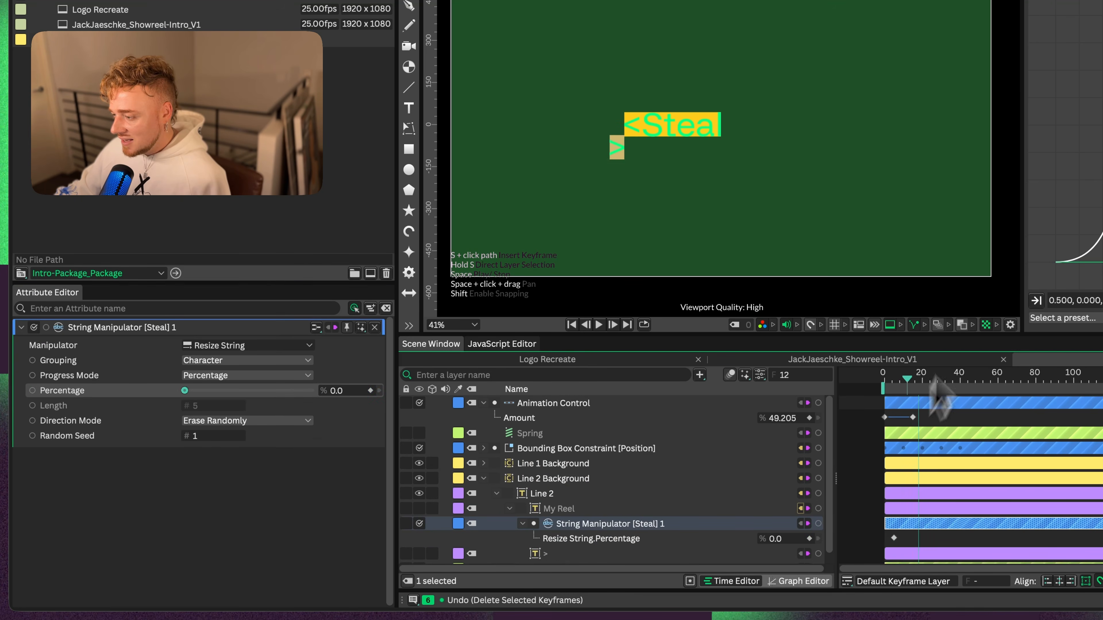
left_click(929, 379)
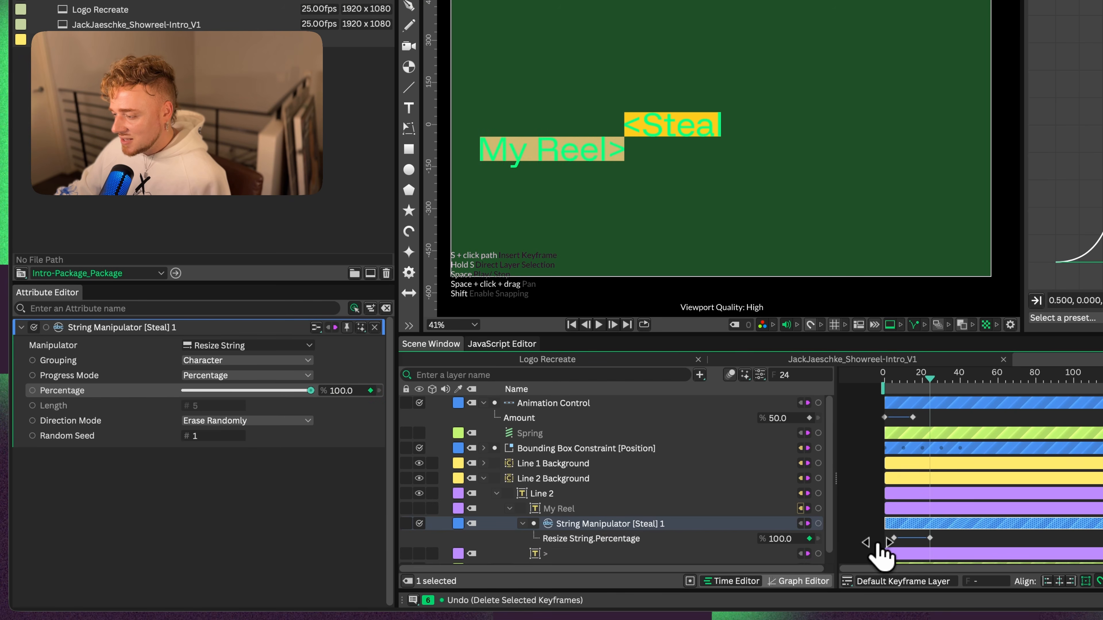
- Play the text reveal and shift both Percentage keyframes earlier, to frames 0 and 19
left_click(883, 377)
key("space")
left_click(894, 379)
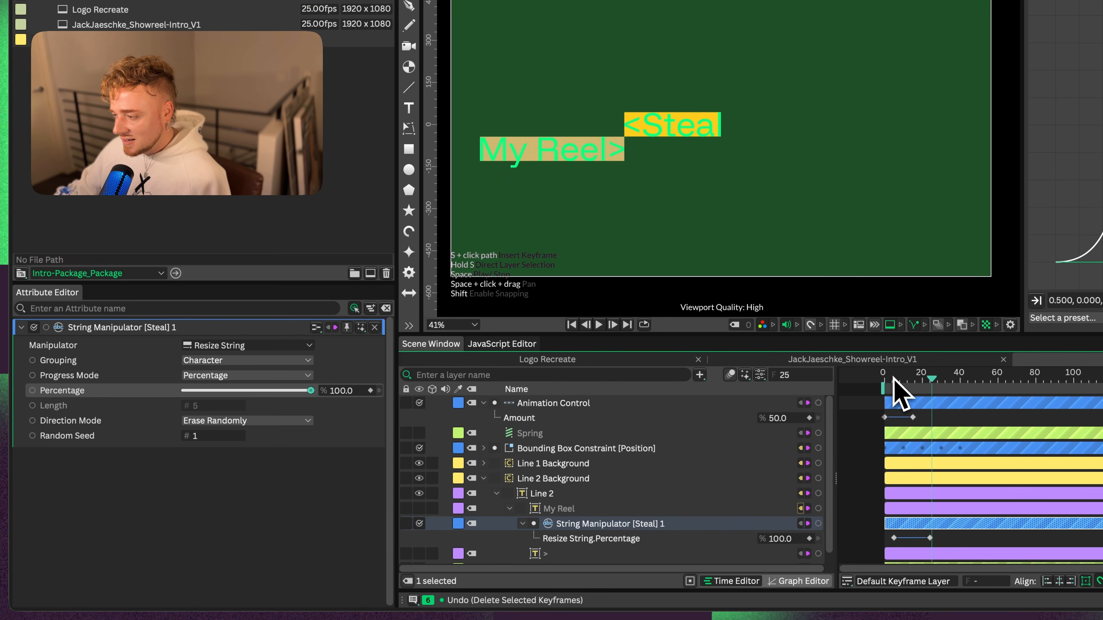
left_click(893, 538)
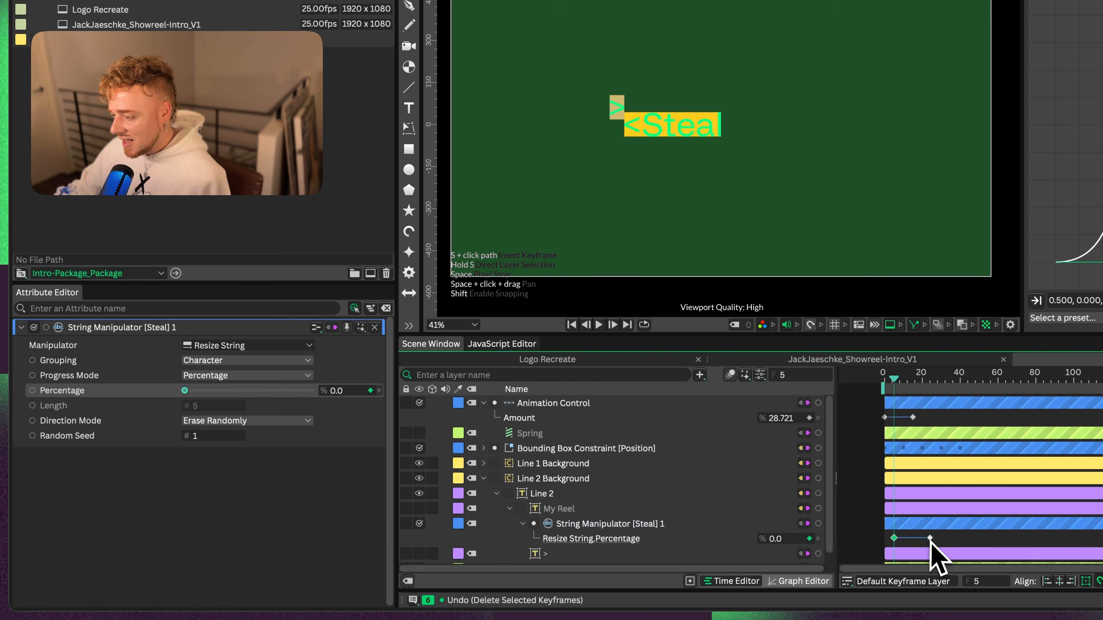
- Play and scrub the combined text reveal and Line 2 movement up close, ending back at frame 0
key("space")
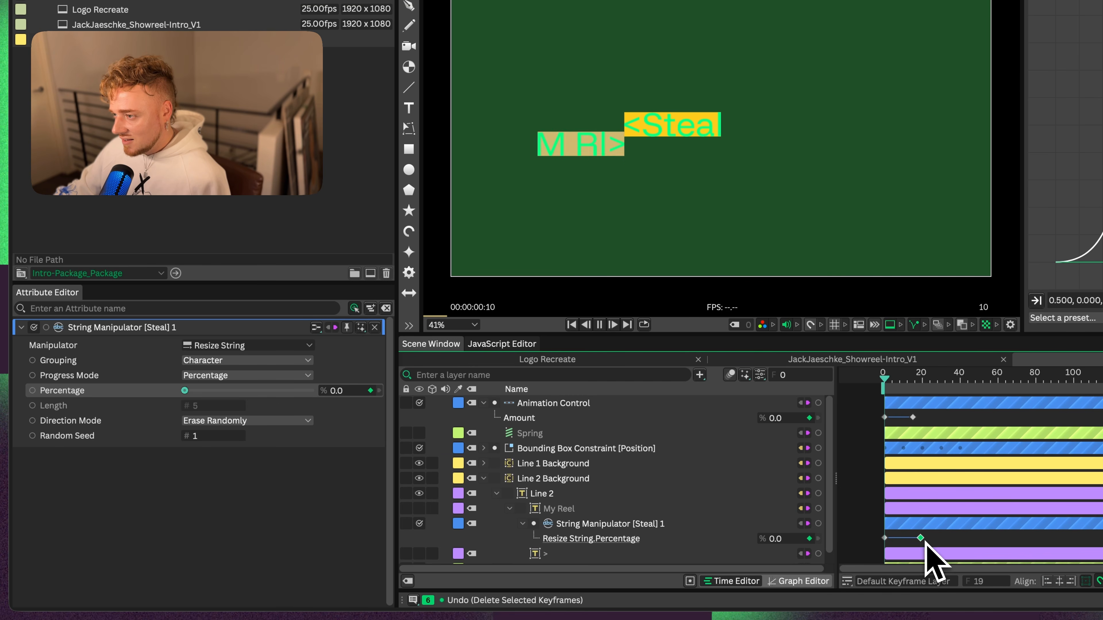
key("space")
scroll(543, 131, "up", 3)
key("space")
mouse_move(901, 380)
left_mouse_down()
mouse_move(884, 379)
mouse_move(898, 381)
left_mouse_up()
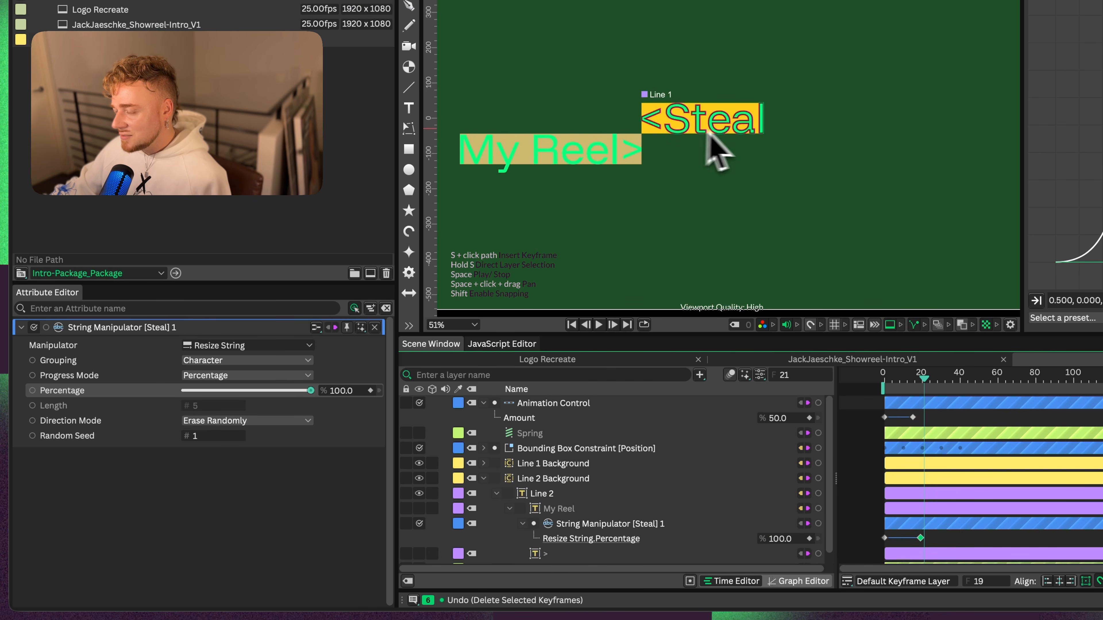
left_click_drag(917, 366, 861, 383)
key("space")
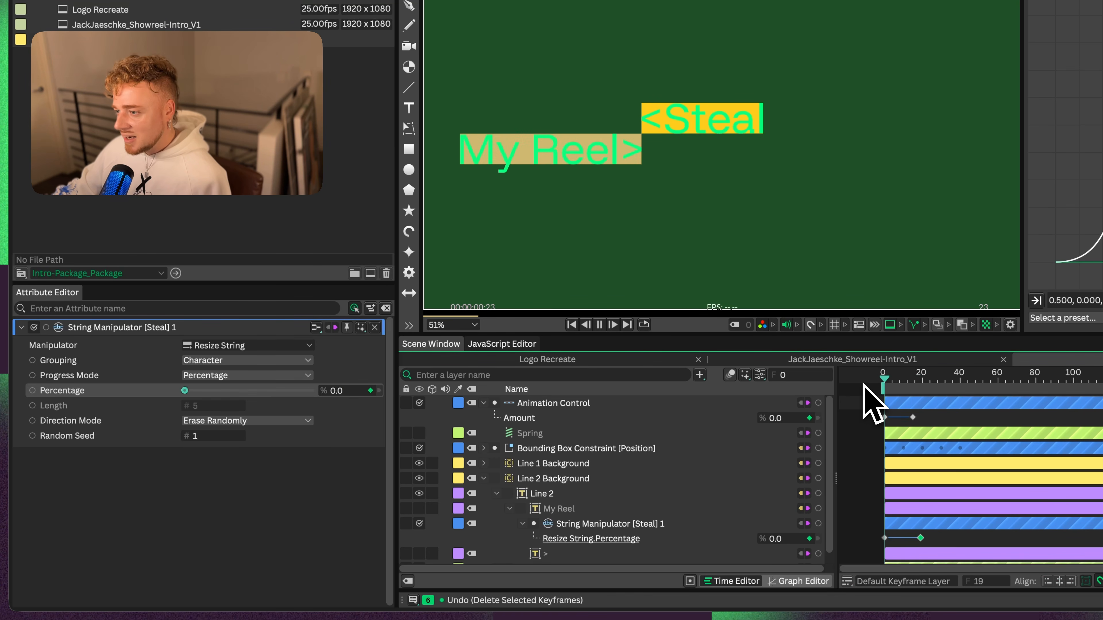
key("space")
left_click_drag(933, 379, 820, 412)
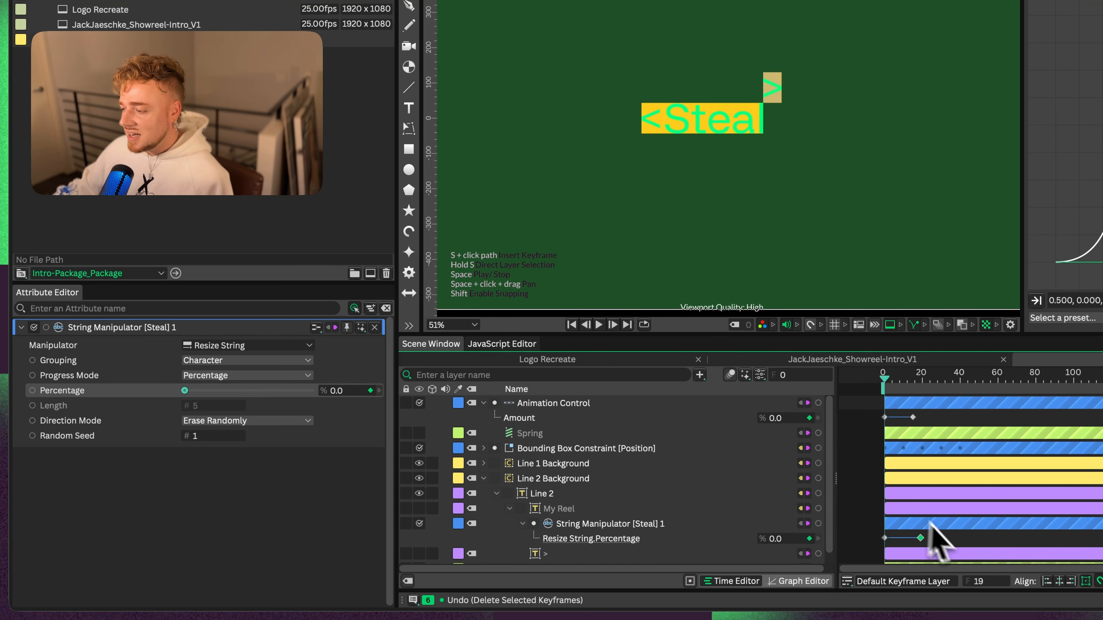
- Delete both Percentage keyframes of My Reel's String Manipulator
left_click_drag(957, 550, 843, 540)
right_click(951, 536)
left_click(928, 527)
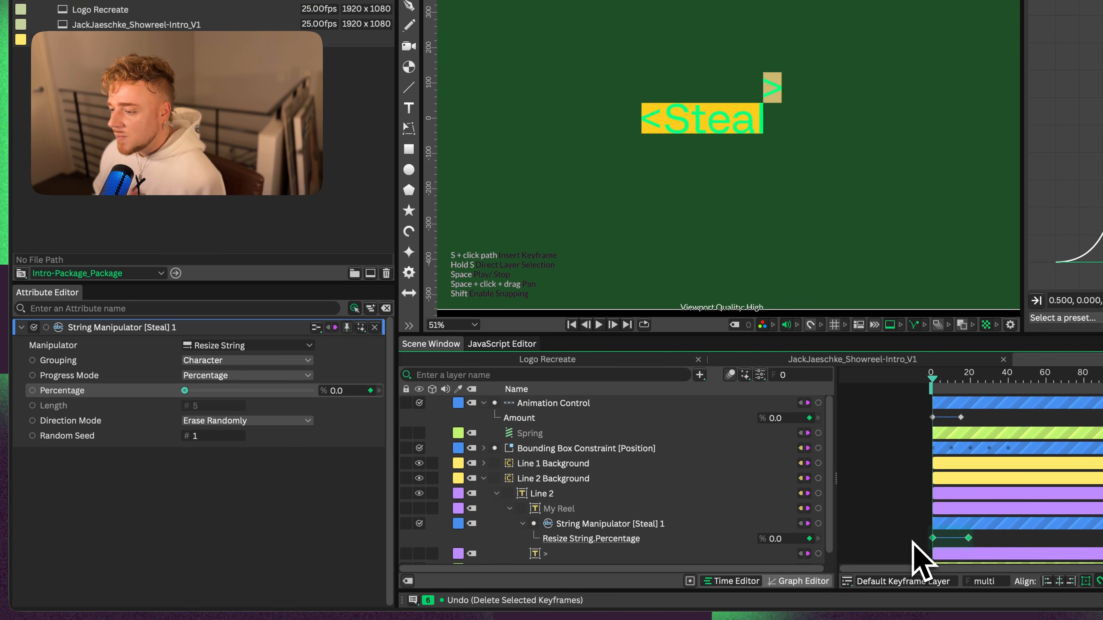
left_click(912, 543)
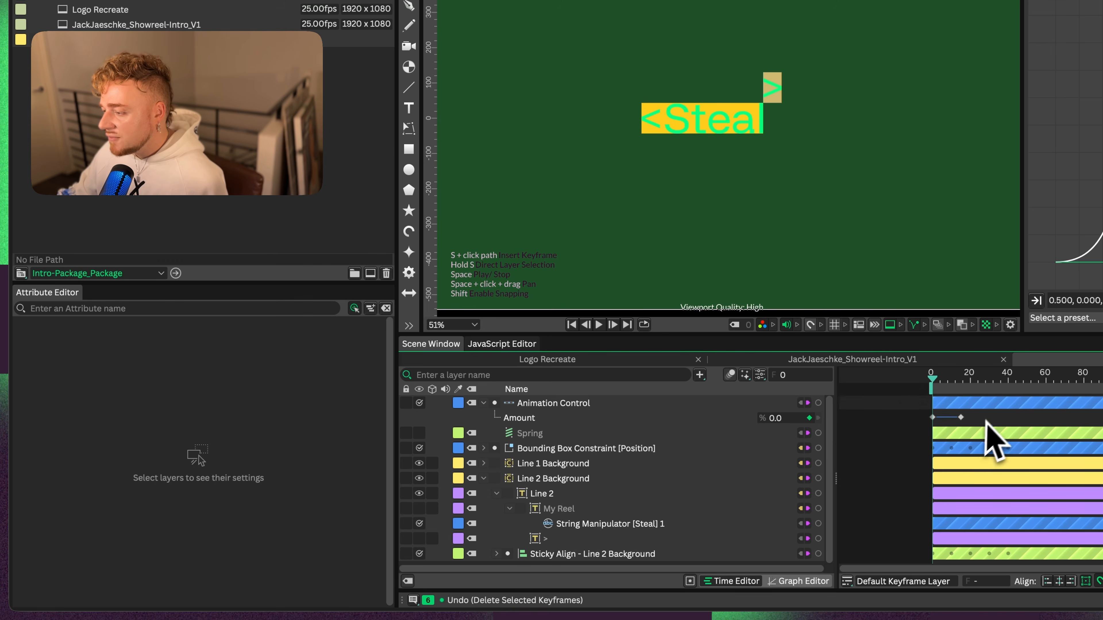
- Delete the Animation Control's Amount keyframes and set the Percentage of My Reel's String Manipulator to 100%
key("Delete")
left_click(630, 509)
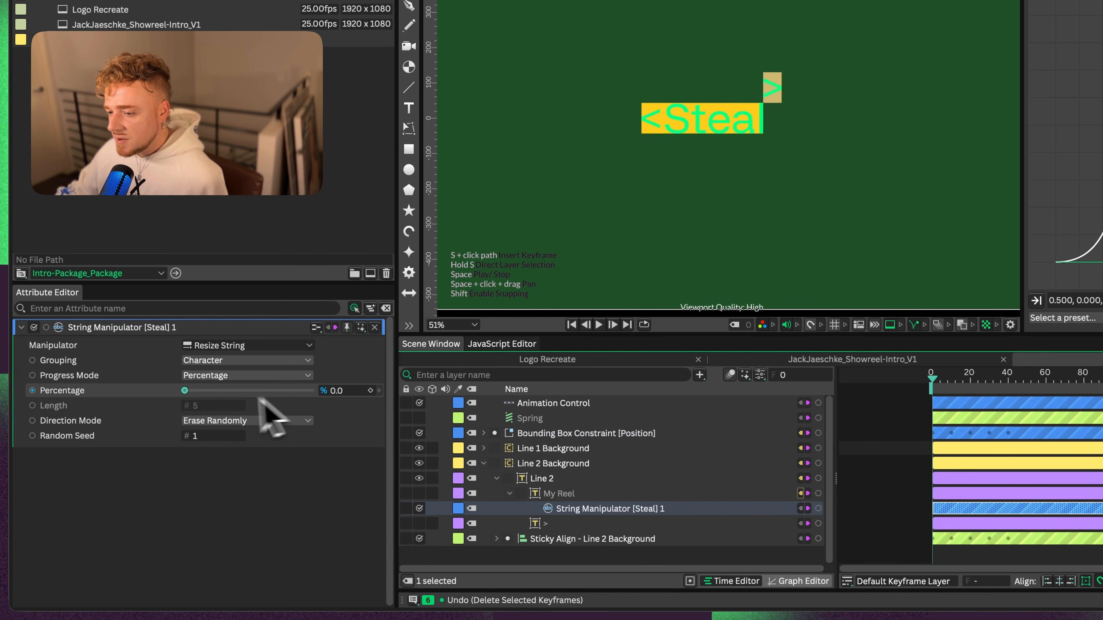
left_click_drag(184, 390, 304, 393)
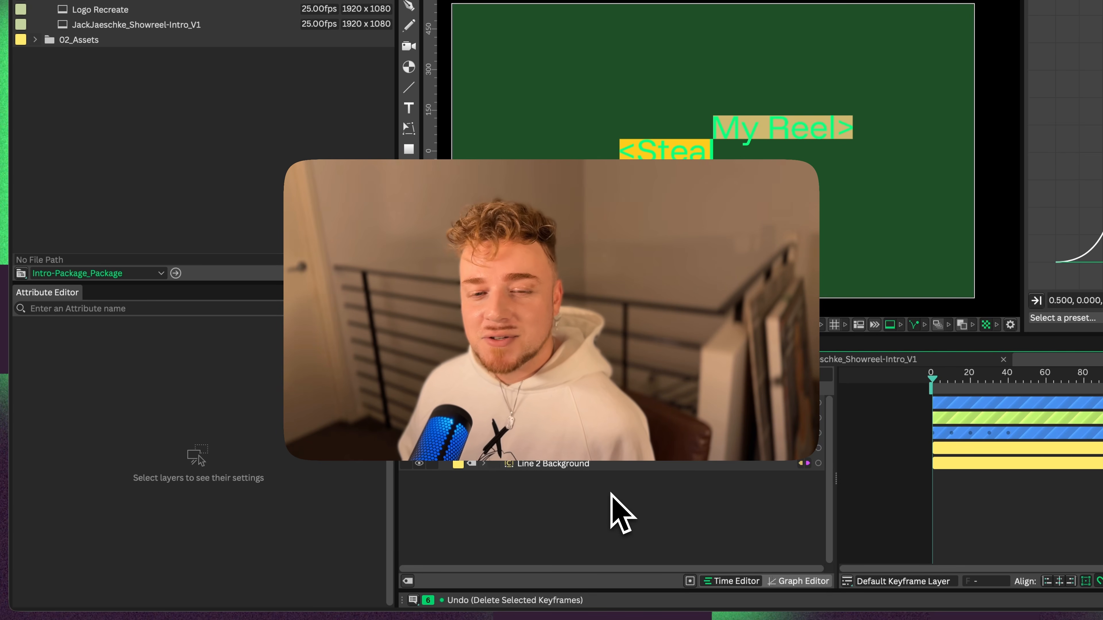
- Add a Component layer to the scene
key("super+period")
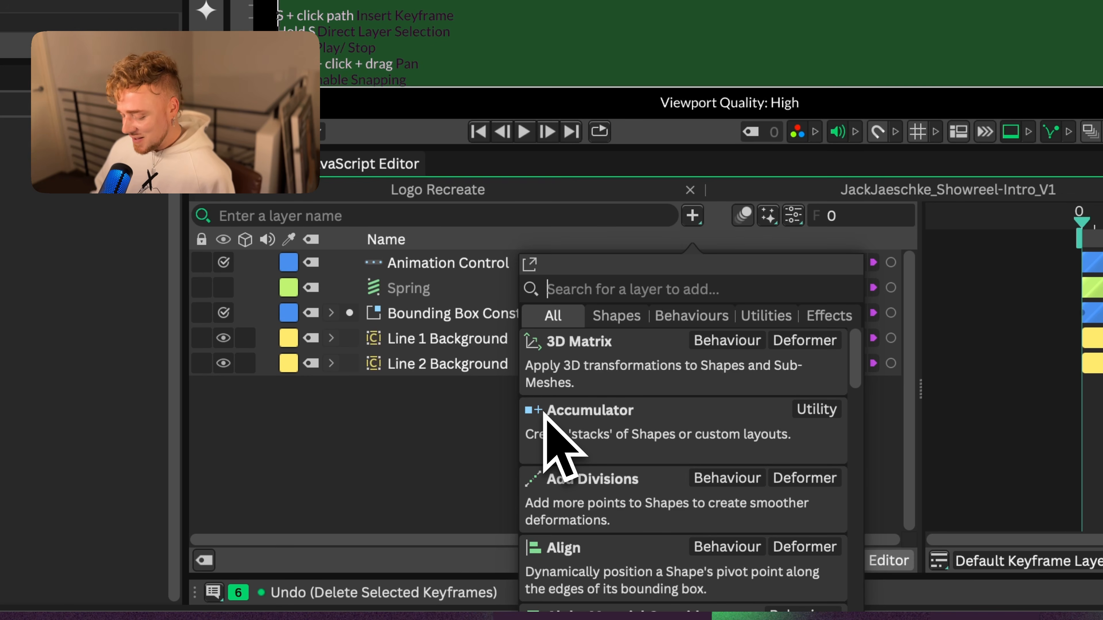
type("compon")
key("Return")
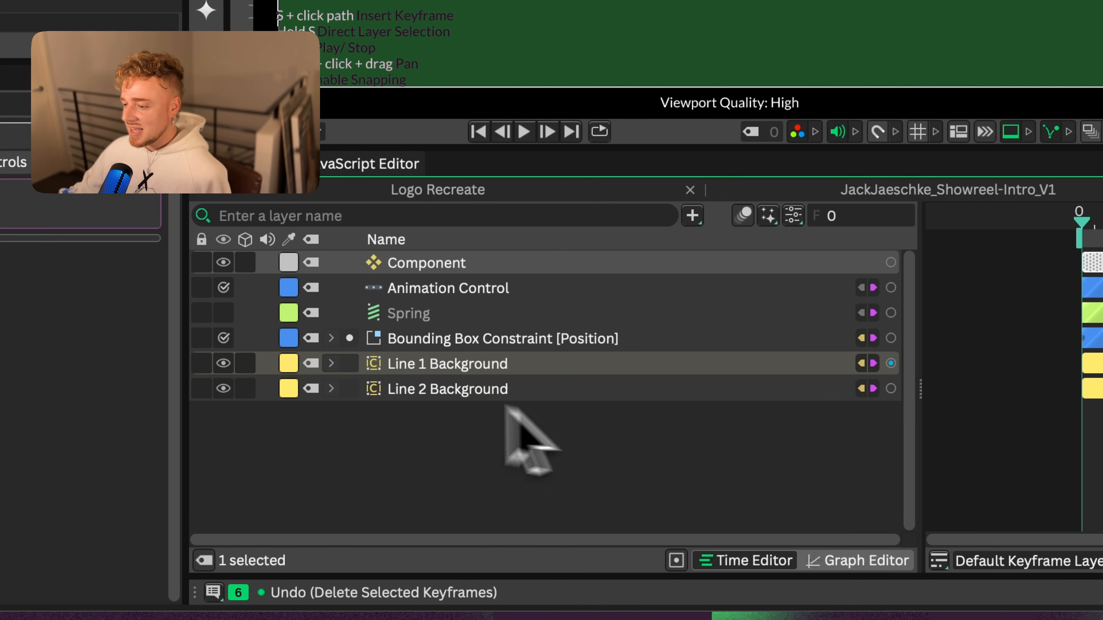
- Nest all the other layers inside the Component and rename it Logo Rig
left_click(461, 290)
left_click(431, 385, "shift")
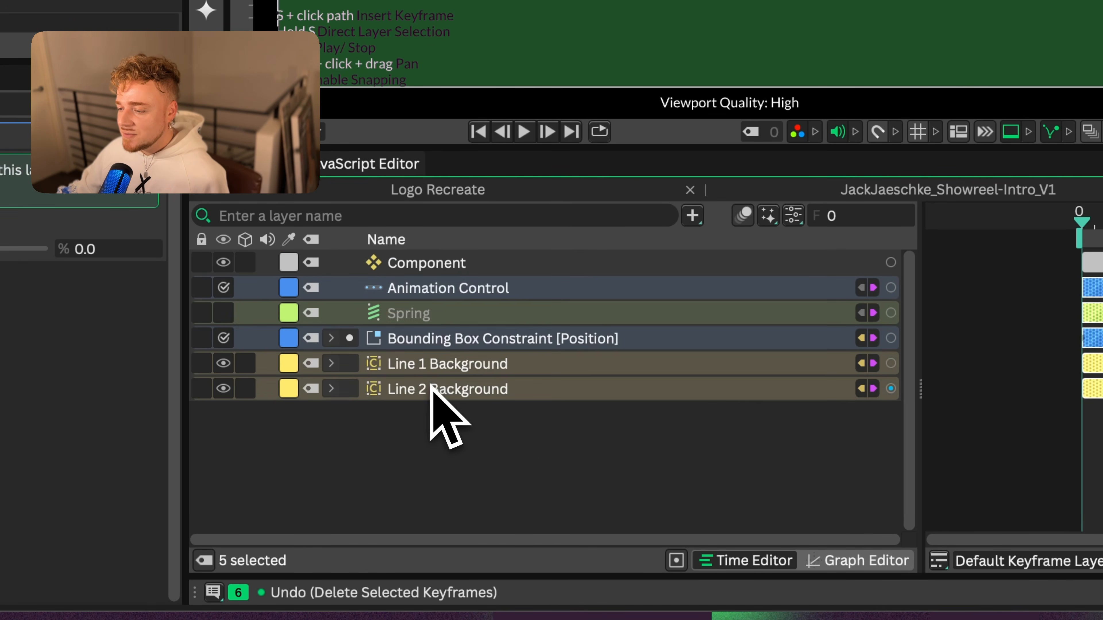
left_click(381, 295)
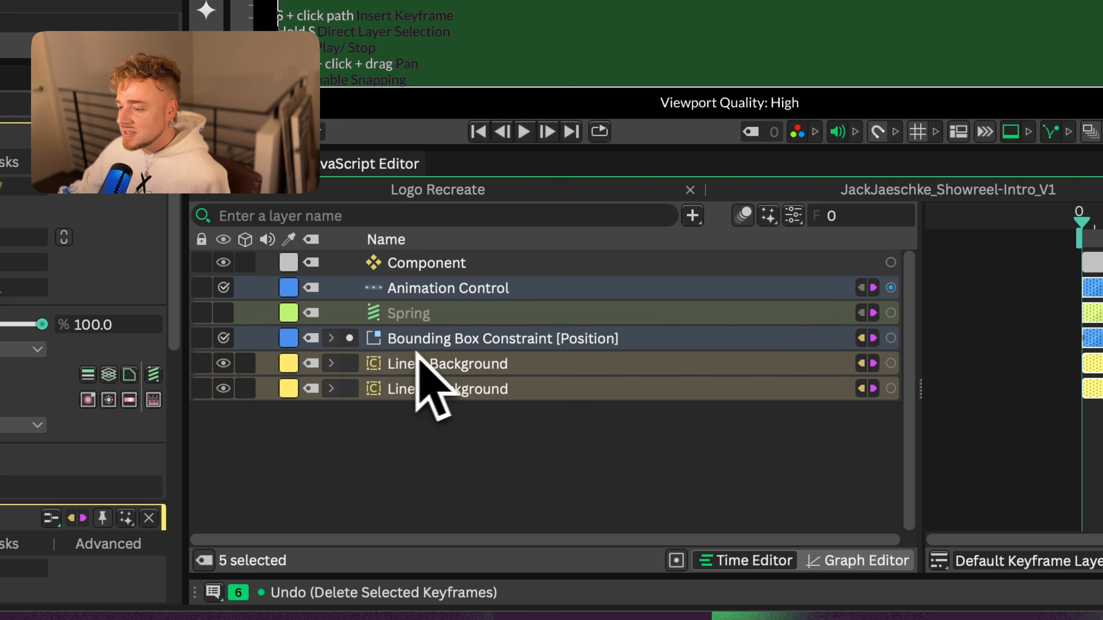
key("super+a")
left_click(427, 264, "super")
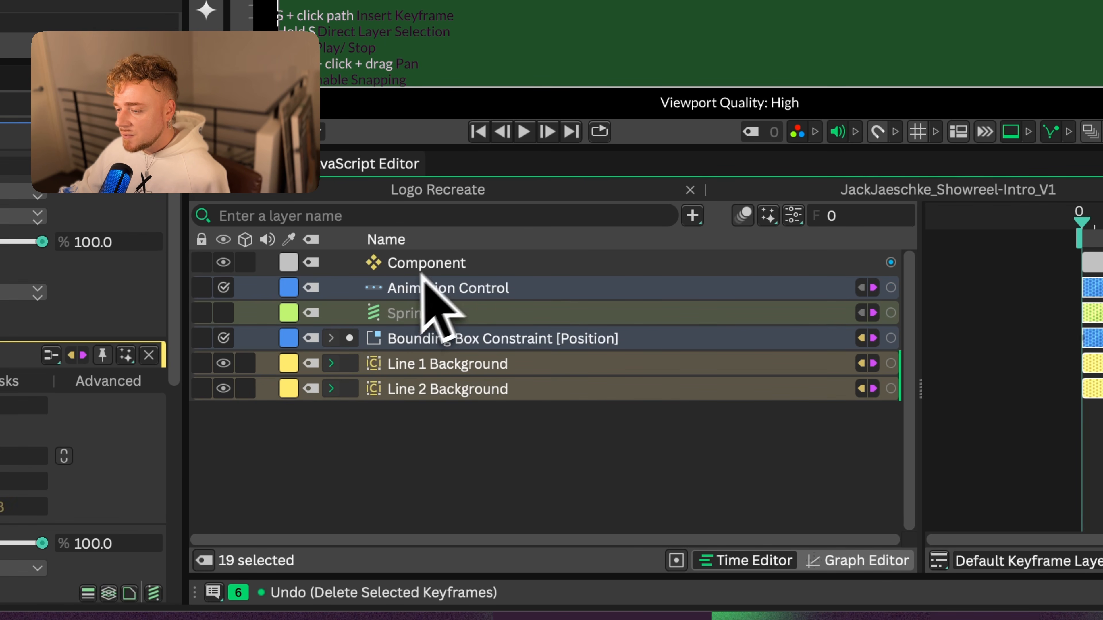
left_click_drag(406, 286, 399, 261)
double_click(423, 263)
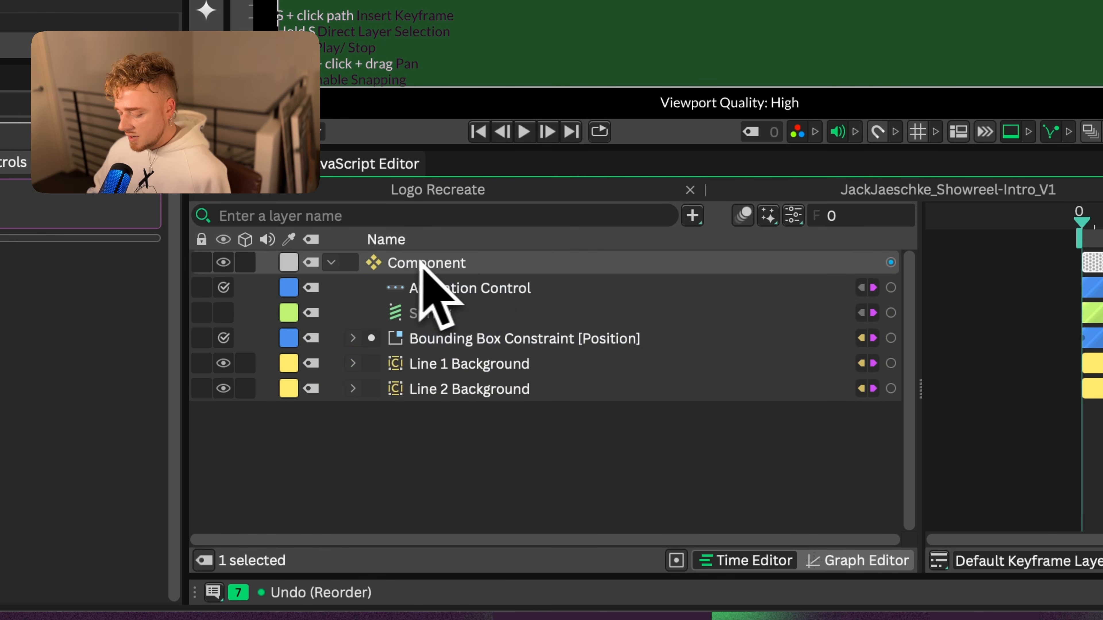
type("Logo Rig")
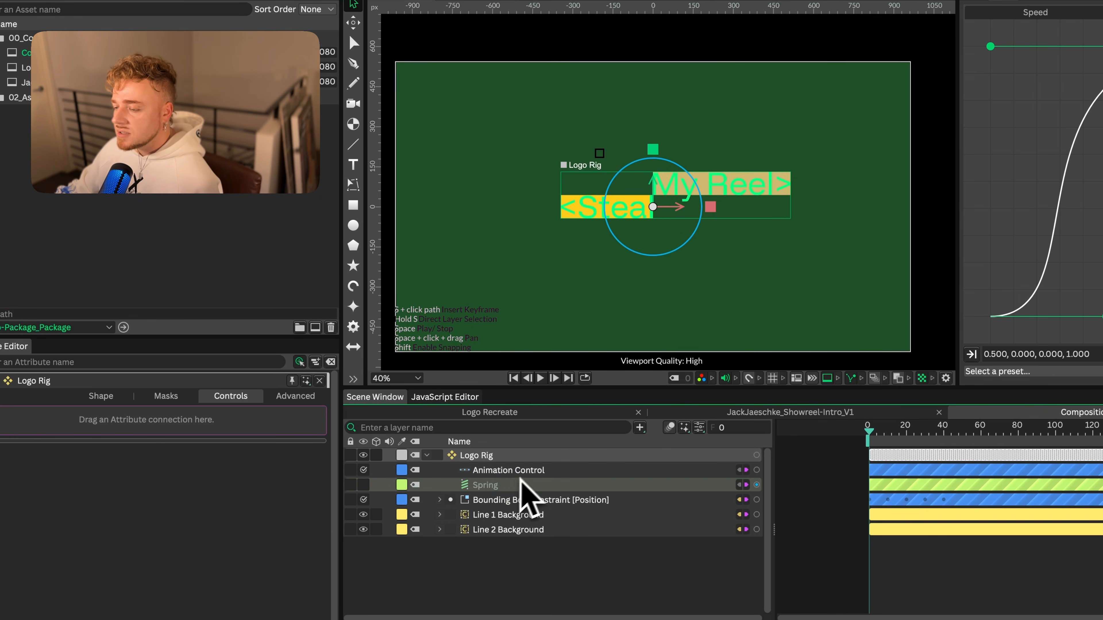
- Connect the Animation Control's Amount to the Logo Rig's controls
left_click(527, 471)
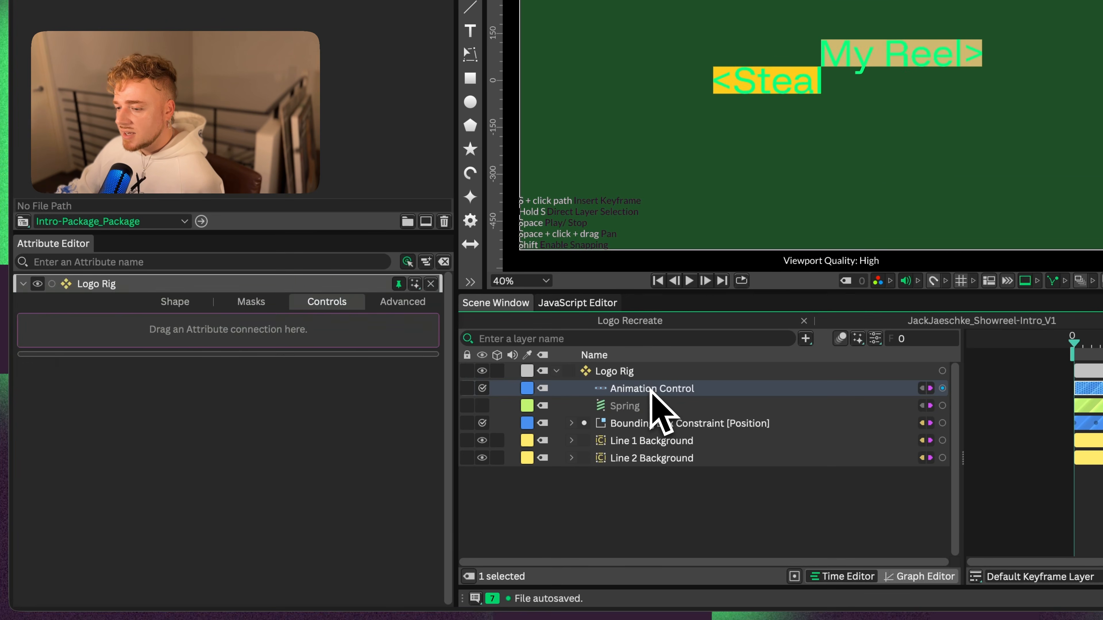
left_click(652, 389)
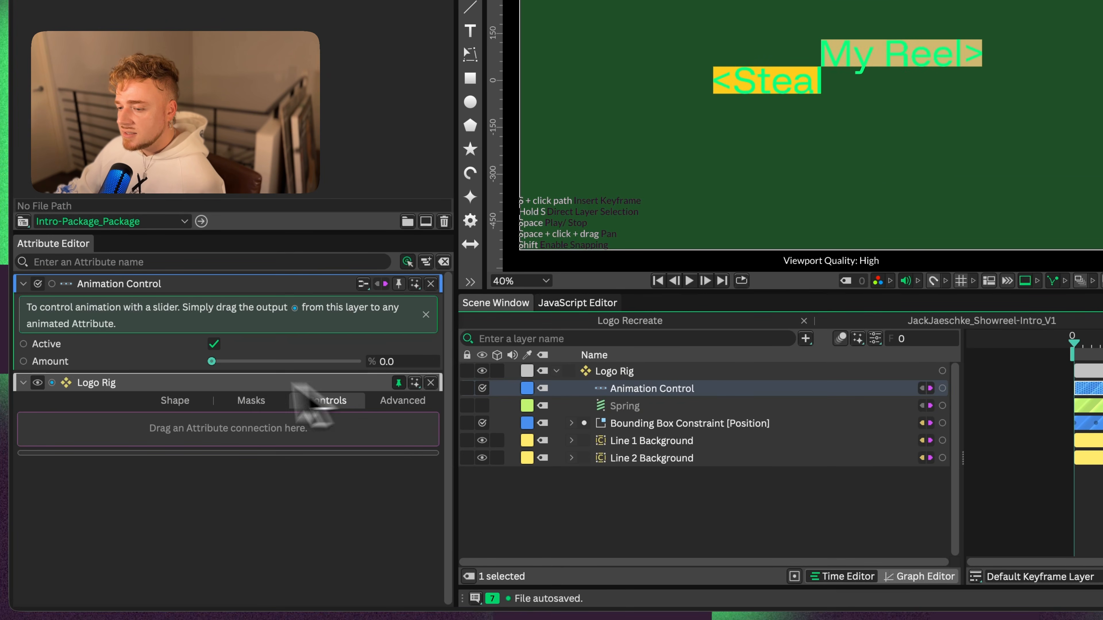
left_click_drag(24, 361, 130, 430)
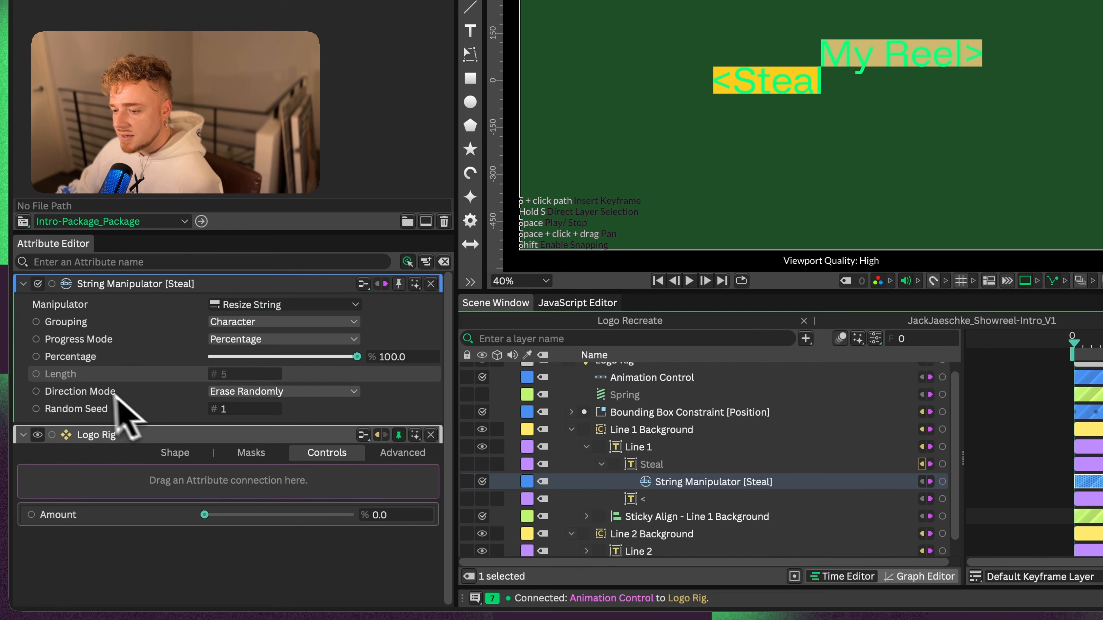
- Add the Percentage of both the Steal and My Reel String Manipulators to the Logo Rig's controls
left_click_drag(36, 356, 165, 483)
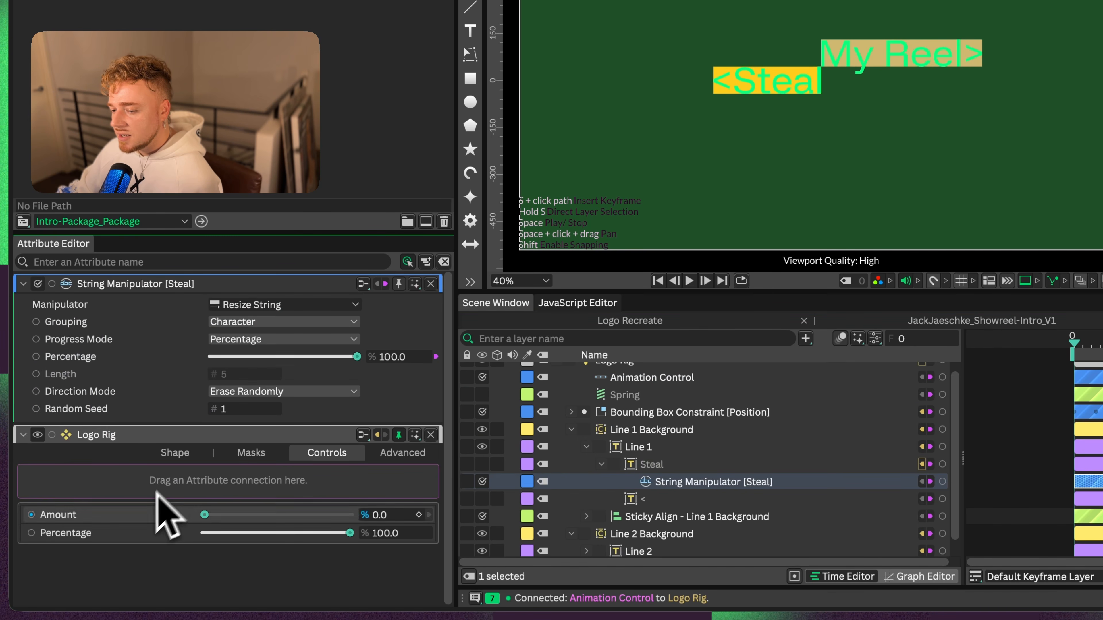
scroll(707, 478, "down", 1)
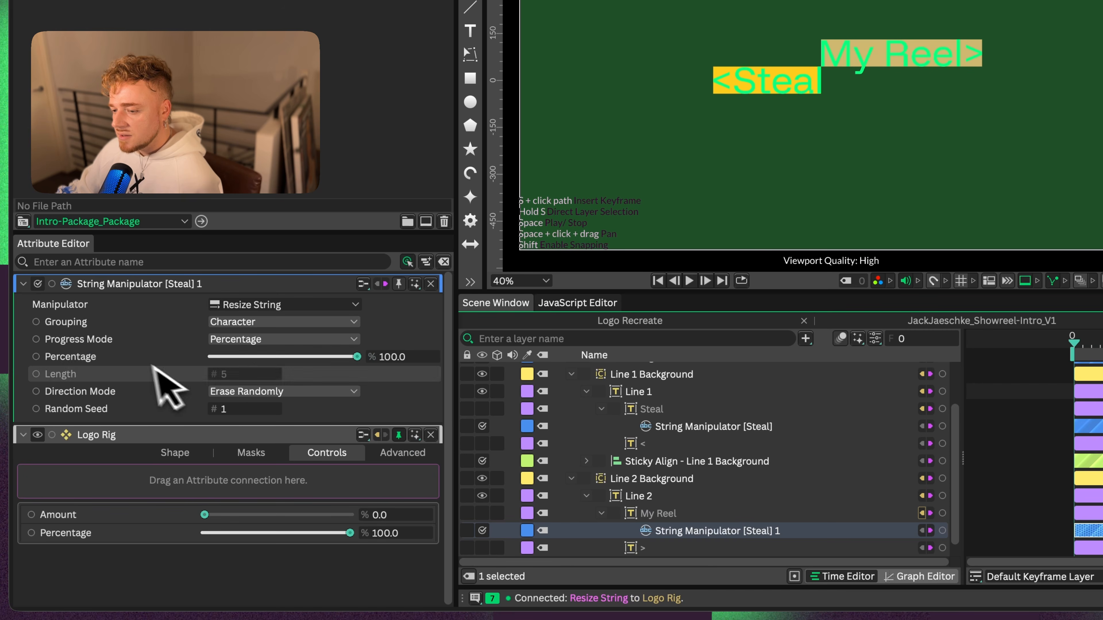
left_click_drag(36, 356, 163, 480)
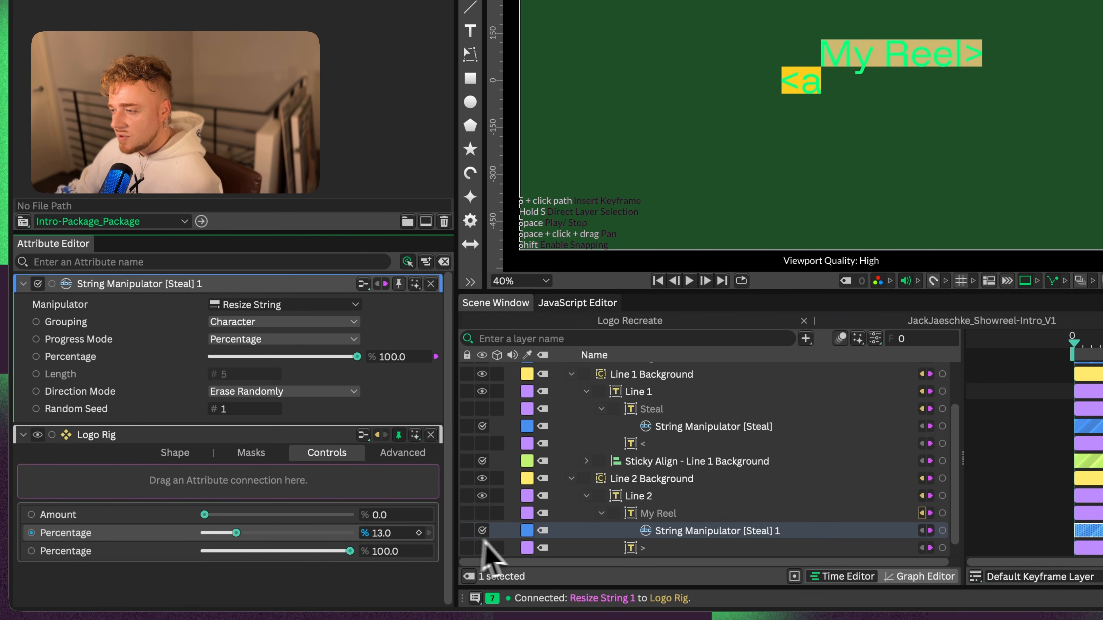
- Rename the Logo Rig's two Percentage controls as Line 1 - Reveal and Line 2 - Reveal, and its Amount control as Alignment
right_click(99, 536)
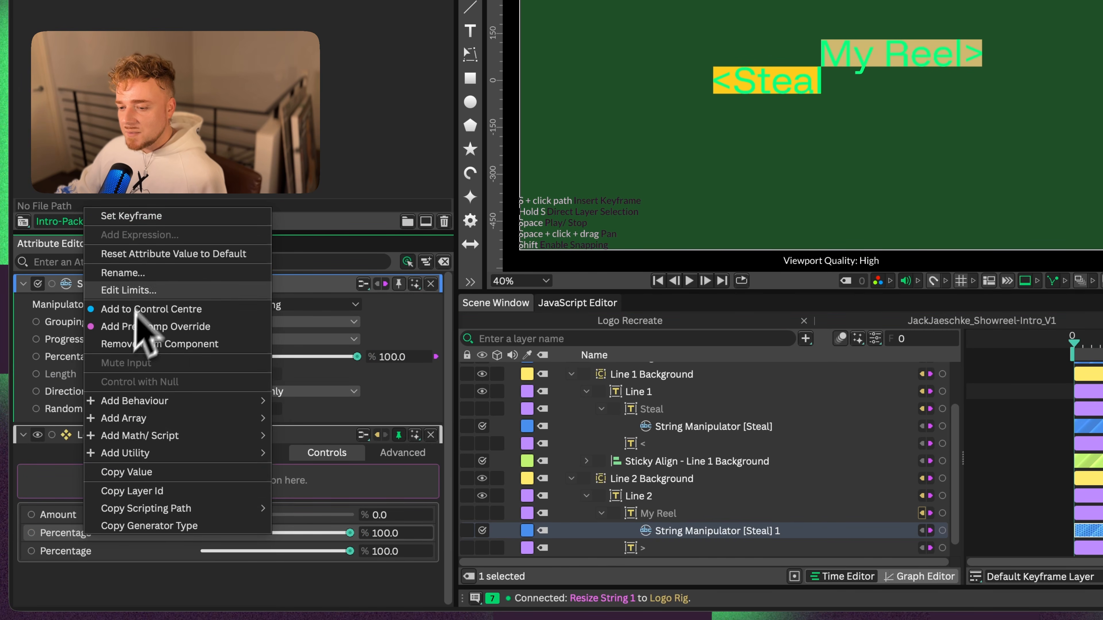
left_click(168, 271)
type("Line 1")
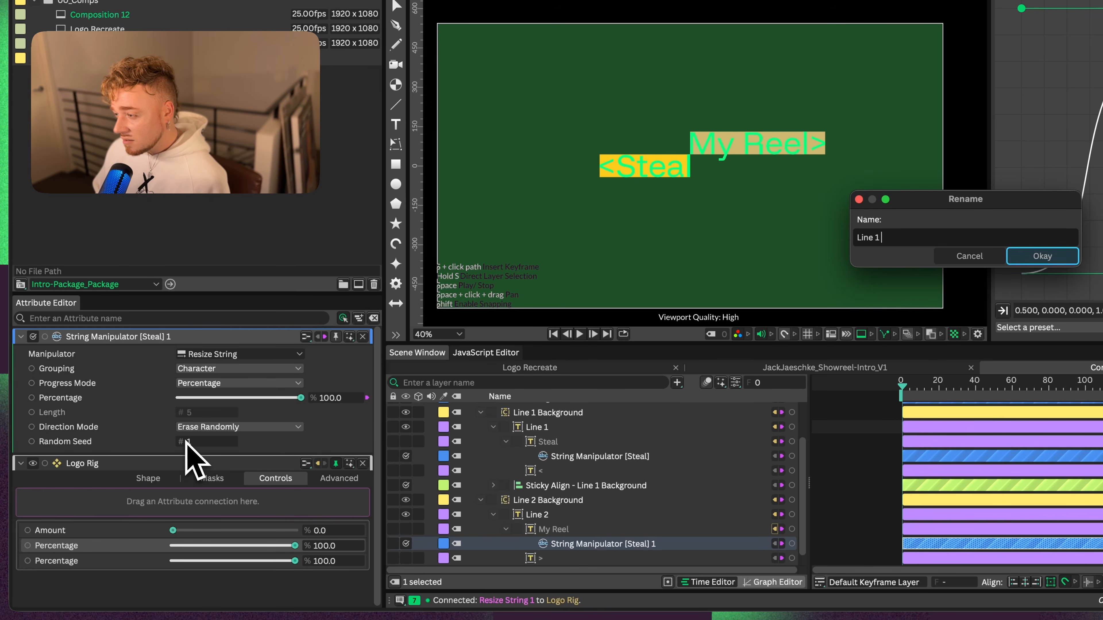
type(" - Reveal")
key("Return")
type("Line")
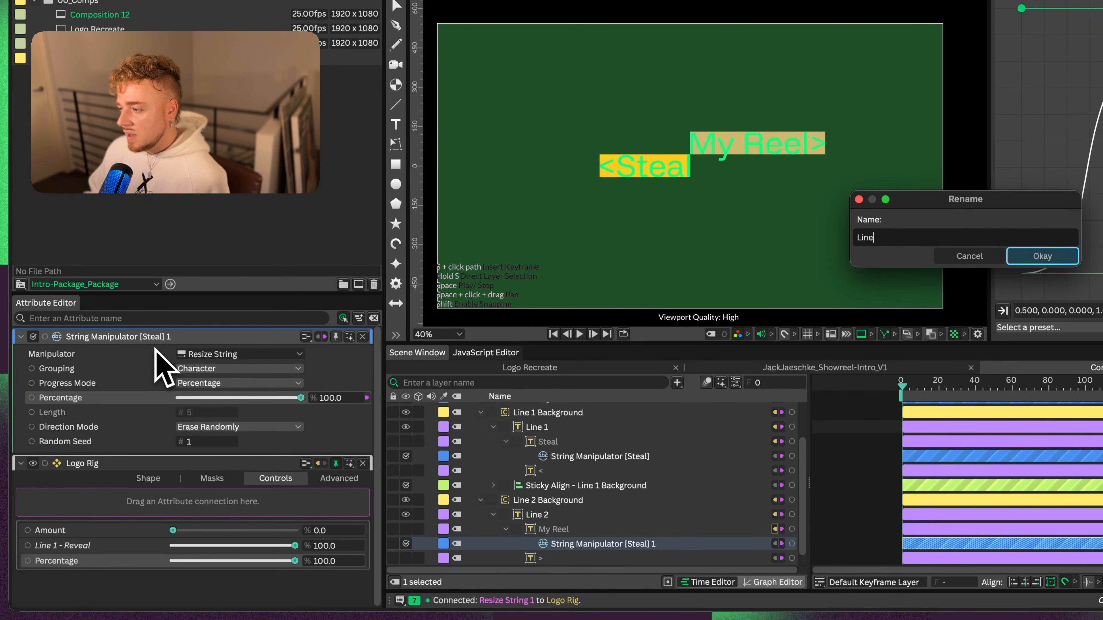
type(" 2 - Reveal")
key("Return")
right_click(94, 536)
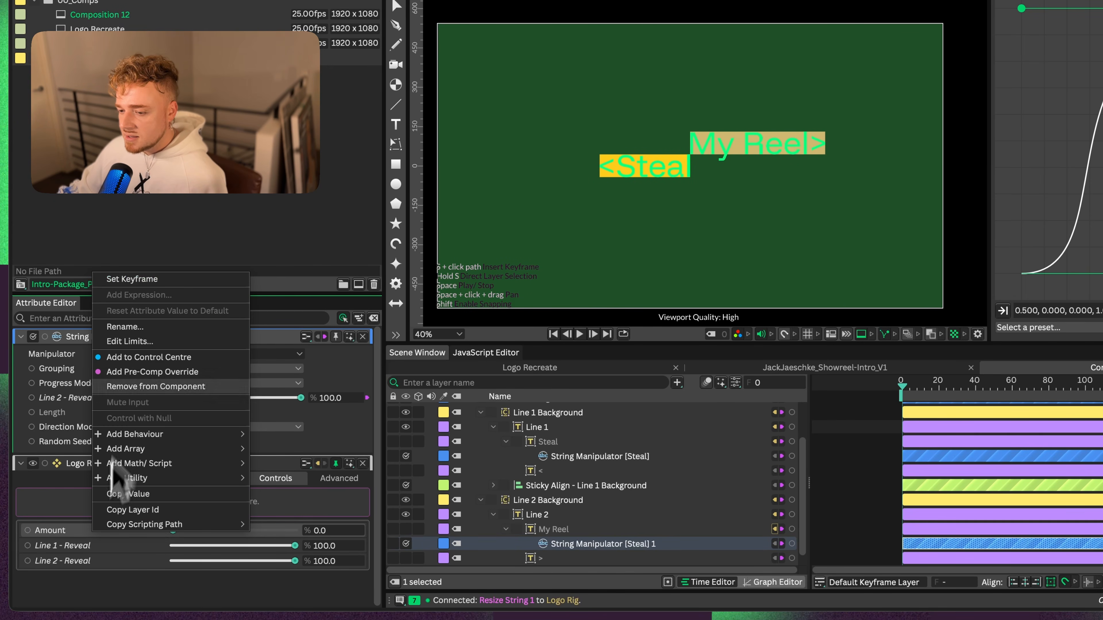
left_click(131, 328)
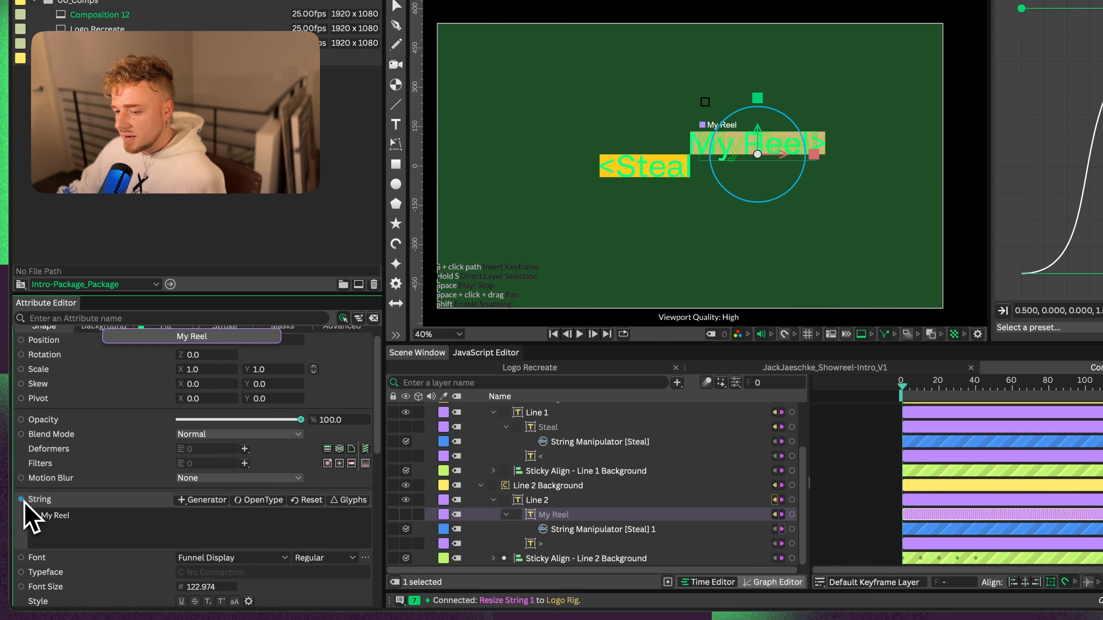
- Add My Reel's String to the Logo Rig's controls and rename it Line 2
left_click_drag(23, 500, 128, 541)
scroll(131, 563, "down", 2)
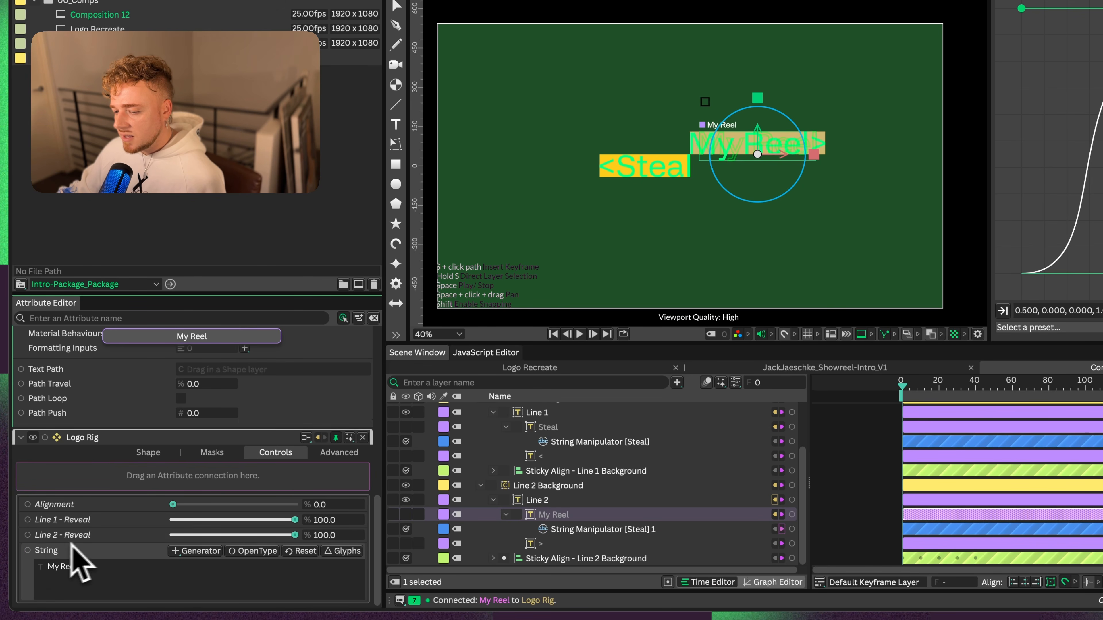
right_click(63, 555)
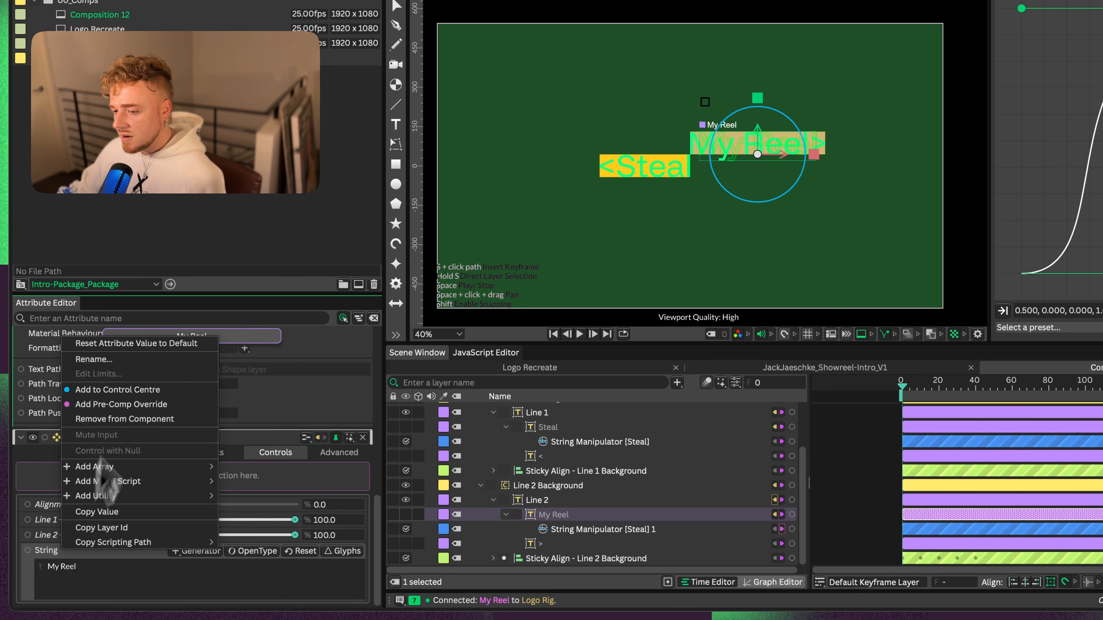
left_click(137, 360)
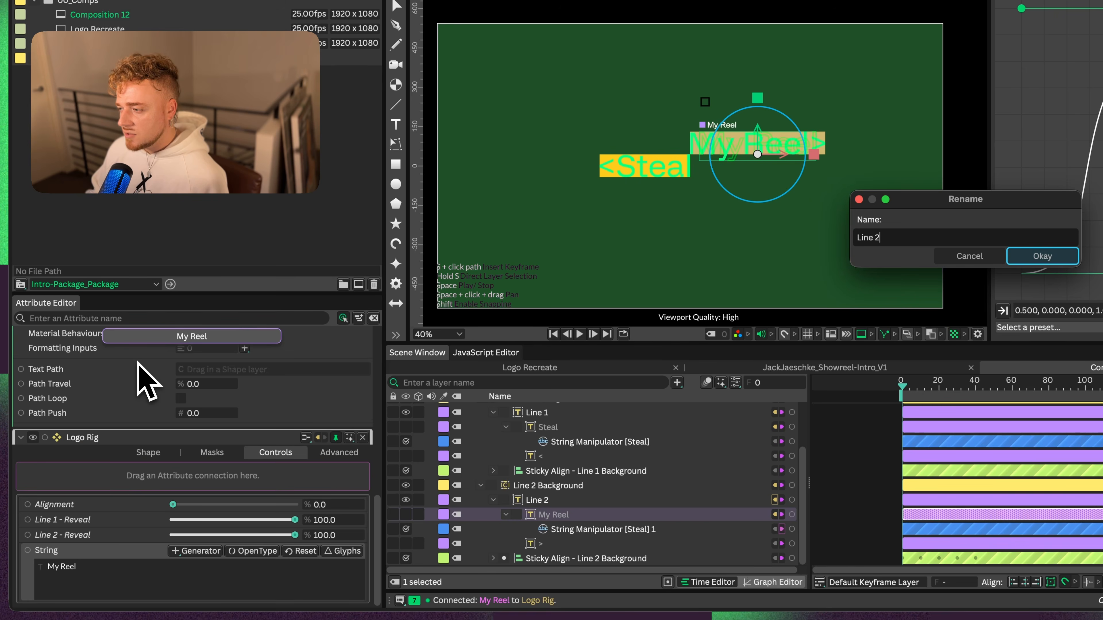
type("Line 2")
key("Return")
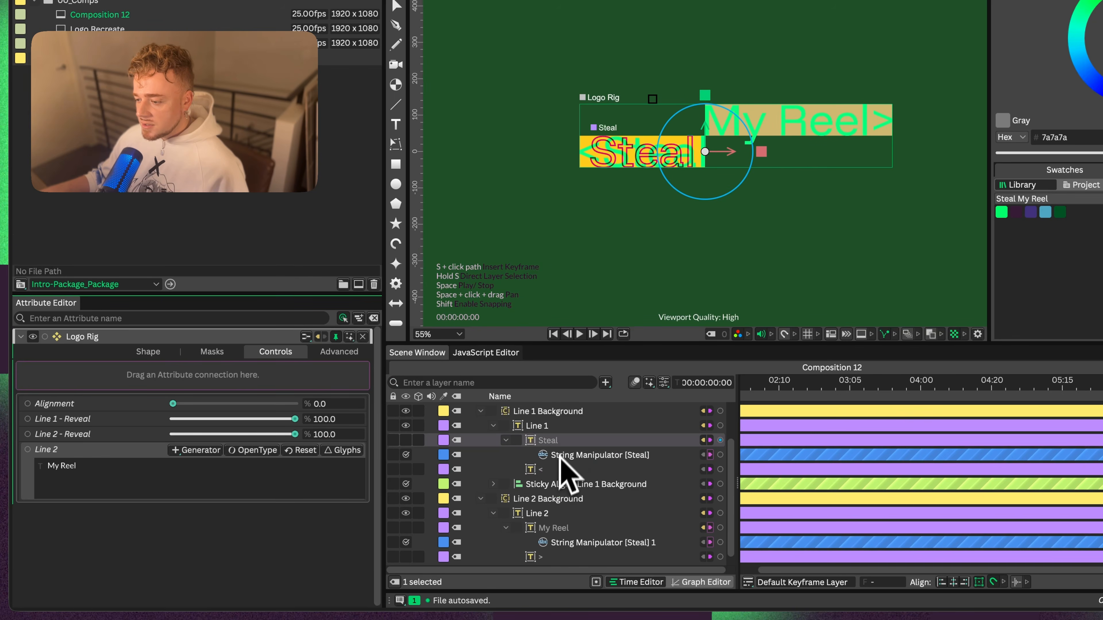
- Add Steal's String to the Logo Rig's controls directly below Line 1 - Reveal and rename it Line 1
left_click(544, 428)
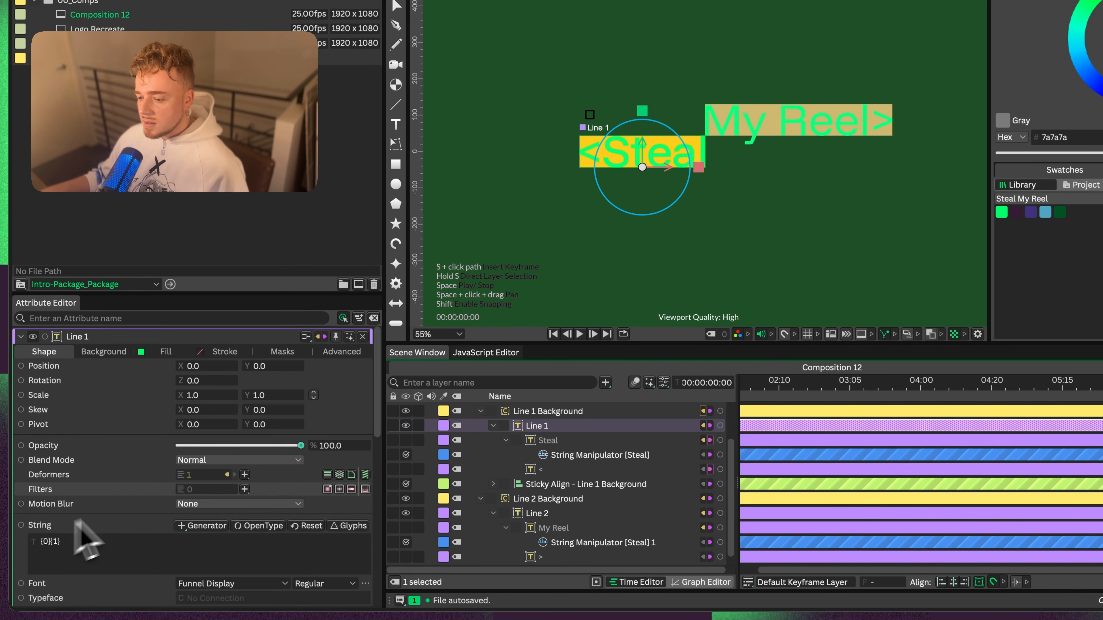
left_click(548, 441)
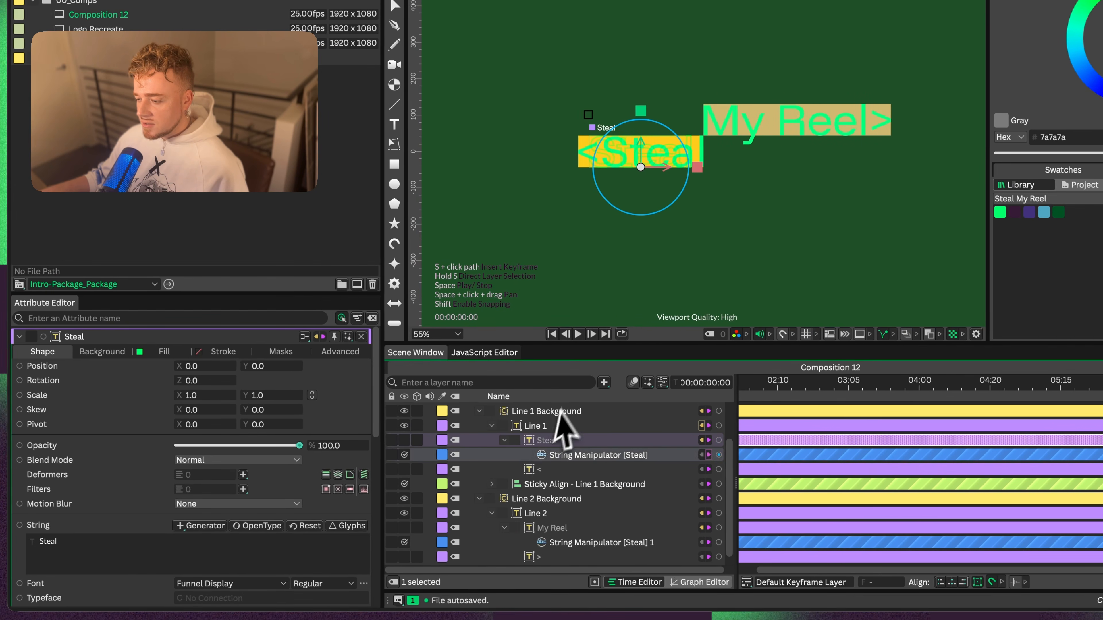
scroll(519, 447, "up", 3)
scroll(235, 501, "down", 5)
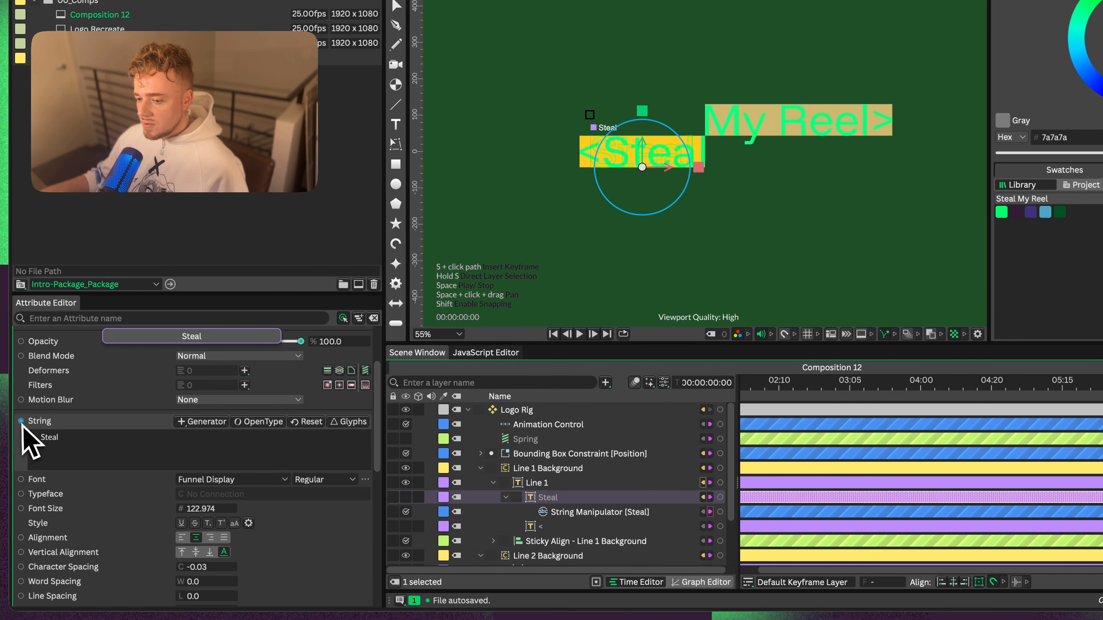
left_click_drag(22, 426, 128, 484)
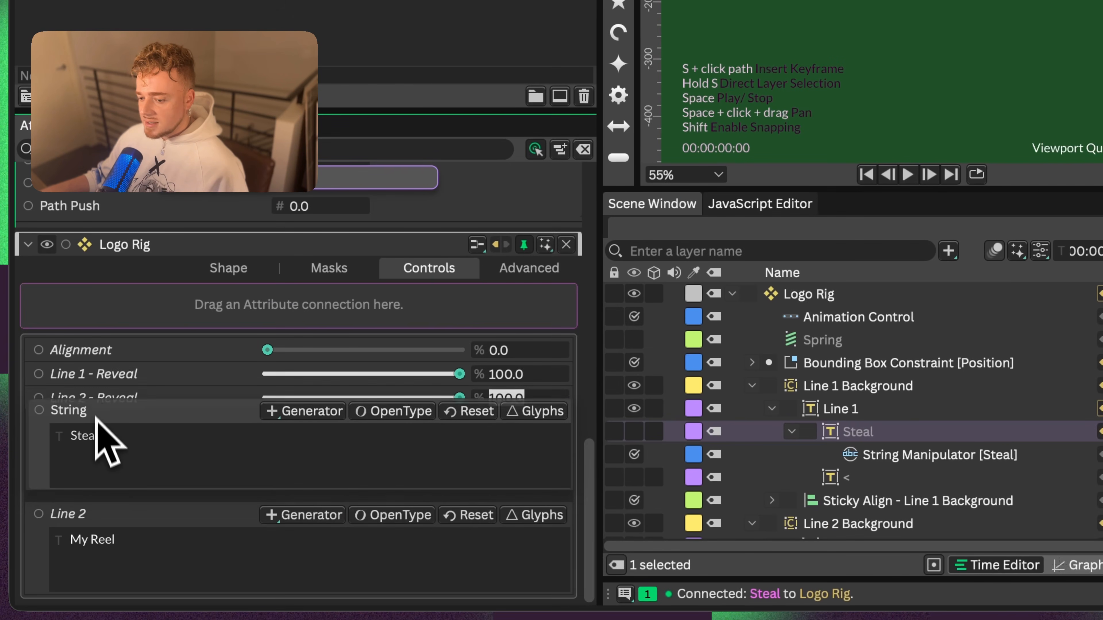
right_click(110, 402)
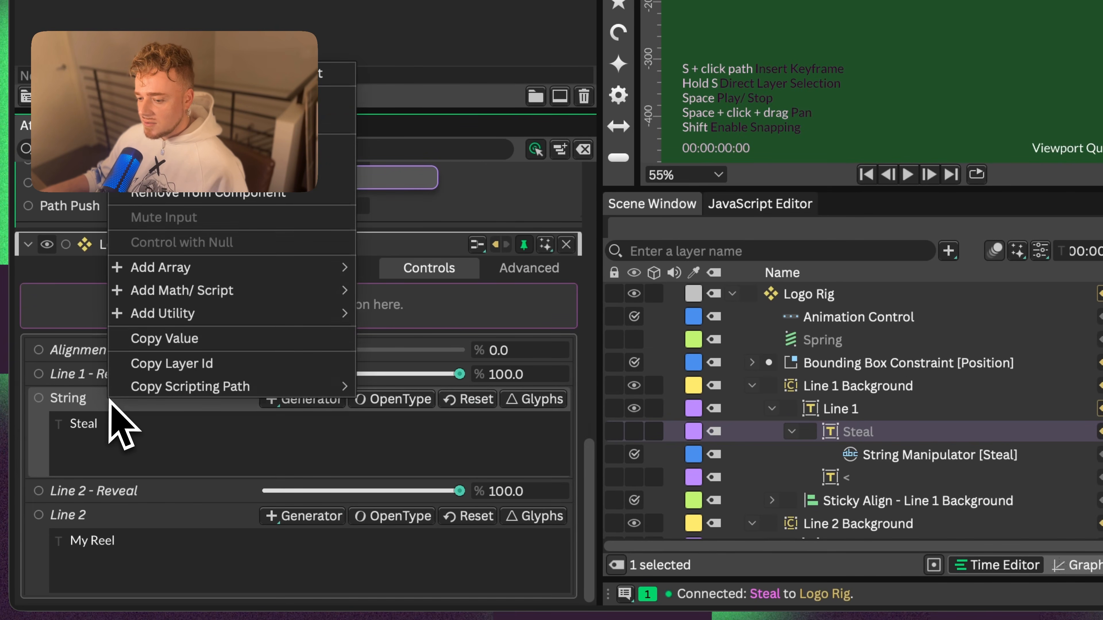
left_click(206, 106)
type("Line 1")
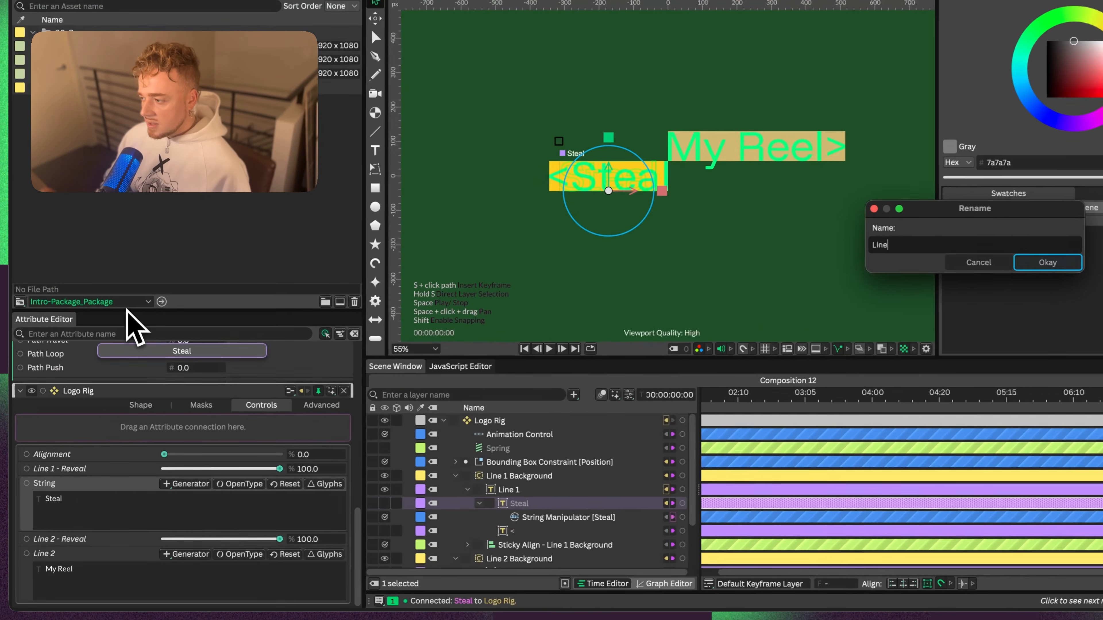
key("Return")
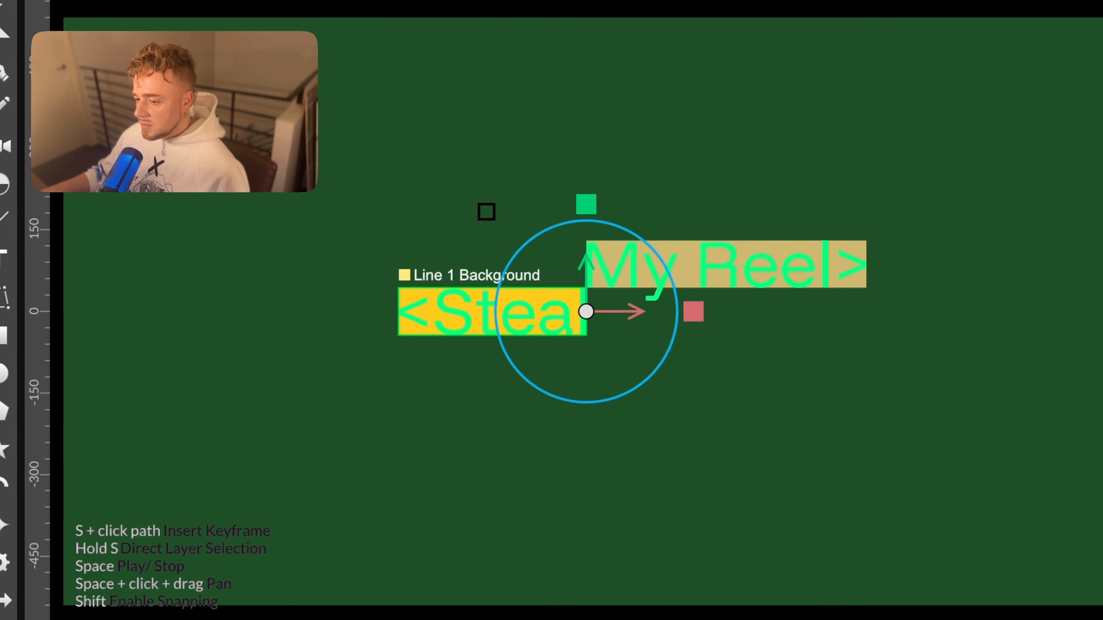
- Inspect the Logo Rig Update component's two-line text layout and its exposed controls
scroll(348, 270, "down", 2)
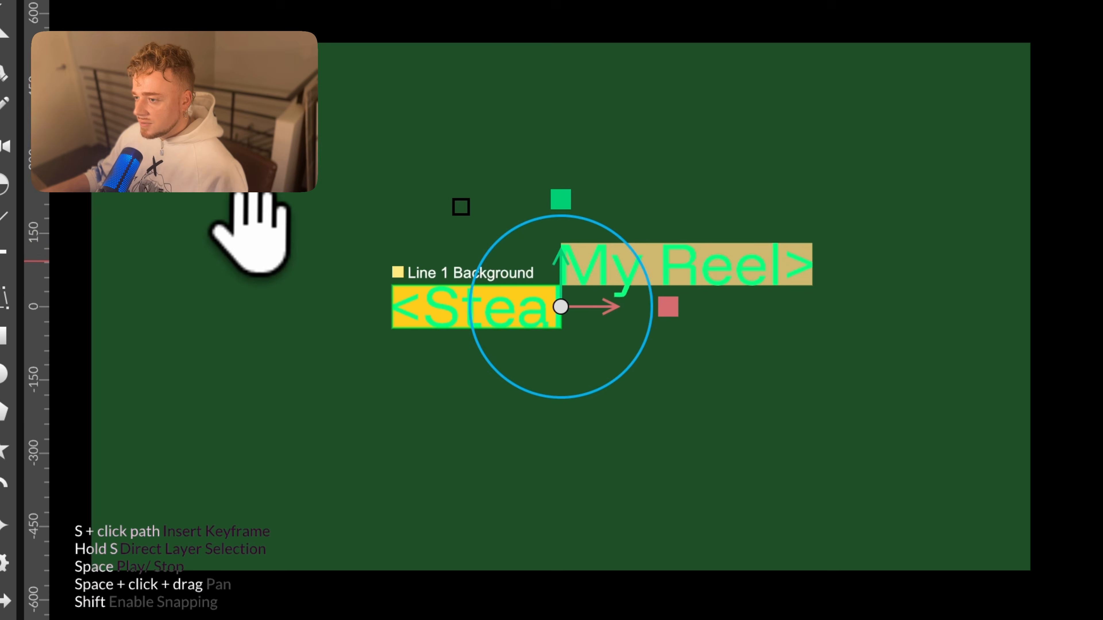
left_click_drag(244, 236, 278, 268)
scroll(473, 290, "up", 1)
left_click_drag(456, 160, 427, 261)
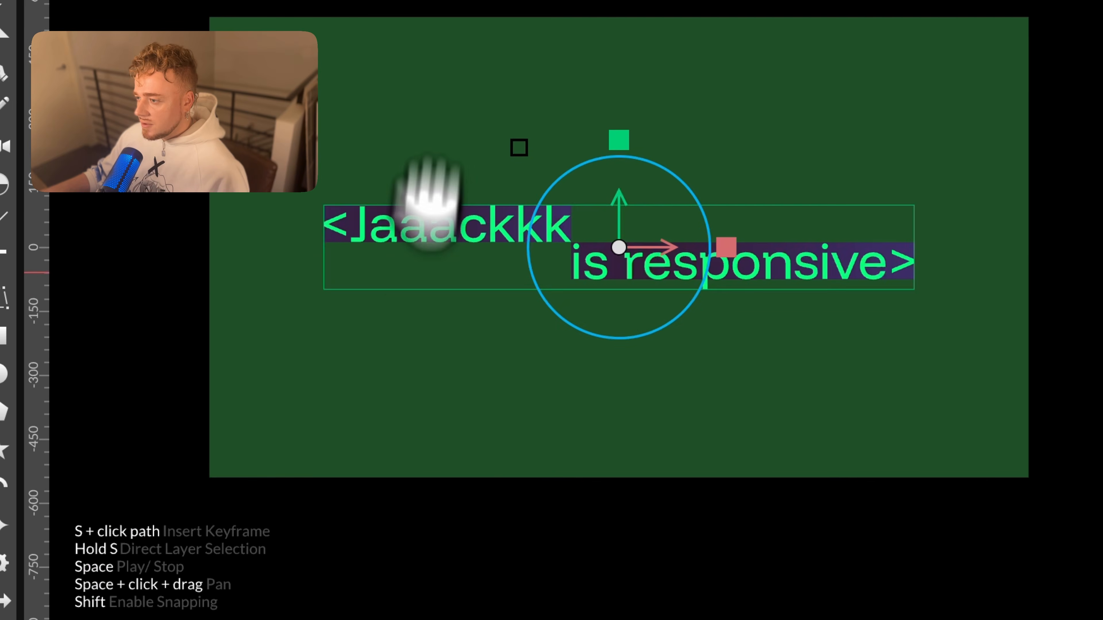
scroll(413, 313, "up", 2)
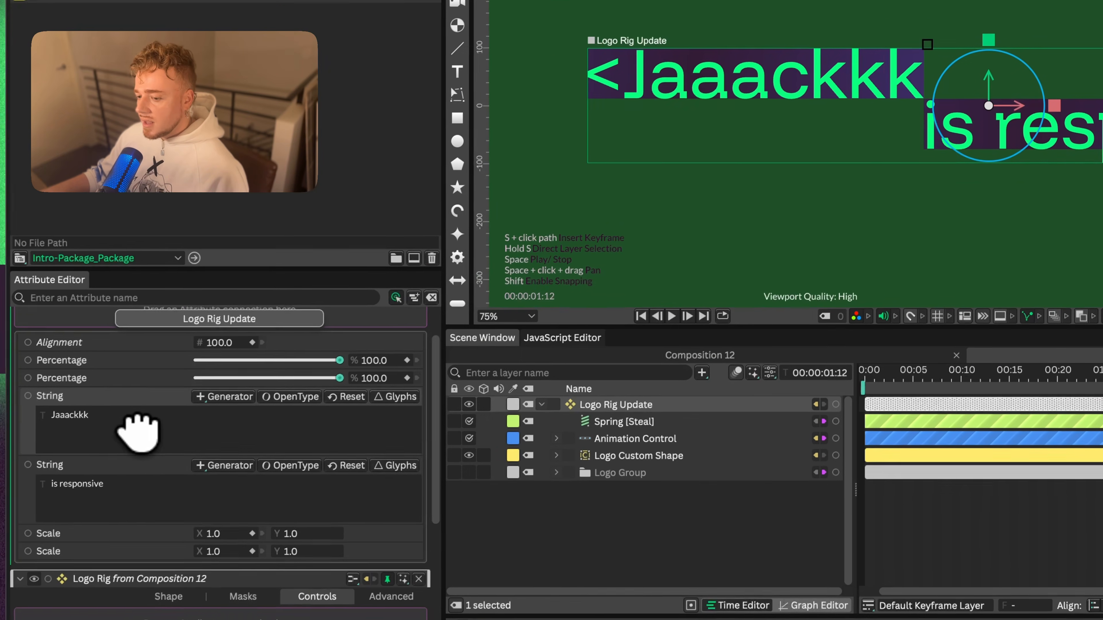
scroll(155, 446, "up", 2)
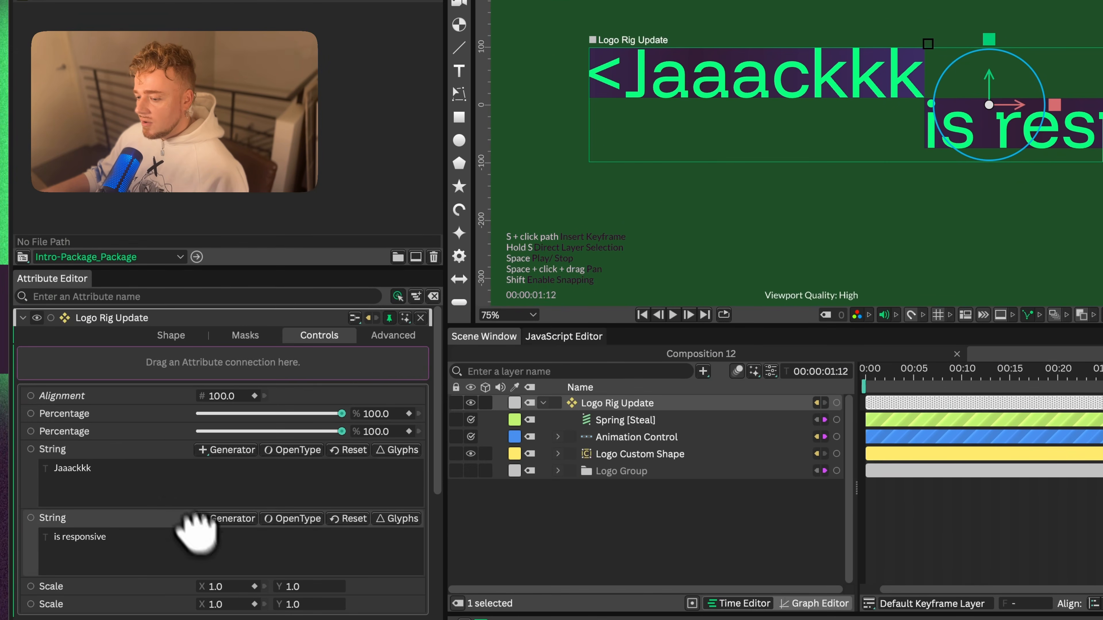
- Try reducing the horizontal scale of Line 1 Background
left_click_drag(224, 586, 207, 587)
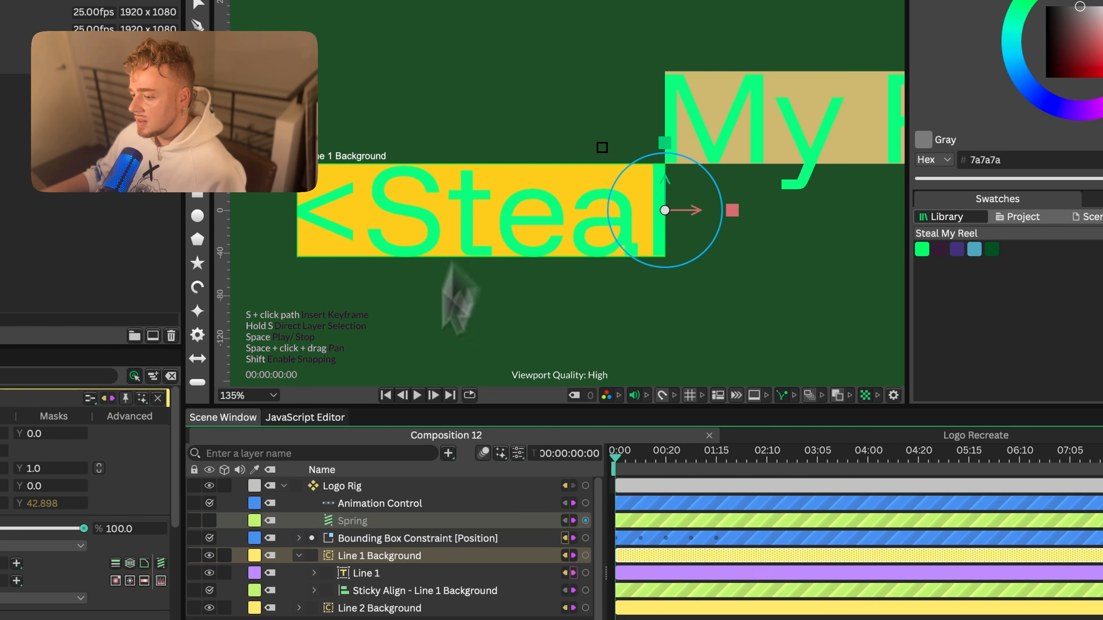
scroll(478, 219, "up", 5)
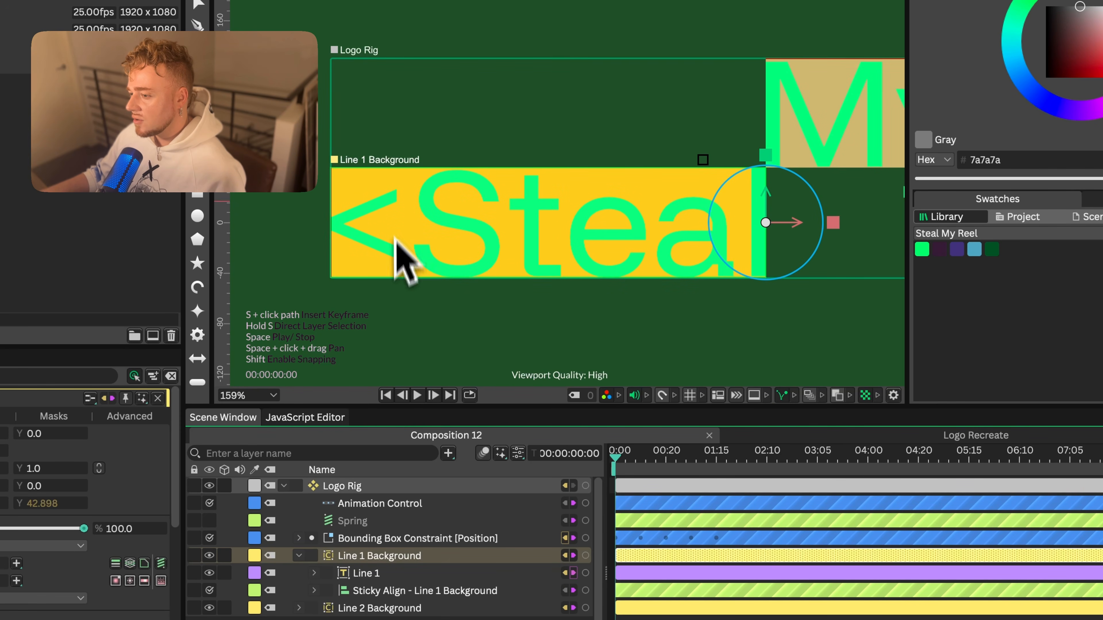
scroll(660, 213, "down", 5)
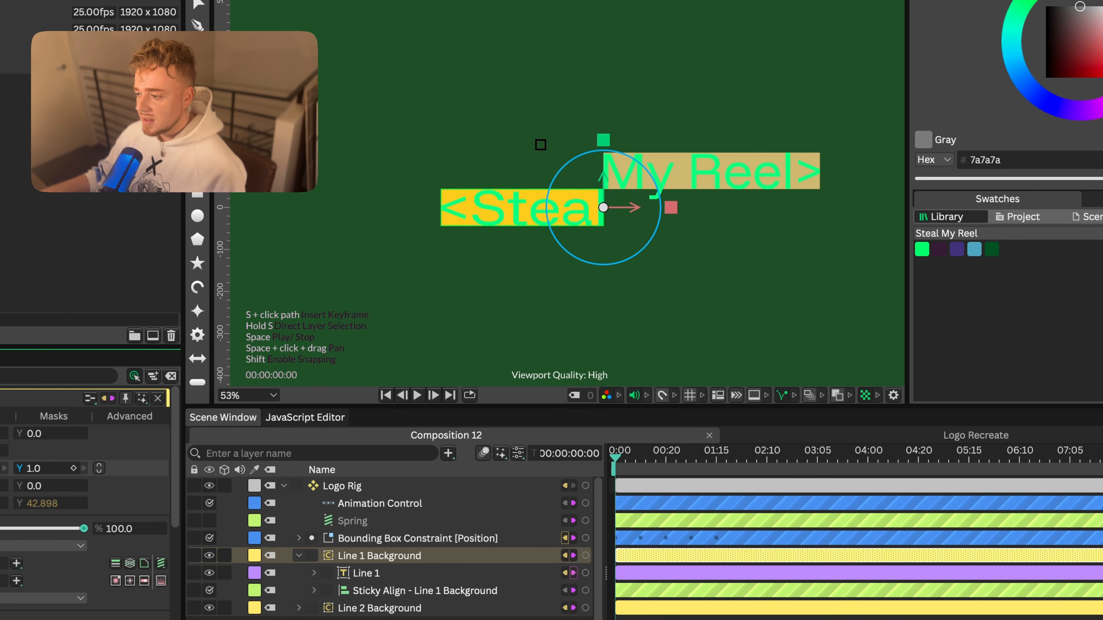
left_click_drag(3, 468, 0, 468)
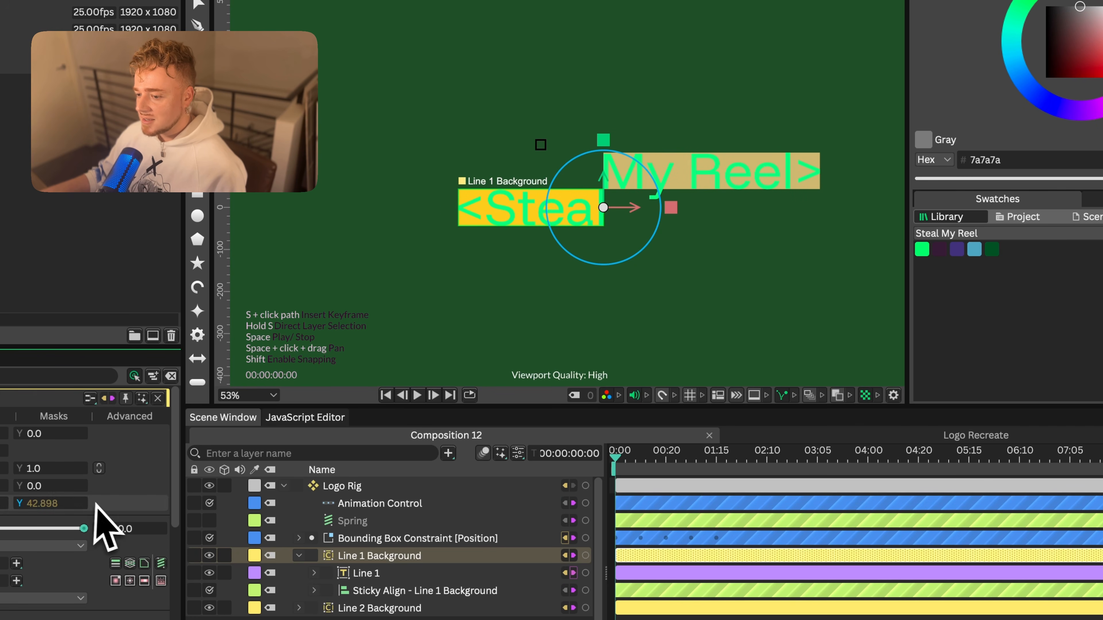
- Collapse Line 1 Background and add a Custom Shape layer to the composition
left_click(299, 556)
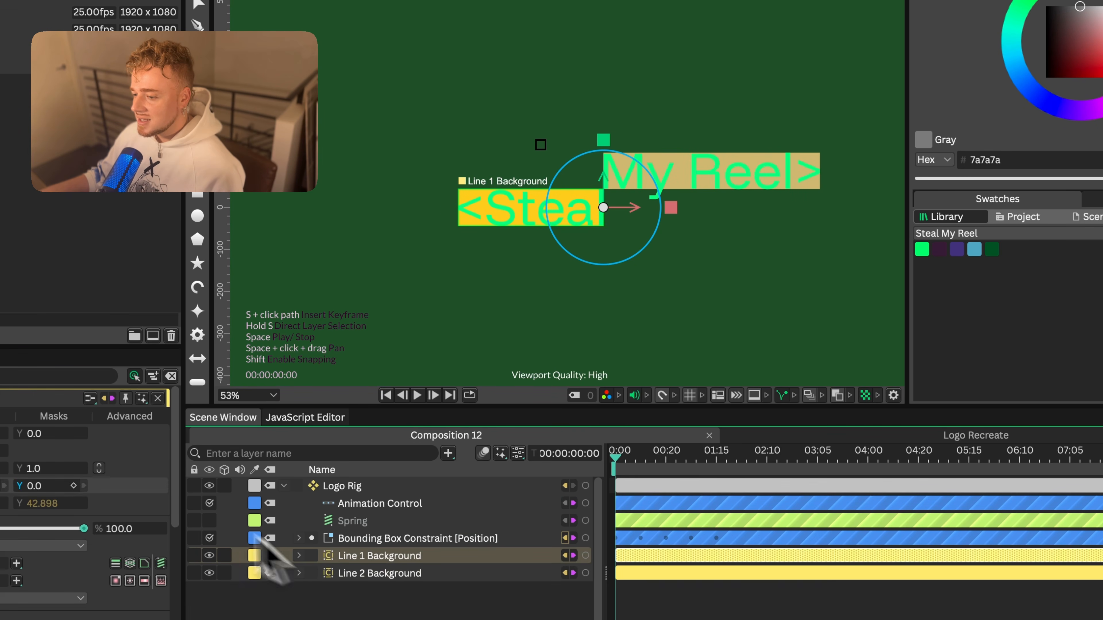
scroll(127, 373, "down", 5)
scroll(127, 373, "up", 5)
left_click(378, 558)
left_click(380, 559)
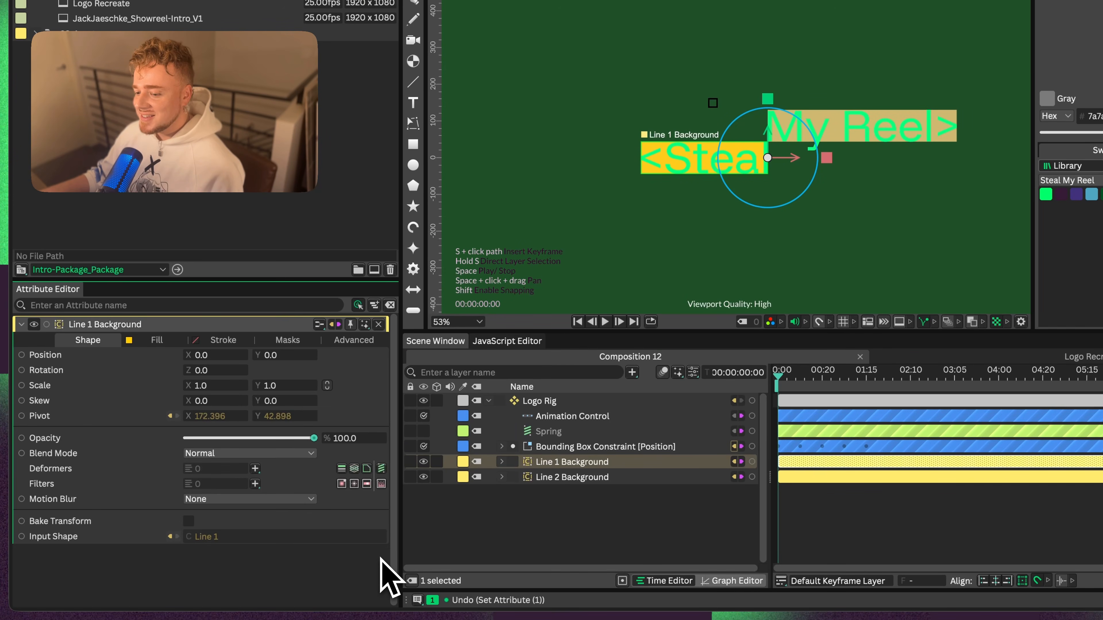
left_click(528, 514)
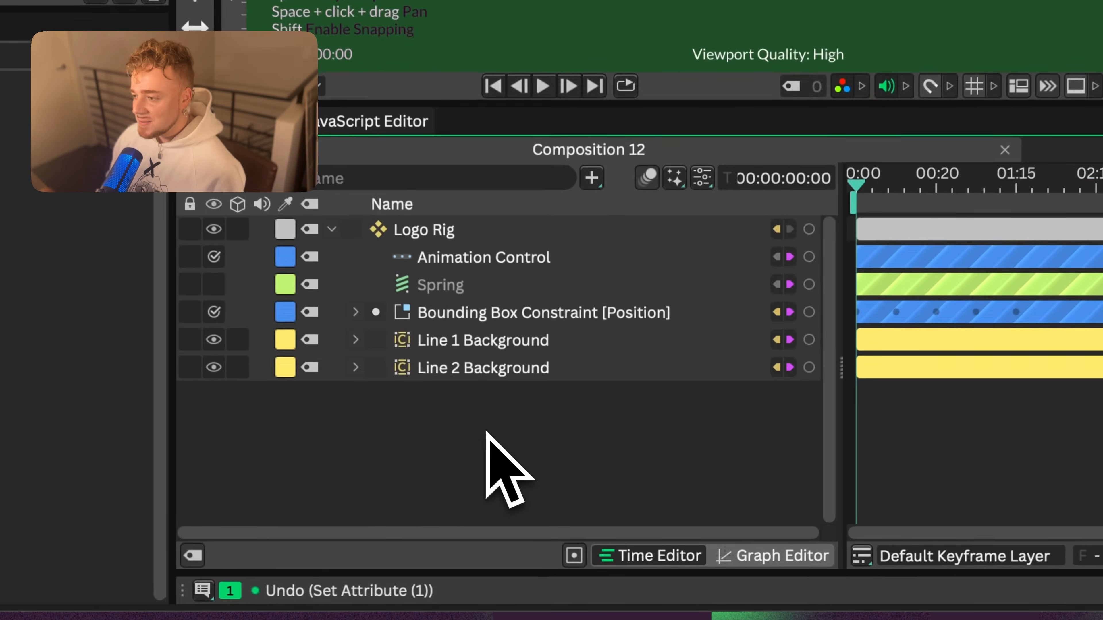
key("super+k")
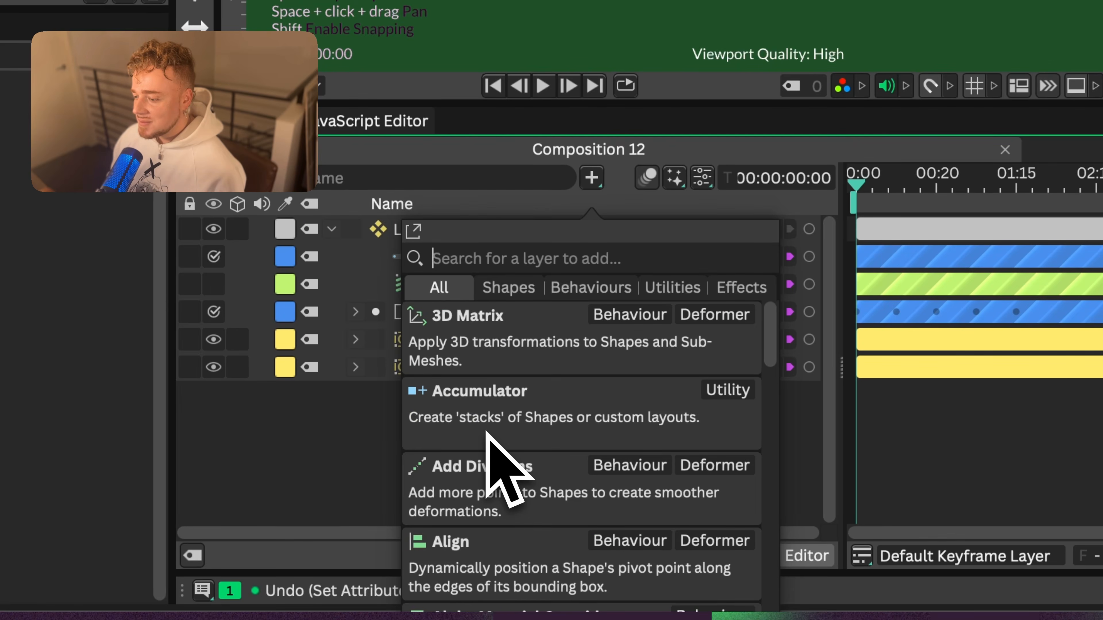
type("custom")
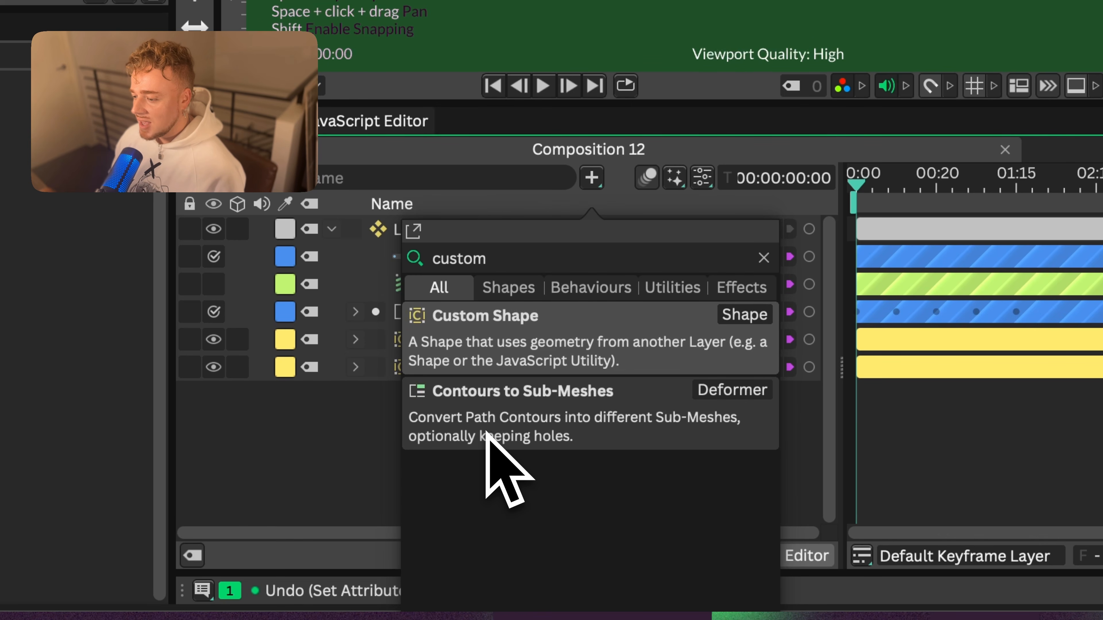
key("Return")
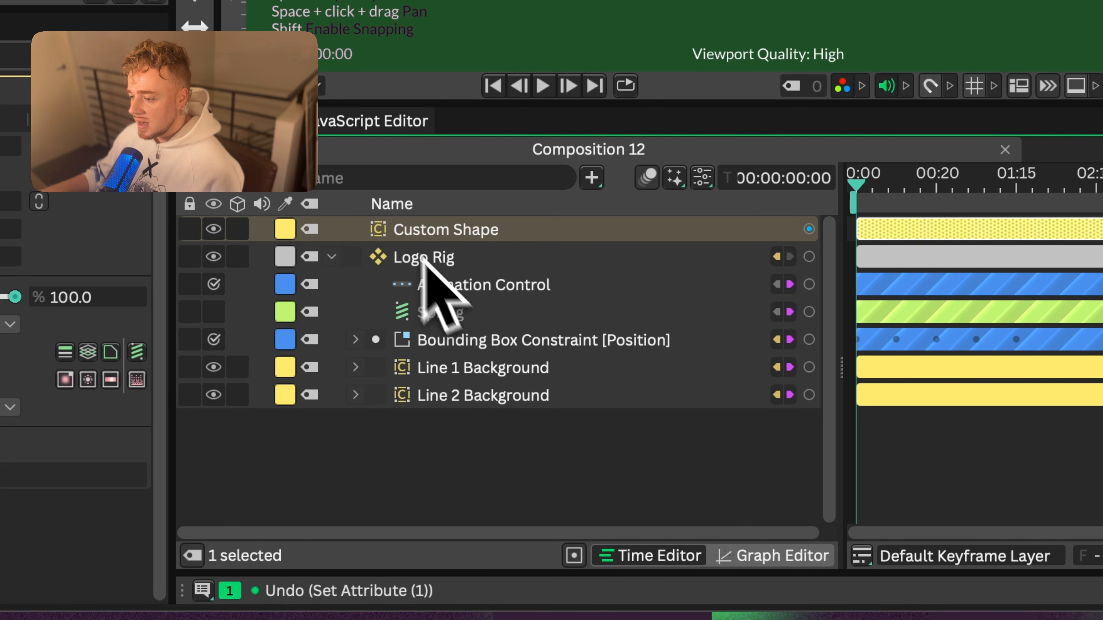
- Connect Line 1 Background to the Custom Shape's Input Shape and place the Custom Shape inside Logo Rig below Spring
left_click(492, 365)
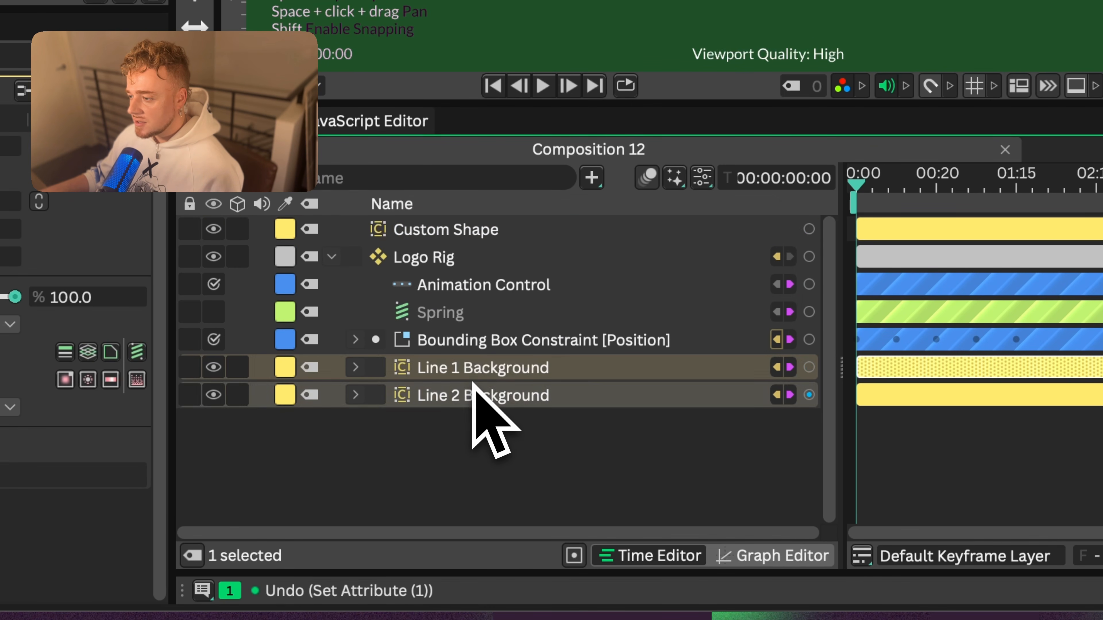
left_click_drag(477, 368, 521, 483)
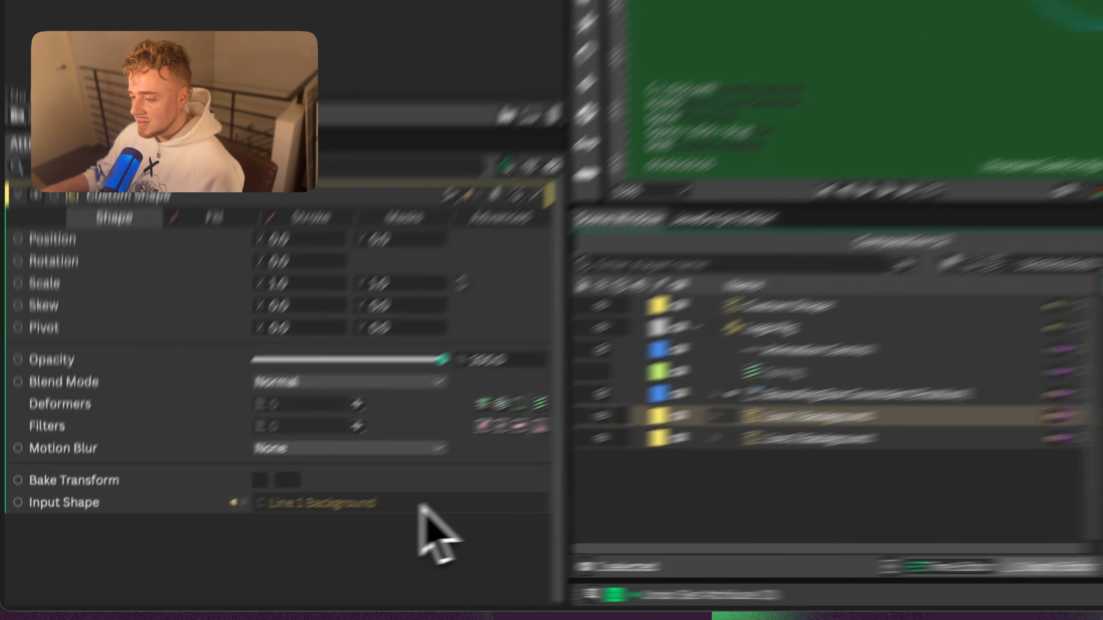
left_click(968, 231)
scroll(823, 132, "up", 2)
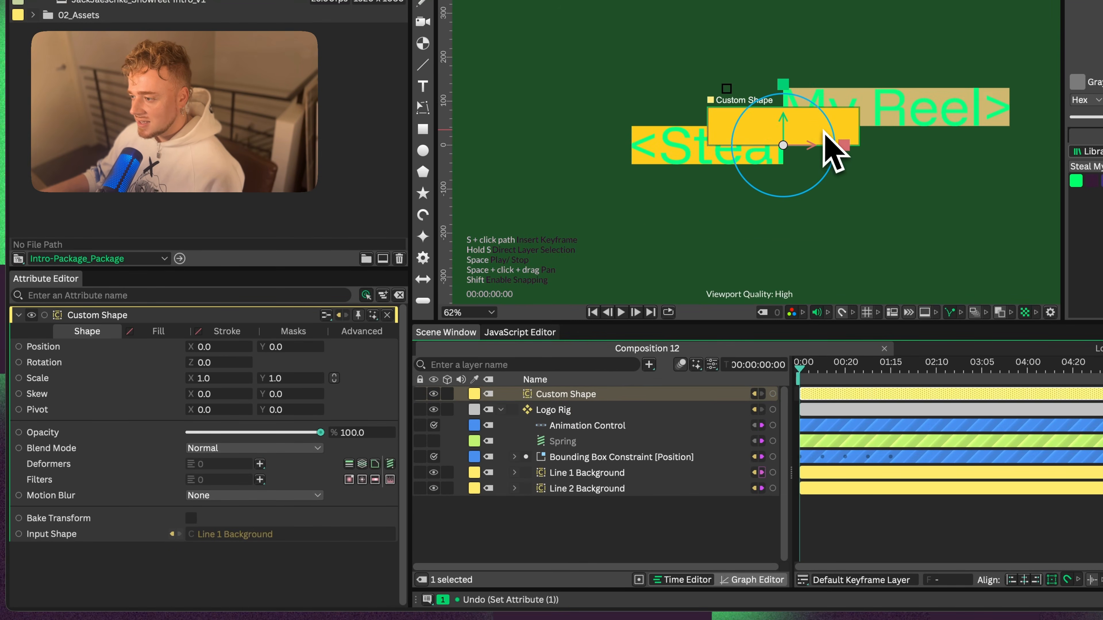
left_click_drag(551, 394, 565, 445)
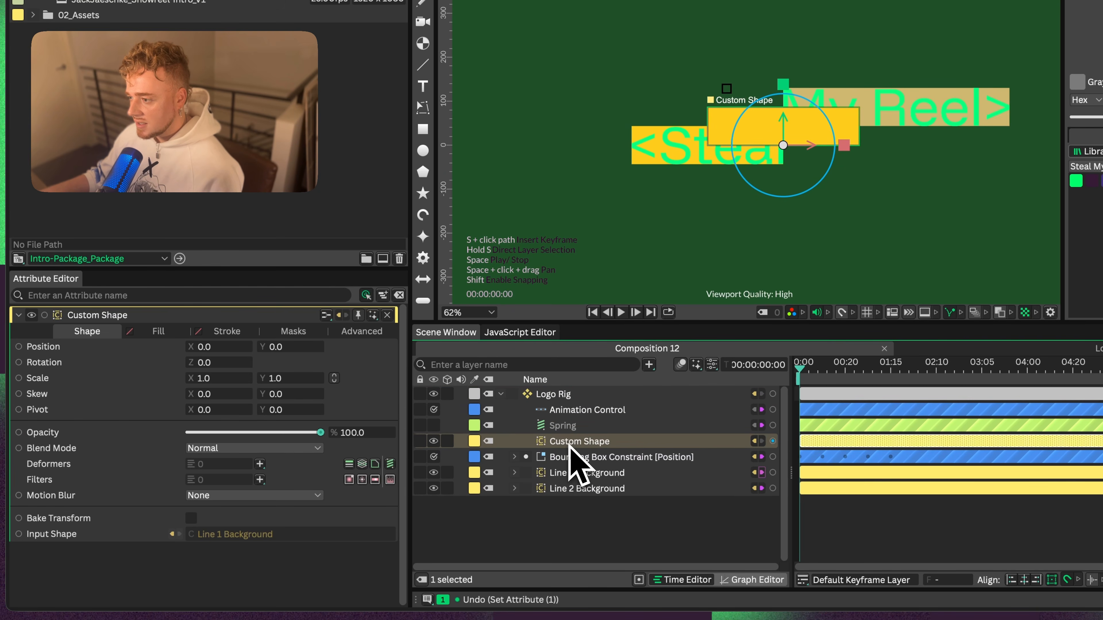
- Enable the Custom Shape's fill, add a Gradient Shader to it, and nest that shader under the Custom Shape
left_click(82, 334)
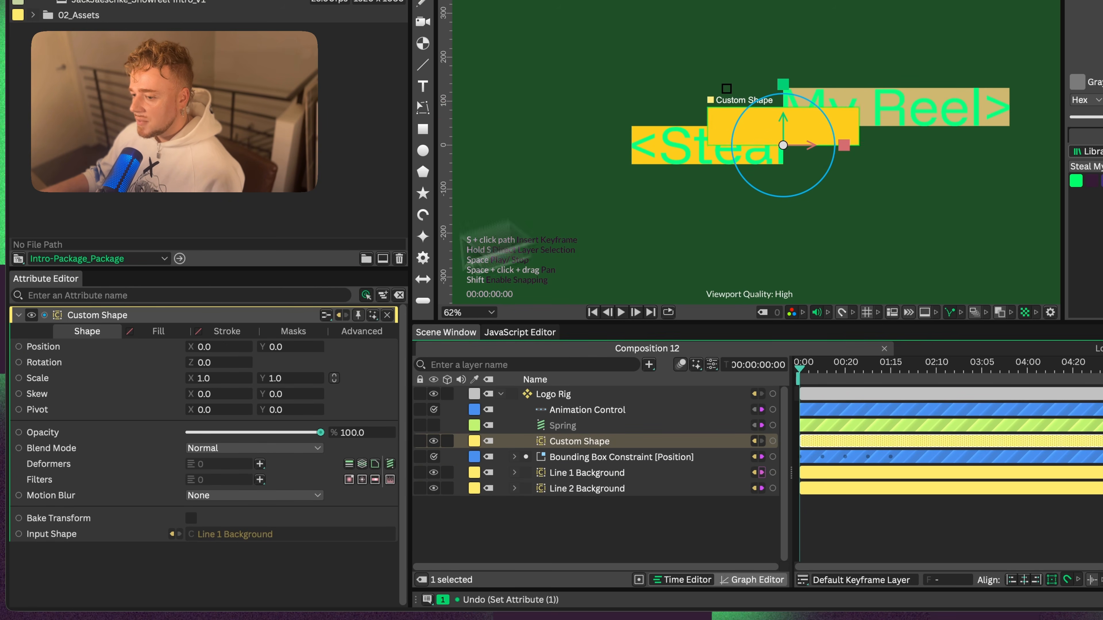
left_click(157, 331)
left_click(191, 347)
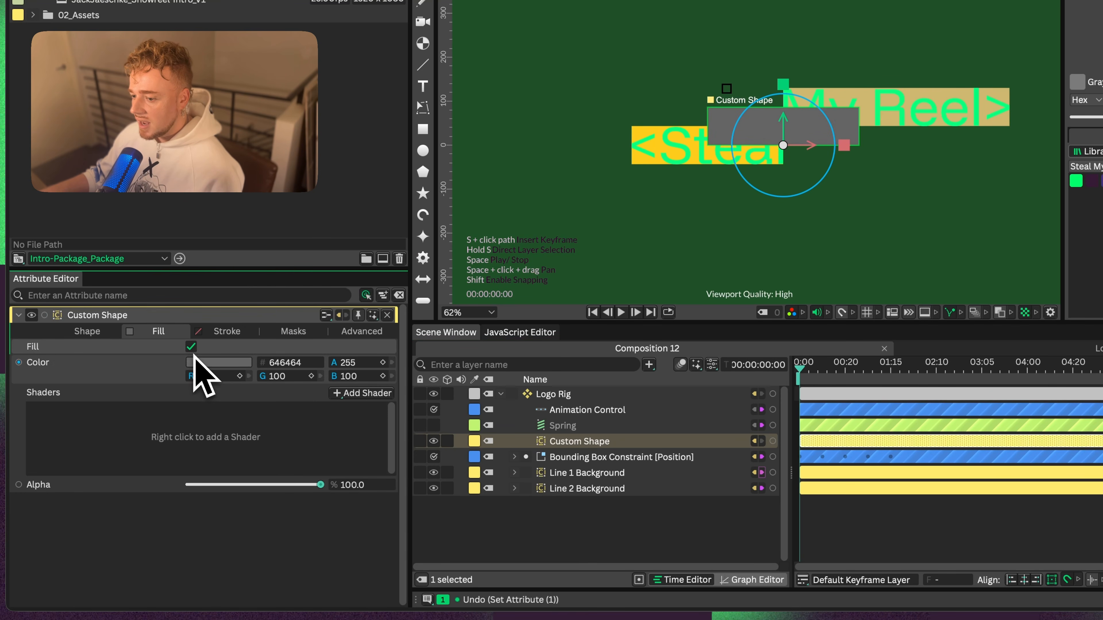
left_click(350, 393)
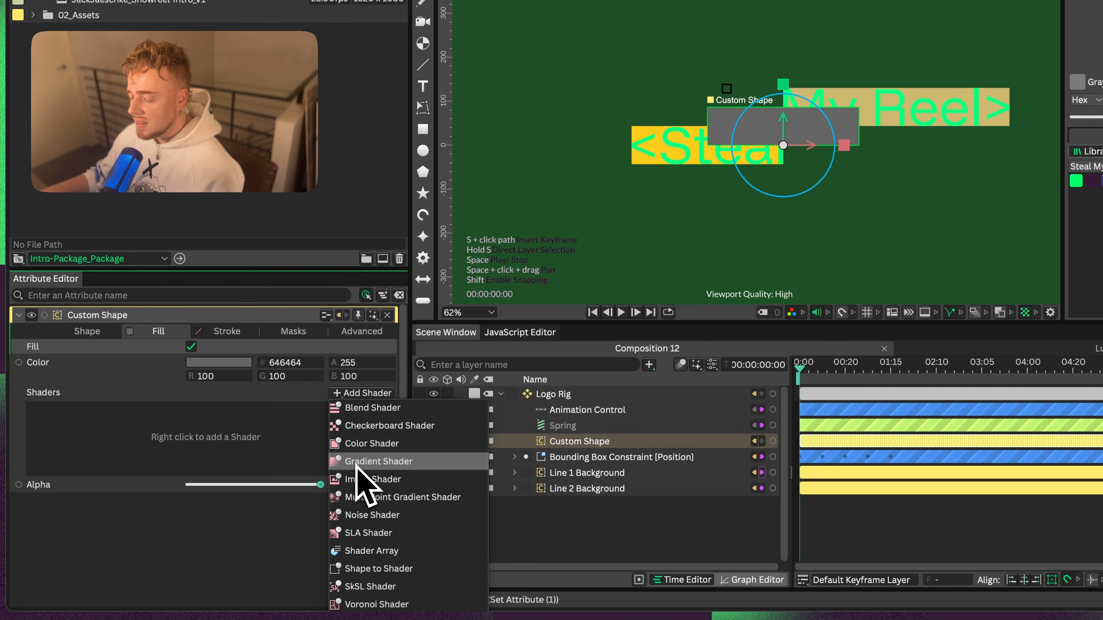
left_click(372, 462)
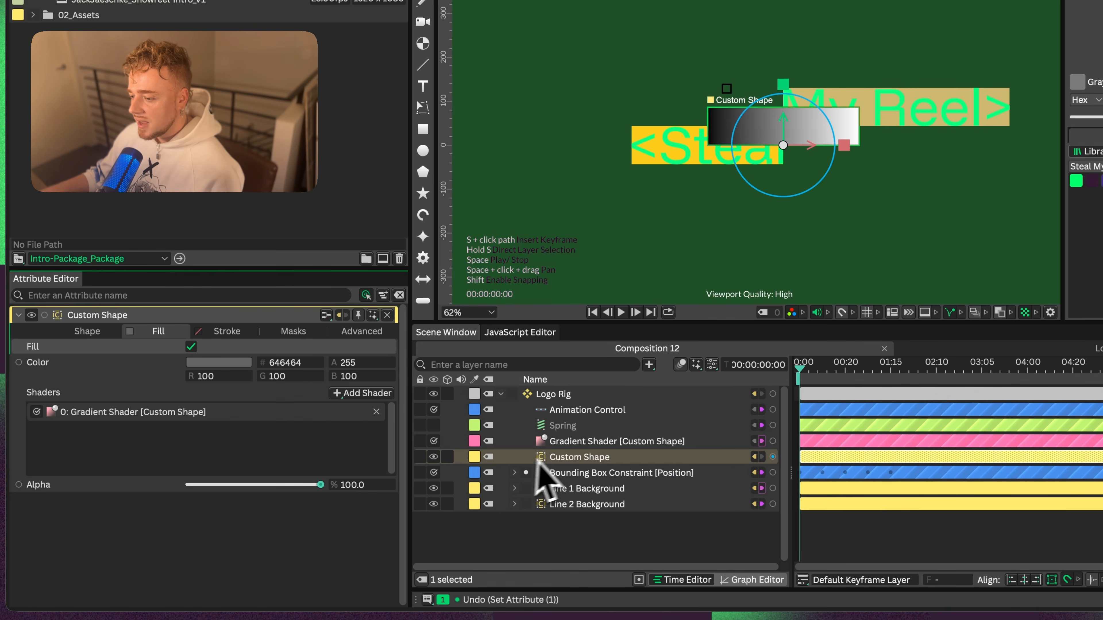
left_click_drag(562, 442, 560, 474)
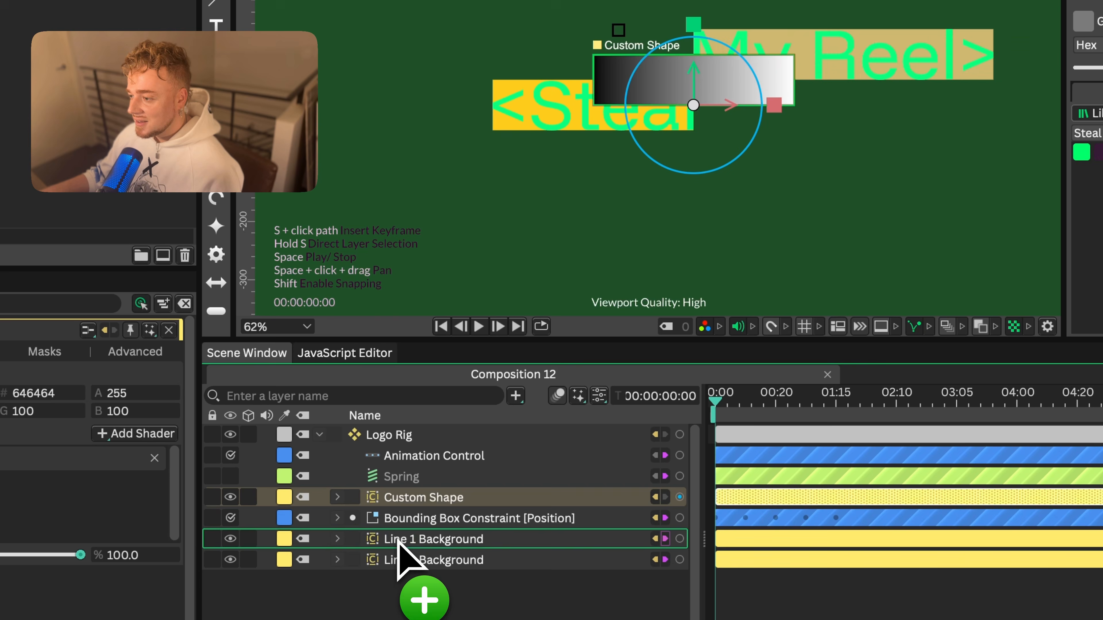
- Parent the Custom Shape to Line 1 Background and set its position to X 0, Y 0
left_click_drag(398, 541, 397, 540)
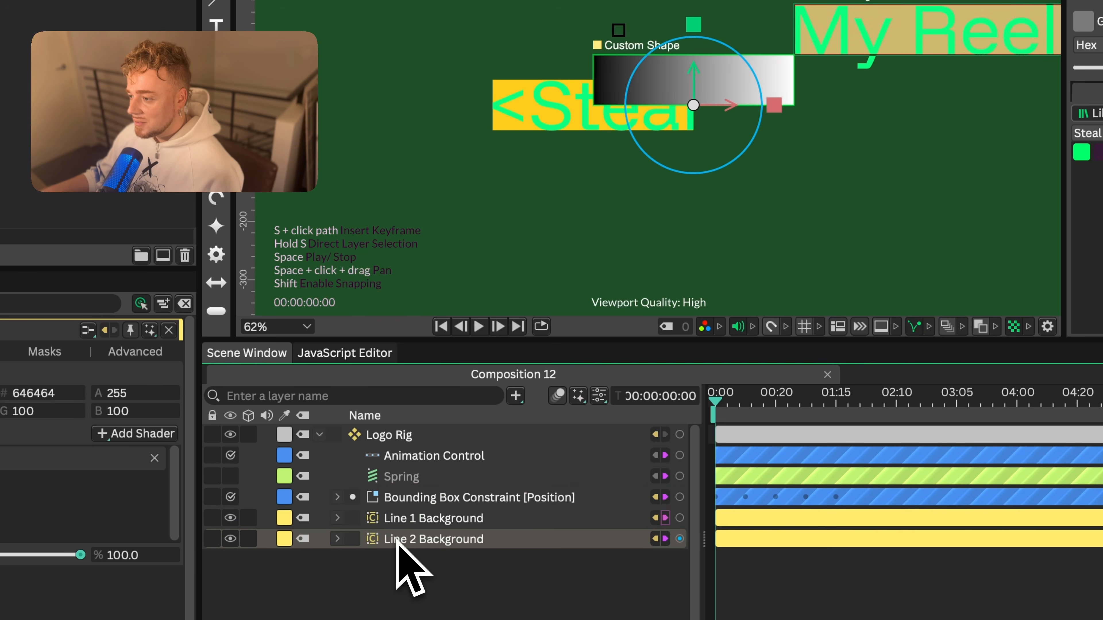
left_click(393, 518)
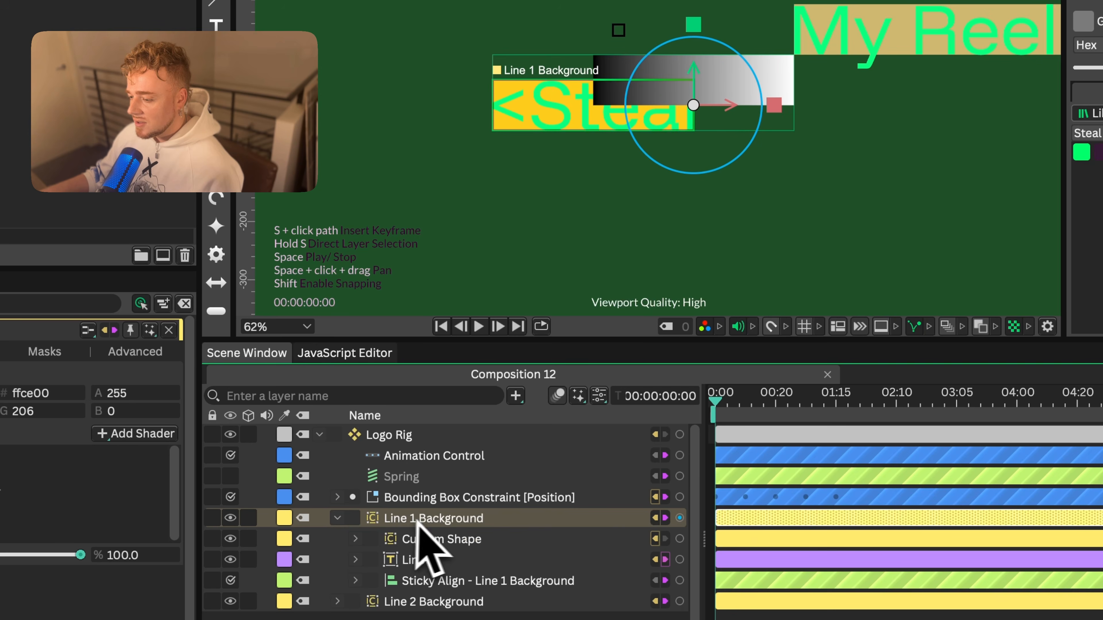
left_click(445, 540)
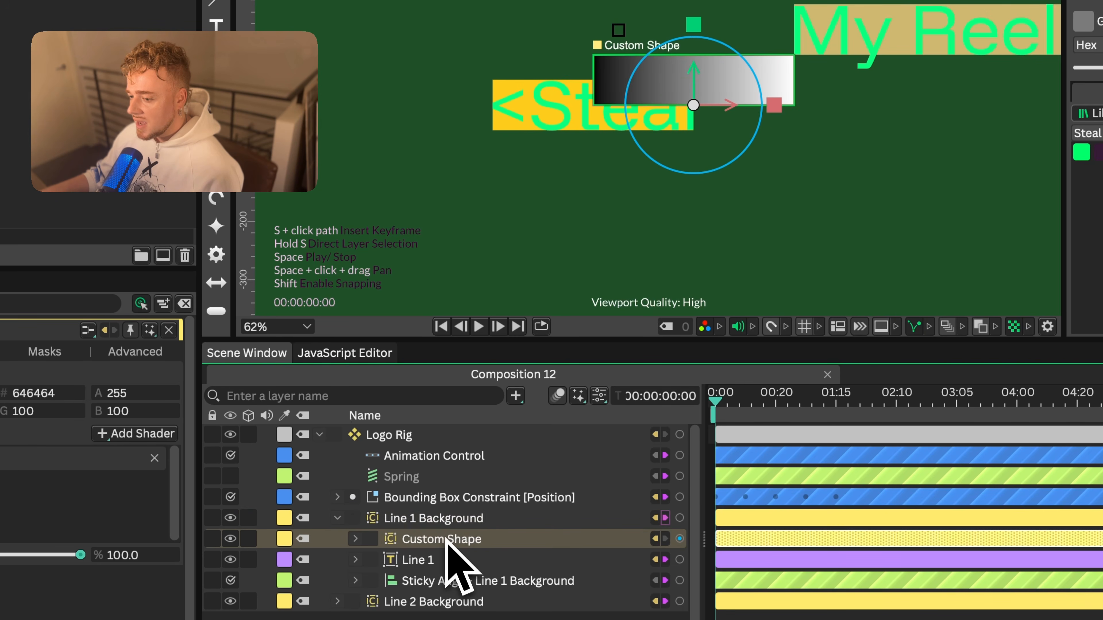
left_click(445, 521)
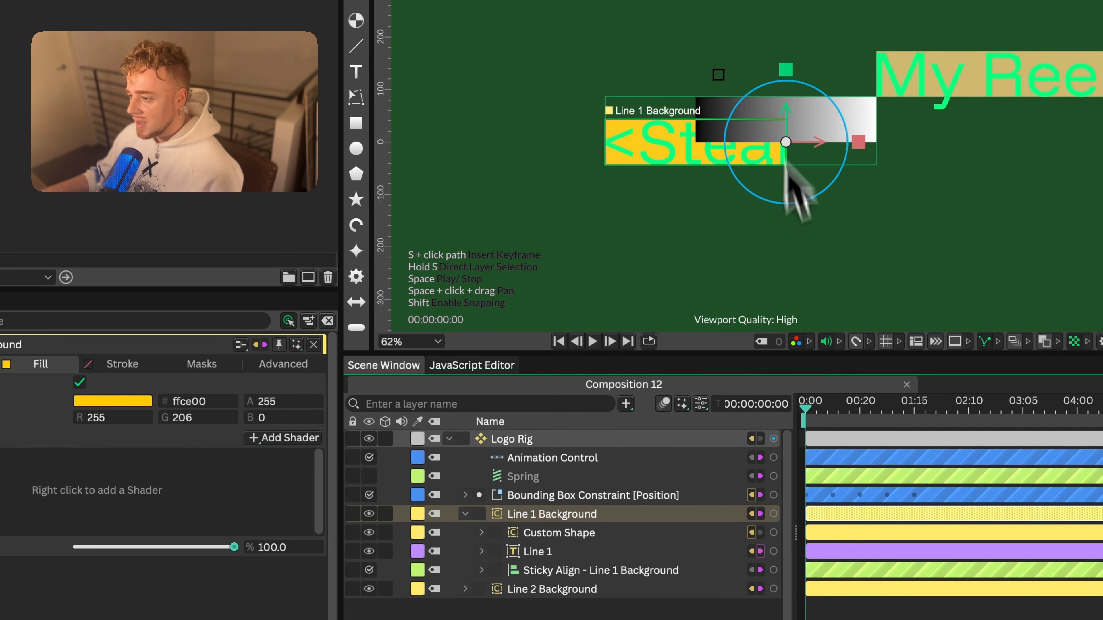
left_click(543, 533)
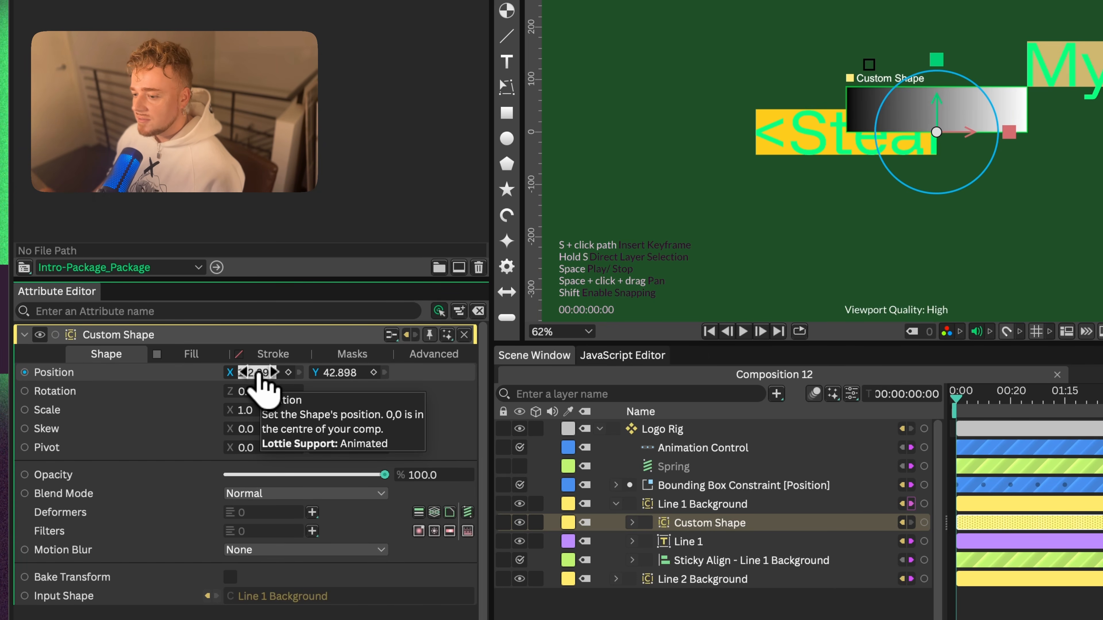
key("Tab")
type("0")
key("Return")
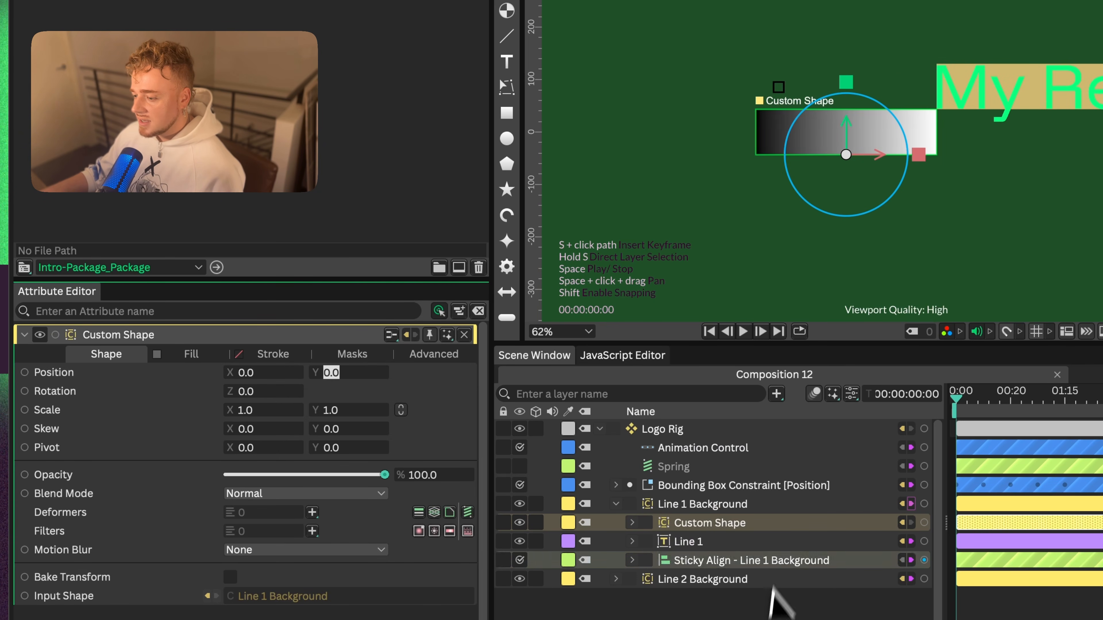
- Rename the Custom Shape under Line 1 Background as Shader
left_click(762, 616)
left_click(706, 524)
left_click_drag(906, 402, 891, 414)
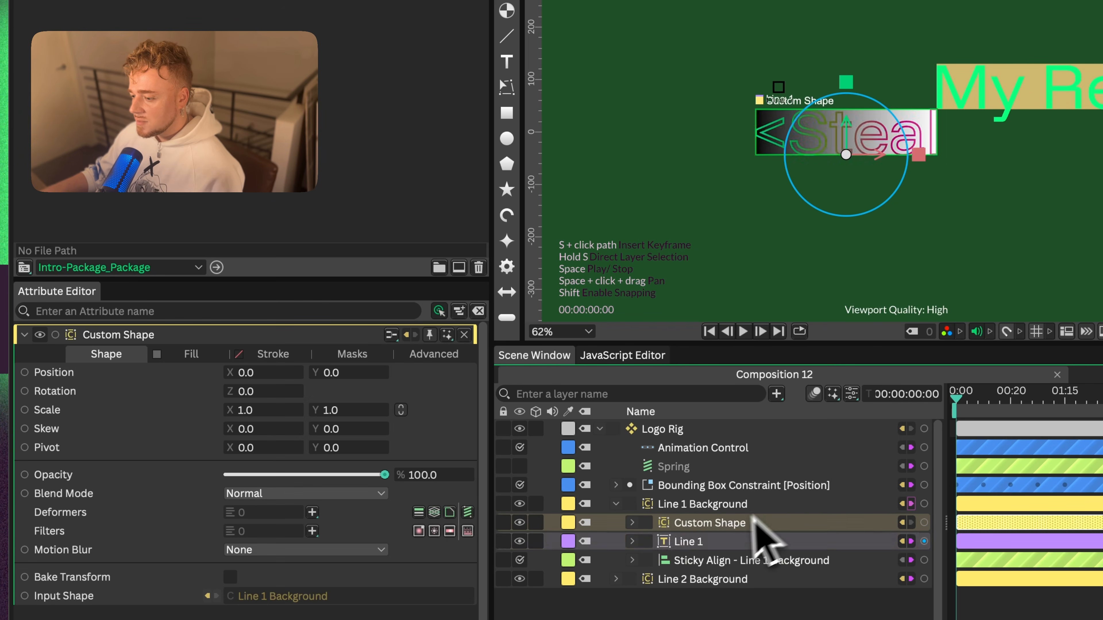
left_click(705, 523)
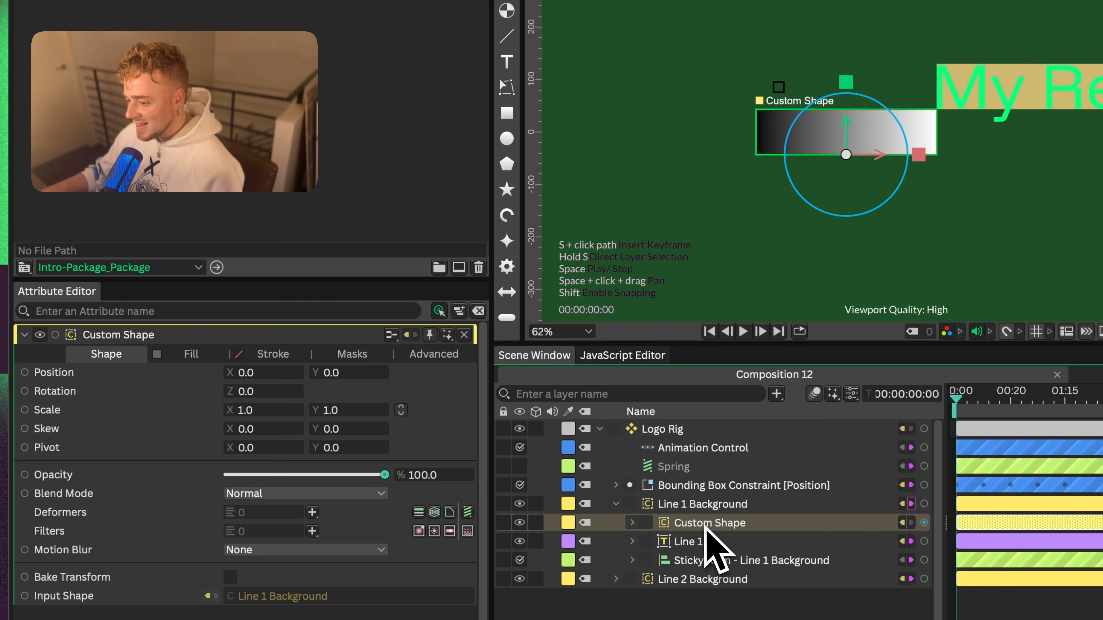
type("Shader")
key("Return")
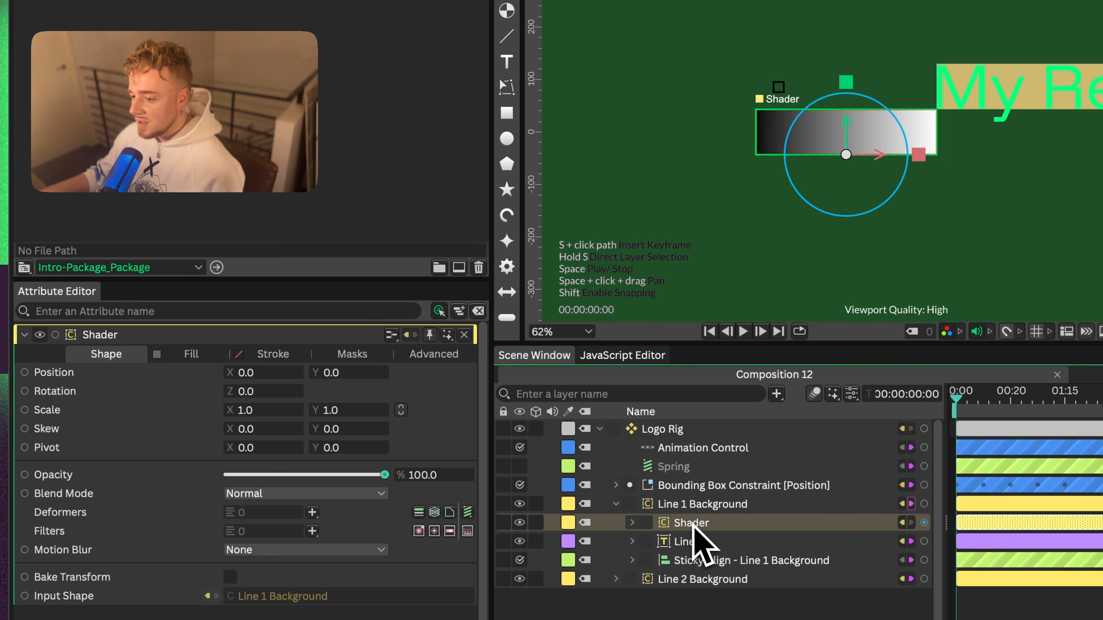
- Check the Shader layer's Draw on Top of Parent option and set its X scale to 0
left_click(436, 359)
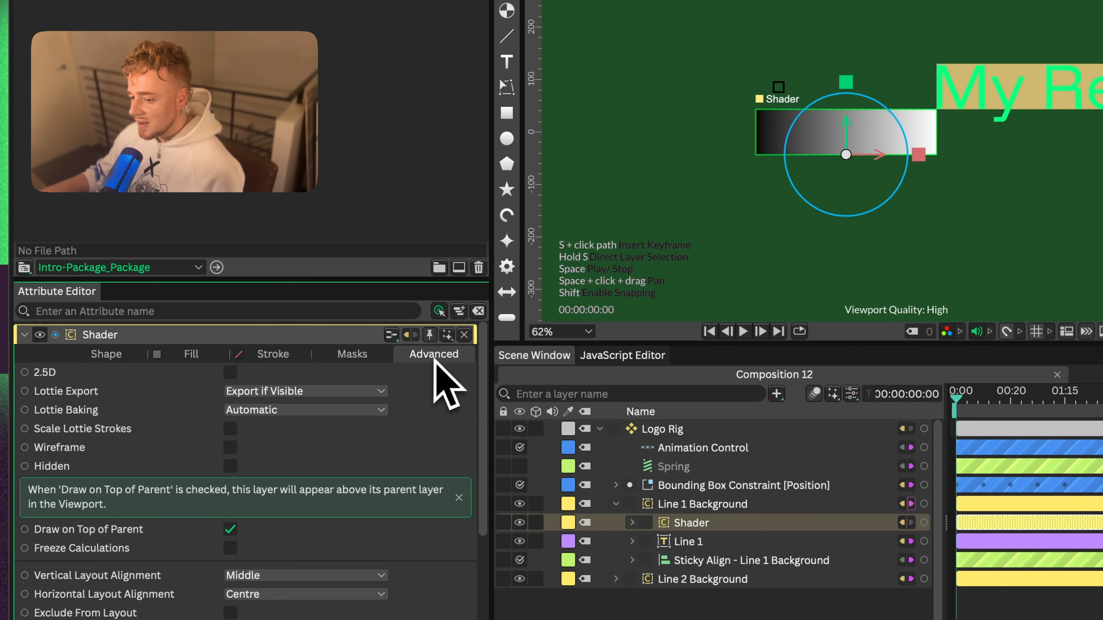
left_click(712, 510)
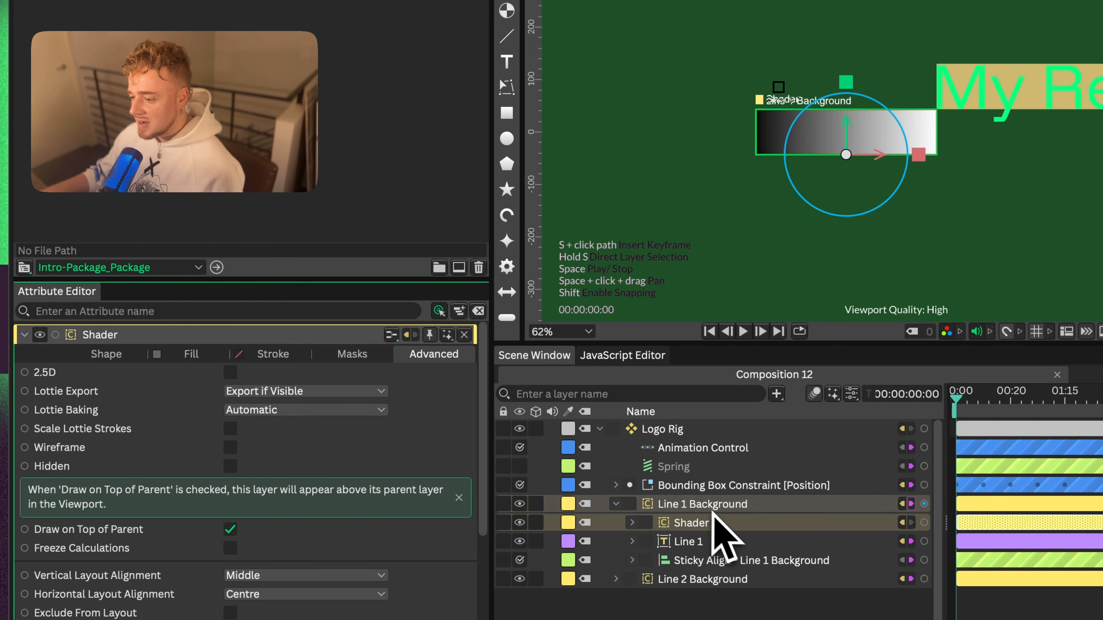
left_click(705, 524)
left_click_drag(256, 410, 173, 411)
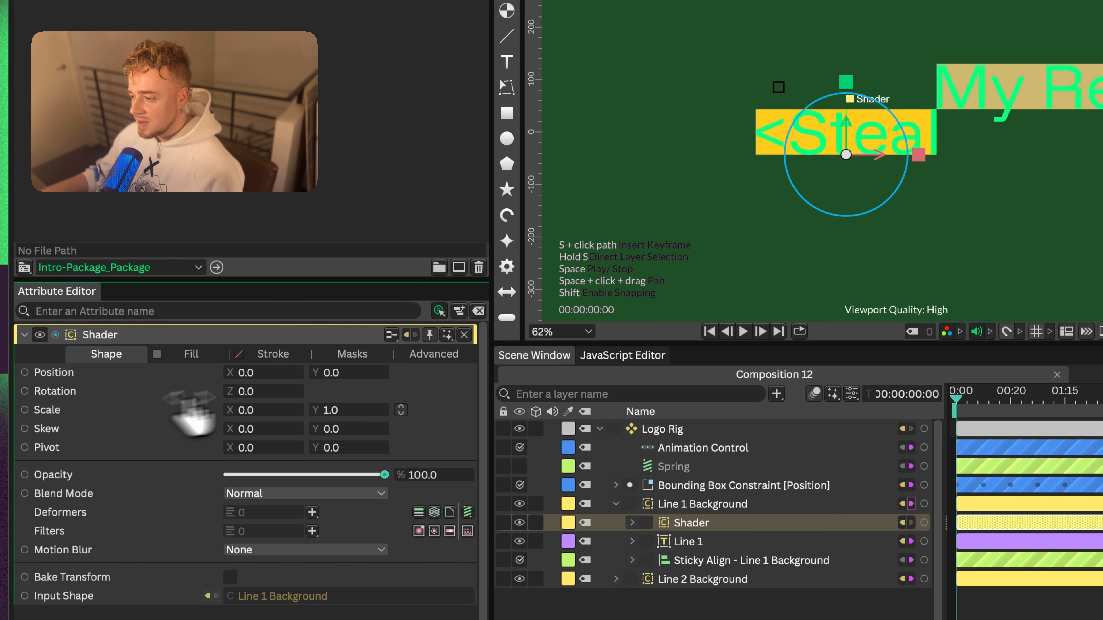
- Set the alpha of Line 1 Background's fill color to 0
scroll(844, 208, "up", 5)
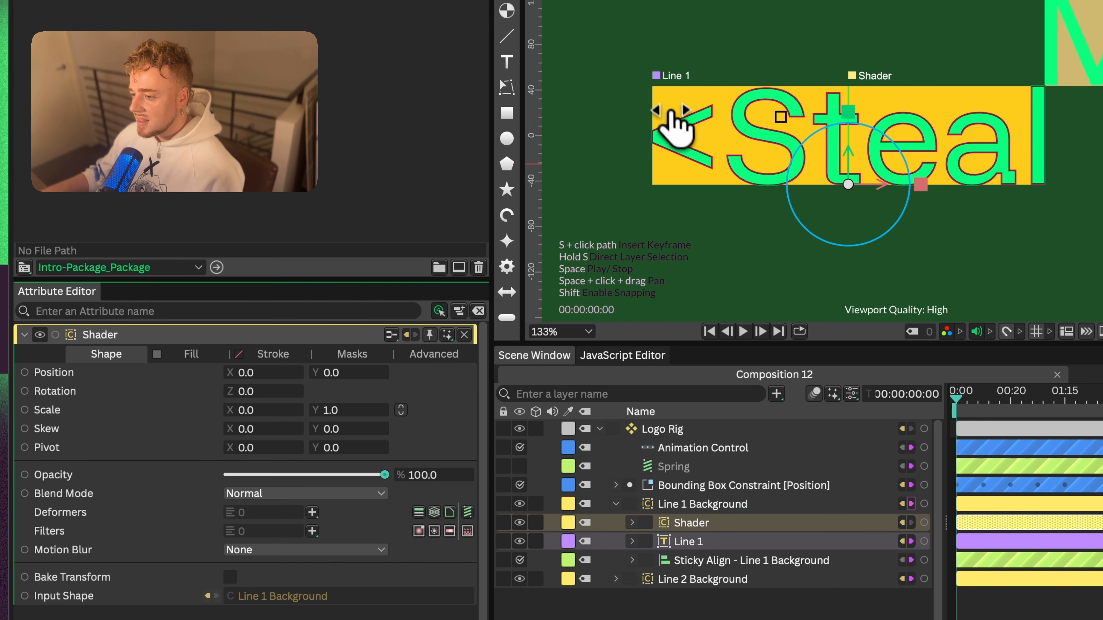
left_click(627, 505)
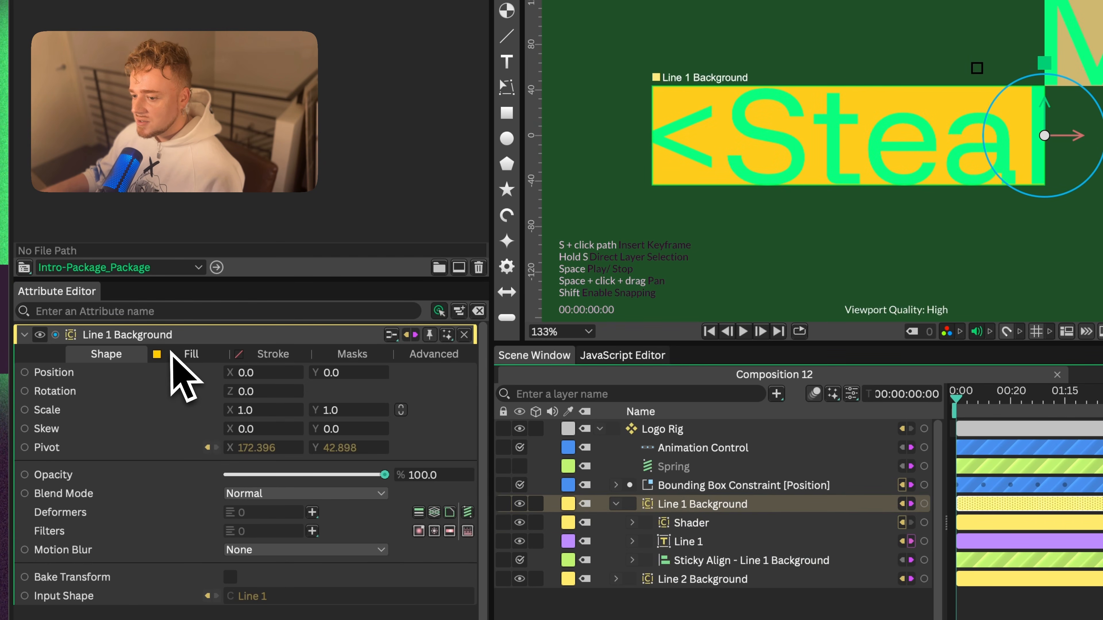
left_click(190, 355)
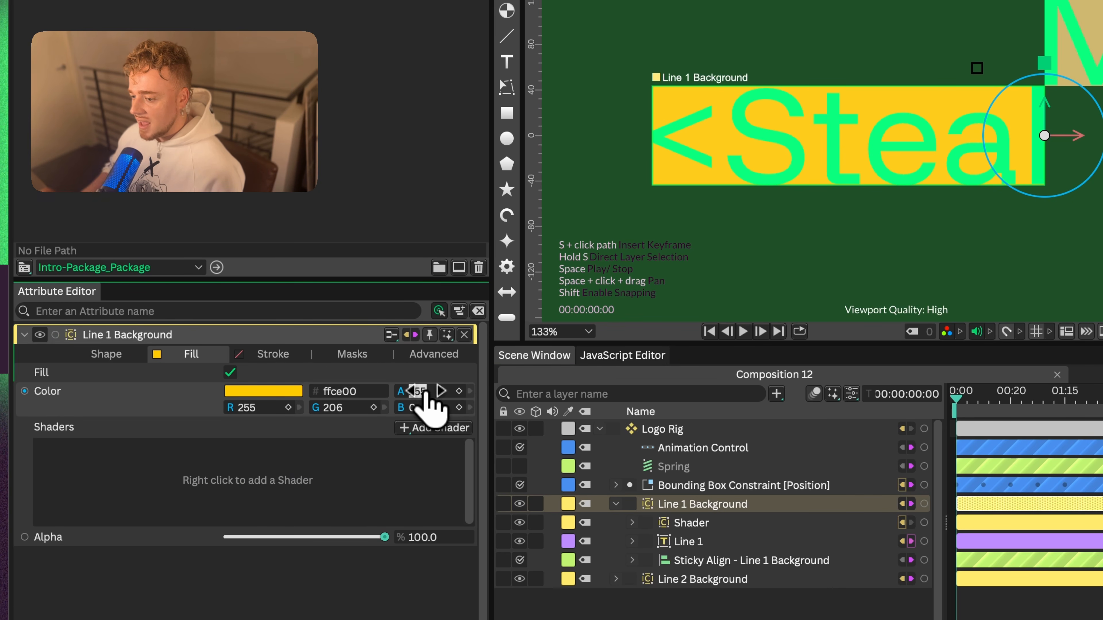
type("0")
key("Return")
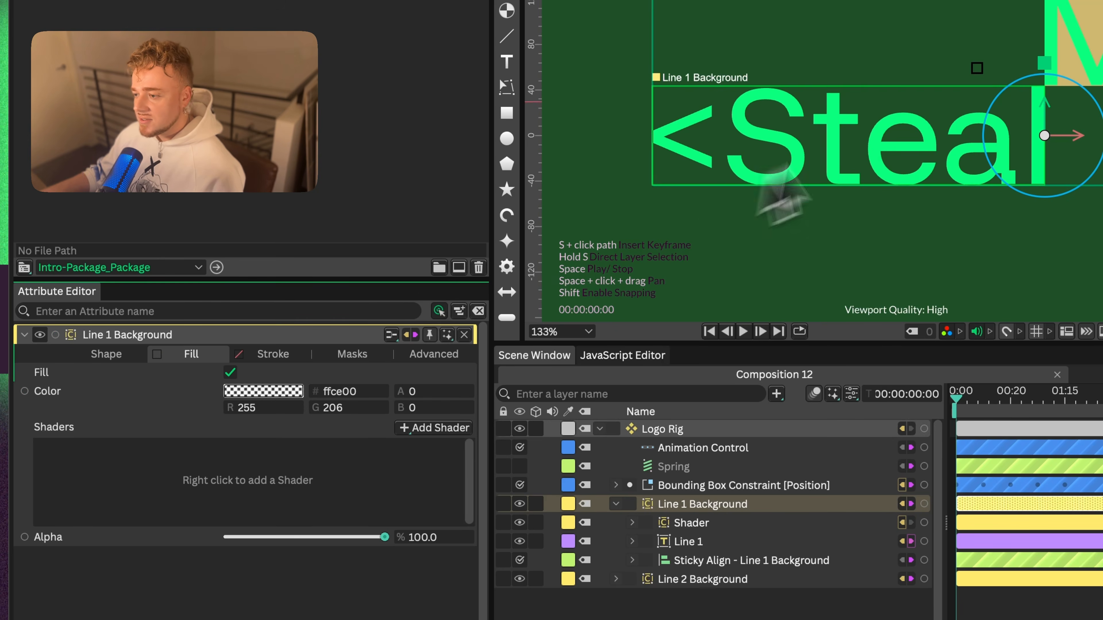
- Set the Shader layer's X scale to 1
left_click(721, 522)
left_click(116, 355)
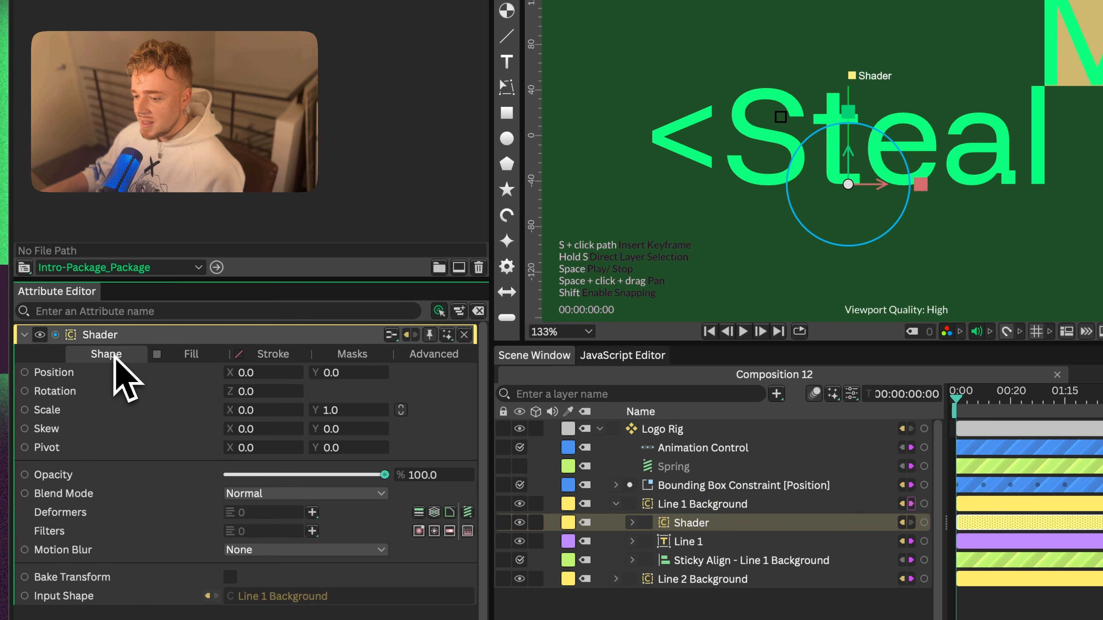
left_click(258, 411)
type("1")
key("Return")
- Reorder the Shader layer so it sits below the Line 1 text inside Line 1 Background
scroll(955, 127, "down", 3)
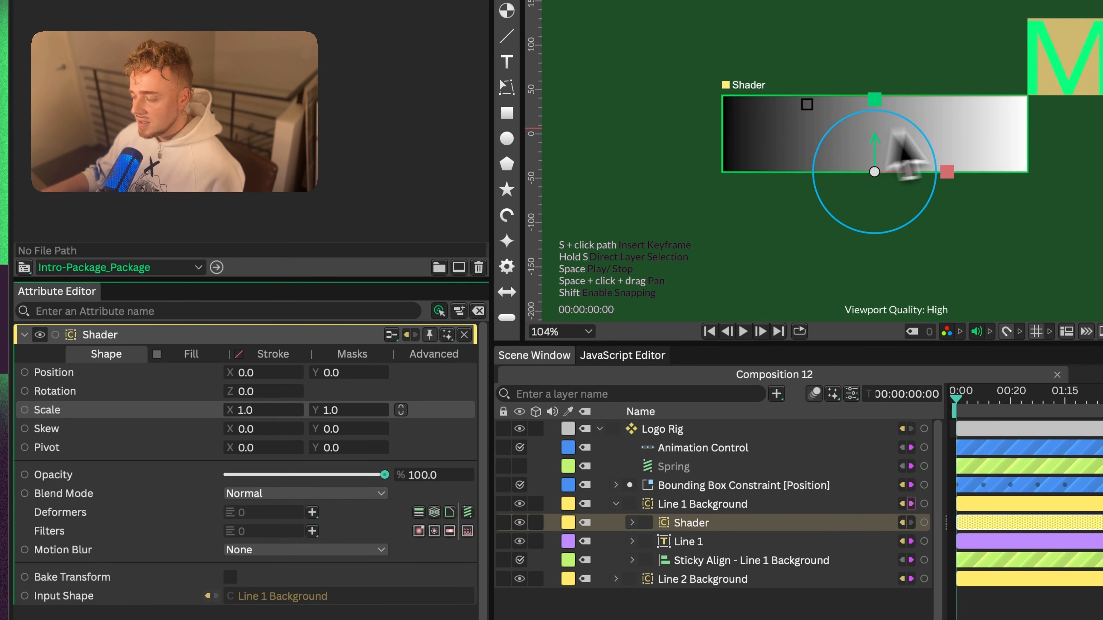
scroll(934, 151, "down", 2)
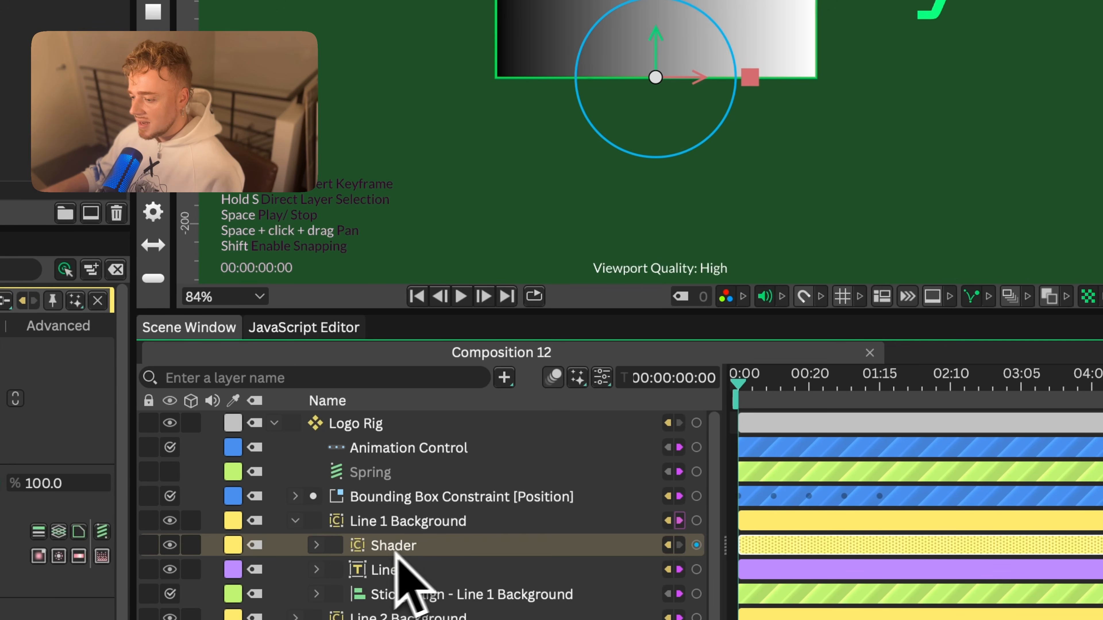
left_click_drag(393, 552, 393, 584)
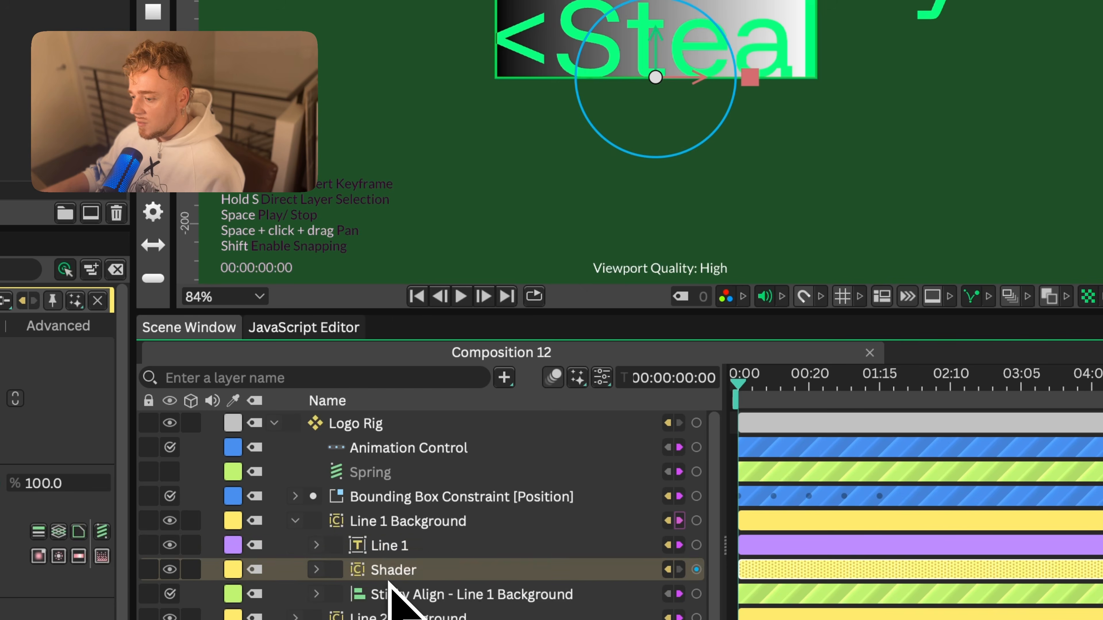
left_click(390, 548)
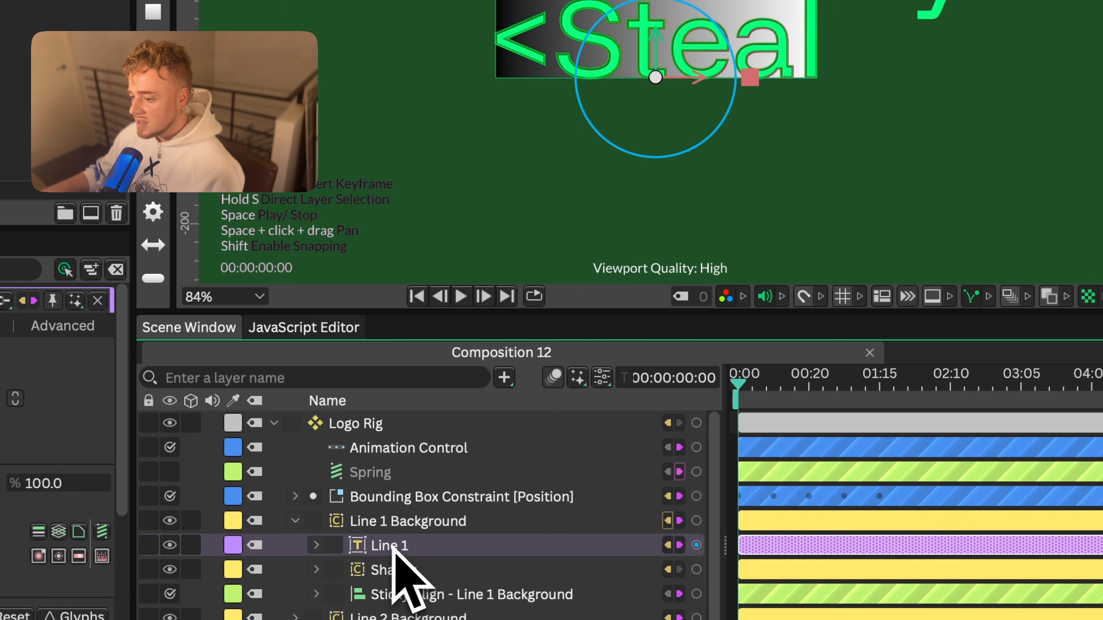
- Play back the animation from the first frame to check the gradient behind the Line 1 text
left_click_drag(860, 100, 758, 123)
key("space")
key("space")
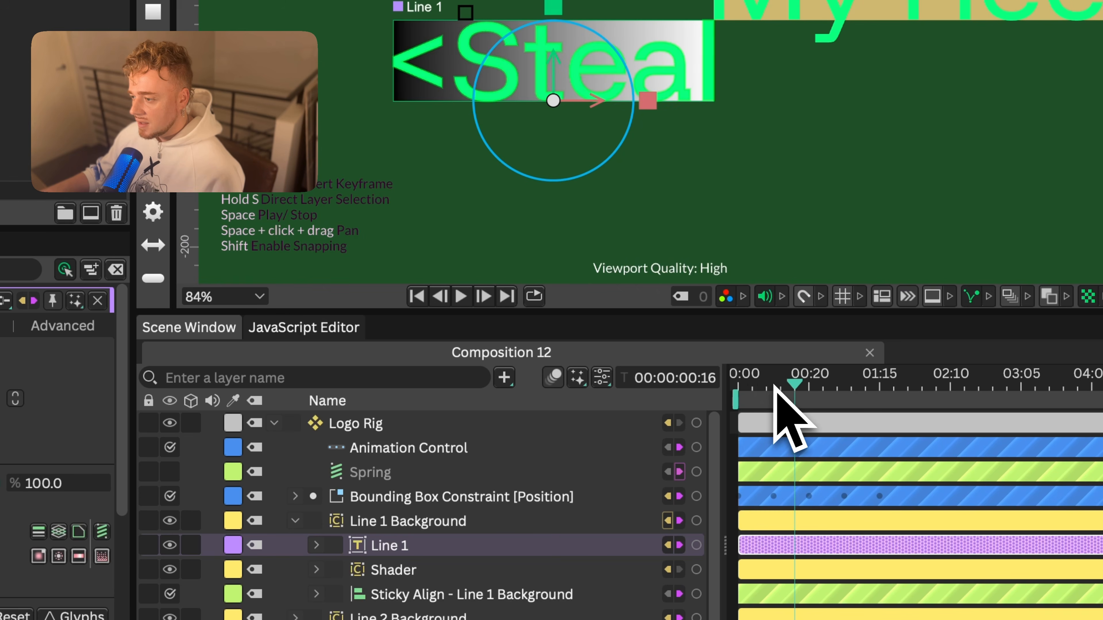
left_click(741, 386)
key("space")
key("space")
left_click(390, 563)
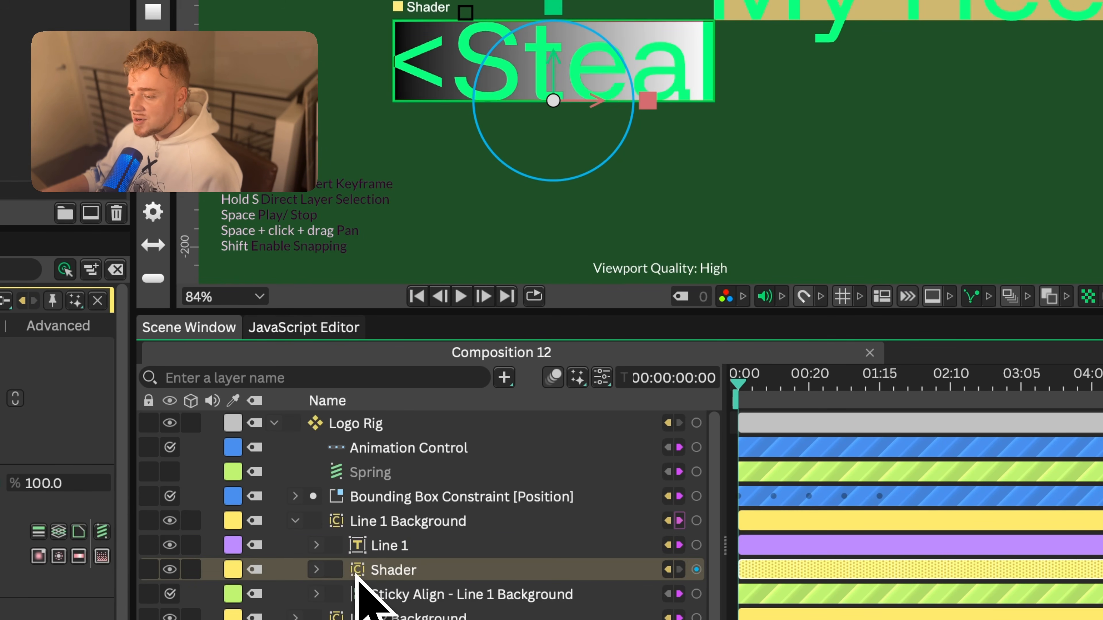
left_click(312, 521, "shift")
left_click(296, 521)
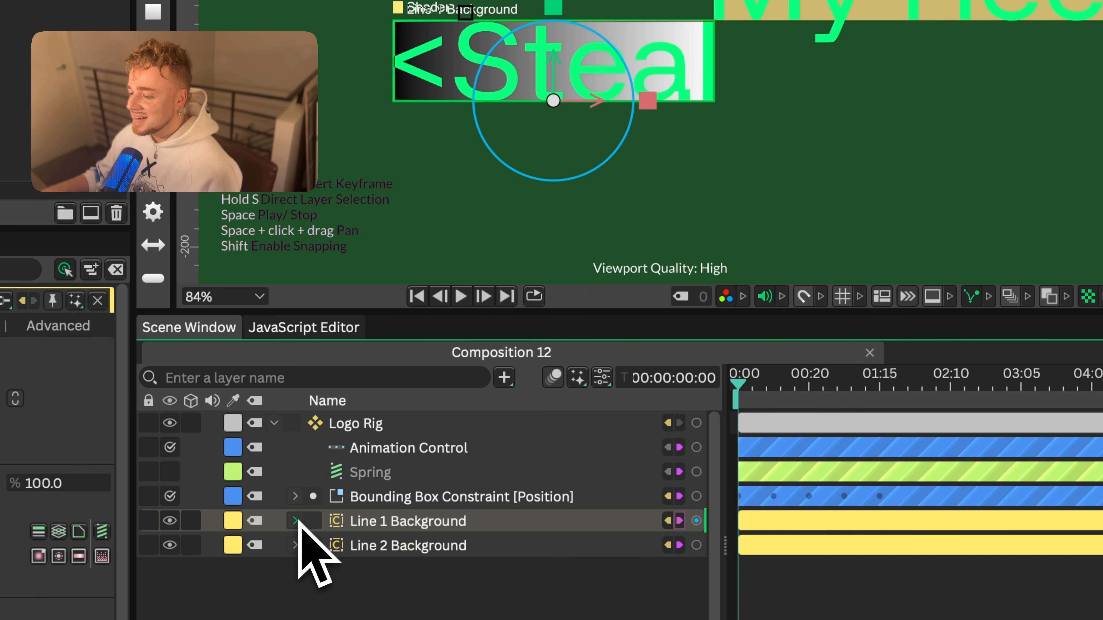
left_click(295, 522)
left_click(296, 521)
- Add a new Custom Shape layer and parent it to Line 1 Background
left_click(365, 601)
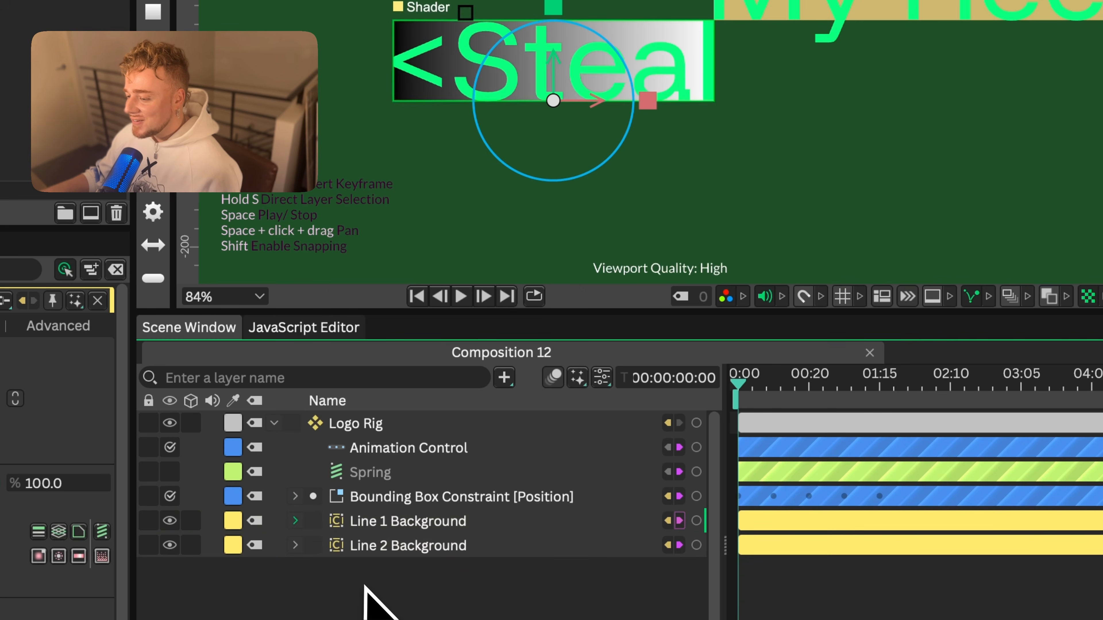
key("super+e")
type("custom")
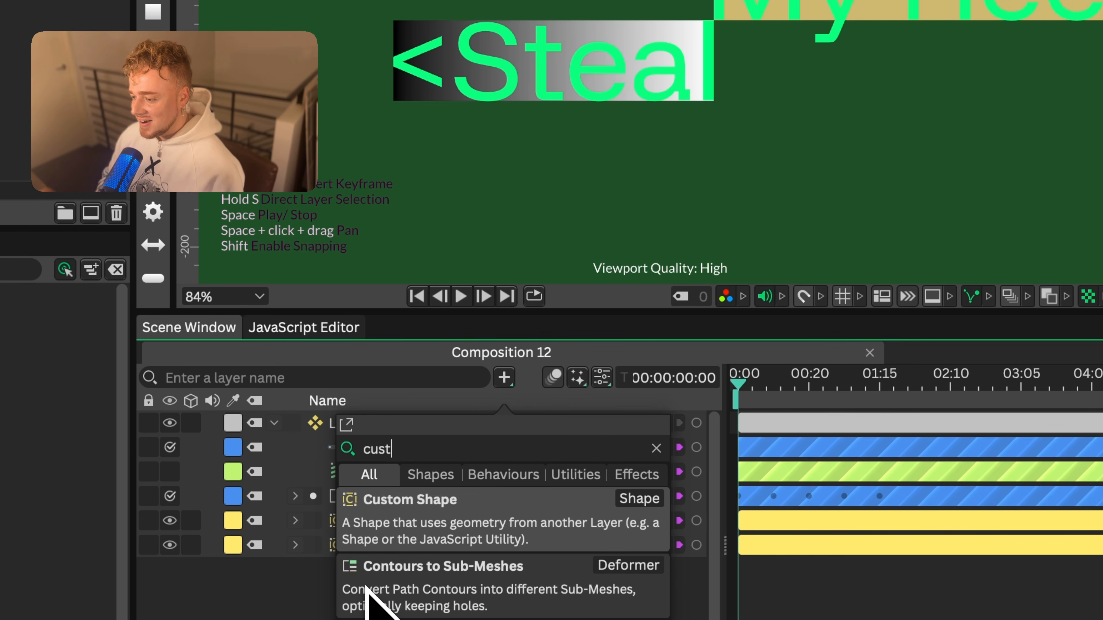
key("Return")
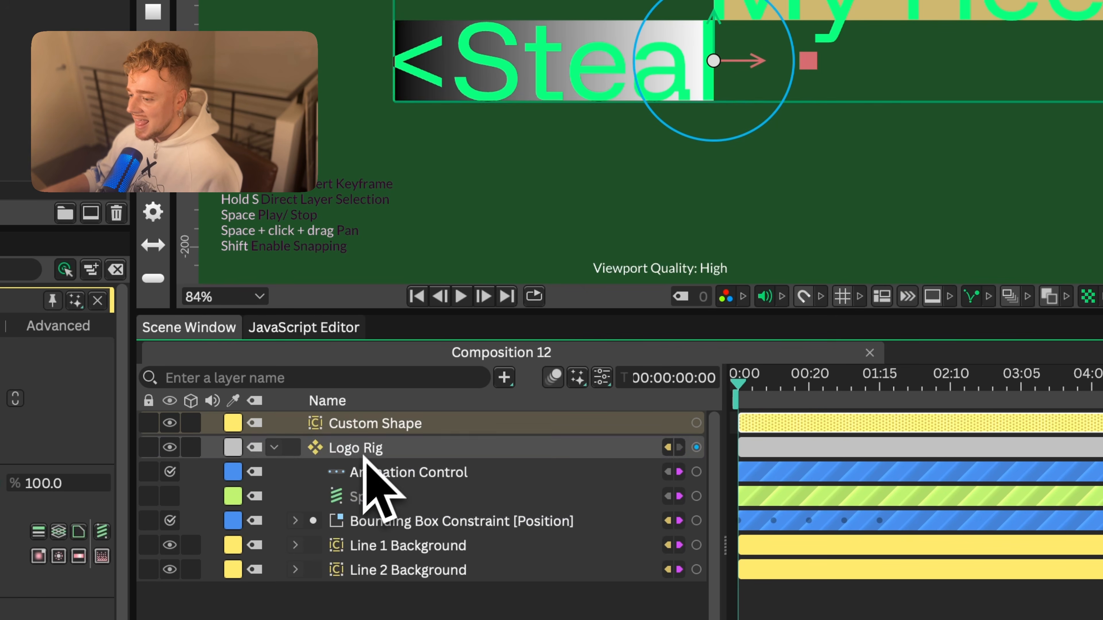
left_click_drag(369, 421, 370, 546)
left_click(296, 521)
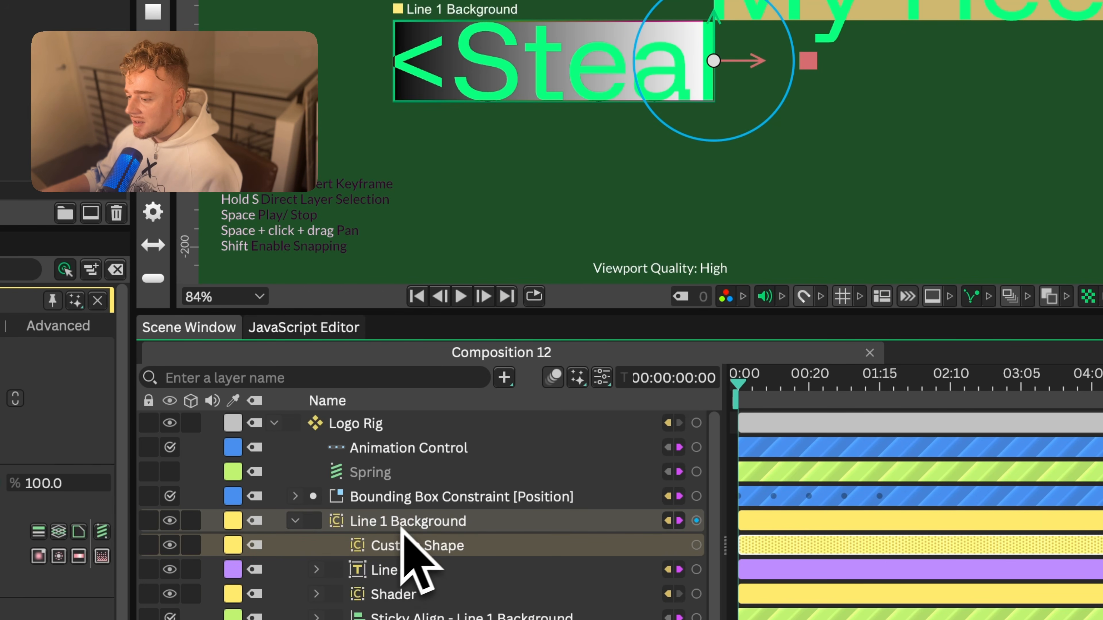
- Try to connect Line 1 Background to the Input Shape of the Custom Shape nested beneath it
left_click_drag(443, 517, 317, 525)
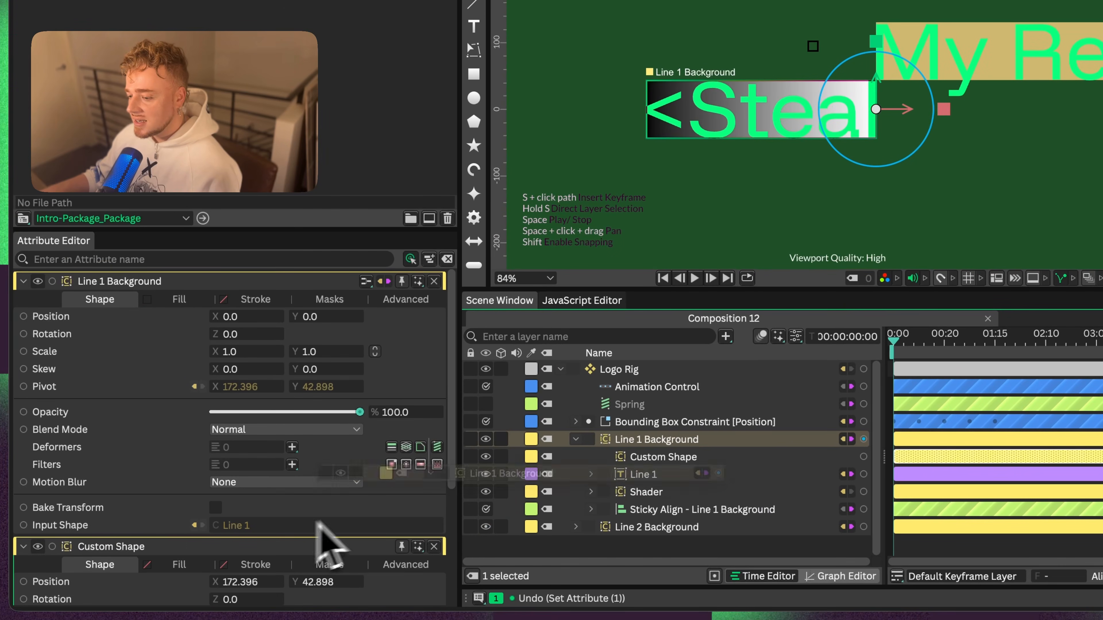
left_click(668, 461)
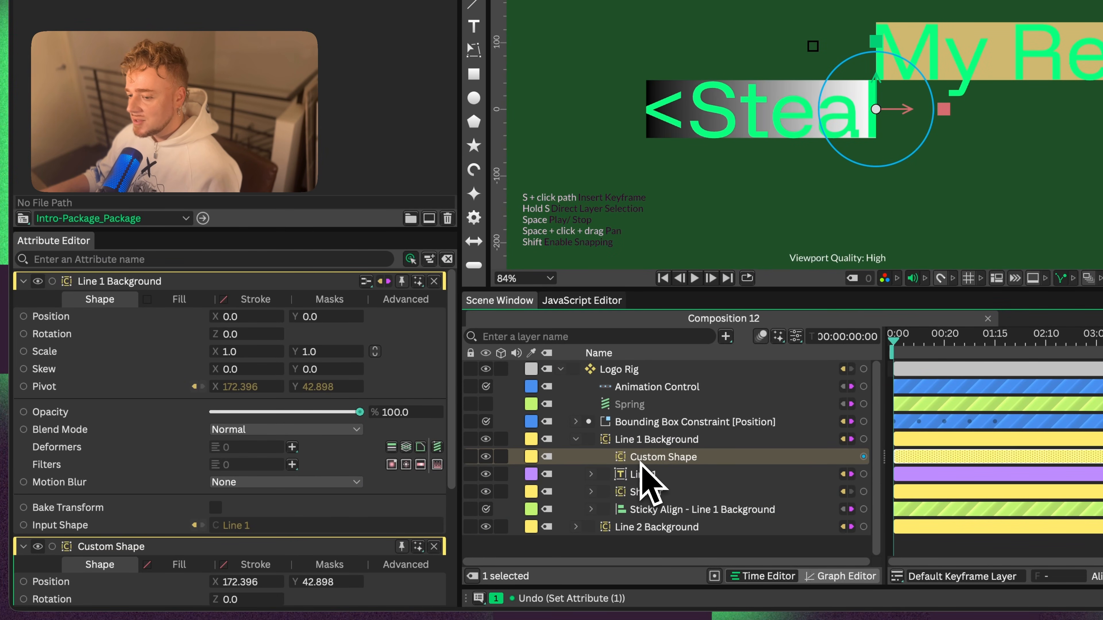
left_click(434, 281)
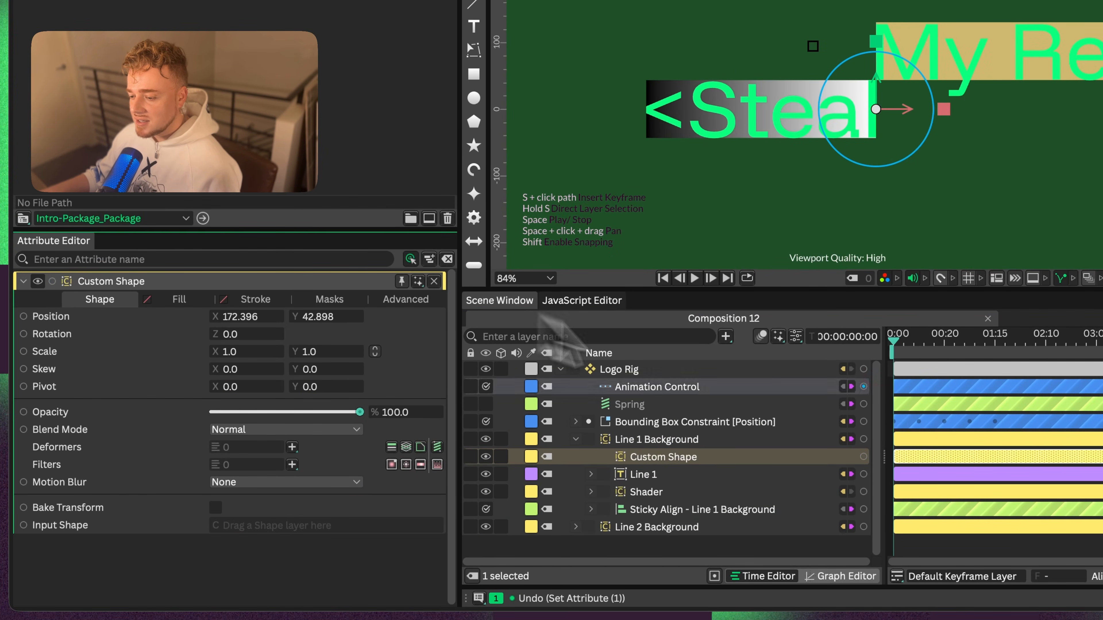
left_click_drag(863, 439, 286, 527)
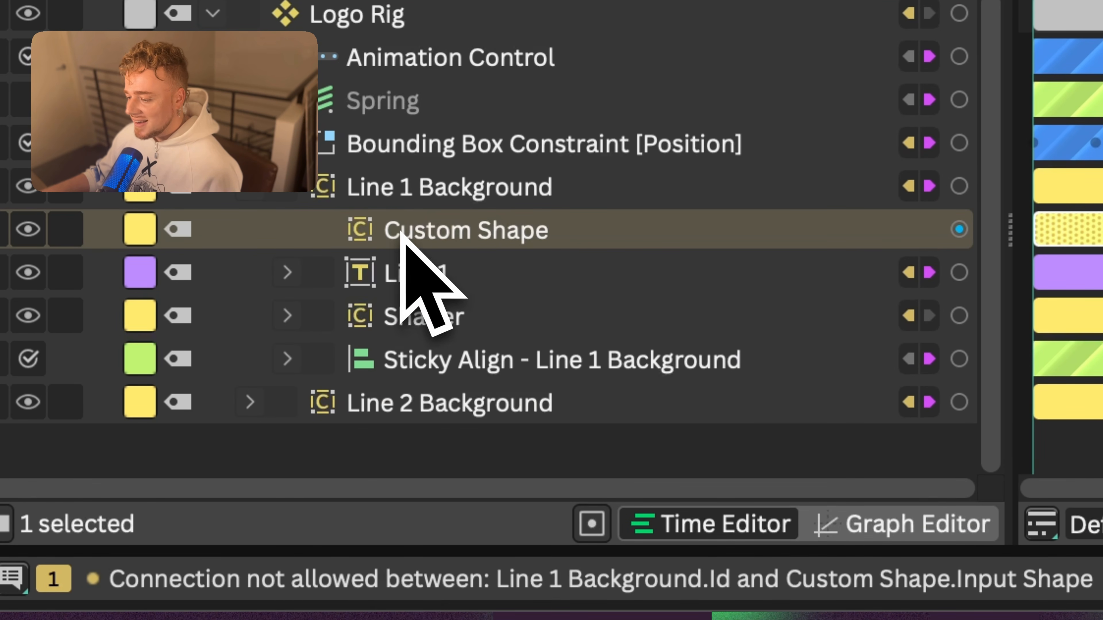
- Move the Custom Shape out of Line 1 Background and connect Line 1 Background as its Input Shape
left_click_drag(401, 234, 381, 160)
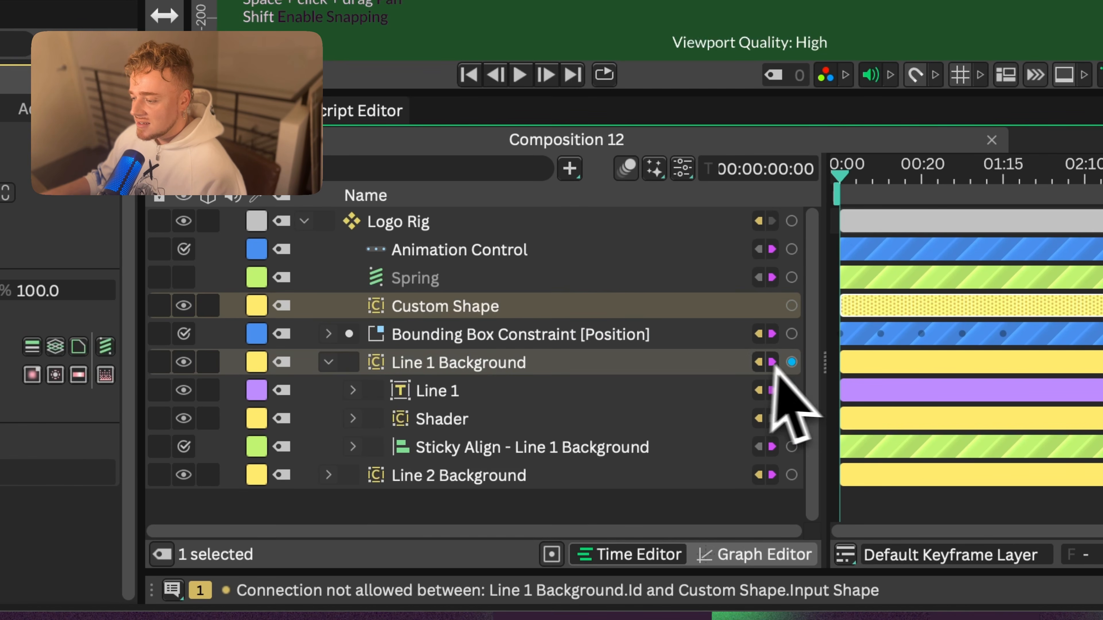
left_click_drag(791, 362, 0, 482)
left_click_drag(149, 481, 158, 478)
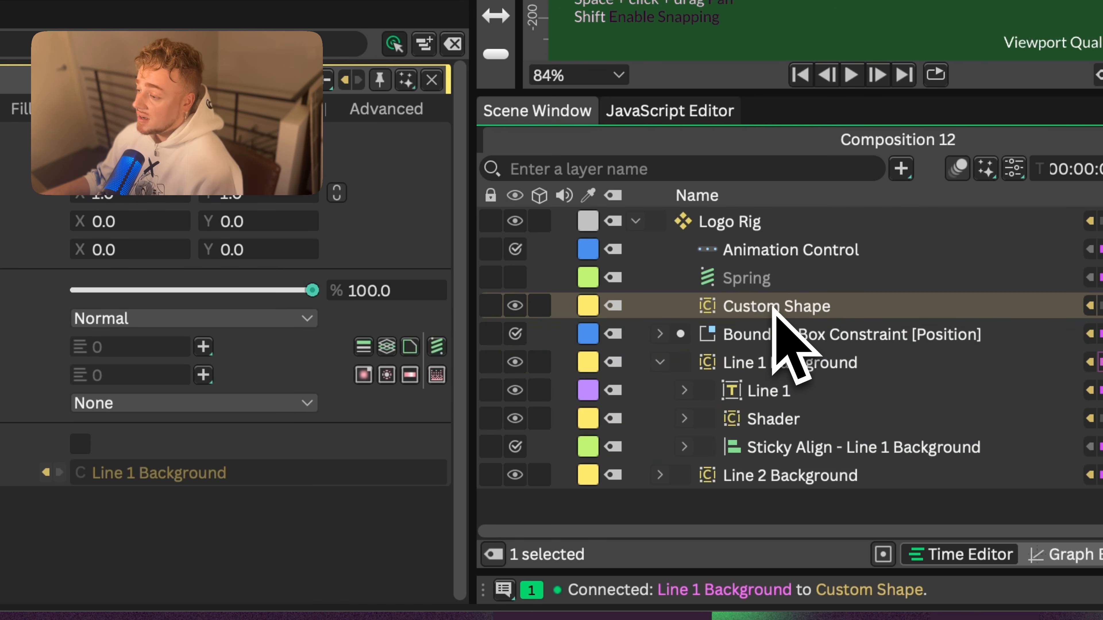
- Parent the connected Custom Shape back under Line 1 Background and delete it
left_click_drag(774, 305, 763, 373)
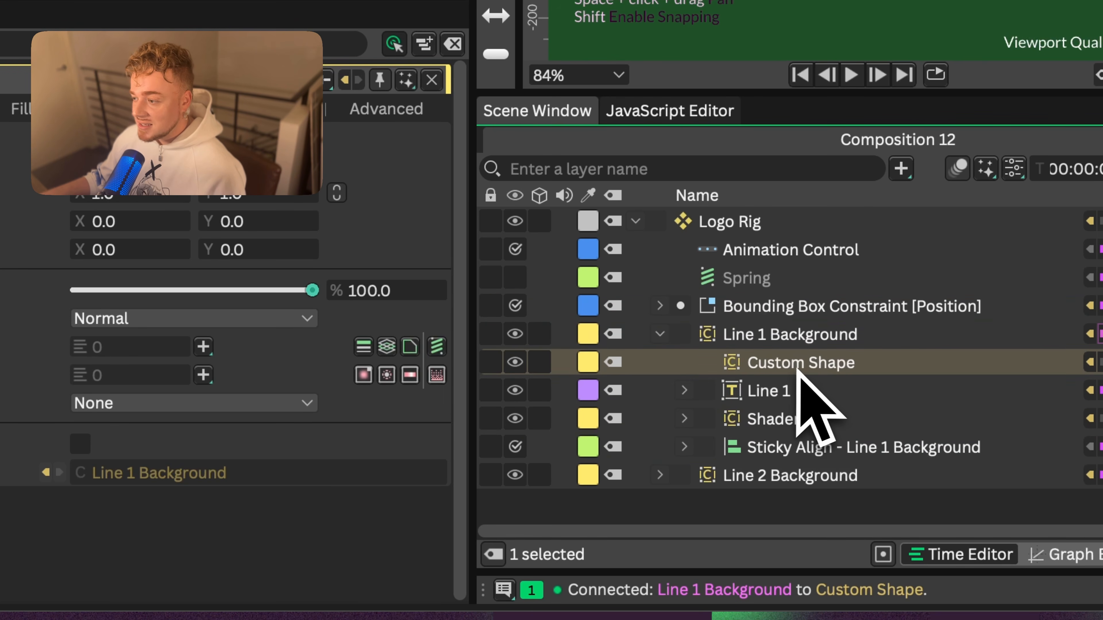
key("Delete")
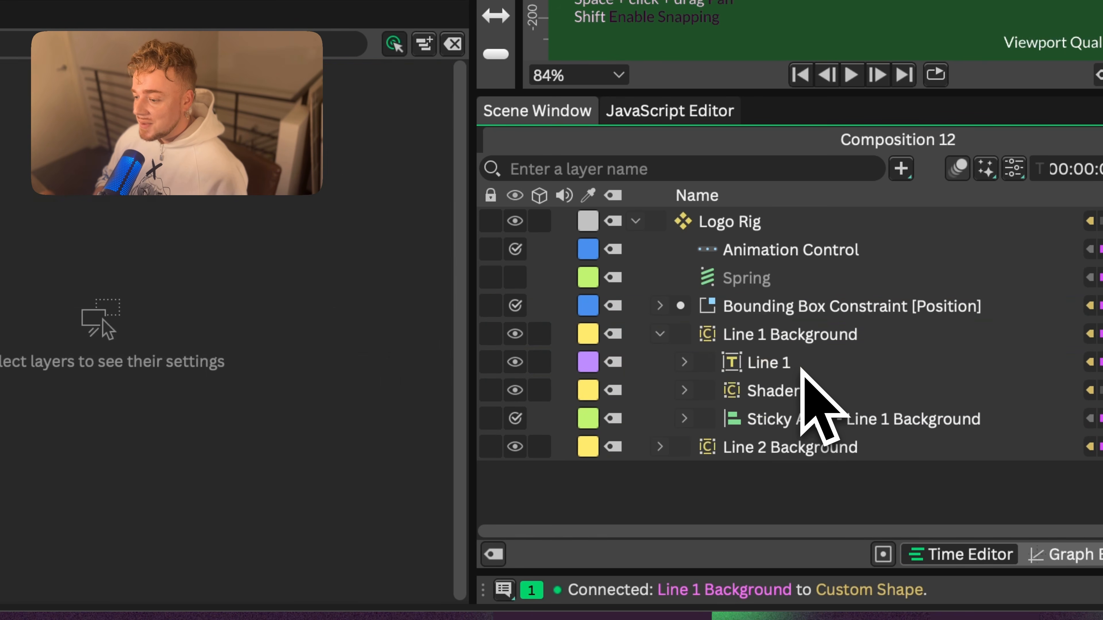
- Review the Shader layer's clipping mask and track matte settings
left_click(814, 337)
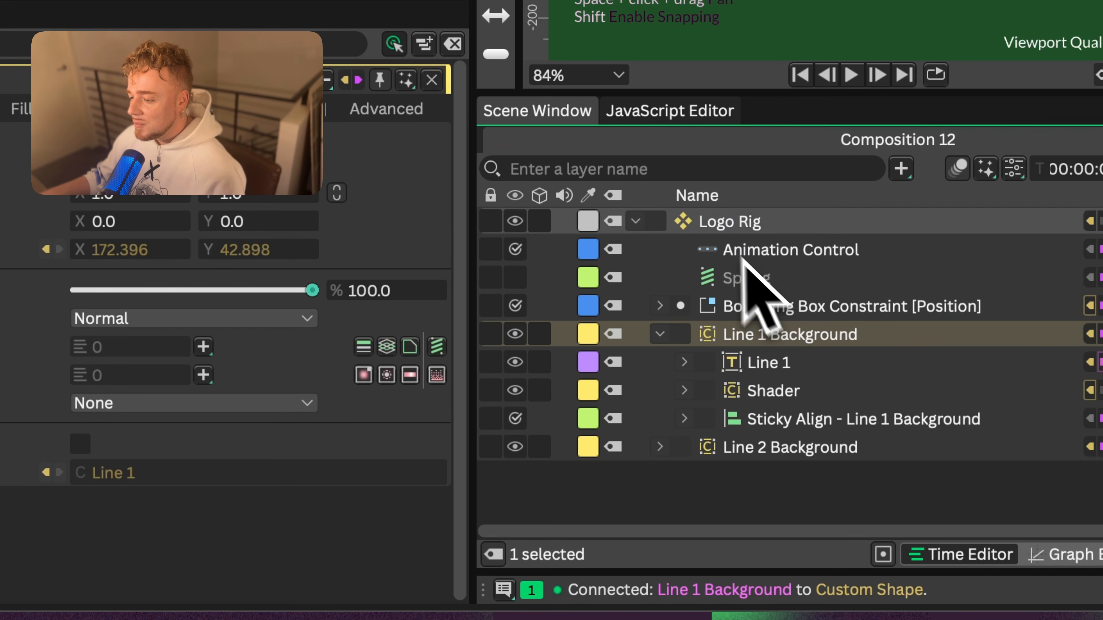
left_click(764, 391)
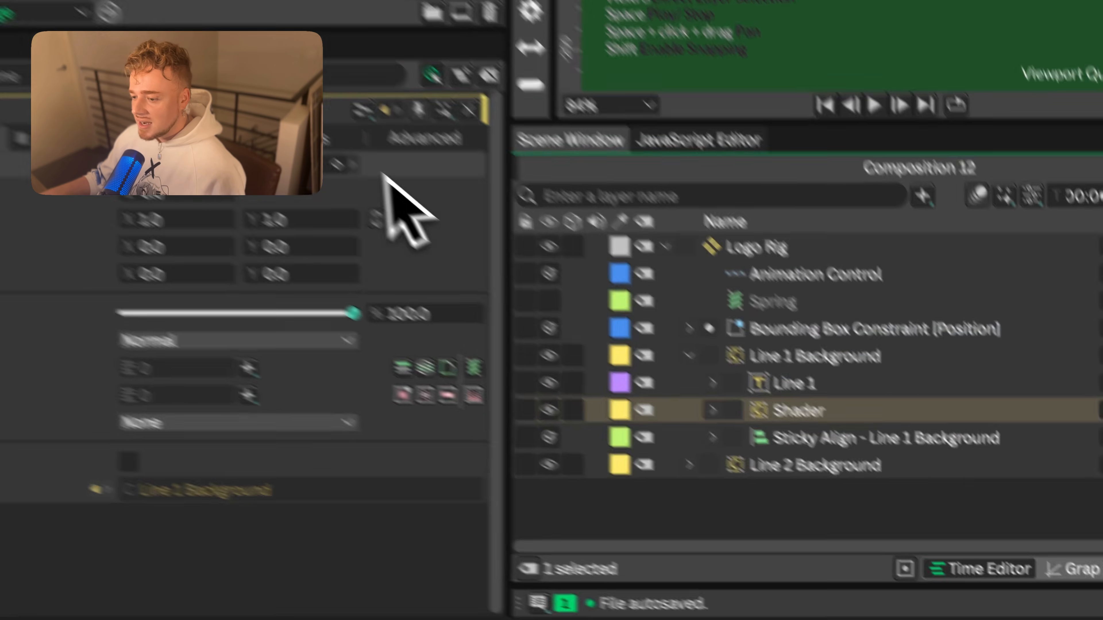
left_click(263, 108)
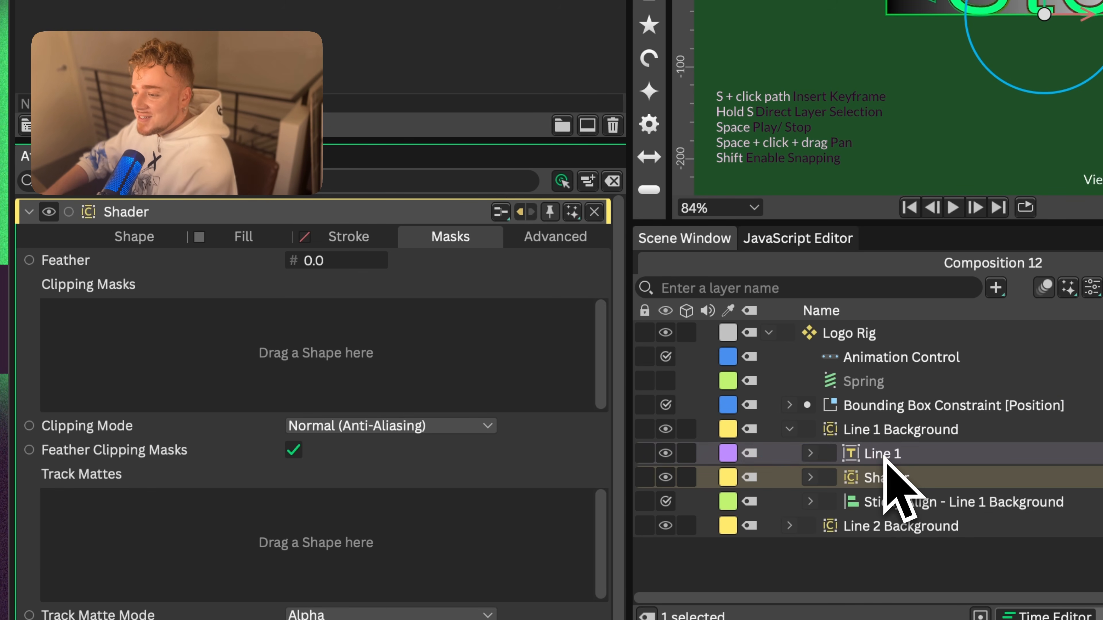
left_click(898, 430)
left_click(922, 482)
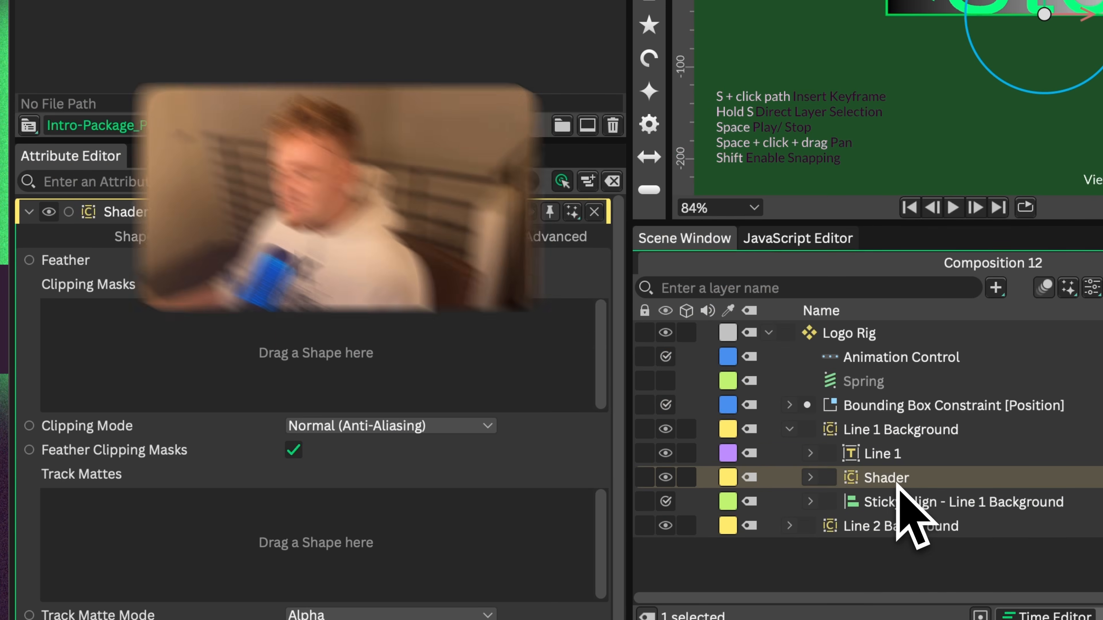
- Add a Sub-Mesh deformer to the Shader layer and nest it under Shader
left_click(134, 238)
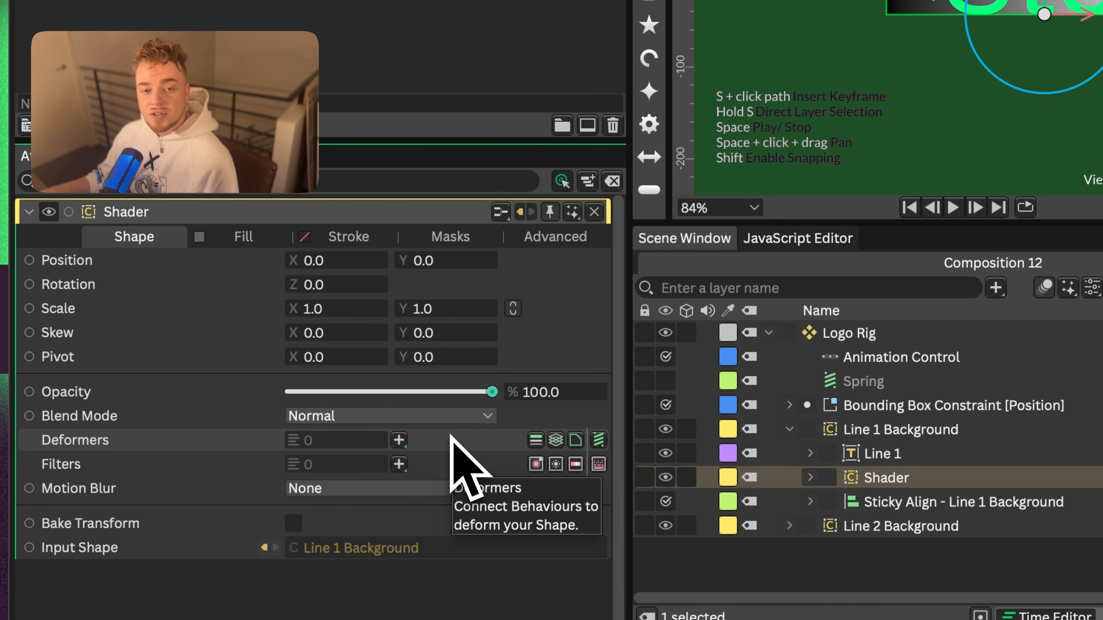
left_click(399, 440)
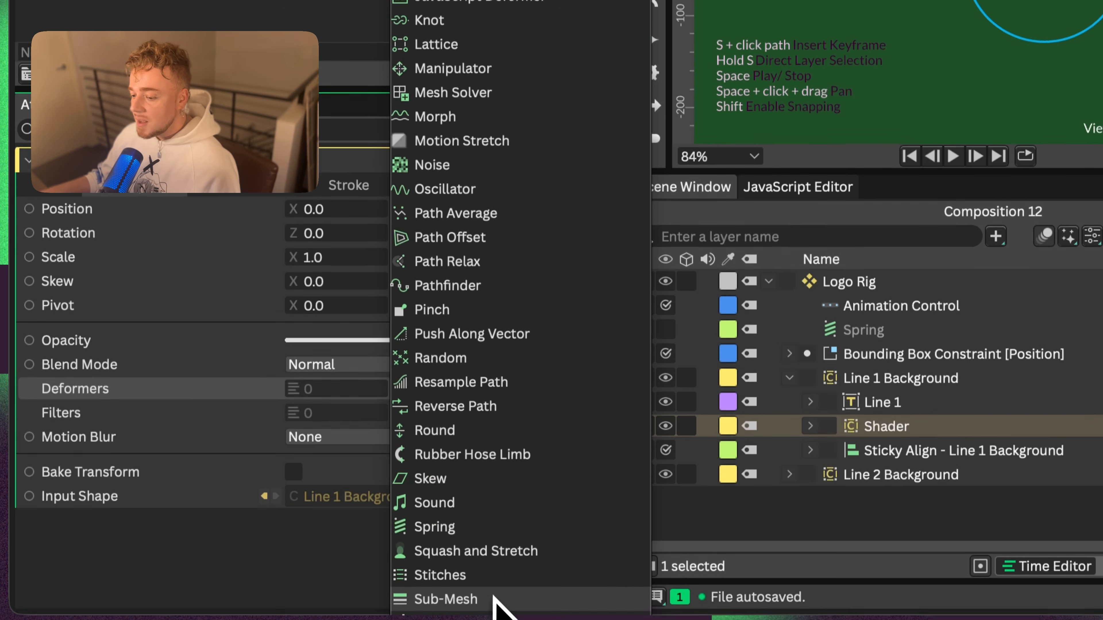
left_click(493, 599)
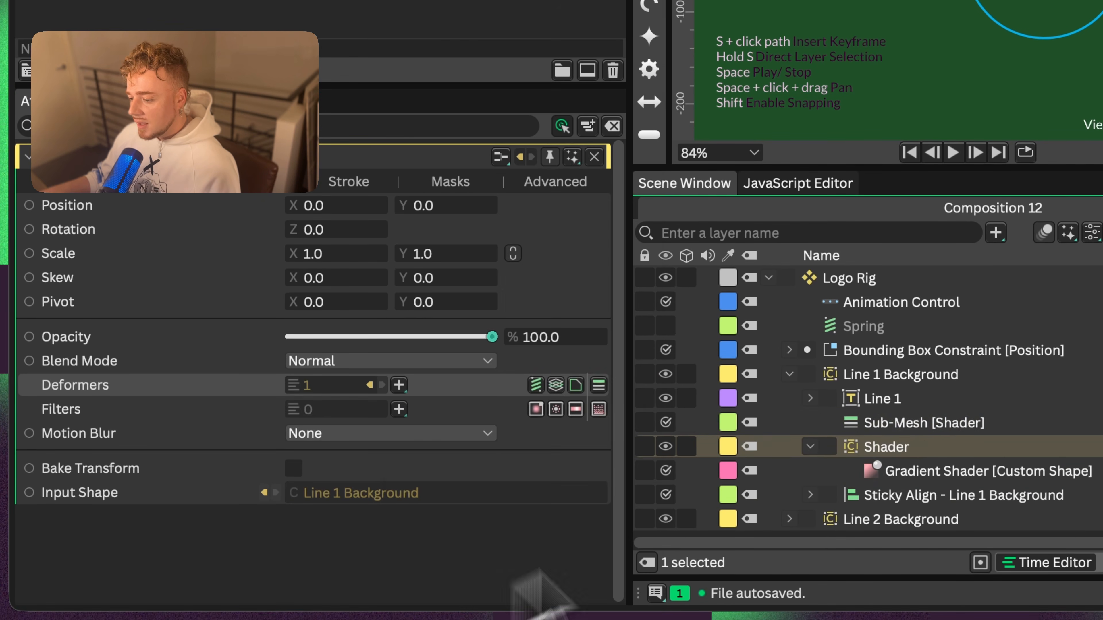
left_click_drag(870, 420, 871, 454)
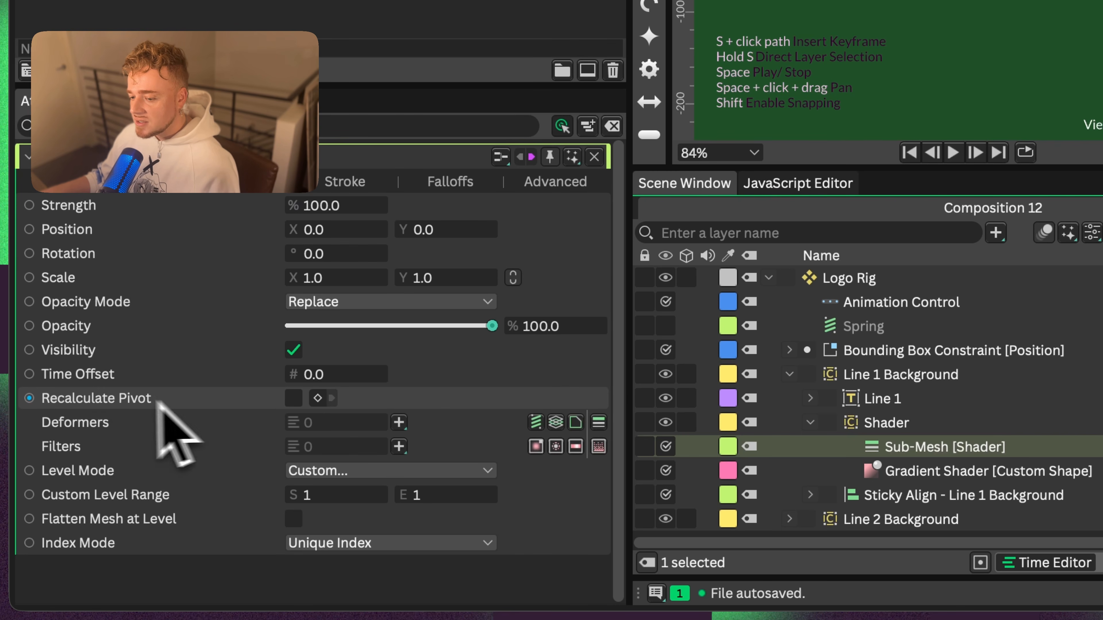
- Enable Recalculate Pivot on the Sub-Mesh with a pivot position of X 1.0, Y 0.0, and rename it Animate On
left_click(293, 398)
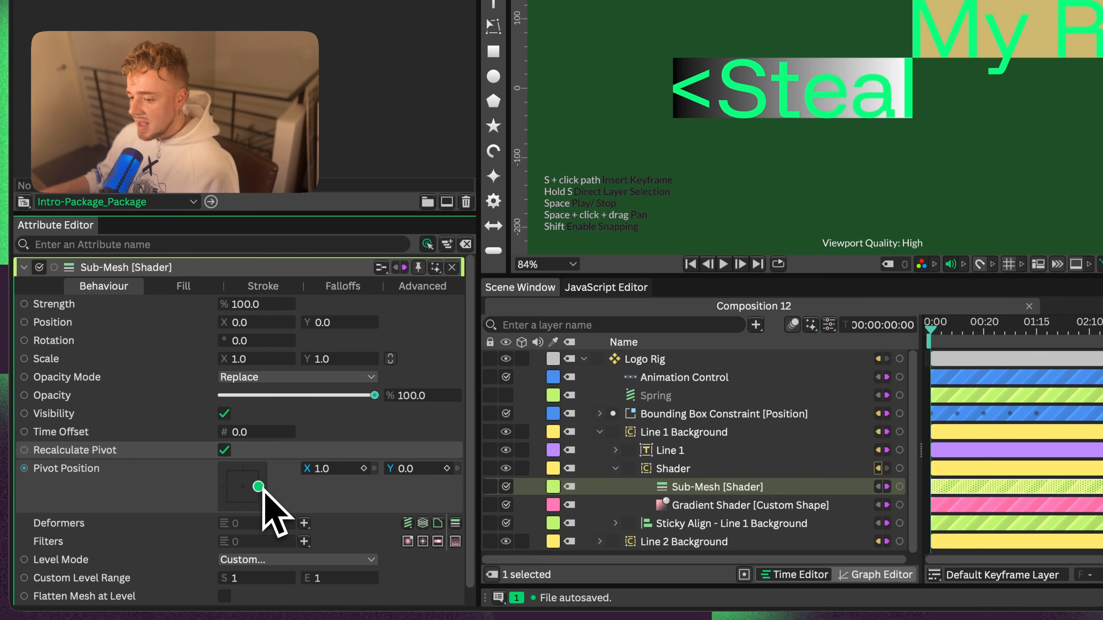
left_click(671, 468)
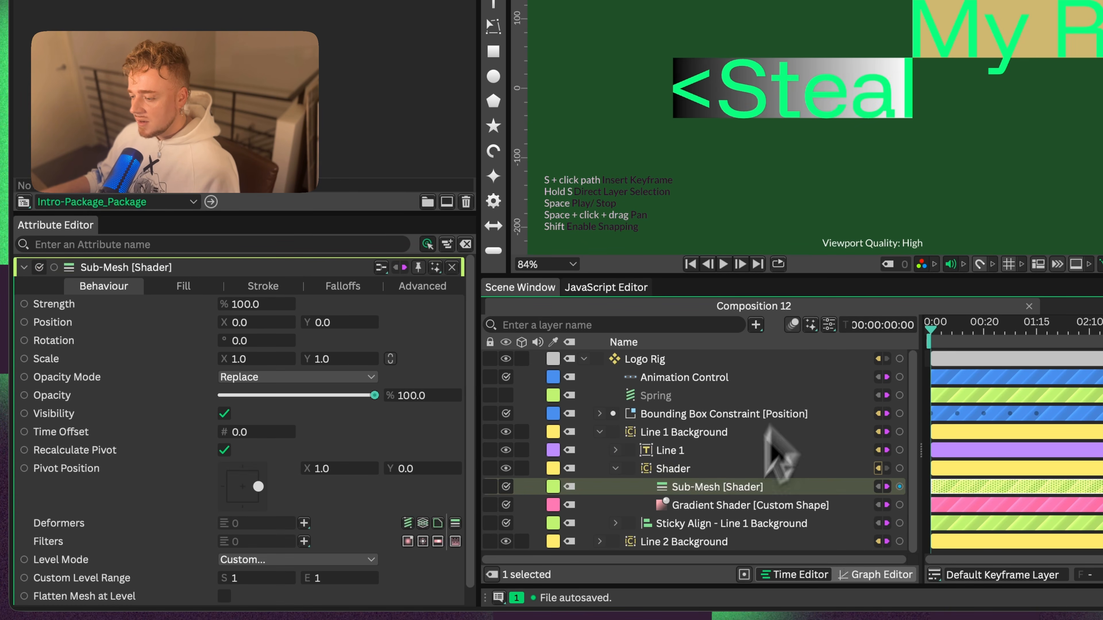
double_click(734, 490)
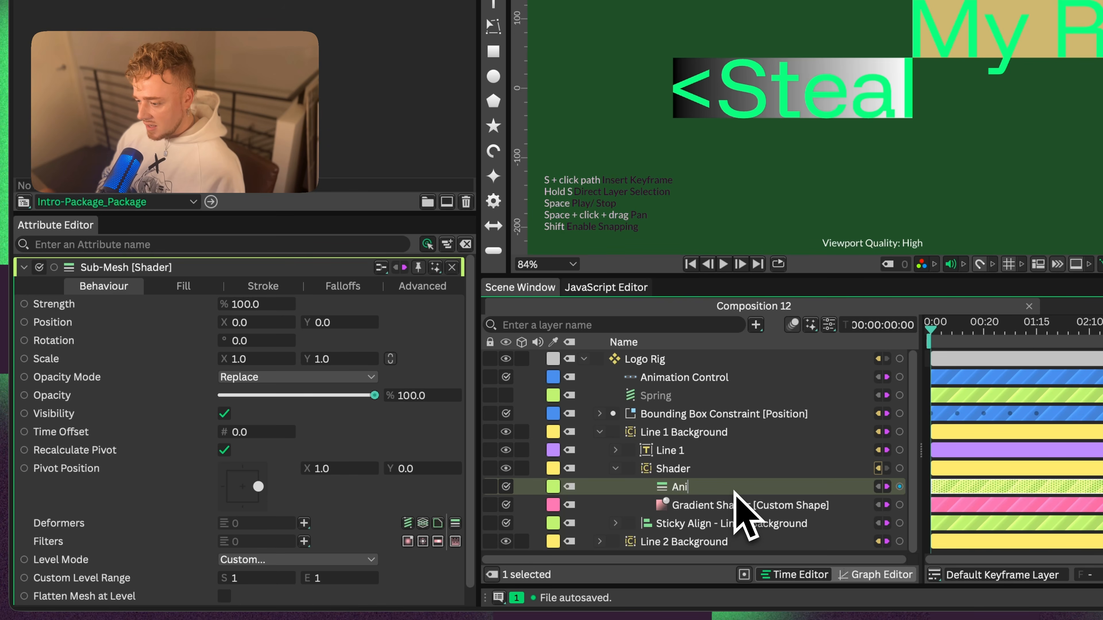
key("Return")
- Test Animate On by varying its X scale, ending at 0.9, and set its pivot position to X -1.0
left_click_drag(256, 359, 280, 354)
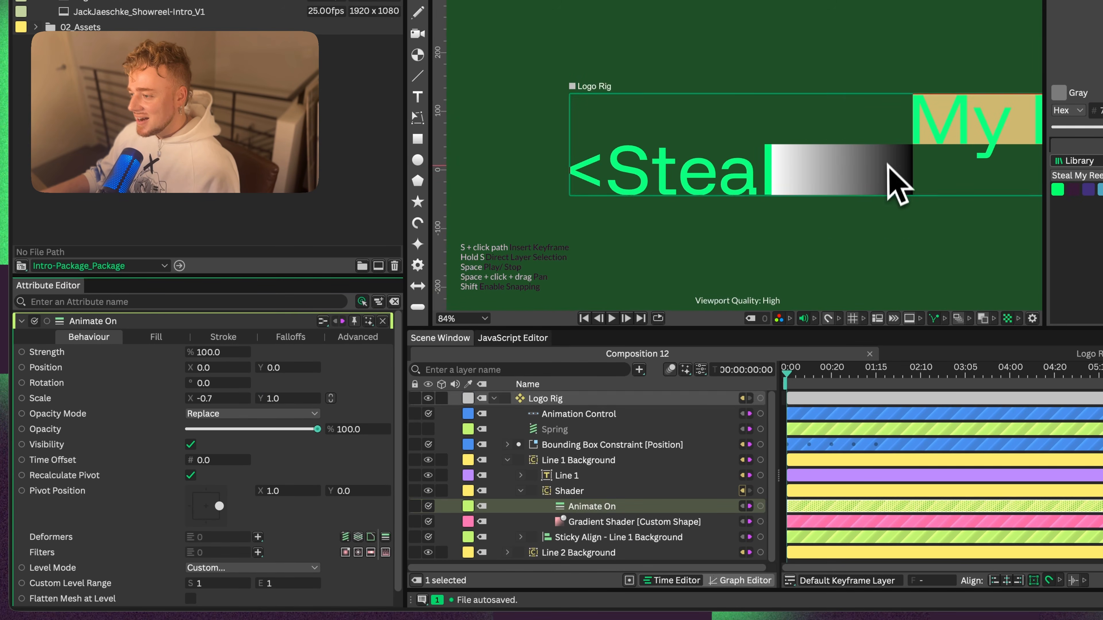
left_click_drag(210, 399, 203, 401)
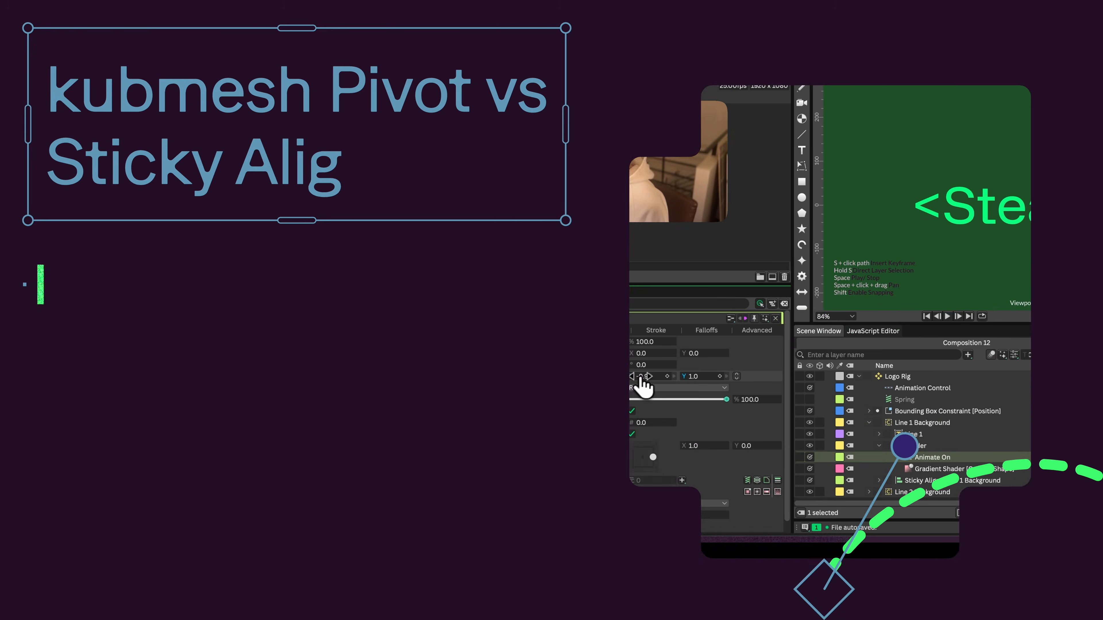
left_click_drag(641, 378, 646, 379)
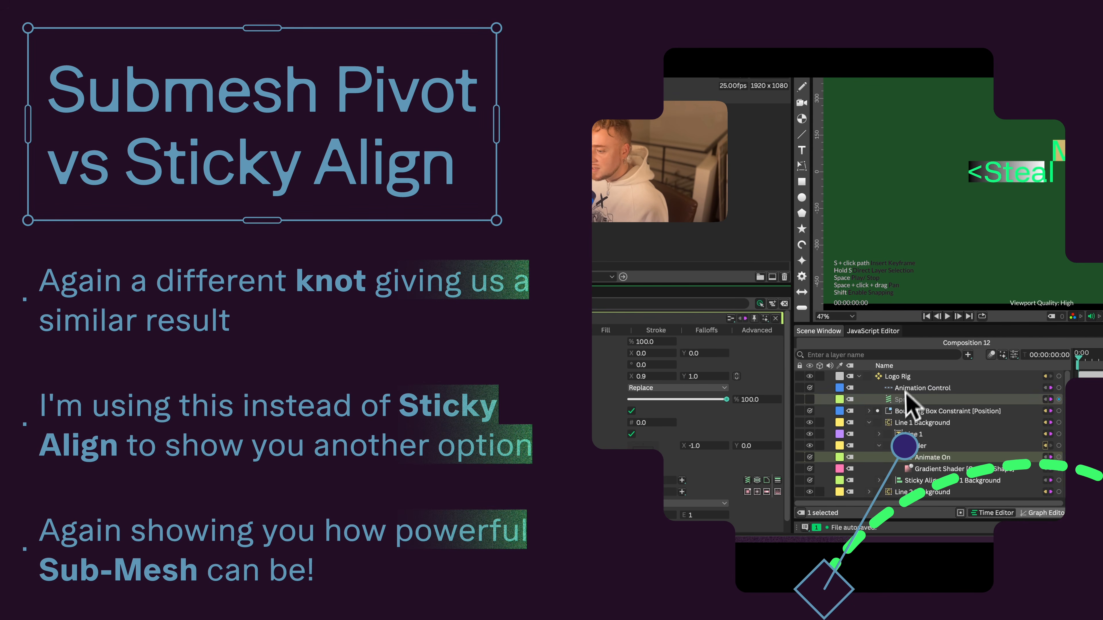
left_click(900, 400)
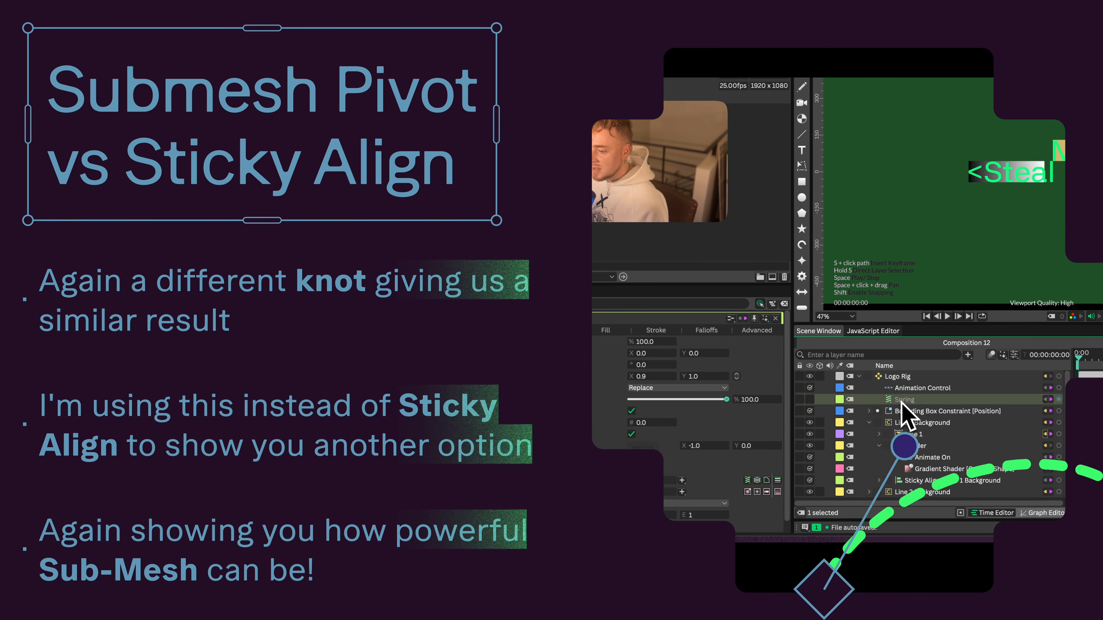
- Check the Sticky Align - Line 1 Background settings, then set Animate On's pivot position to X 1.0, Y 0.0
left_click(917, 479)
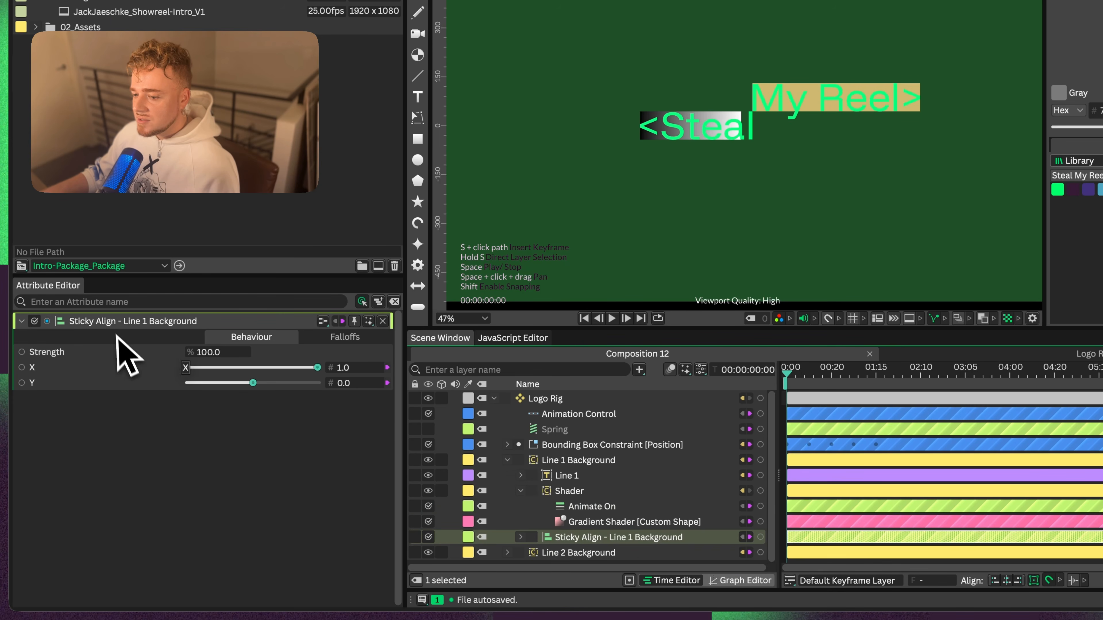
left_click(568, 507)
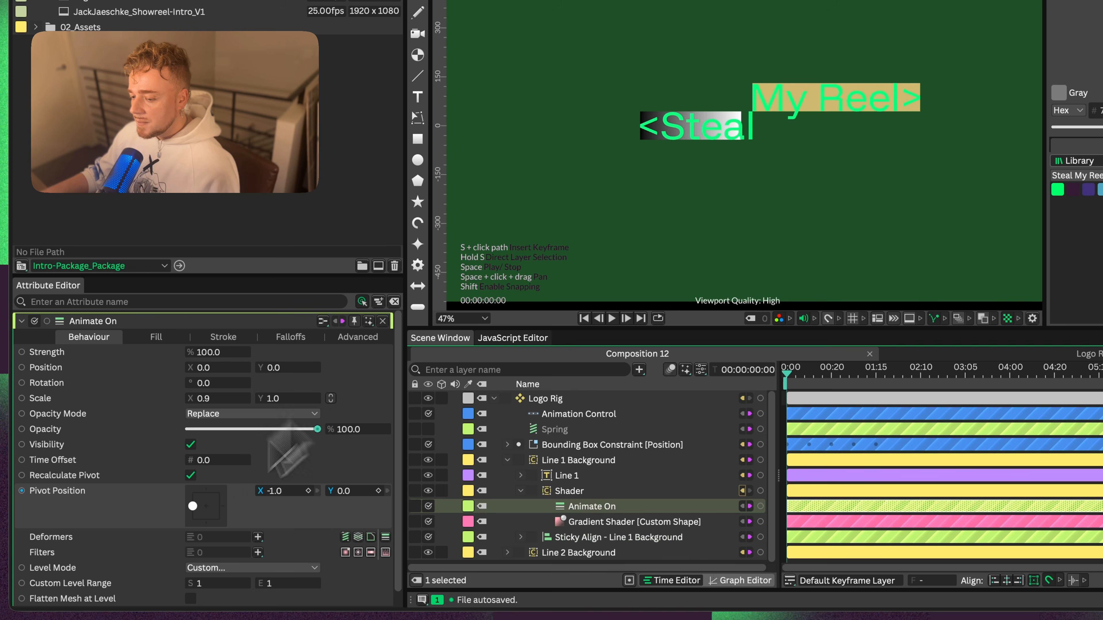
mouse_move(193, 505)
left_mouse_down()
mouse_move(193, 492)
mouse_move(193, 509)
mouse_move(210, 507)
left_mouse_up()
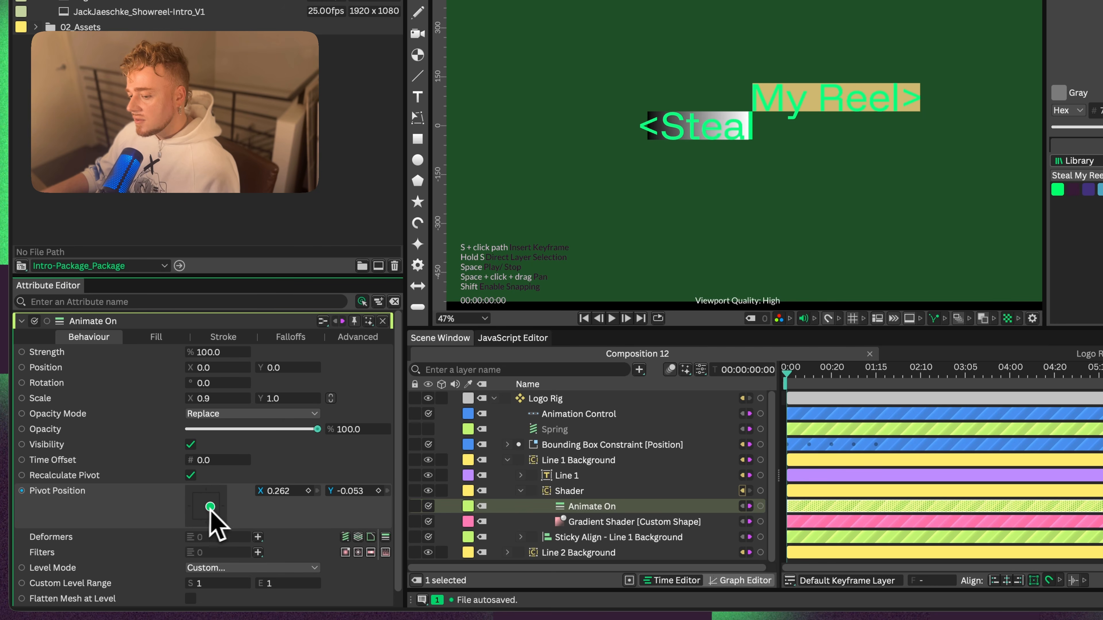
scroll(263, 513, "down", 1)
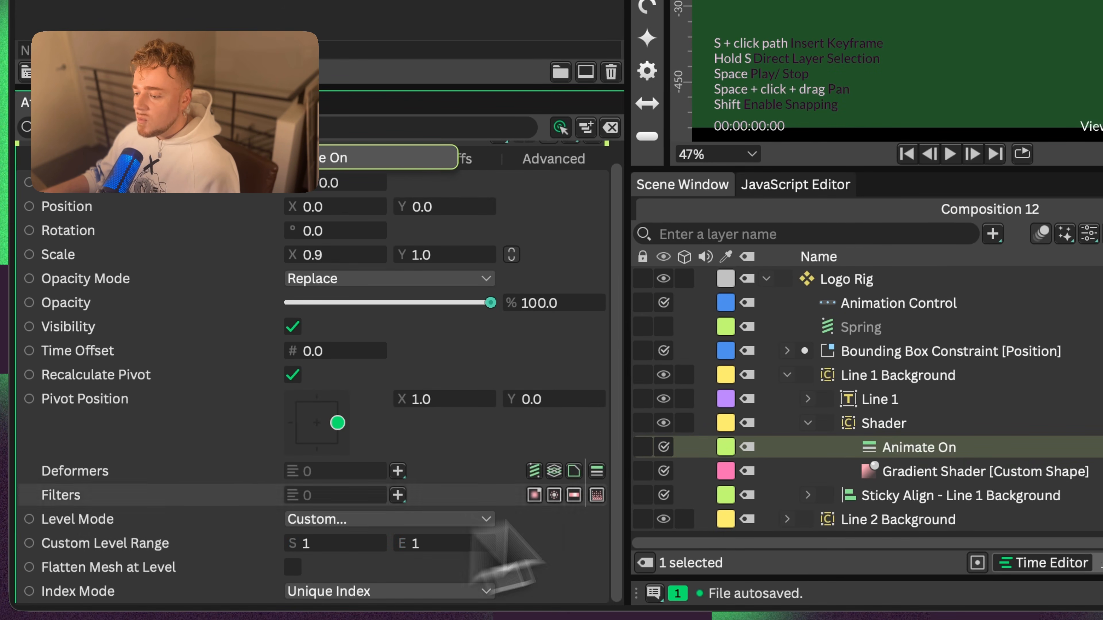
- Set the X scale of Animate On under the Shader layer to 1.0
left_click(912, 423)
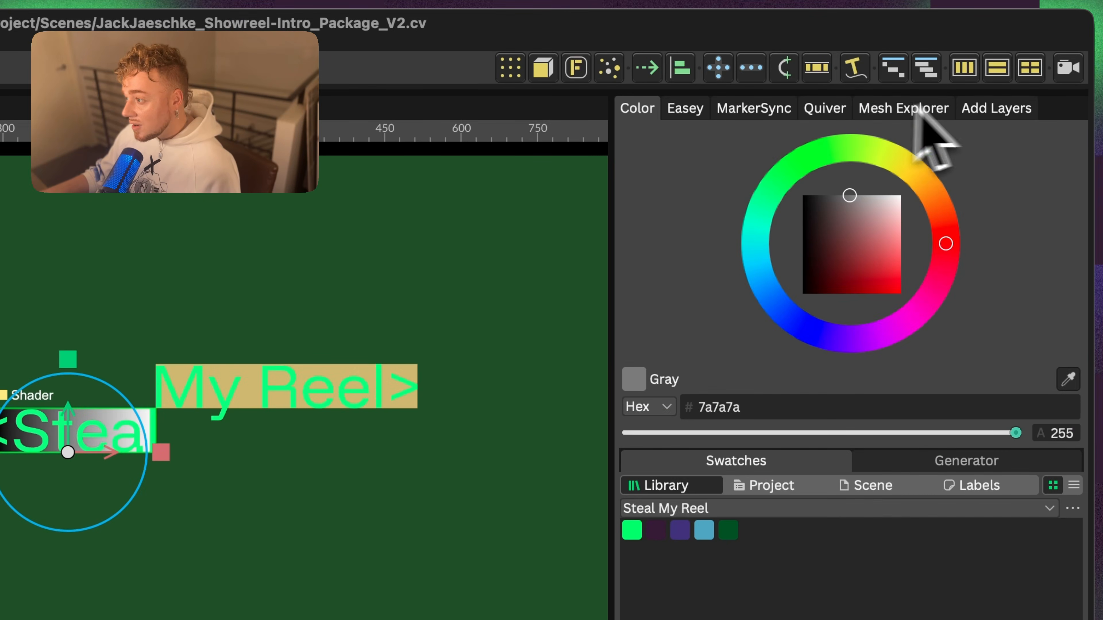
left_click(953, 85)
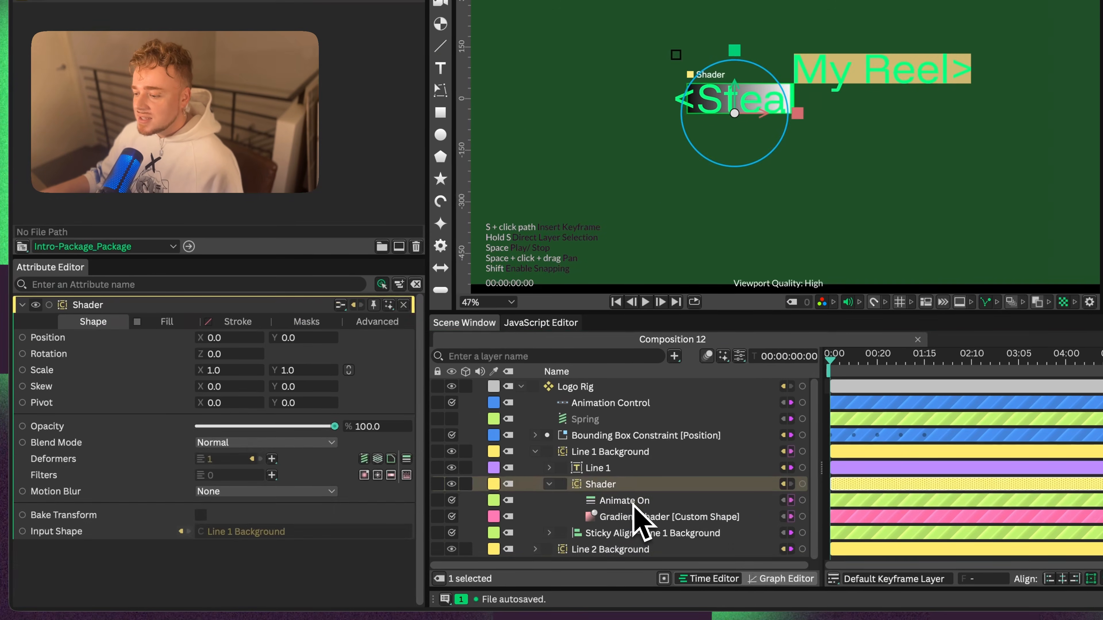
left_click(633, 502)
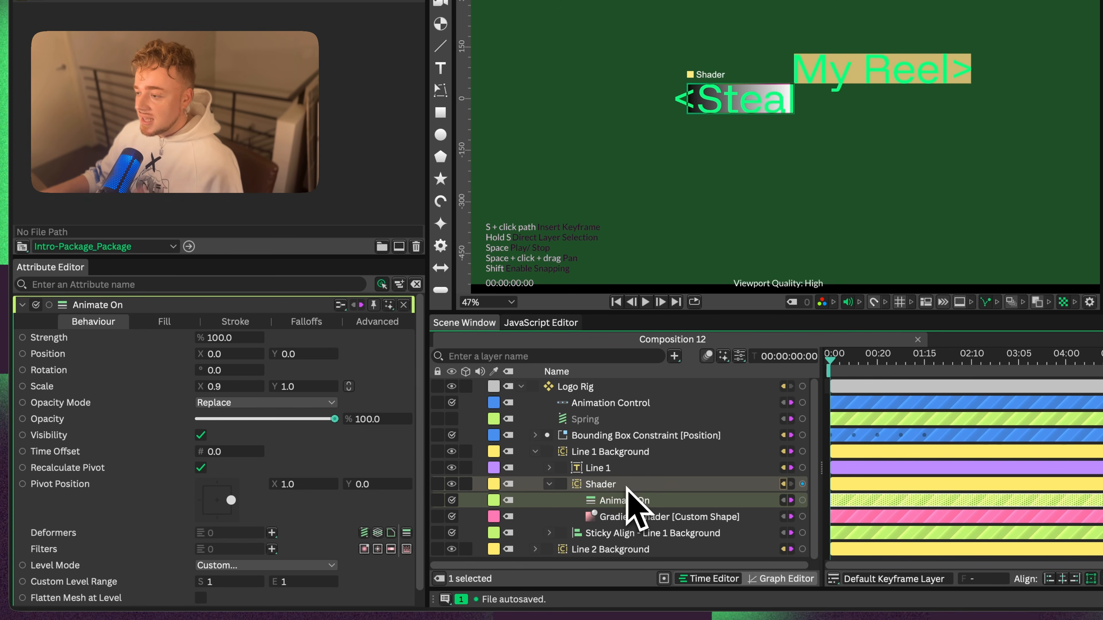
mouse_move(194, 389)
left_mouse_down()
mouse_move(216, 394)
mouse_move(204, 386)
left_mouse_up()
key("super+z")
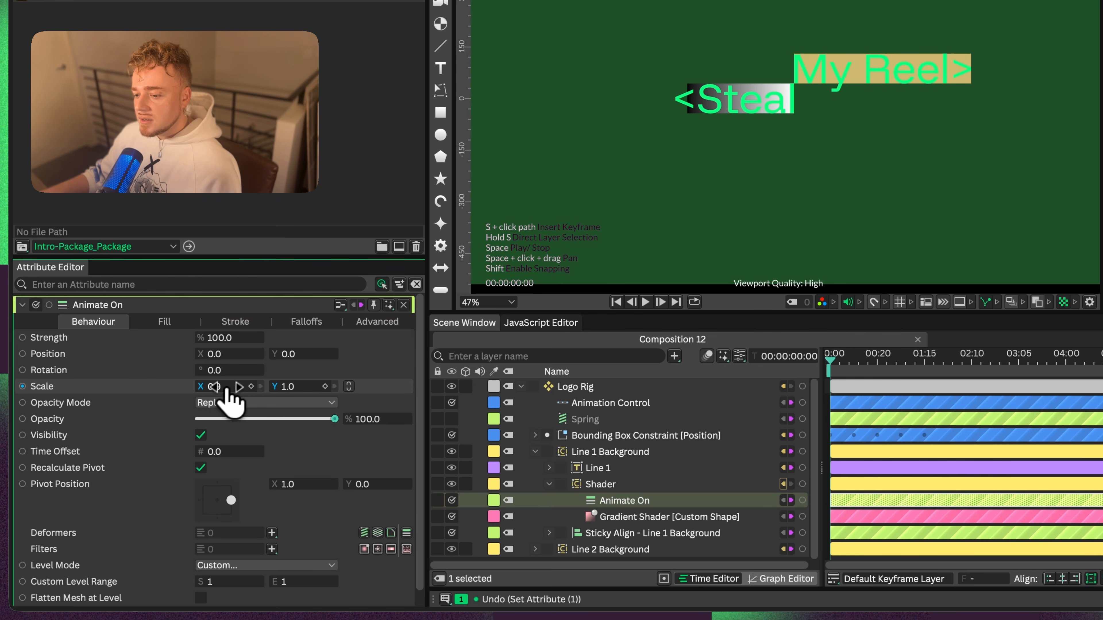
type("1")
key("Return")
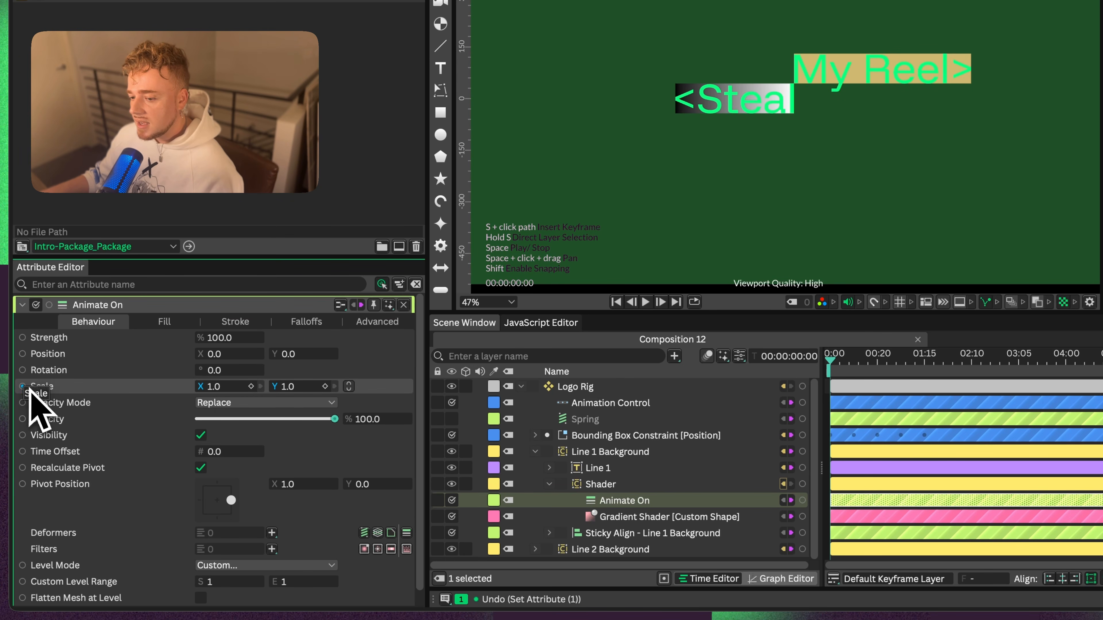
- Connect Animate On's Scale to a new attribute index on Logo Rig, then test the exposed control and undo the test
left_click_drag(22, 387, 327, 391)
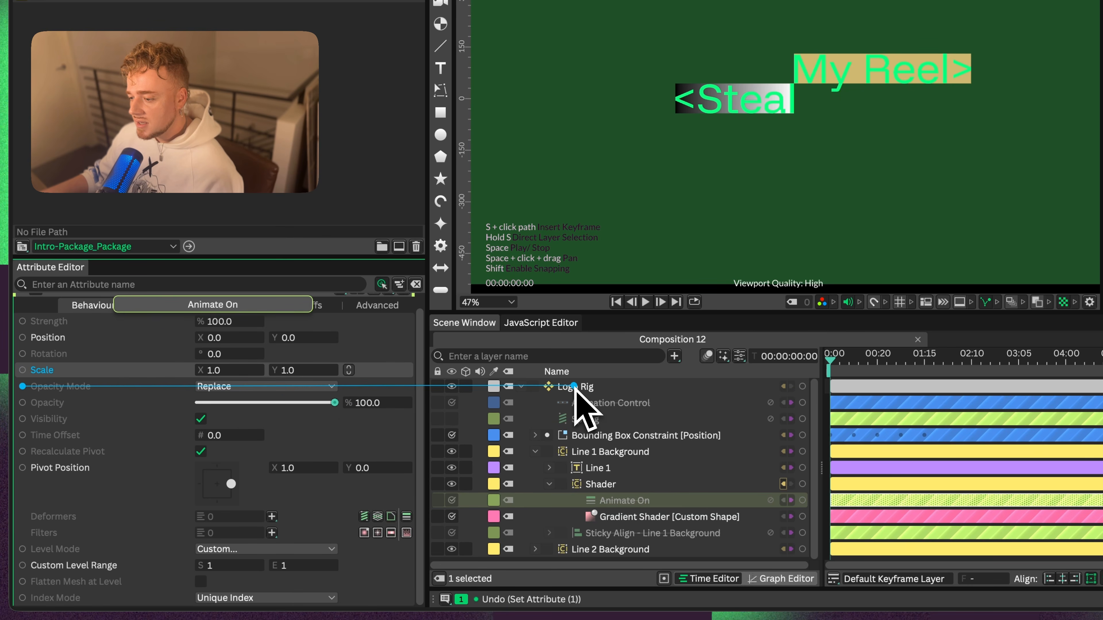
left_click_drag(574, 386, 575, 387)
mouse_move(734, 393)
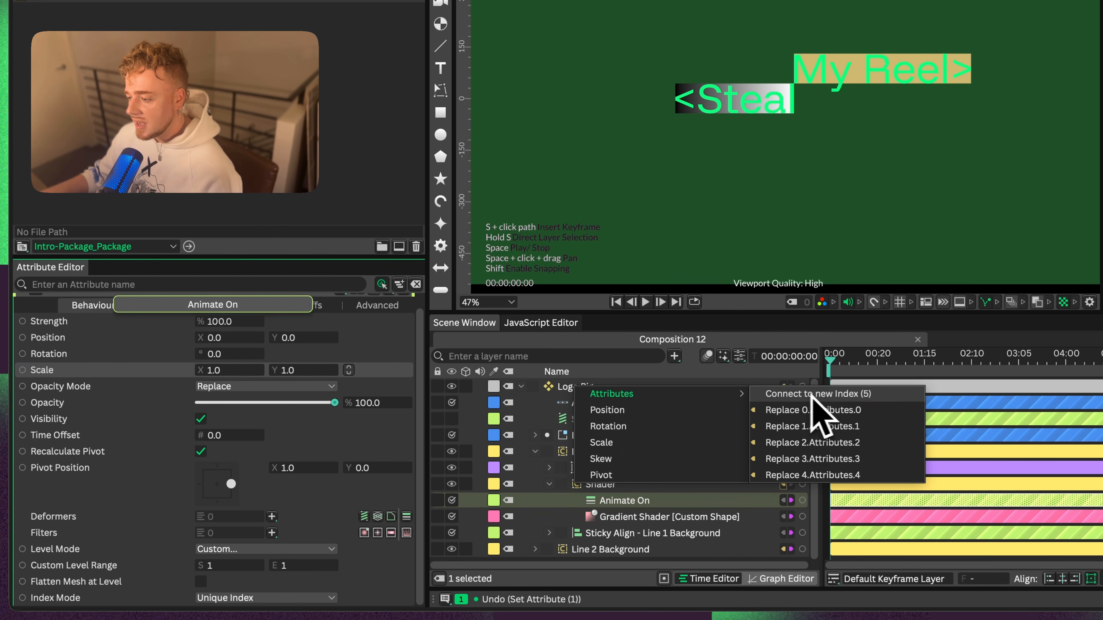
left_click(843, 396)
left_click(582, 387)
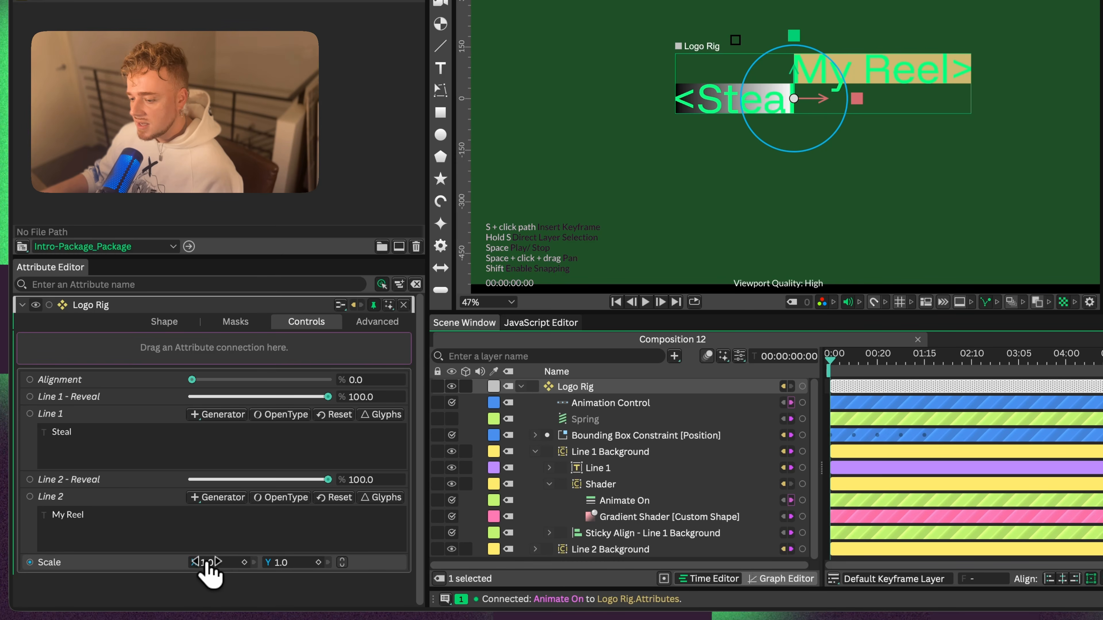
key("ctrl+z")
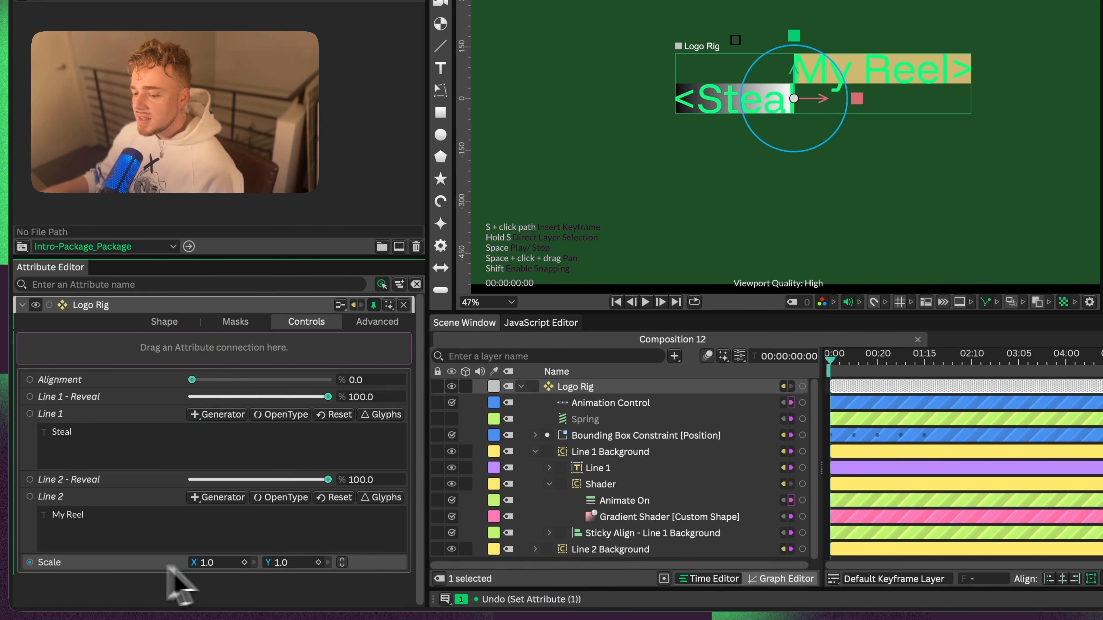
- Examine the exposed Scale control's minimum and maximum limit options and test varying its X value
right_click(130, 566)
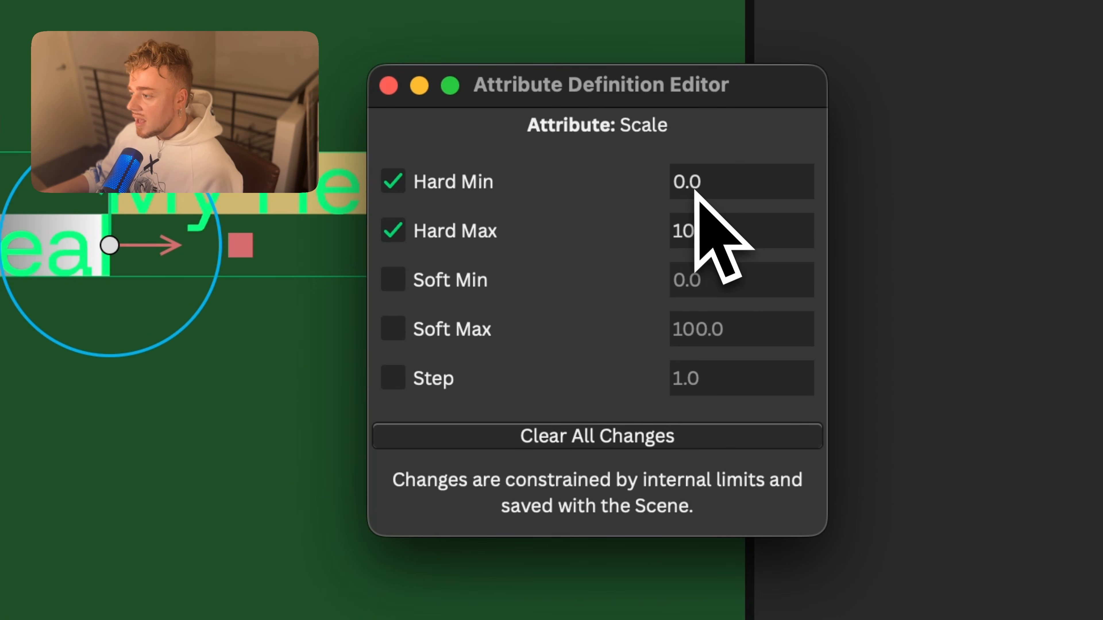
left_click(740, 229)
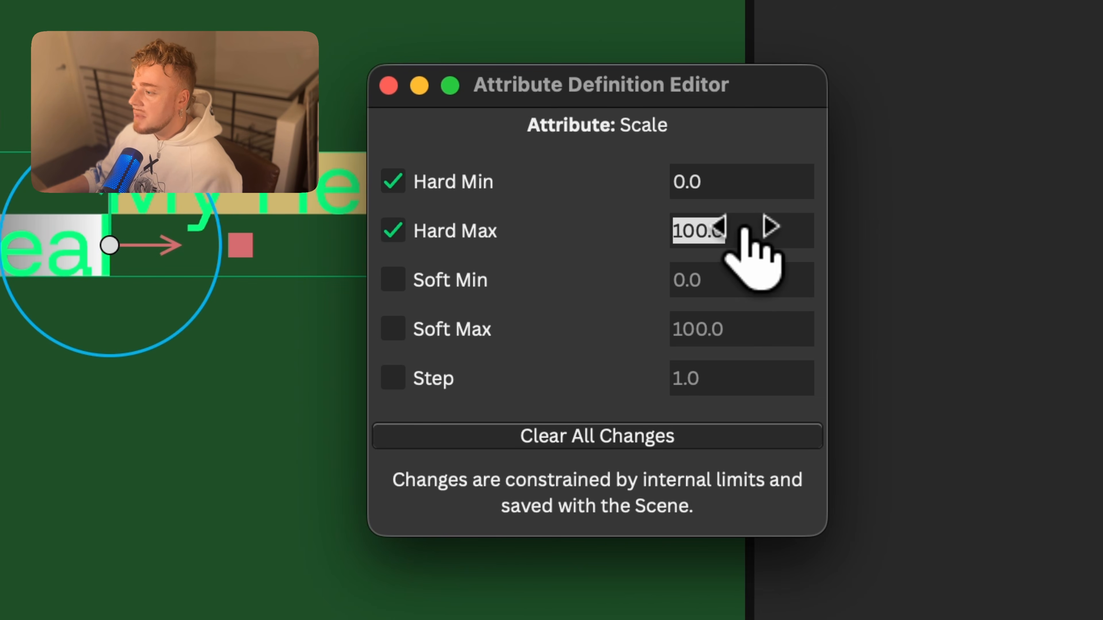
key("Escape")
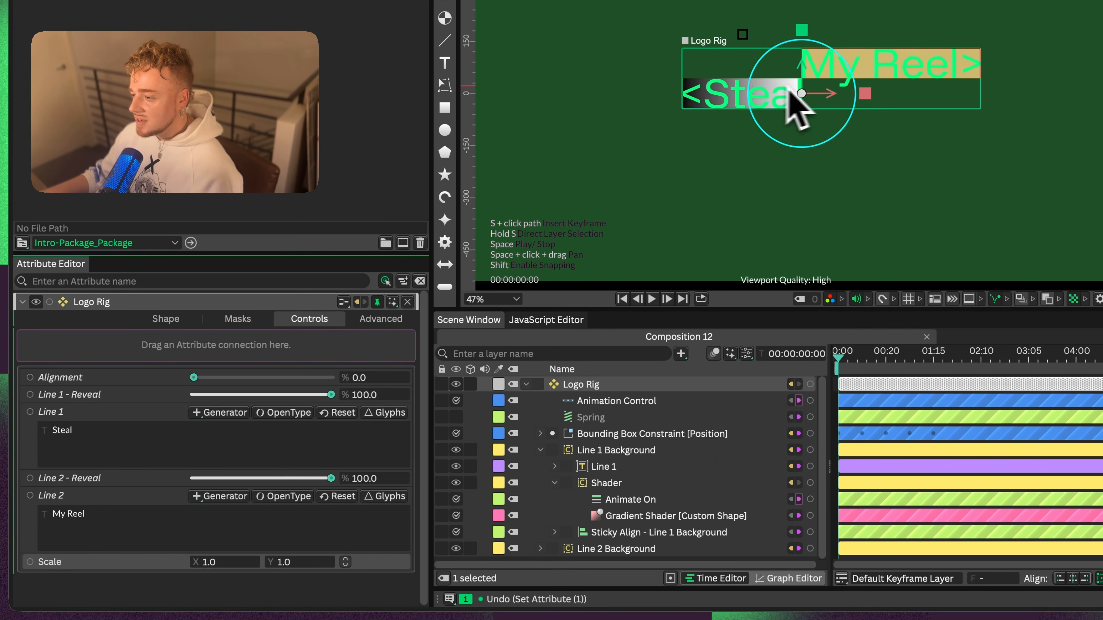
left_click_drag(212, 565, 260, 565)
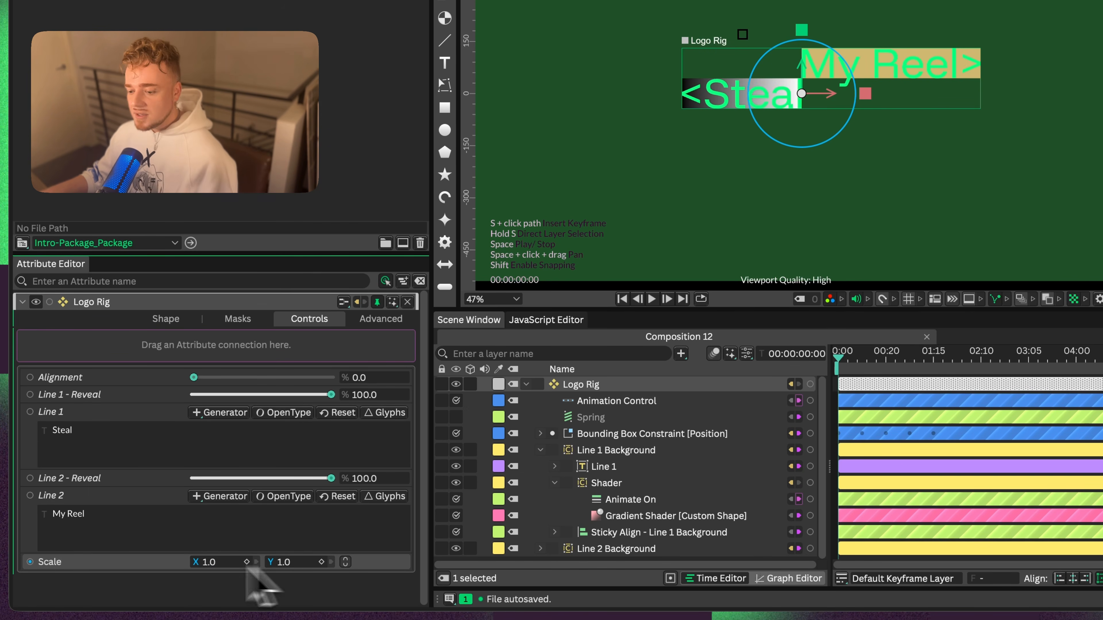
- Rename Logo Rig's exposed Scale control as Line 1 - Shader
right_click(97, 564)
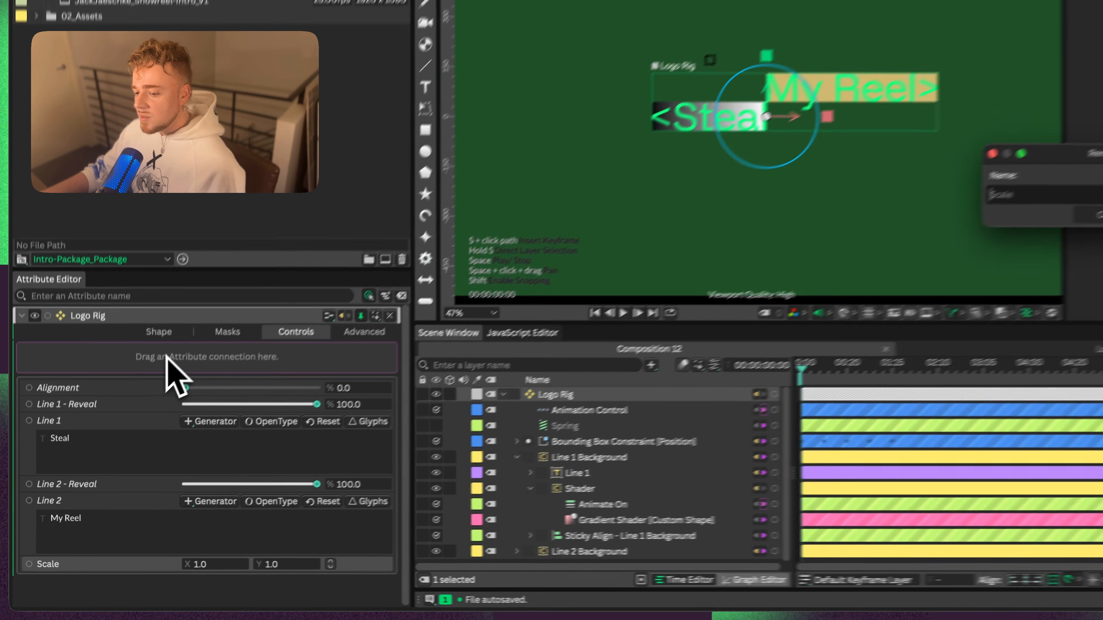
left_click(180, 331)
type("Line 1 -")
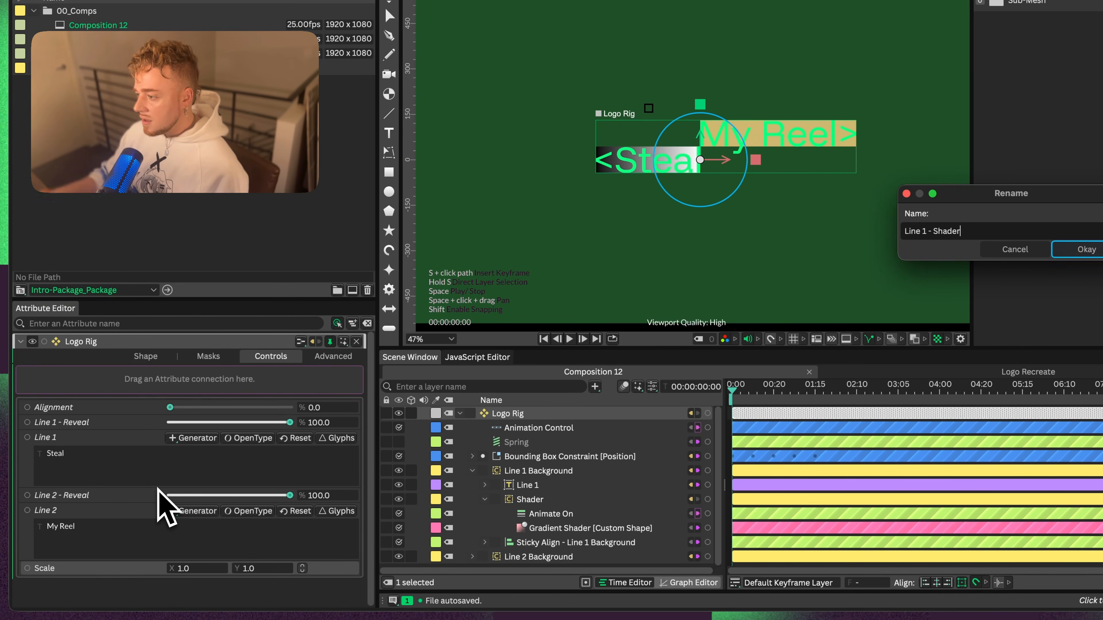
key("Return")
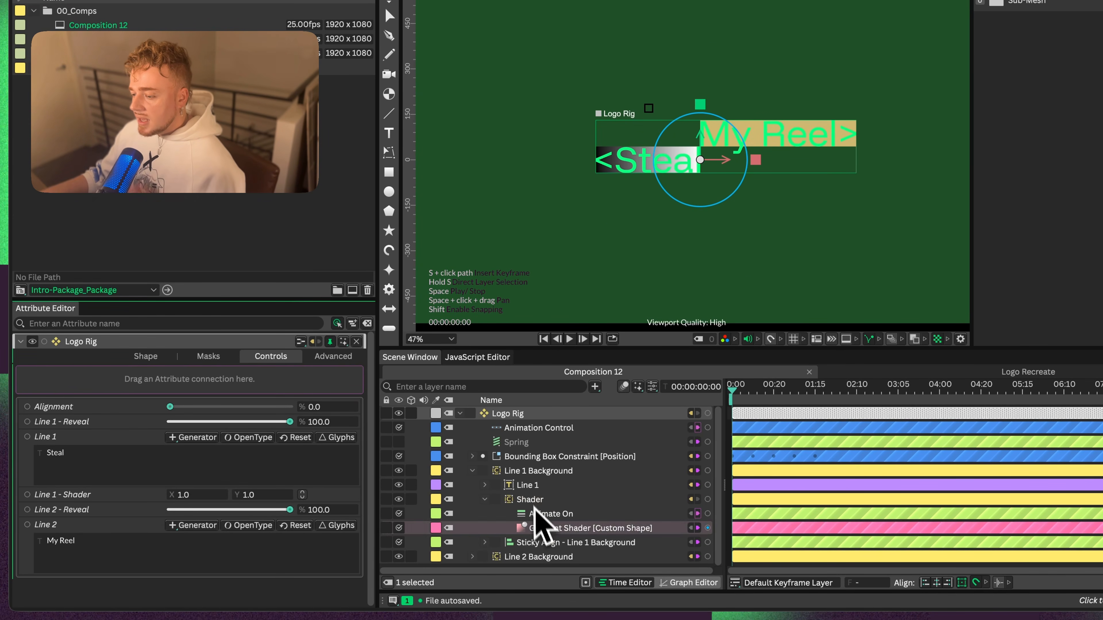
- Add a Custom Shape layer and connect Line 2 Background to its Input Shape
left_click(497, 503)
left_click(472, 470)
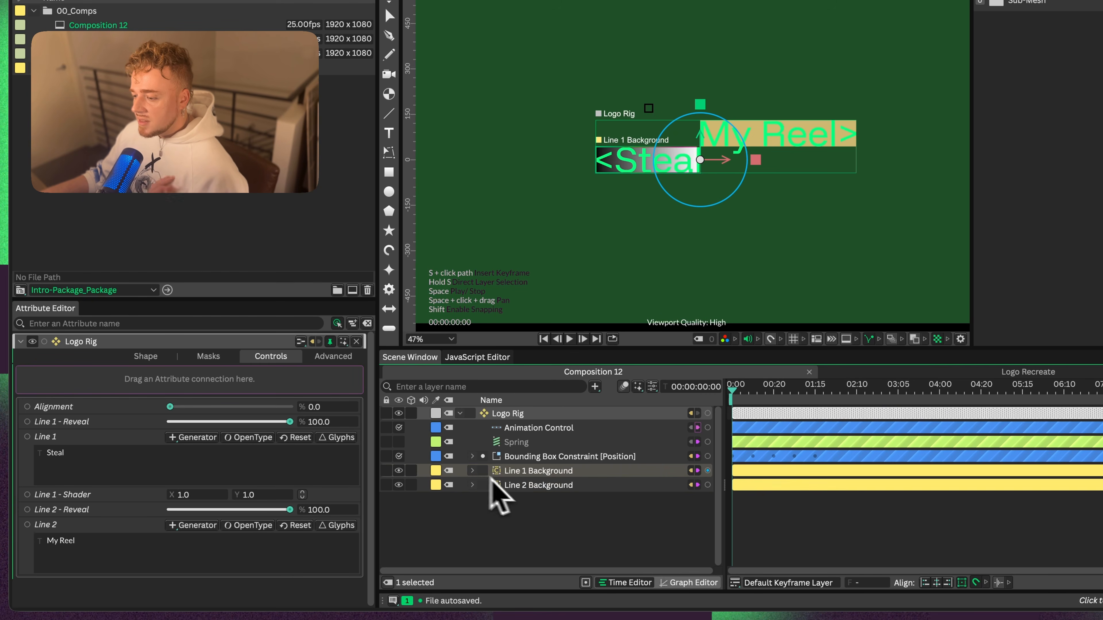
left_click(521, 485)
left_click(512, 521)
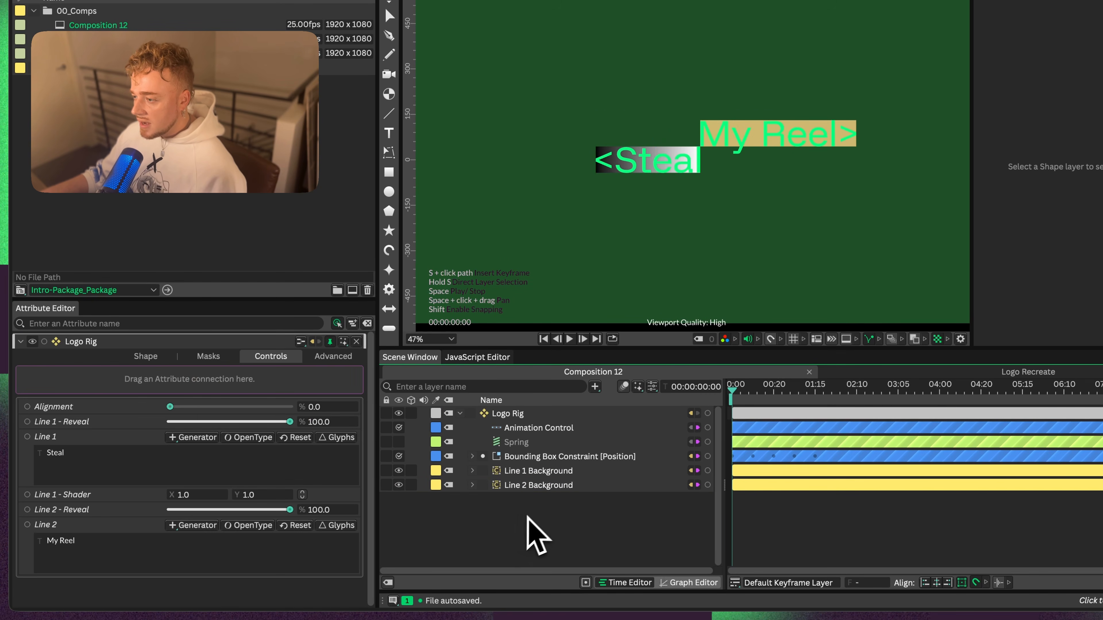
key("super+period")
type("cus")
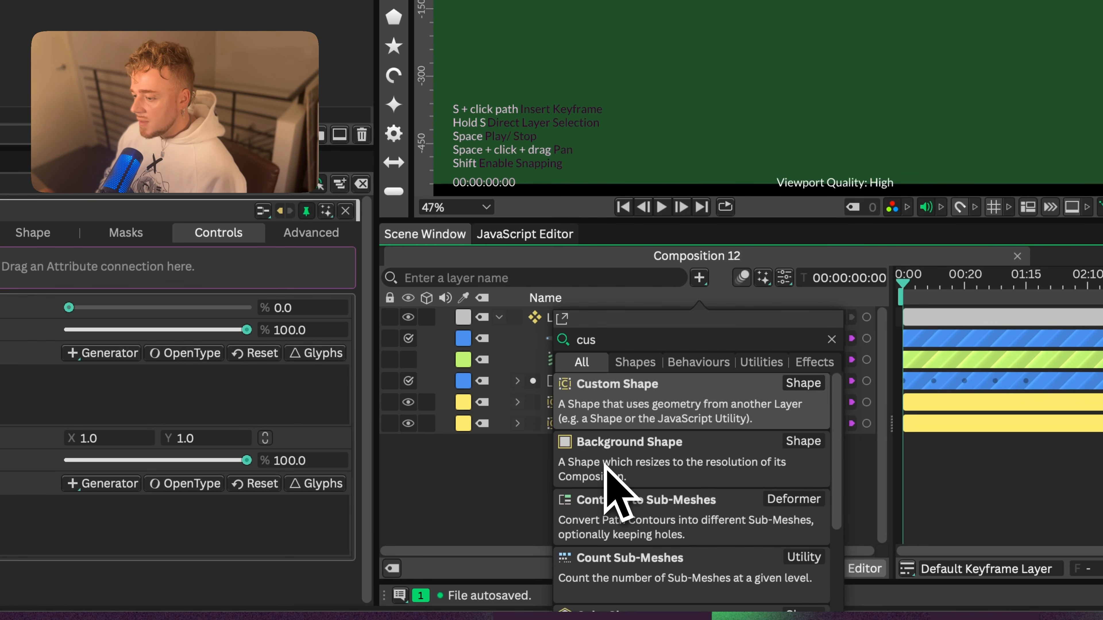
type("tom")
key("Return")
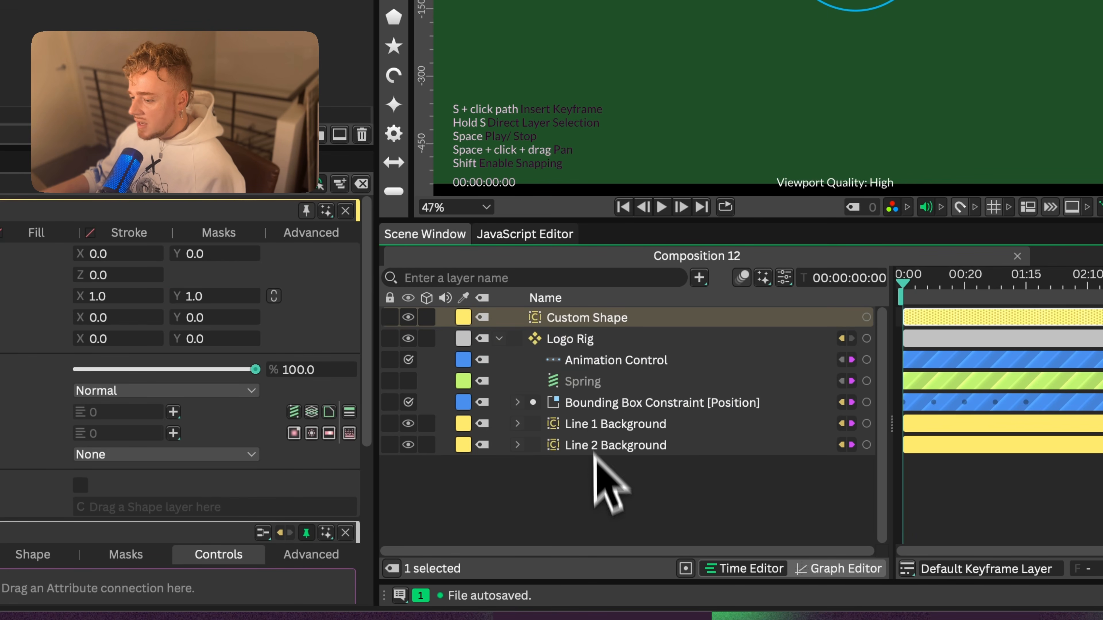
left_click(591, 443)
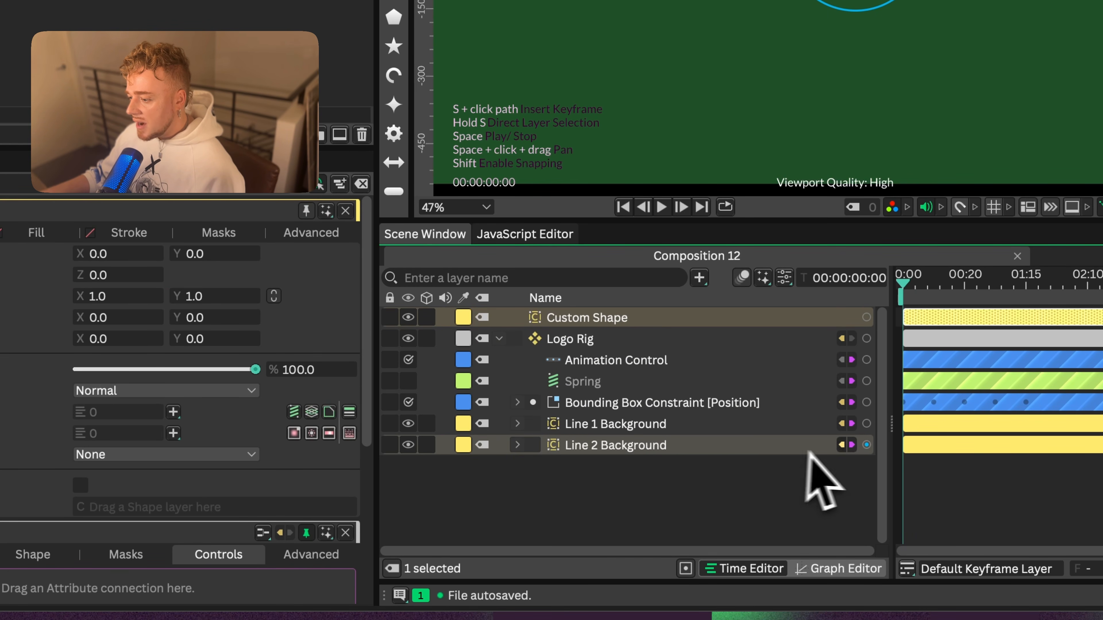
left_click_drag(866, 445, 158, 509)
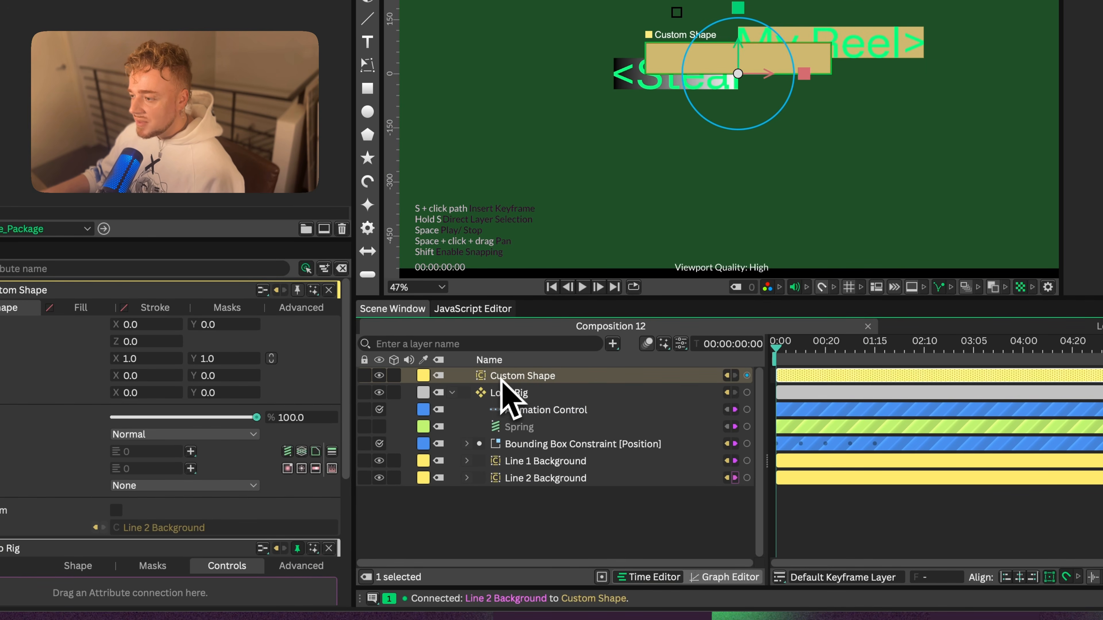
- Nest the Custom Shape under Line 2 Background, rename it Shader, and collapse the Line 2 group
left_click_drag(505, 379, 525, 477)
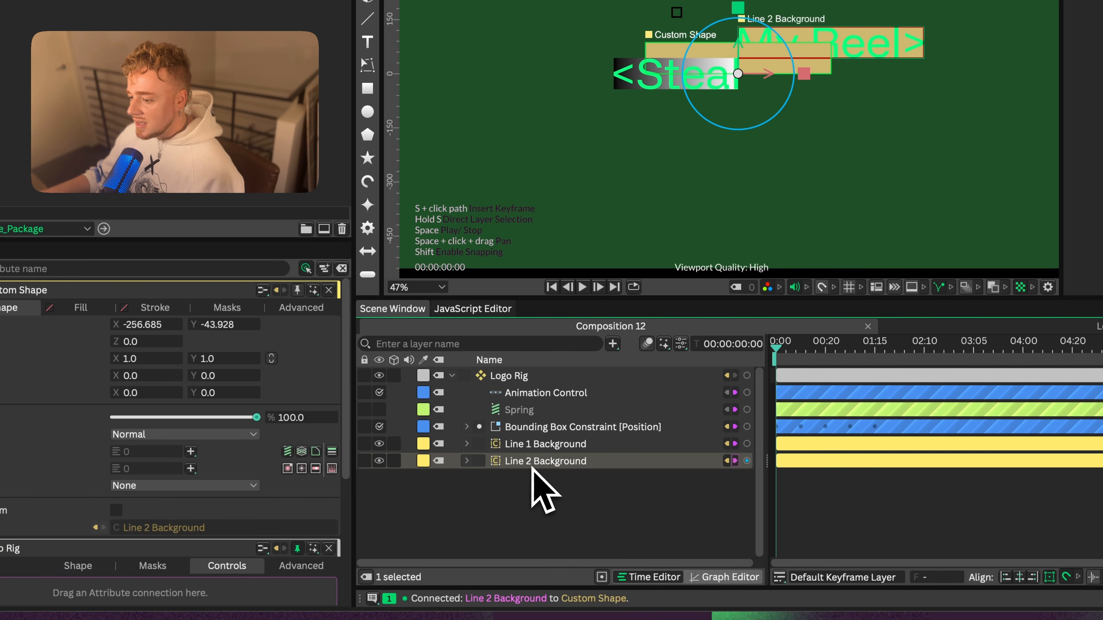
left_click(466, 461)
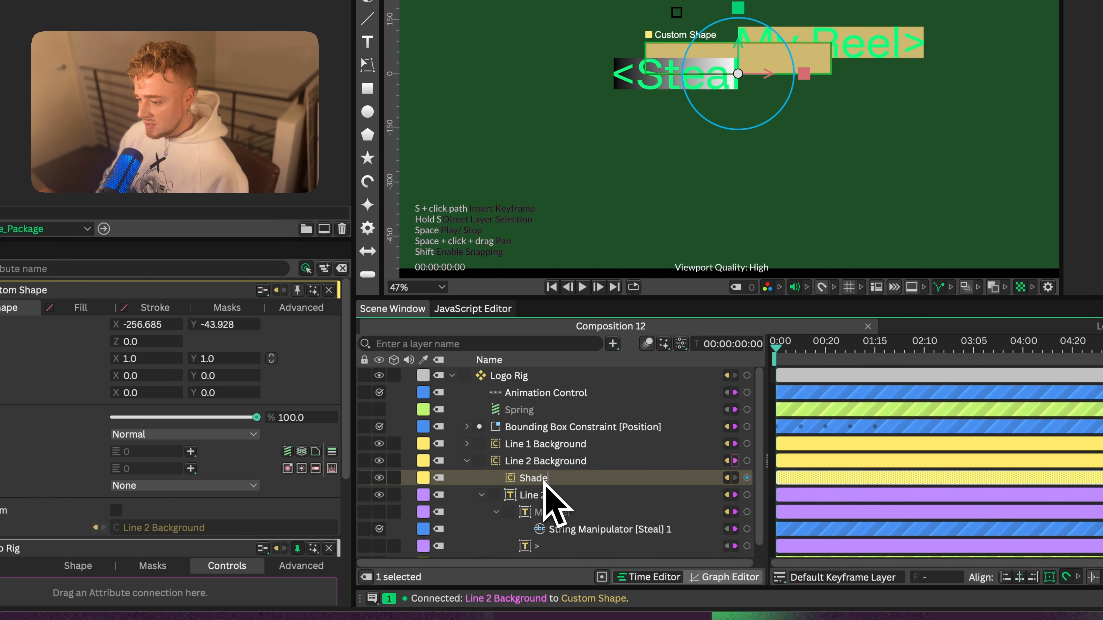
left_click(481, 495)
- Set the position of Line 2 Background's Shader layer to X 0, Y 0
left_click(140, 325)
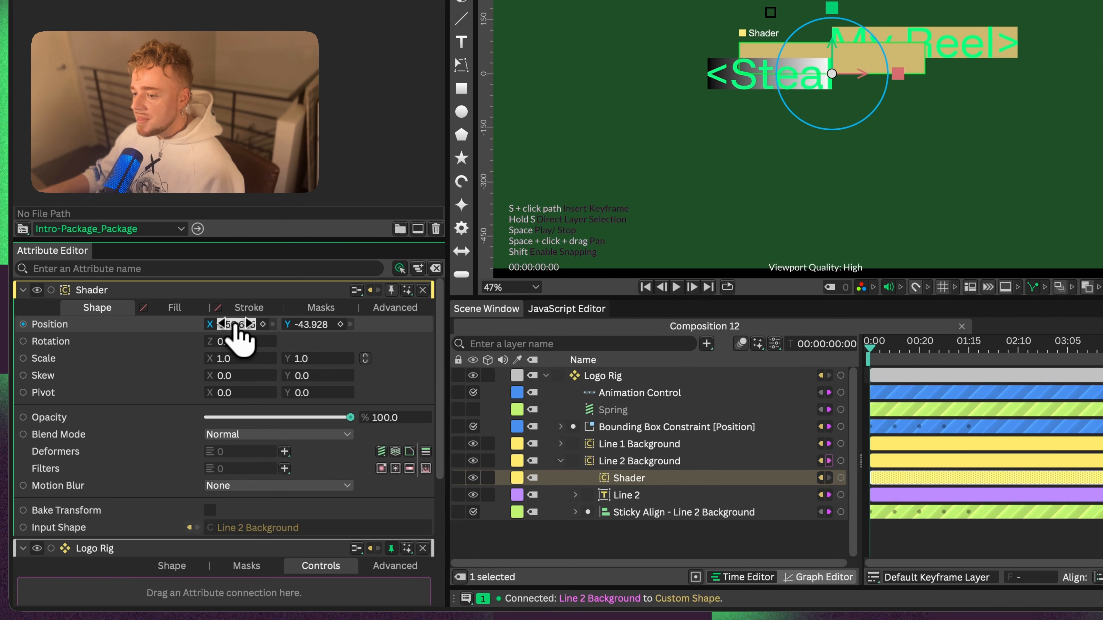
type("0")
key("Tab")
type("0")
key("Return")
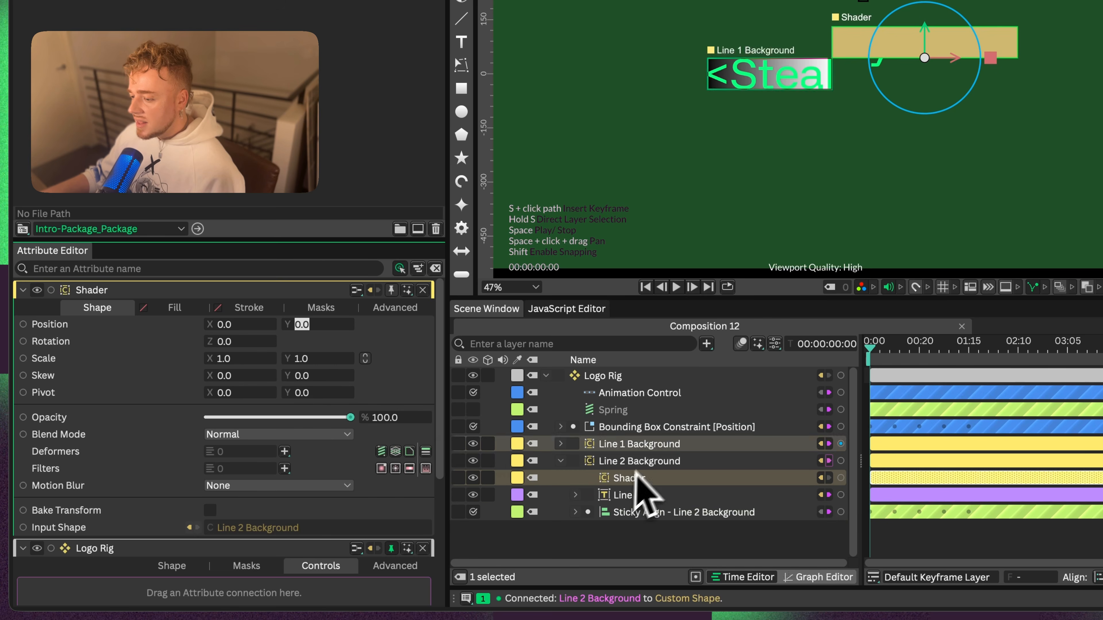
- Enable the fill on Line 2's Shader layer, add a Gradient Shader to it, and nest that shader under Shader
left_click(622, 462)
left_click(625, 478)
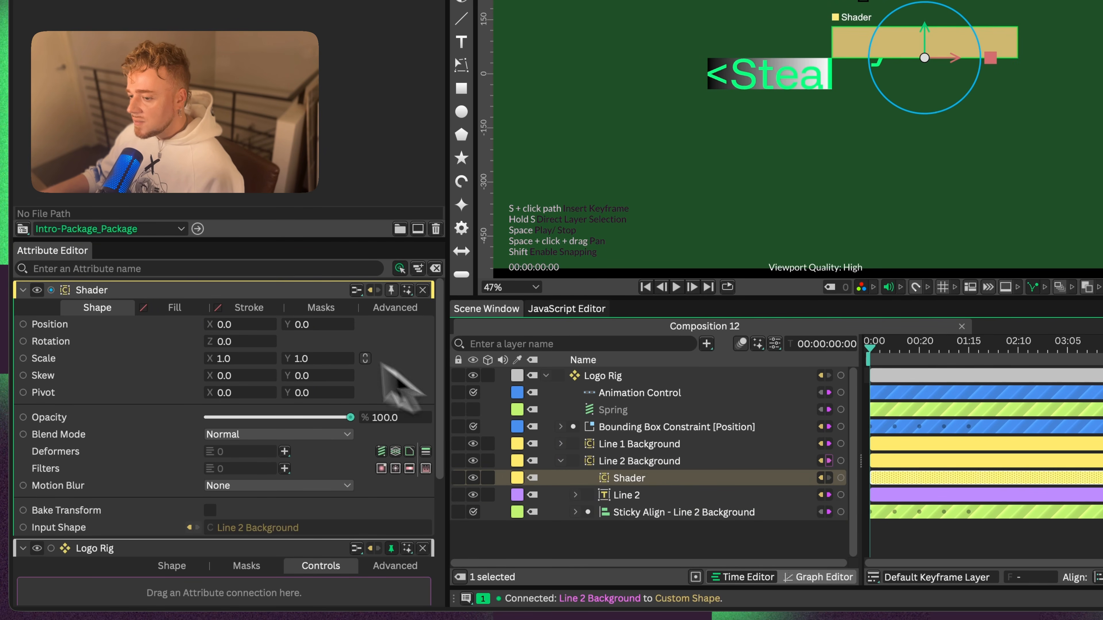
left_click(174, 308)
left_click(211, 324)
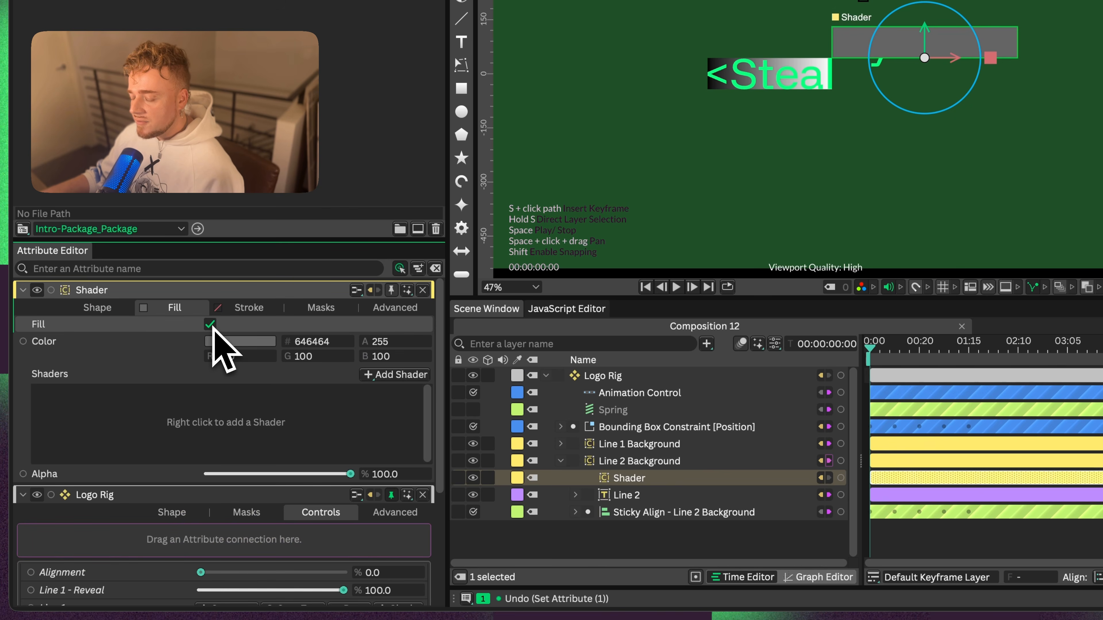
left_click(396, 375)
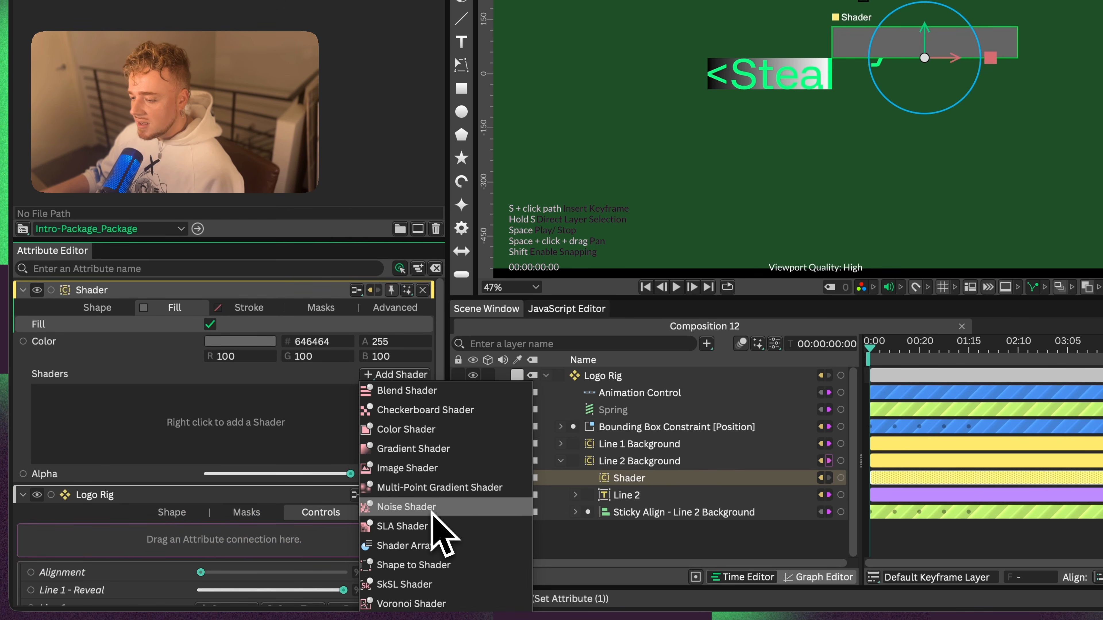
left_click(437, 450)
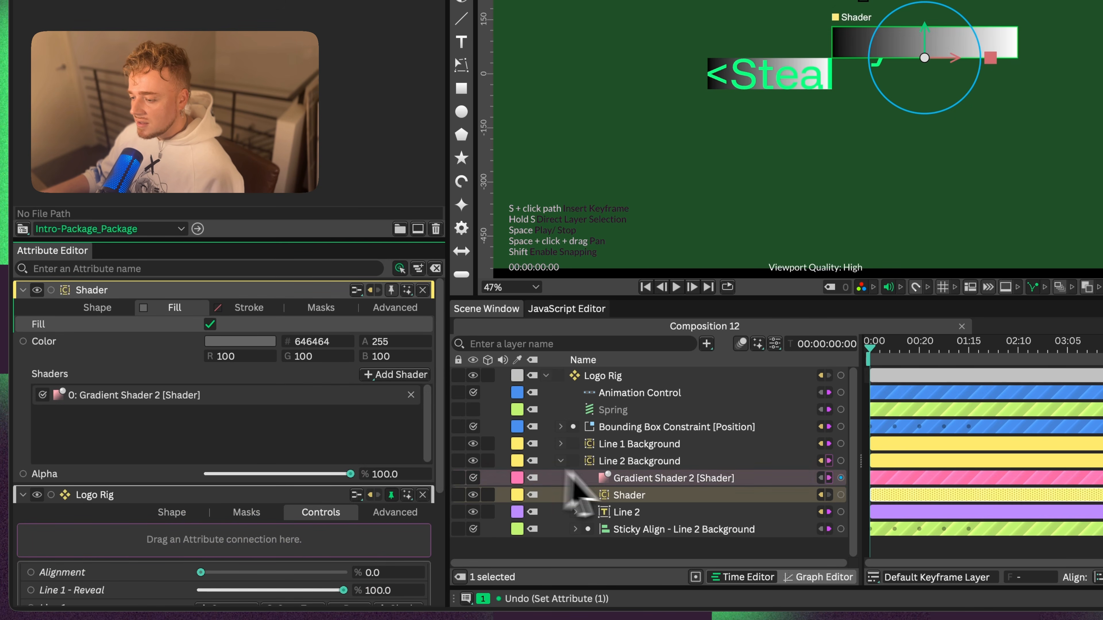
left_click_drag(569, 476, 628, 498)
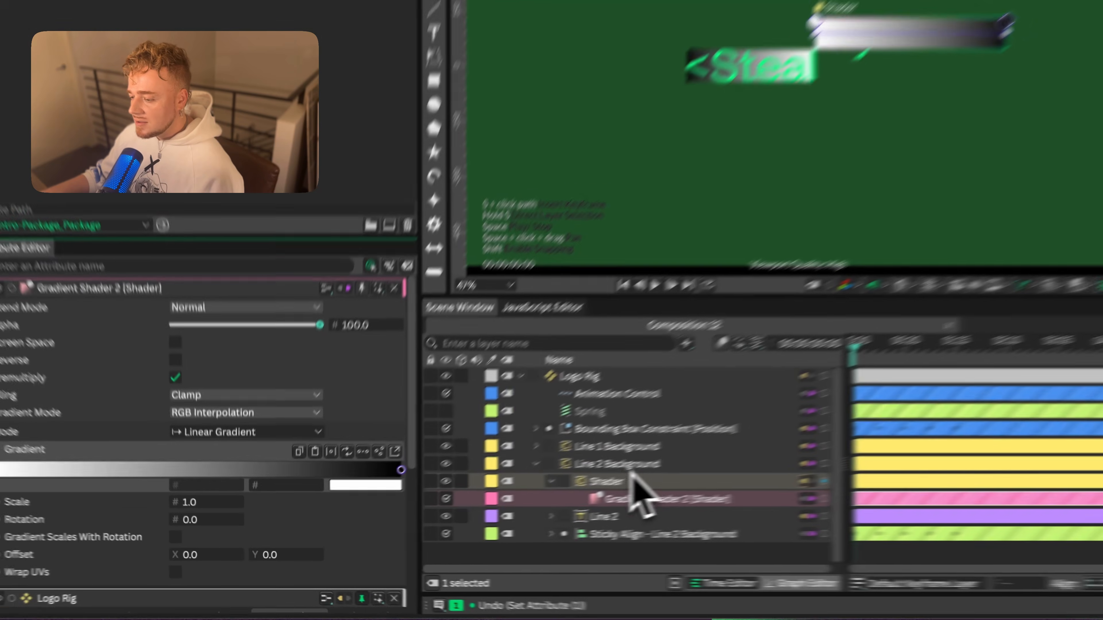
- Reorder the layers inside Line 2 Background so that Shader sits below the Line 2 text
left_click(847, 404)
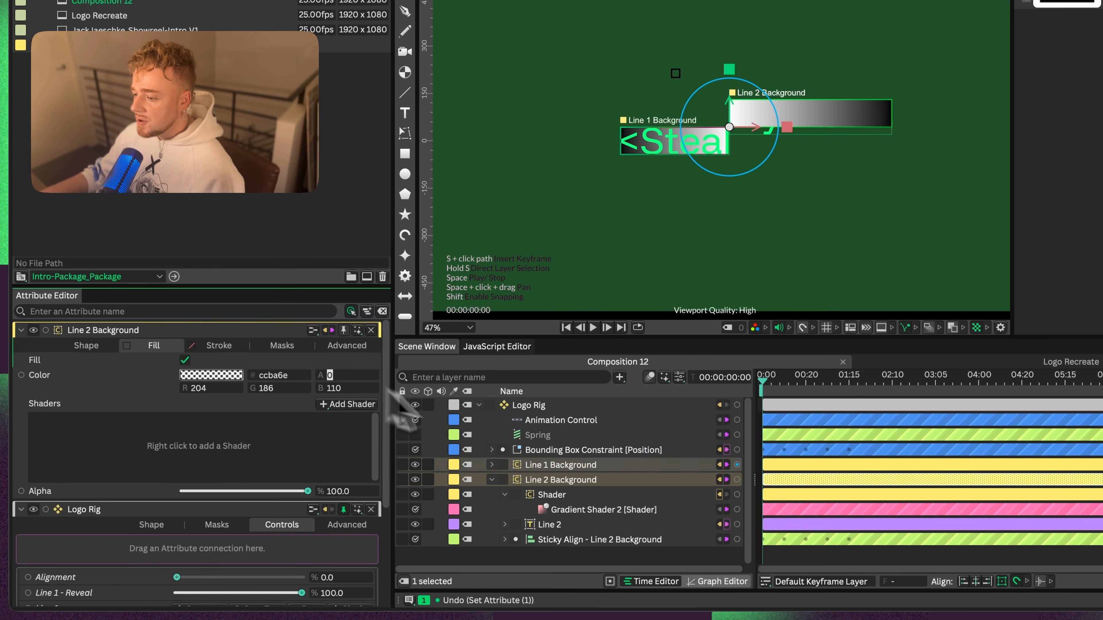
left_click(505, 495)
left_click_drag(541, 496, 551, 524)
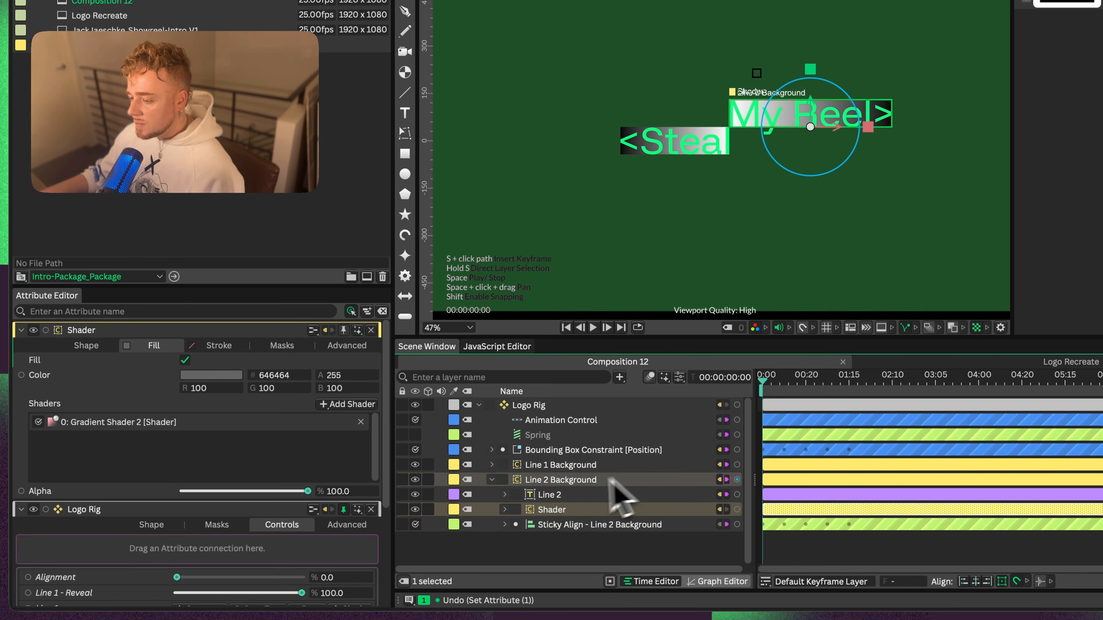
- Add a Sub-Mesh deformer to Line 2's Shader layer and nest it under Shader
left_click(254, 473)
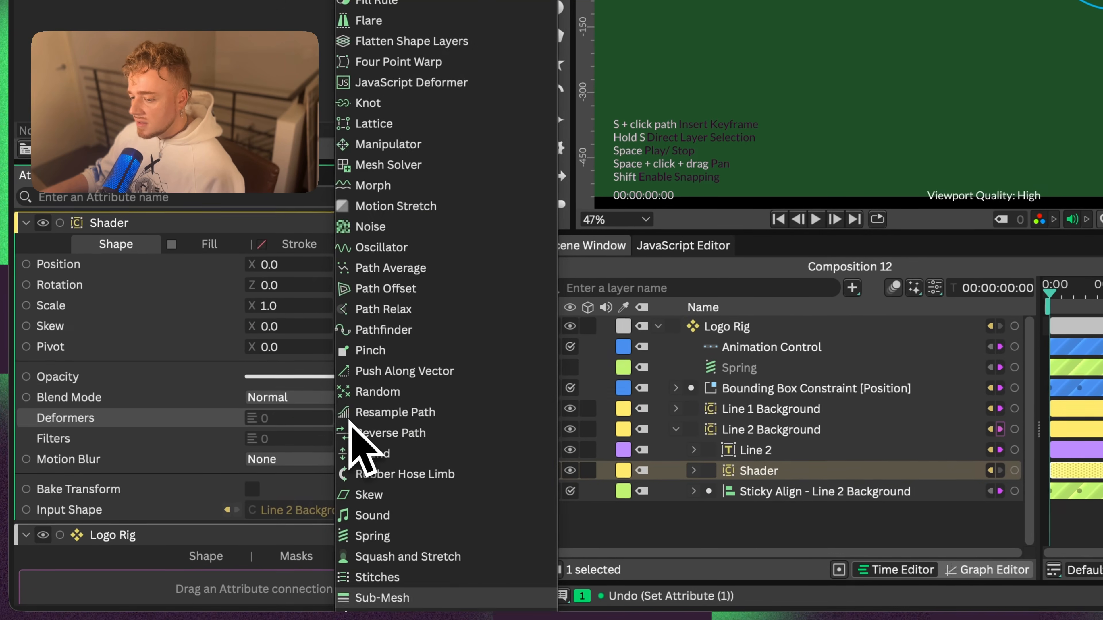
left_click(373, 599)
left_click_drag(771, 471, 767, 491)
- Enable Recalculate Pivot on the new Sub-Mesh with a pivot position of X -1.0, Y 0.0, and rename it Animate On
left_click(252, 429)
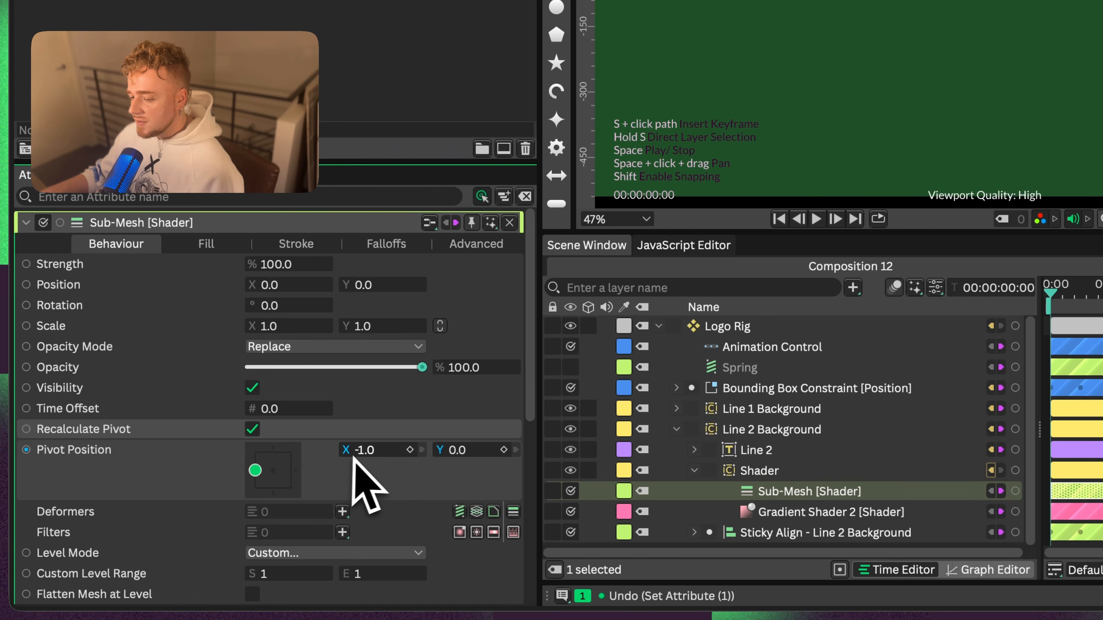
double_click(779, 491)
type("Animate On")
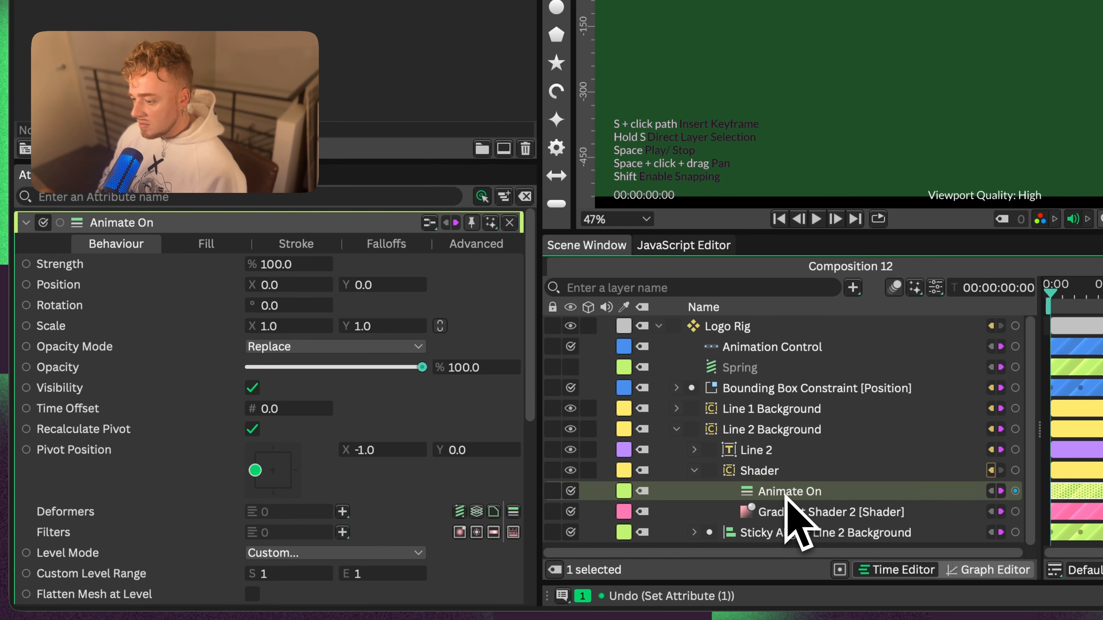
- Connect the Scale attribute of Line 2's Animate On to a new index of Logo Rig's Attributes
left_click_drag(44, 326, 732, 332)
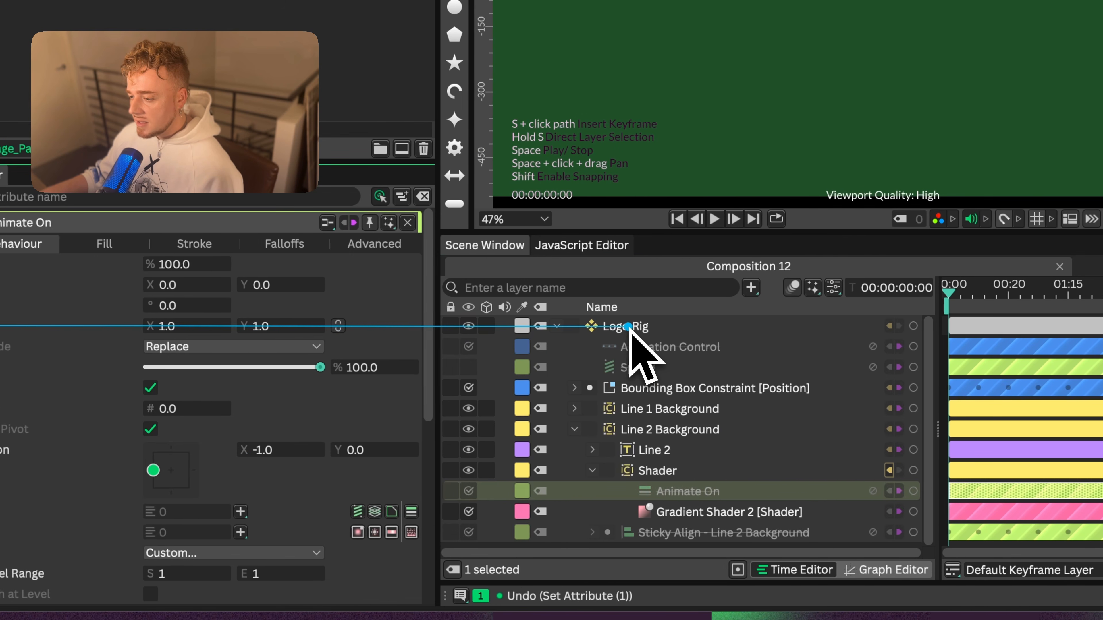
left_click_drag(628, 327, 628, 333)
mouse_move(721, 343)
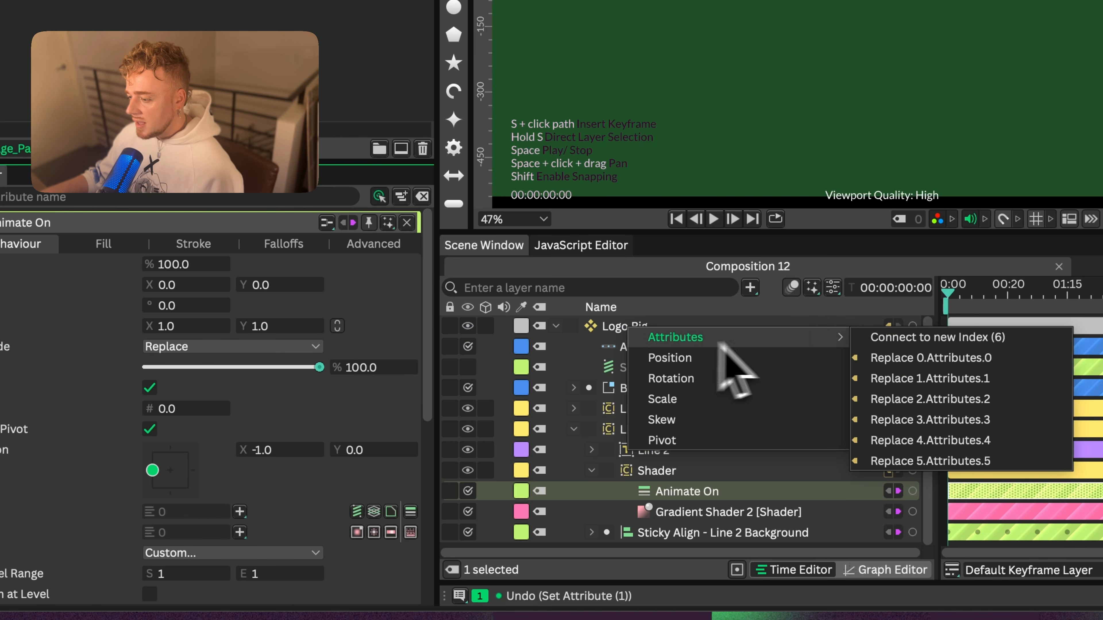
left_click(929, 339)
- Rename the newly exposed Scale control on Logo Rig to "Line 2 - Shader"
left_click(649, 329)
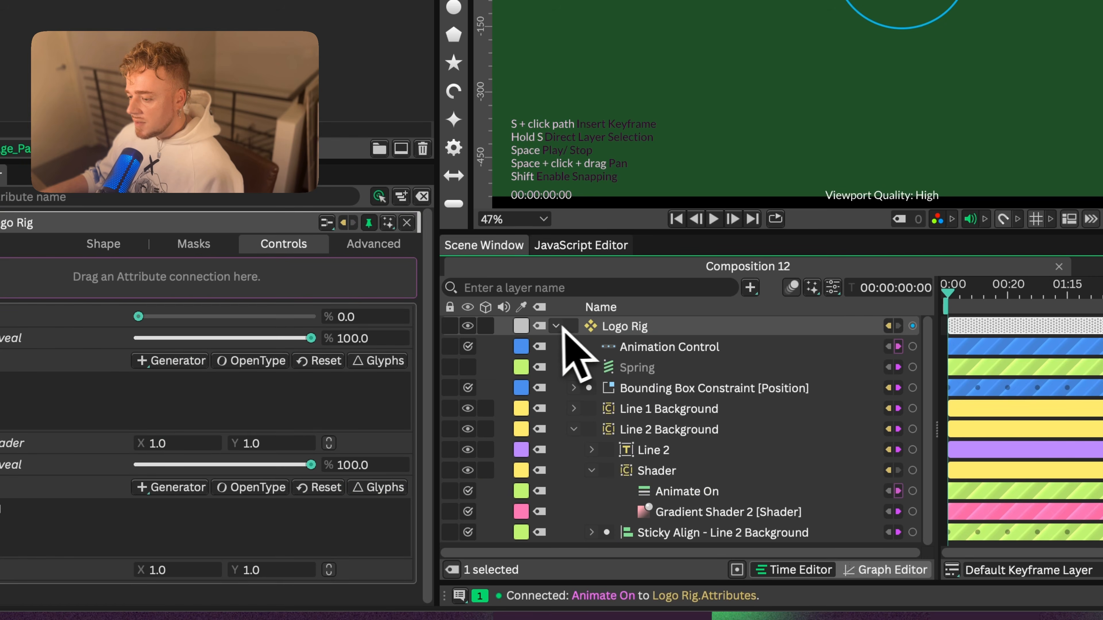
right_click(22, 574)
left_click(102, 289)
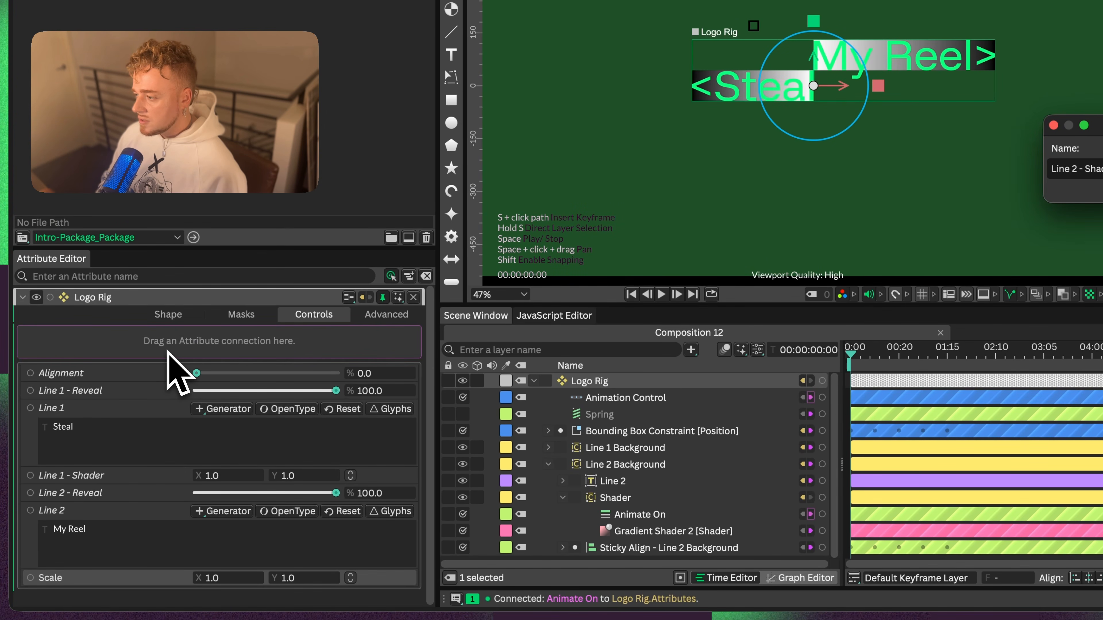
key("Return")
- Limit the Line 2 - Shader control to a Hard Min of 0 and a Hard Max of 1
right_click(165, 575)
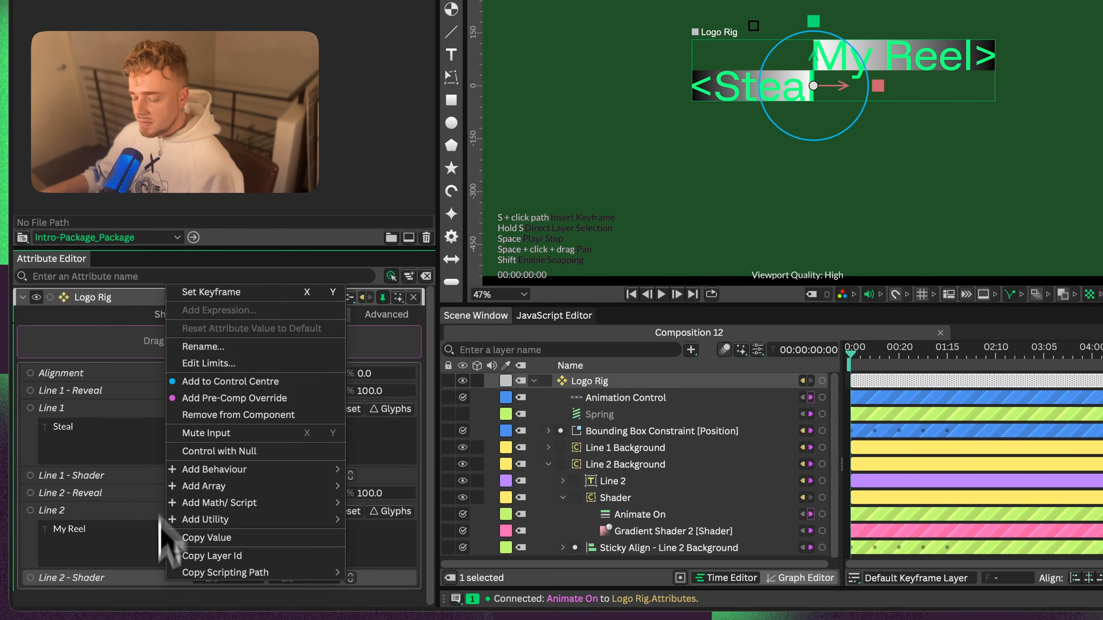
left_click(252, 365)
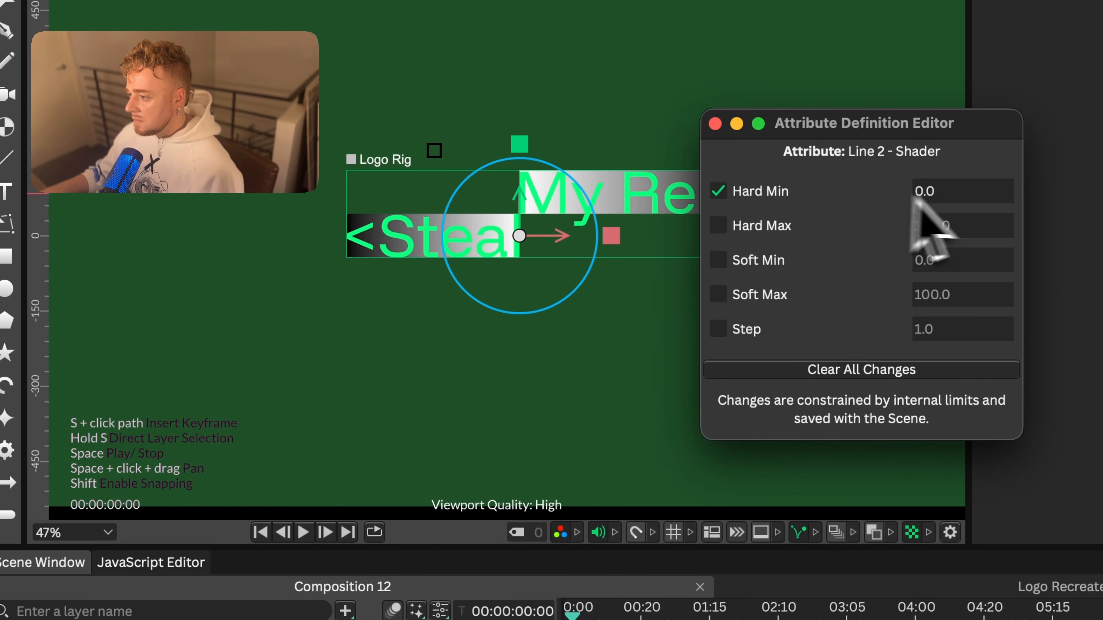
left_click(719, 226)
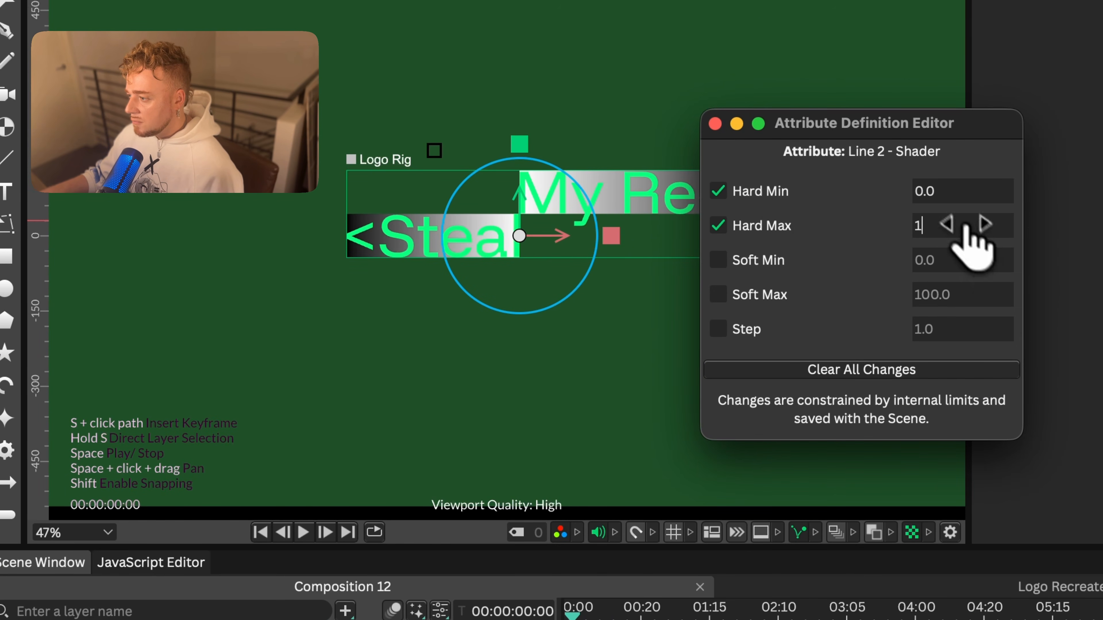
key("Return")
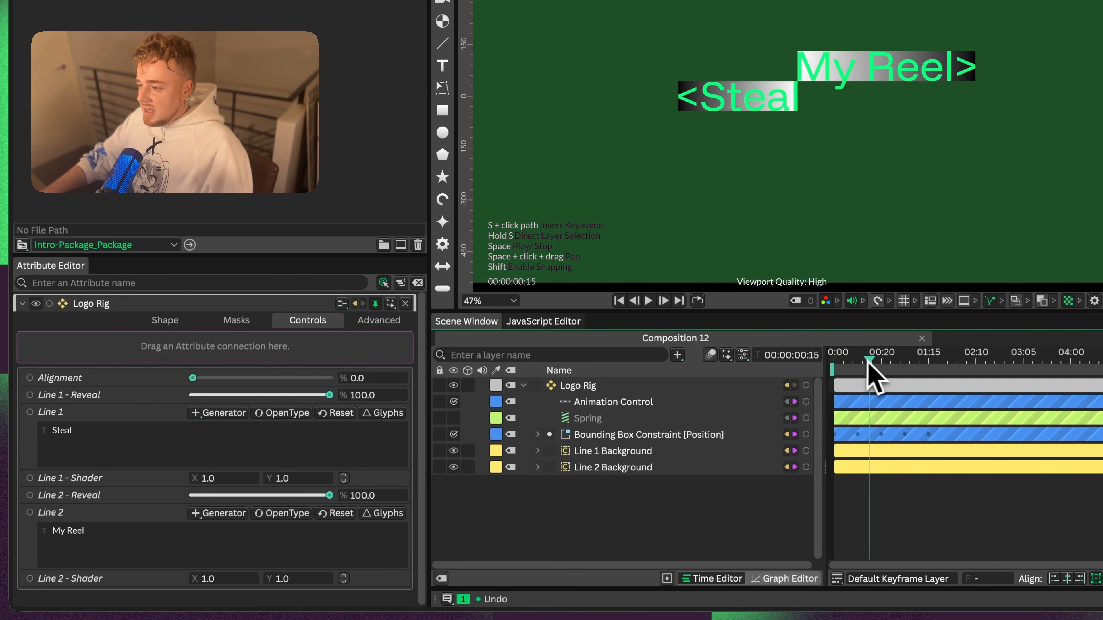
- Return the playhead to the first frame and test Logo Rig's Alignment control up to 92% and back to 0%
left_click_drag(869, 362, 742, 373)
left_click(591, 386)
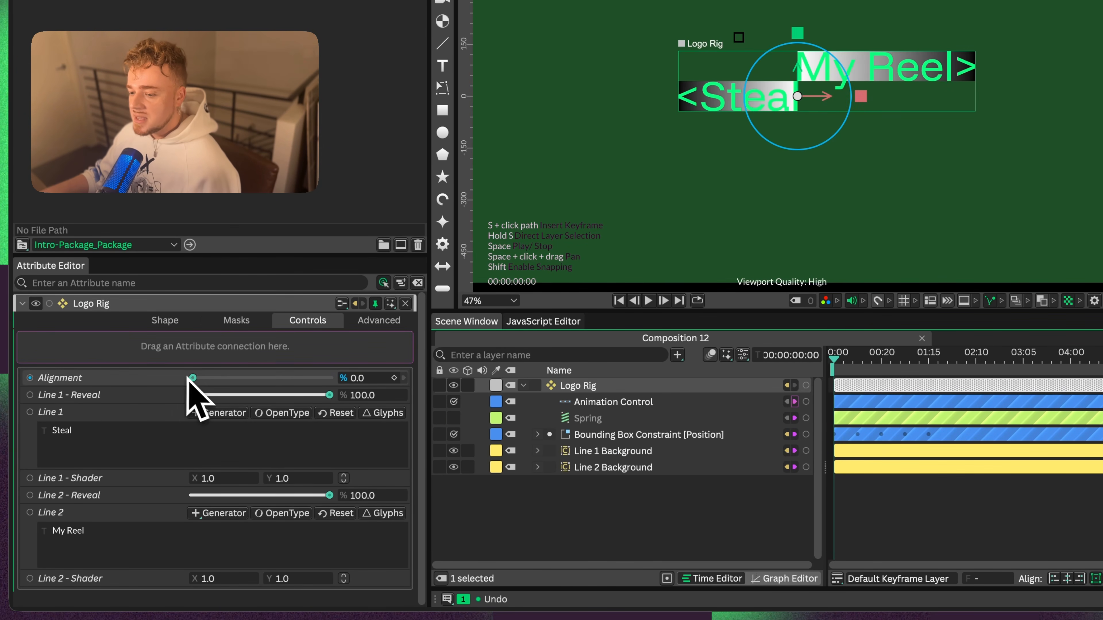
left_click_drag(190, 377, 313, 390)
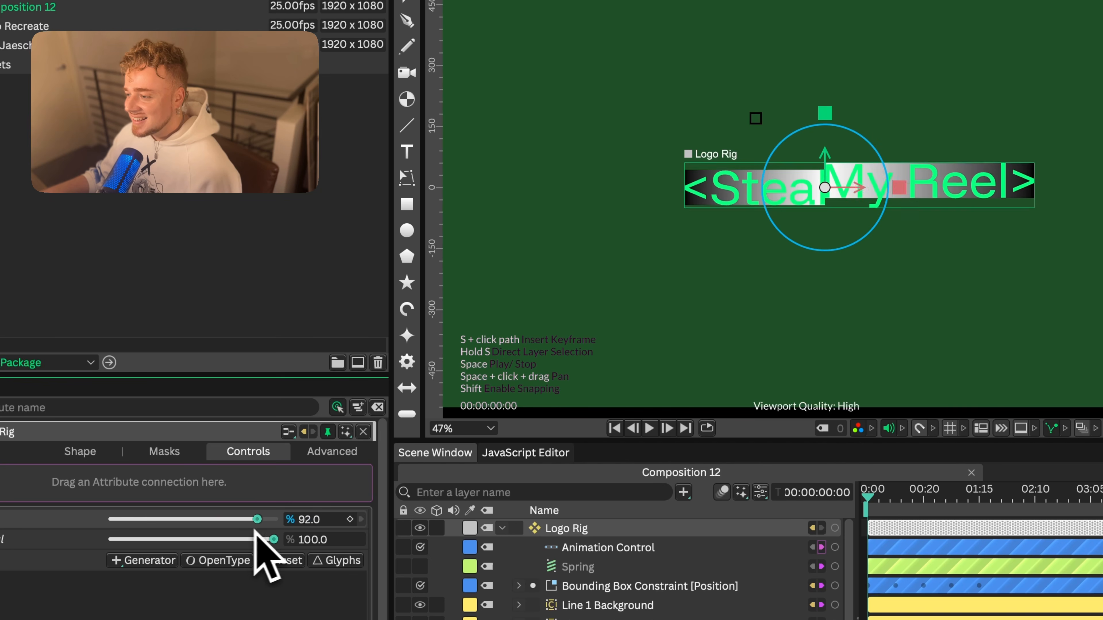
left_click_drag(256, 533, 111, 536)
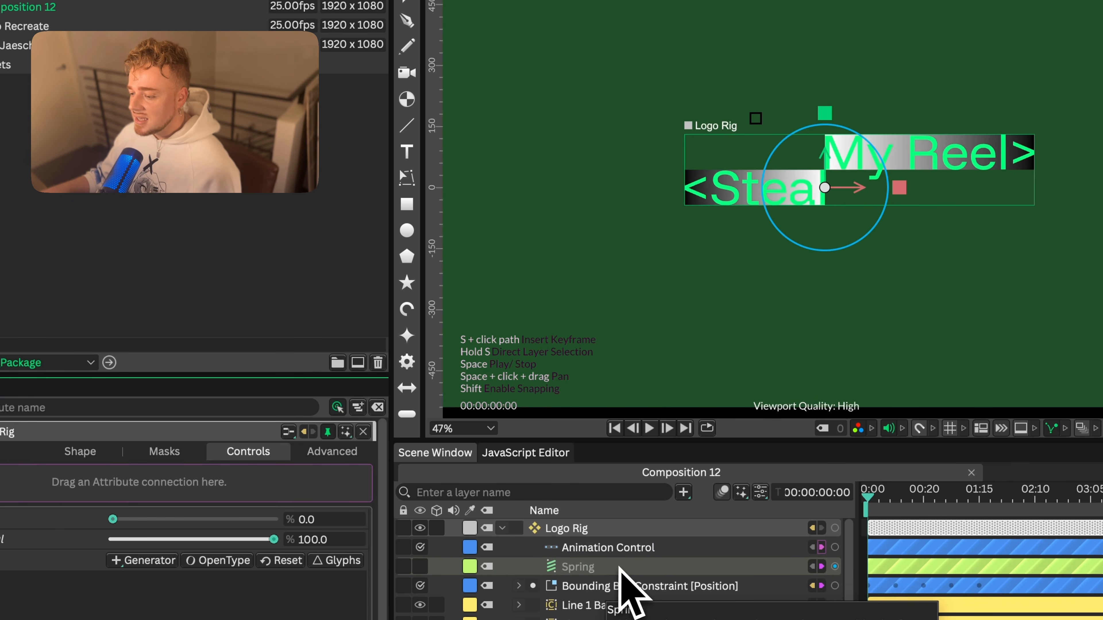
- Group all the layers inside Logo Rig, from Animation Control to Line 2 Background, and name the group "Logo - Align"
left_click(611, 550)
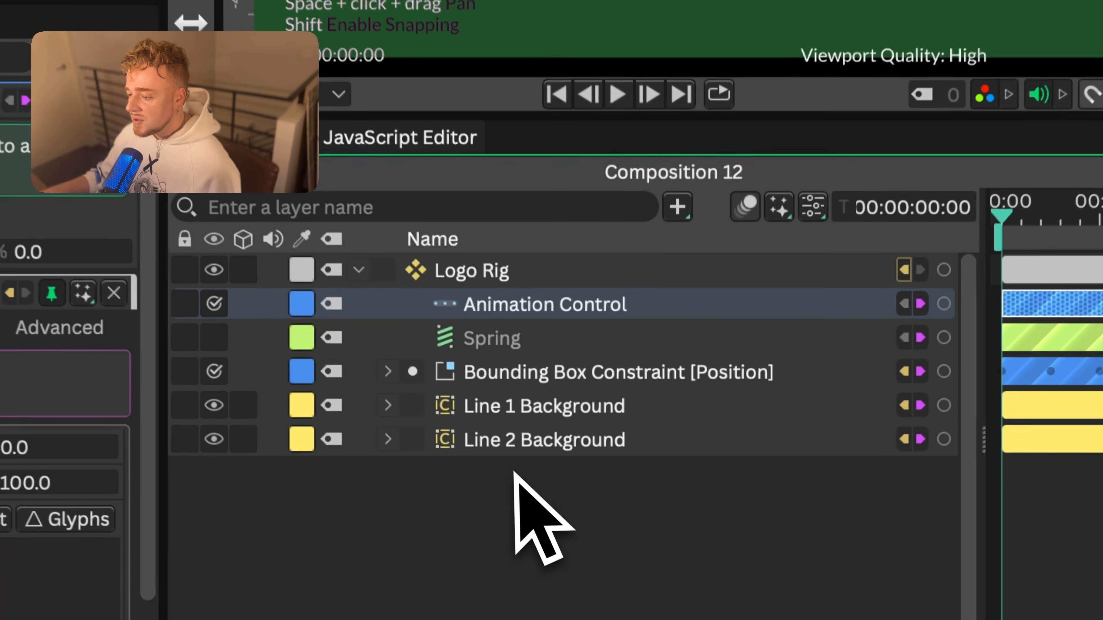
left_click(558, 443, "shift")
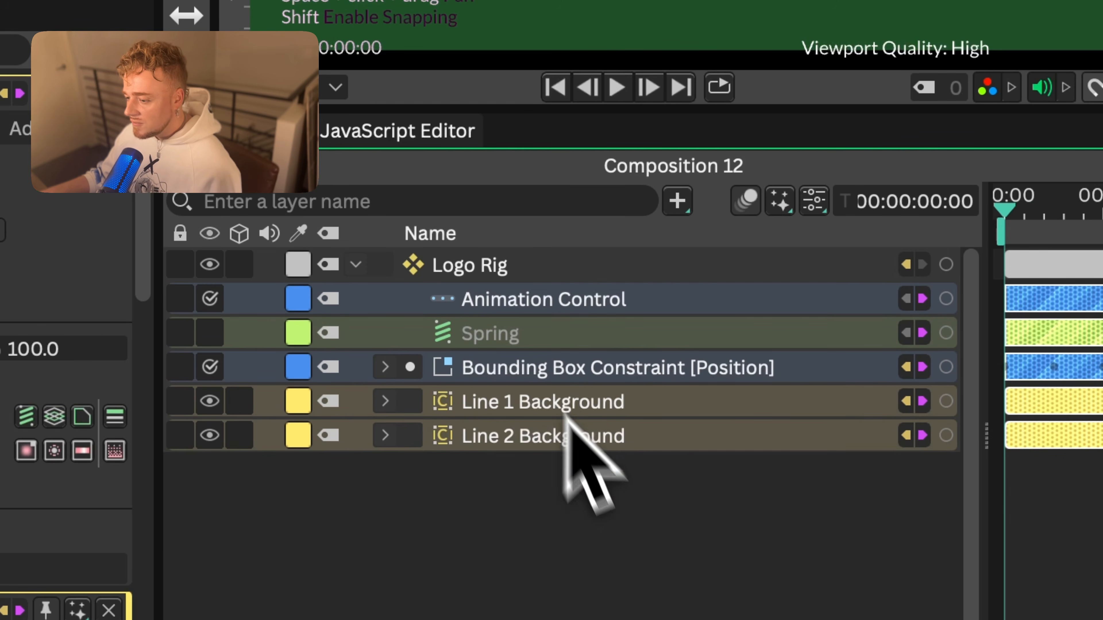
key("ctrl+g")
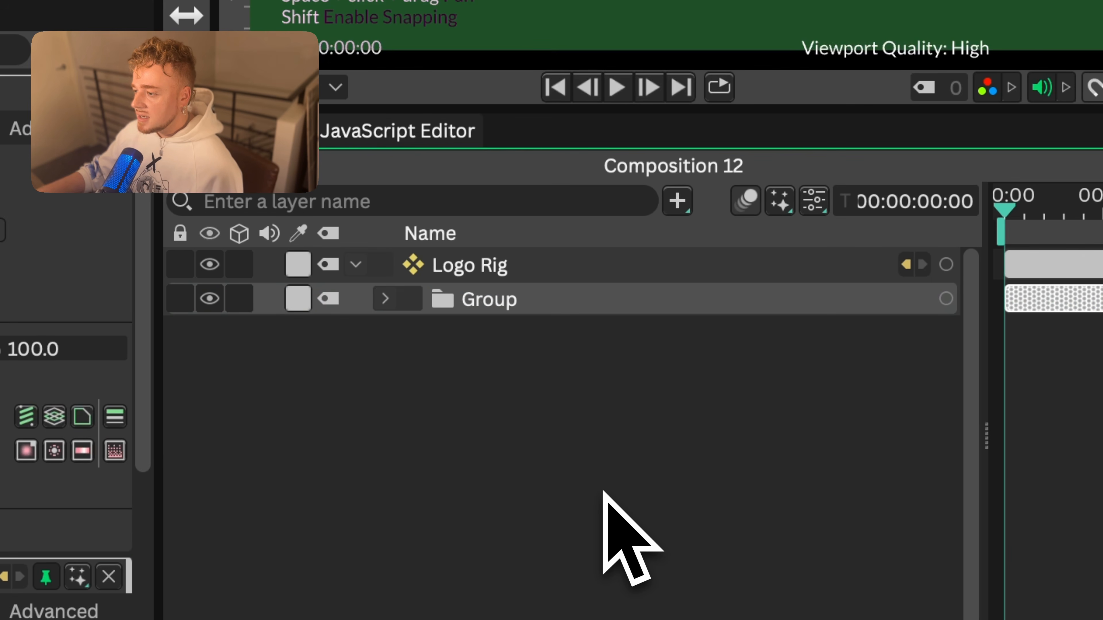
left_click(501, 311)
type("Logo - Alig")
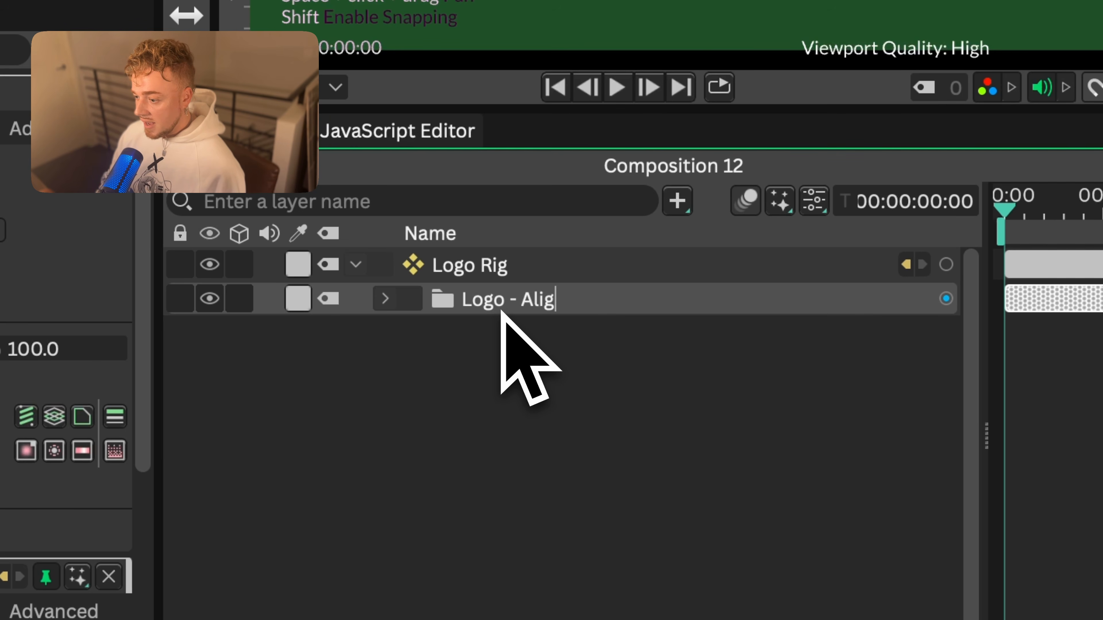
type("n")
- Add a Custom Shape layer and connect the Logo - Align group to its Input Shape
left_click(505, 323)
key("ctrl+period")
type("cu")
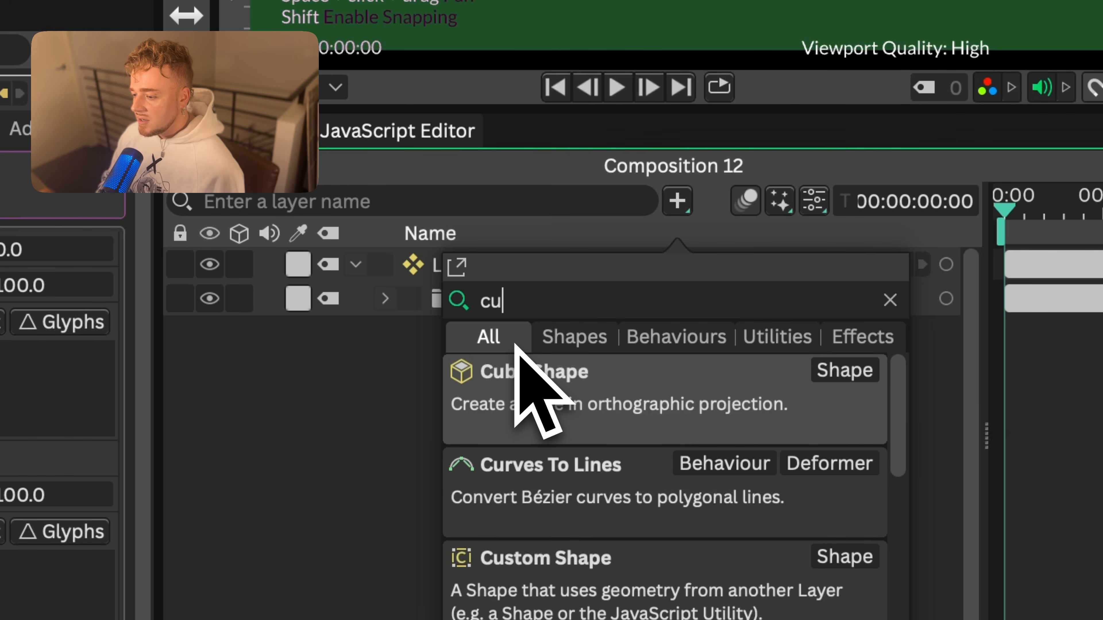
type("stom")
left_click(521, 371)
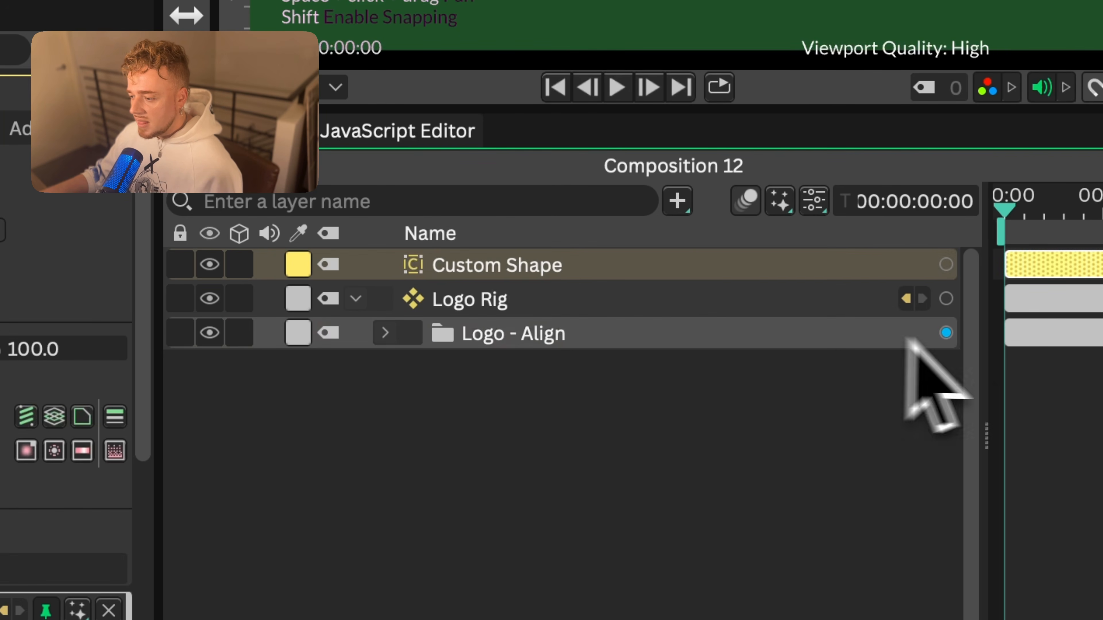
left_click_drag(946, 333, 486, 450)
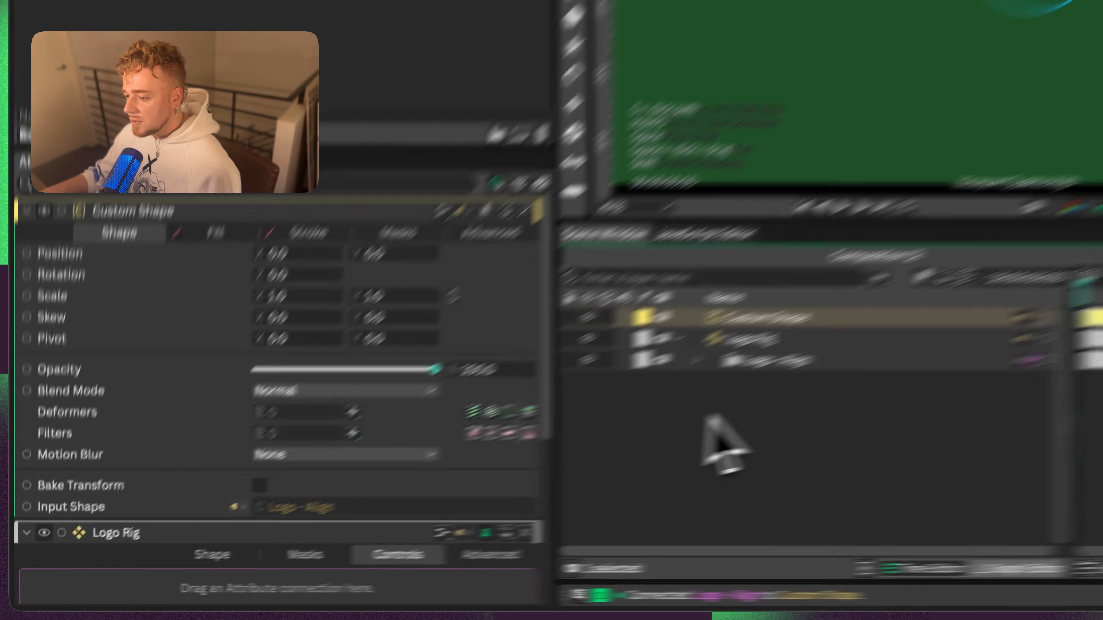
left_click(713, 416)
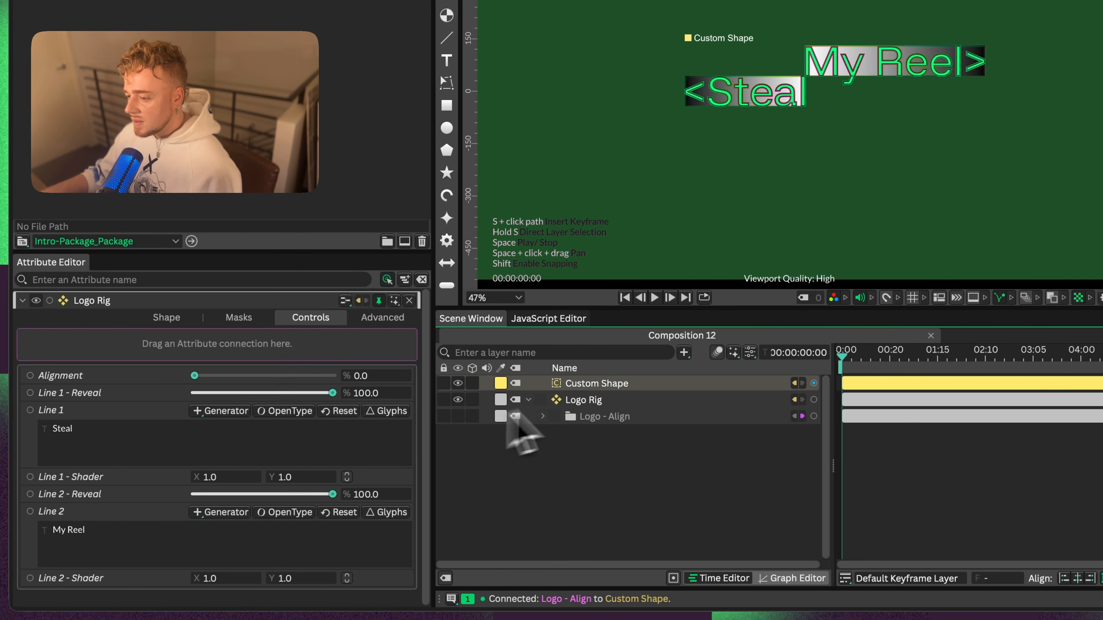
- Nest the Custom Shape under Logo Rig above the Logo - Align group and rename it "Logo - Align - CS"
left_click(606, 385)
mouse_move(592, 388)
left_mouse_down()
mouse_move(595, 410)
mouse_move(599, 402)
left_mouse_up()
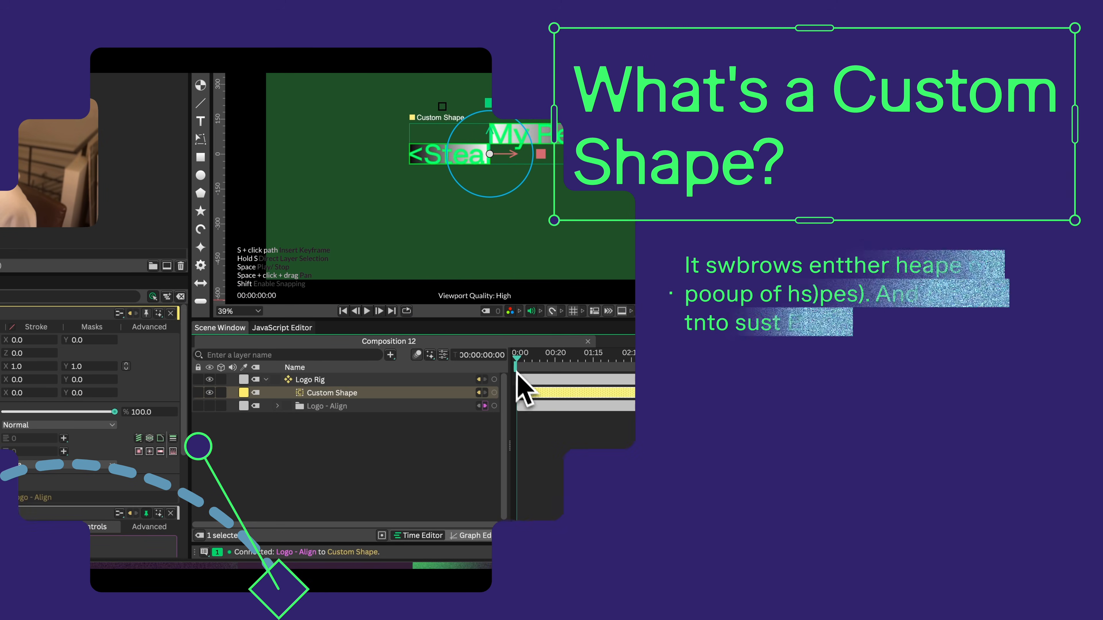
left_click_drag(516, 358, 520, 357)
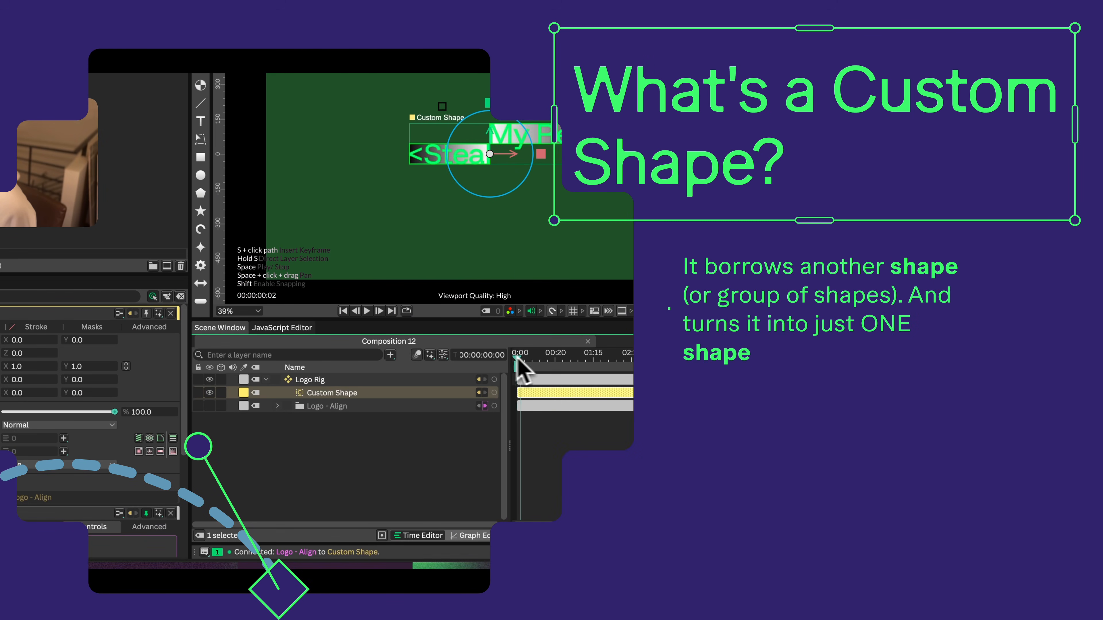
left_click(345, 394)
type("Logo - Align - CS")
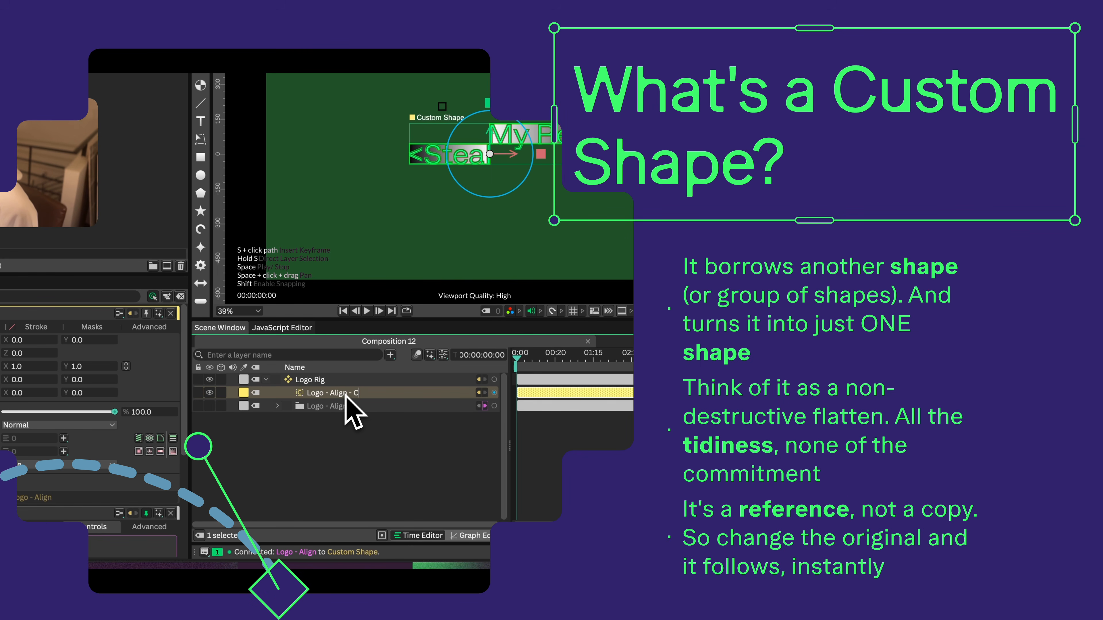
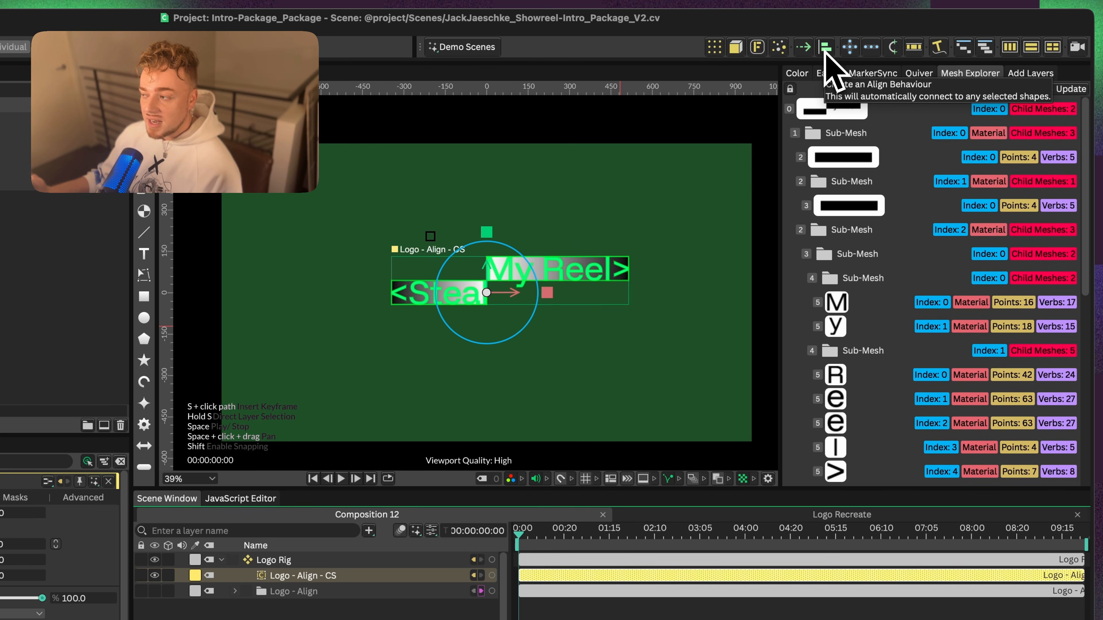
- Create an Align behaviour on the Logo - Align - CS layer
left_click(827, 48)
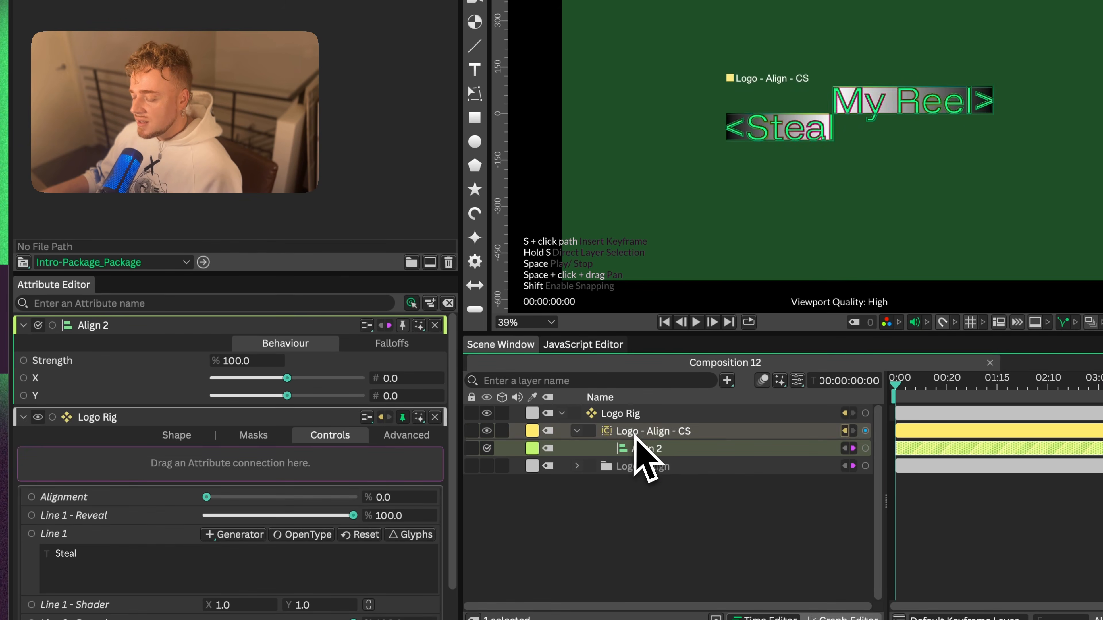
- Test the logo's centring by varying Logo Rig's Alignment and both Reveal controls, ending at Alignment 0%, Line 1 100% and Line 2 46%
left_click(619, 415)
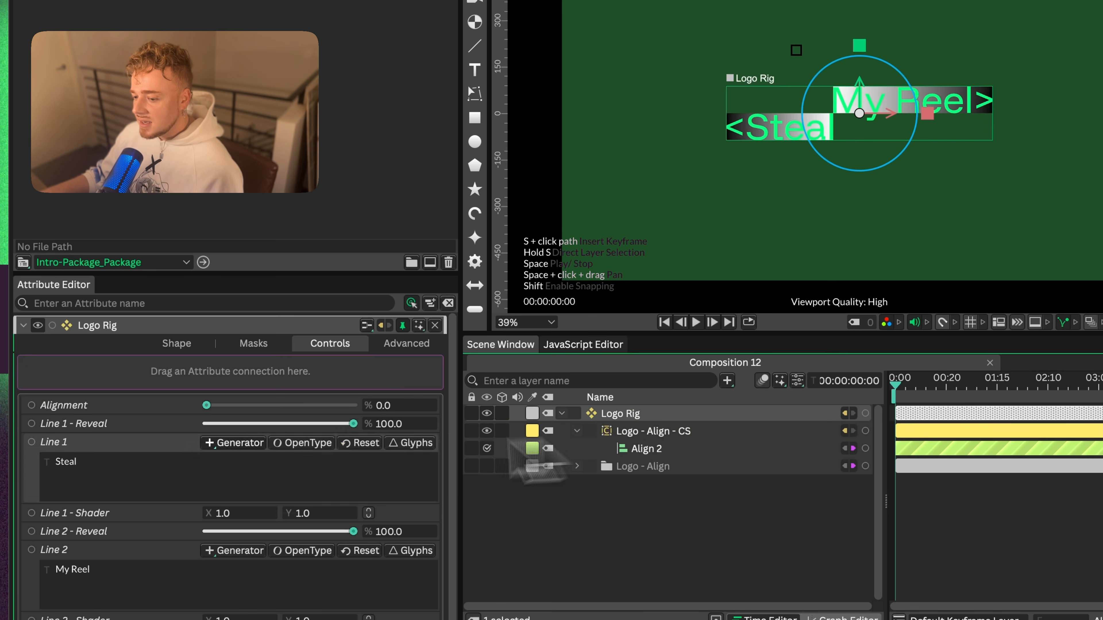
left_click_drag(207, 405, 282, 419)
left_click_drag(260, 532, 216, 515)
left_click_drag(353, 424, 319, 424)
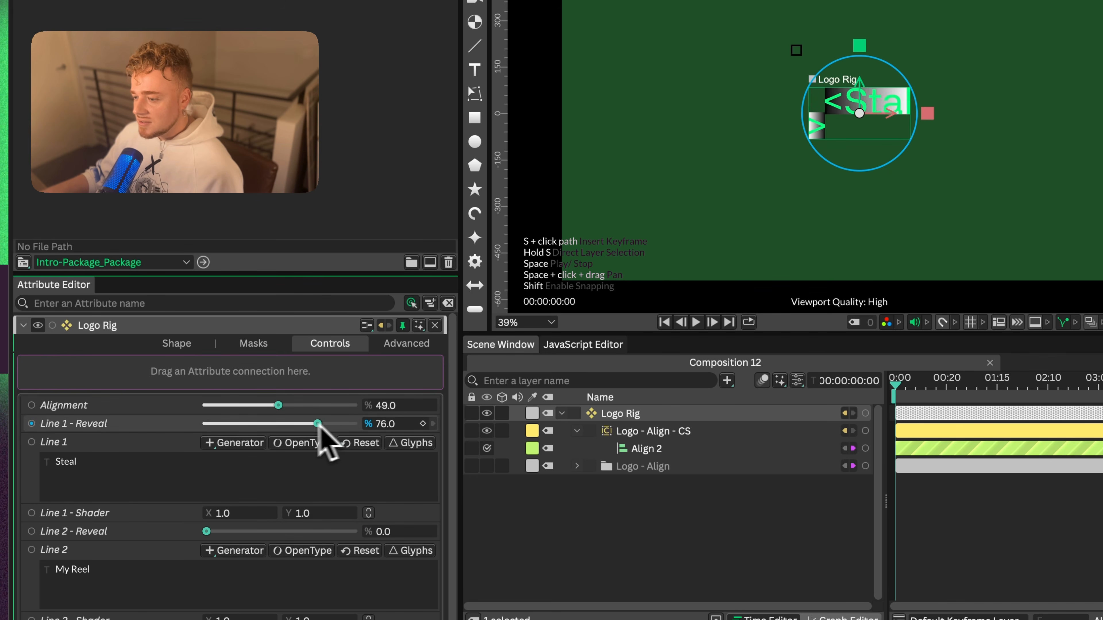
left_click_drag(230, 424, 348, 424)
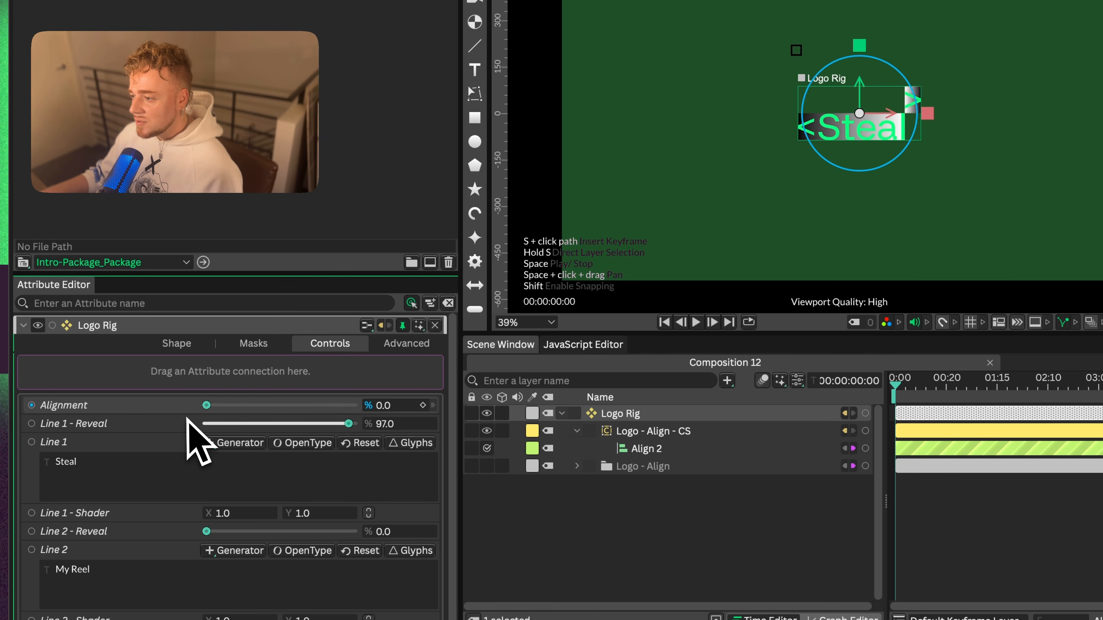
left_click_drag(230, 424, 216, 406)
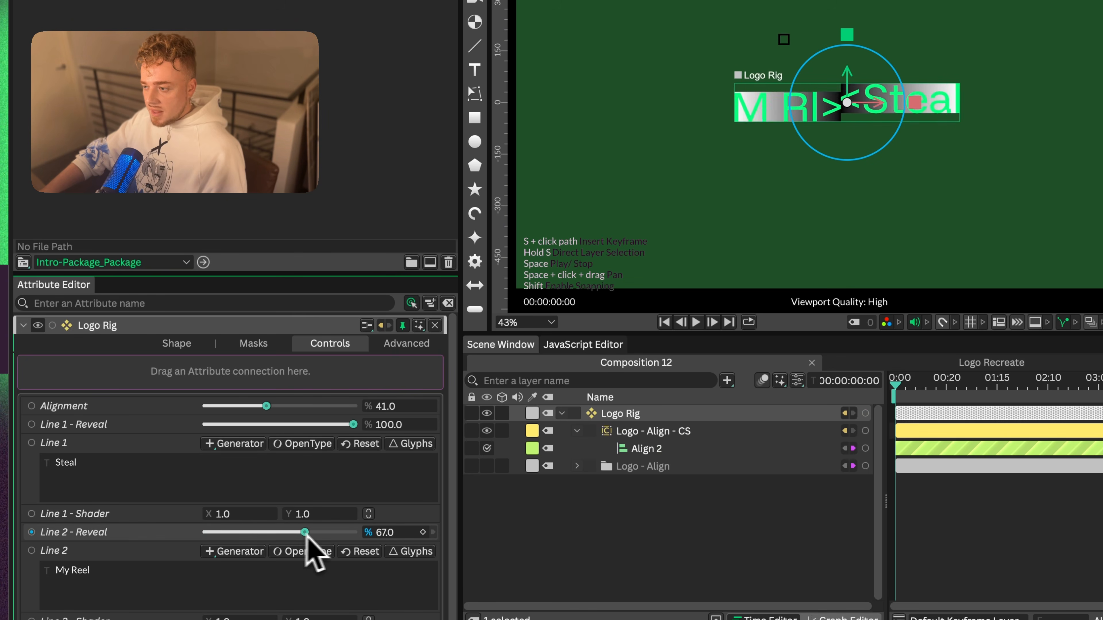
left_click_drag(306, 535, 273, 532)
left_click_drag(353, 425, 451, 437)
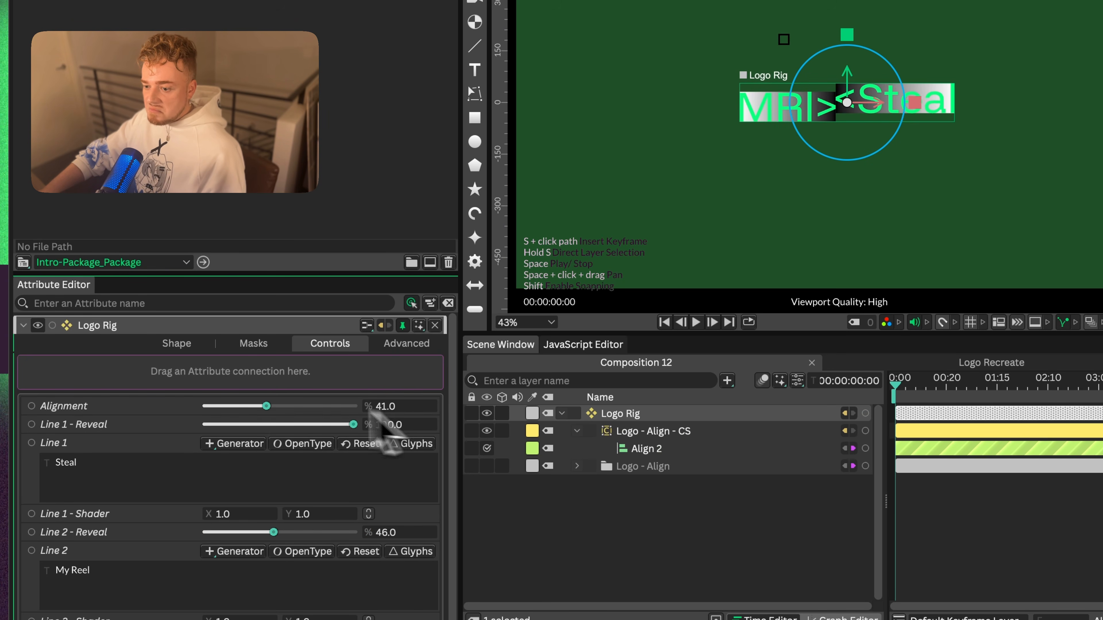
left_click_drag(267, 406, 191, 423)
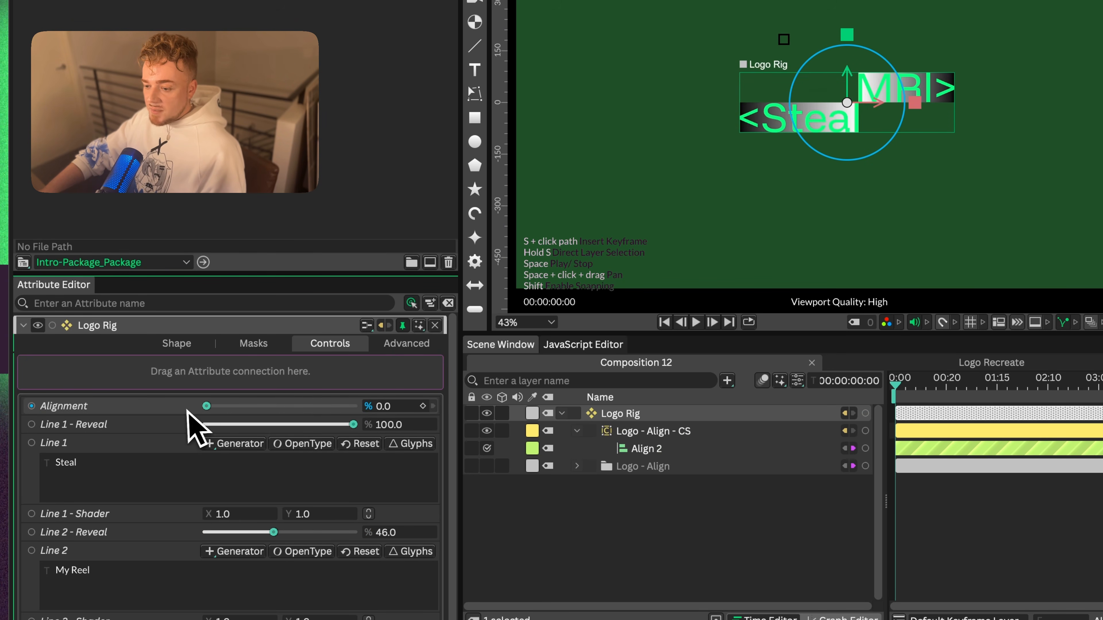
- Set Line 2 - Reveal to 100% and add a Frame behaviour to the X offset of Line 1's gradient shader
left_click_drag(273, 532, 364, 533)
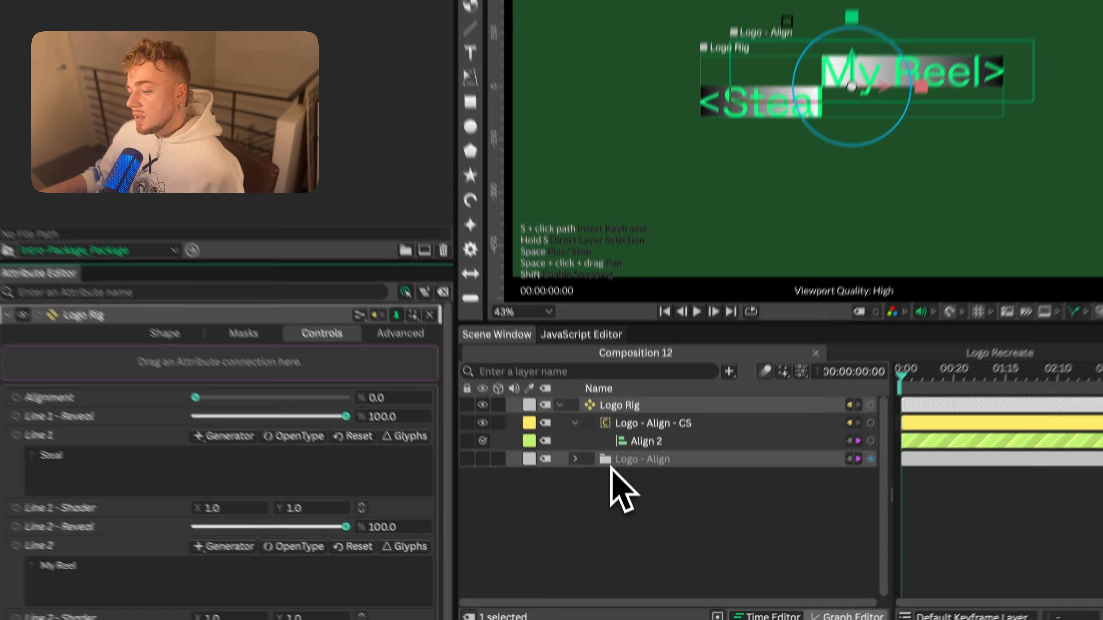
left_click(577, 466)
left_click(564, 461)
left_click(564, 436)
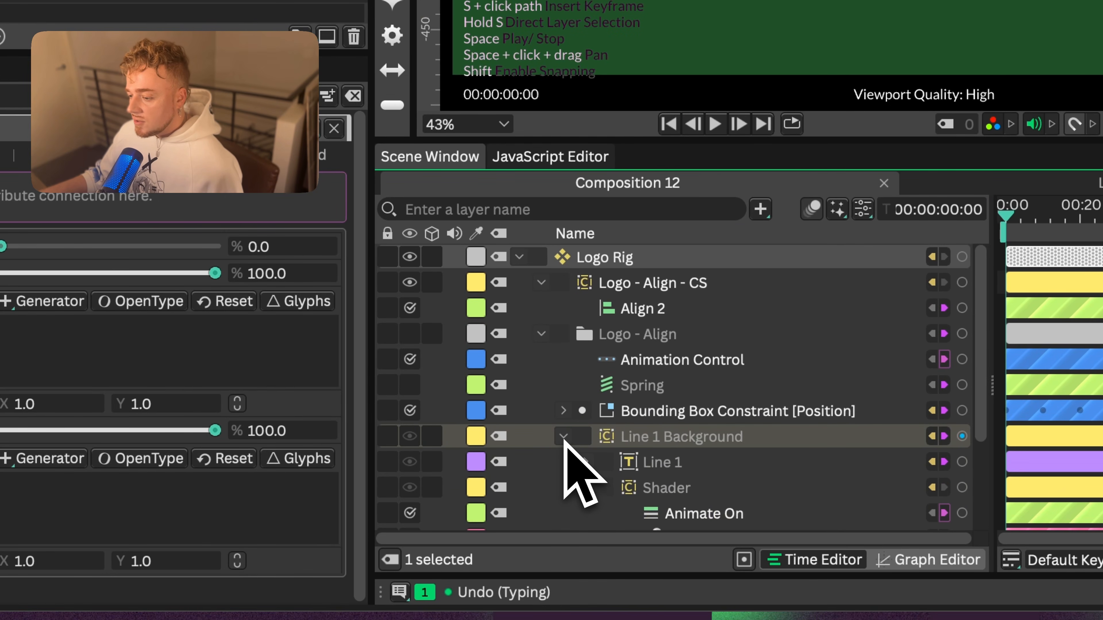
scroll(569, 439, "down", 3)
left_click(629, 415)
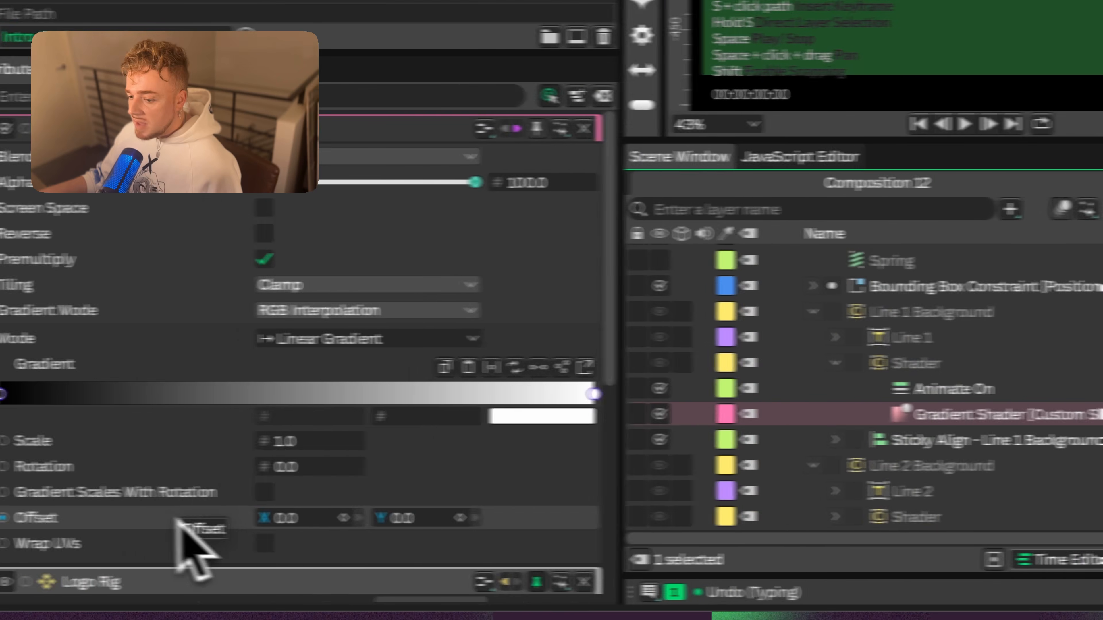
right_click(193, 520)
mouse_move(299, 326)
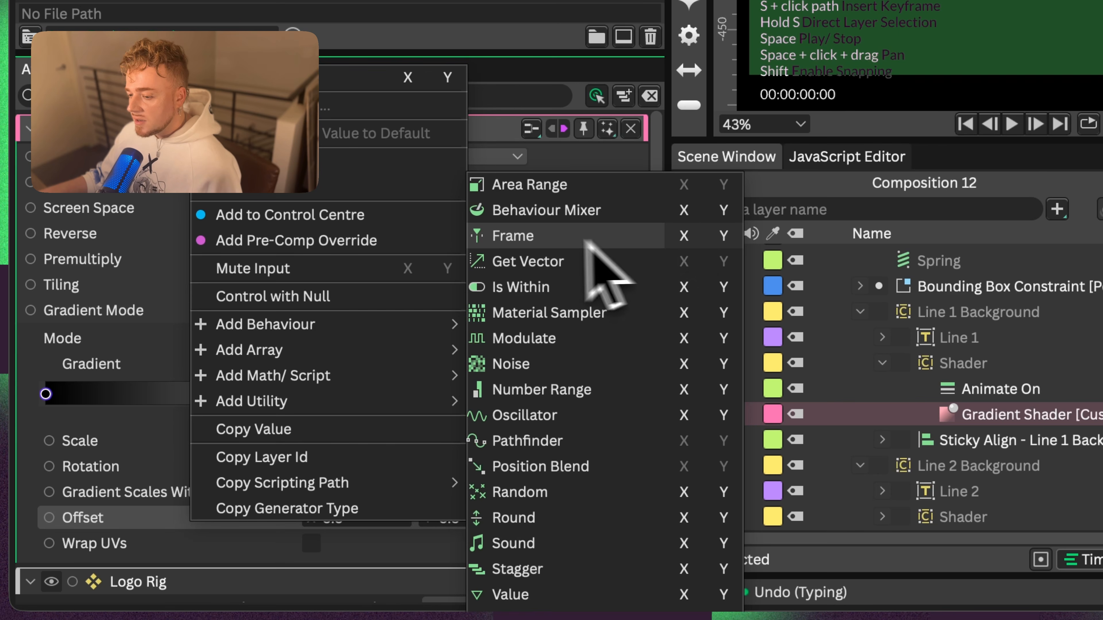
left_click(685, 239)
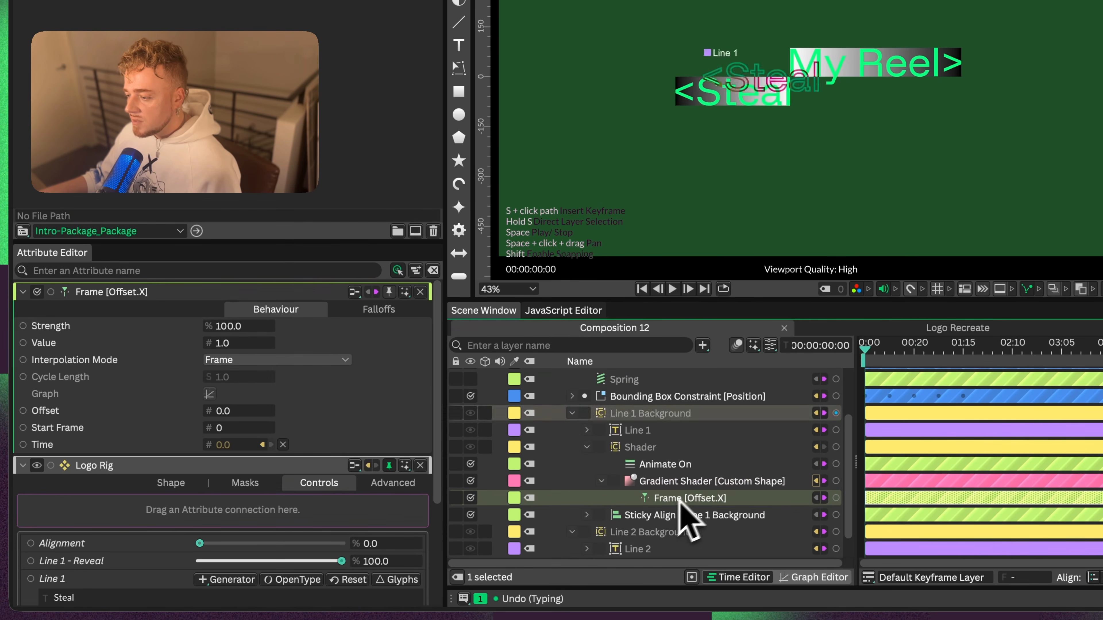
- Set the Frame behaviour's value to 3.6 and preview the Line 1 gradient's movement
left_click_drag(970, 356, 862, 357)
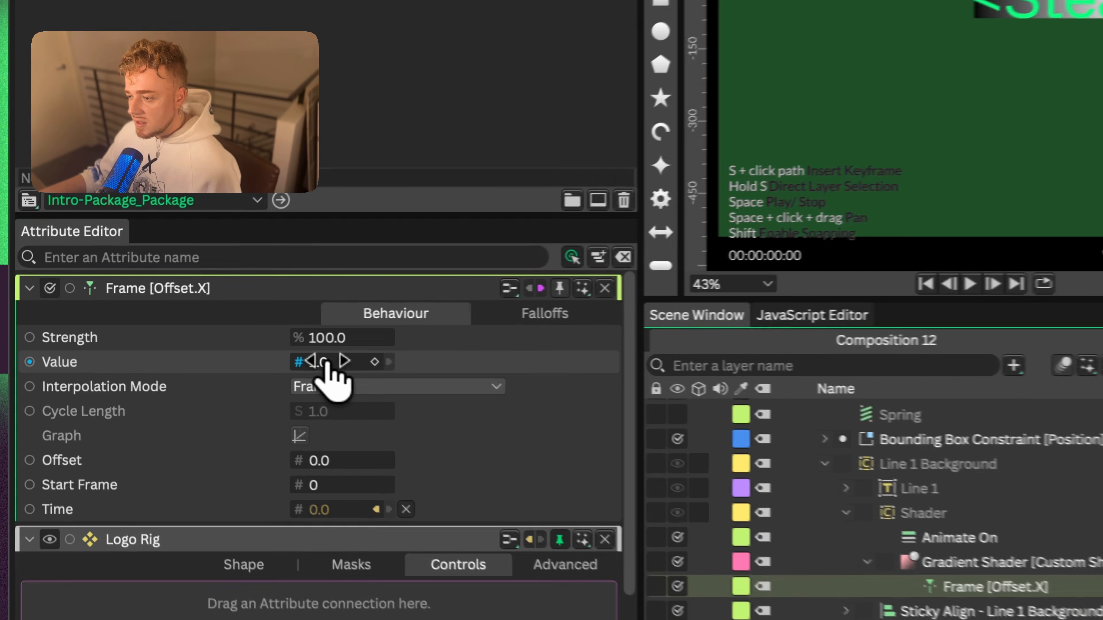
left_click_drag(374, 364, 378, 364)
key("space")
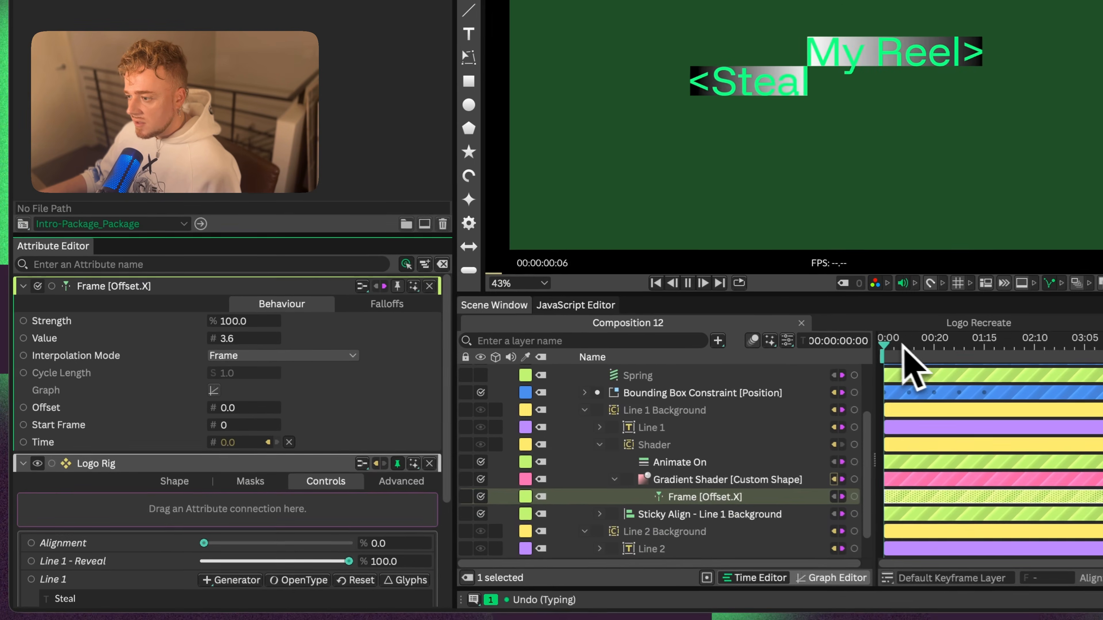
key("space")
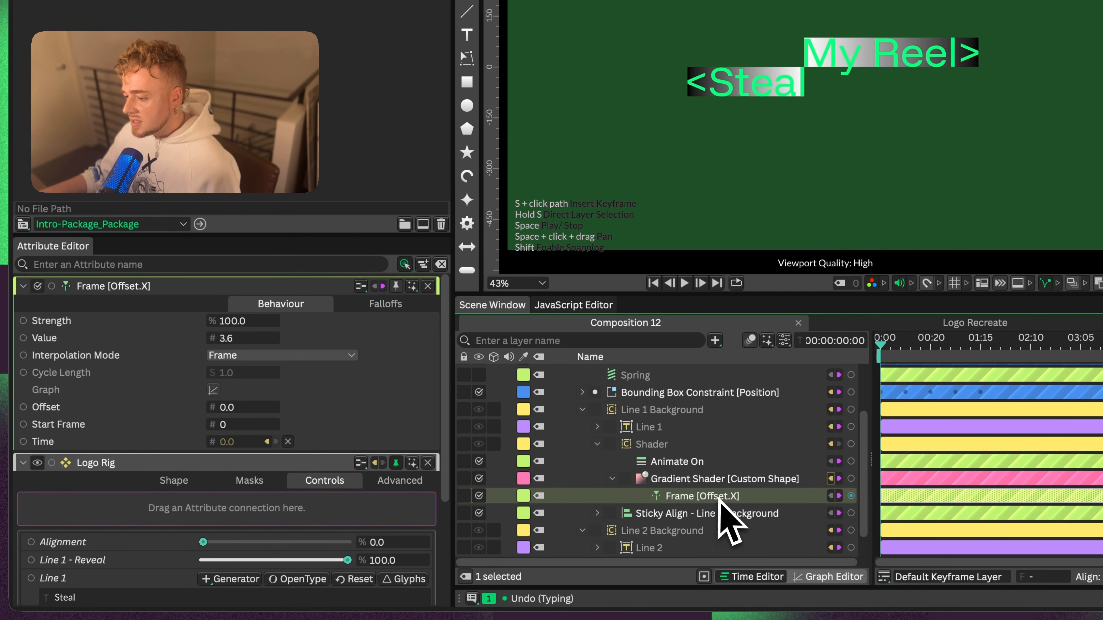
- Connect the Frame behaviour to the X offset of Gradient Shader 2 under Line 2 Background
scroll(638, 486, "up", 2)
scroll(630, 452, "down", 2)
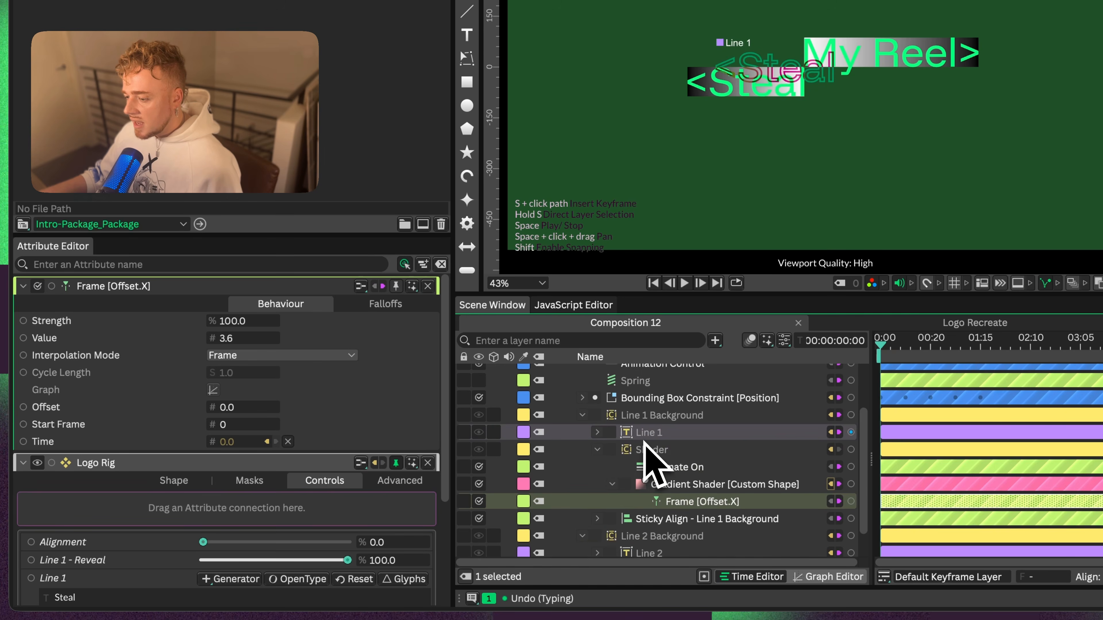
scroll(652, 461, "up", 4)
left_click_drag(851, 427, 226, 549)
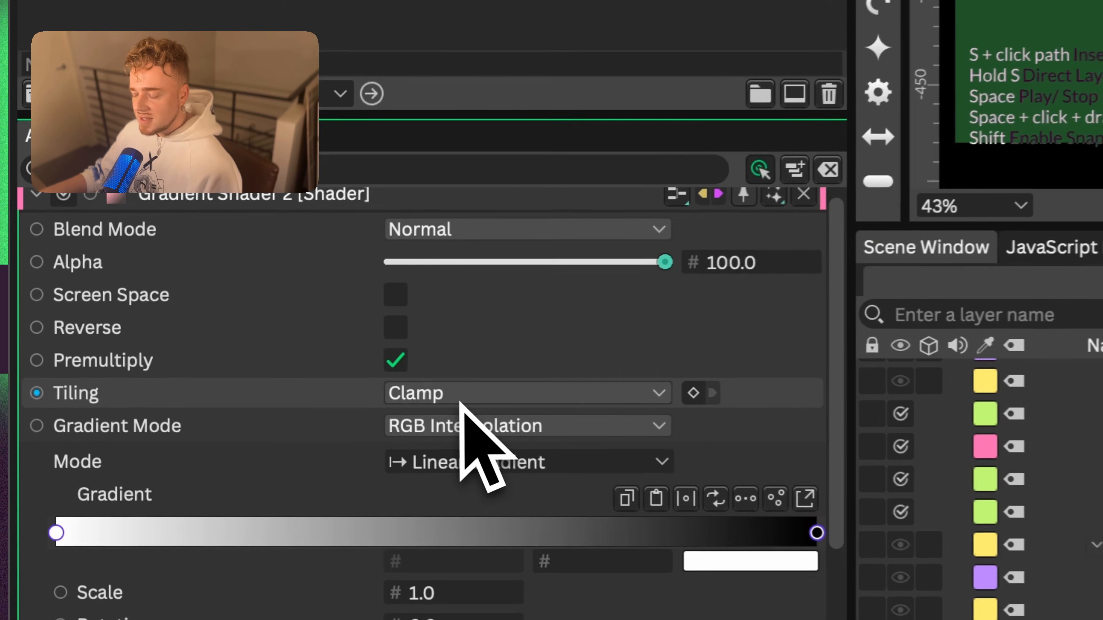
- Set the tiling of both gradient shaders to Mirror and preview the moving gradients
left_click(443, 394)
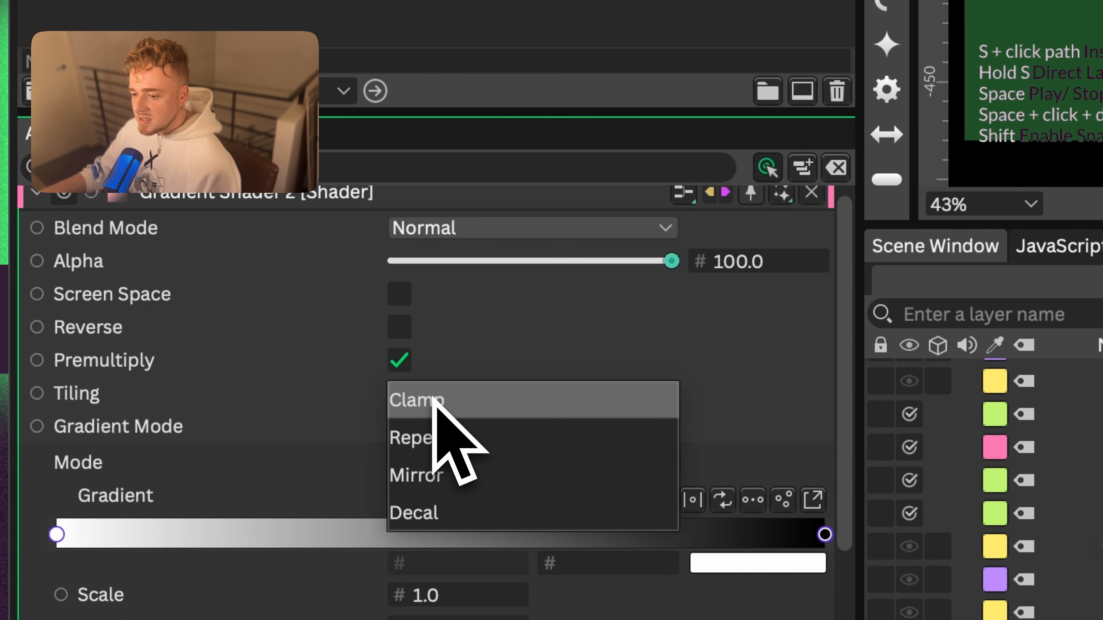
left_click(434, 475)
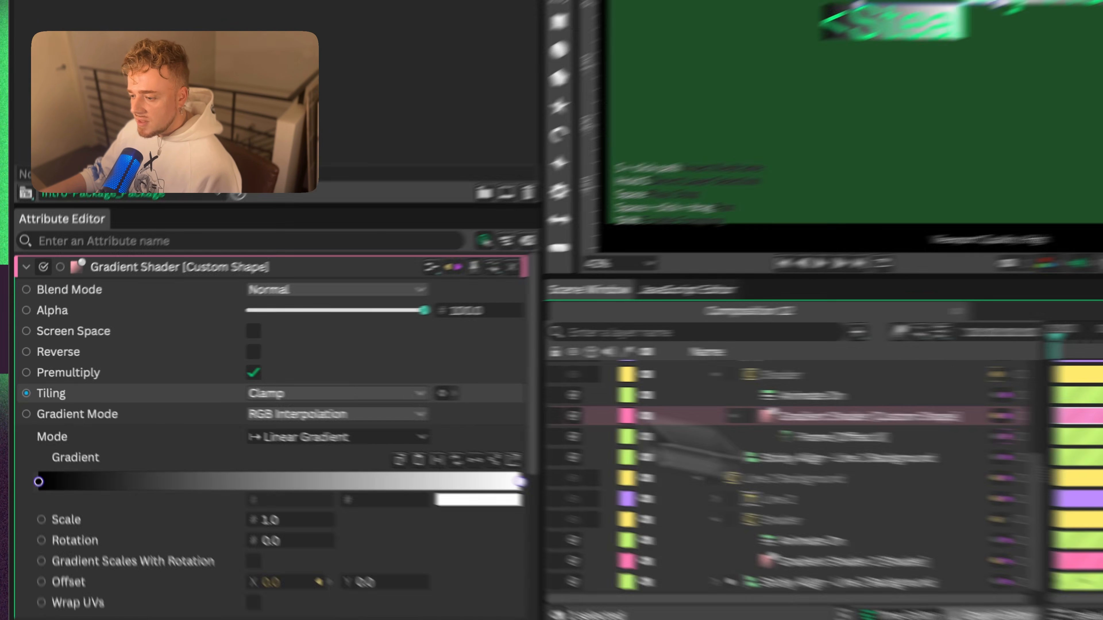
left_click(287, 389)
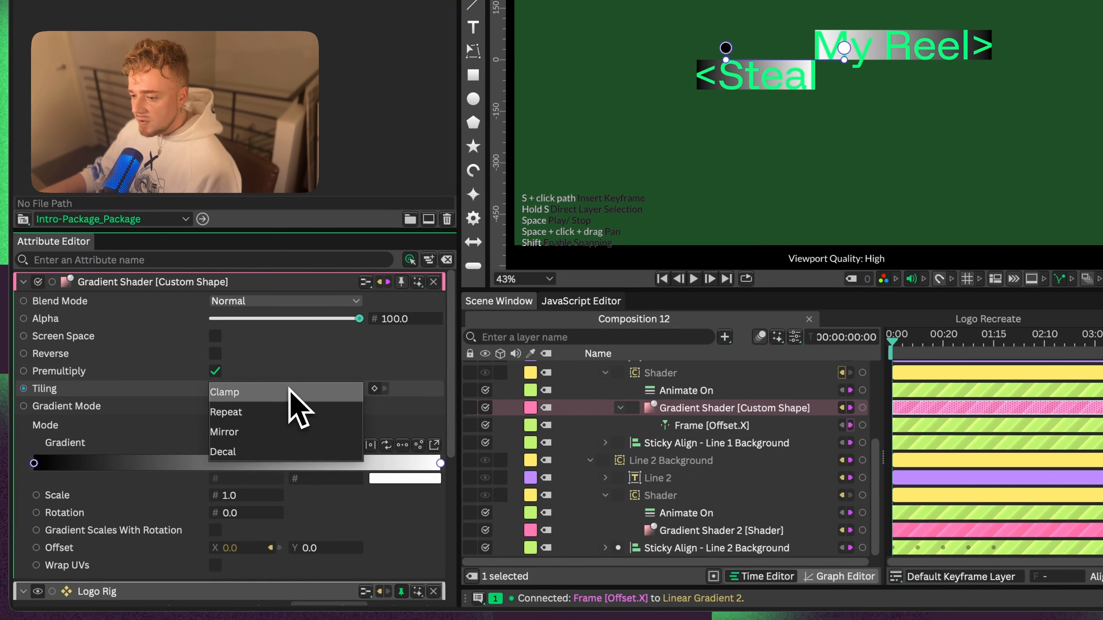
left_click(277, 432)
left_click_drag(896, 342, 438, 548)
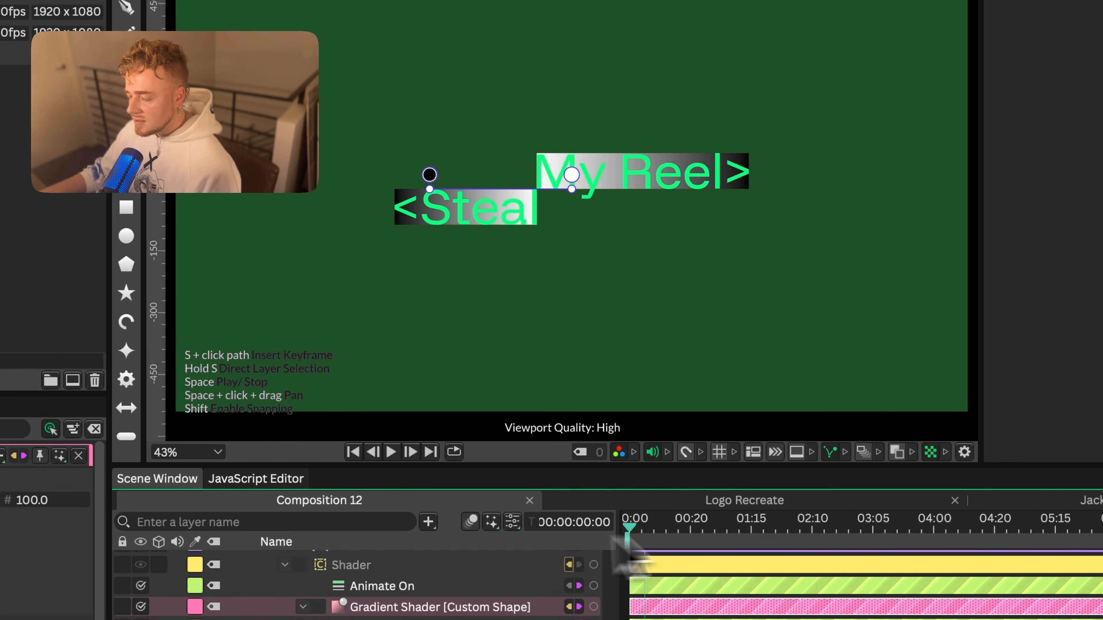
- Expose the Frame behaviour's value on Logo Rig's controls and rename it "Gradient Speed"
left_click(492, 564)
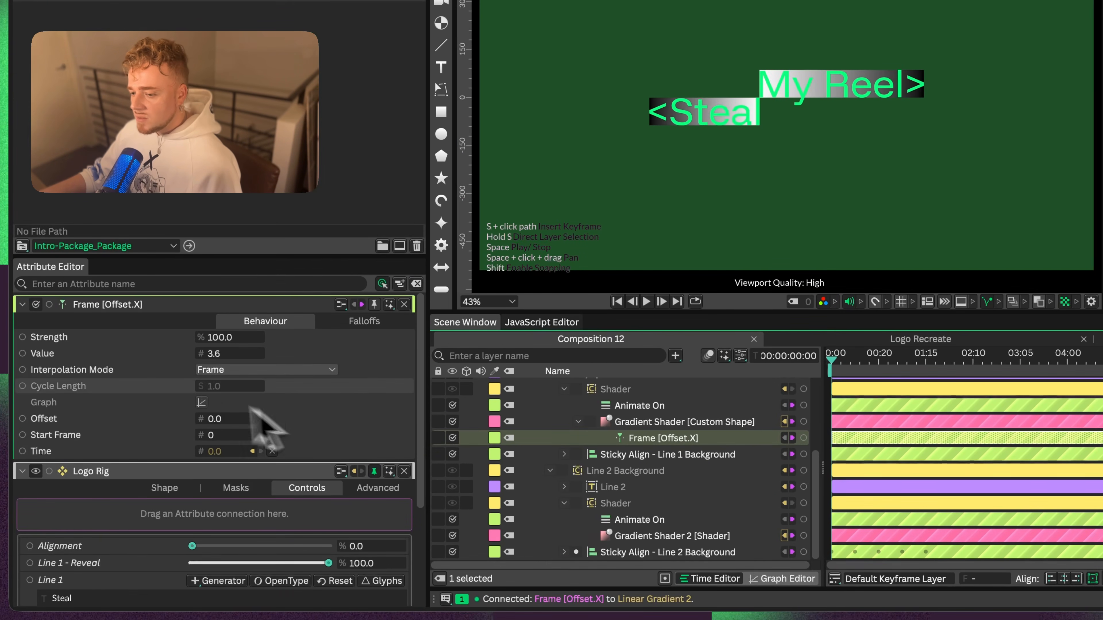
left_click_drag(19, 355, 166, 512)
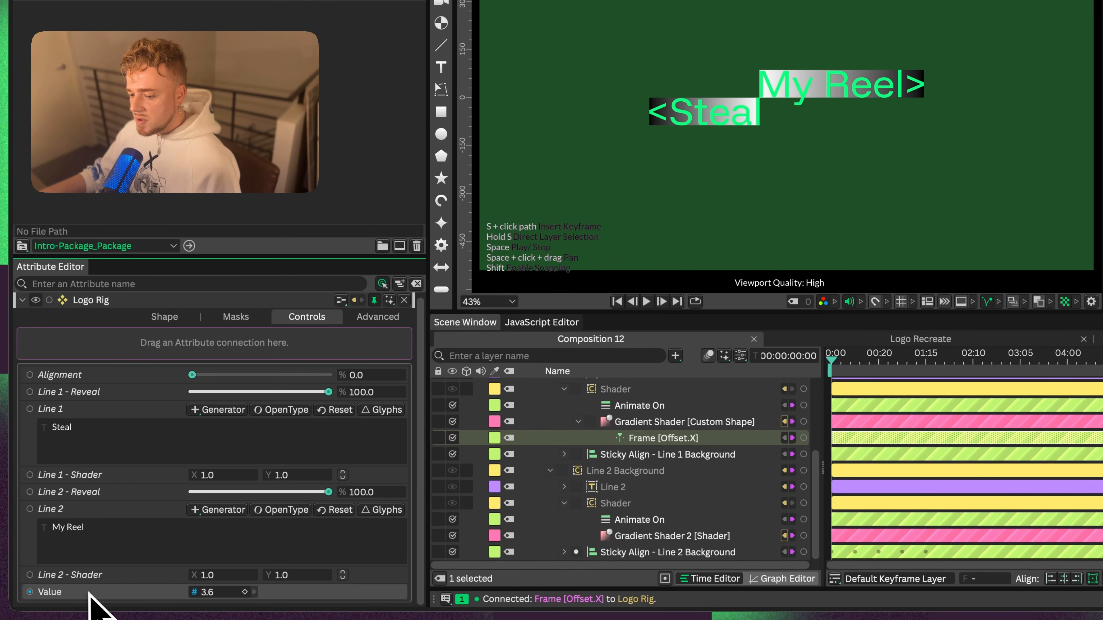
right_click(90, 593)
left_click(114, 363)
type("Gradient Speed")
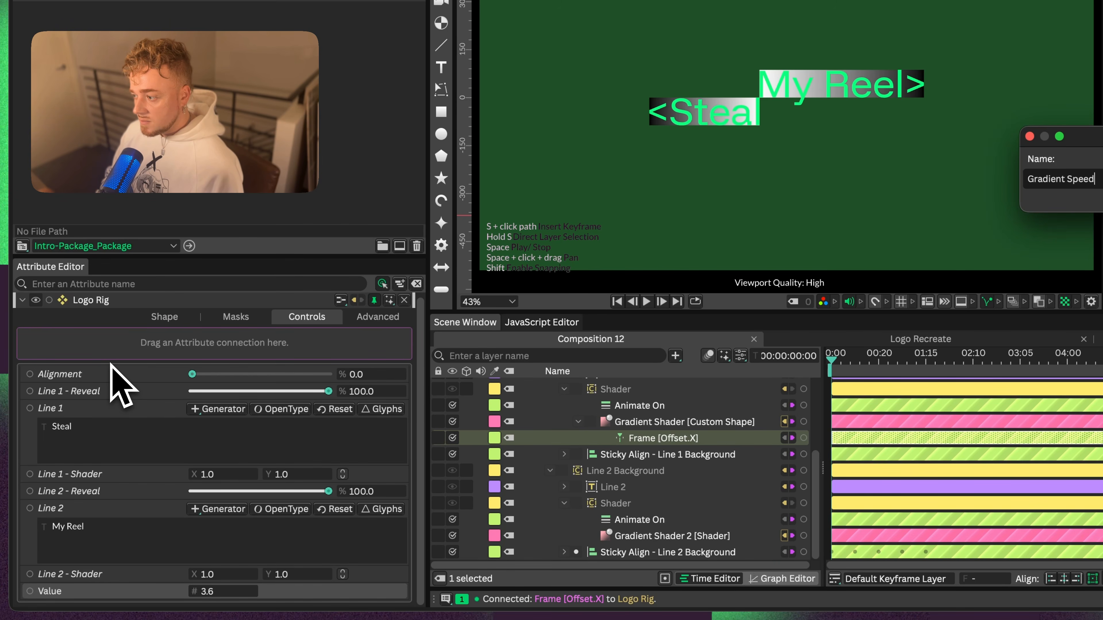
key("Return")
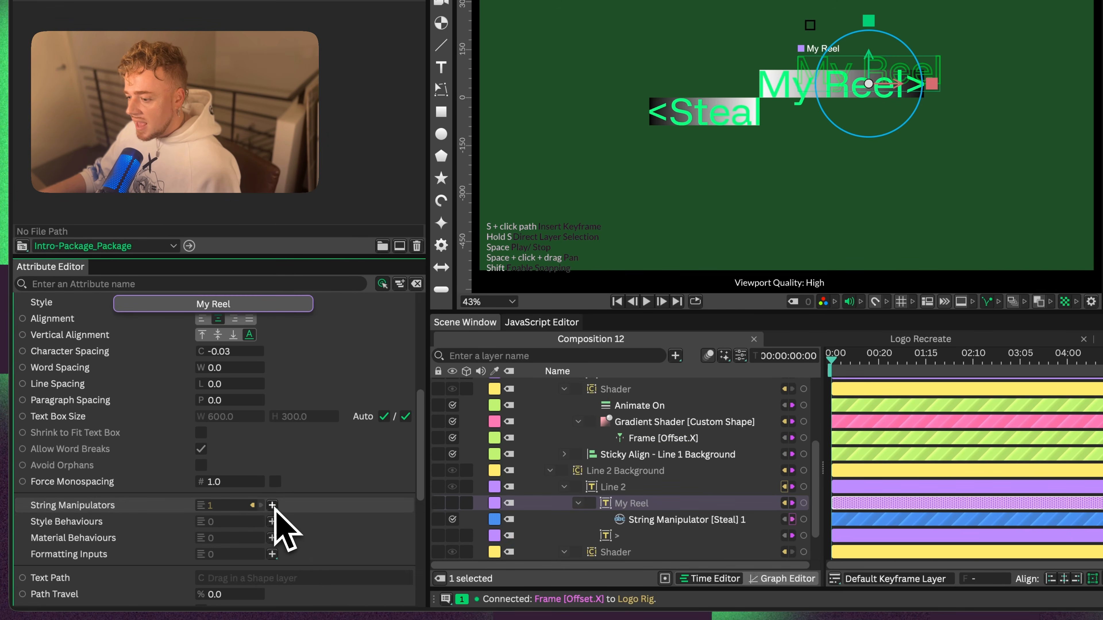
- Add a Shuffle String manipulator to the My Reel text and raise its percentage to 100%
left_click(272, 505)
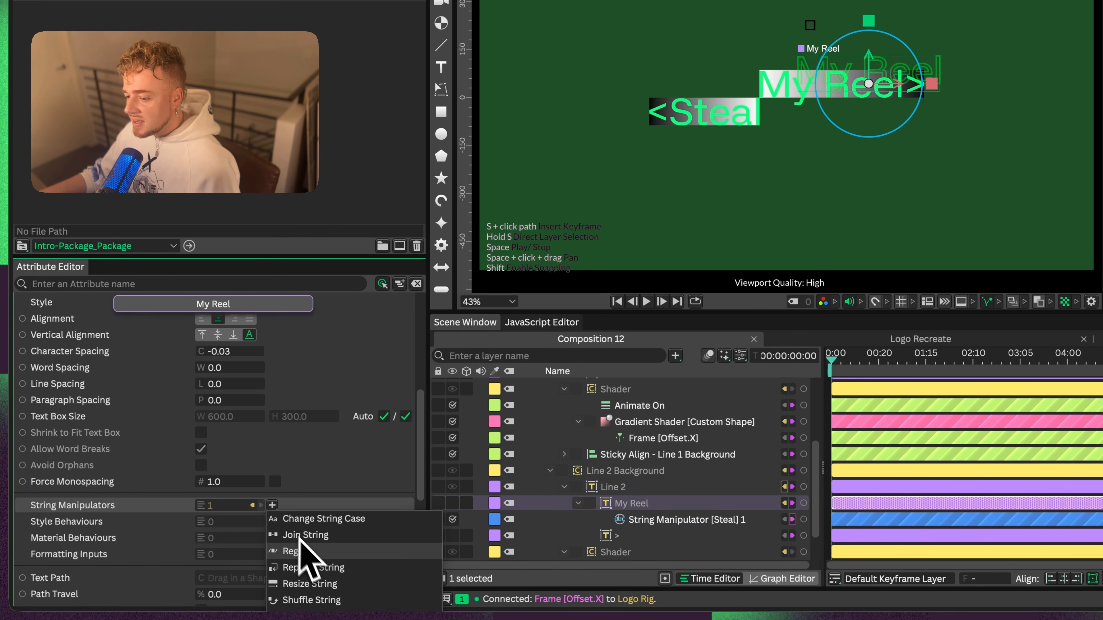
left_click(329, 601)
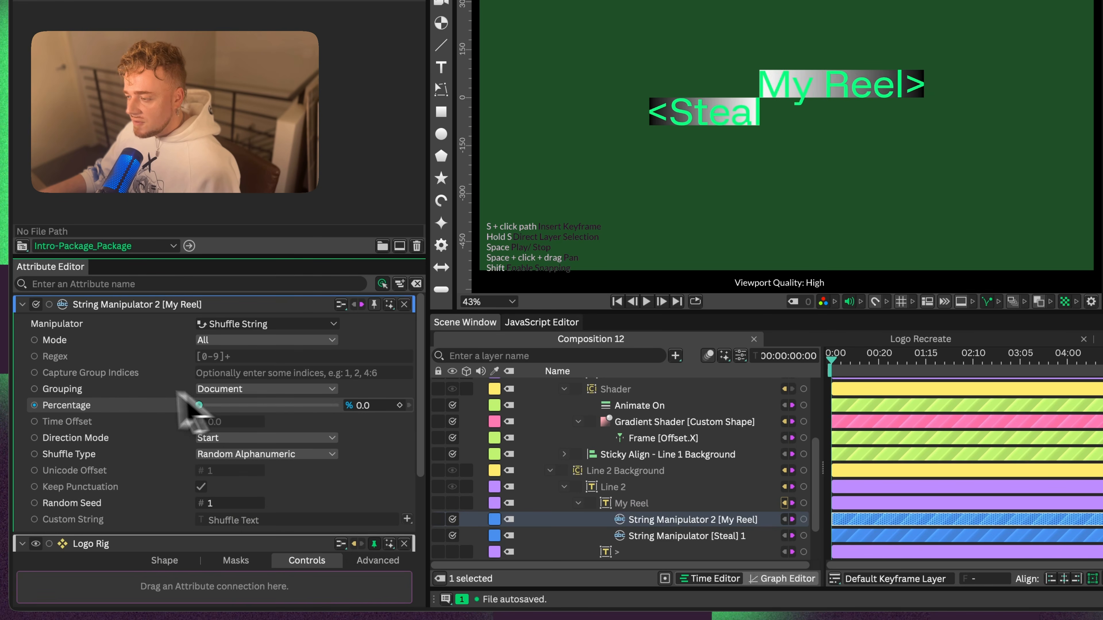
left_click_drag(197, 405, 402, 403)
- Expose the My Reel shuffle percentage on Logo Rig below the Line 2 text and rename it "Line 2 - Shuffle"
left_click_drag(34, 405, 31, 406)
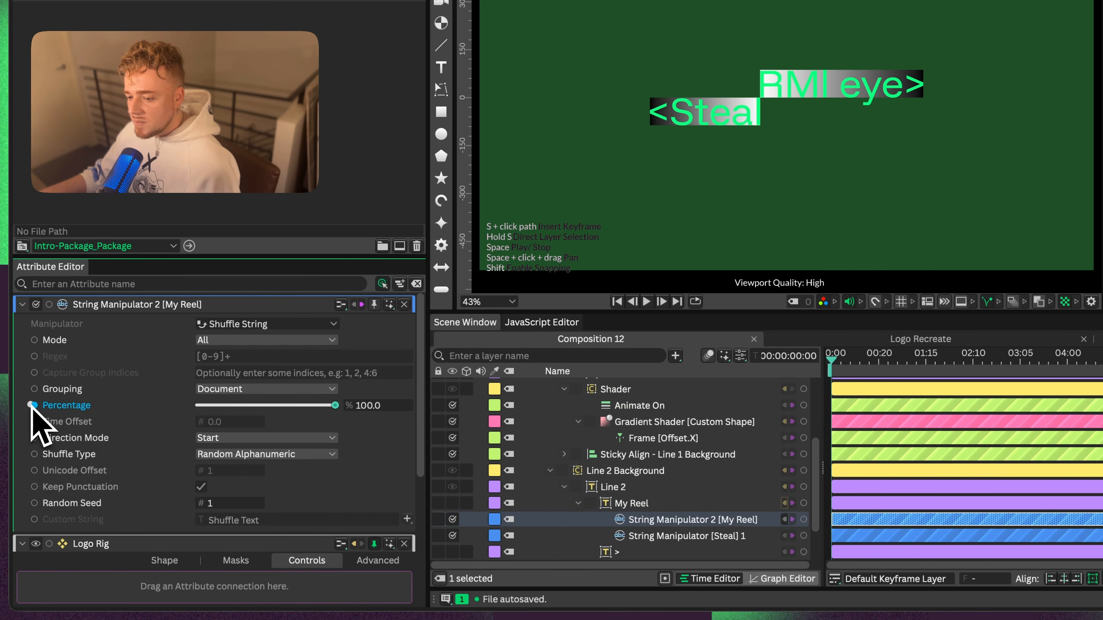
left_click_drag(114, 591, 113, 591)
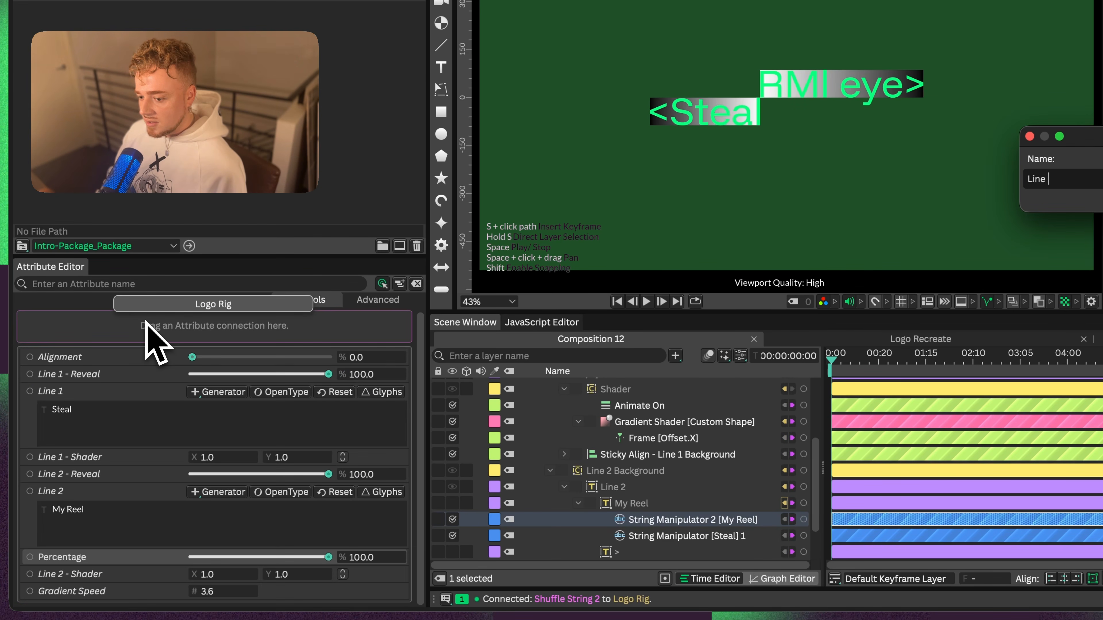
type("Line 2 - Shuffle")
key("Return")
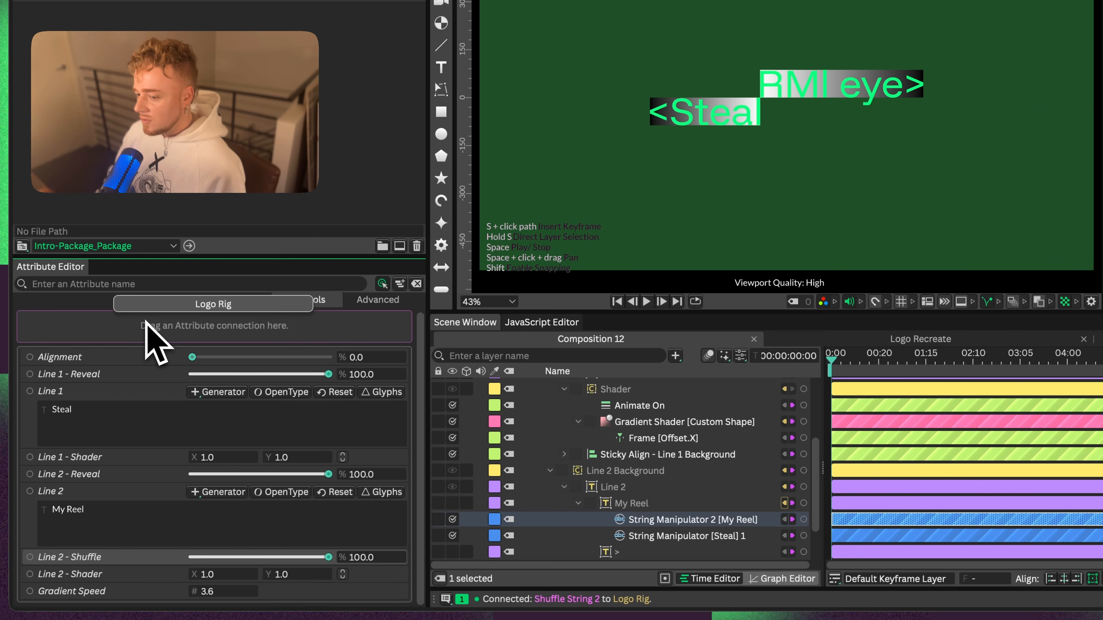
- Add a Shuffle String to the Steal text and expose its percentage as "Line 1 - Shuffle" below Line 1 in Logo Rig's controls
scroll(608, 478, "up", 5)
left_click(610, 443)
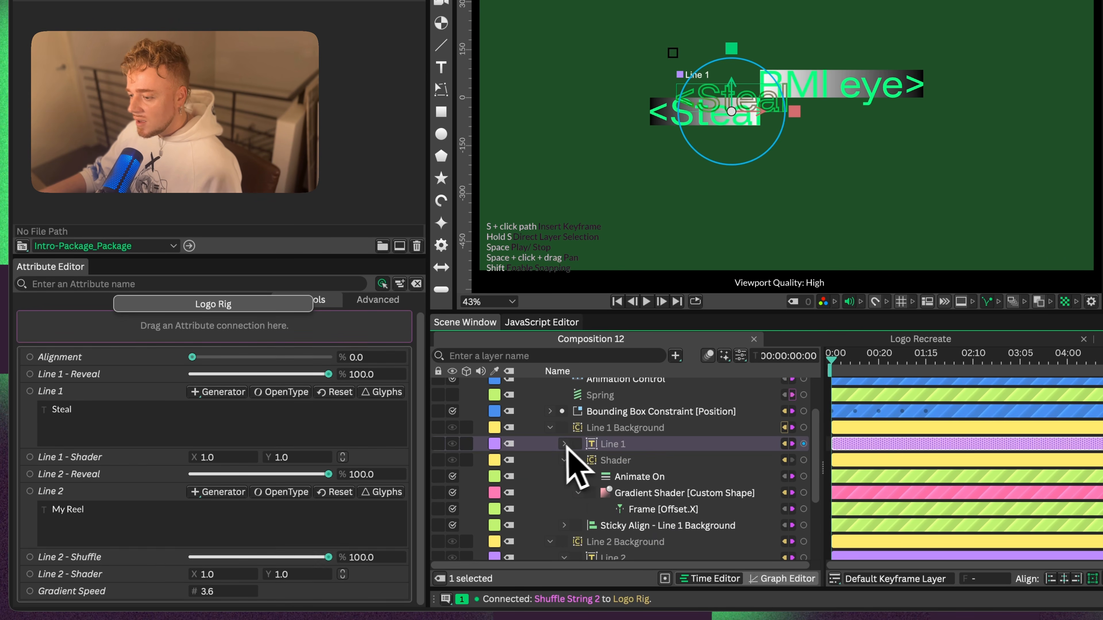
left_click(565, 444)
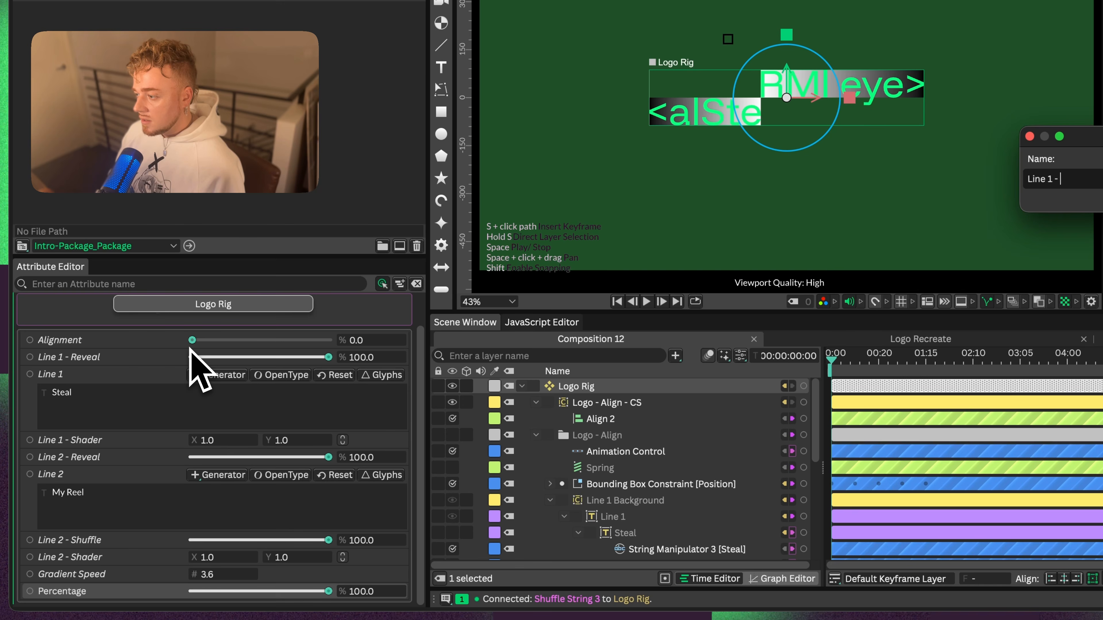
key("Return")
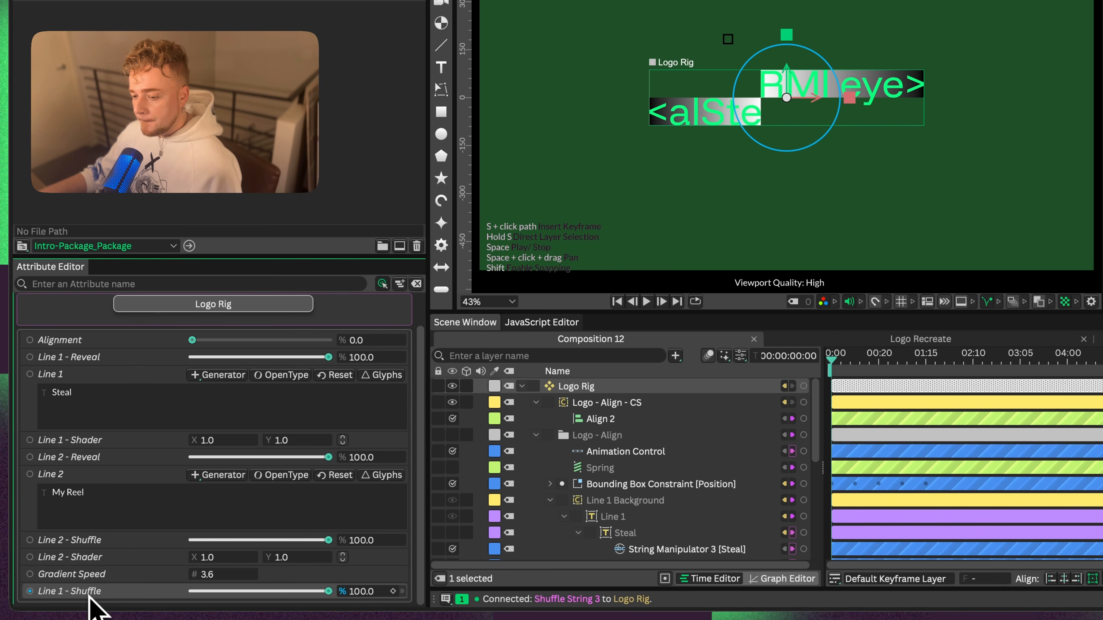
left_click_drag(98, 591, 93, 456)
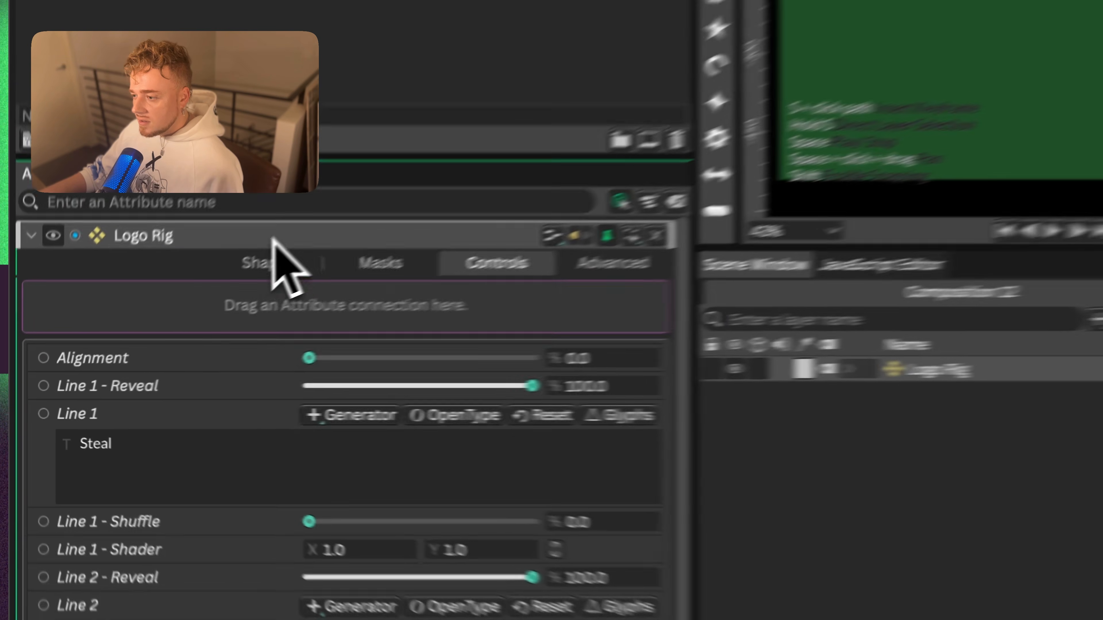
- Turn off component editing for Logo Rig so only its exposed controls remain
right_click(302, 217)
mouse_move(492, 434)
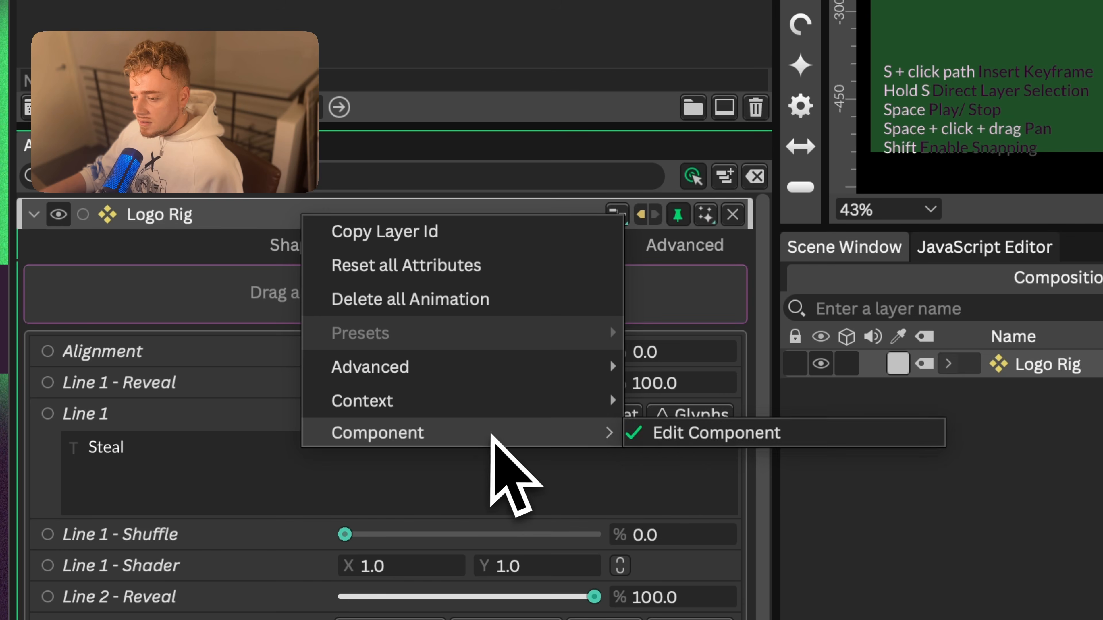
left_click(729, 434)
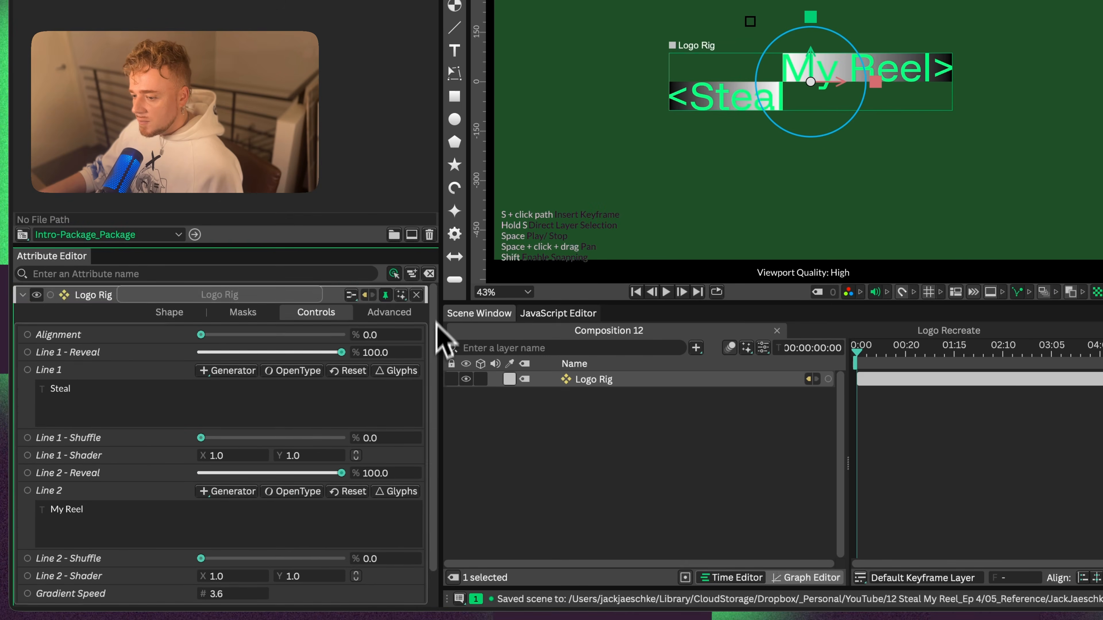
- Keyframe Logo Rig's Alignment at 0% on frame 0 and move the playhead to frame 20
left_click(408, 335)
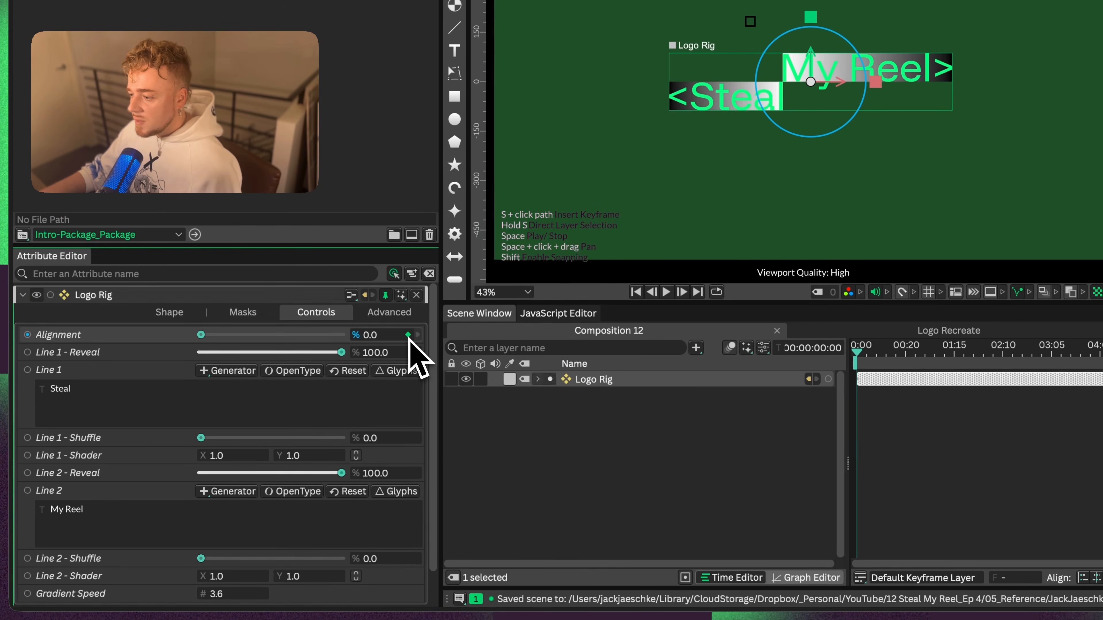
key("shift+Right")
key("shift+Right")
key("shift+Right")
key("shift+Right")
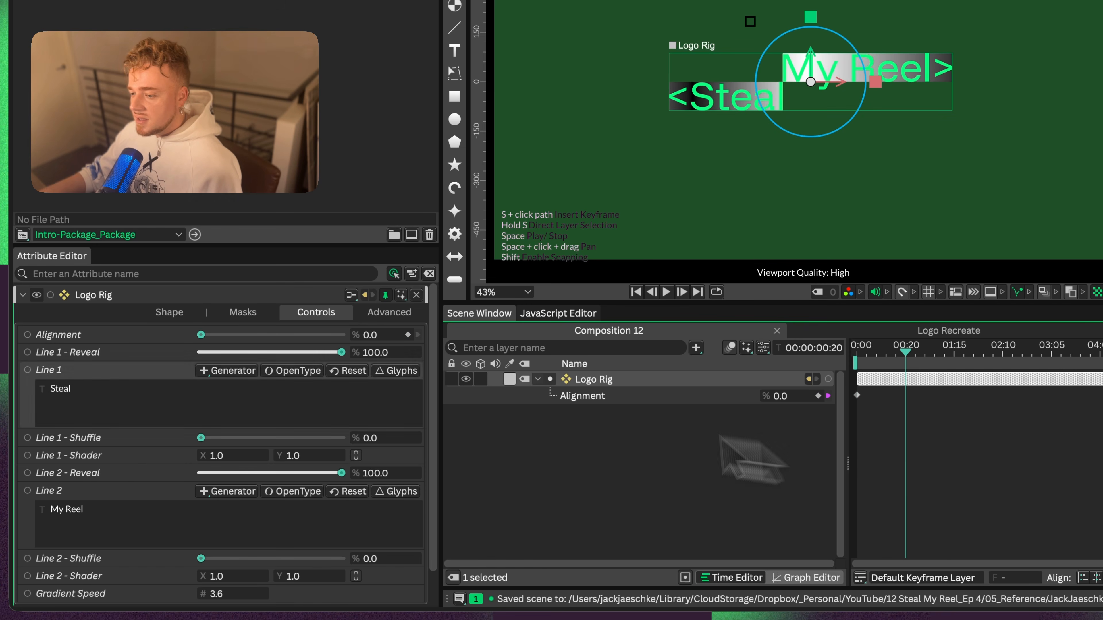
left_click_drag(434, 354, 433, 404)
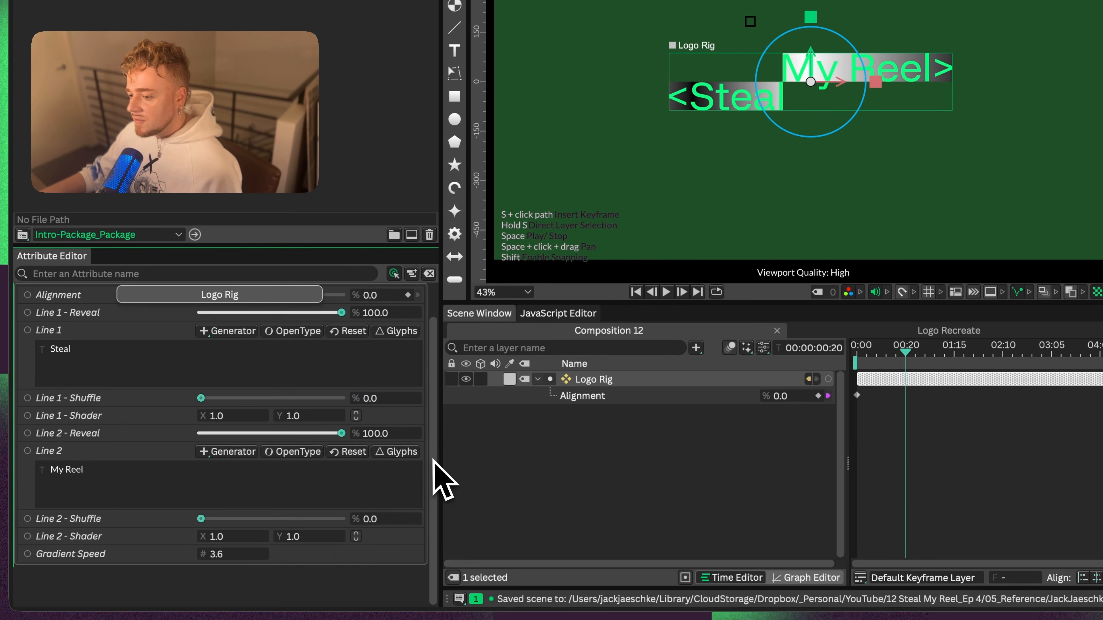
scroll(433, 460, "up", 2)
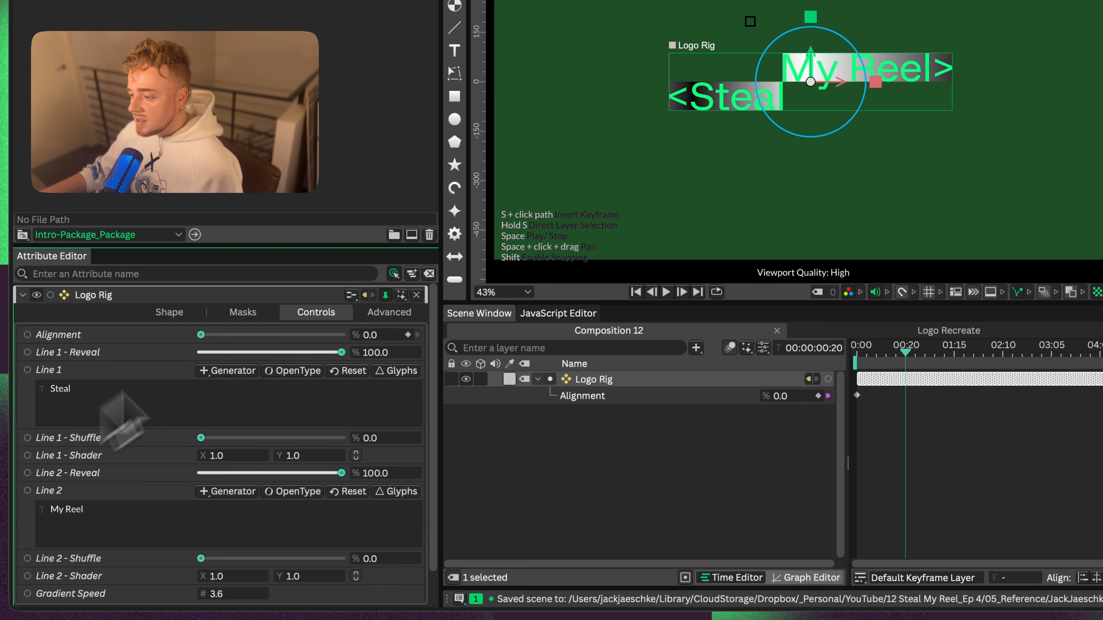
left_click(908, 354)
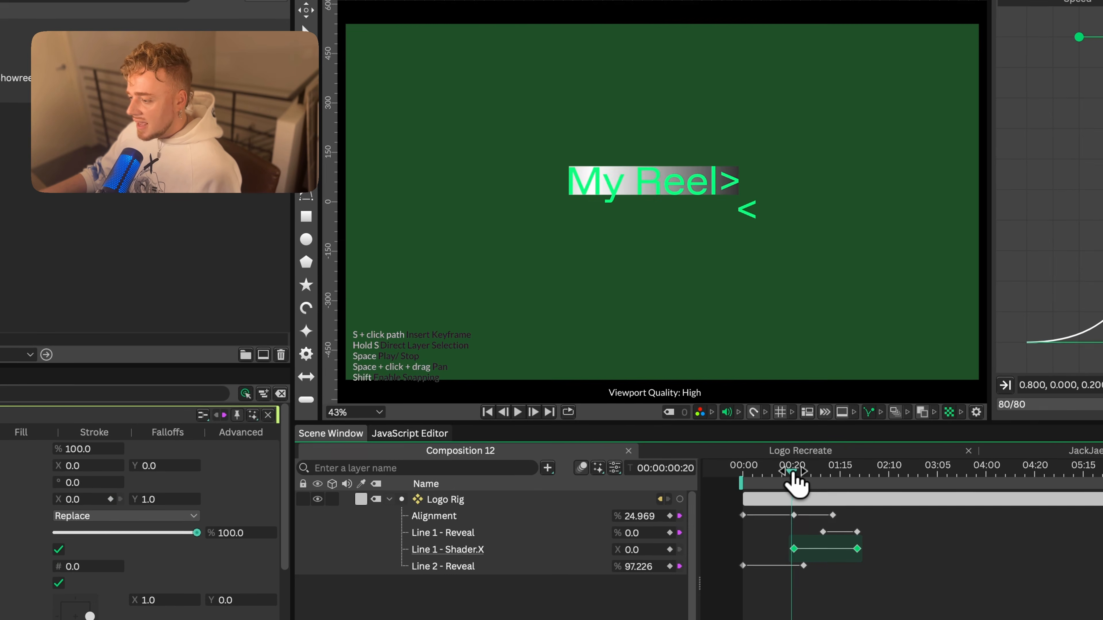
- Scrub through Logo Rig's keyframed animation and view the Logo Recreate composition
left_click(793, 474)
left_click(813, 501)
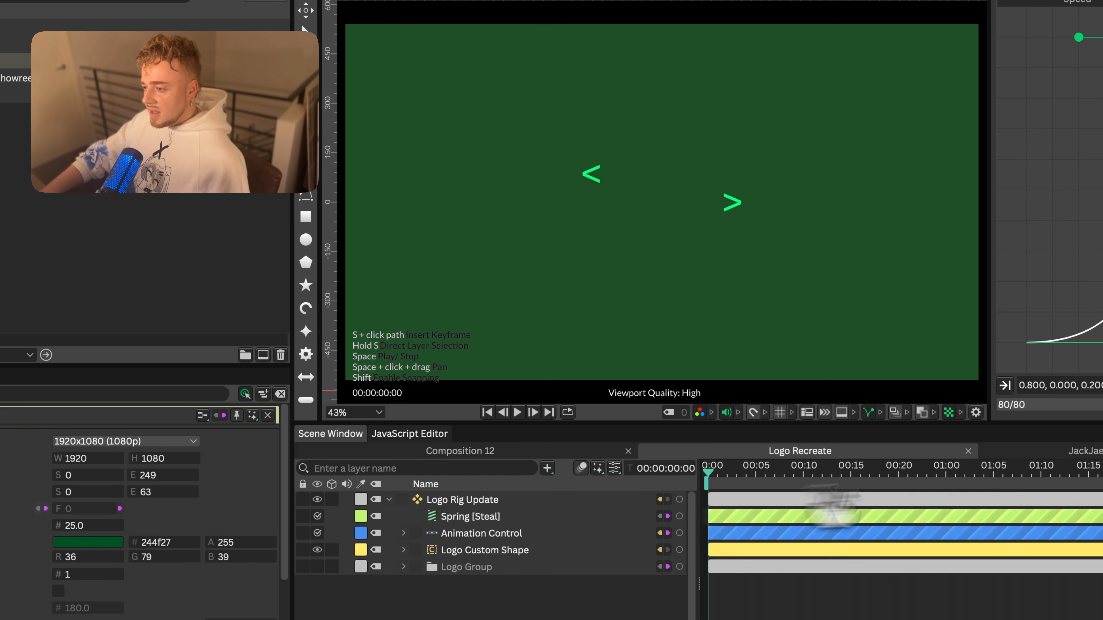
- Play back the Logo Recreate composition and return to Composition 12
key("space")
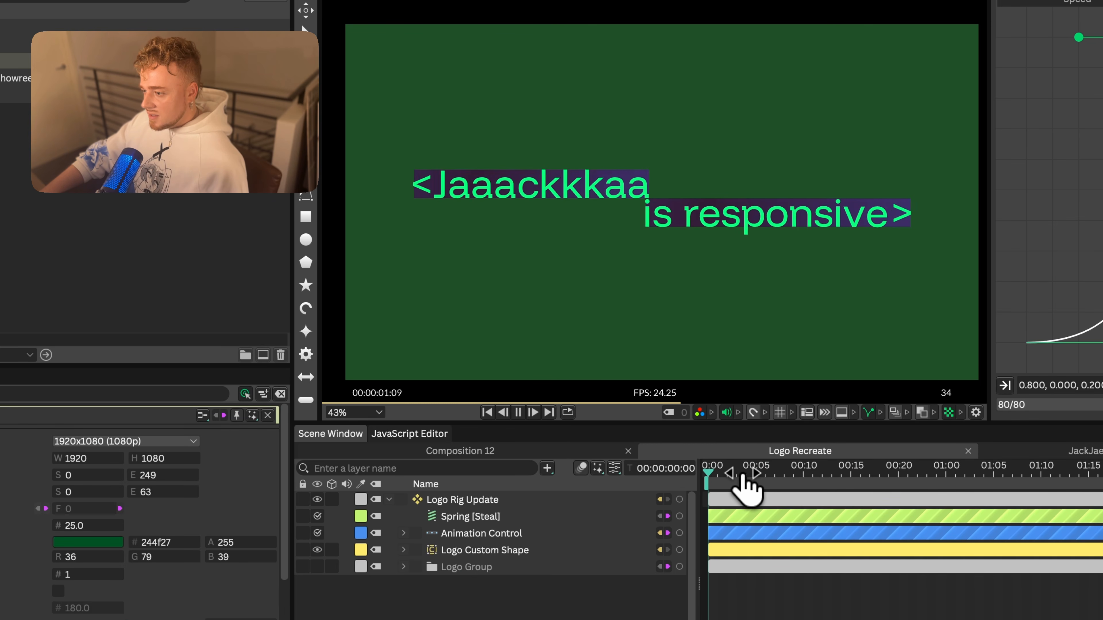
left_click(712, 473)
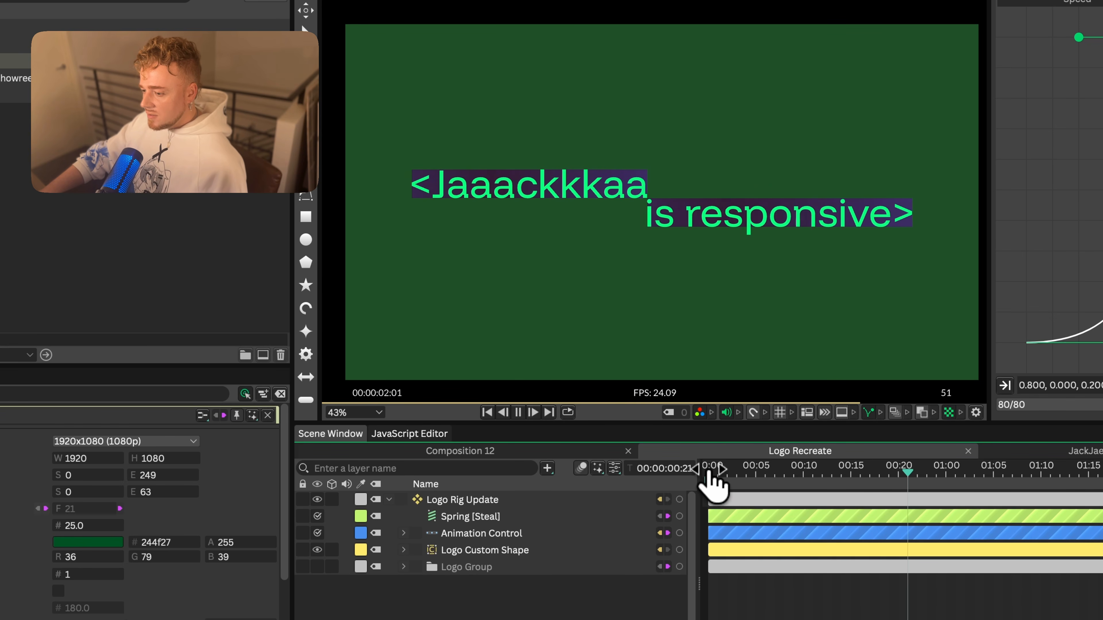
left_click(450, 500)
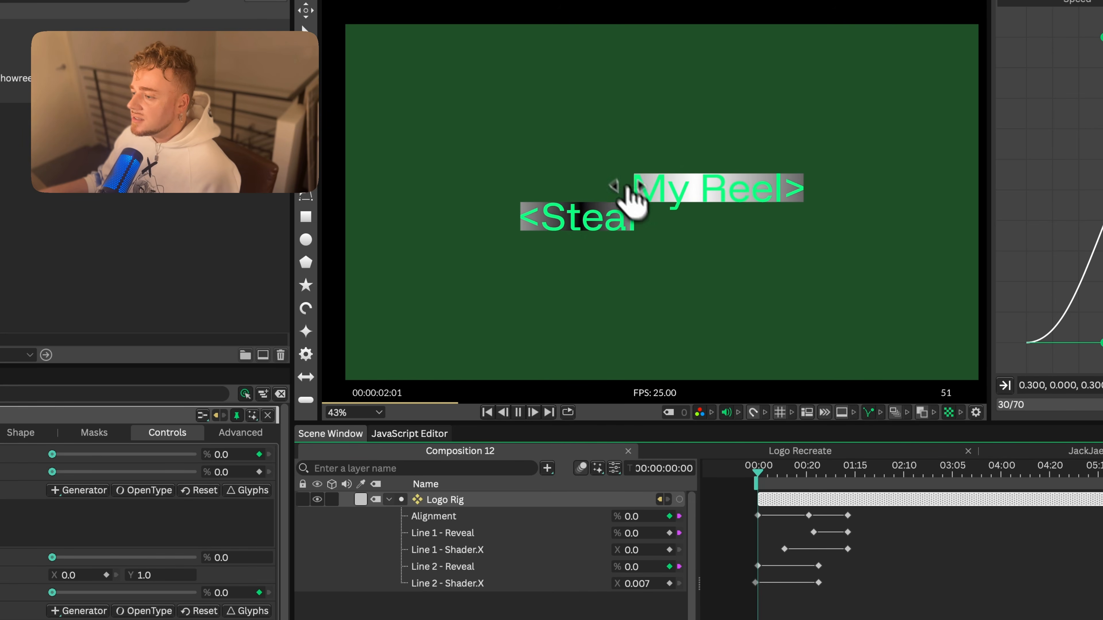
- Move the last keyframes of Alignment, Line 1 - Reveal and Line 1 - Shader.X to about 01:23 on the timeline
left_click(808, 470)
mouse_move(856, 512)
left_mouse_down()
mouse_move(840, 553)
mouse_move(875, 516)
left_mouse_up()
left_click_drag(755, 472, 868, 484)
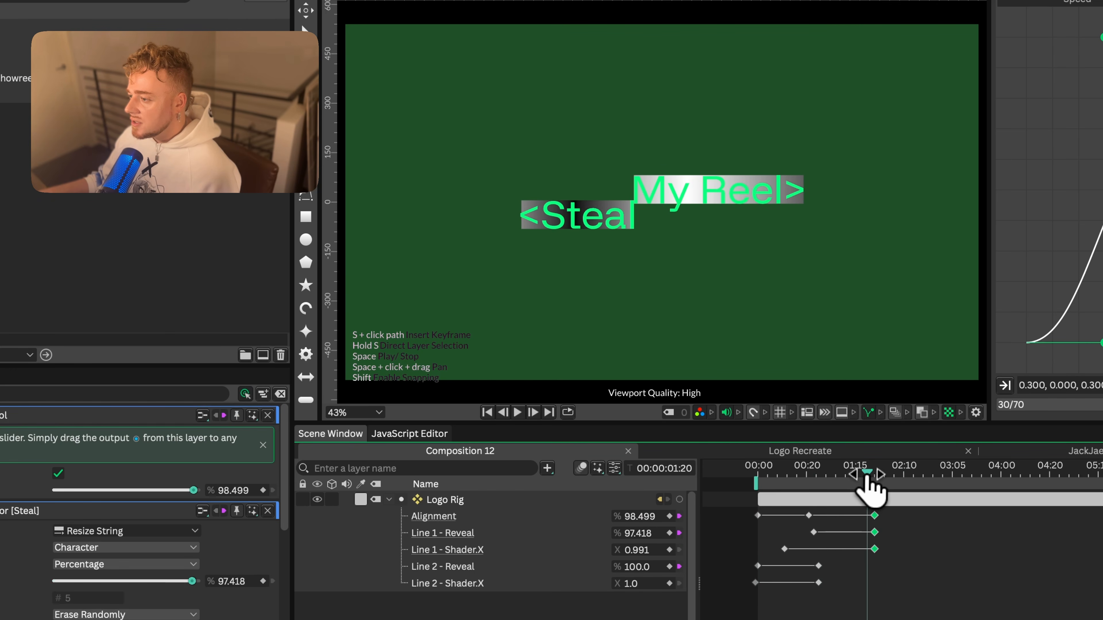
- Lengthen Logo Rig's Line 1 to "Stealaaa" and Line 2 to "My Reelsdfsdfsd", and play the animation from the start
left_click(481, 499)
left_click(5, 523)
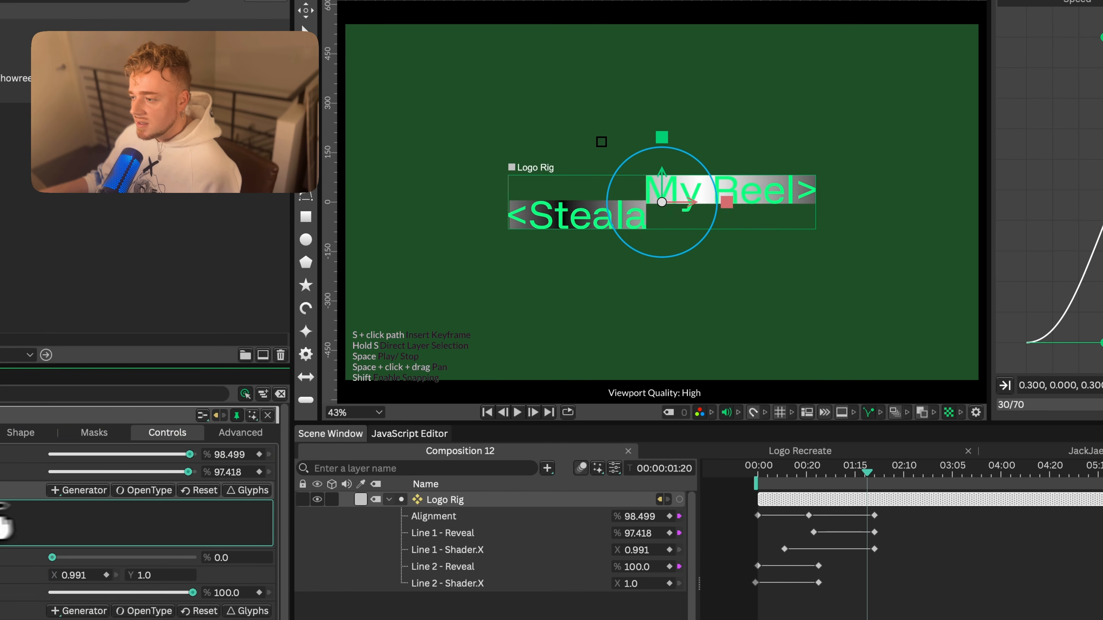
left_click(6, 619)
type("sdfsdfsd")
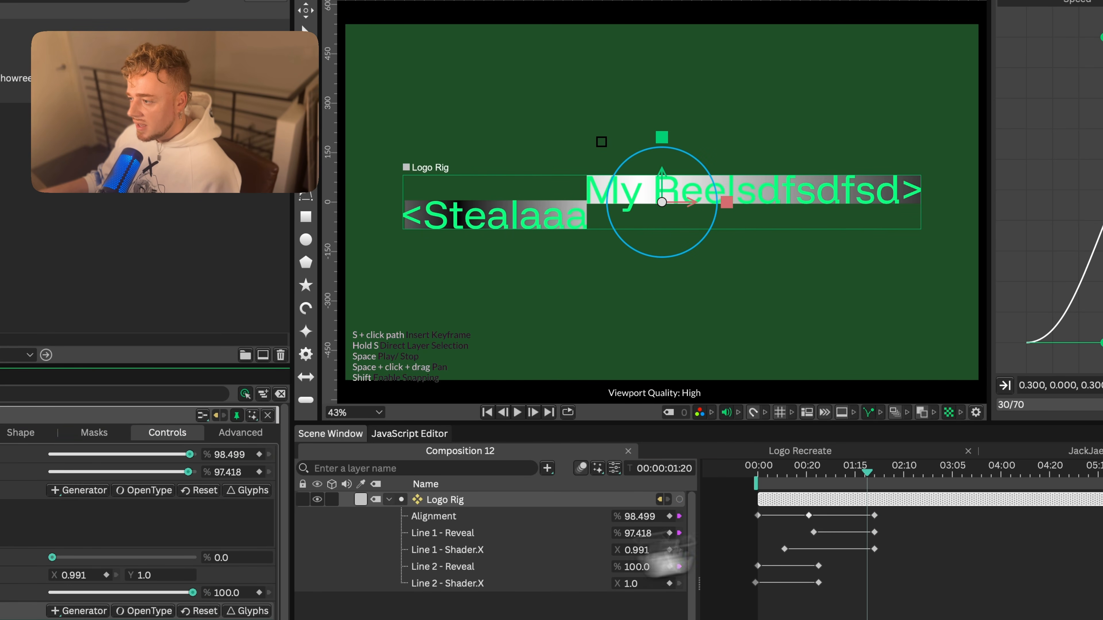
left_click_drag(804, 472, 703, 469)
key("space")
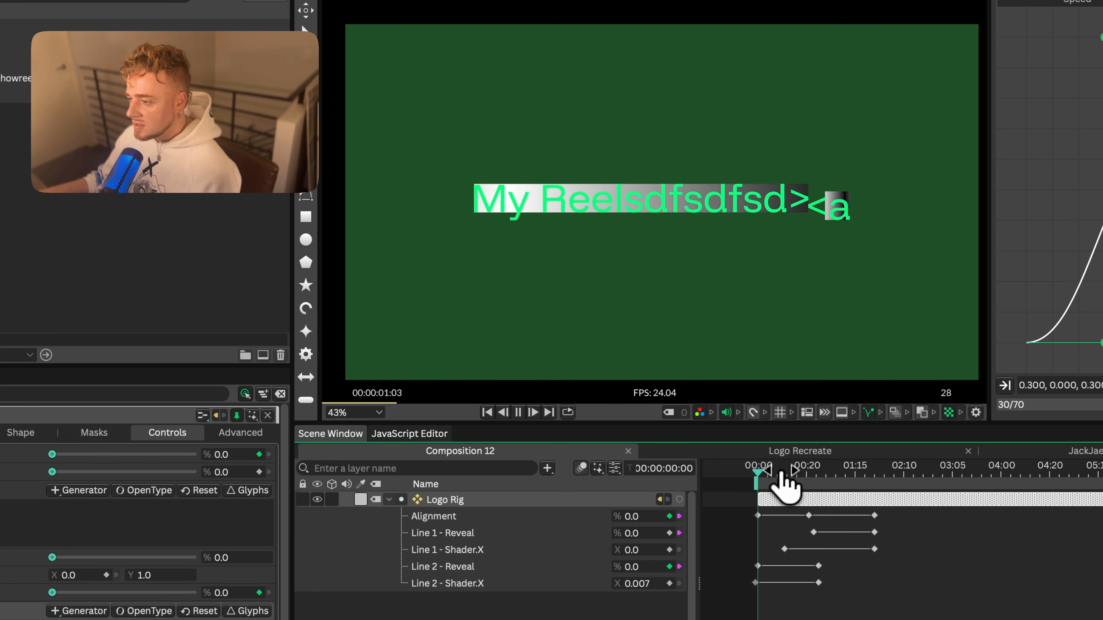
- Remove the extra Alignment keyframe at 01:24 from Logo Rig
right_click(443, 442)
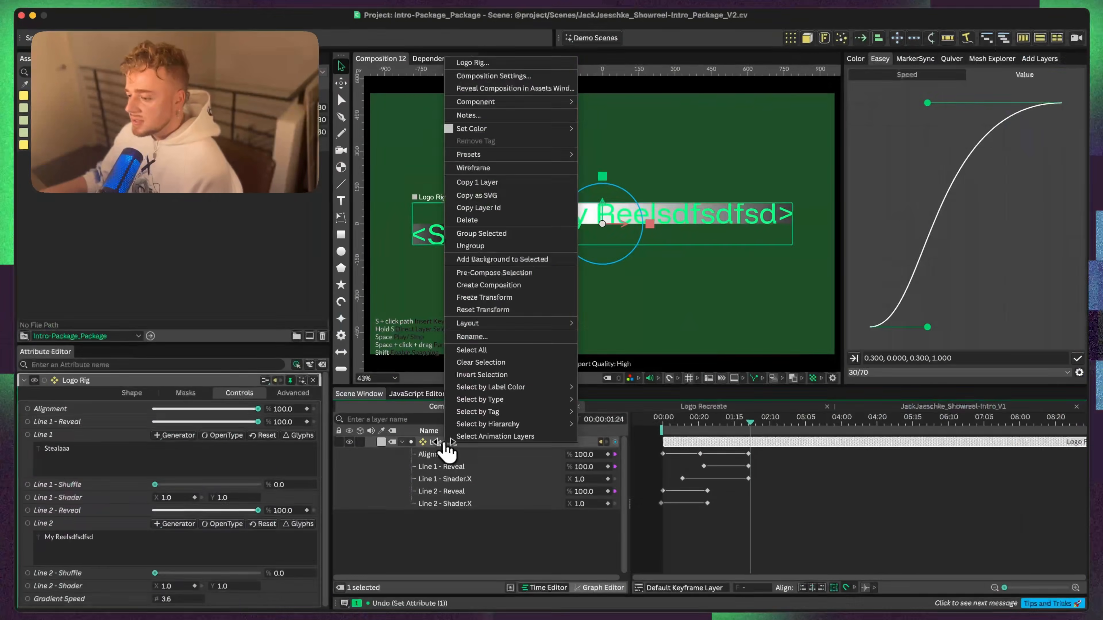
left_click(427, 266)
mouse_move(274, 415)
left_mouse_down()
mouse_move(161, 419)
mouse_move(247, 428)
mouse_move(283, 419)
left_mouse_up()
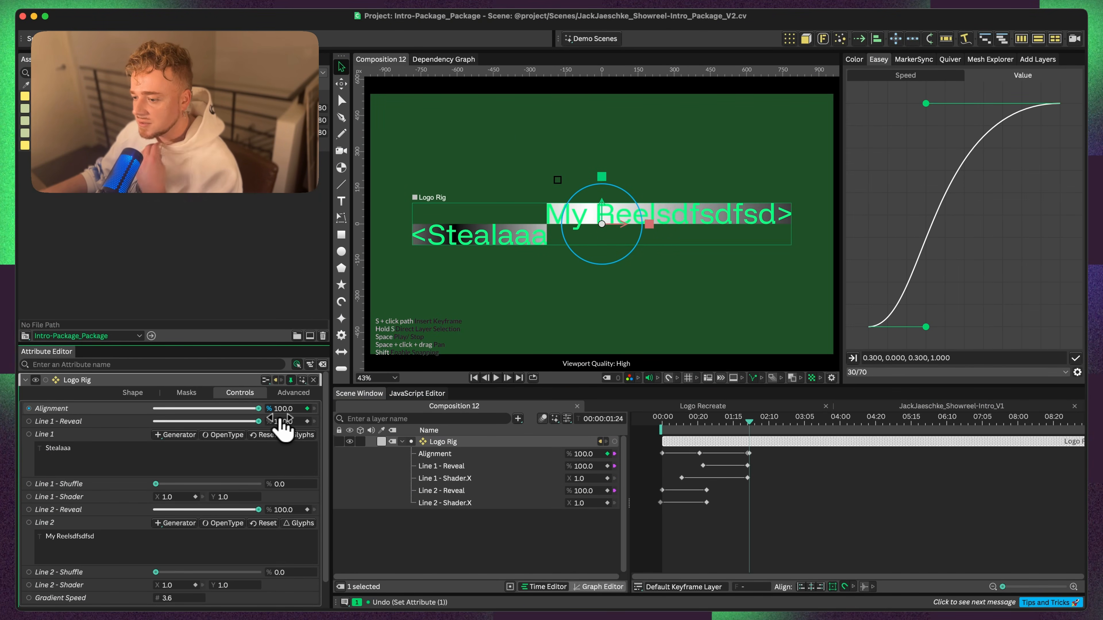
scroll(741, 455, "up", 10)
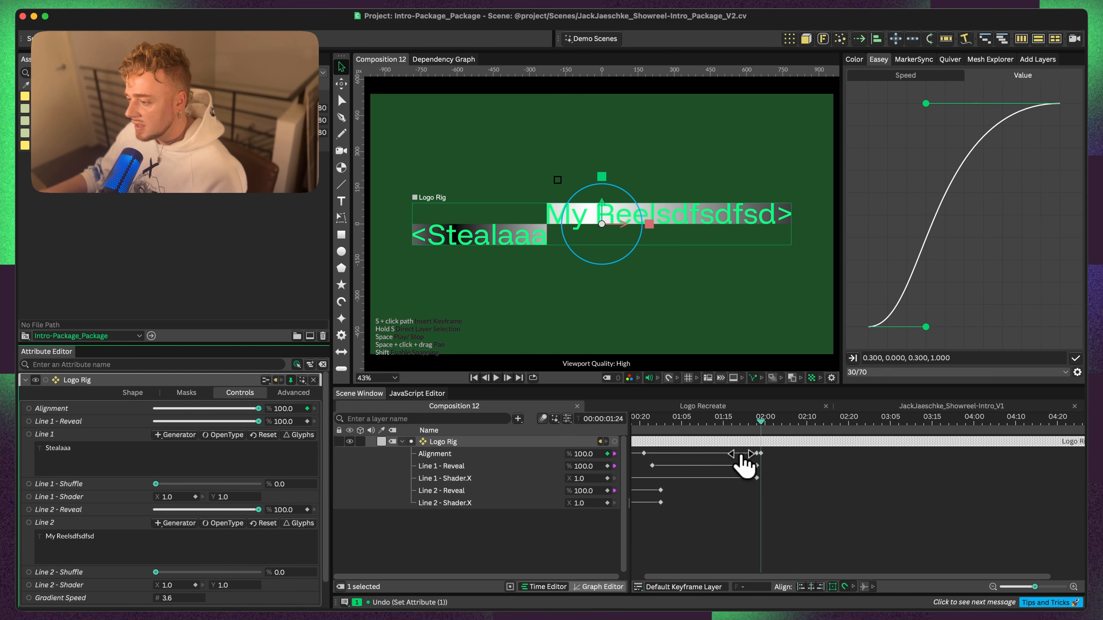
left_click(784, 455)
key("Delete")
scroll(777, 474, "down", 10)
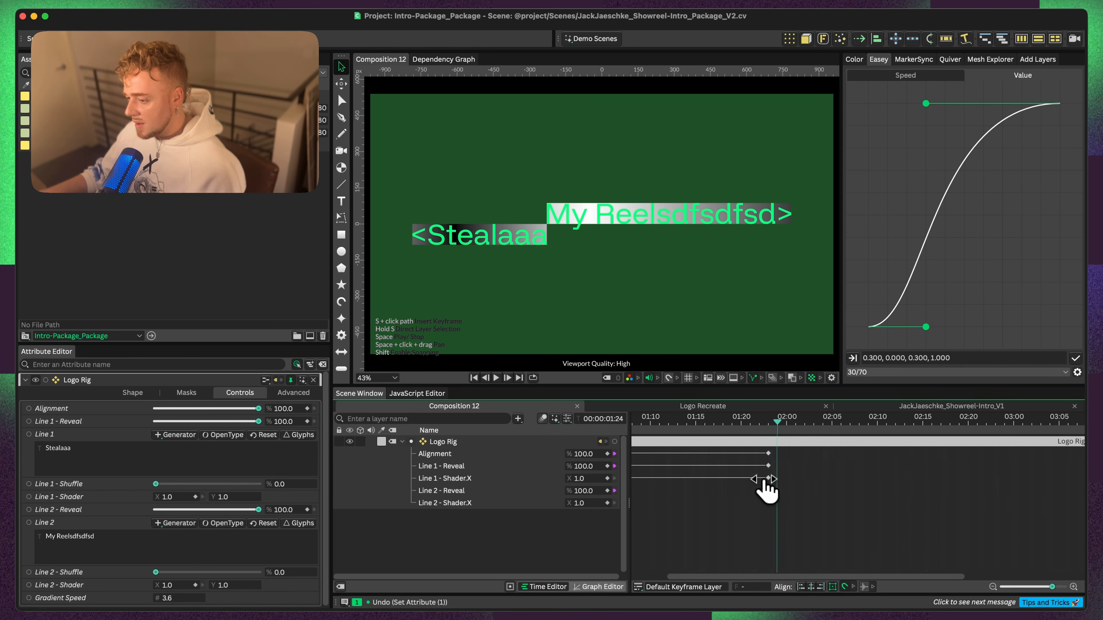
- Enable component editing for Logo Rig and clear all Alignment keyframes from its Animation Control
right_click(459, 444)
mouse_move(539, 106)
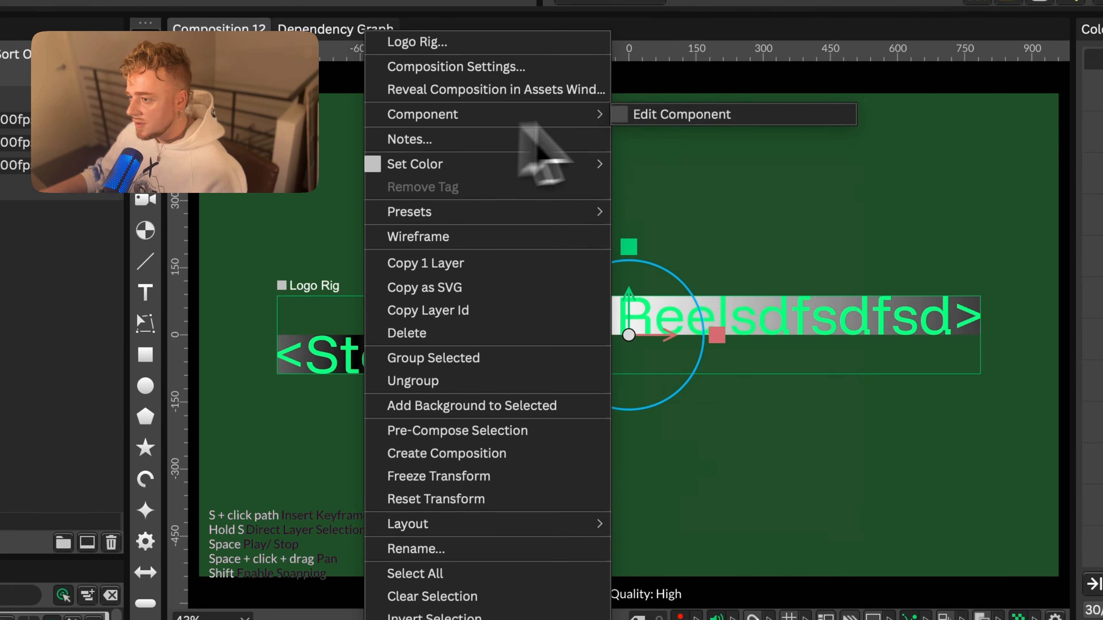
left_click(680, 115)
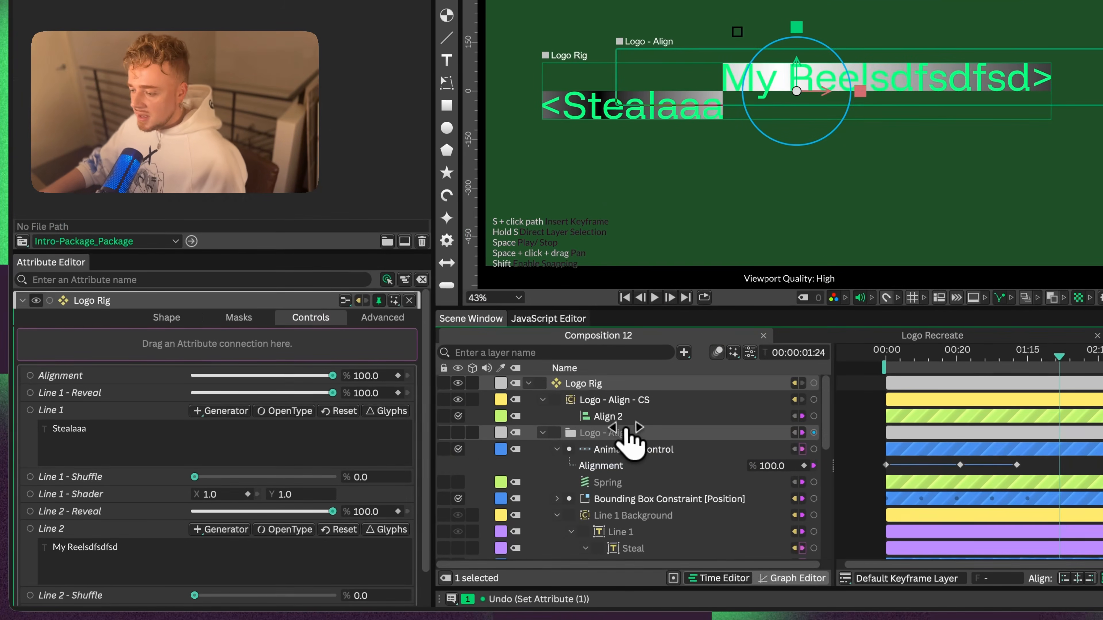
left_click(635, 447)
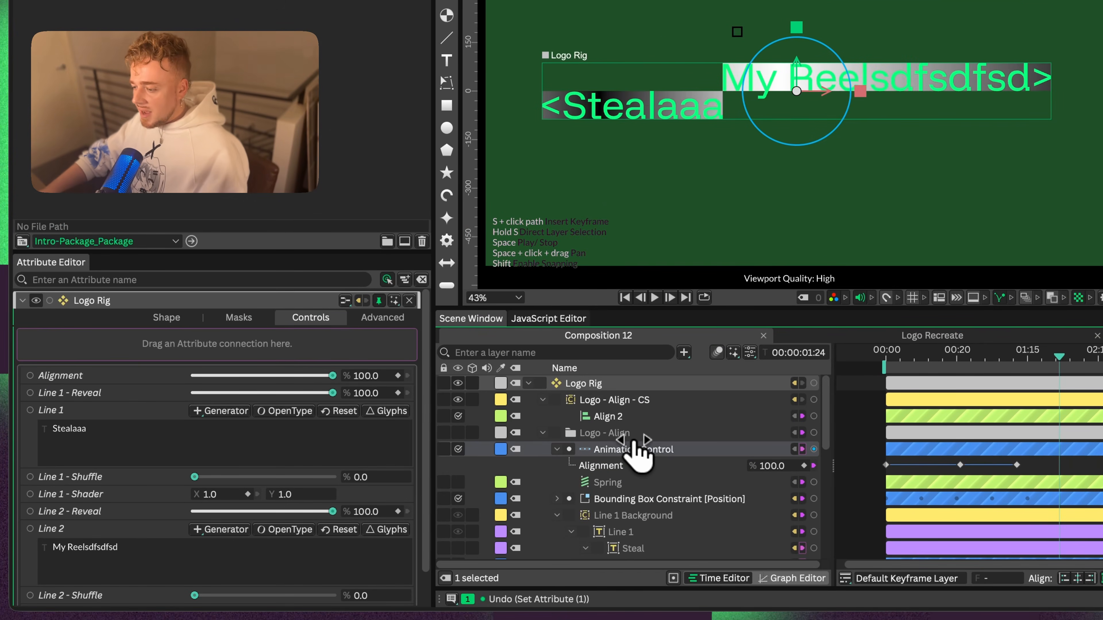
left_click(636, 450)
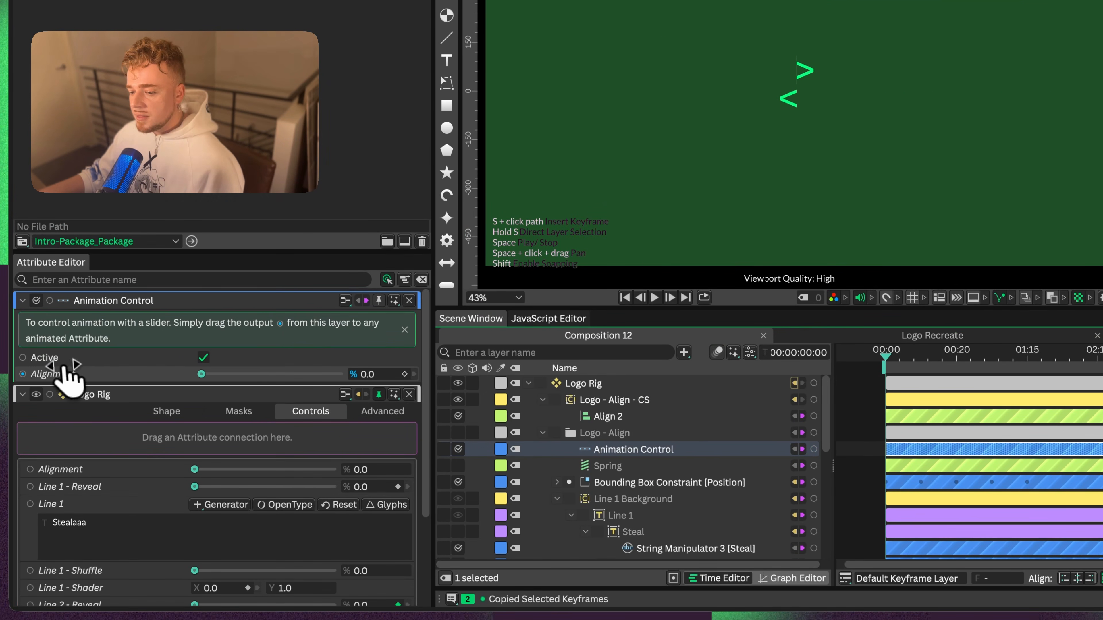
- Add a Number Range behaviour to the Animation Control's Alignment and set its Source Maximum to 100
right_click(121, 374)
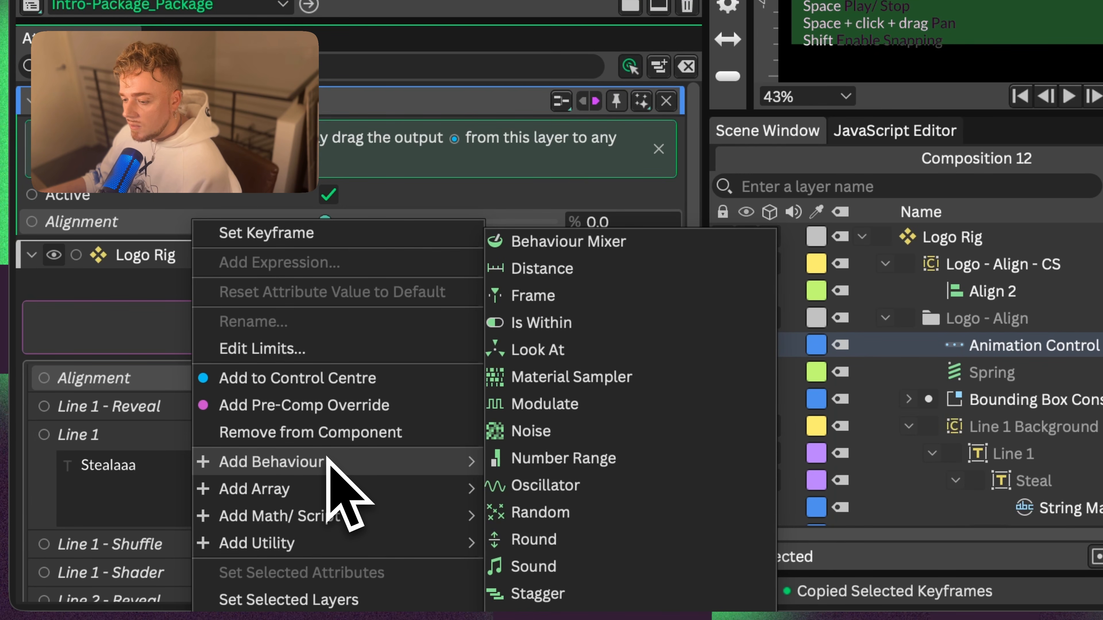
left_click(525, 458)
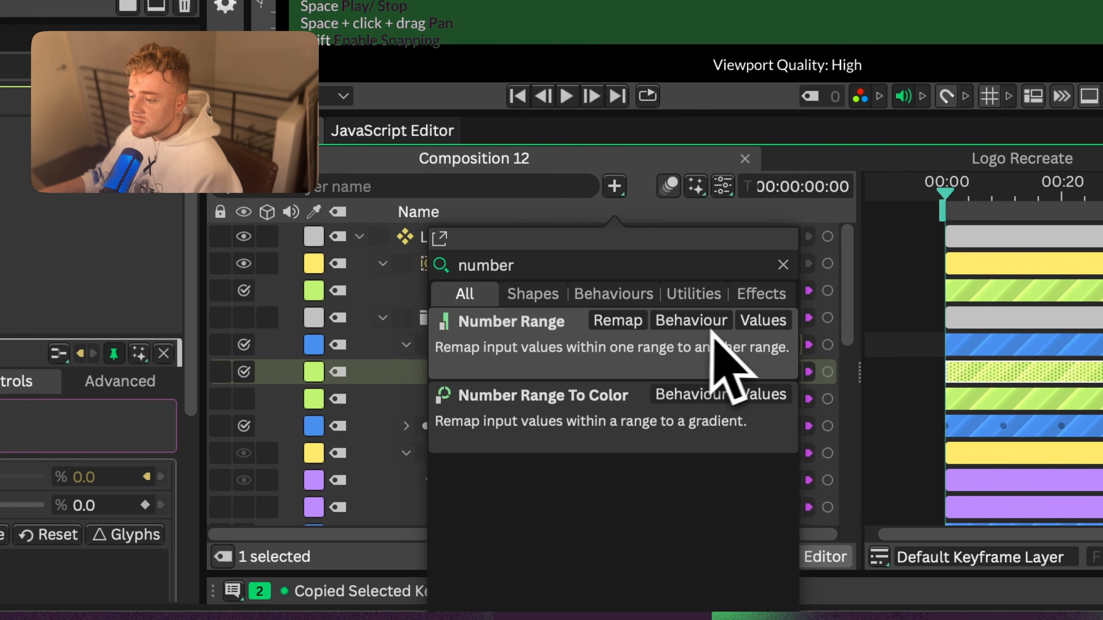
left_click(383, 376)
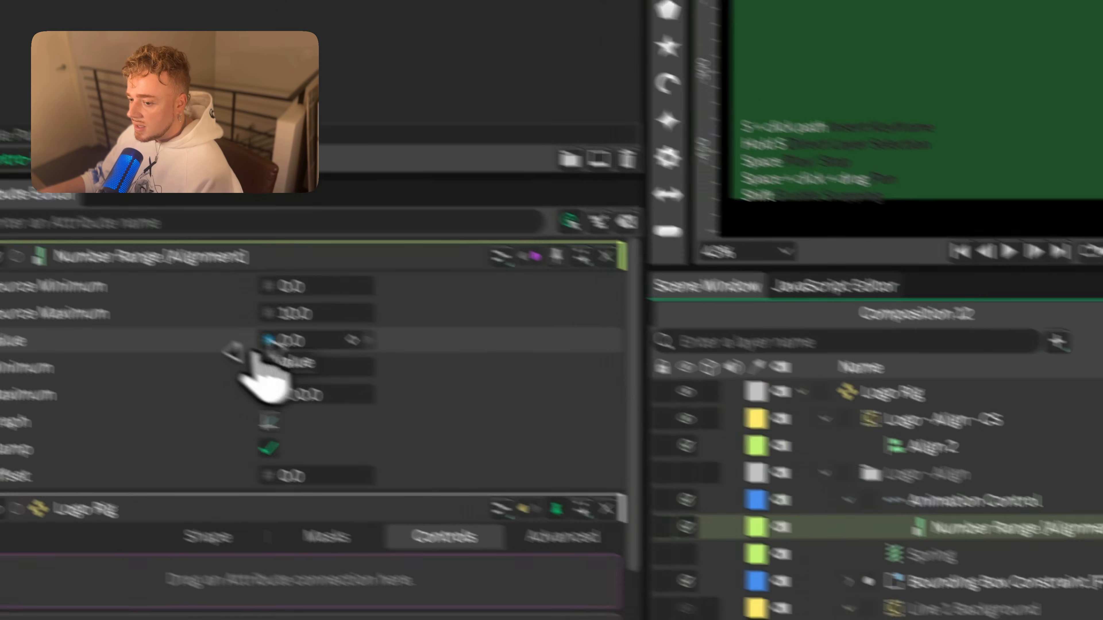
left_click(305, 313)
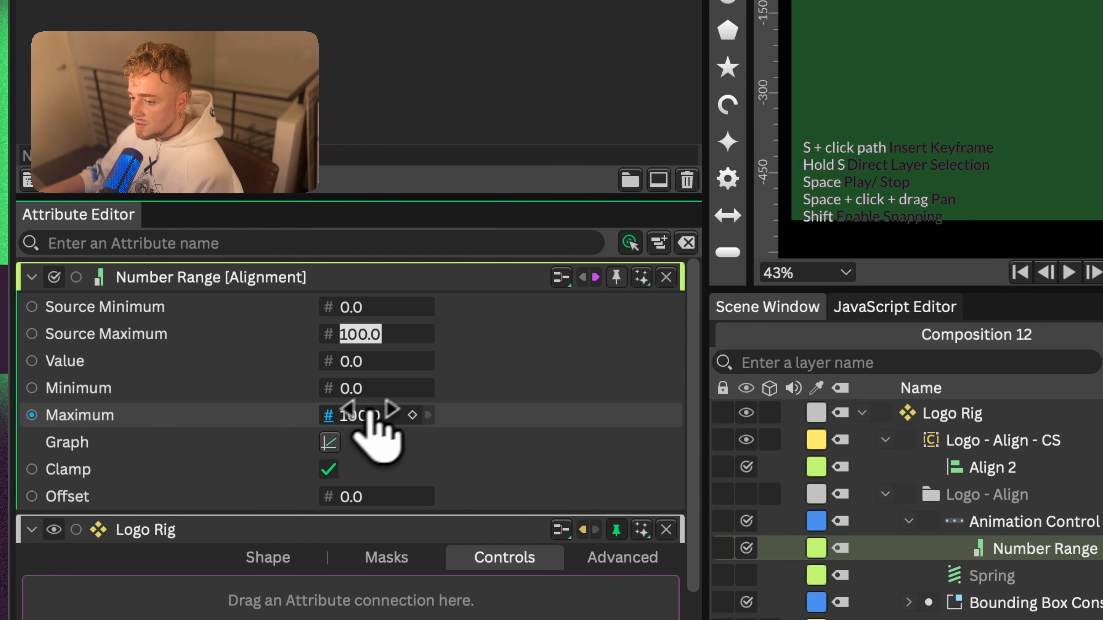
- Test the Number Range's Value above 100 while Clamp is on
left_click_drag(351, 361, 517, 304)
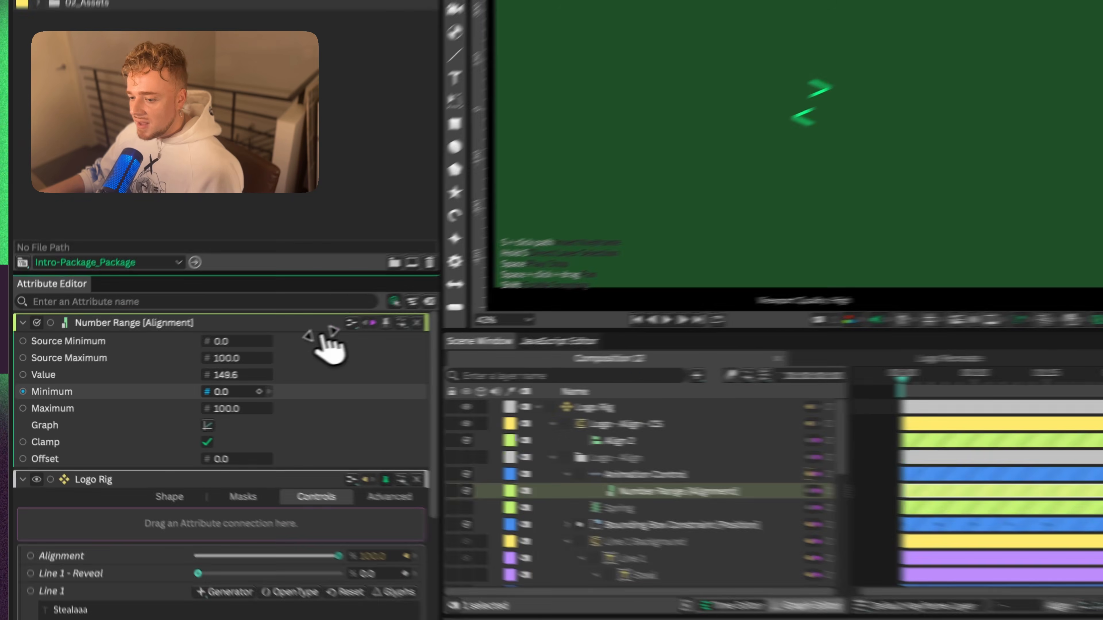
key("super+z")
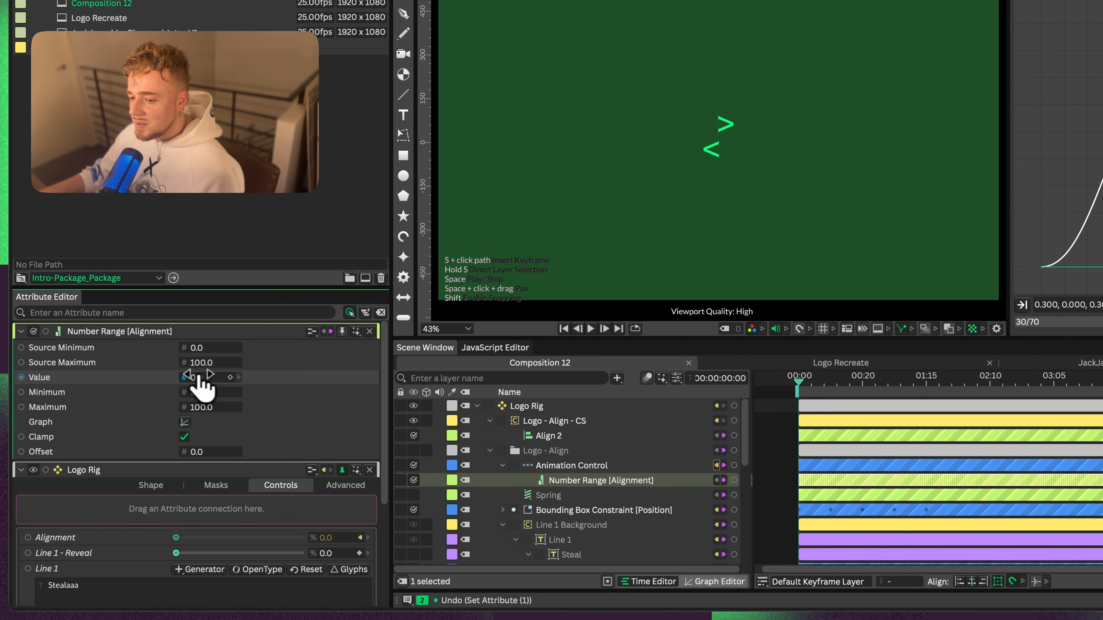
left_click_drag(597, 390, 879, 413)
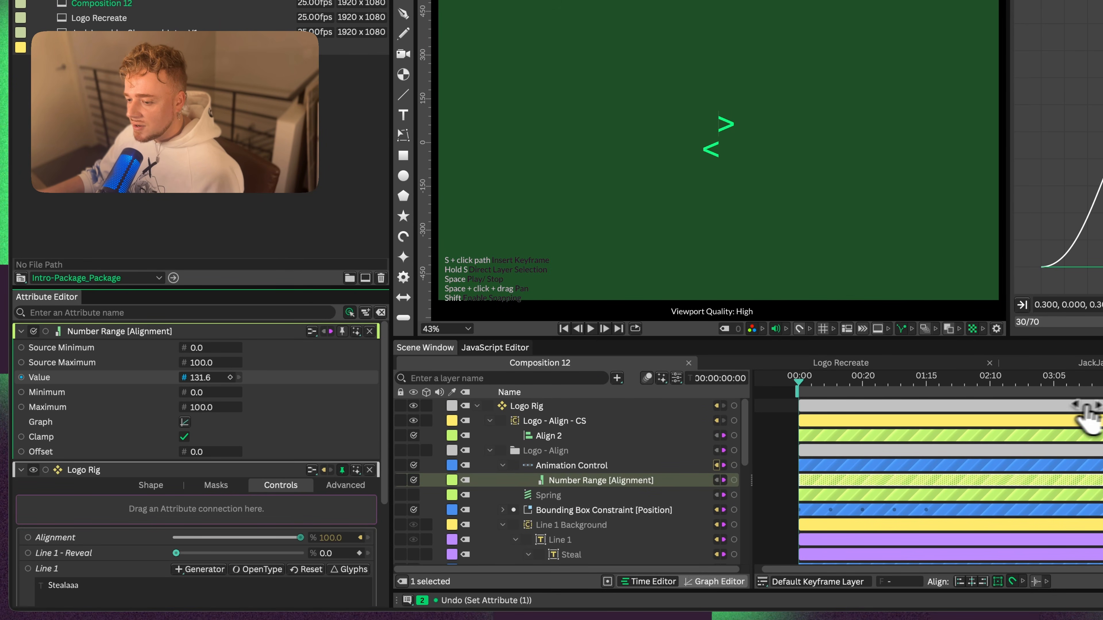
left_click_drag(1087, 408, 1095, 409)
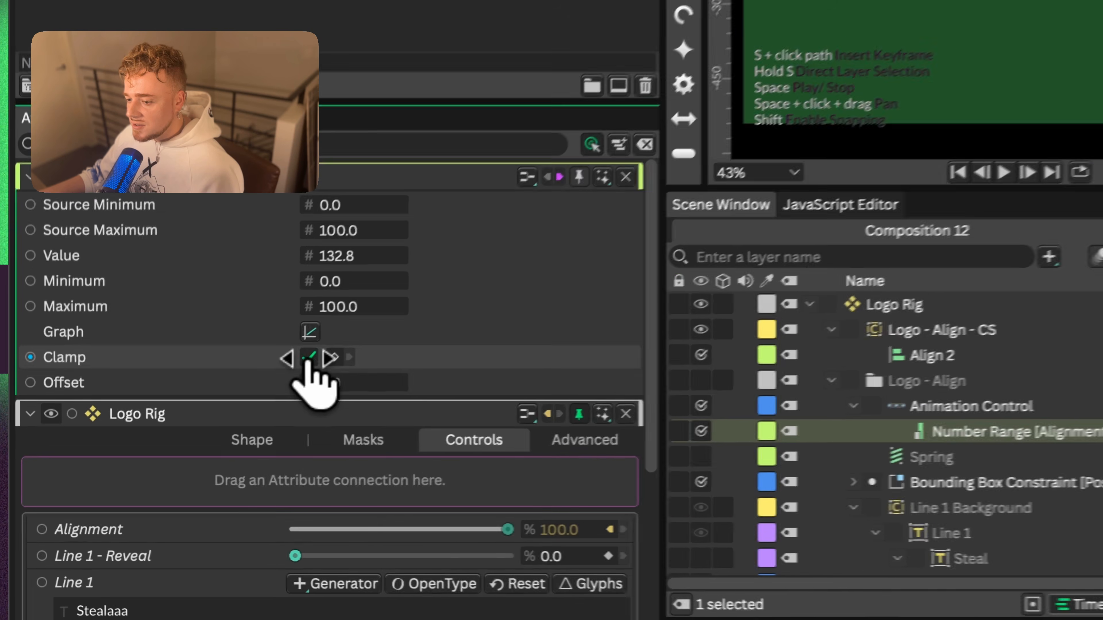
- Turn off the Number Range's Clamp, test its Value up to about 263 and bring it back to 0
left_click(309, 358)
left_click_drag(324, 257, 1102, 439)
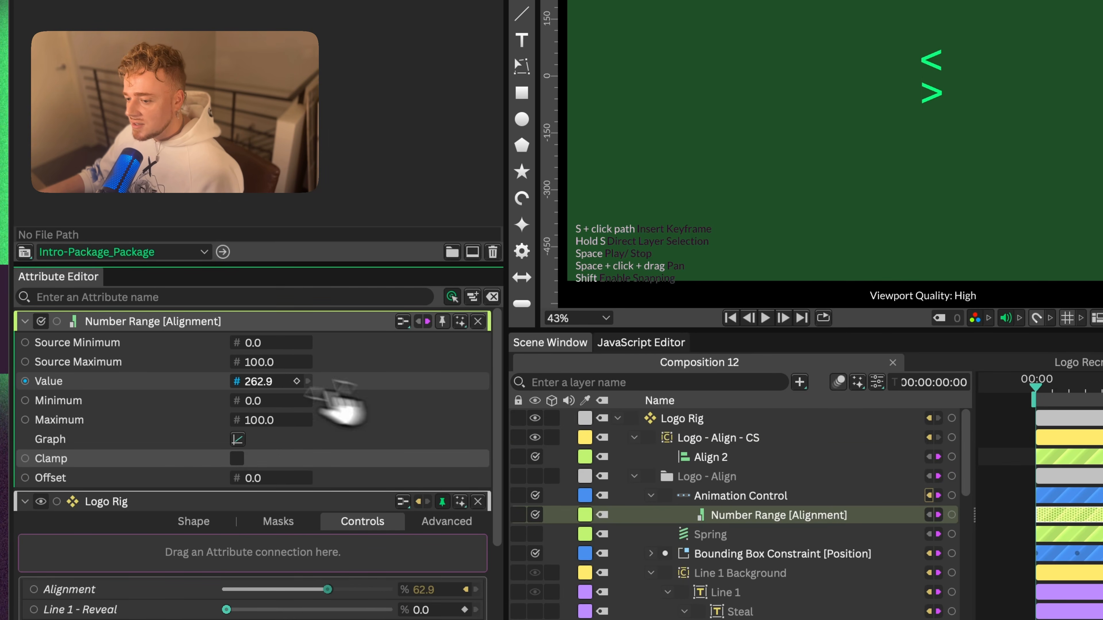
left_click_drag(265, 383, 193, 389)
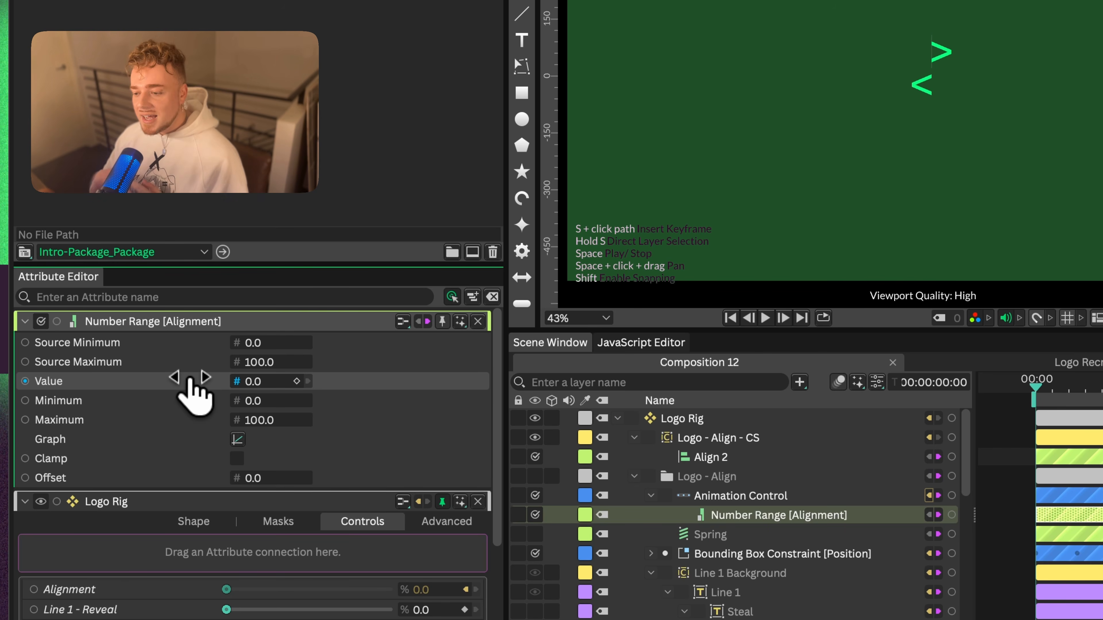
- Set the Number Range's Source Maximum to 360 and test different values, including 90
left_click(591, 496)
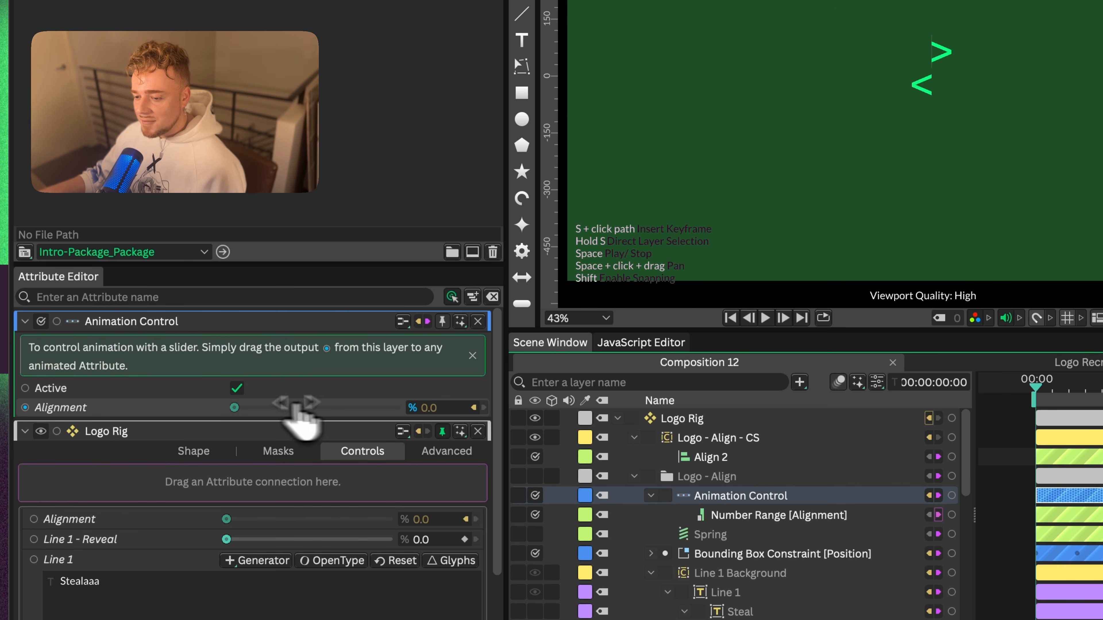
left_click(707, 516)
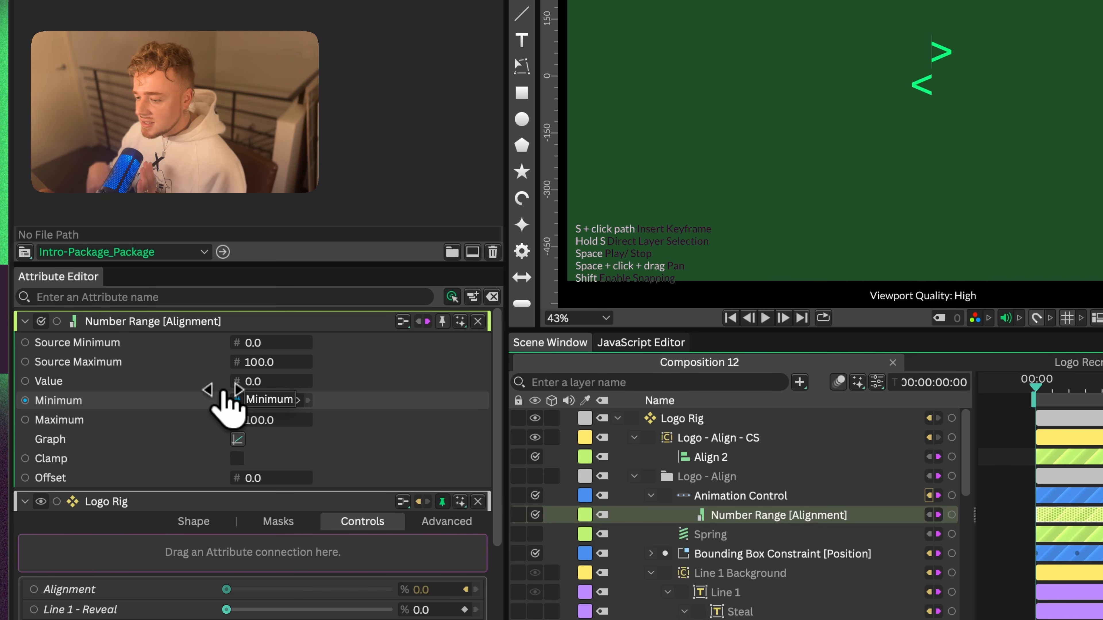
left_click(223, 361)
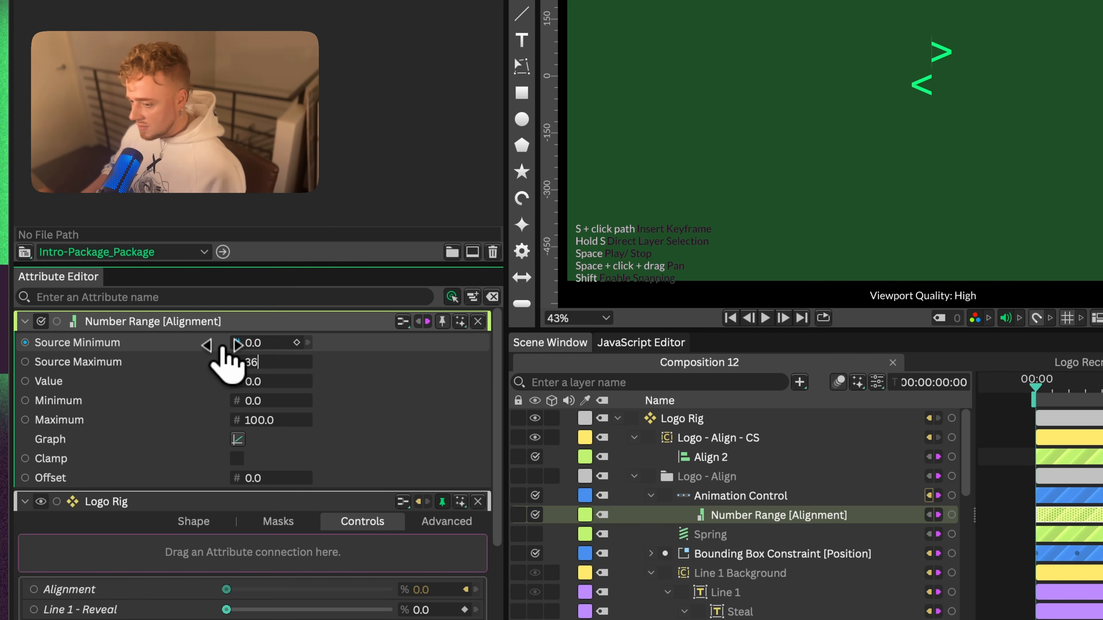
left_click_drag(223, 381, 320, 385)
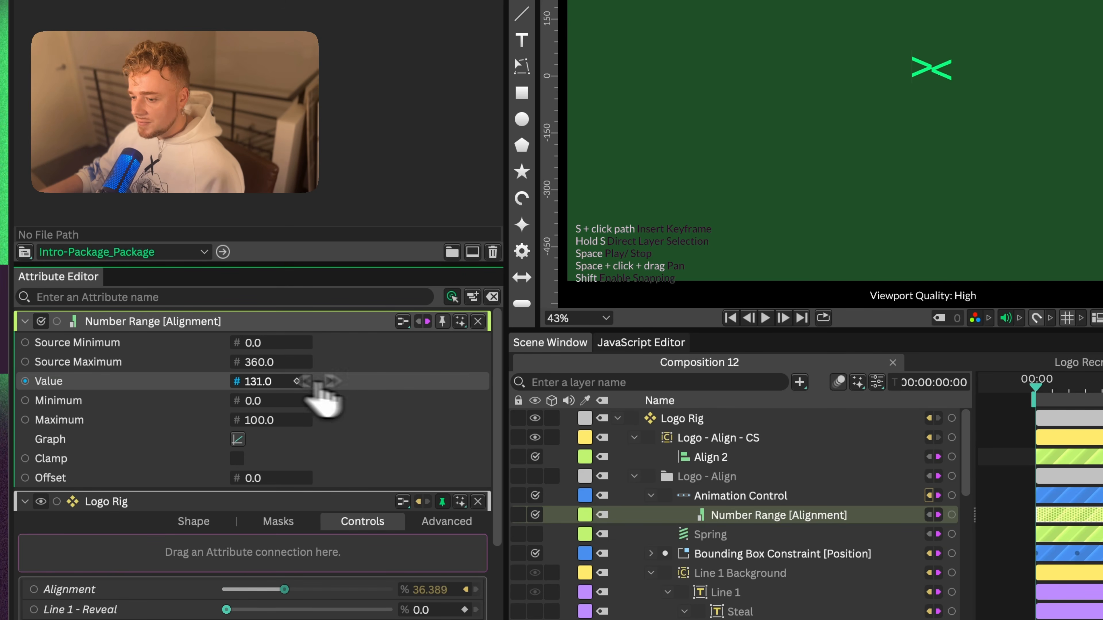
type("90")
key("Return")
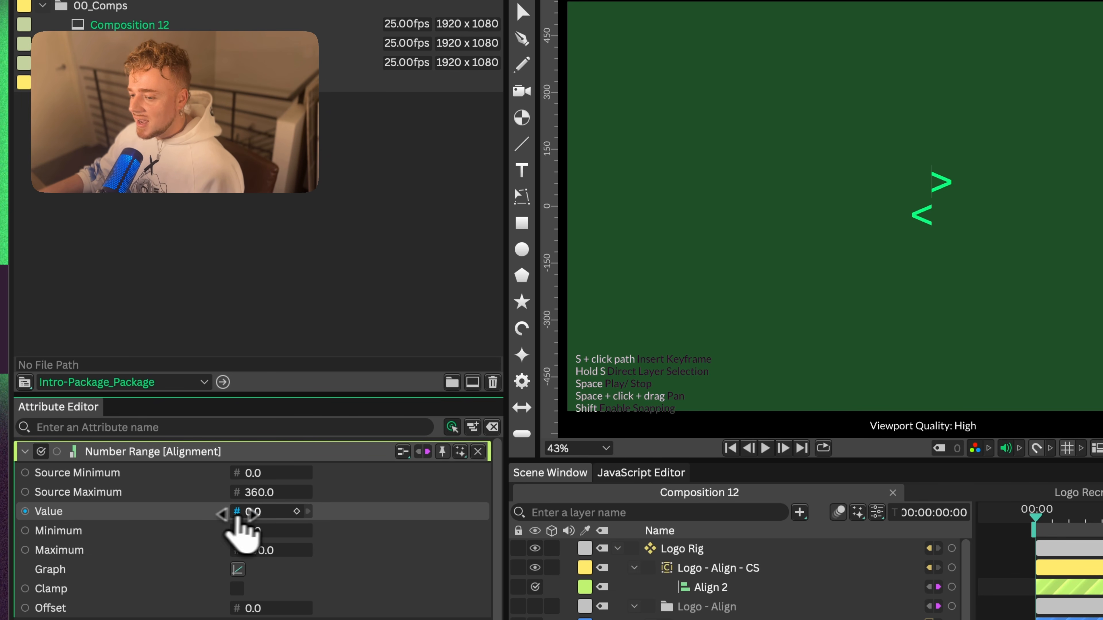
left_click_drag(286, 516, 916, 535)
key("super+z")
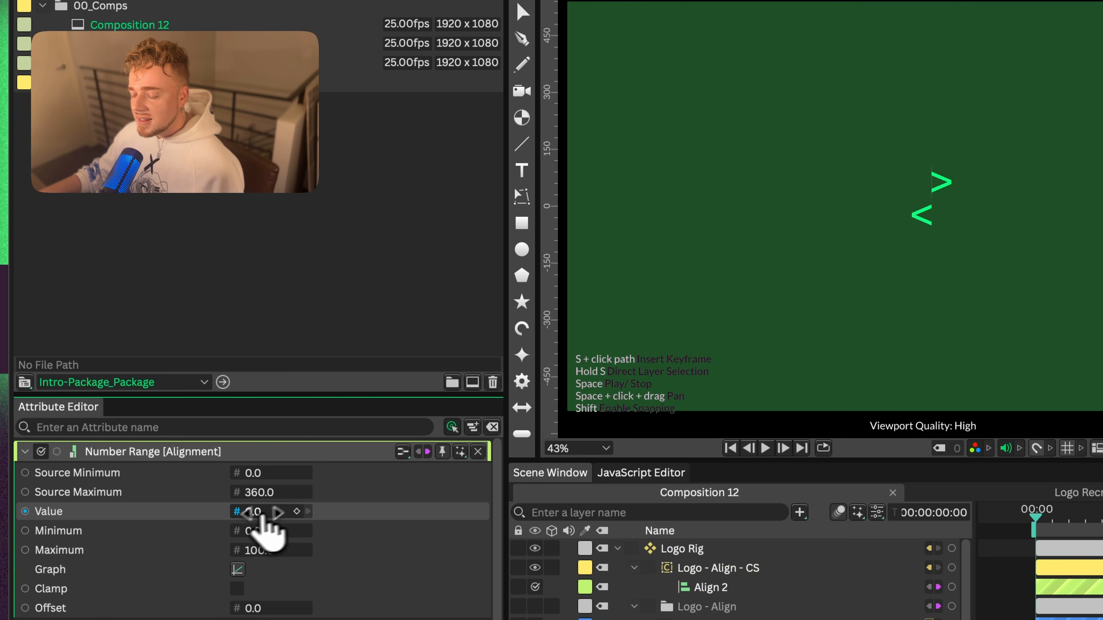
- Remove Alignment from Logo Rig's exposed component controls
left_click(733, 607)
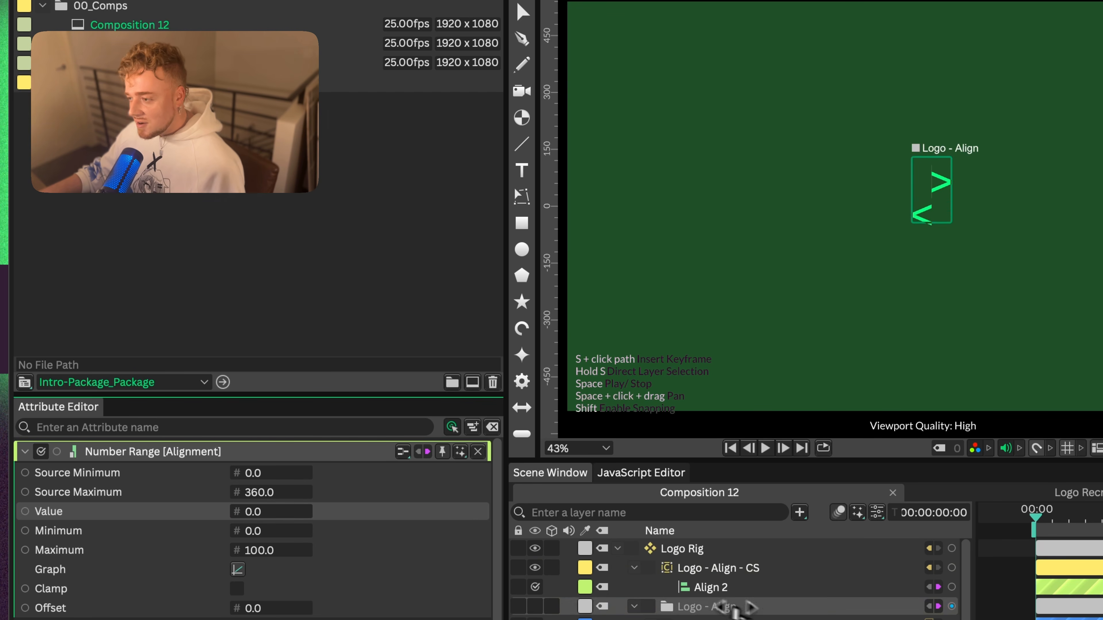
left_click(728, 568)
left_click(695, 548)
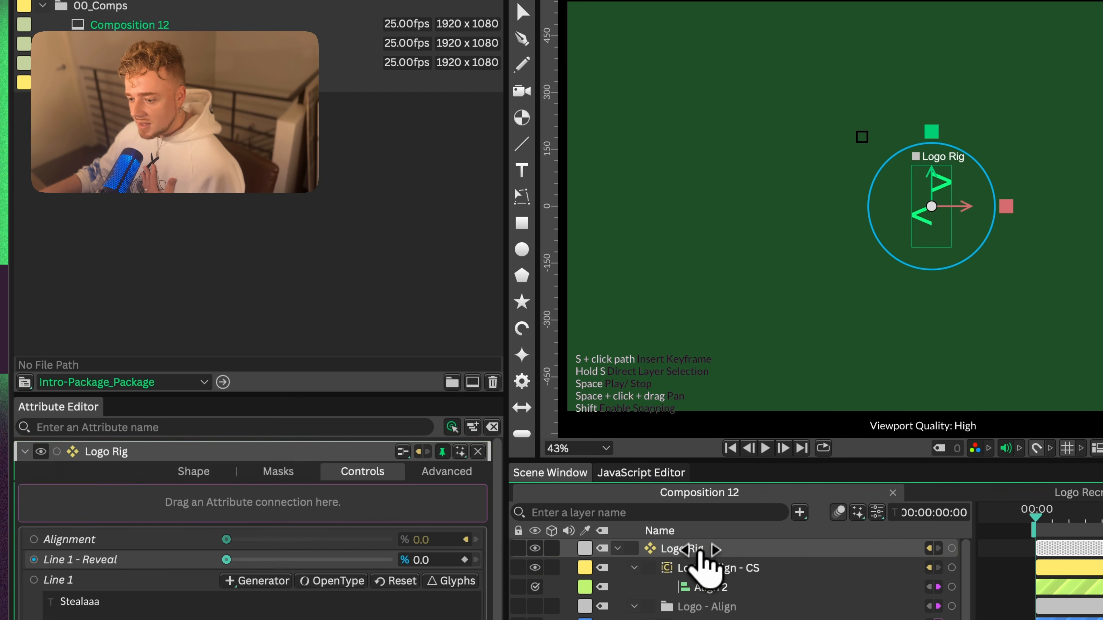
right_click(101, 540)
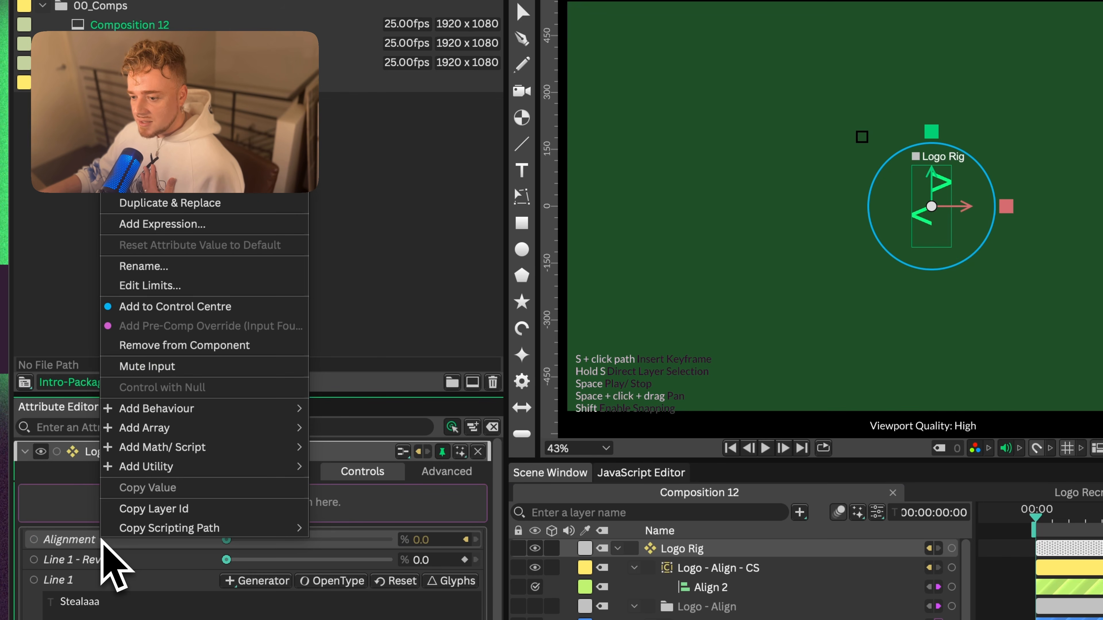
left_click(177, 345)
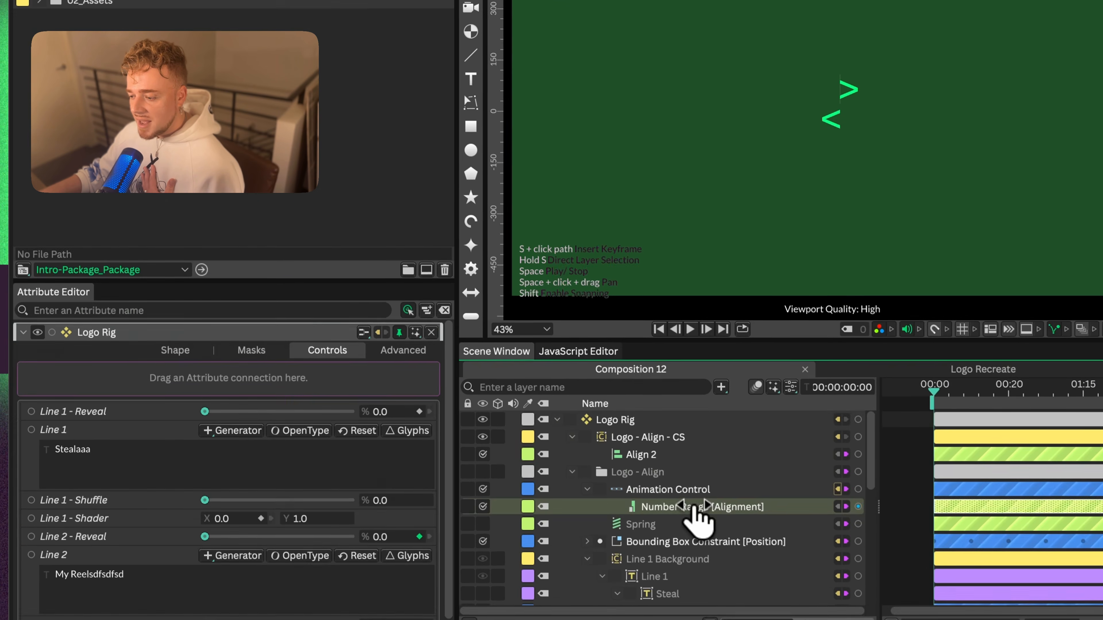
- Expose the Value of Number Range [Alignment] as a component control on Logo Rig
left_click(694, 509)
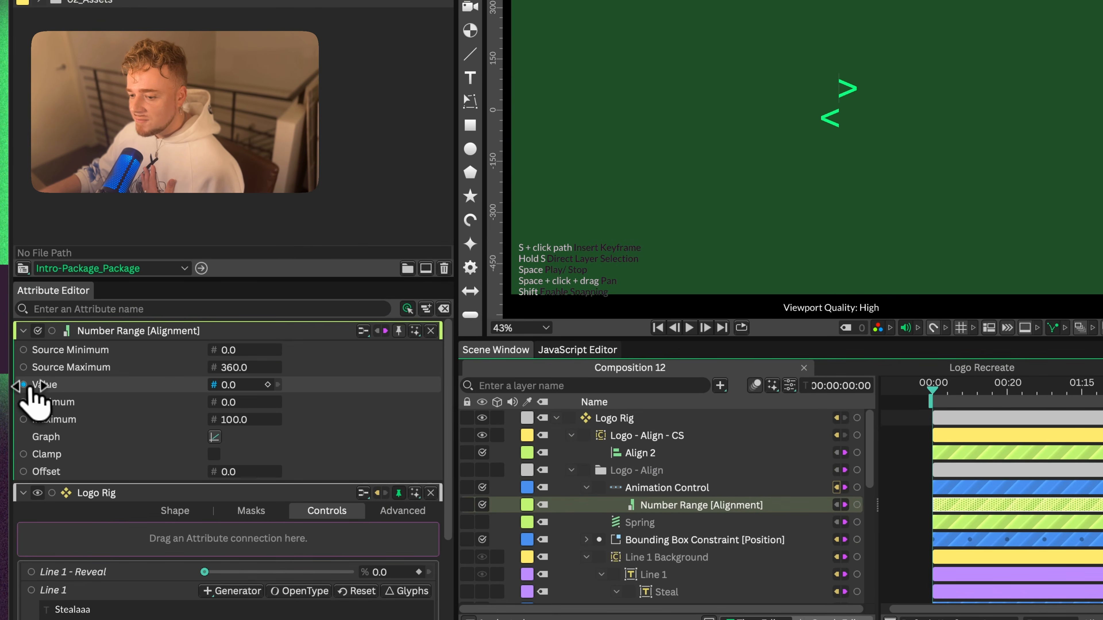
left_click_drag(31, 387, 607, 421)
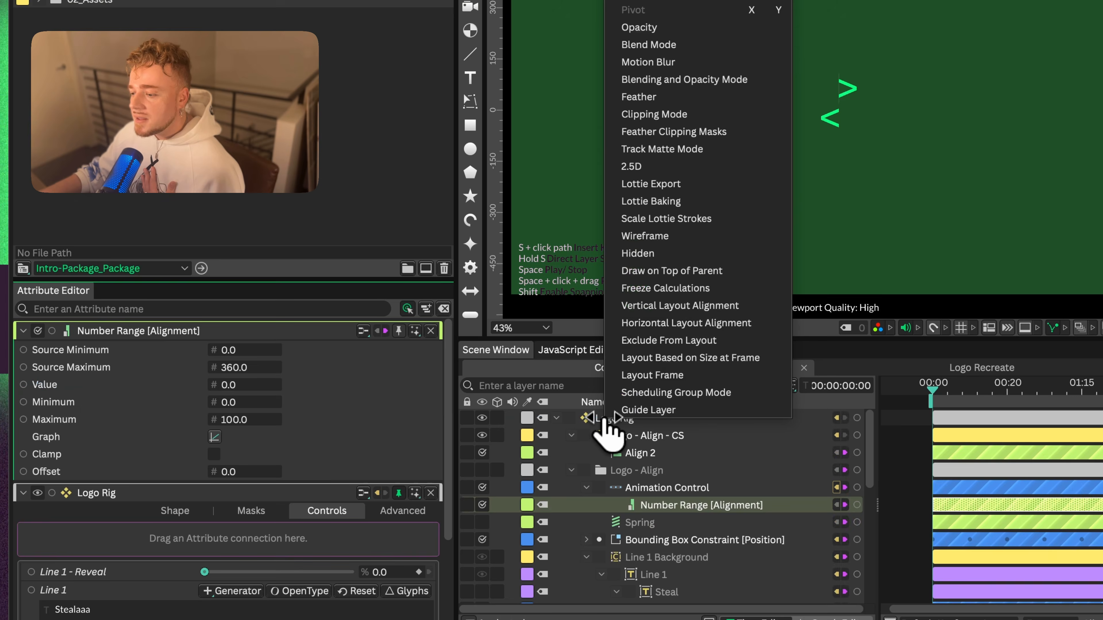
mouse_move(680, 70)
left_click(788, 71)
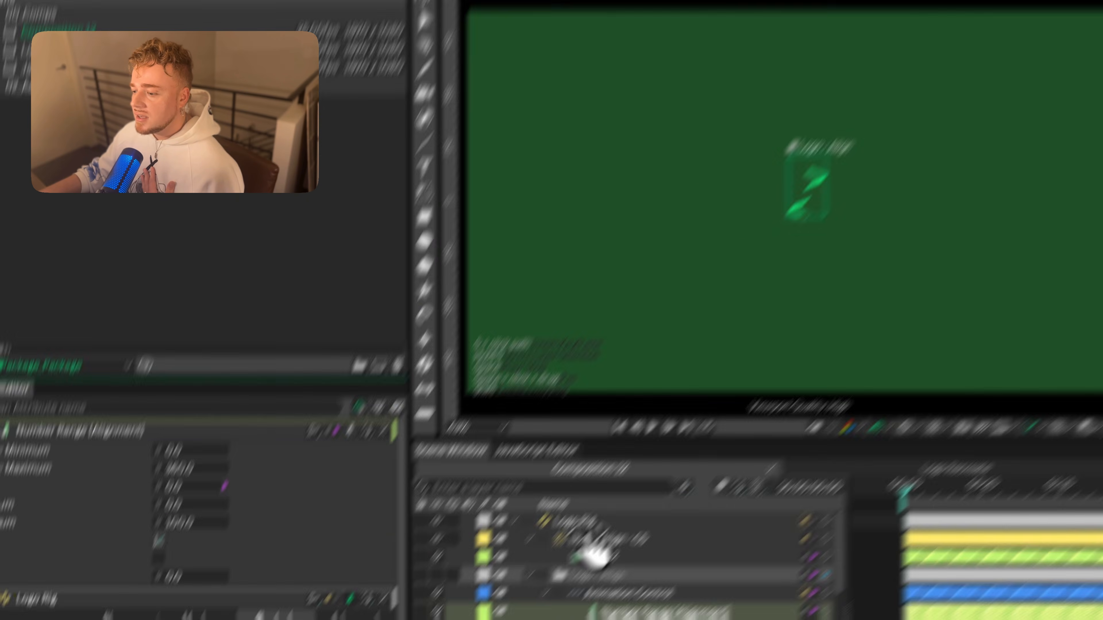
- Move the exposed Value to the start of Logo Rig's controls and rename it Alignment
left_click(579, 522)
scroll(26, 578, "down", 2)
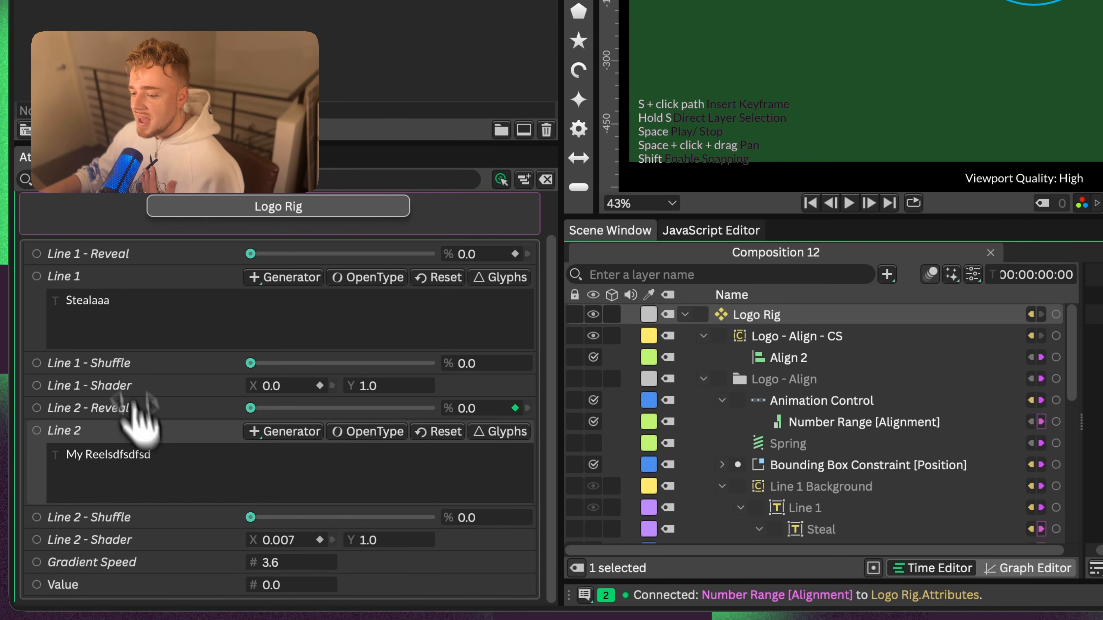
left_click_drag(103, 584, 112, 317)
right_click(85, 303)
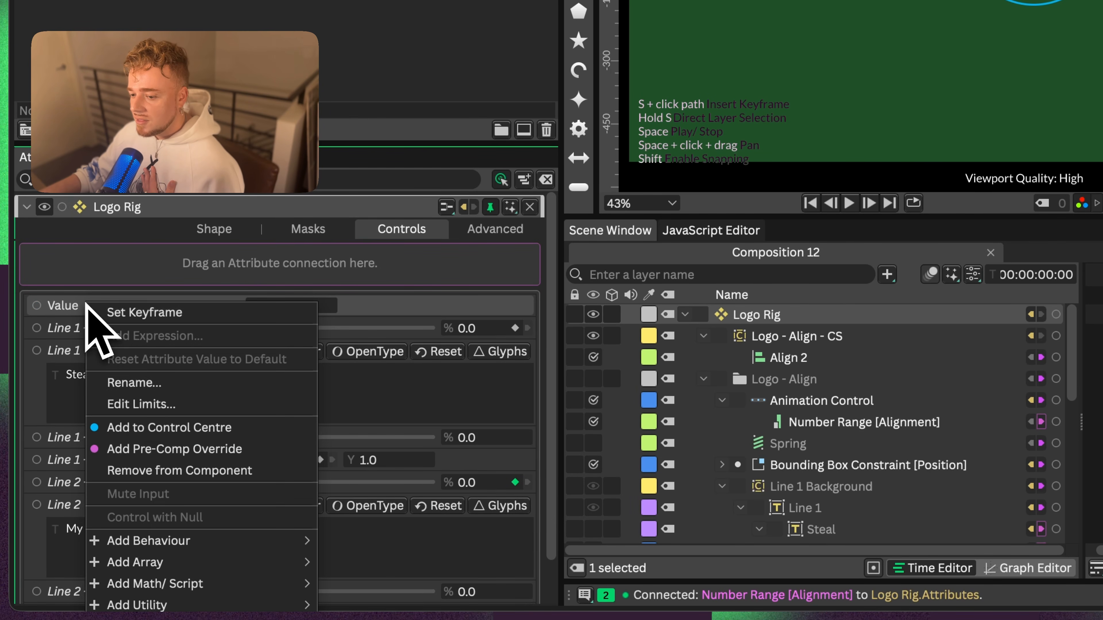
left_click(136, 386)
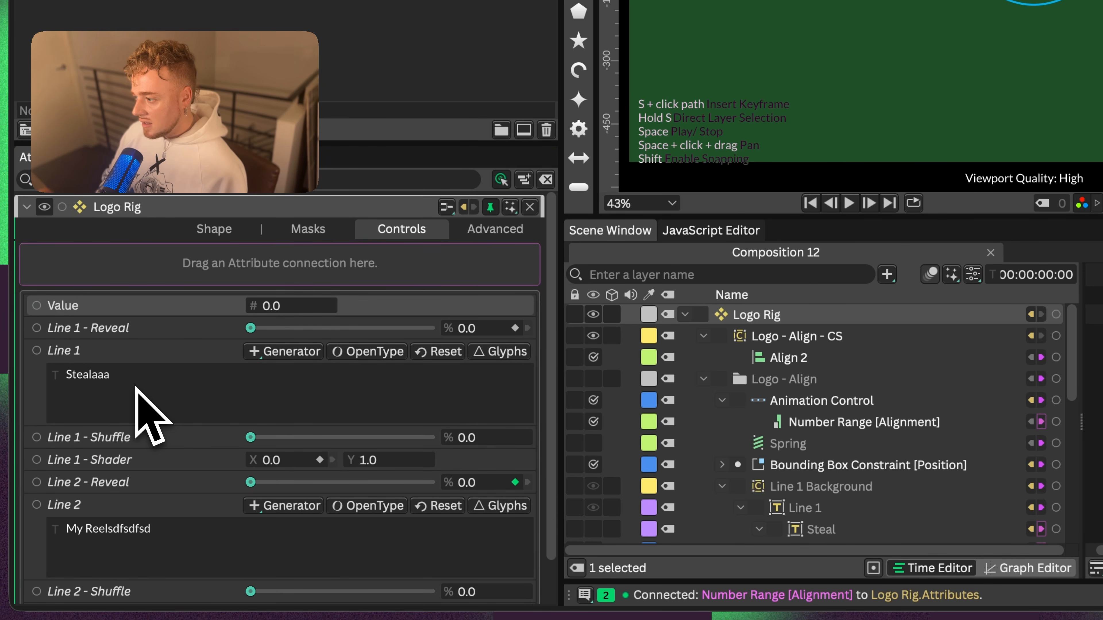
type("Alignment")
key("Return")
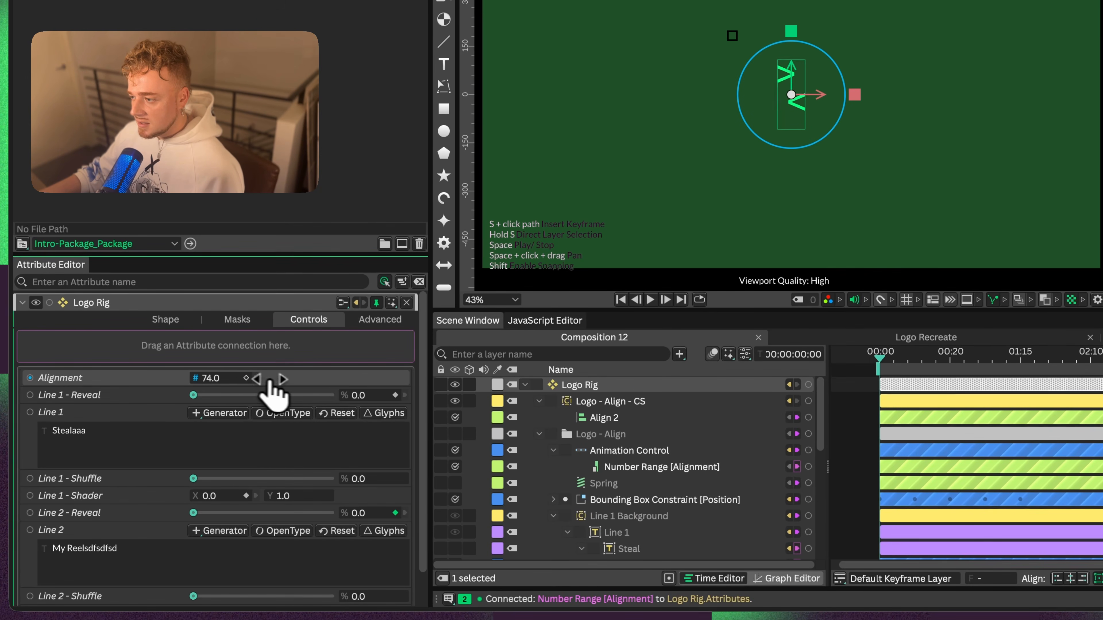
- Test Logo Rig's Alignment control at values up to about 384, and undo the change
left_click_drag(360, 321, 653, 357)
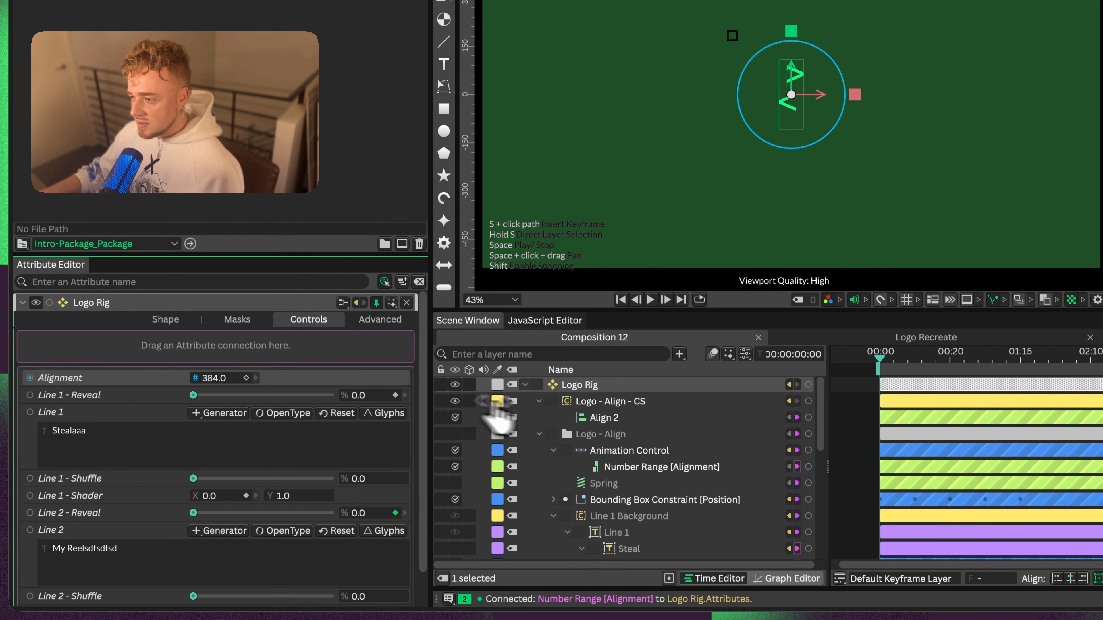
key("ctrl+z")
right_click(574, 386)
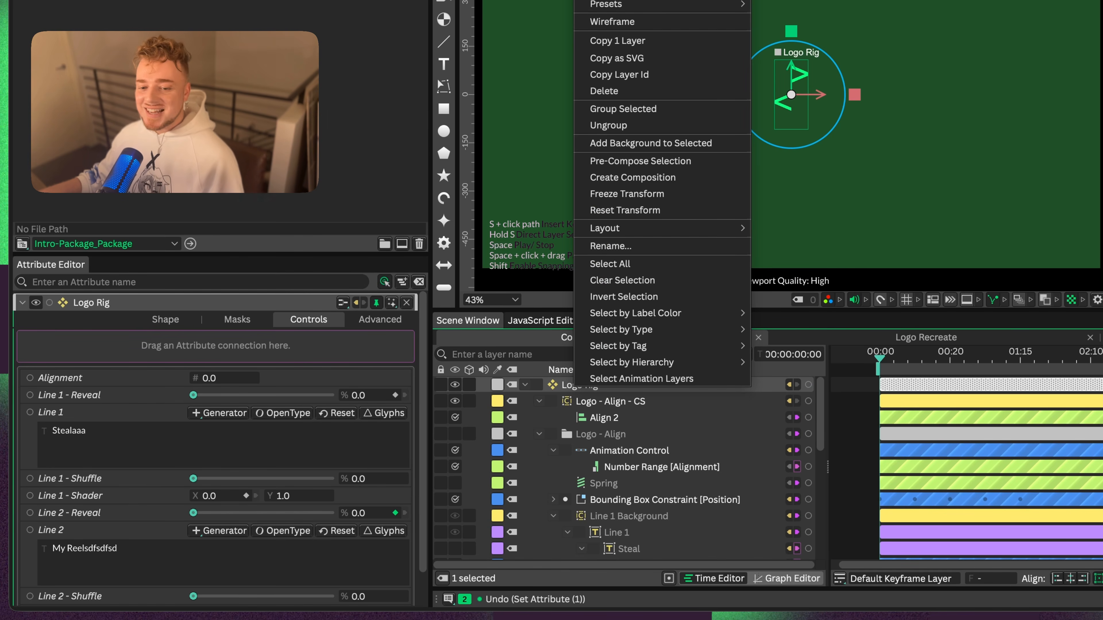
- Open the attributes of Number Range [Alignment] under Animation Control
left_click(627, 467)
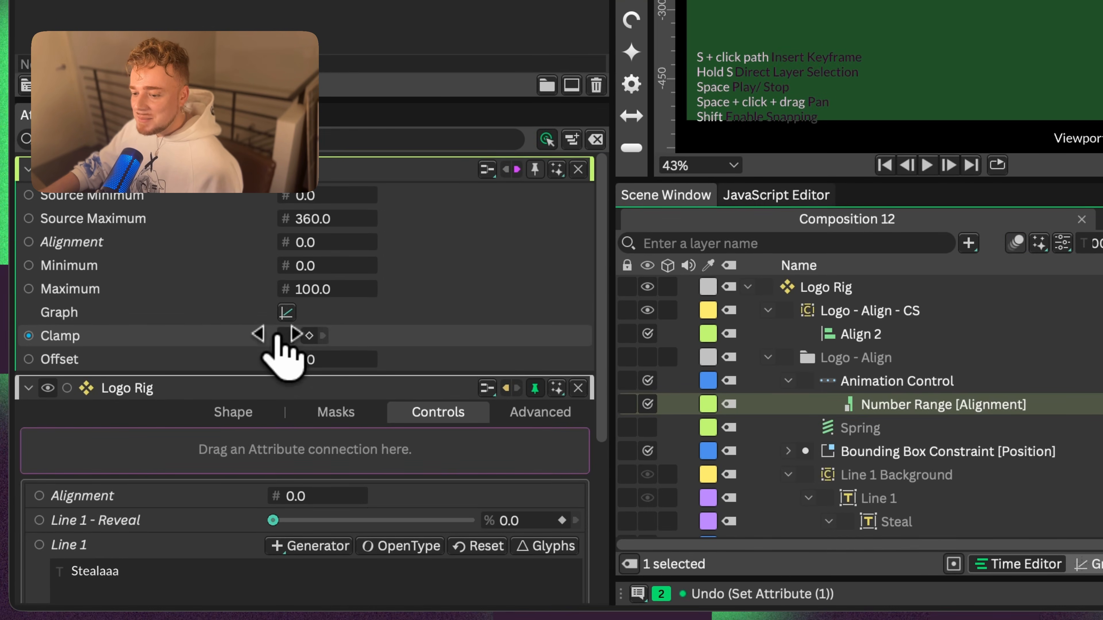